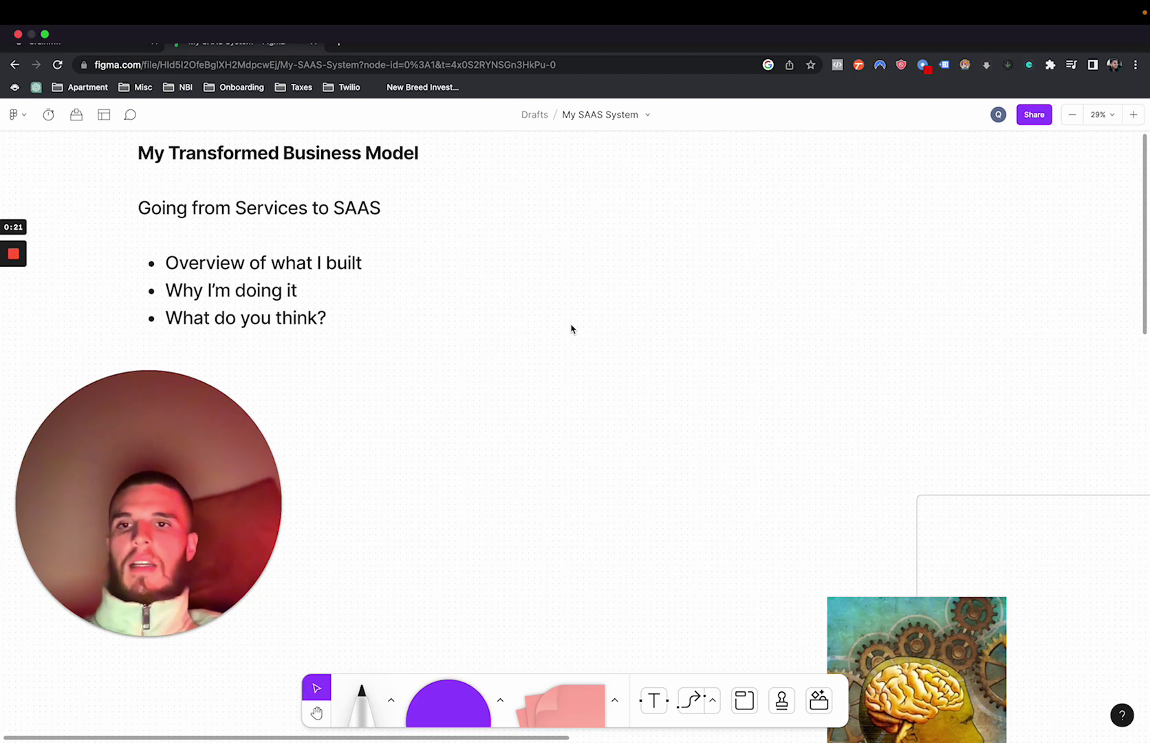
Step: Pan and zoom the FigJam canvas to 18% on the brain image, form boxes, Ad Templates and Metrics
{"action": "scroll", "coordinate": [572, 329], "scroll_direction": "down", "scroll_amount": 6}
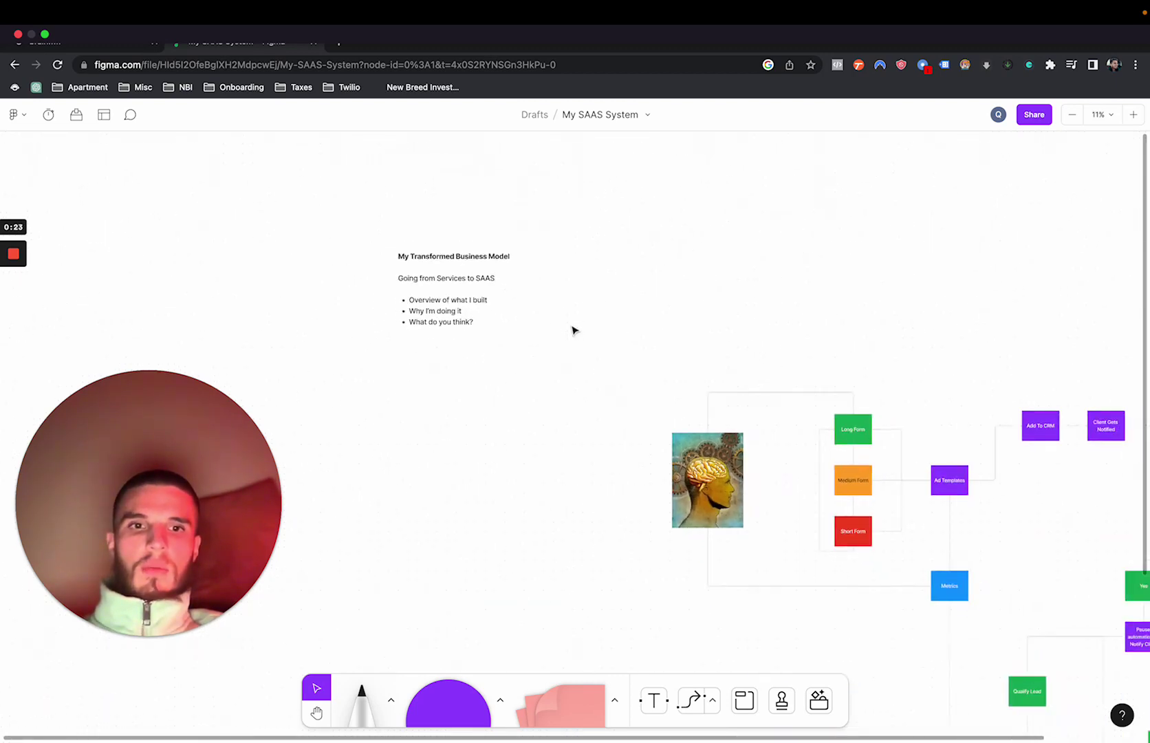
{"action": "scroll", "coordinate": [573, 330], "scroll_direction": "right", "scroll_amount": 5}
{"action": "scroll", "coordinate": [573, 329], "scroll_direction": "down", "scroll_amount": 2}
{"action": "scroll", "coordinate": [573, 329], "scroll_direction": "down", "scroll_amount": 2}
{"action": "scroll", "coordinate": [573, 330], "scroll_direction": "left", "scroll_amount": 2}
{"action": "scroll", "coordinate": [573, 330], "scroll_direction": "down", "scroll_amount": 3}
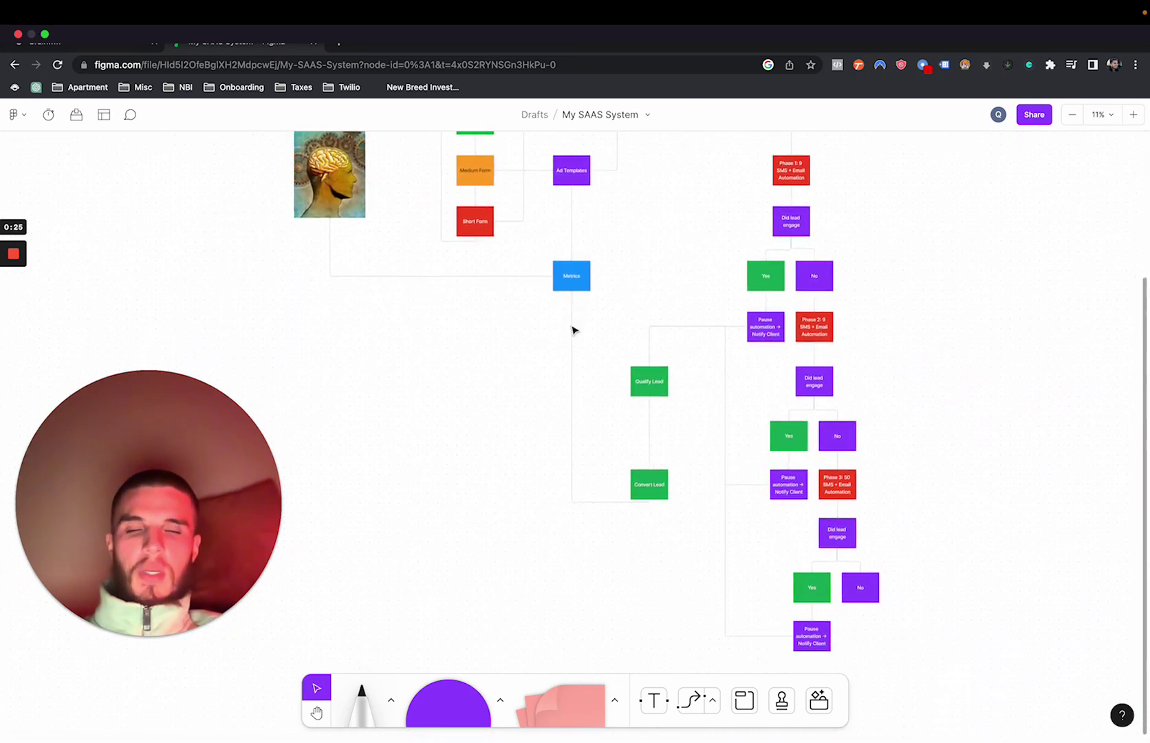
{"action": "scroll", "coordinate": [573, 330], "scroll_direction": "down", "scroll_amount": 2}
{"action": "scroll", "coordinate": [573, 330], "scroll_direction": "up", "scroll_amount": 5}
{"action": "scroll", "coordinate": [573, 330], "scroll_direction": "left", "scroll_amount": 4}
{"action": "scroll", "coordinate": [573, 330], "scroll_direction": "up", "scroll_amount": 4}
{"action": "scroll", "coordinate": [573, 329], "scroll_direction": "up", "scroll_amount": 2}
{"action": "scroll", "coordinate": [574, 330], "scroll_direction": "right", "scroll_amount": 2}
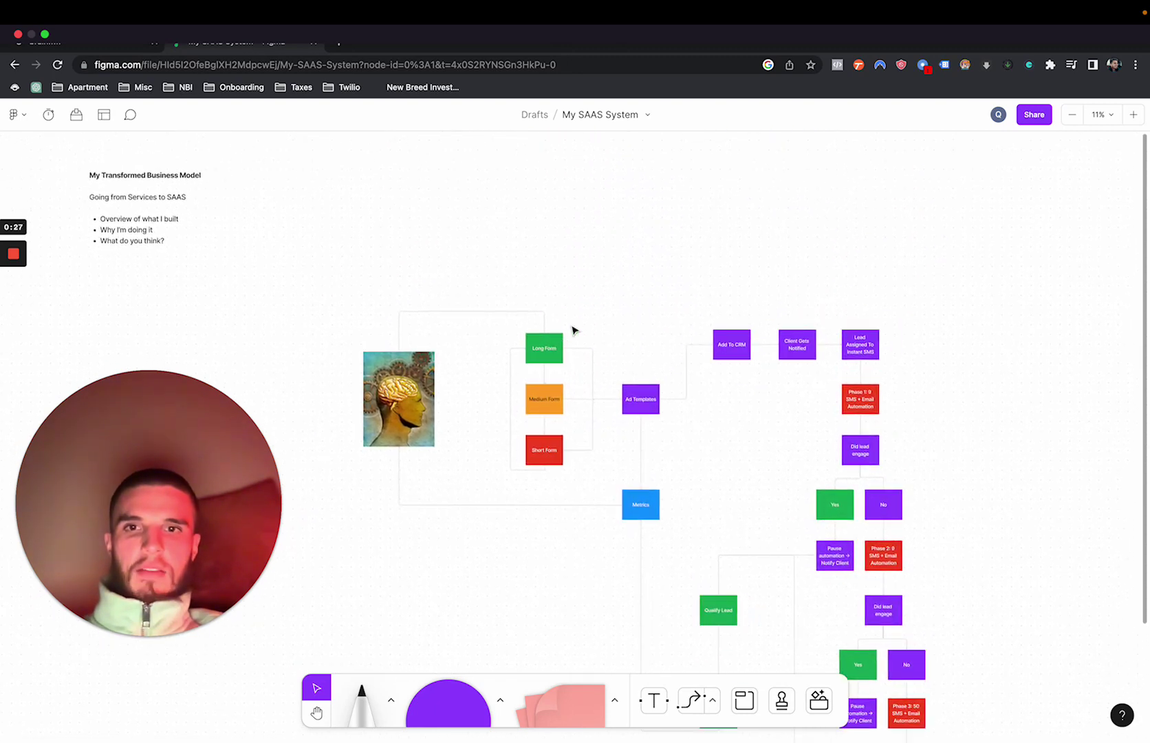
{"action": "scroll", "coordinate": [572, 329], "scroll_direction": "left", "scroll_amount": 1}
{"action": "scroll", "coordinate": [496, 285], "scroll_direction": "up", "scroll_amount": 1}
{"action": "scroll", "coordinate": [496, 284], "scroll_direction": "up", "scroll_amount": 1}
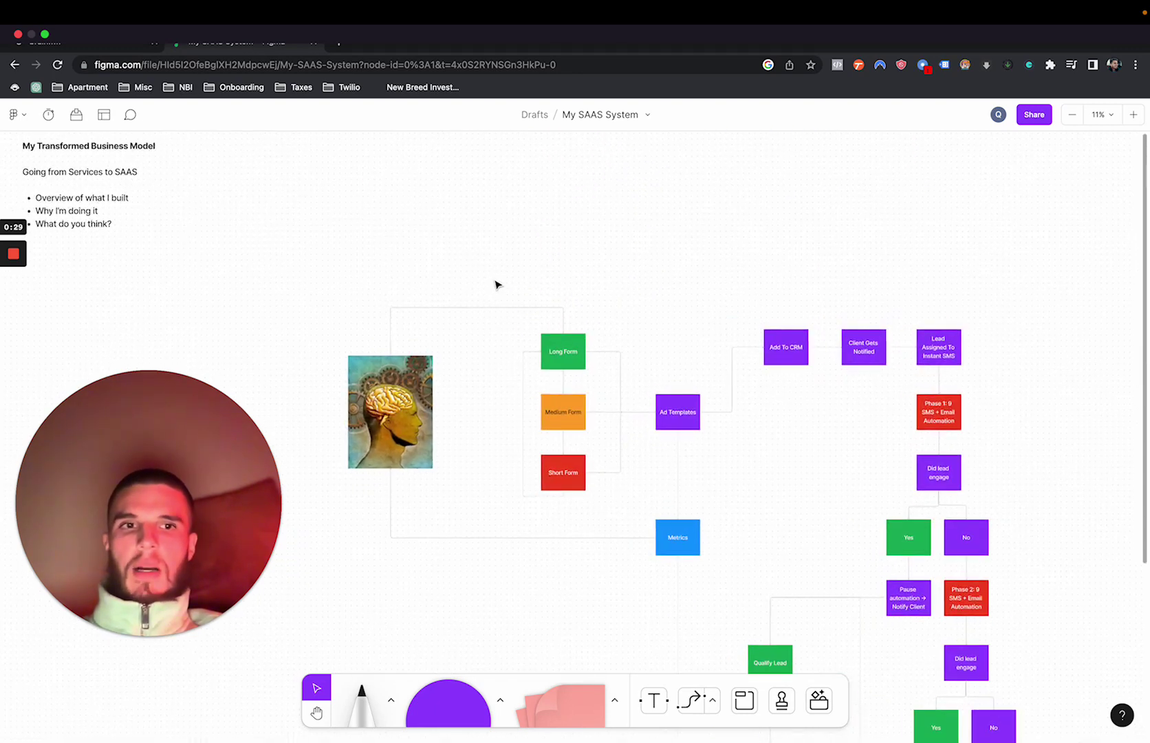
{"action": "scroll", "coordinate": [496, 285], "scroll_direction": "up", "scroll_amount": 4}
{"action": "scroll", "coordinate": [496, 285], "scroll_direction": "down", "scroll_amount": 3}
{"action": "scroll", "coordinate": [496, 284], "scroll_direction": "left", "scroll_amount": 1}
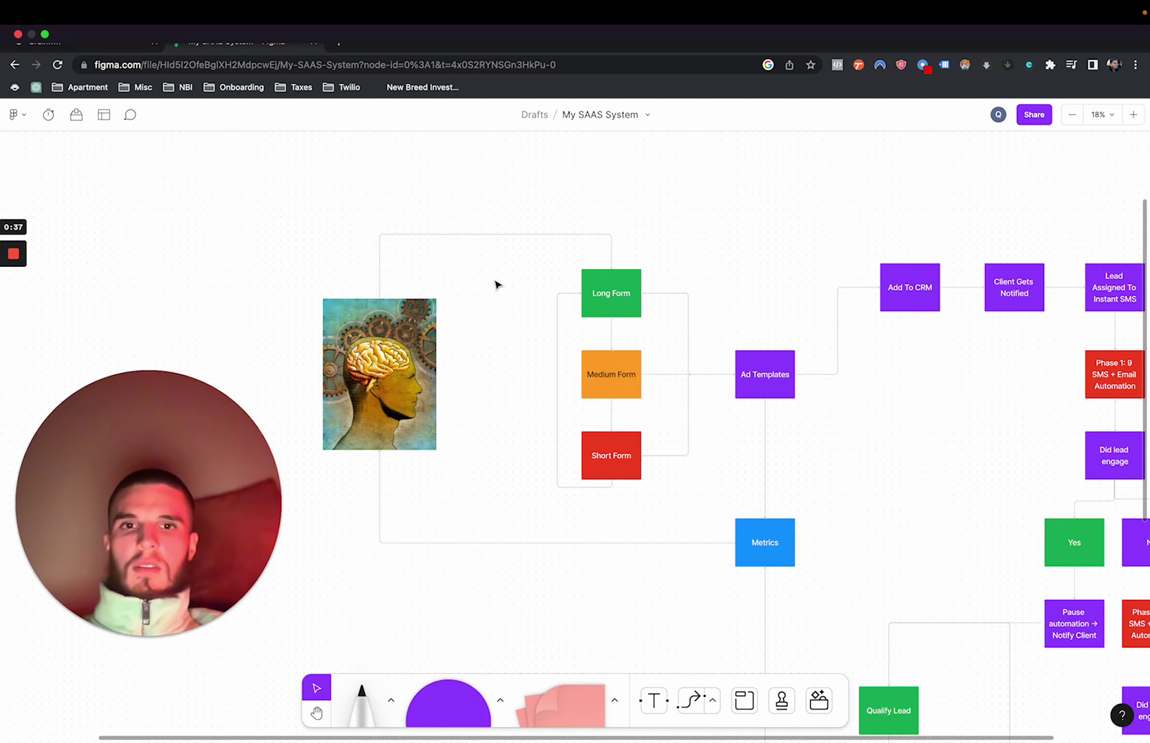
{"action": "scroll", "coordinate": [496, 285], "scroll_direction": "down", "scroll_amount": 2}
{"action": "scroll", "coordinate": [496, 284], "scroll_direction": "right", "scroll_amount": 1}
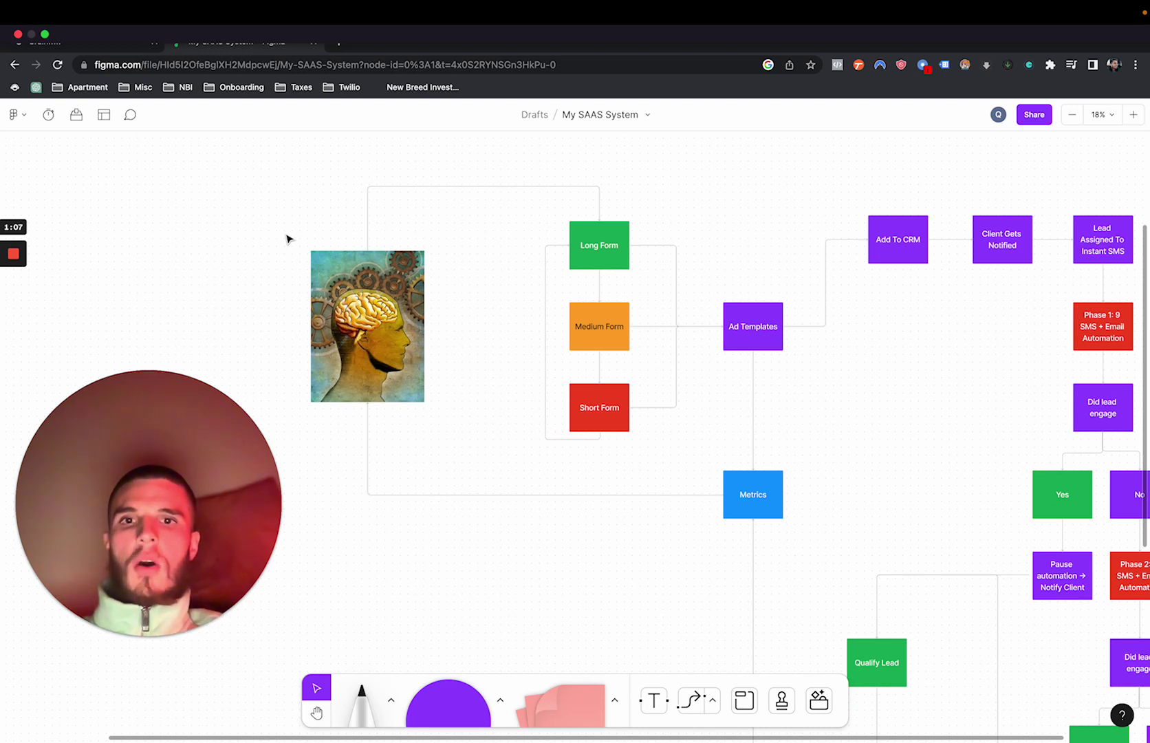
Step: Zoom to 28% via the bullet list, then frame the brain image and Long, Medium, Short Form boxes
{"action": "scroll", "coordinate": [287, 238], "scroll_direction": "left", "scroll_amount": 10}
{"action": "scroll", "coordinate": [287, 238], "scroll_direction": "up", "scroll_amount": 5}
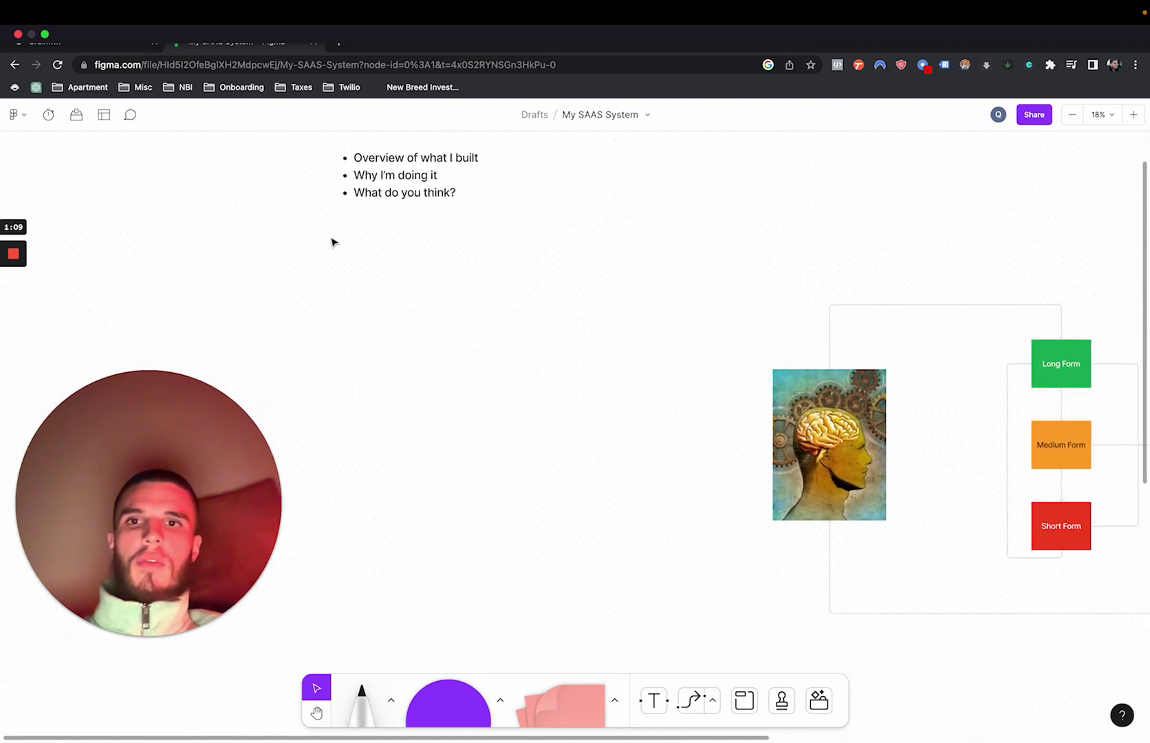
{"action": "scroll", "coordinate": [340, 237], "scroll_direction": "up", "scroll_amount": 5}
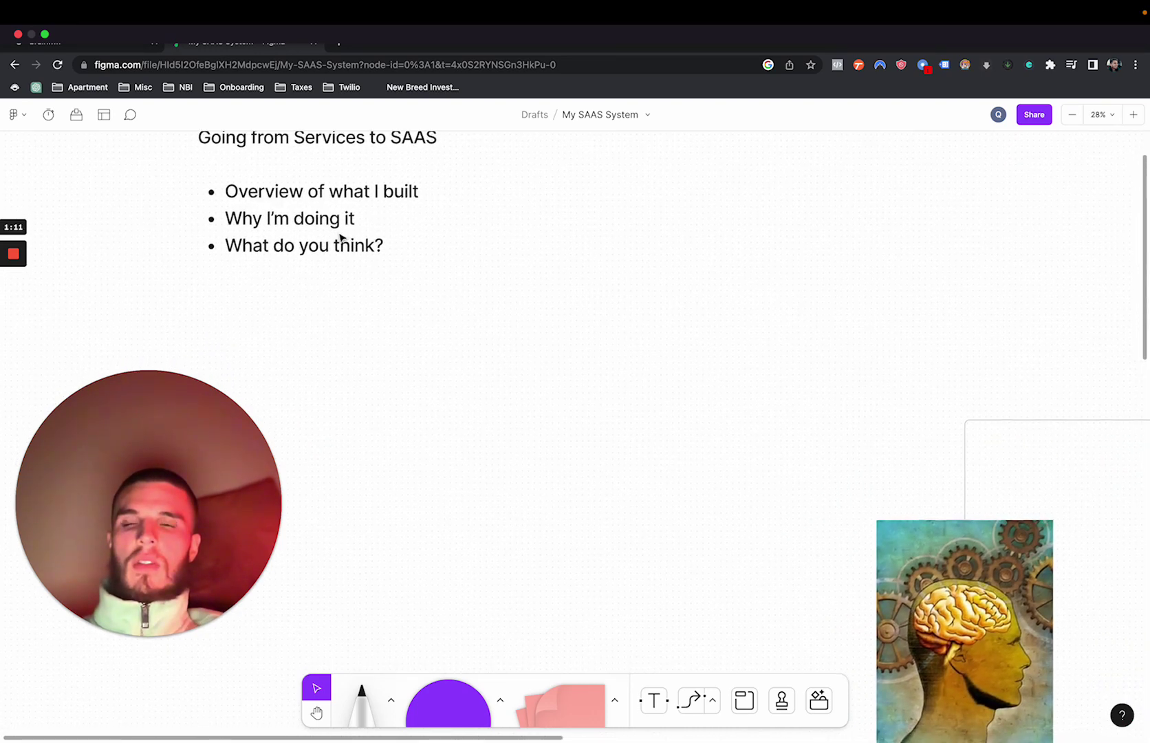
{"action": "scroll", "coordinate": [340, 237], "scroll_direction": "right", "scroll_amount": 1}
{"action": "scroll", "coordinate": [340, 237], "scroll_direction": "down", "scroll_amount": 1}
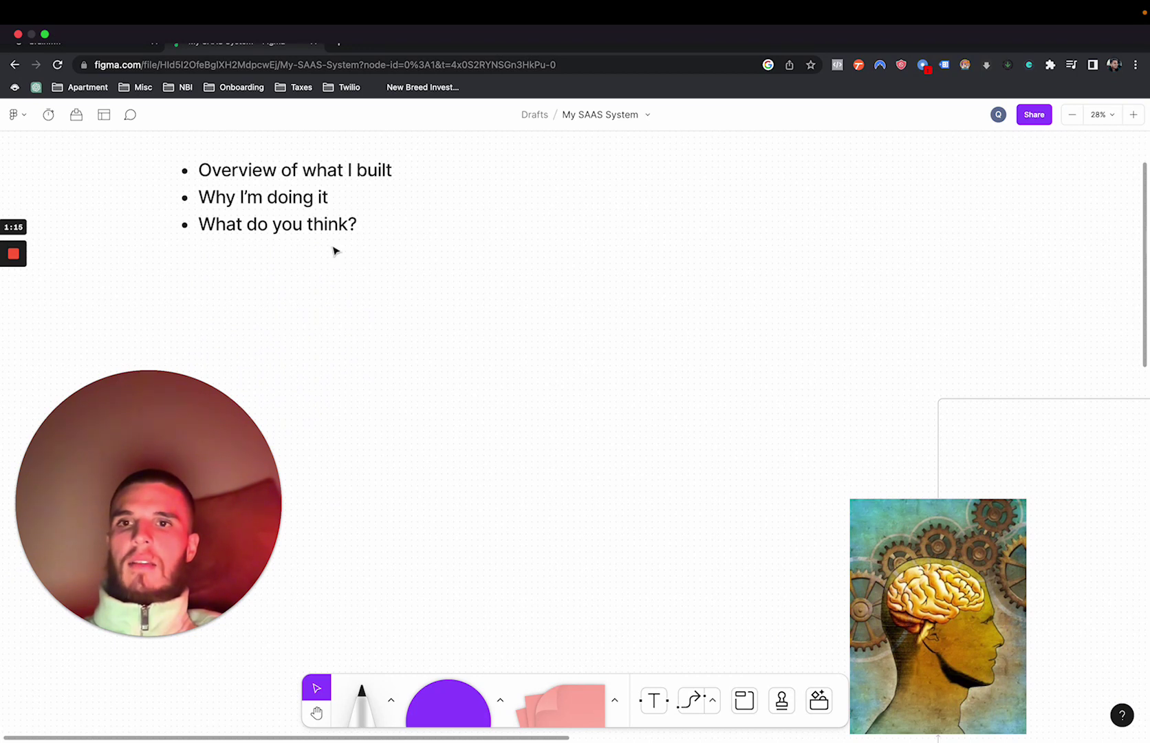
{"action": "scroll", "coordinate": [436, 313], "scroll_direction": "right", "scroll_amount": 5}
{"action": "scroll", "coordinate": [436, 313], "scroll_direction": "down", "scroll_amount": 4}
{"action": "scroll", "coordinate": [435, 313], "scroll_direction": "right", "scroll_amount": 5}
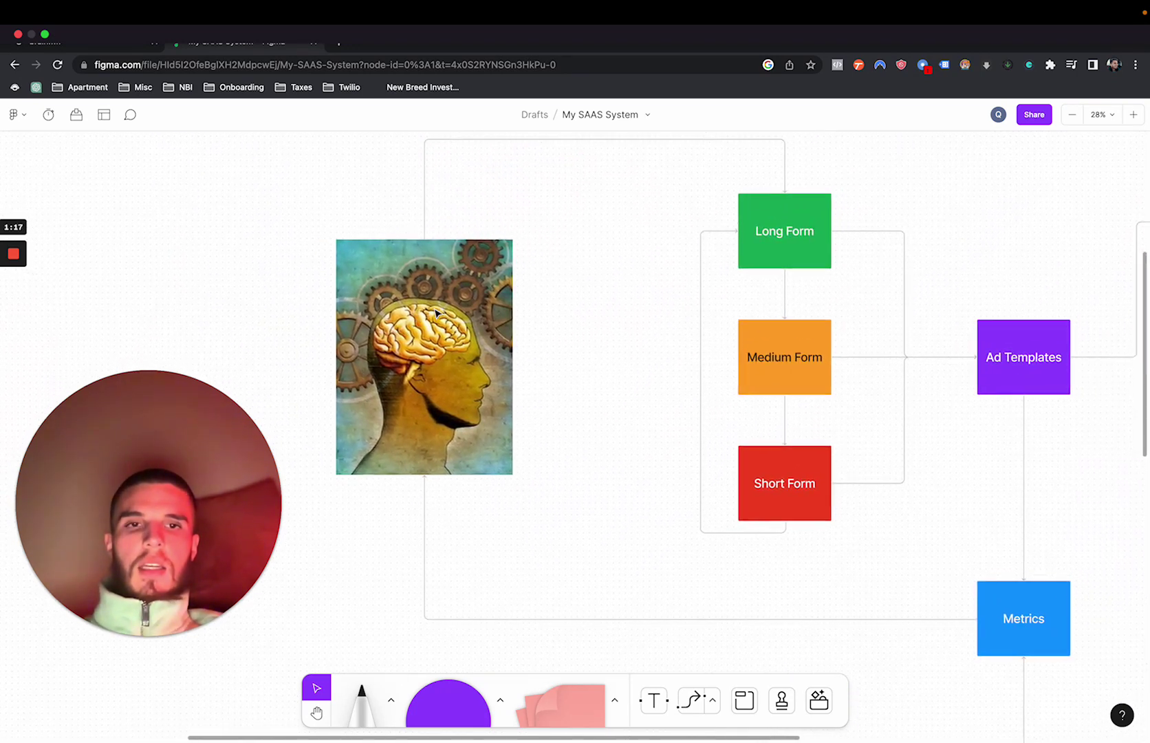
{"action": "scroll", "coordinate": [436, 313], "scroll_direction": "left", "scroll_amount": 1}
{"action": "scroll", "coordinate": [435, 313], "scroll_direction": "up", "scroll_amount": 1}
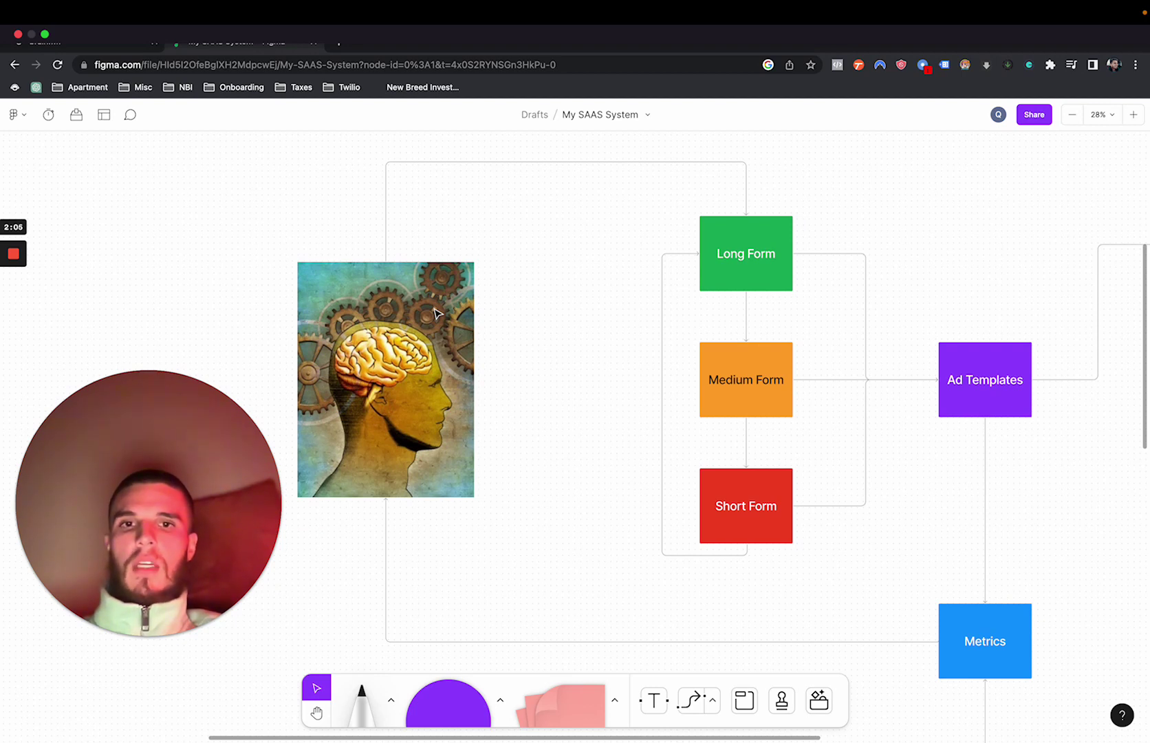
{"action": "scroll", "coordinate": [615, 311], "scroll_direction": "down", "scroll_amount": 2}
{"action": "scroll", "coordinate": [614, 312], "scroll_direction": "right", "scroll_amount": 3}
{"action": "scroll", "coordinate": [614, 311], "scroll_direction": "up", "scroll_amount": 1}
{"action": "scroll", "coordinate": [615, 311], "scroll_direction": "left", "scroll_amount": 3}
{"action": "scroll", "coordinate": [614, 312], "scroll_direction": "down", "scroll_amount": 2}
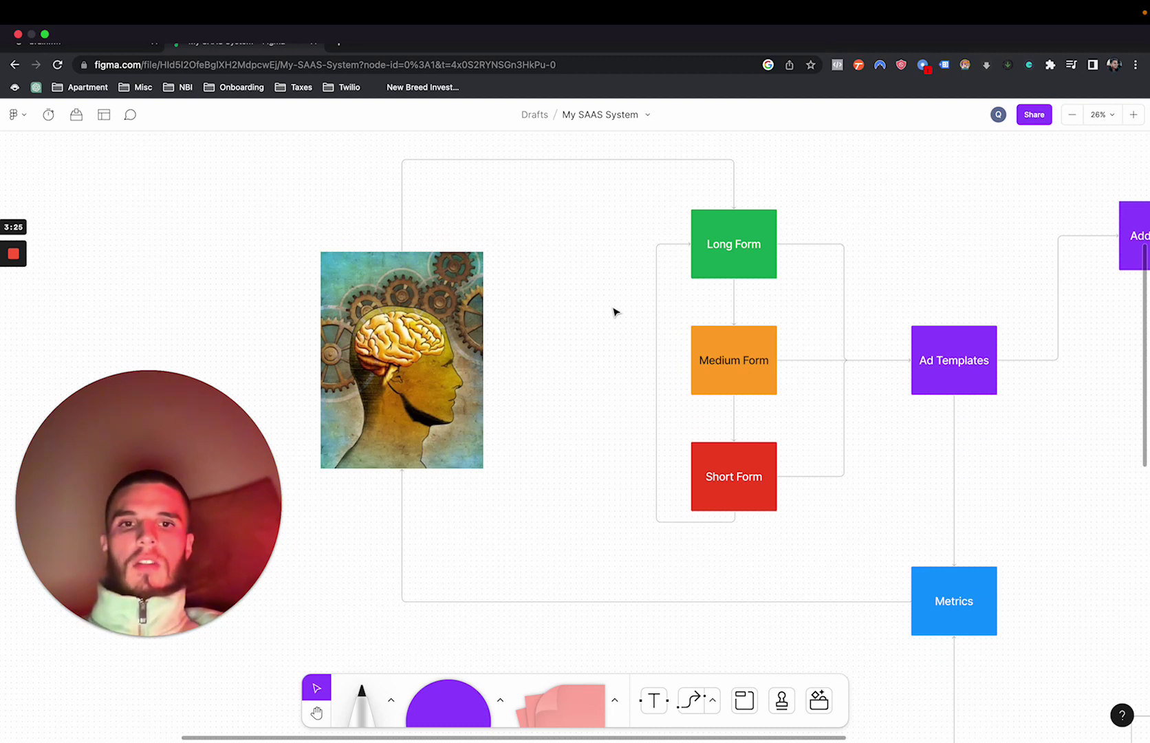
{"action": "scroll", "coordinate": [615, 313], "scroll_direction": "right", "scroll_amount": 3}
{"action": "scroll", "coordinate": [615, 313], "scroll_direction": "down", "scroll_amount": 2}
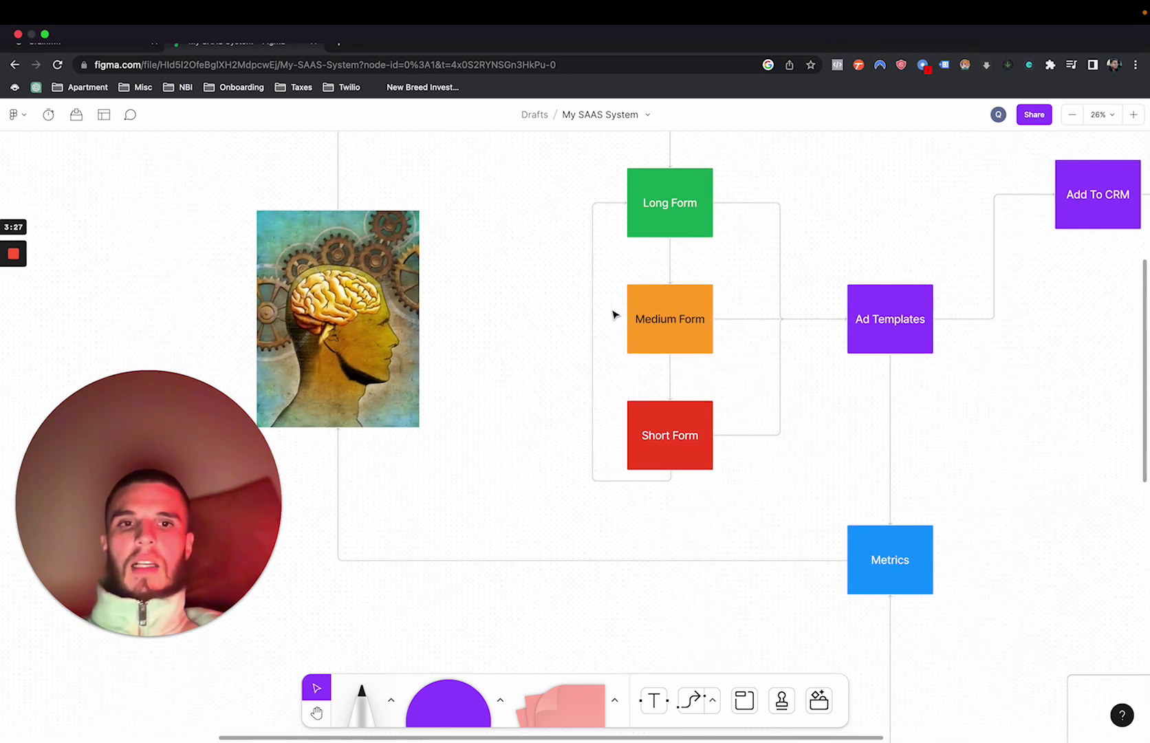
{"action": "scroll", "coordinate": [614, 320], "scroll_direction": "down", "scroll_amount": 1}
{"action": "scroll", "coordinate": [615, 320], "scroll_direction": "right", "scroll_amount": 2}
{"action": "scroll", "coordinate": [615, 320], "scroll_direction": "up", "scroll_amount": 2}
{"action": "scroll", "coordinate": [614, 320], "scroll_direction": "left", "scroll_amount": 2}
{"action": "scroll", "coordinate": [614, 319], "scroll_direction": "down", "scroll_amount": 1}
{"action": "scroll", "coordinate": [614, 320], "scroll_direction": "left", "scroll_amount": 1}
{"action": "scroll", "coordinate": [614, 320], "scroll_direction": "down", "scroll_amount": 1}
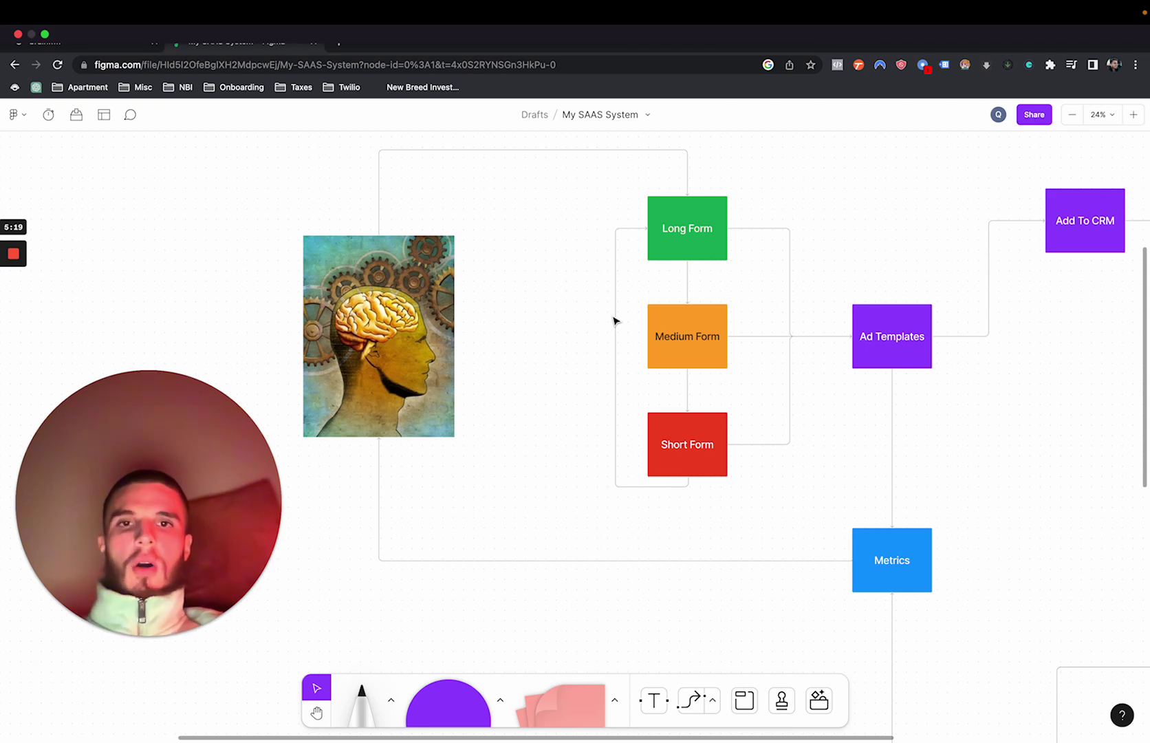
{"action": "scroll", "coordinate": [614, 320], "scroll_direction": "right", "scroll_amount": 2}
{"action": "scroll", "coordinate": [614, 321], "scroll_direction": "right", "scroll_amount": 1}
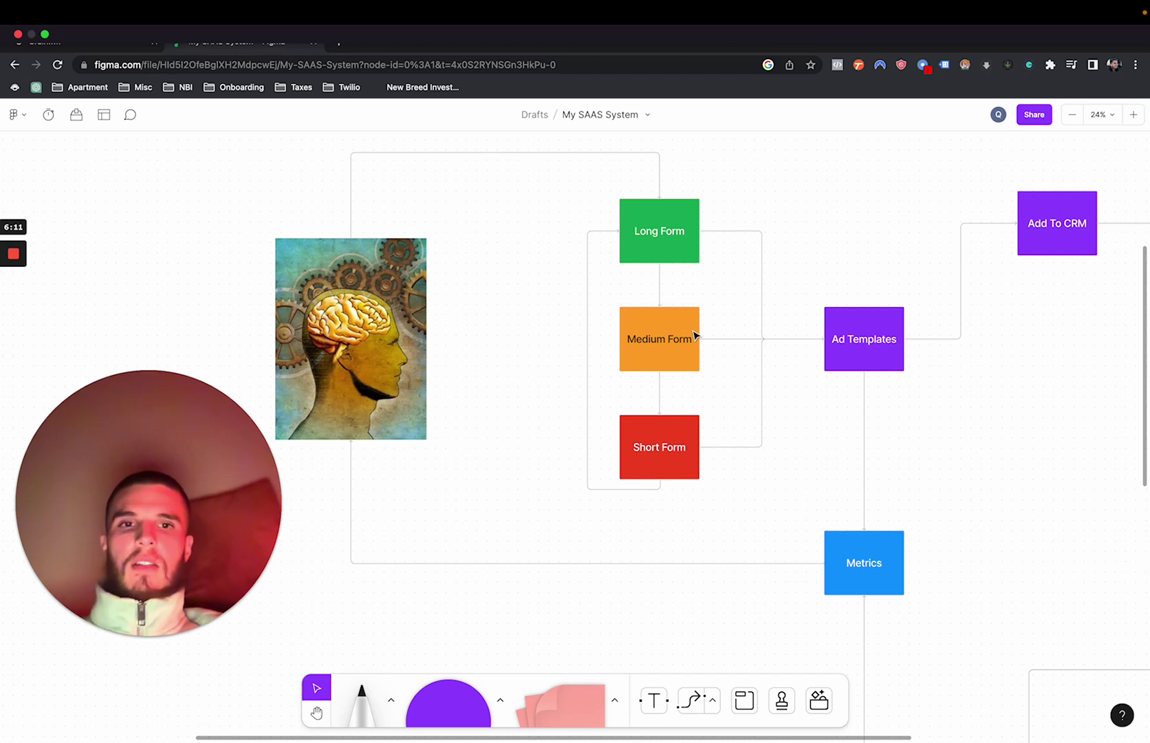
{"action": "scroll", "coordinate": [675, 398], "scroll_direction": "right", "scroll_amount": 3}
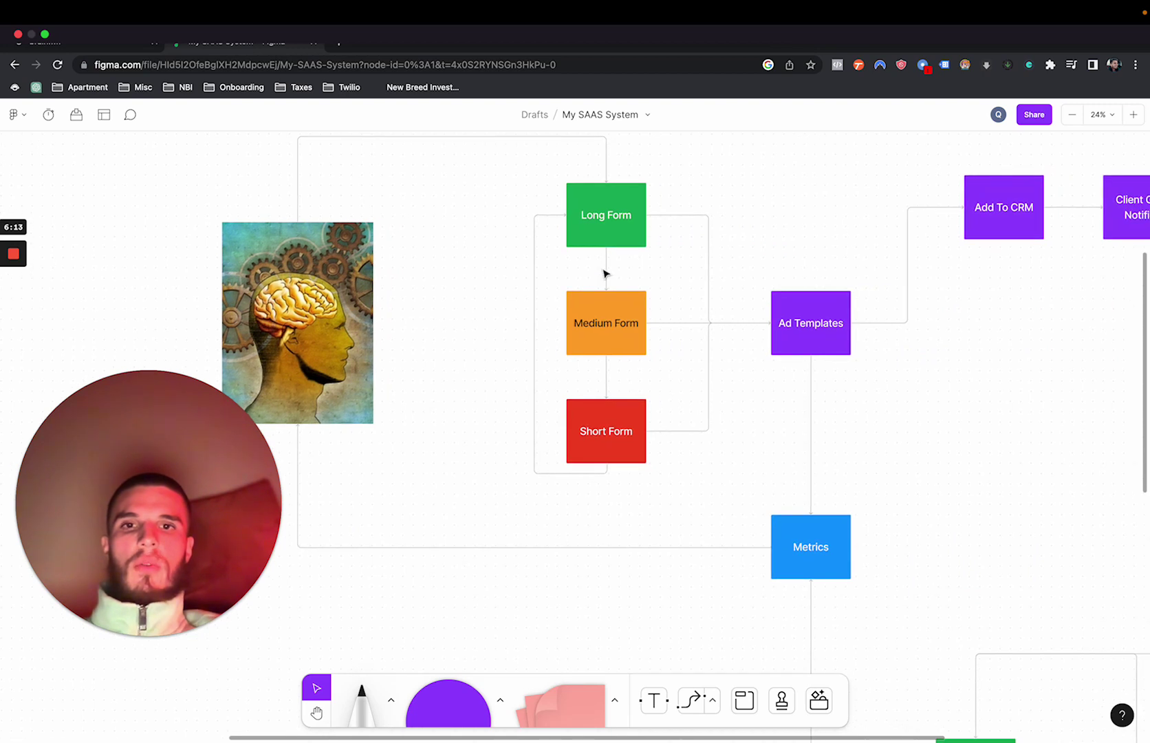
{"action": "scroll", "coordinate": [606, 273], "scroll_direction": "up", "scroll_amount": 3}
{"action": "scroll", "coordinate": [606, 273], "scroll_direction": "right", "scroll_amount": 3}
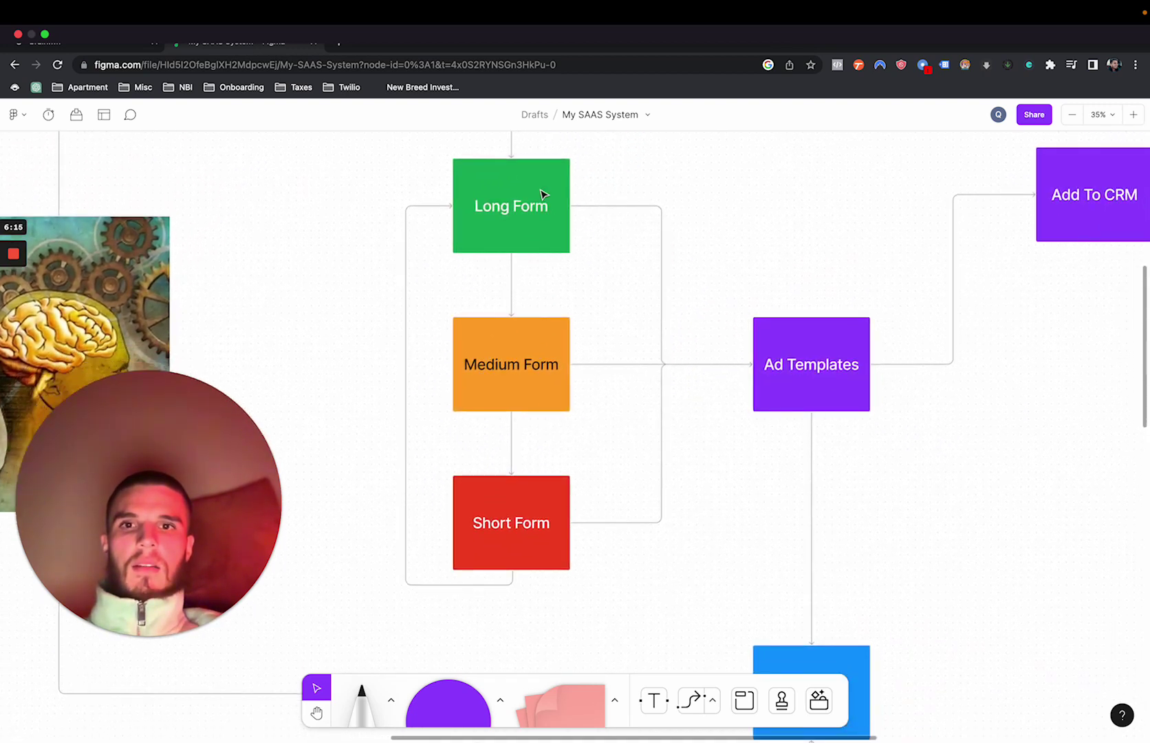
{"action": "left_click", "coordinate": [542, 194]}
{"action": "scroll", "coordinate": [542, 195], "scroll_direction": "left", "scroll_amount": 5}
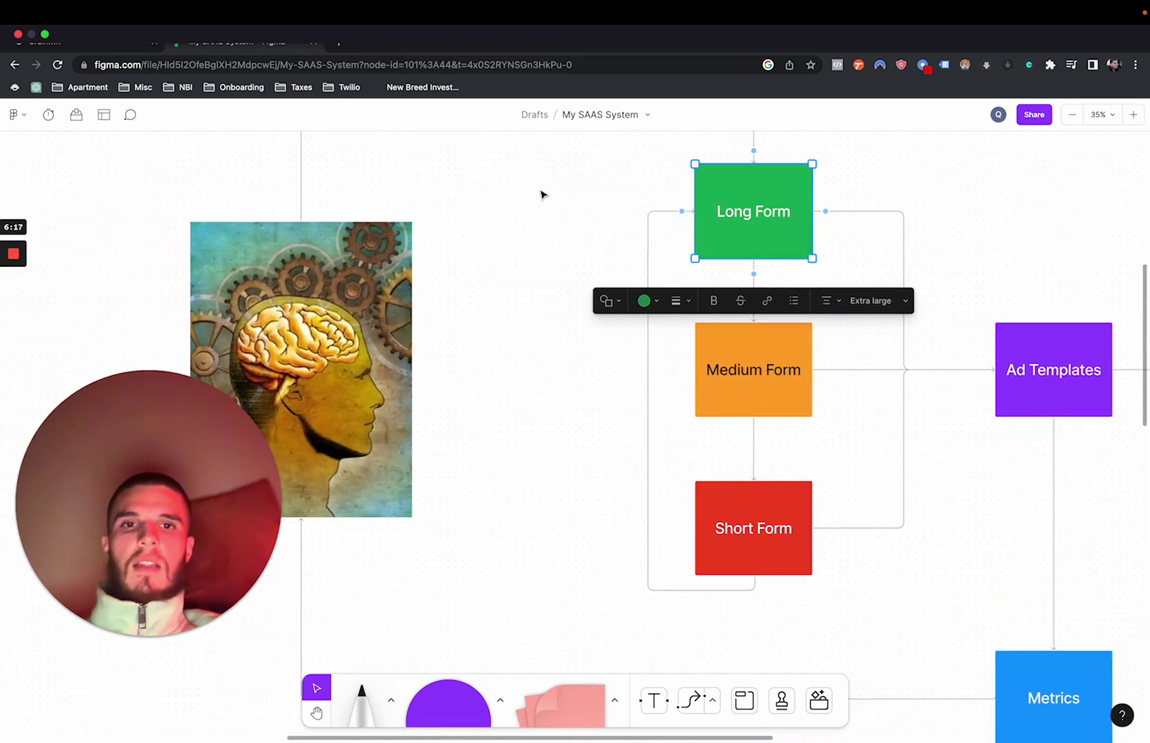
{"action": "left_click", "coordinate": [542, 194]}
{"action": "left_click", "coordinate": [398, 306]}
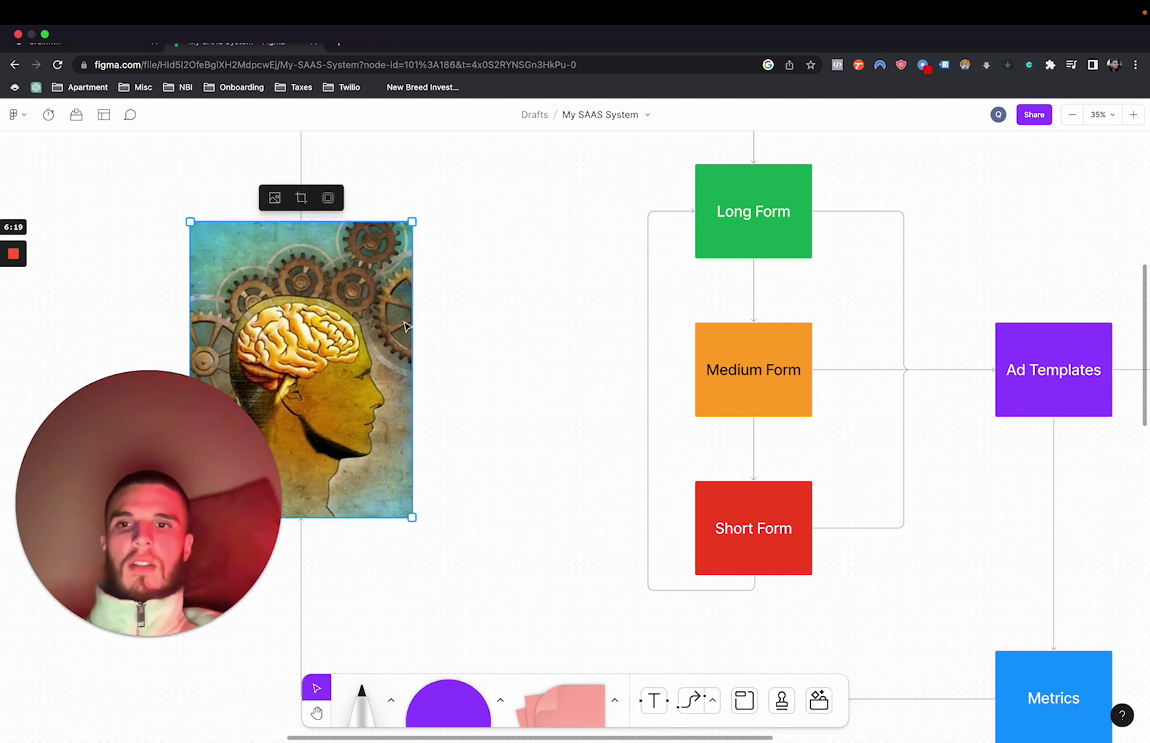
{"action": "scroll", "coordinate": [594, 403], "scroll_direction": "down", "scroll_amount": 3}
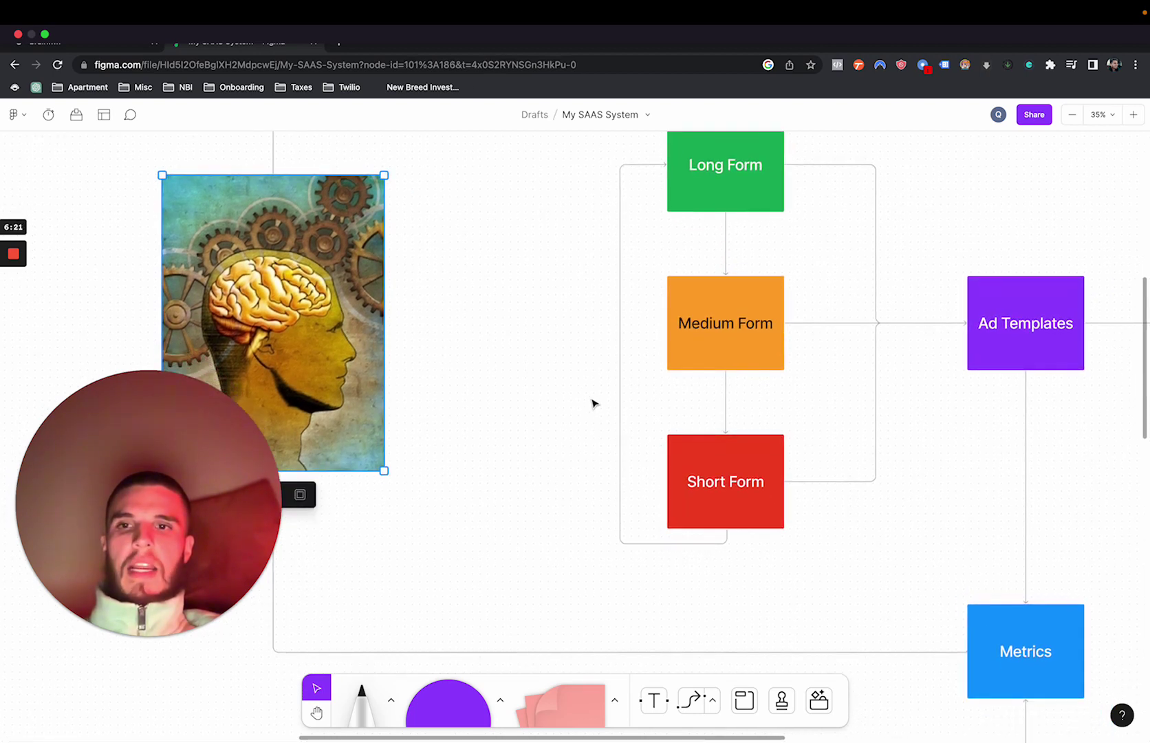
{"action": "left_click", "coordinate": [594, 403]}
{"action": "scroll", "coordinate": [594, 402], "scroll_direction": "right", "scroll_amount": 3}
{"action": "scroll", "coordinate": [595, 402], "scroll_direction": "up", "scroll_amount": 2}
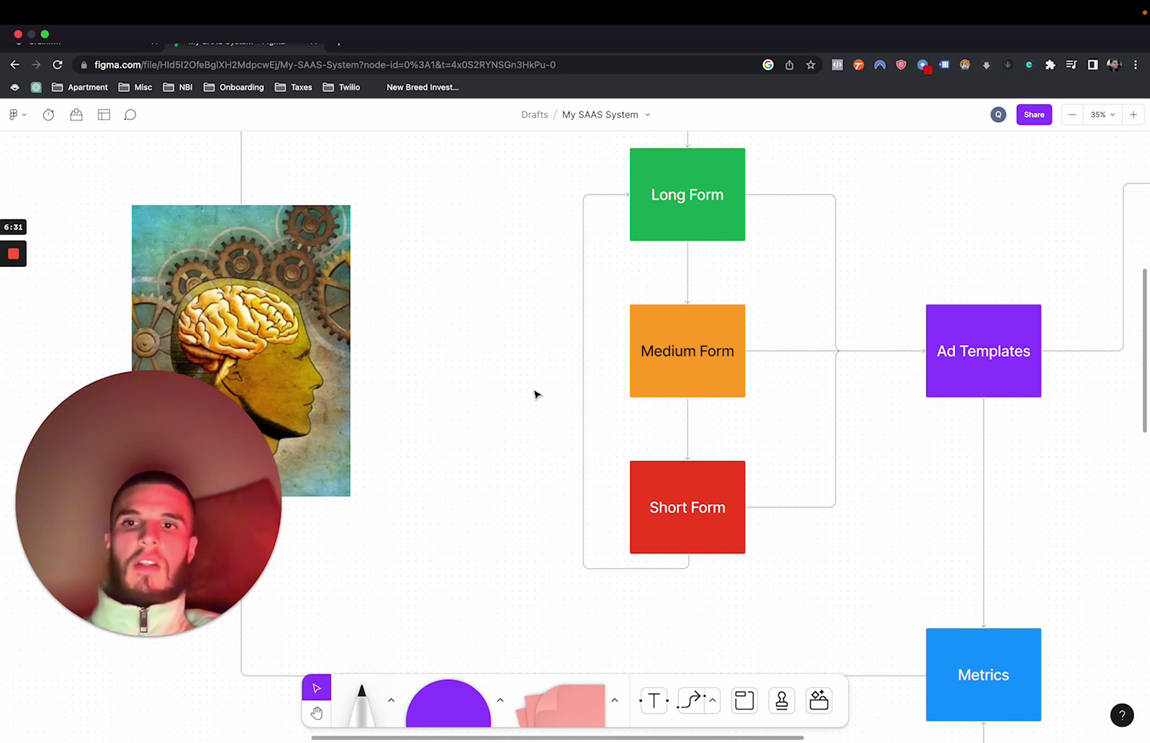
{"action": "scroll", "coordinate": [535, 394], "scroll_direction": "down", "scroll_amount": 3}
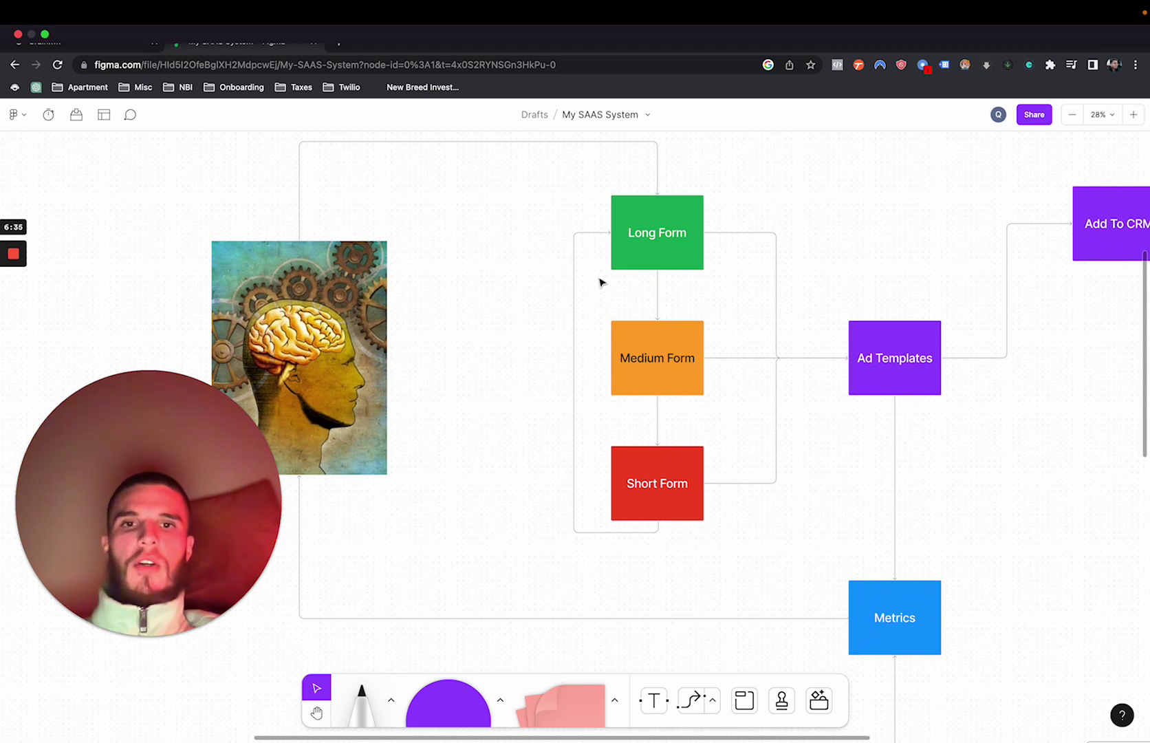
{"action": "left_click", "coordinate": [625, 261]}
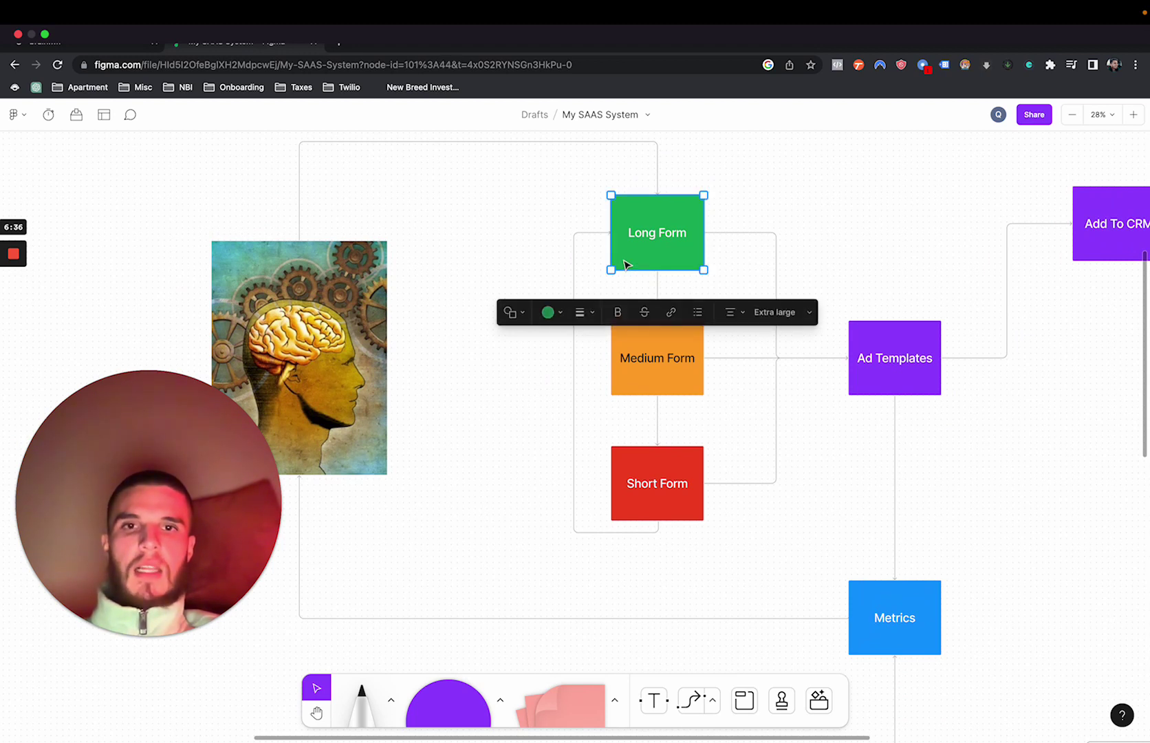
{"action": "left_click", "coordinate": [518, 398]}
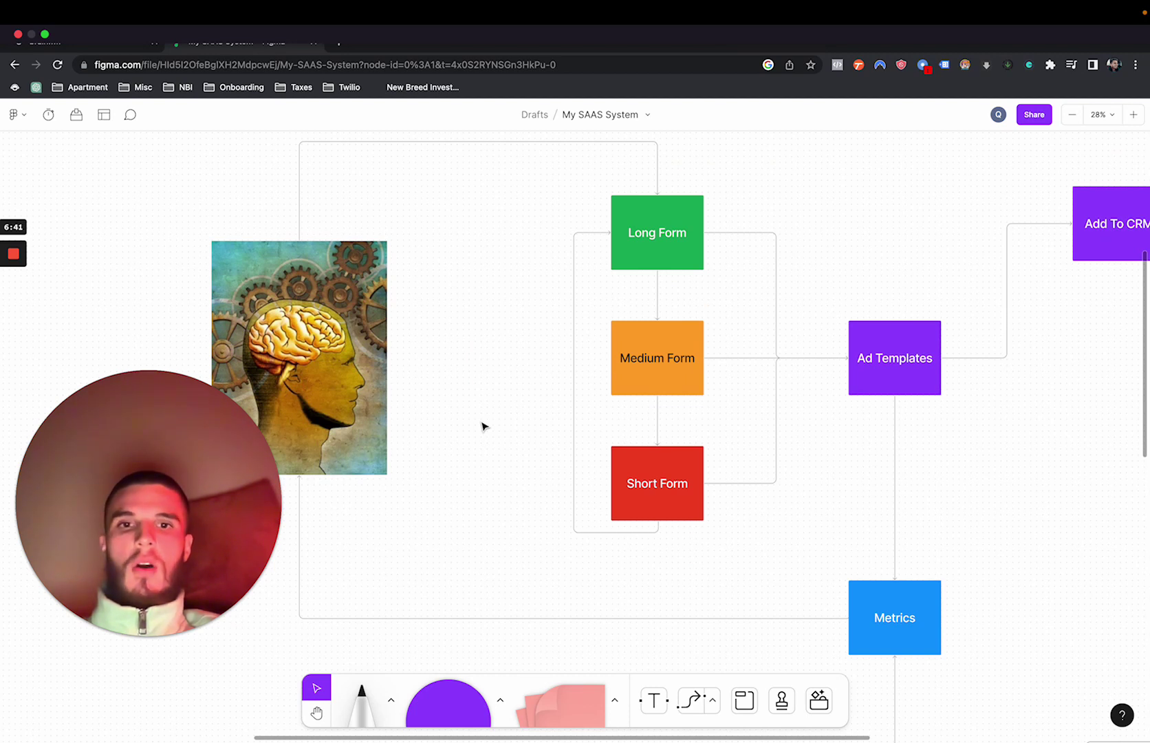
{"action": "left_click", "coordinate": [630, 458]}
{"action": "left_click", "coordinate": [653, 353]}
{"action": "left_click", "coordinate": [654, 237]}
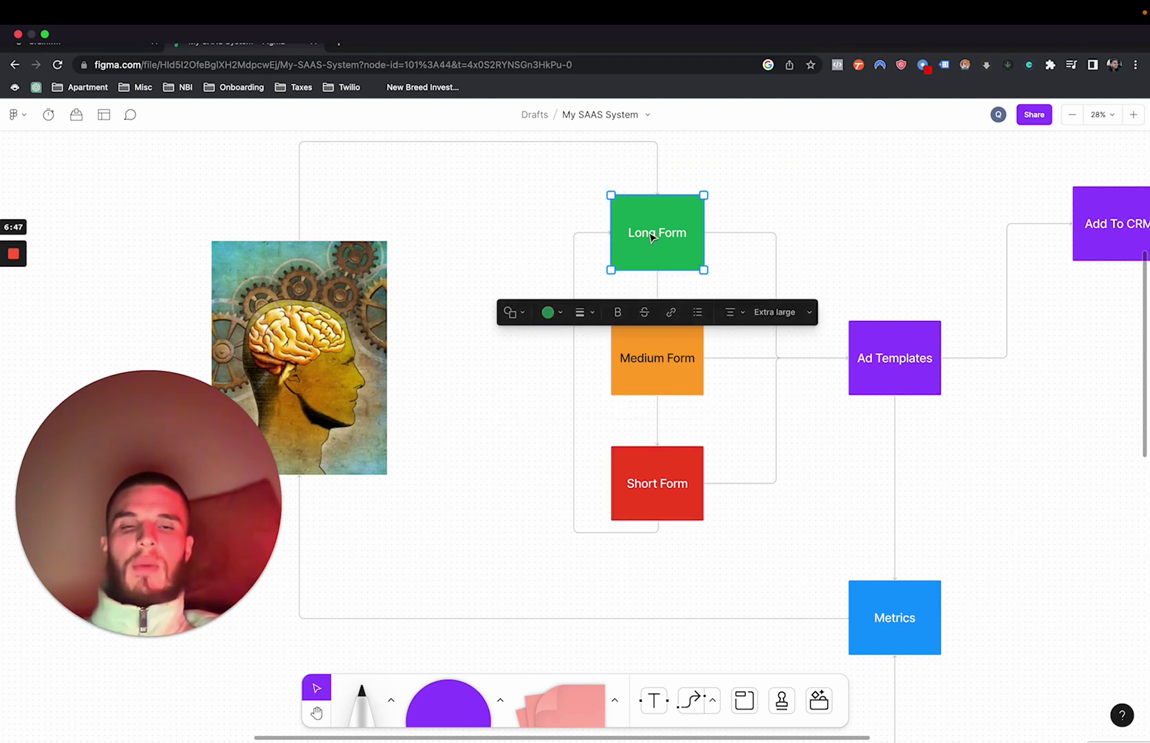
{"action": "left_click", "coordinate": [596, 421]}
{"action": "scroll", "coordinate": [531, 425], "scroll_direction": "right", "scroll_amount": 3}
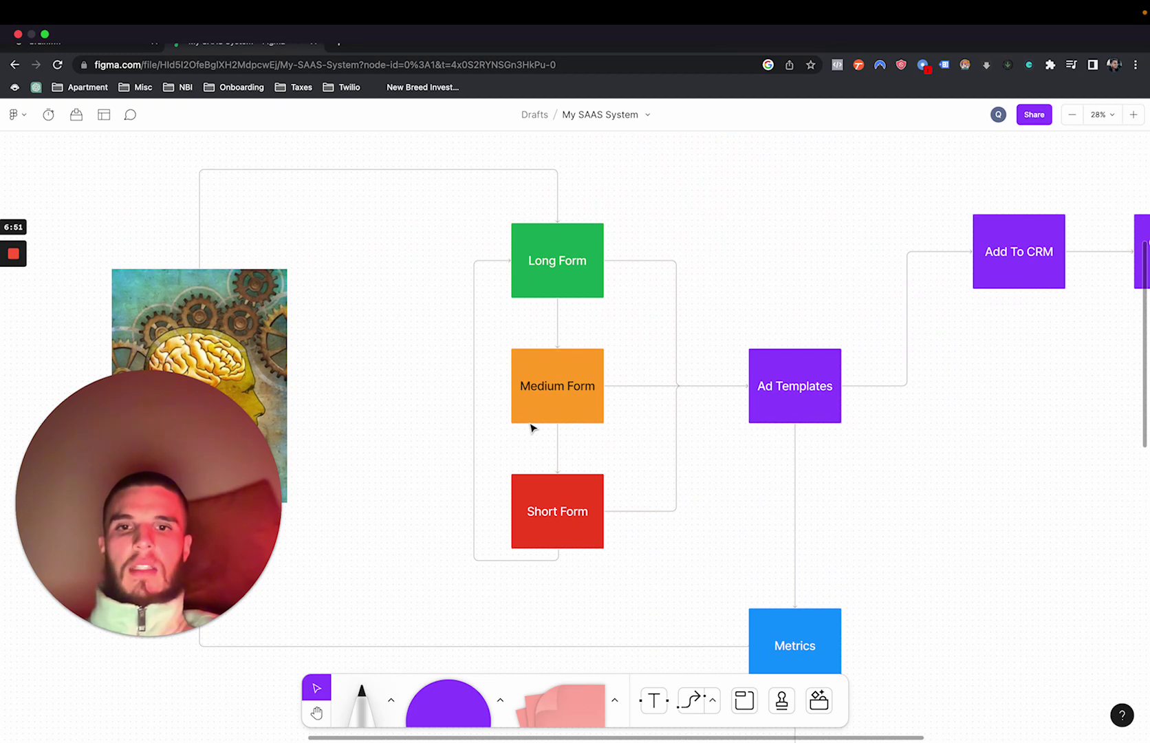
{"action": "scroll", "coordinate": [531, 426], "scroll_direction": "up", "scroll_amount": 3}
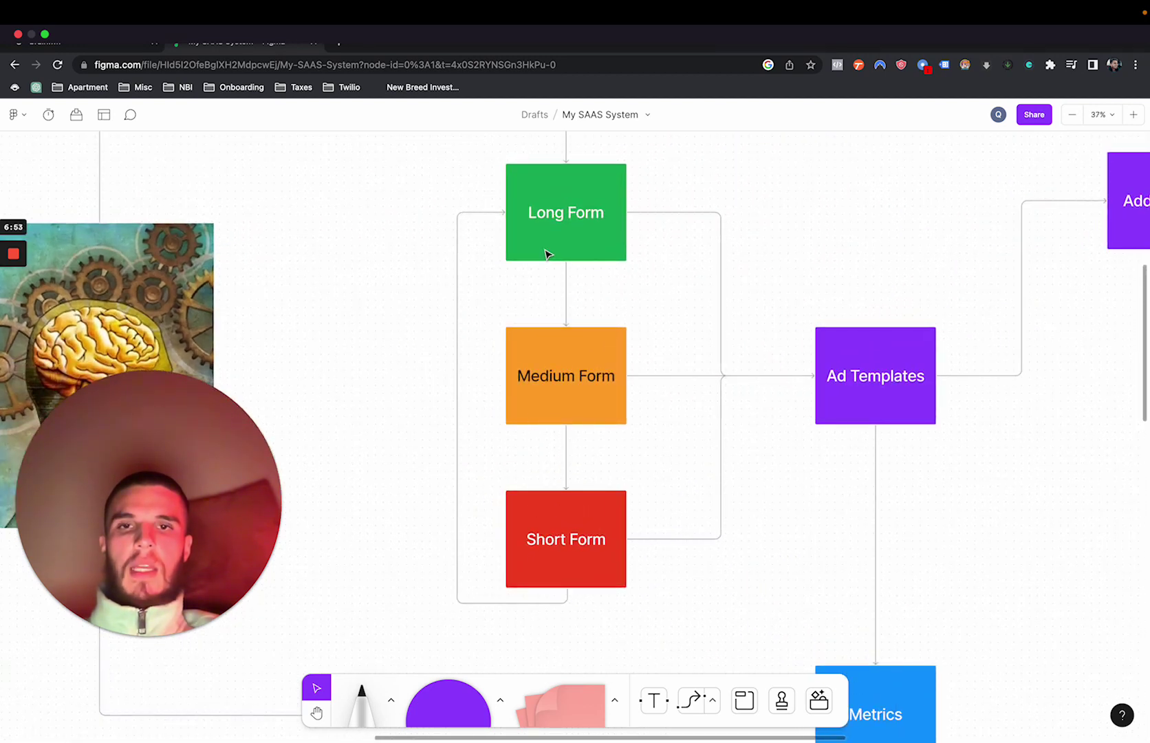
{"action": "left_click", "coordinate": [546, 254]}
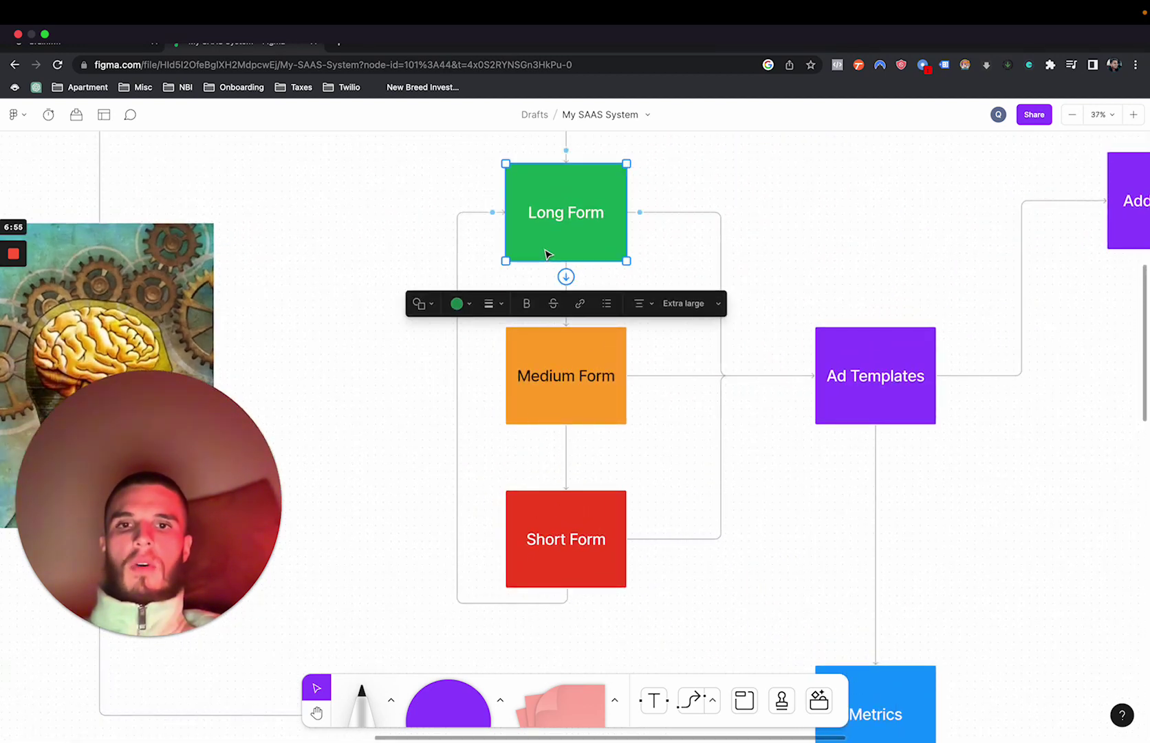
{"action": "left_click", "coordinate": [548, 337]}
{"action": "left_click", "coordinate": [553, 516]}
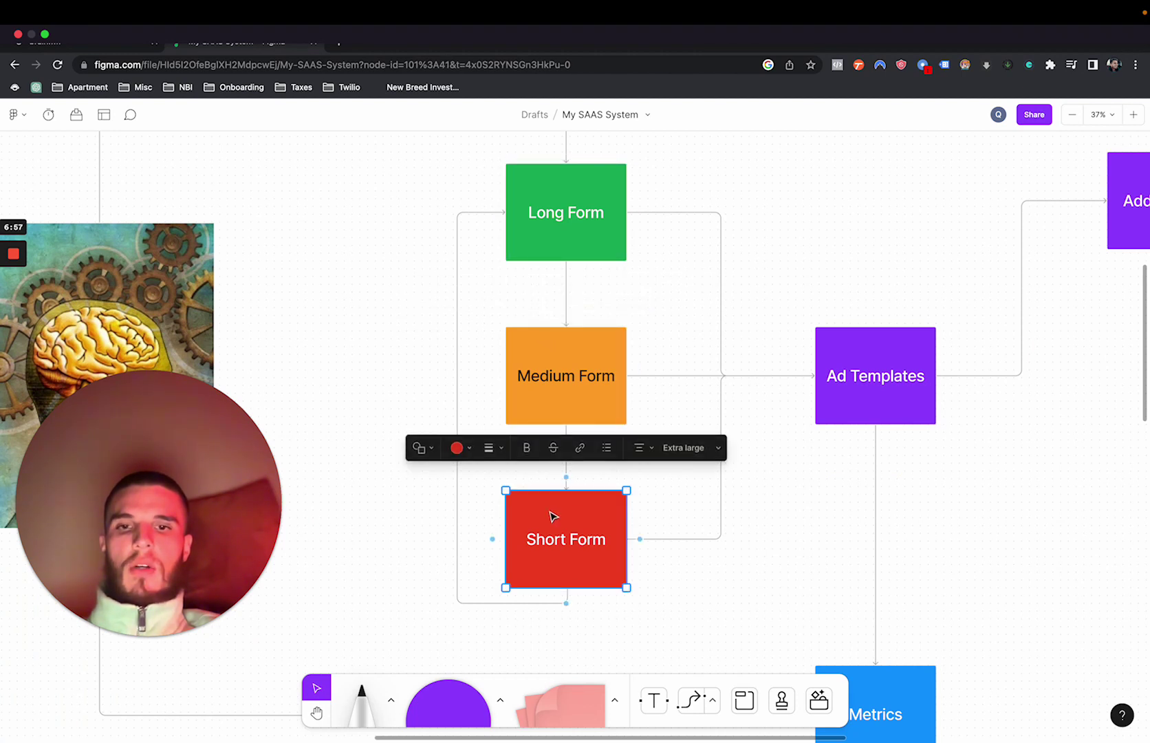
{"action": "left_click", "coordinate": [413, 516]}
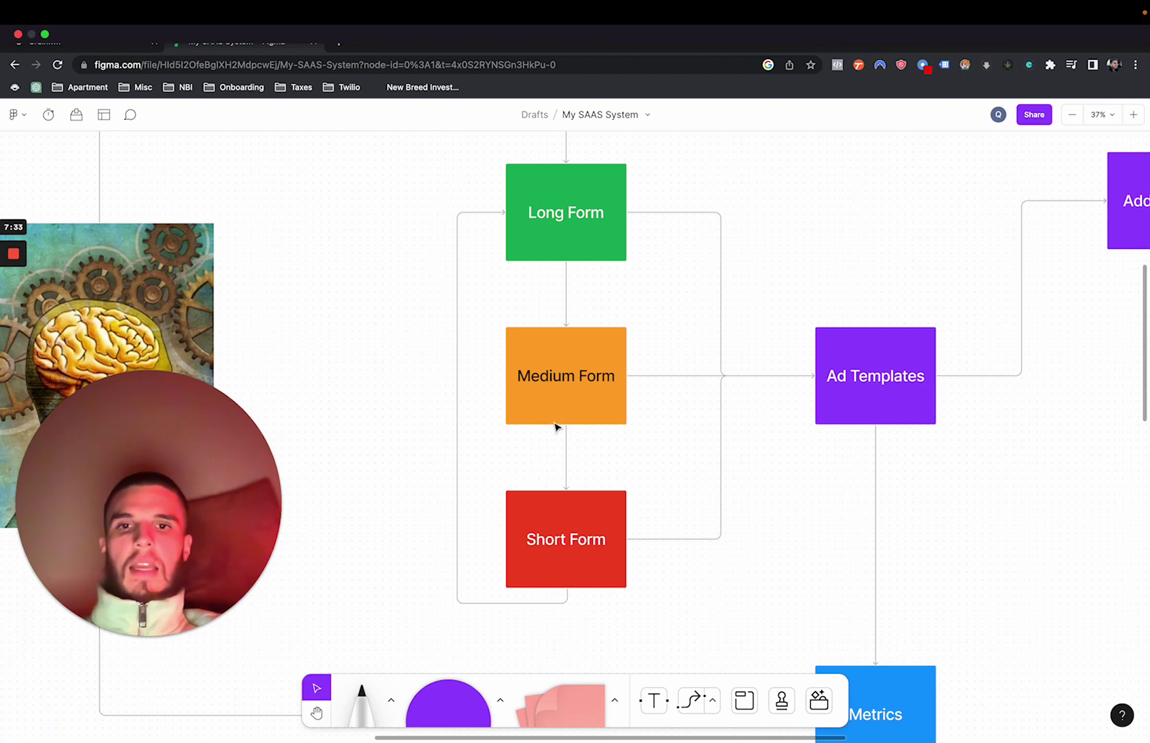
{"action": "left_click", "coordinate": [555, 399]}
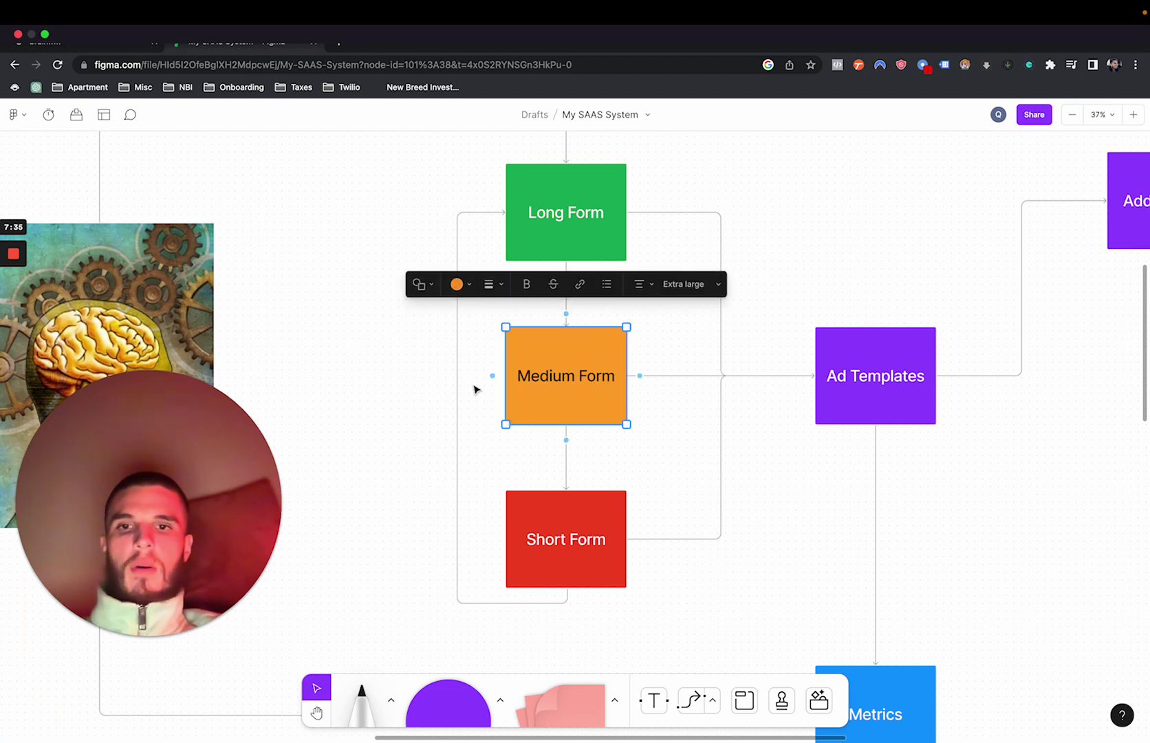
{"action": "left_click", "coordinate": [432, 382]}
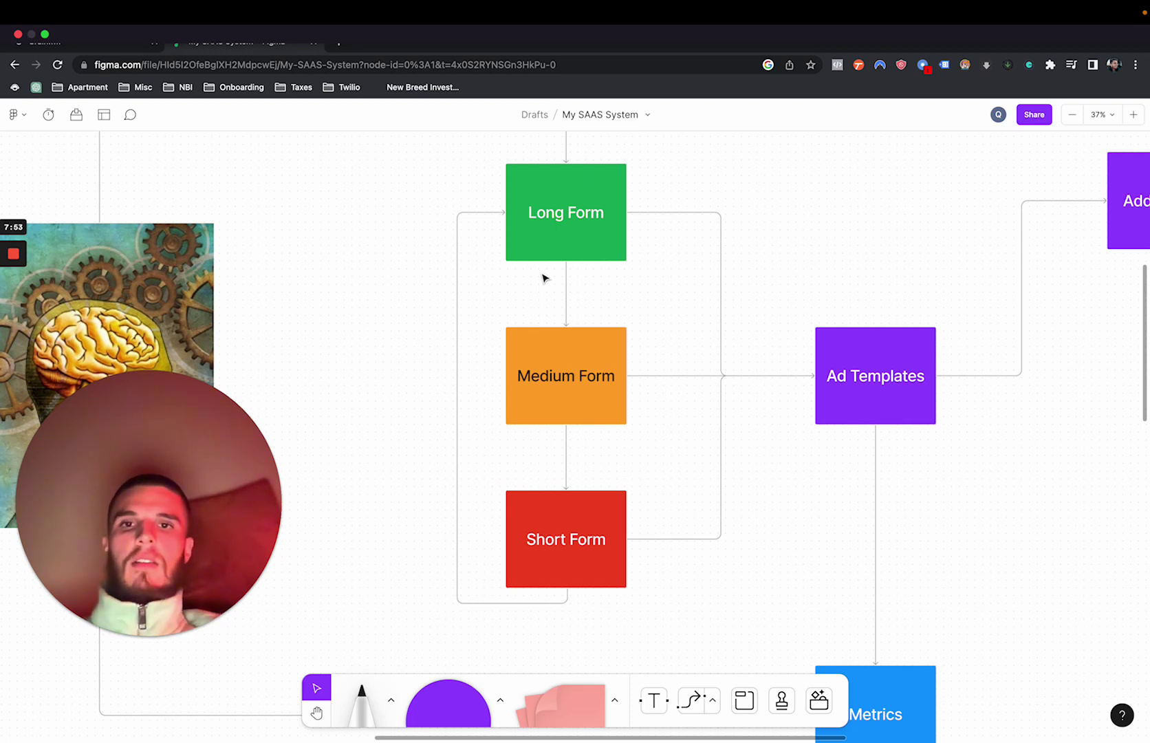
{"action": "left_click", "coordinate": [545, 251]}
{"action": "left_click", "coordinate": [422, 263]}
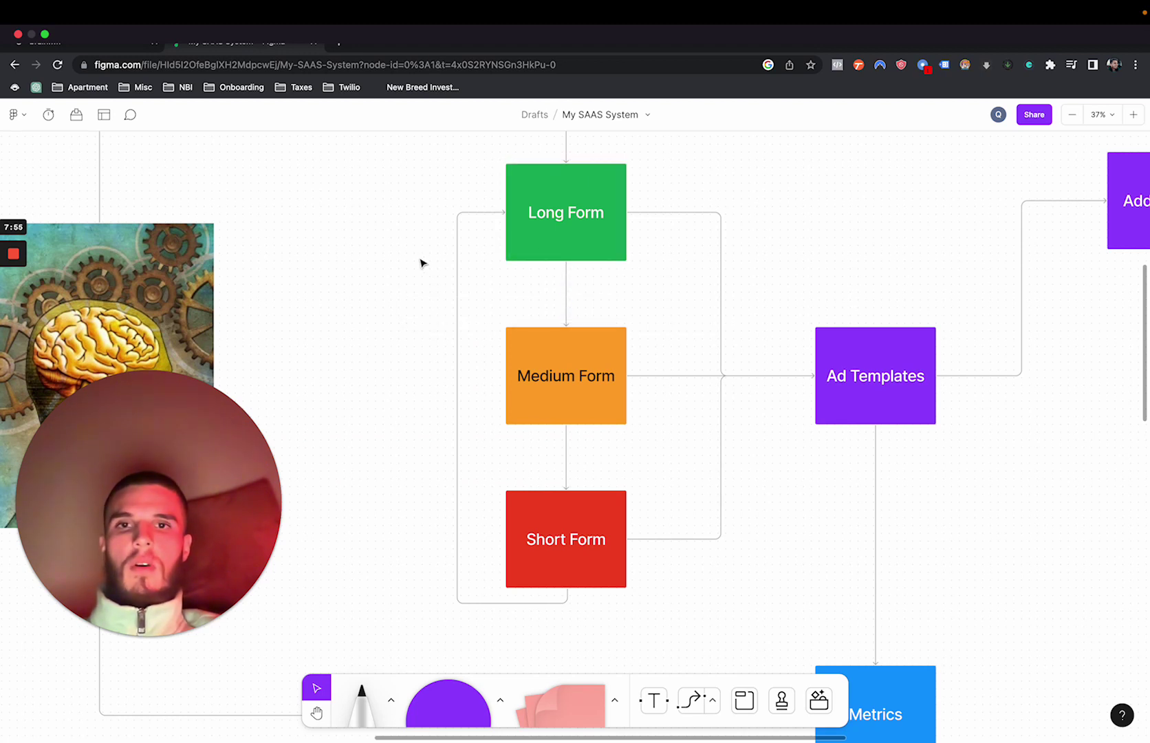
{"action": "scroll", "coordinate": [421, 261], "scroll_direction": "down", "scroll_amount": 1}
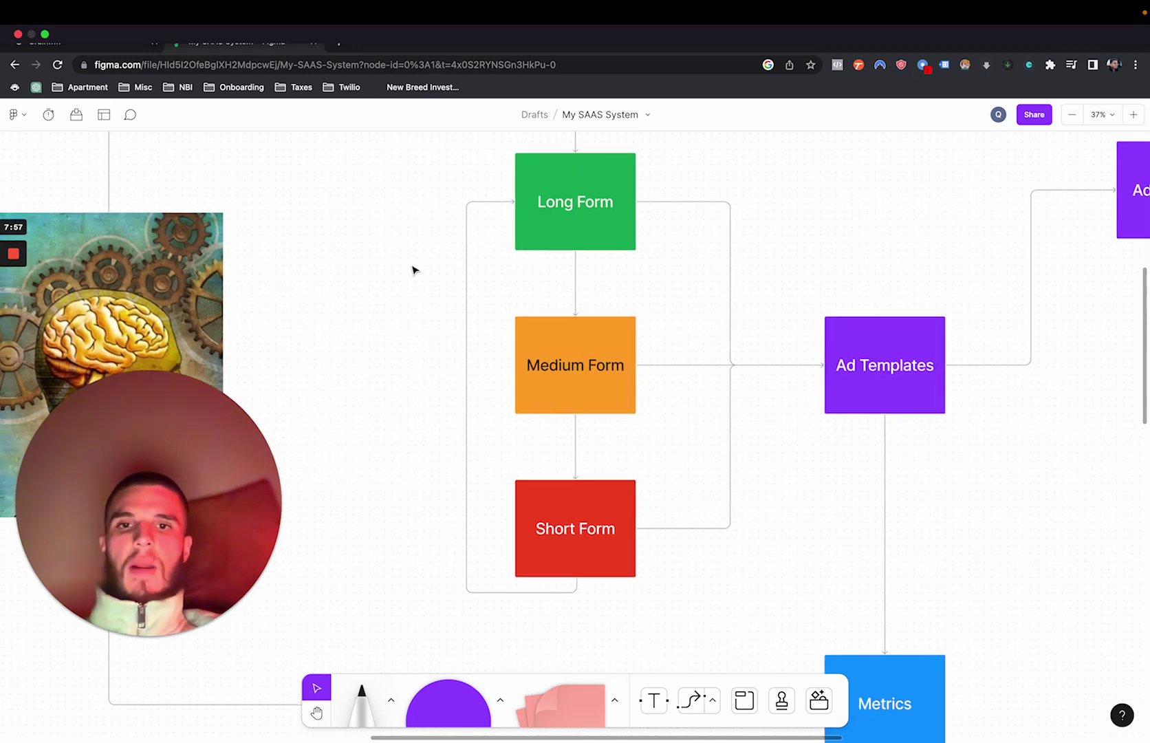
{"action": "left_click_drag", "start_coordinate": [416, 202], "coordinate": [530, 507]}
{"action": "left_click", "coordinate": [439, 398]}
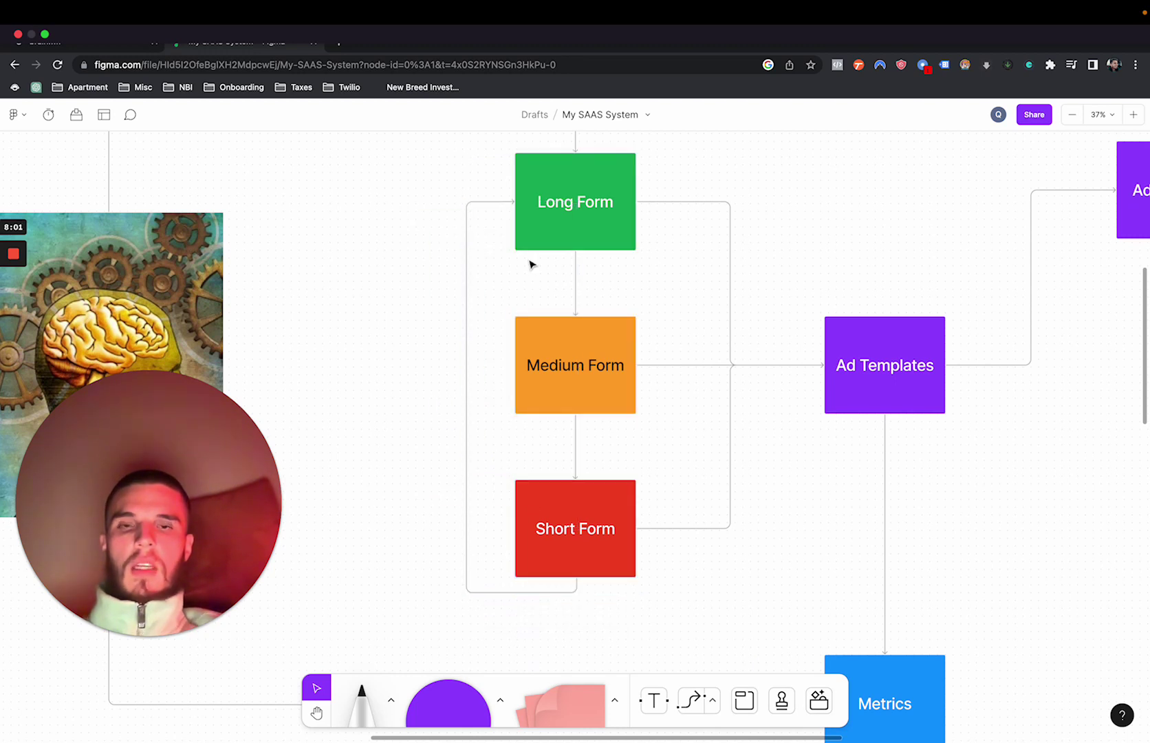
{"action": "scroll", "coordinate": [530, 265], "scroll_direction": "right", "scroll_amount": 1}
{"action": "scroll", "coordinate": [530, 265], "scroll_direction": "up", "scroll_amount": 1}
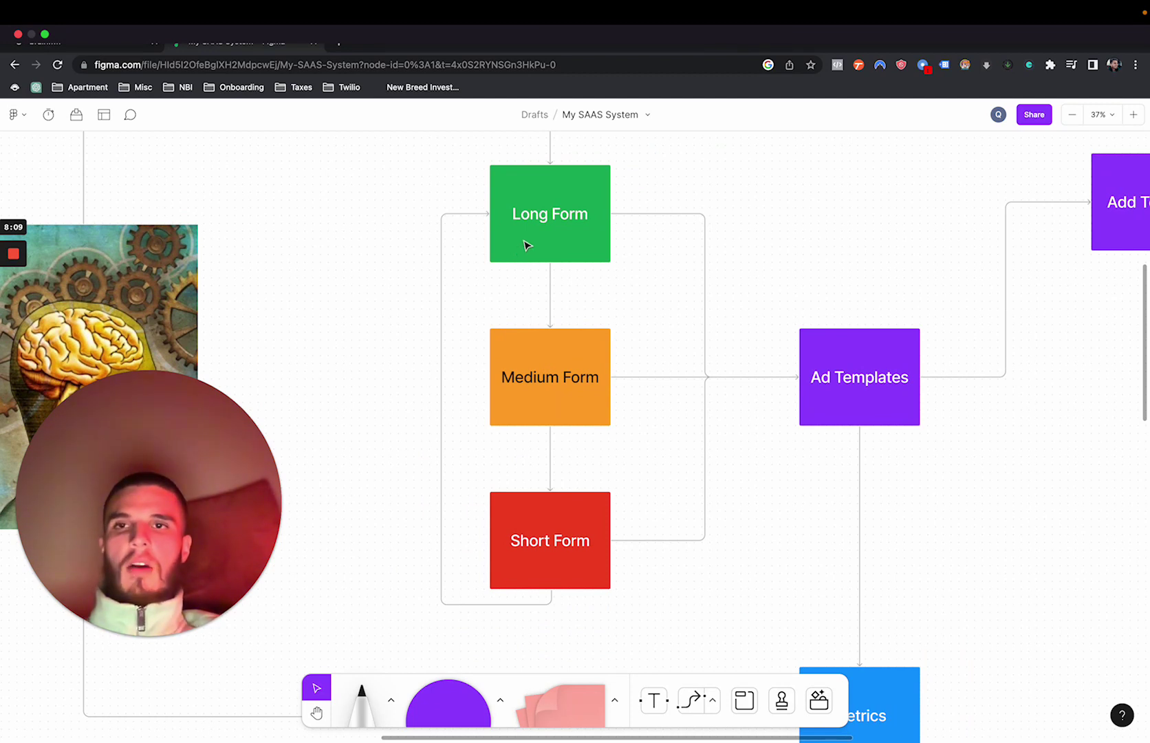
{"action": "scroll", "coordinate": [525, 245], "scroll_direction": "down", "scroll_amount": 2}
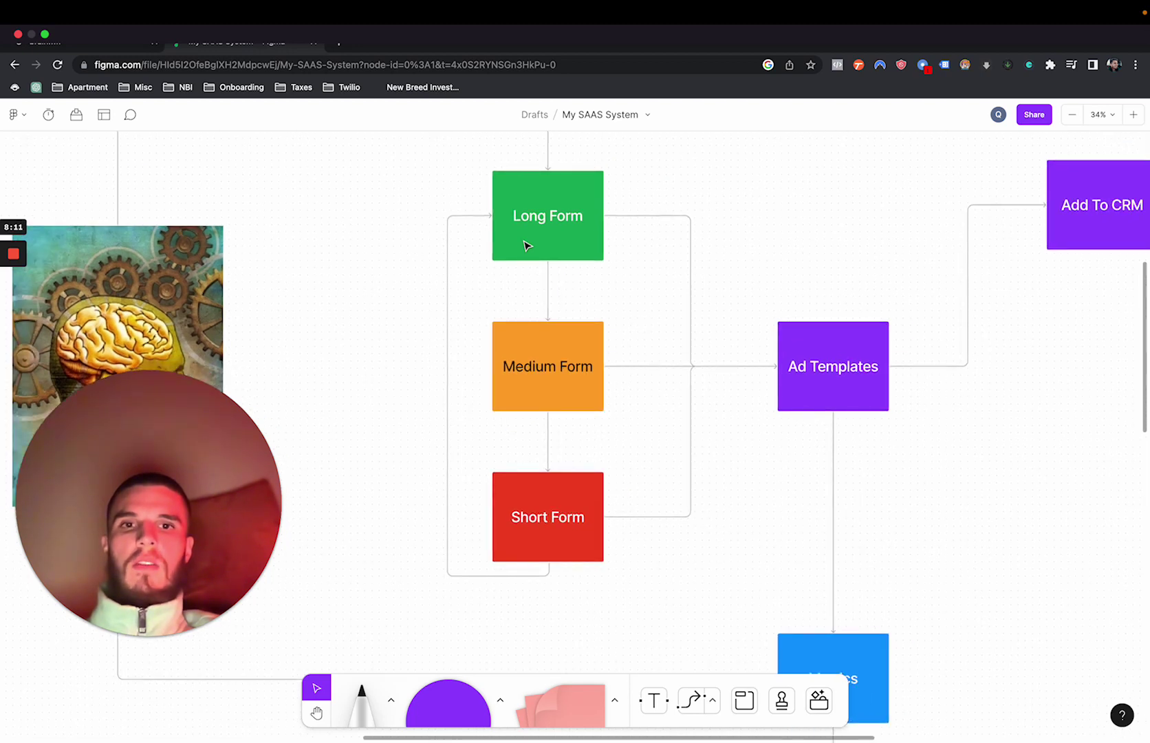
{"action": "scroll", "coordinate": [522, 246], "scroll_direction": "right", "scroll_amount": 1}
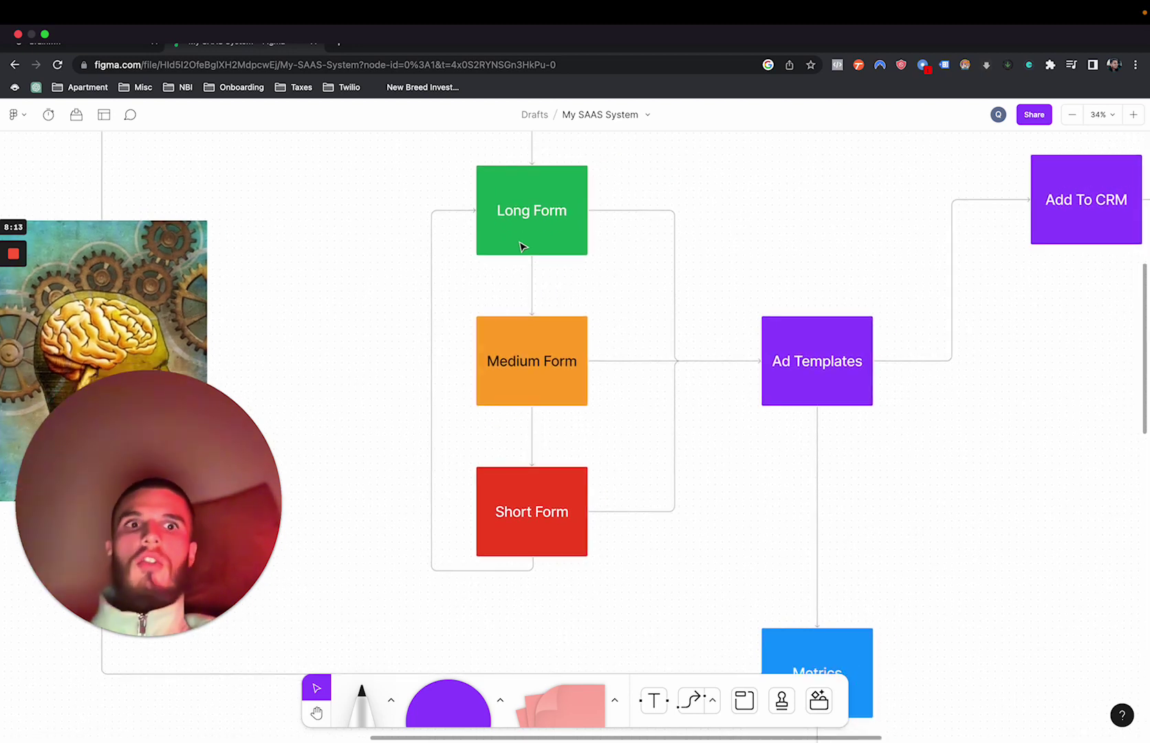
{"action": "scroll", "coordinate": [796, 303], "scroll_direction": "down", "scroll_amount": 5}
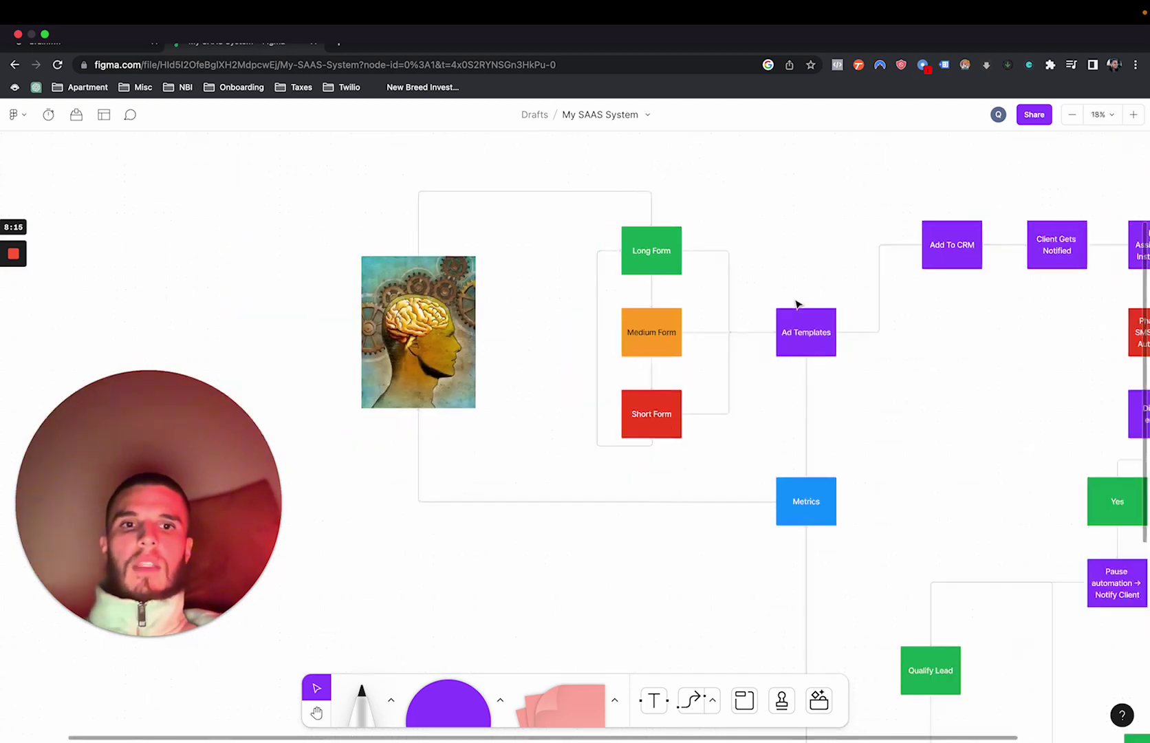
{"action": "scroll", "coordinate": [796, 302], "scroll_direction": "right", "scroll_amount": 4}
{"action": "scroll", "coordinate": [797, 304], "scroll_direction": "up", "scroll_amount": 2}
{"action": "scroll", "coordinate": [796, 303], "scroll_direction": "left", "scroll_amount": 3}
{"action": "scroll", "coordinate": [796, 303], "scroll_direction": "down", "scroll_amount": 1}
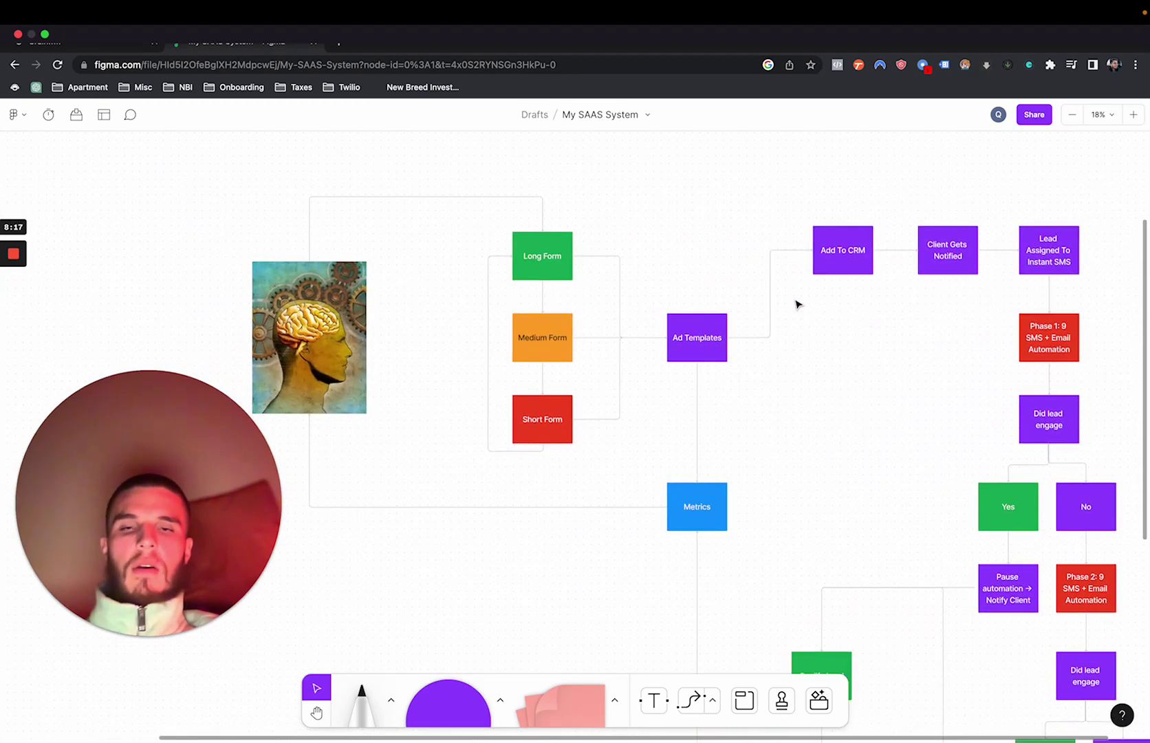
{"action": "scroll", "coordinate": [541, 269], "scroll_direction": "up", "scroll_amount": 4}
{"action": "scroll", "coordinate": [540, 268], "scroll_direction": "up", "scroll_amount": 4}
{"action": "scroll", "coordinate": [540, 268], "scroll_direction": "down", "scroll_amount": 1}
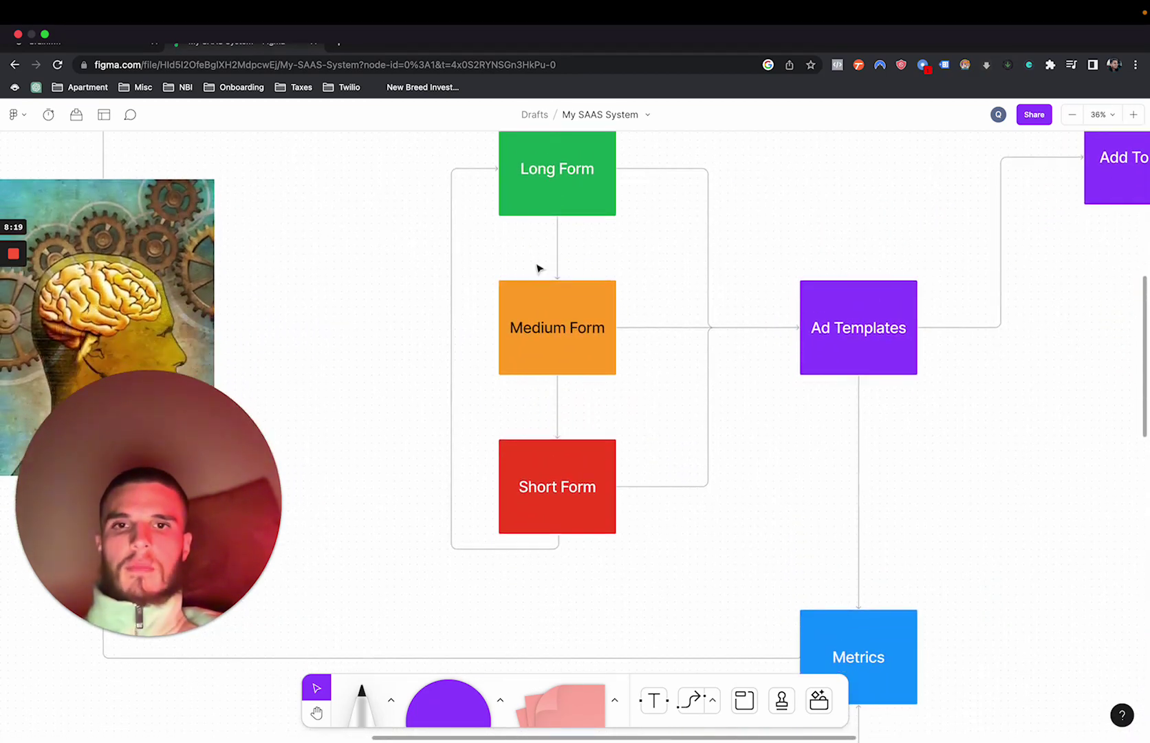
{"action": "scroll", "coordinate": [539, 268], "scroll_direction": "down", "scroll_amount": 1}
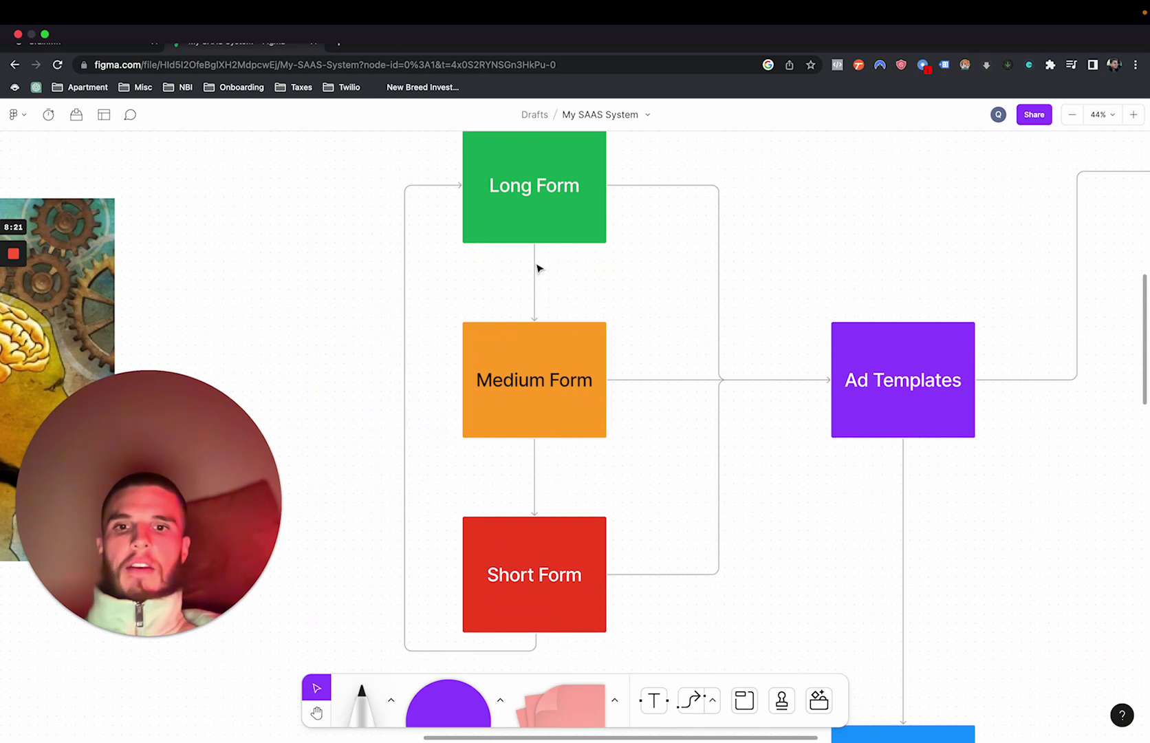
{"action": "scroll", "coordinate": [537, 268], "scroll_direction": "up", "scroll_amount": 3}
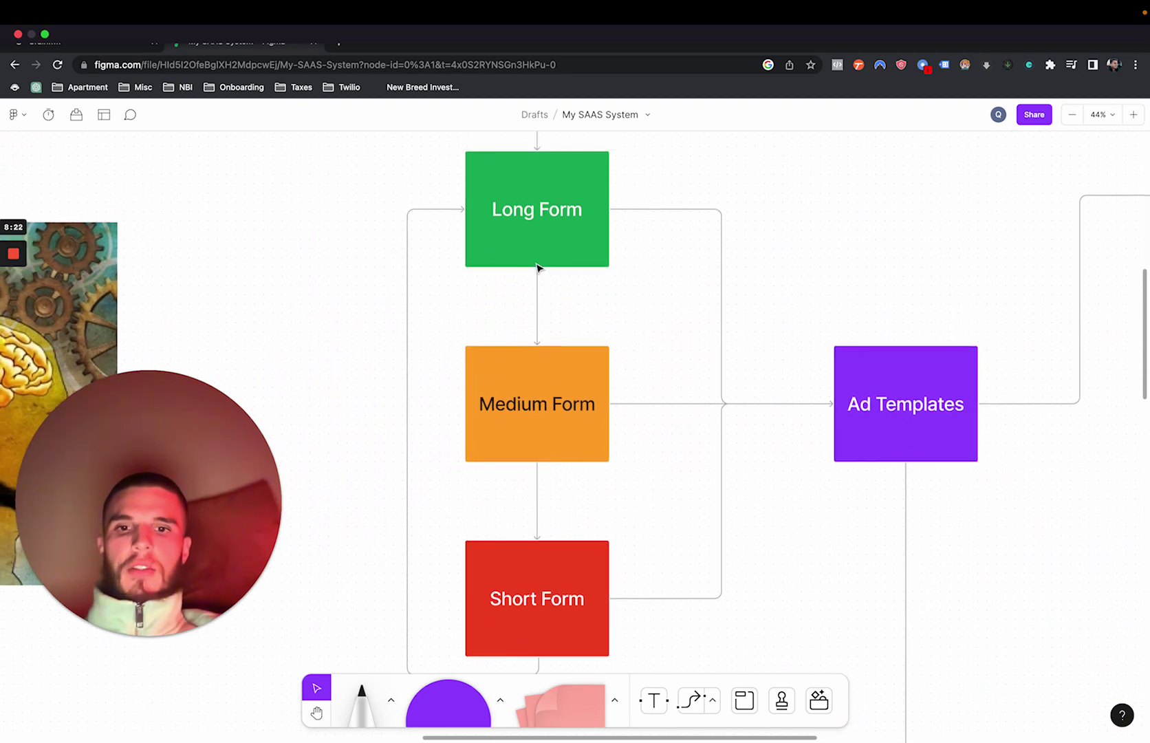
{"action": "left_click", "coordinate": [493, 565]}
{"action": "left_click", "coordinate": [780, 602]}
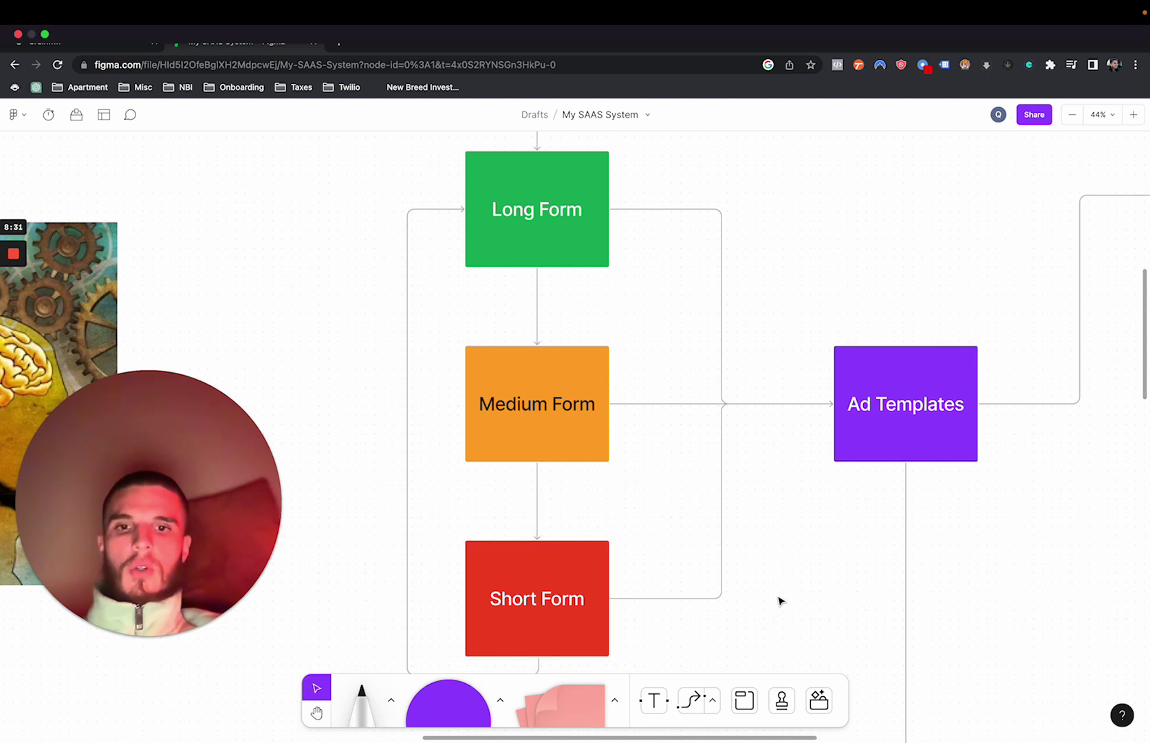
{"action": "left_click", "coordinate": [544, 454]}
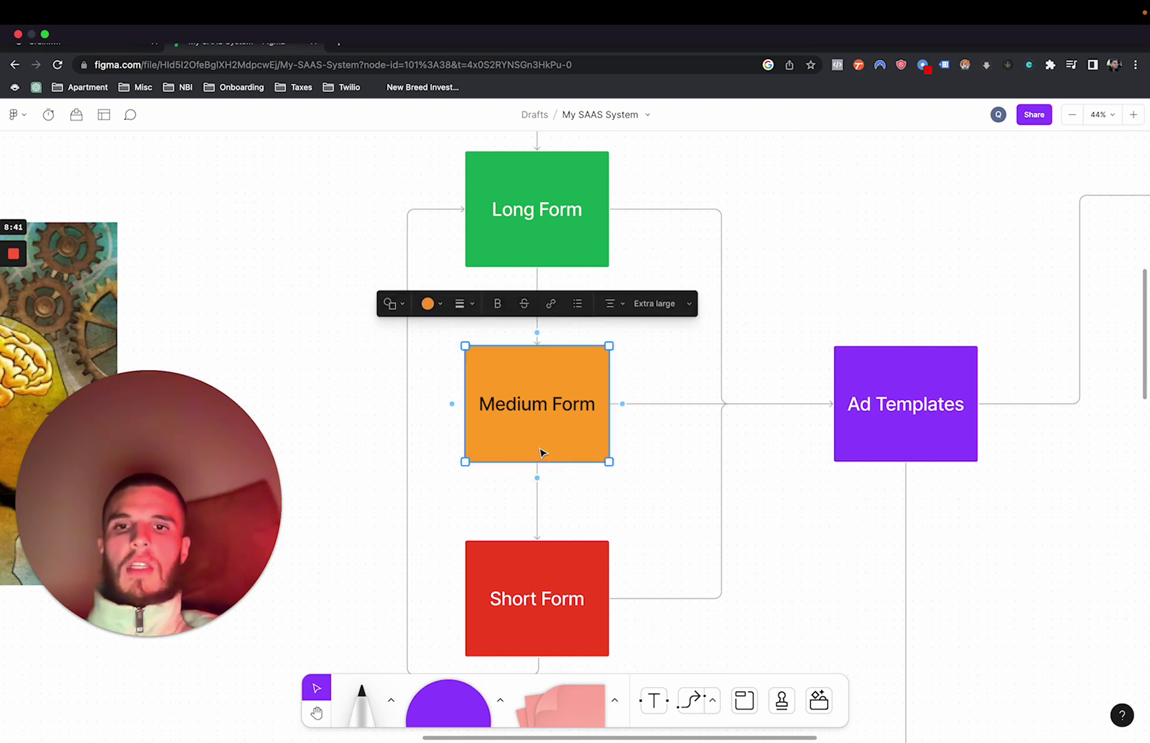
{"action": "left_click", "coordinate": [506, 229]}
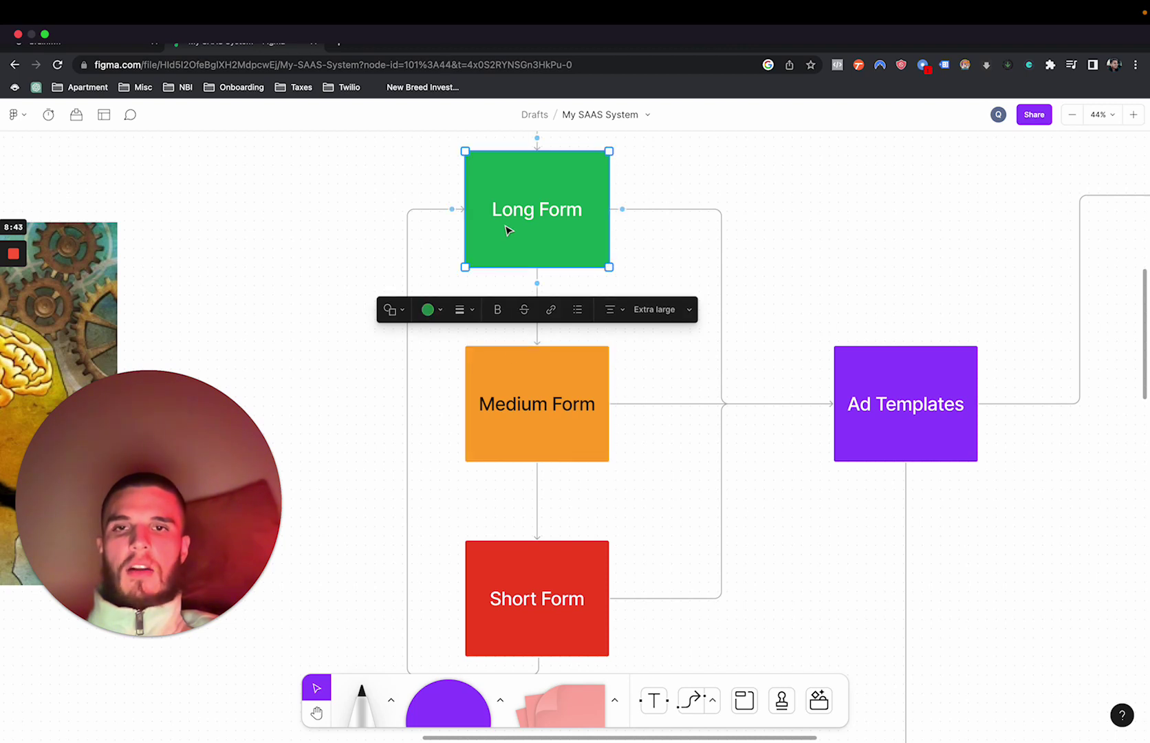
{"action": "left_click", "coordinate": [495, 563]}
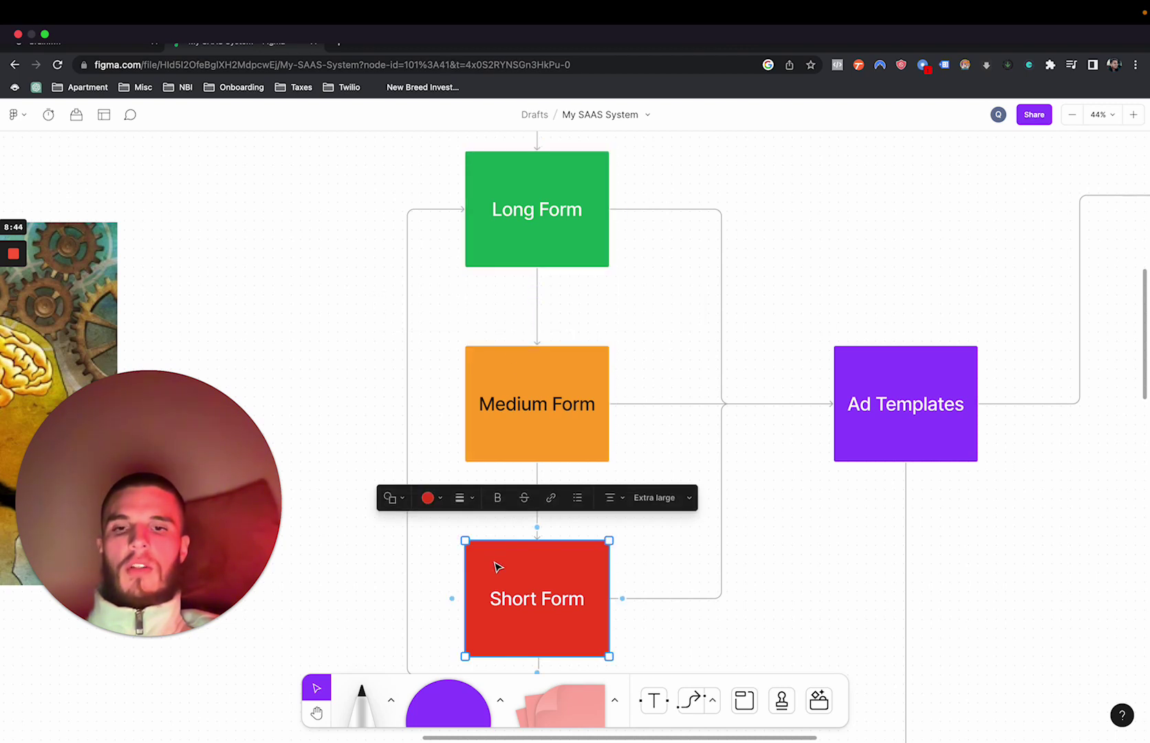
{"action": "left_click", "coordinate": [385, 377]}
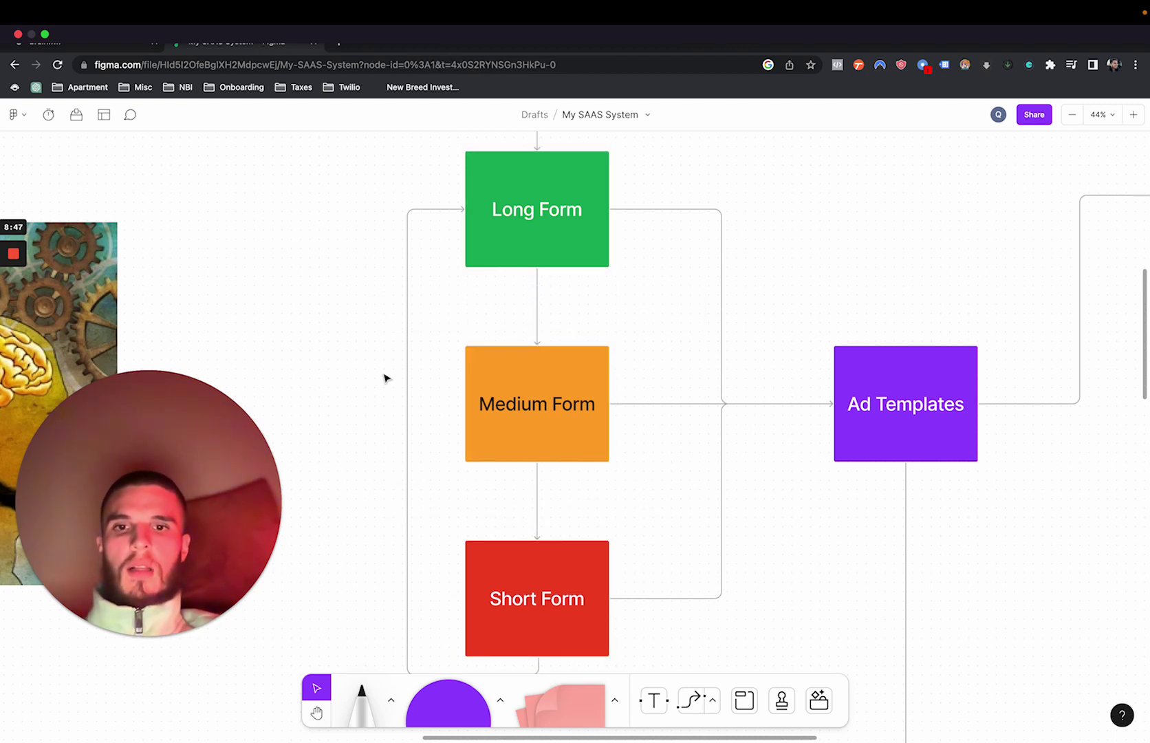
{"action": "scroll", "coordinate": [383, 377], "scroll_direction": "down", "scroll_amount": 3}
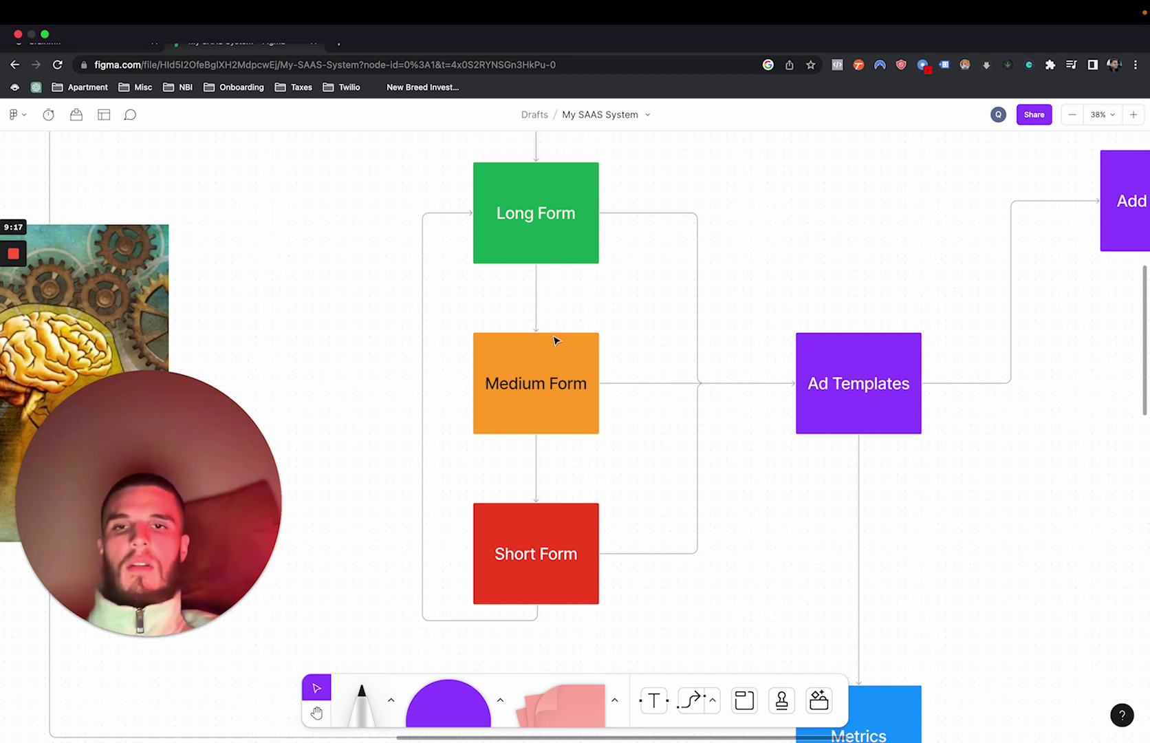
Step: Pan right past Add To CRM to bring Phase 1: 9 SMS + Email Automation and Did lead engage into view
{"action": "scroll", "coordinate": [556, 340], "scroll_direction": "down", "scroll_amount": 5}
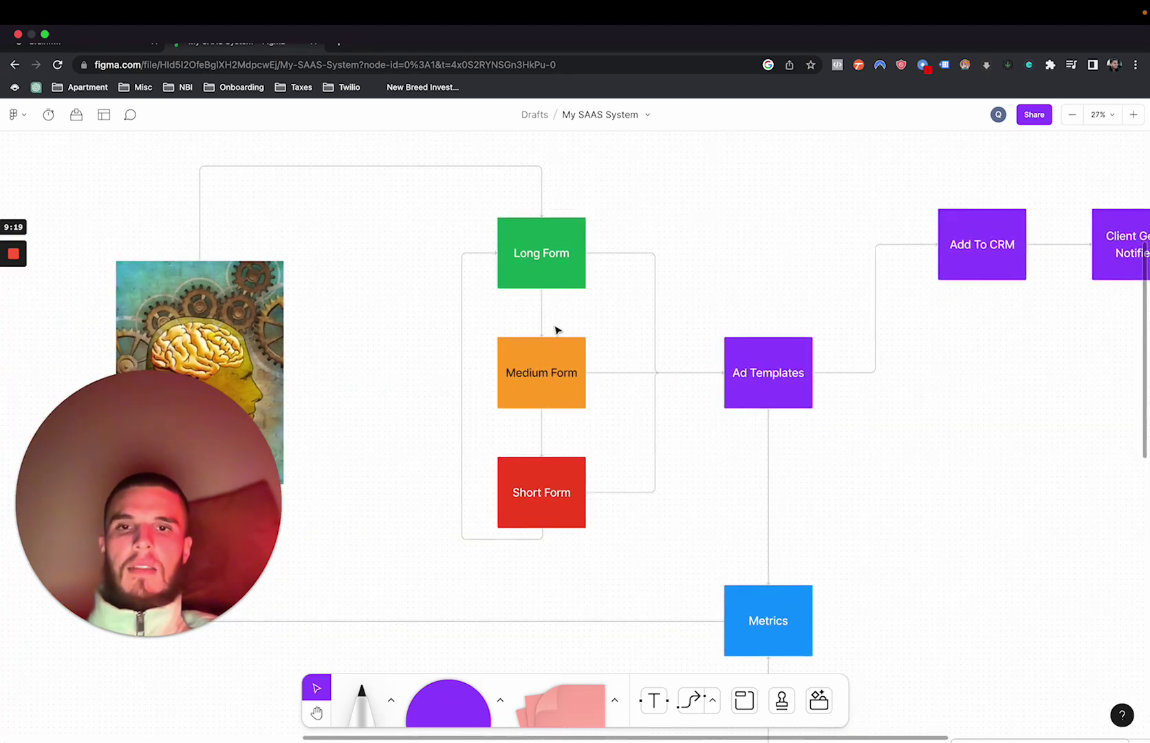
{"action": "scroll", "coordinate": [647, 377], "scroll_direction": "right", "scroll_amount": 5}
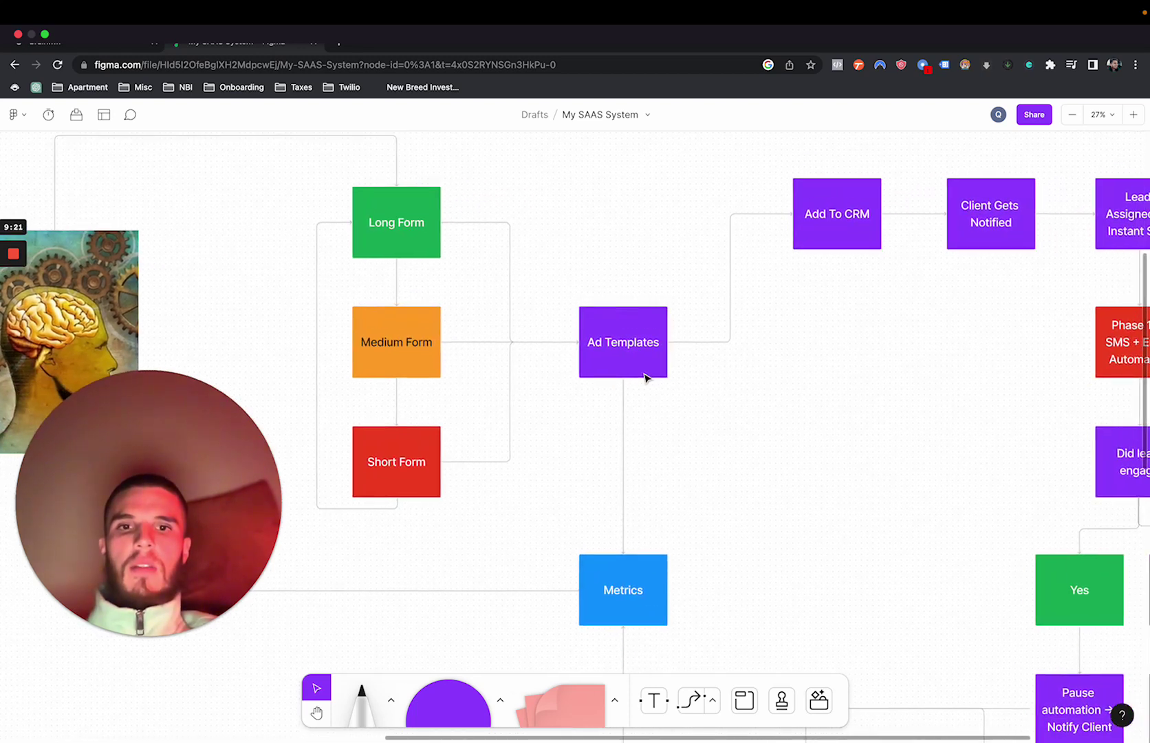
{"action": "scroll", "coordinate": [646, 378], "scroll_direction": "right", "scroll_amount": 1}
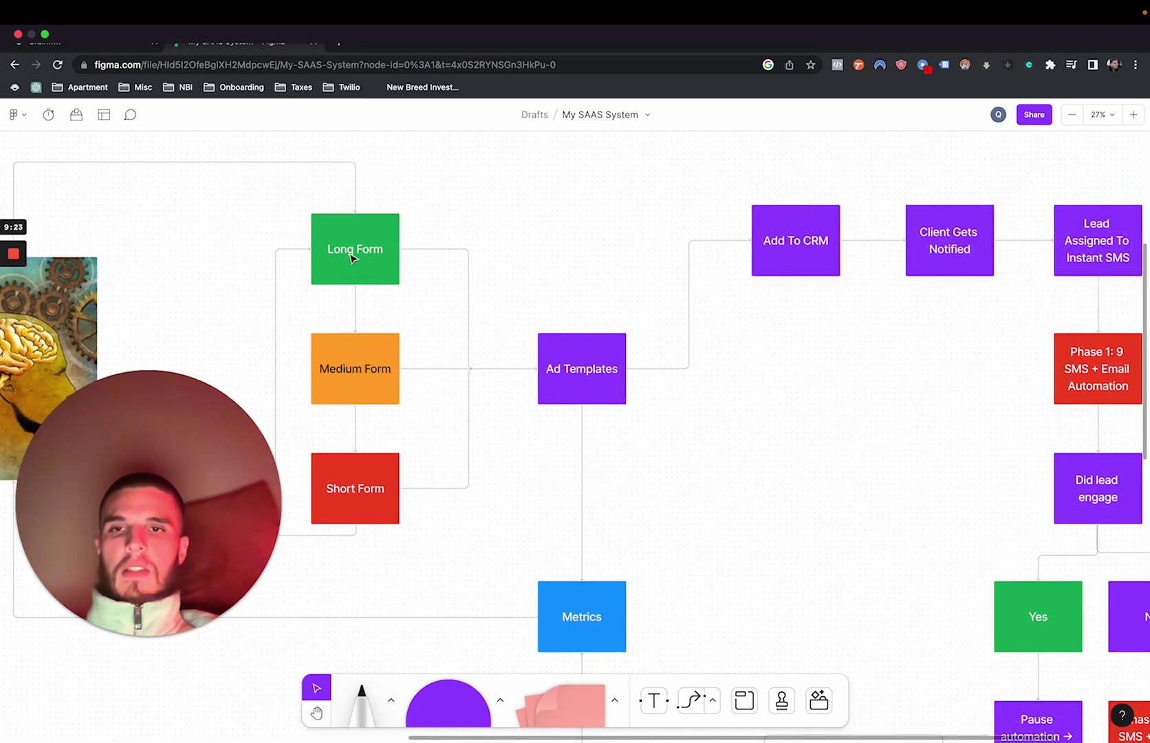
{"action": "scroll", "coordinate": [586, 391], "scroll_direction": "up", "scroll_amount": 2}
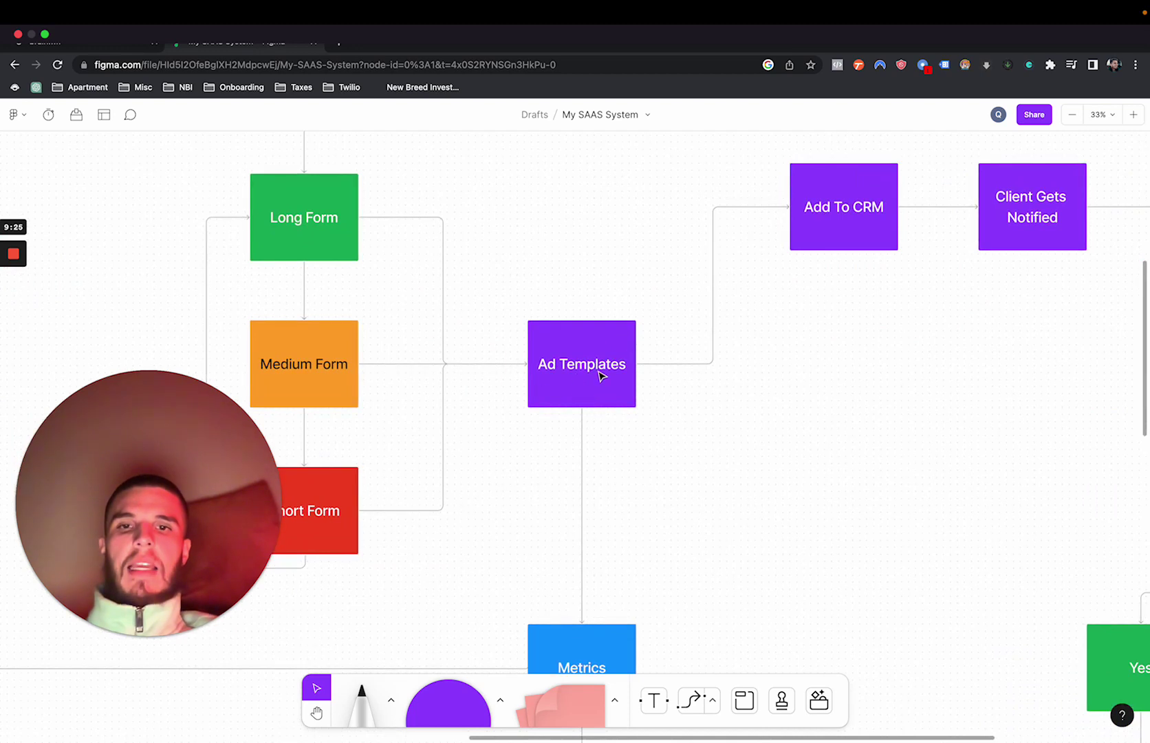
{"action": "scroll", "coordinate": [601, 375], "scroll_direction": "up", "scroll_amount": 3}
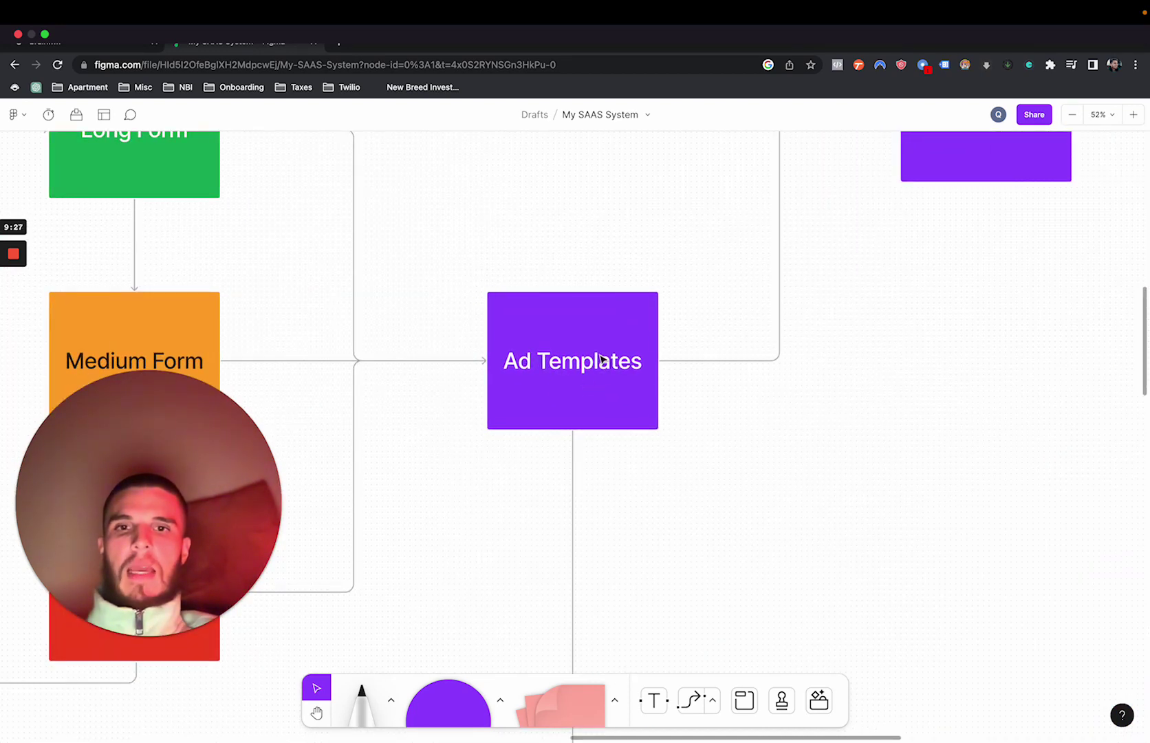
{"action": "scroll", "coordinate": [601, 359], "scroll_direction": "down", "scroll_amount": 4}
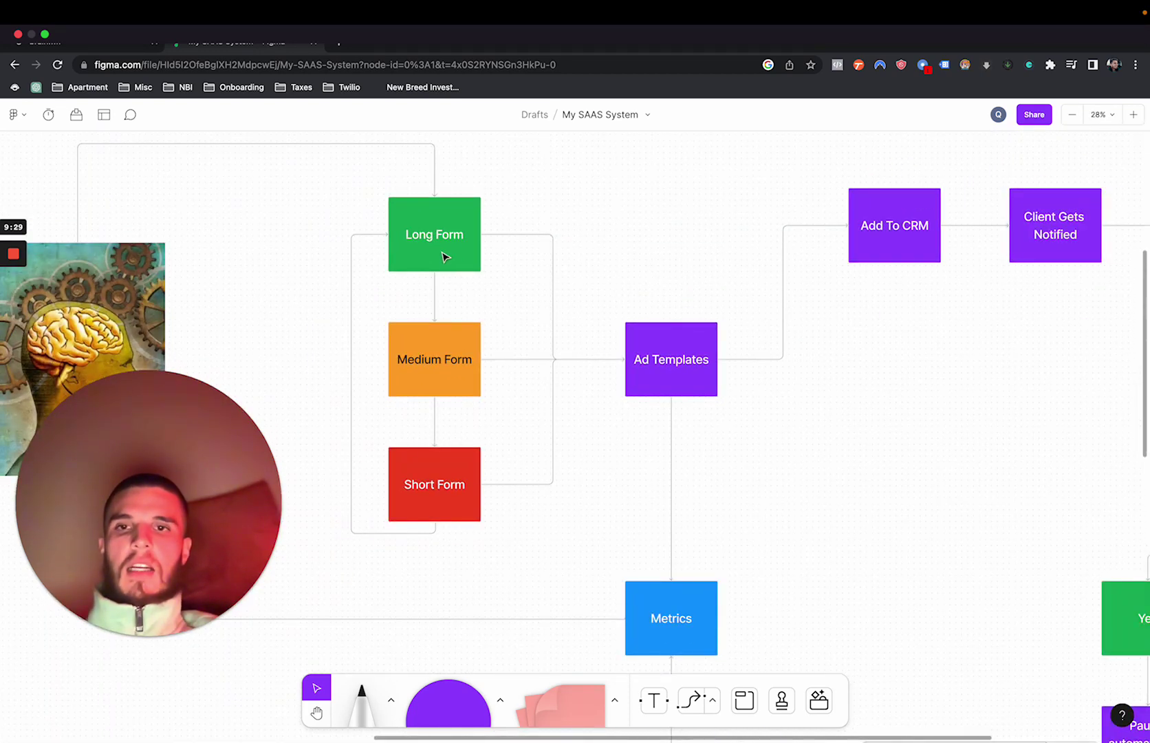
{"action": "scroll", "coordinate": [746, 357], "scroll_direction": "right", "scroll_amount": 5}
{"action": "scroll", "coordinate": [543, 263], "scroll_direction": "up", "scroll_amount": 4}
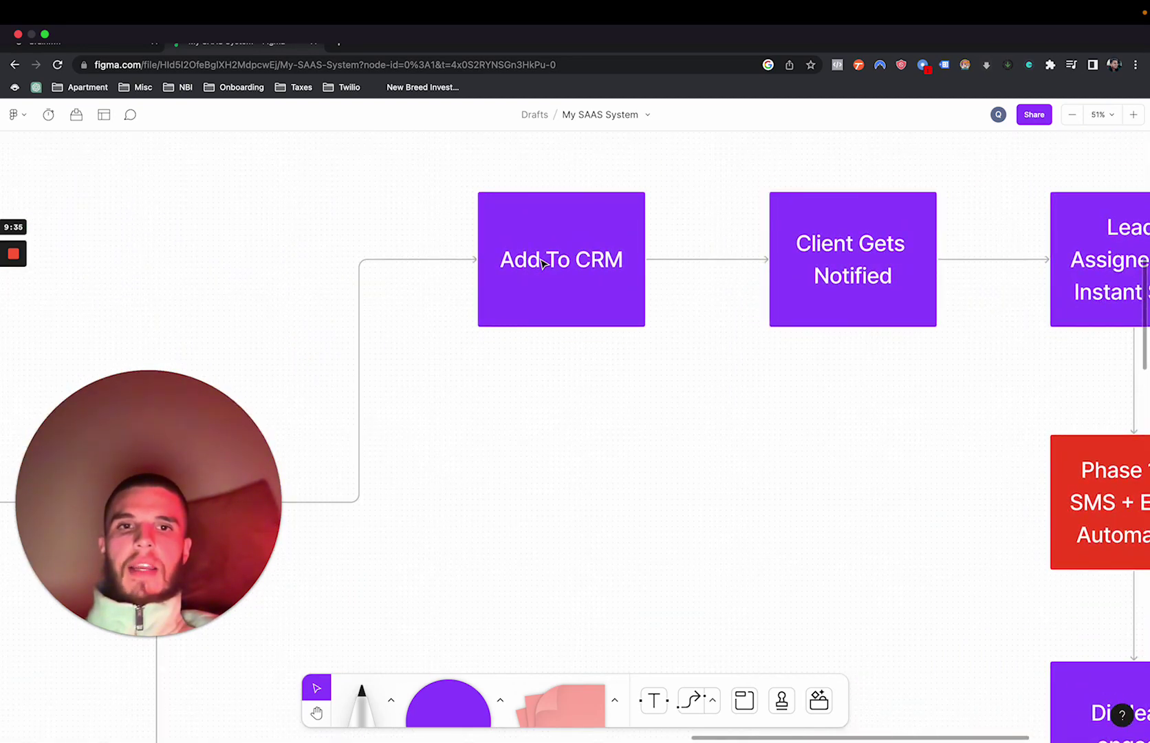
{"action": "scroll", "coordinate": [543, 263], "scroll_direction": "right", "scroll_amount": 5}
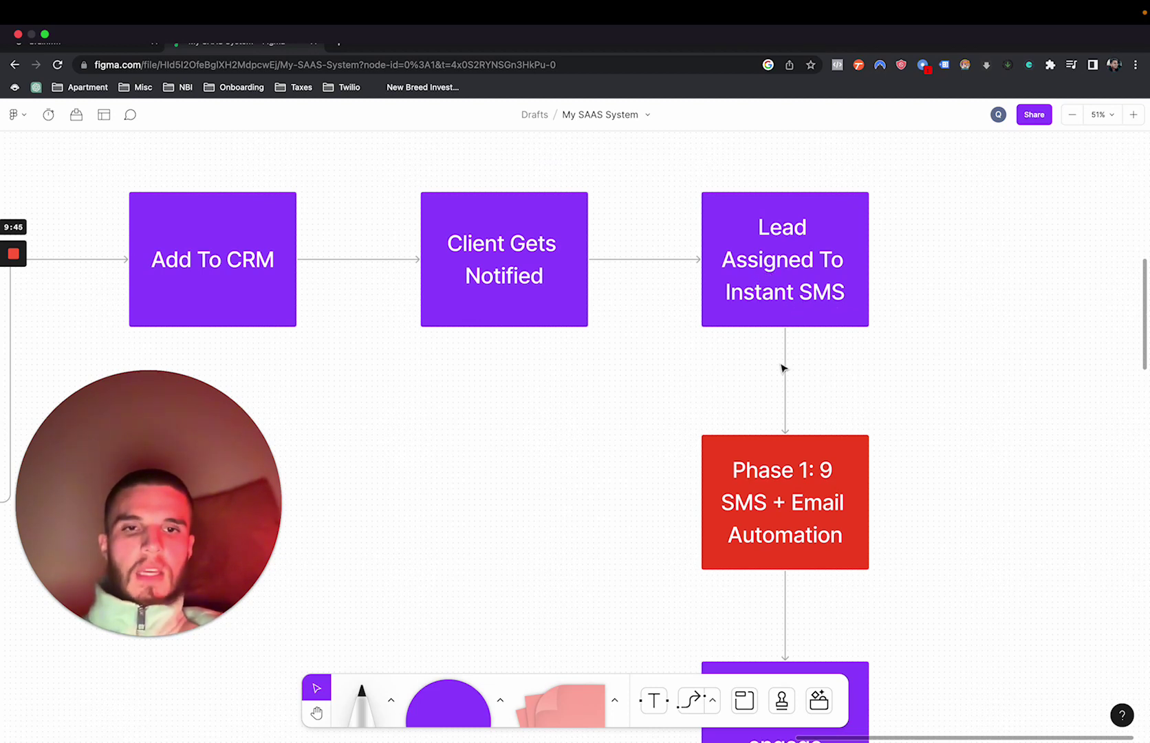
{"action": "scroll", "coordinate": [793, 418], "scroll_direction": "down", "scroll_amount": 3}
{"action": "scroll", "coordinate": [793, 418], "scroll_direction": "right", "scroll_amount": 2}
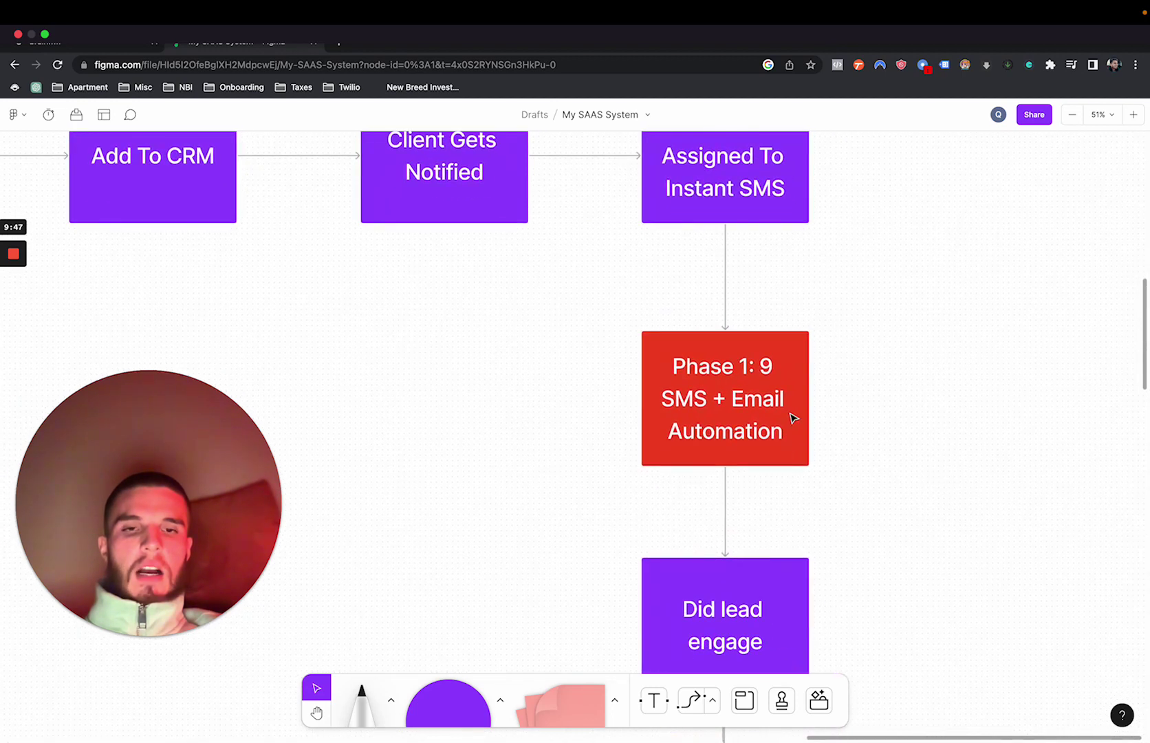
{"action": "scroll", "coordinate": [793, 418], "scroll_direction": "down", "scroll_amount": 1}
{"action": "scroll", "coordinate": [793, 418], "scroll_direction": "right", "scroll_amount": 1}
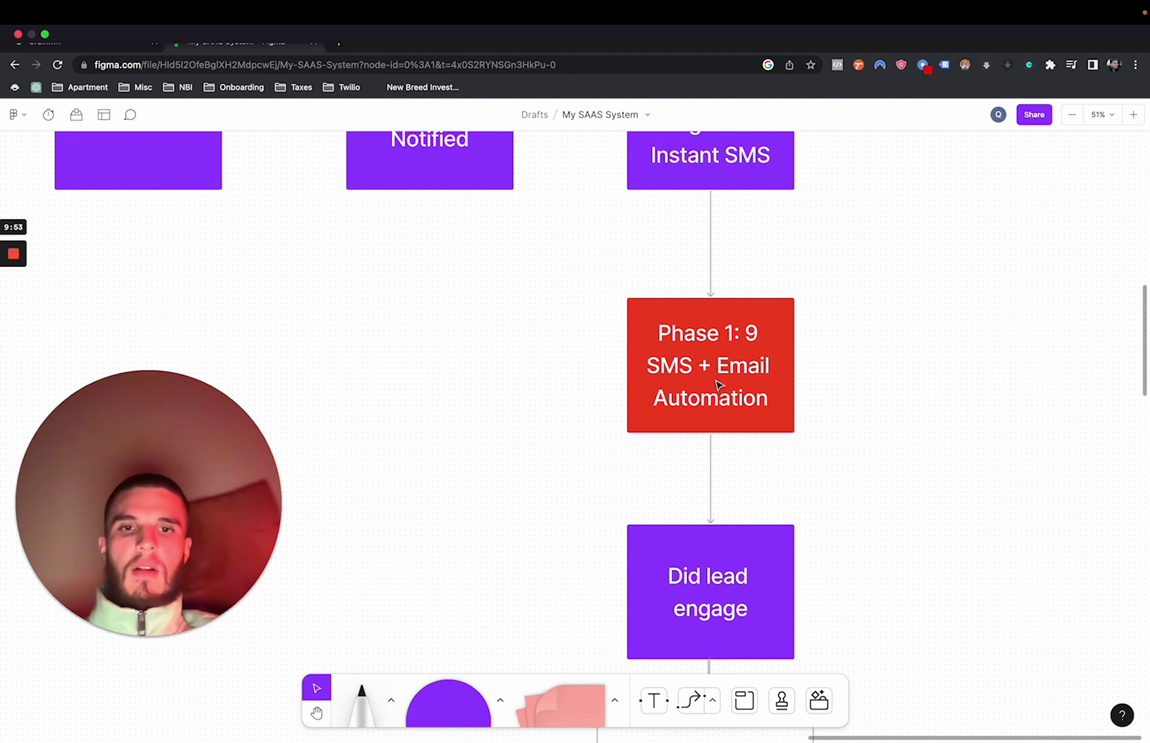
{"action": "scroll", "coordinate": [693, 434], "scroll_direction": "down", "scroll_amount": 1}
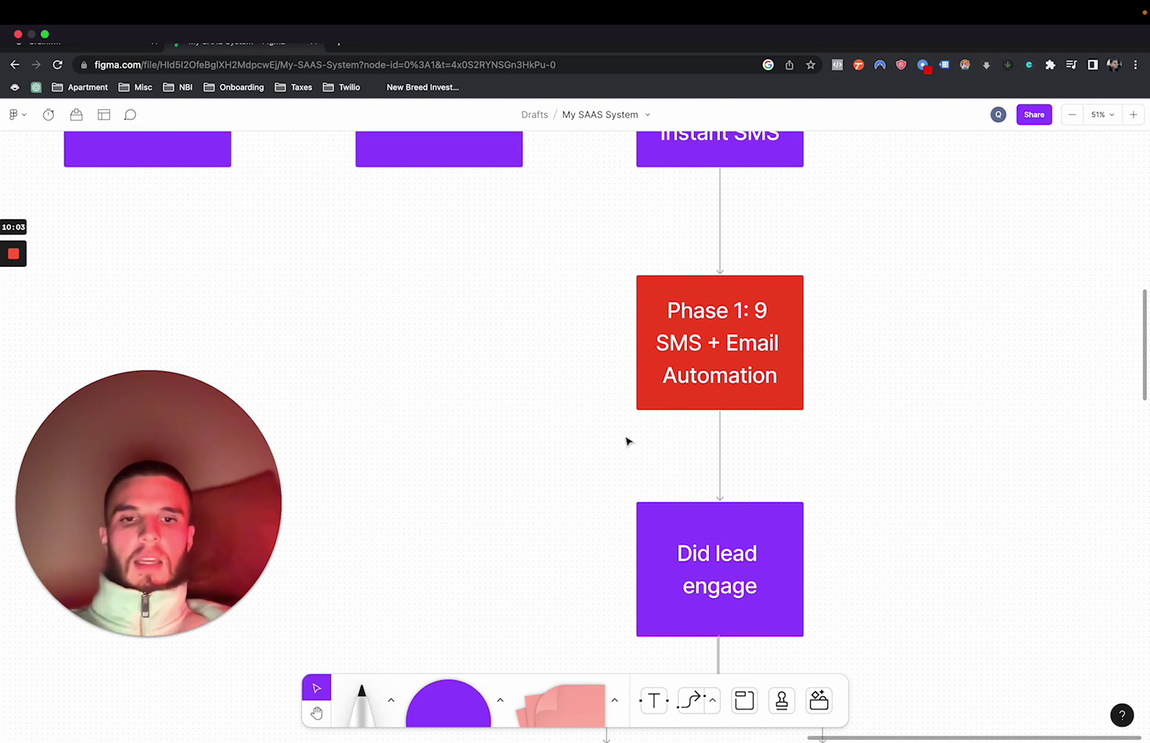
{"action": "scroll", "coordinate": [626, 438], "scroll_direction": "down", "scroll_amount": 8}
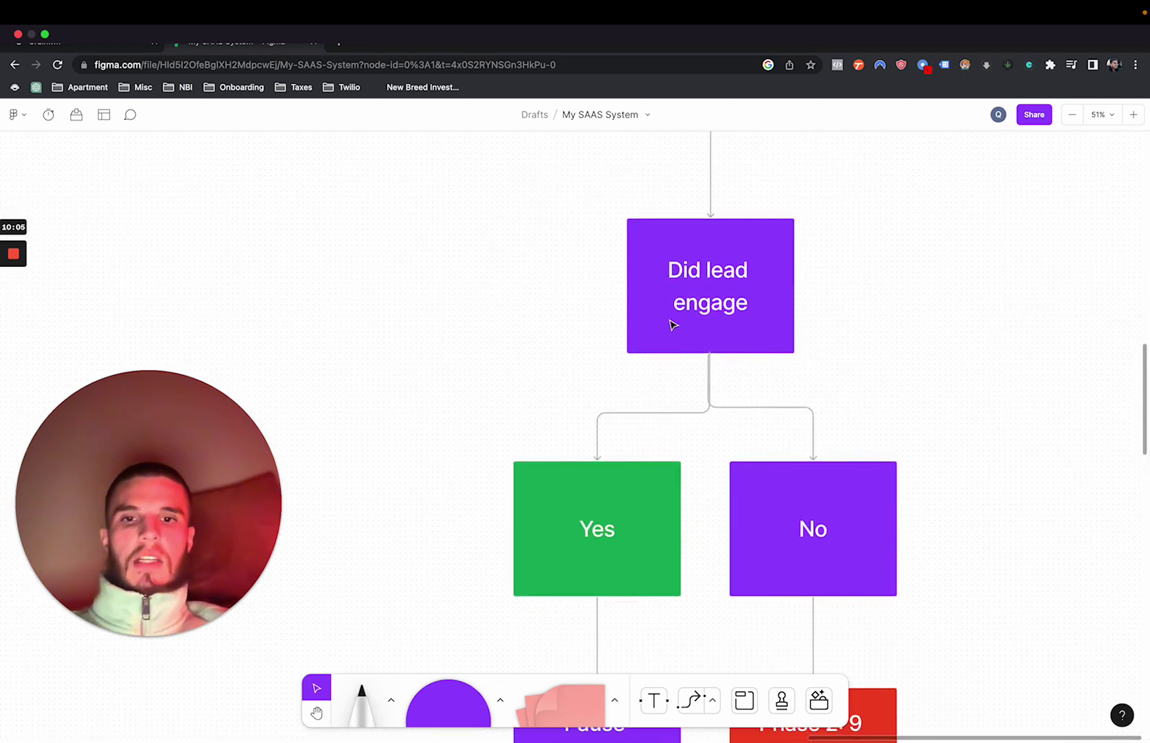
{"action": "scroll", "coordinate": [672, 339], "scroll_direction": "down", "scroll_amount": 5, "text": "ctrl"}
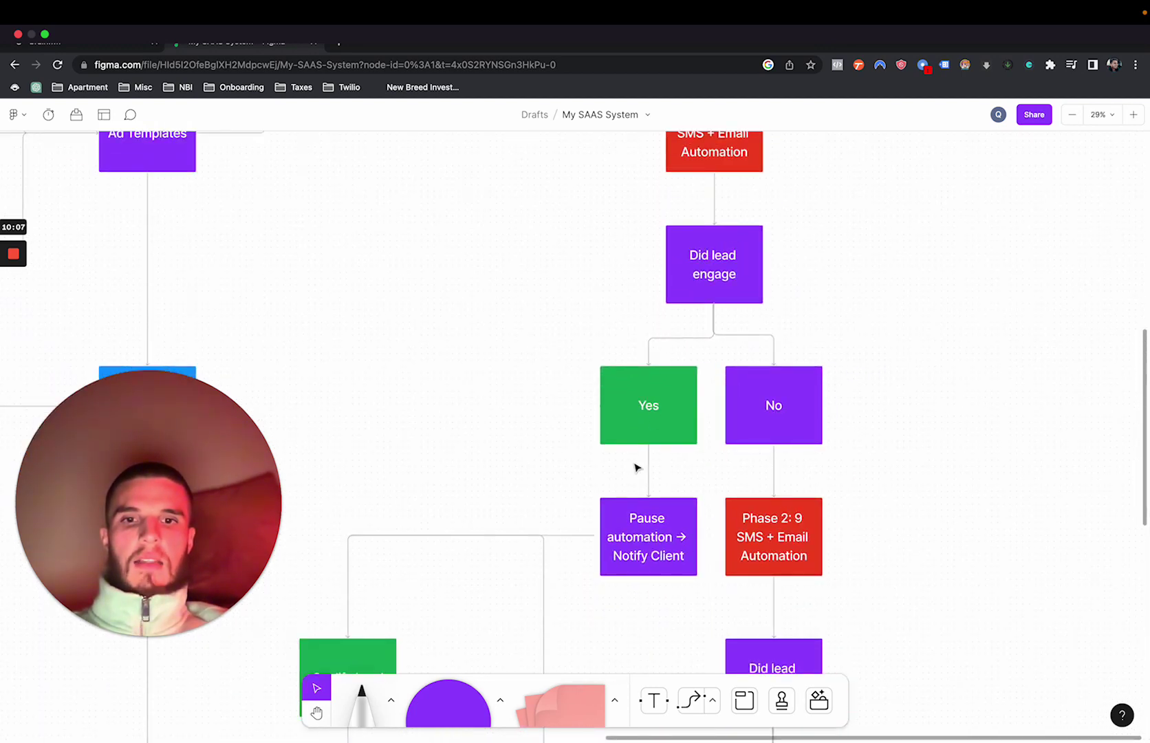
{"action": "scroll", "coordinate": [637, 462], "scroll_direction": "down", "scroll_amount": 1}
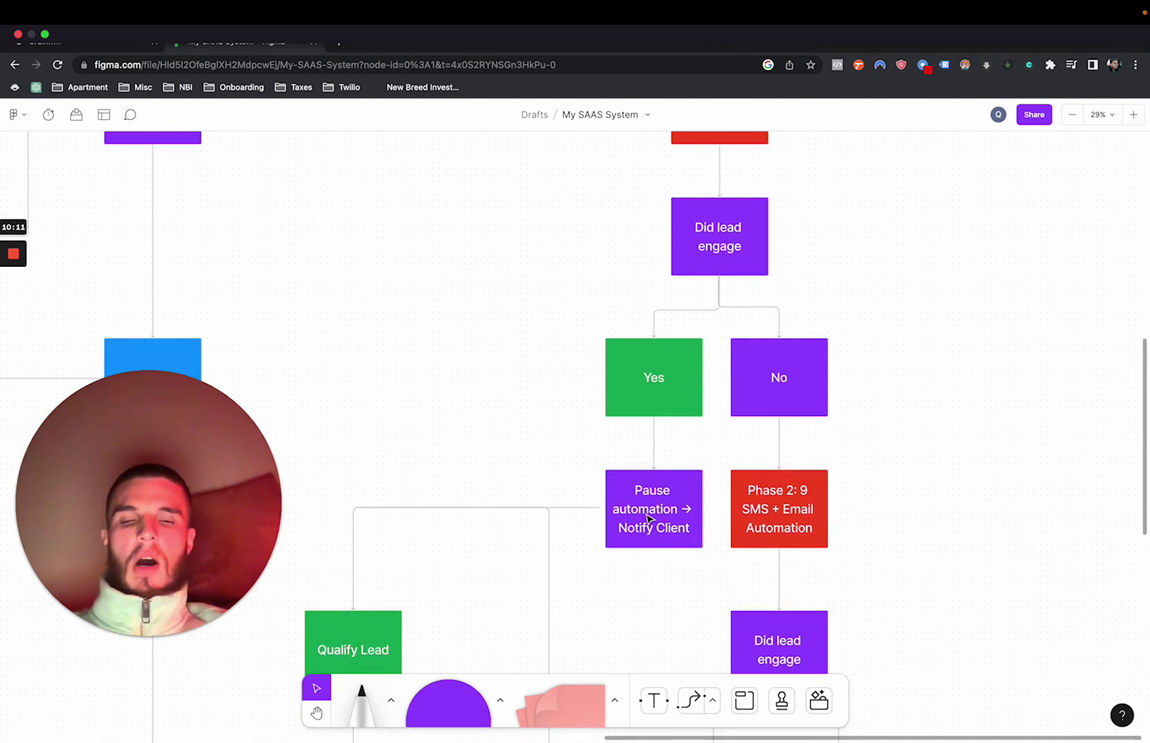
{"action": "scroll", "coordinate": [649, 518], "scroll_direction": "down", "scroll_amount": 2}
{"action": "scroll", "coordinate": [649, 517], "scroll_direction": "left", "scroll_amount": 2}
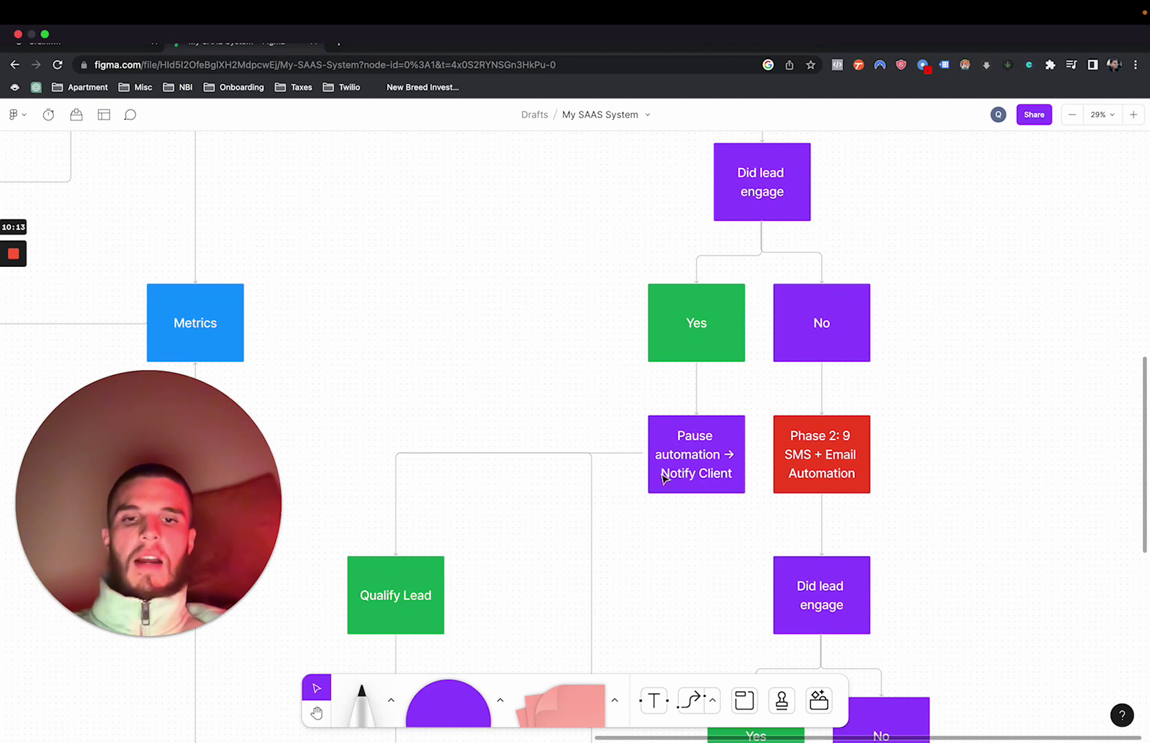
{"action": "scroll", "coordinate": [664, 480], "scroll_direction": "down", "scroll_amount": 2}
{"action": "scroll", "coordinate": [664, 479], "scroll_direction": "left", "scroll_amount": 2}
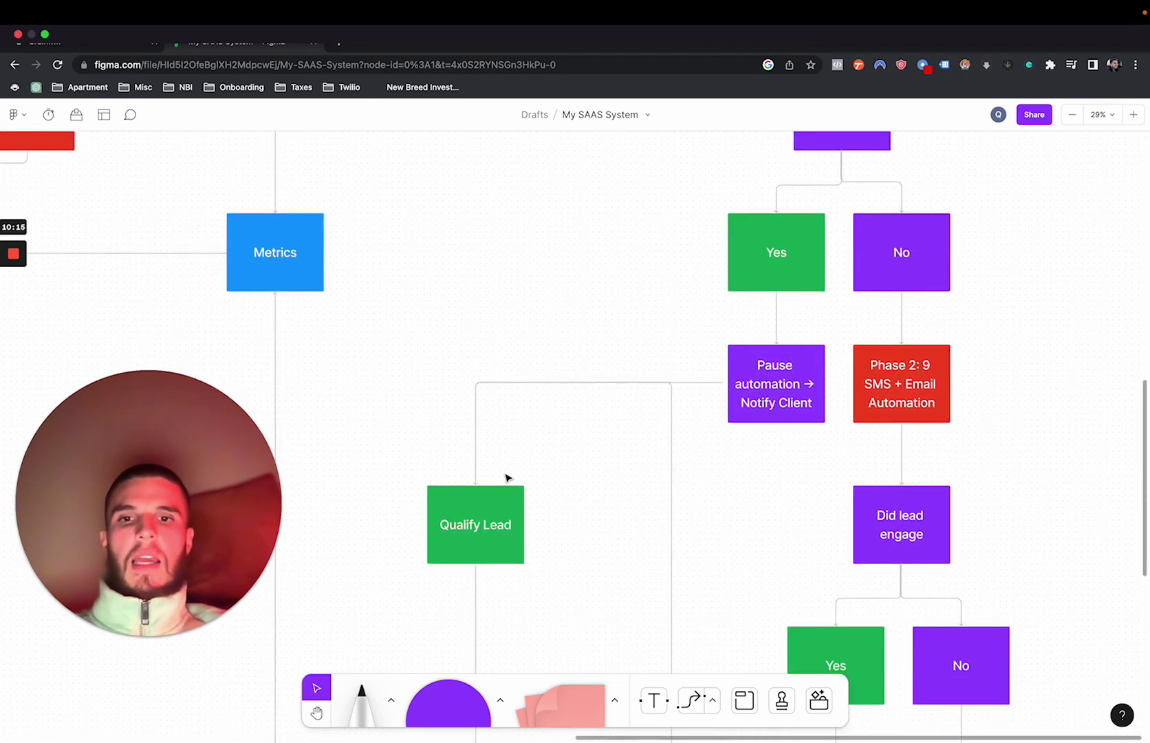
{"action": "scroll", "coordinate": [507, 495], "scroll_direction": "down", "scroll_amount": 10}
{"action": "scroll", "coordinate": [506, 495], "scroll_direction": "left", "scroll_amount": 3}
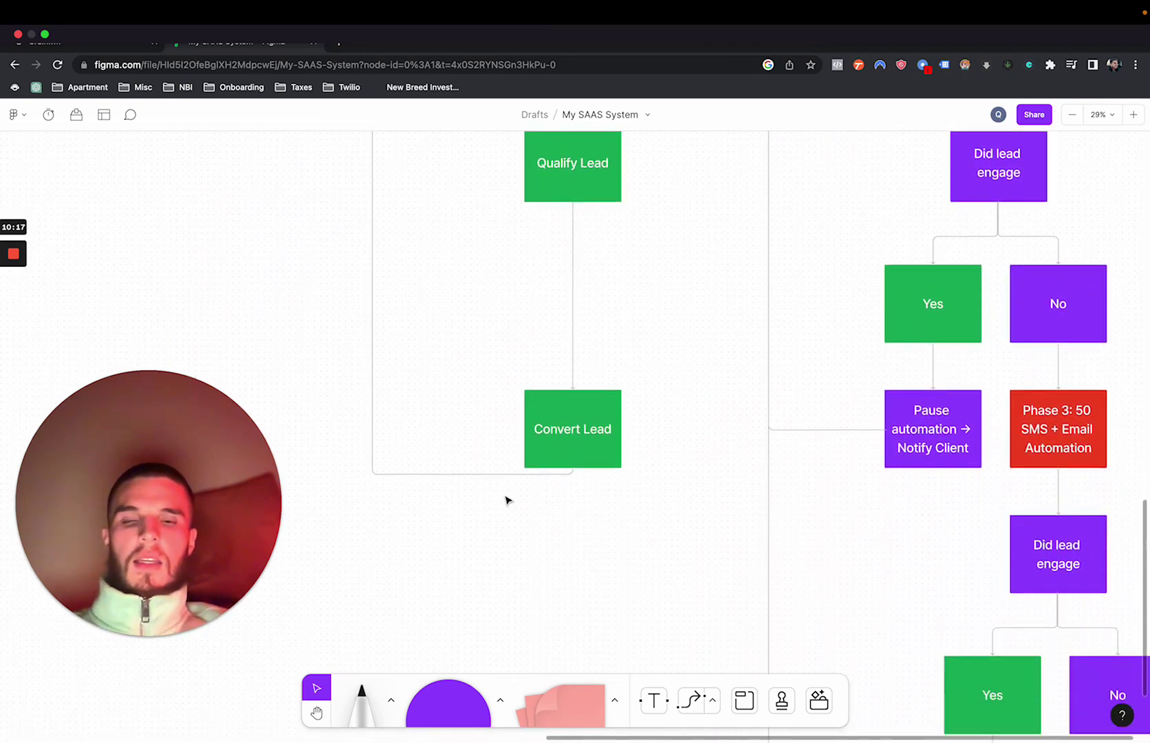
{"action": "scroll", "coordinate": [564, 416], "scroll_direction": "up", "scroll_amount": 5}
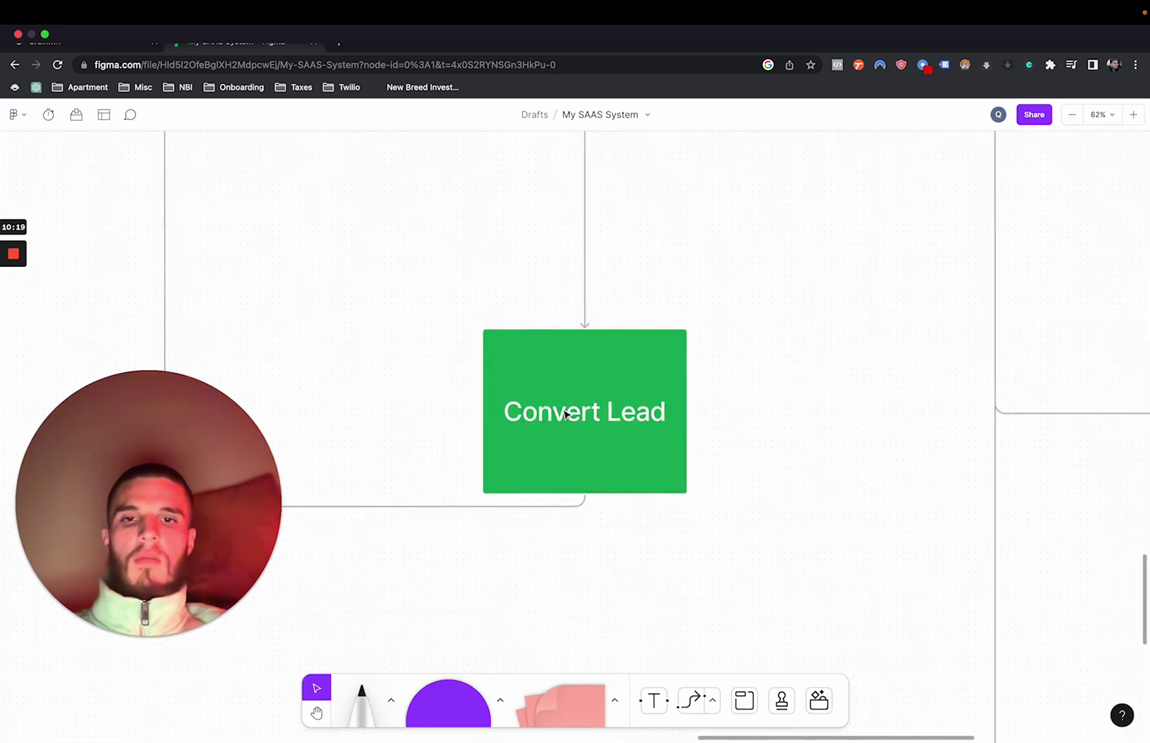
{"action": "scroll", "coordinate": [565, 415], "scroll_direction": "down", "scroll_amount": 3}
{"action": "scroll", "coordinate": [565, 414], "scroll_direction": "down", "scroll_amount": 2}
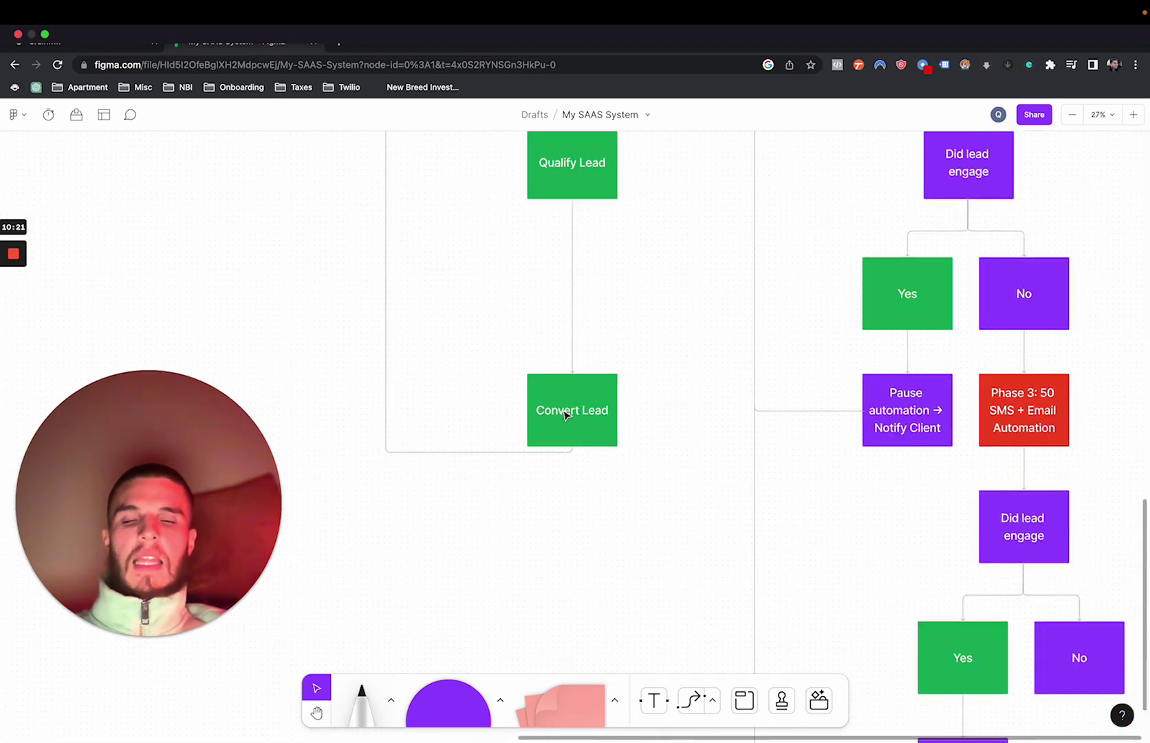
{"action": "scroll", "coordinate": [459, 416], "scroll_direction": "up", "scroll_amount": 7}
{"action": "scroll", "coordinate": [460, 416], "scroll_direction": "left", "scroll_amount": 5}
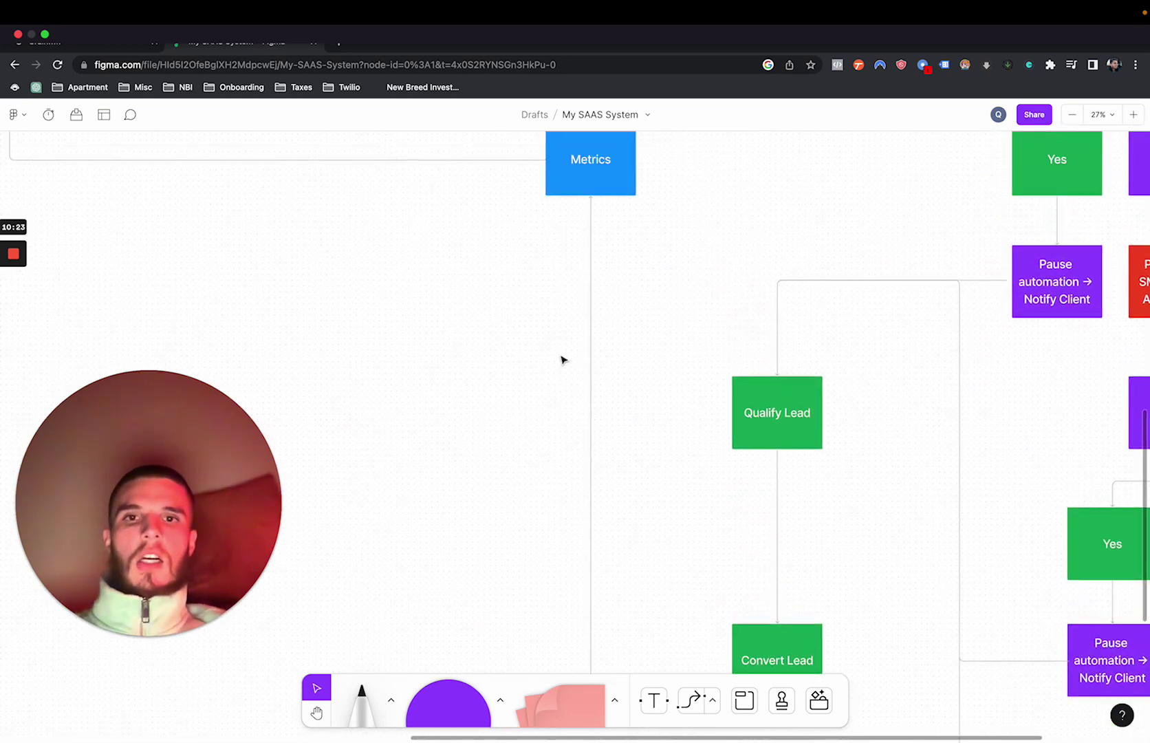
{"action": "scroll", "coordinate": [561, 359], "scroll_direction": "up", "scroll_amount": 4}
{"action": "scroll", "coordinate": [561, 359], "scroll_direction": "right", "scroll_amount": 1}
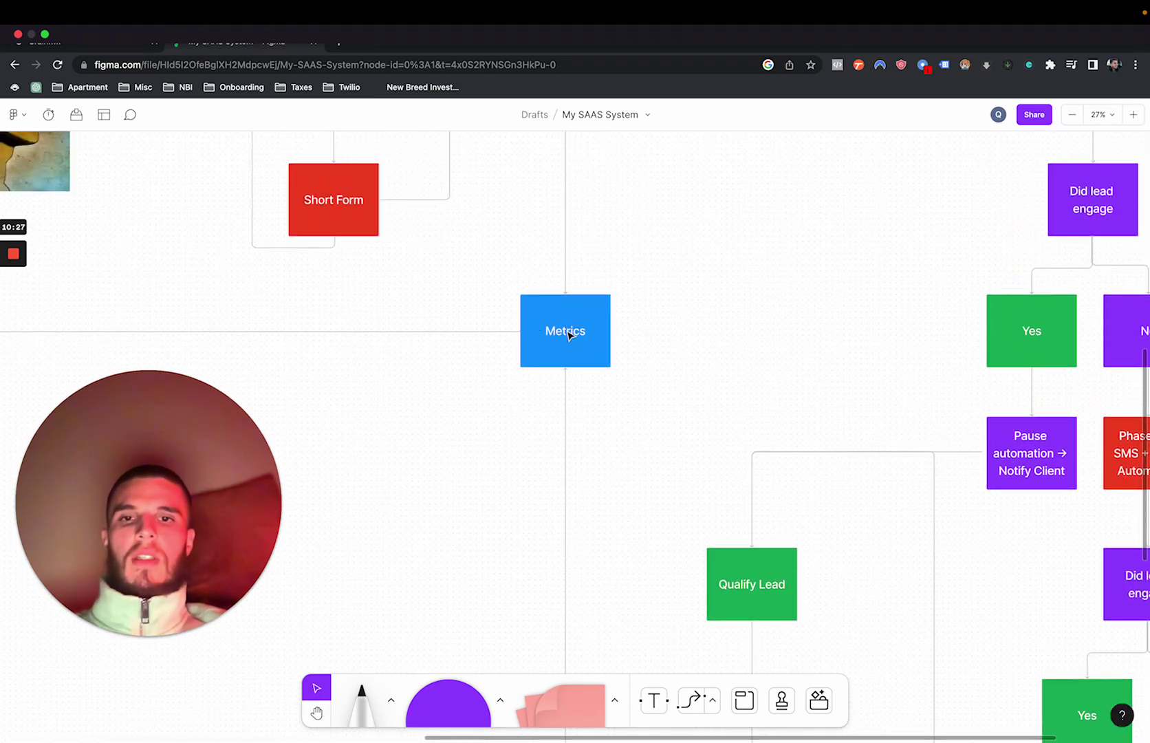
{"action": "scroll", "coordinate": [571, 347], "scroll_direction": "up", "scroll_amount": 1}
{"action": "scroll", "coordinate": [571, 346], "scroll_direction": "left", "scroll_amount": 1}
{"action": "scroll", "coordinate": [393, 337], "scroll_direction": "up", "scroll_amount": 3}
{"action": "scroll", "coordinate": [393, 336], "scroll_direction": "left", "scroll_amount": 1}
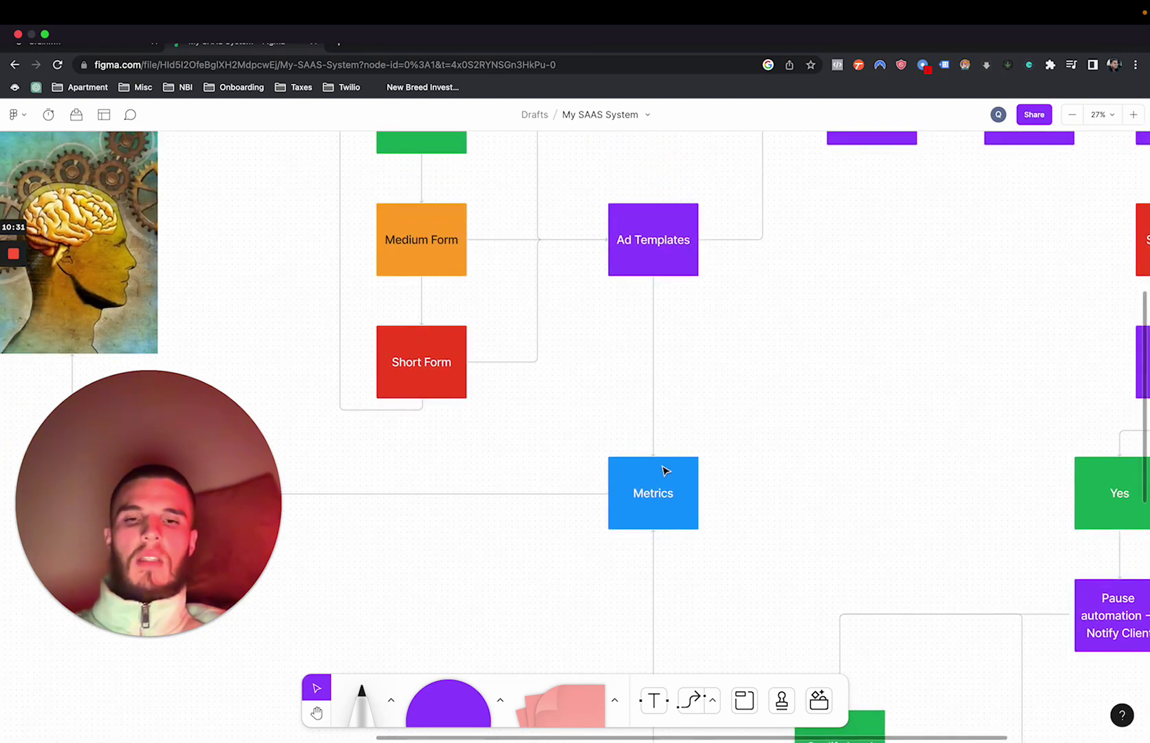
{"action": "scroll", "coordinate": [665, 470], "scroll_direction": "left", "scroll_amount": 8}
{"action": "scroll", "coordinate": [665, 470], "scroll_direction": "down", "scroll_amount": 2}
{"action": "scroll", "coordinate": [575, 403], "scroll_direction": "up", "scroll_amount": 5}
{"action": "scroll", "coordinate": [575, 404], "scroll_direction": "left", "scroll_amount": 1}
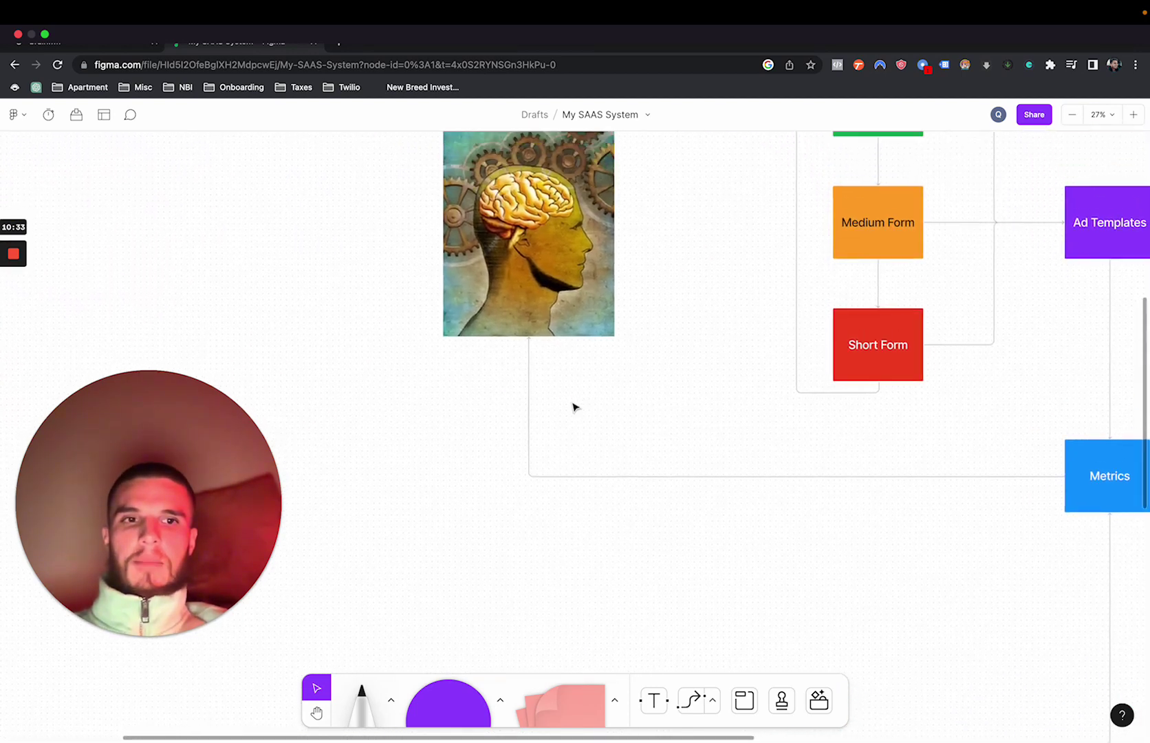
{"action": "scroll", "coordinate": [556, 362], "scroll_direction": "up", "scroll_amount": 3}
{"action": "scroll", "coordinate": [555, 361], "scroll_direction": "right", "scroll_amount": 1}
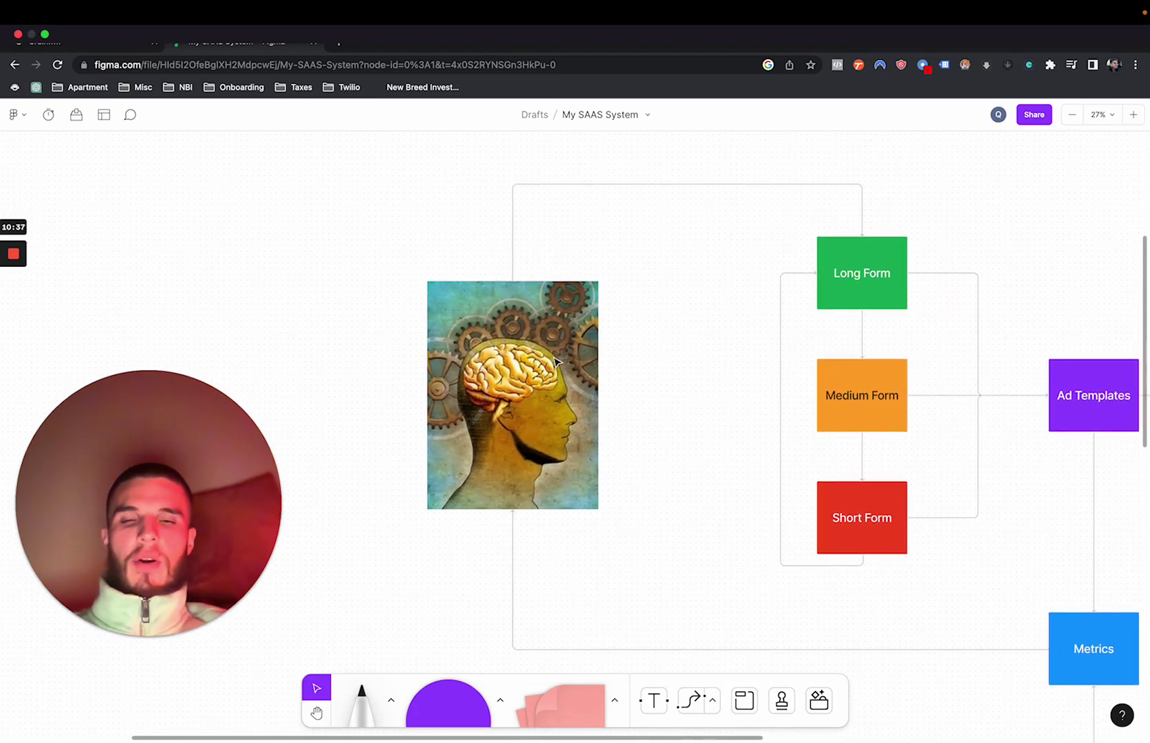
{"action": "scroll", "coordinate": [799, 335], "scroll_direction": "down", "scroll_amount": 1}
{"action": "scroll", "coordinate": [798, 335], "scroll_direction": "right", "scroll_amount": 1}
{"action": "scroll", "coordinate": [799, 336], "scroll_direction": "down", "scroll_amount": 1}
{"action": "scroll", "coordinate": [799, 335], "scroll_direction": "right", "scroll_amount": 1}
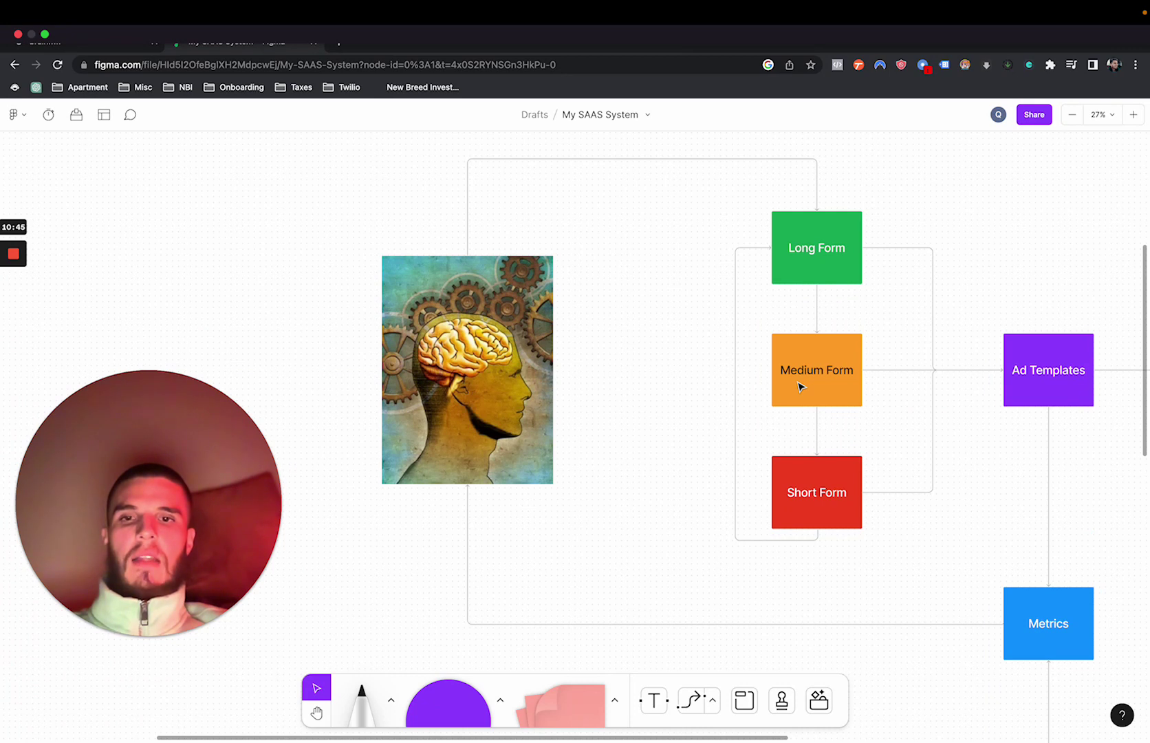
{"action": "scroll", "coordinate": [800, 386], "scroll_direction": "right", "scroll_amount": 5}
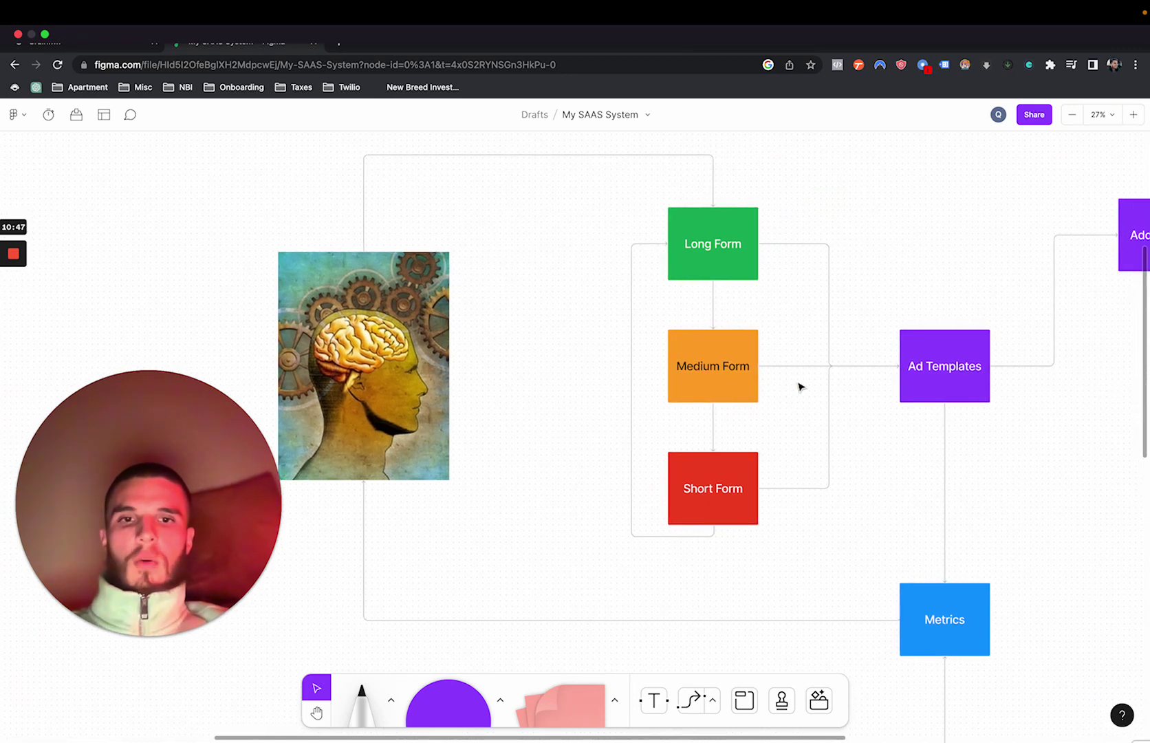
{"action": "scroll", "coordinate": [789, 382], "scroll_direction": "right", "scroll_amount": 2}
{"action": "scroll", "coordinate": [789, 382], "scroll_direction": "down", "scroll_amount": 1}
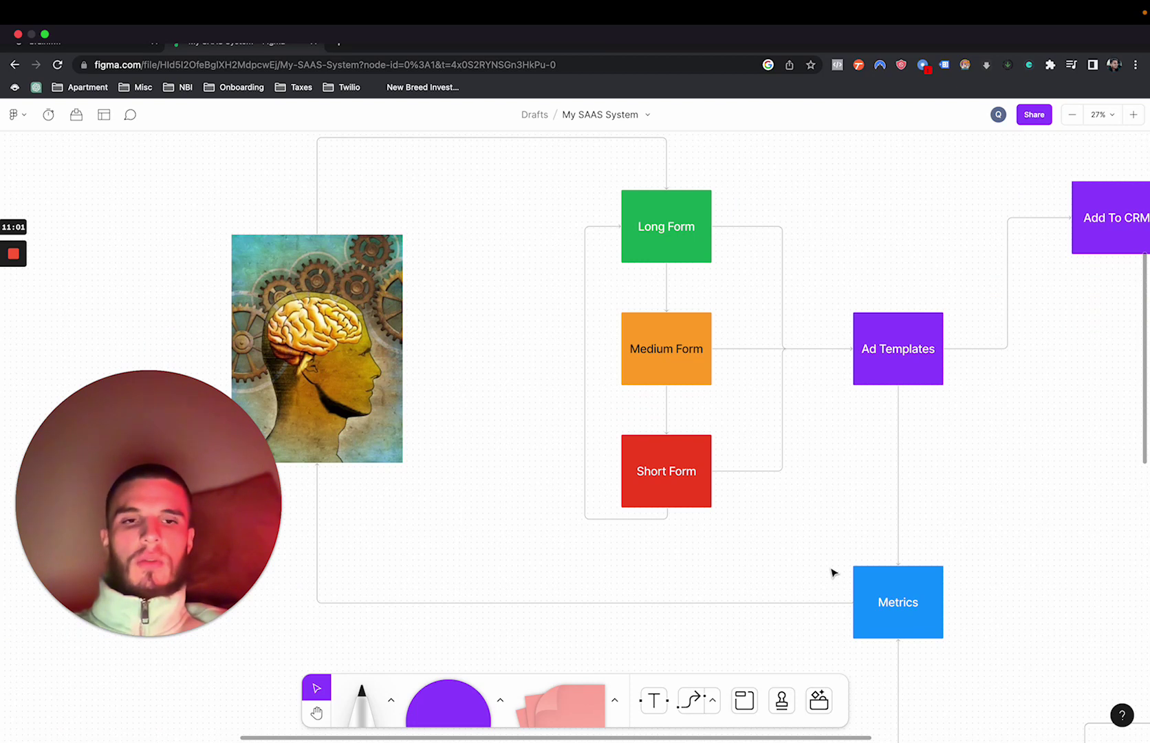
{"action": "scroll", "coordinate": [832, 571], "scroll_direction": "down", "scroll_amount": 4}
{"action": "scroll", "coordinate": [832, 571], "scroll_direction": "right", "scroll_amount": 3}
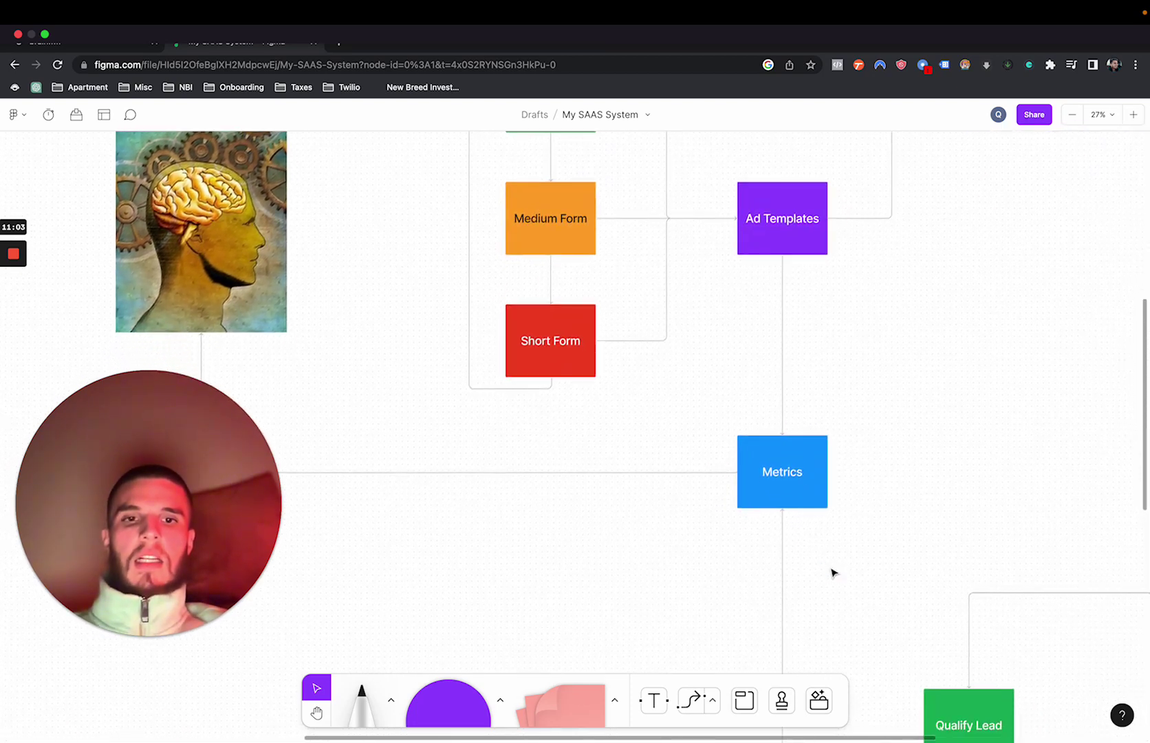
{"action": "scroll", "coordinate": [711, 465], "scroll_direction": "left", "scroll_amount": 3}
{"action": "scroll", "coordinate": [711, 465], "scroll_direction": "up", "scroll_amount": 1}
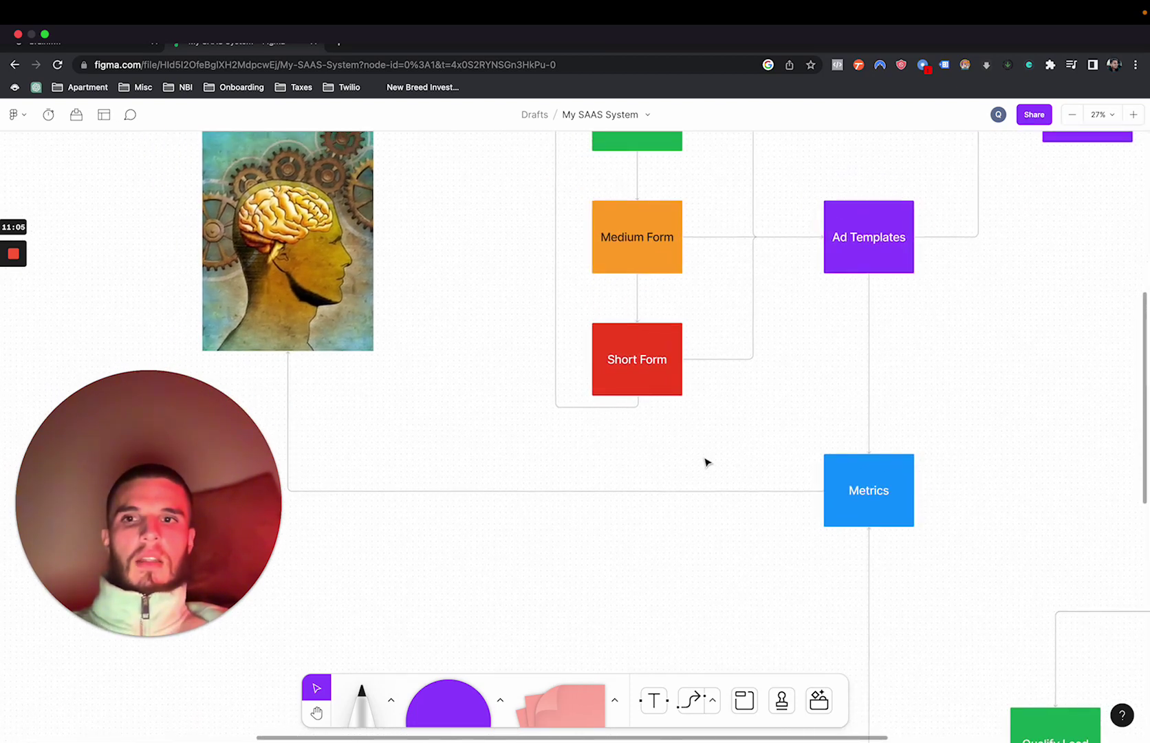
{"action": "scroll", "coordinate": [707, 461], "scroll_direction": "up", "scroll_amount": 5}
{"action": "scroll", "coordinate": [706, 461], "scroll_direction": "left", "scroll_amount": 4}
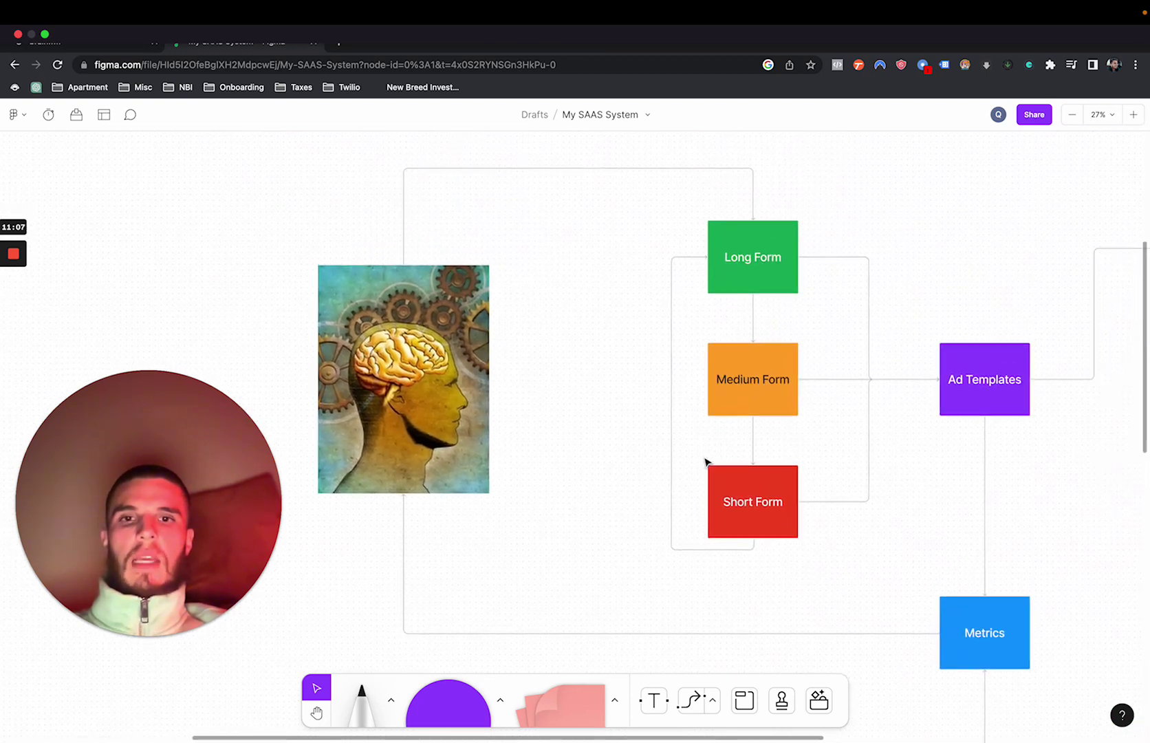
{"action": "scroll", "coordinate": [707, 461], "scroll_direction": "up", "scroll_amount": 1}
{"action": "scroll", "coordinate": [706, 461], "scroll_direction": "right", "scroll_amount": 1}
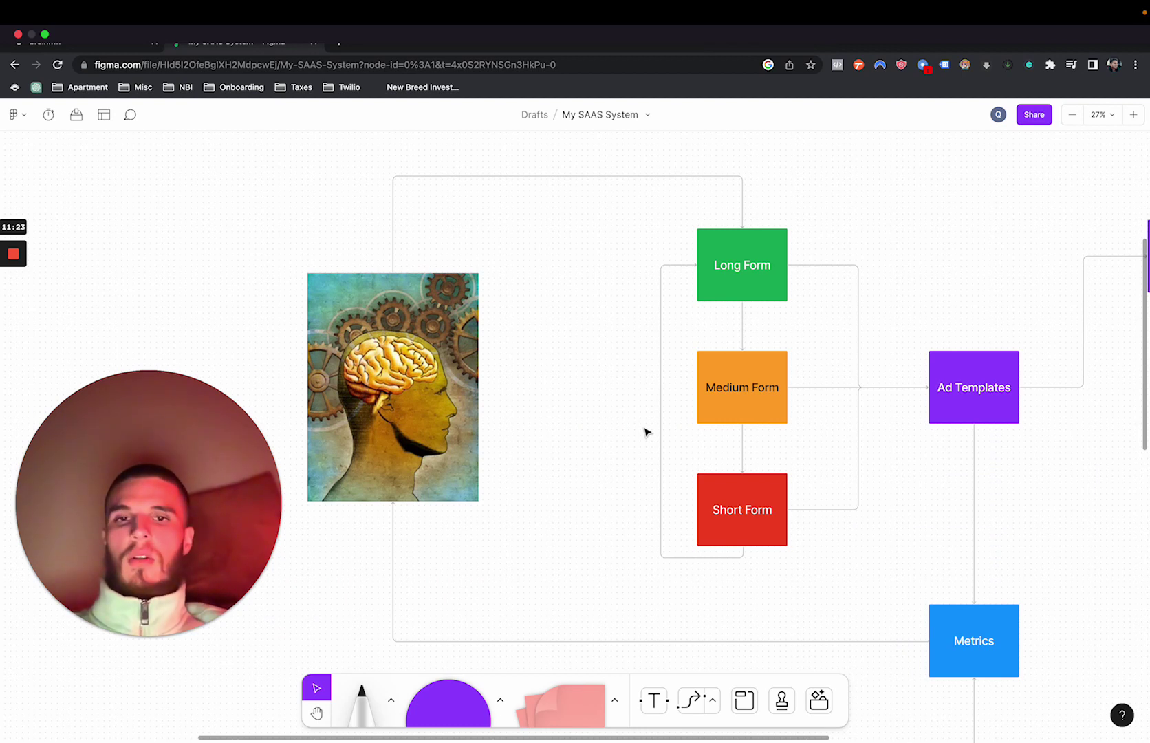
{"action": "scroll", "coordinate": [634, 472], "scroll_direction": "right", "scroll_amount": 10}
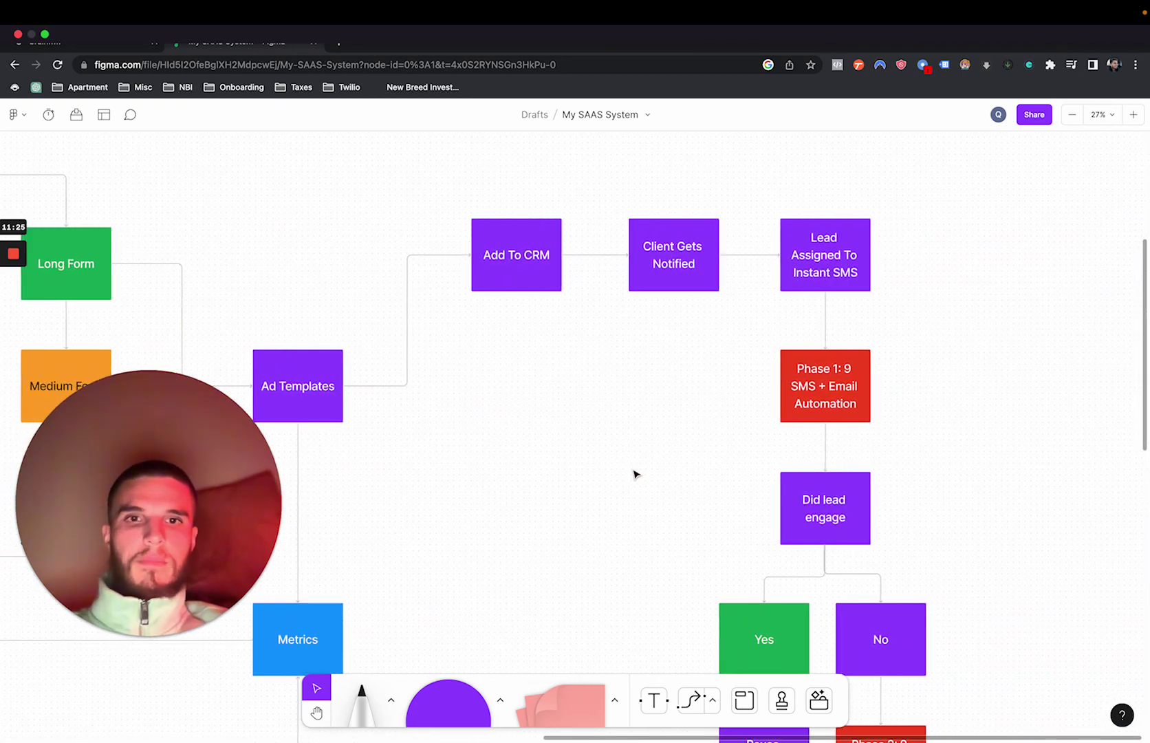
{"action": "scroll", "coordinate": [588, 436], "scroll_direction": "left", "scroll_amount": 5}
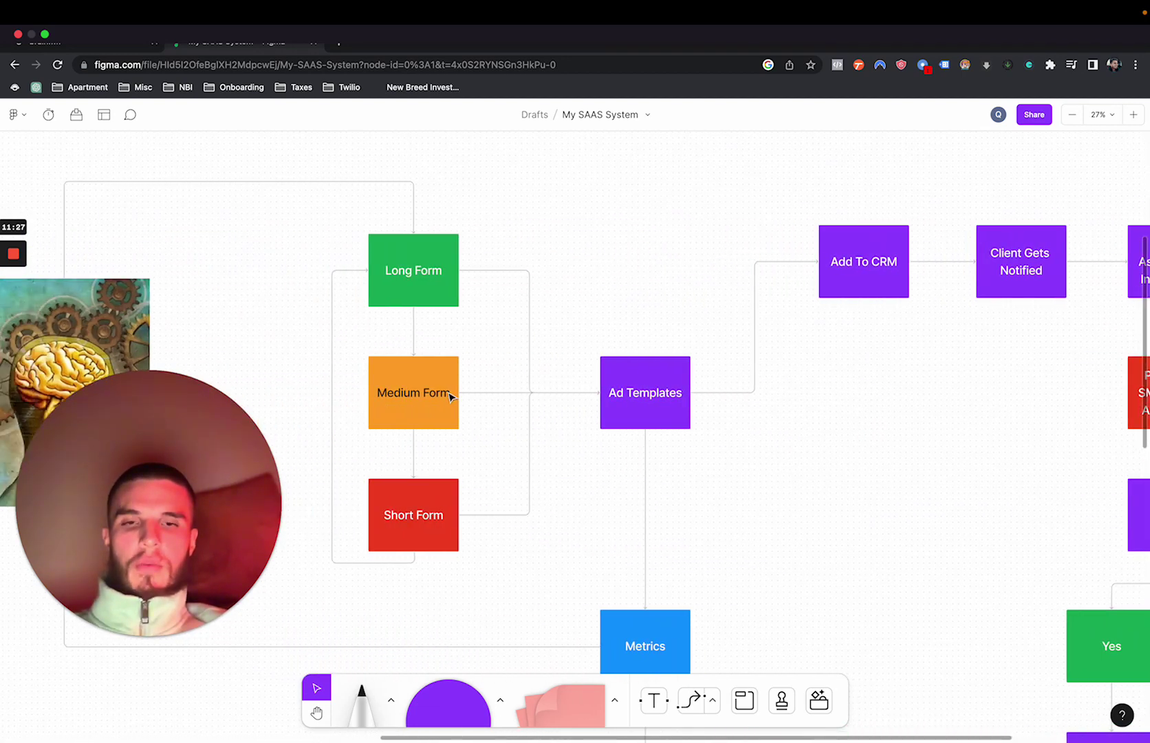
{"action": "scroll", "coordinate": [639, 399], "scroll_direction": "right", "scroll_amount": 2}
{"action": "scroll", "coordinate": [640, 398], "scroll_direction": "up", "scroll_amount": 1}
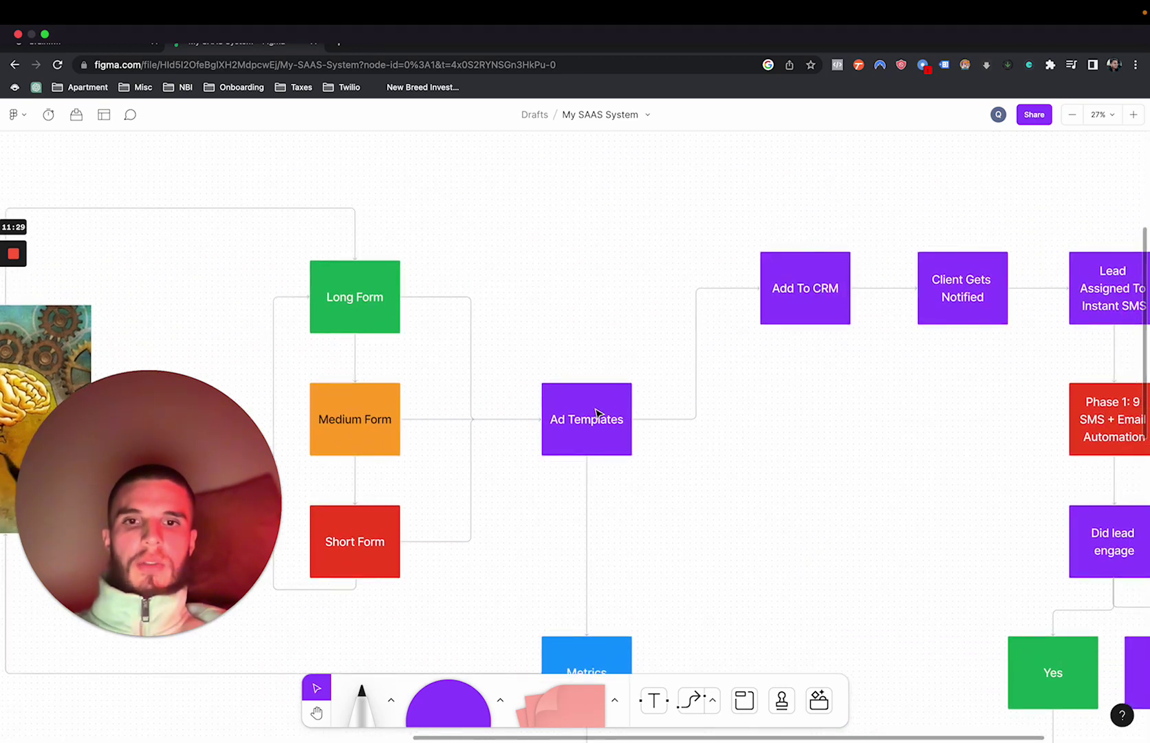
{"action": "scroll", "coordinate": [597, 413], "scroll_direction": "right", "scroll_amount": 3}
{"action": "scroll", "coordinate": [596, 411], "scroll_direction": "down", "scroll_amount": 1}
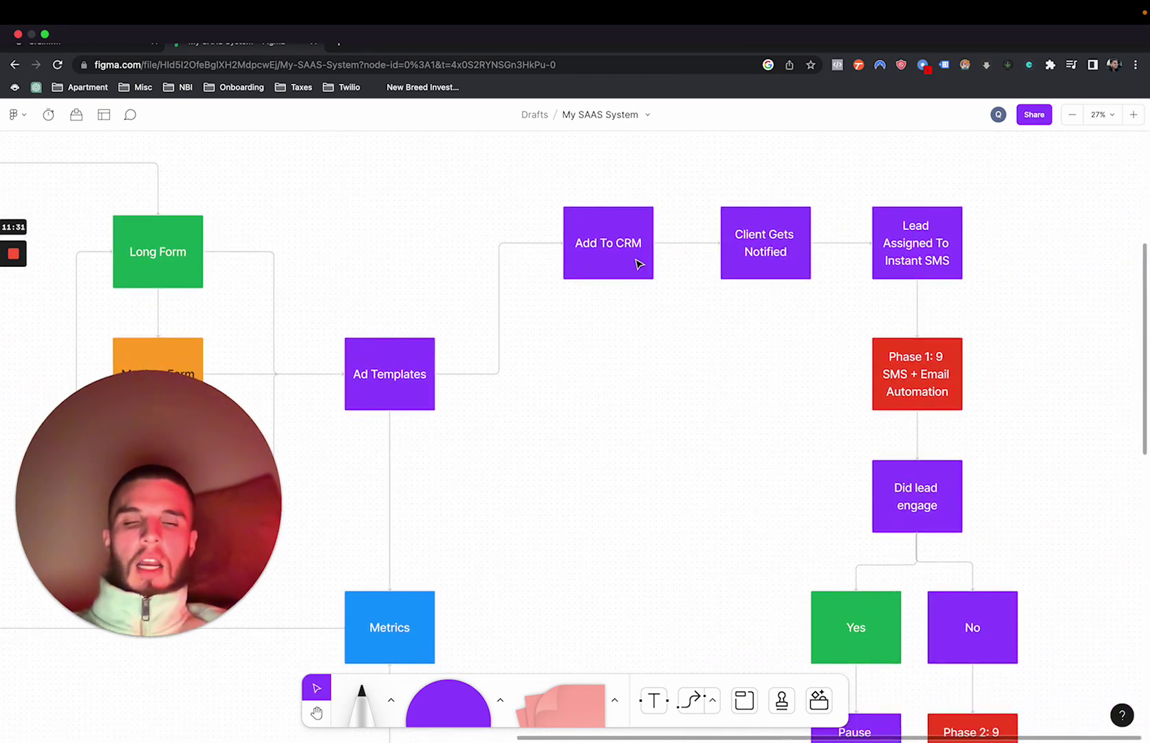
{"action": "scroll", "coordinate": [826, 290], "scroll_direction": "right", "scroll_amount": 1}
{"action": "scroll", "coordinate": [826, 290], "scroll_direction": "up", "scroll_amount": 1}
{"action": "scroll", "coordinate": [825, 290], "scroll_direction": "right", "scroll_amount": 2}
{"action": "scroll", "coordinate": [825, 290], "scroll_direction": "up", "scroll_amount": 1}
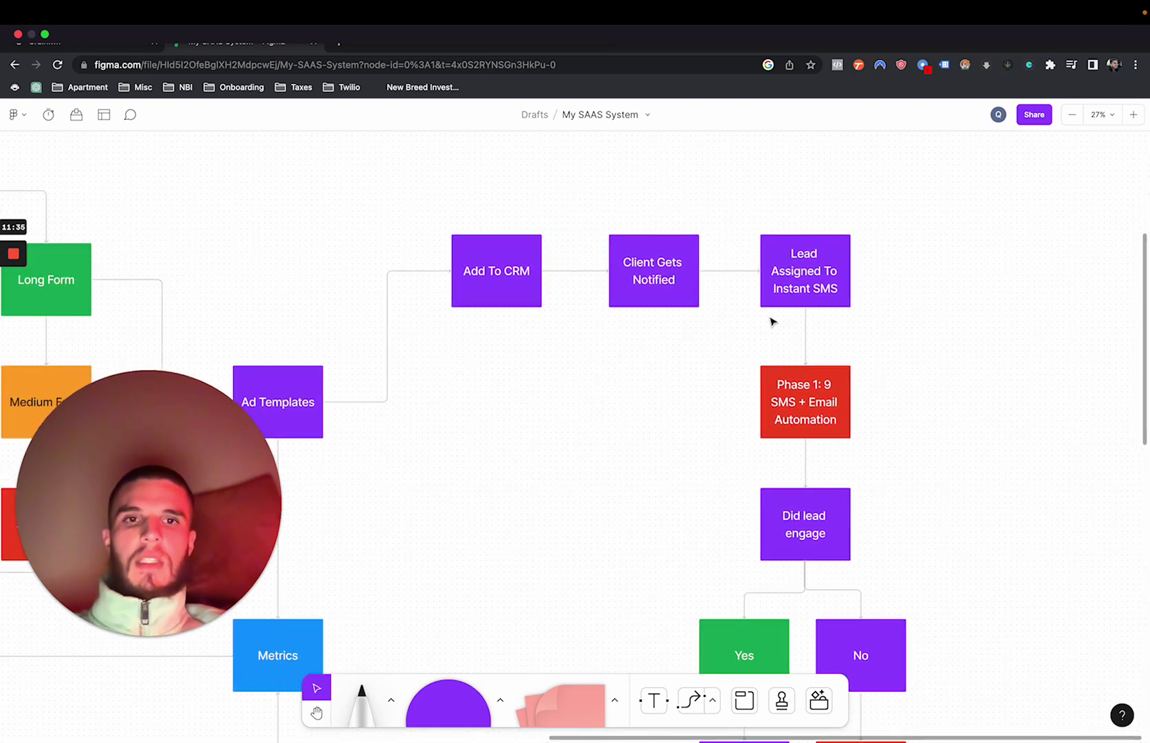
{"action": "scroll", "coordinate": [772, 321], "scroll_direction": "up", "scroll_amount": 5}
{"action": "scroll", "coordinate": [770, 320], "scroll_direction": "right", "scroll_amount": 3}
{"action": "scroll", "coordinate": [771, 321], "scroll_direction": "right", "scroll_amount": 2}
{"action": "scroll", "coordinate": [771, 321], "scroll_direction": "down", "scroll_amount": 1}
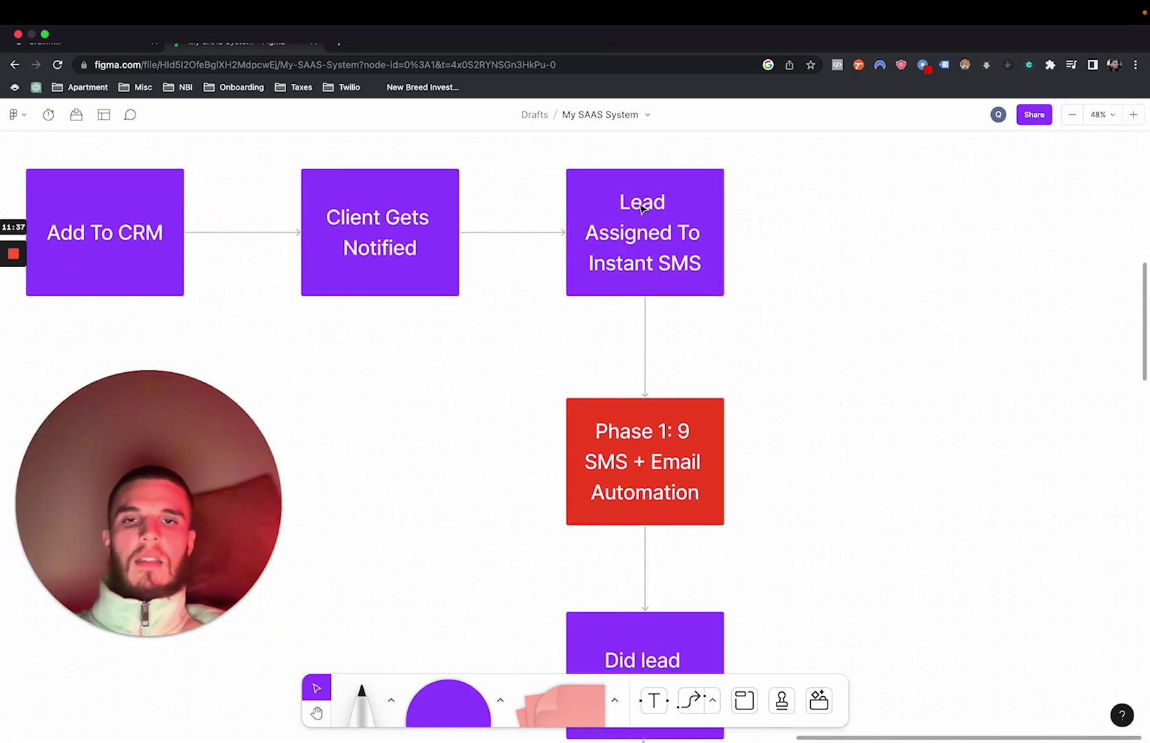
{"action": "scroll", "coordinate": [649, 318], "scroll_direction": "down", "scroll_amount": 5}
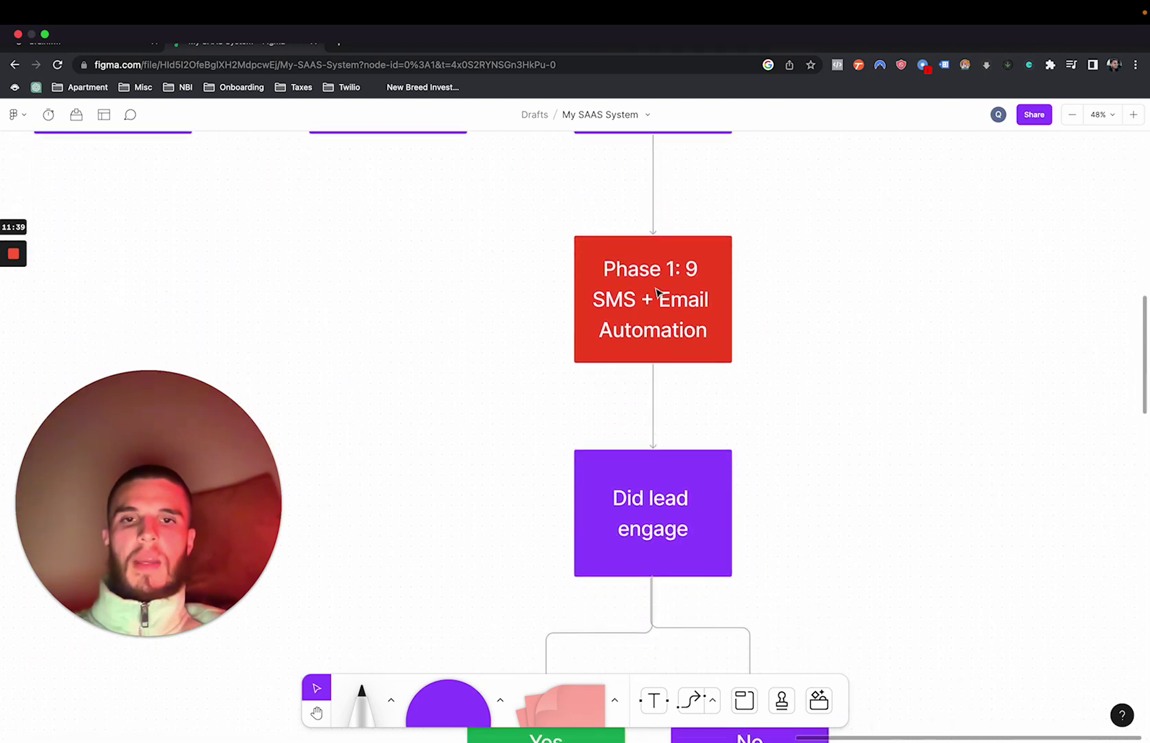
{"action": "scroll", "coordinate": [657, 289], "scroll_direction": "down", "scroll_amount": 6}
{"action": "scroll", "coordinate": [657, 289], "scroll_direction": "left", "scroll_amount": 1}
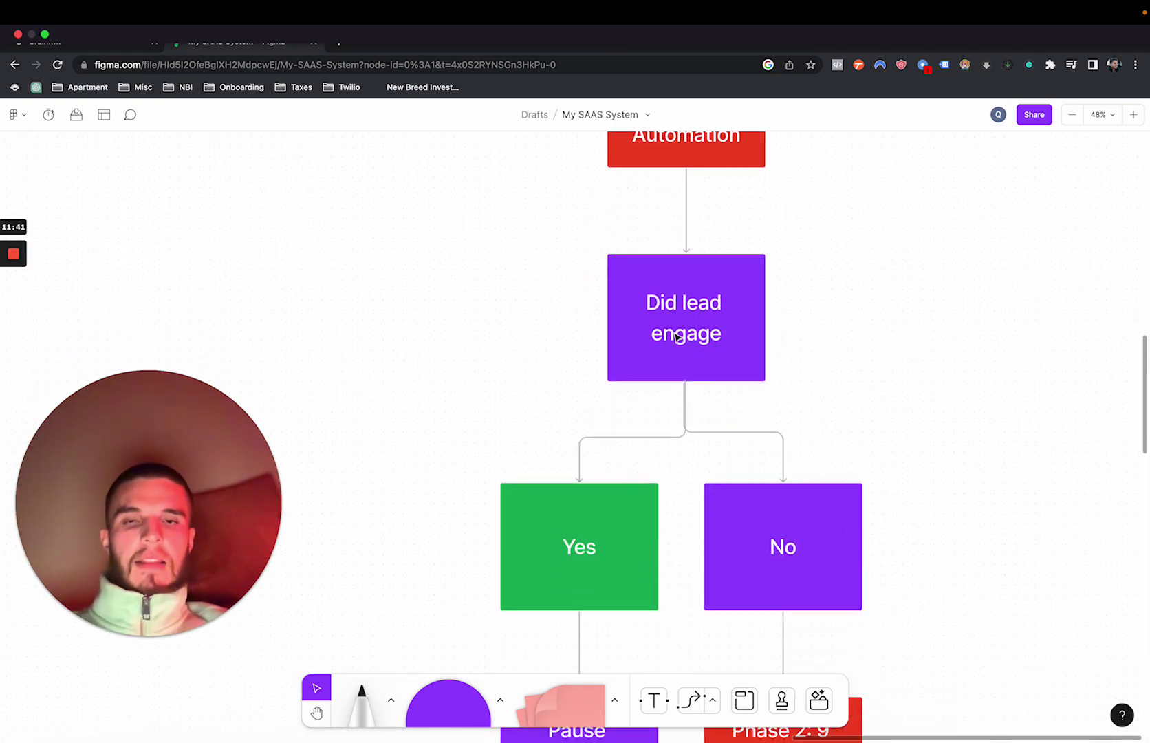
{"action": "scroll", "coordinate": [684, 368], "scroll_direction": "down", "scroll_amount": 7}
{"action": "scroll", "coordinate": [684, 368], "scroll_direction": "left", "scroll_amount": 1}
{"action": "scroll", "coordinate": [614, 464], "scroll_direction": "down", "scroll_amount": 1}
{"action": "scroll", "coordinate": [615, 463], "scroll_direction": "down", "scroll_amount": 4}
{"action": "scroll", "coordinate": [615, 463], "scroll_direction": "left", "scroll_amount": 2}
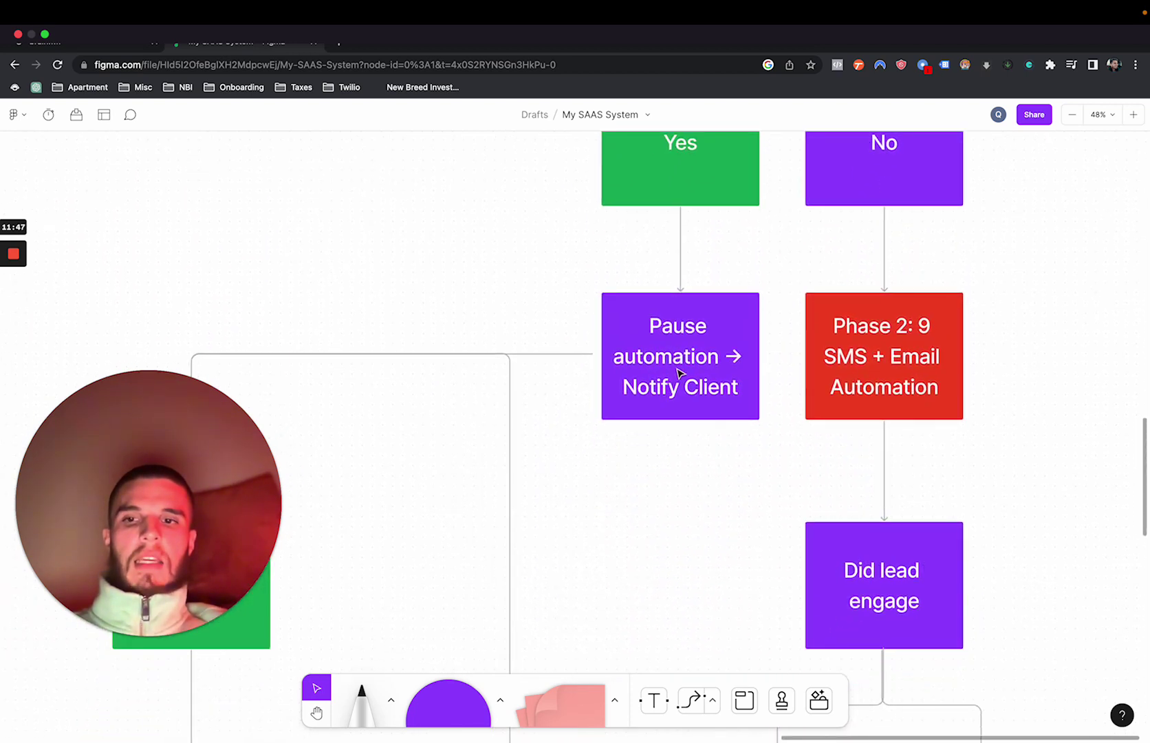
{"action": "scroll", "coordinate": [632, 385], "scroll_direction": "down", "scroll_amount": 20}
{"action": "scroll", "coordinate": [631, 386], "scroll_direction": "left", "scroll_amount": 10}
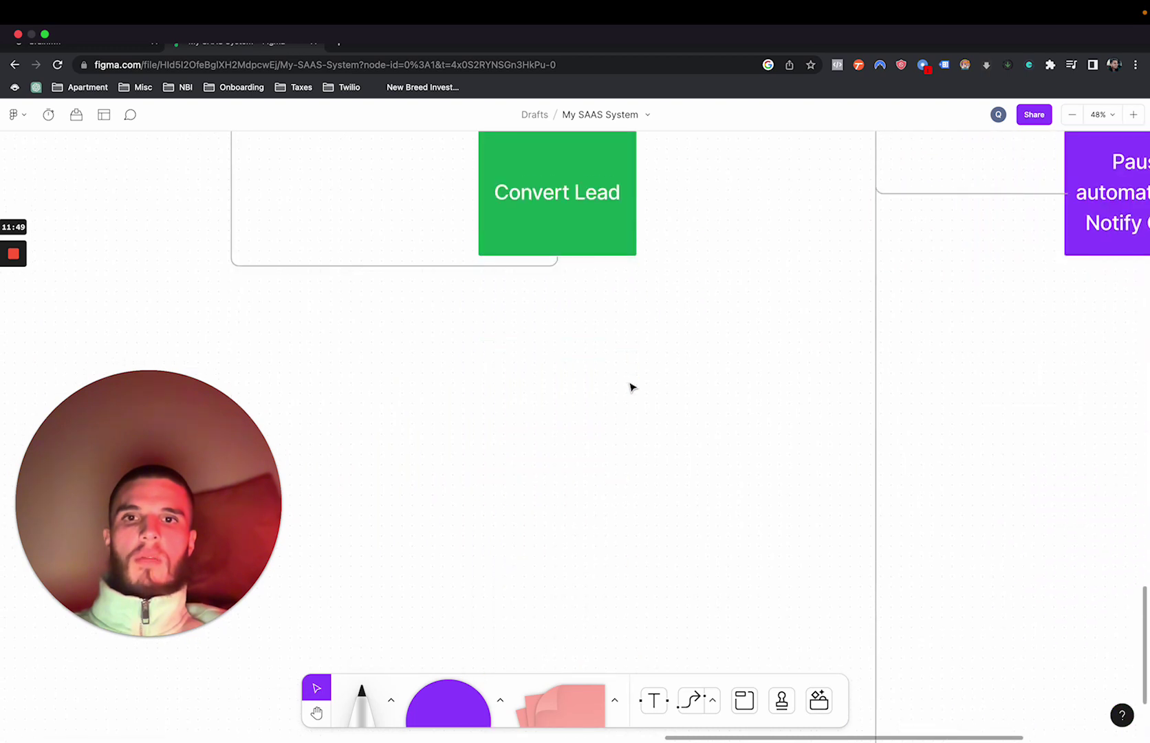
{"action": "scroll", "coordinate": [626, 382], "scroll_direction": "up", "scroll_amount": 4}
{"action": "scroll", "coordinate": [624, 379], "scroll_direction": "down", "scroll_amount": 5}
{"action": "scroll", "coordinate": [624, 379], "scroll_direction": "up", "scroll_amount": 8}
{"action": "scroll", "coordinate": [624, 380], "scroll_direction": "left", "scroll_amount": 8}
{"action": "scroll", "coordinate": [624, 379], "scroll_direction": "up", "scroll_amount": 5}
{"action": "scroll", "coordinate": [690, 411], "scroll_direction": "up", "scroll_amount": 3}
{"action": "scroll", "coordinate": [690, 411], "scroll_direction": "right", "scroll_amount": 1}
{"action": "scroll", "coordinate": [500, 215], "scroll_direction": "up", "scroll_amount": 2}
{"action": "scroll", "coordinate": [500, 215], "scroll_direction": "up", "scroll_amount": 2}
{"action": "scroll", "coordinate": [500, 215], "scroll_direction": "left", "scroll_amount": 1}
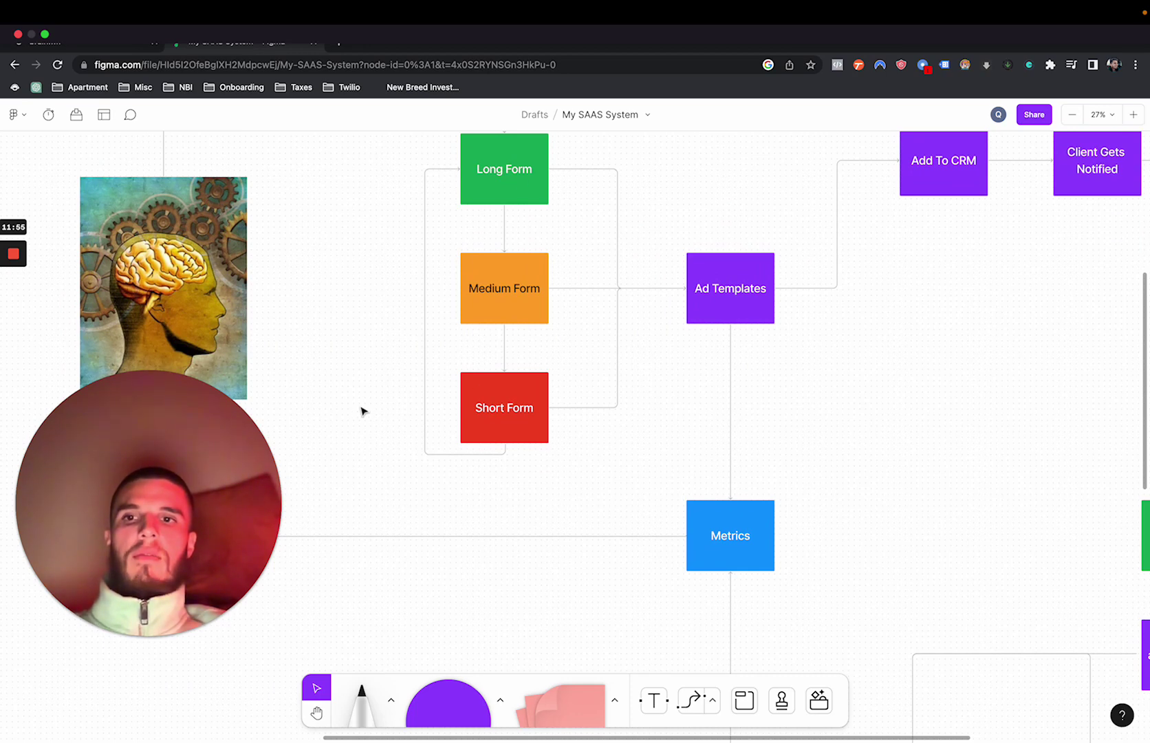
{"action": "scroll", "coordinate": [590, 360], "scroll_direction": "right", "scroll_amount": 10}
{"action": "scroll", "coordinate": [590, 359], "scroll_direction": "down", "scroll_amount": 3}
{"action": "scroll", "coordinate": [829, 475], "scroll_direction": "down", "scroll_amount": 2}
{"action": "scroll", "coordinate": [829, 475], "scroll_direction": "right", "scroll_amount": 2}
{"action": "scroll", "coordinate": [793, 381], "scroll_direction": "up", "scroll_amount": 2}
{"action": "scroll", "coordinate": [792, 377], "scroll_direction": "up", "scroll_amount": 3}
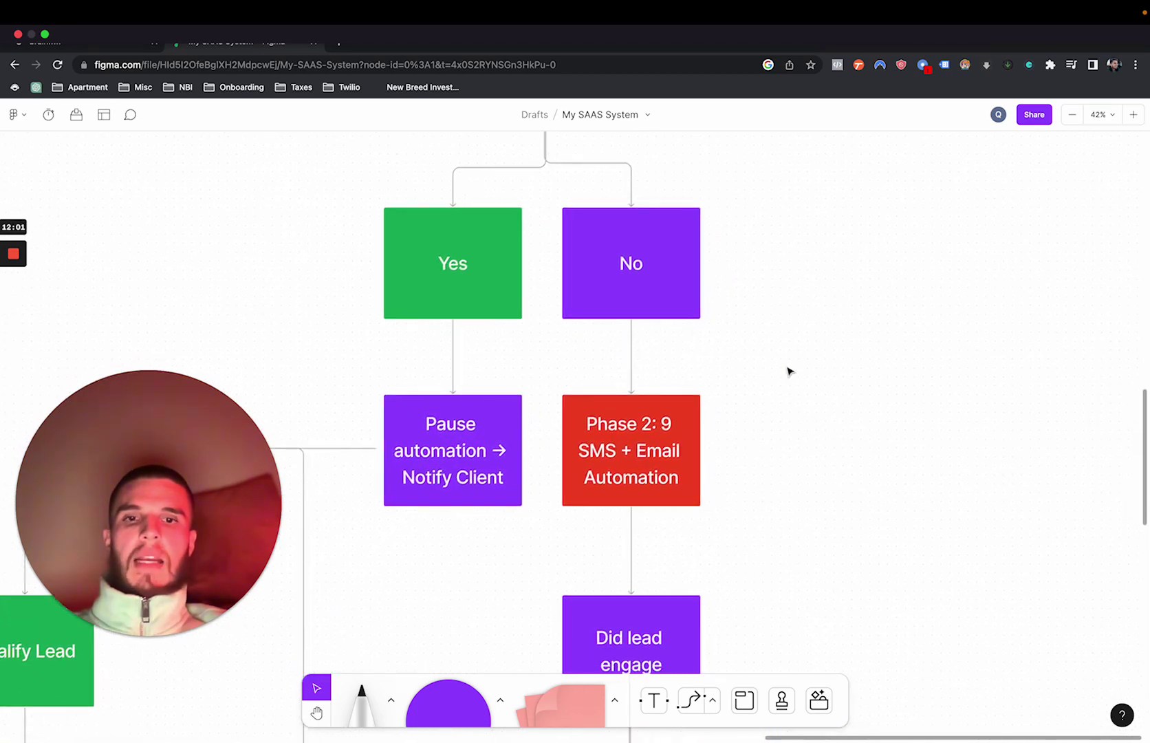
{"action": "scroll", "coordinate": [788, 368], "scroll_direction": "up", "scroll_amount": 4}
{"action": "scroll", "coordinate": [788, 368], "scroll_direction": "left", "scroll_amount": 1}
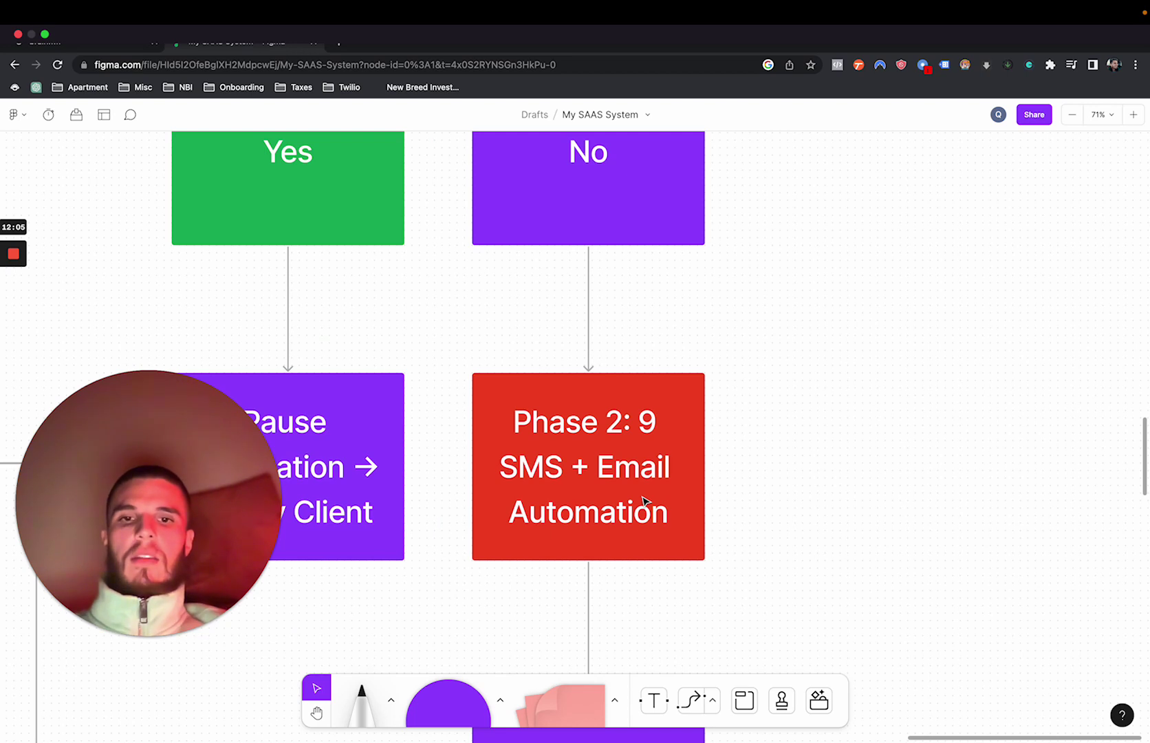
{"action": "scroll", "coordinate": [643, 500], "scroll_direction": "down", "scroll_amount": 4}
{"action": "scroll", "coordinate": [627, 449], "scroll_direction": "down", "scroll_amount": 2}
{"action": "scroll", "coordinate": [626, 448], "scroll_direction": "left", "scroll_amount": 1}
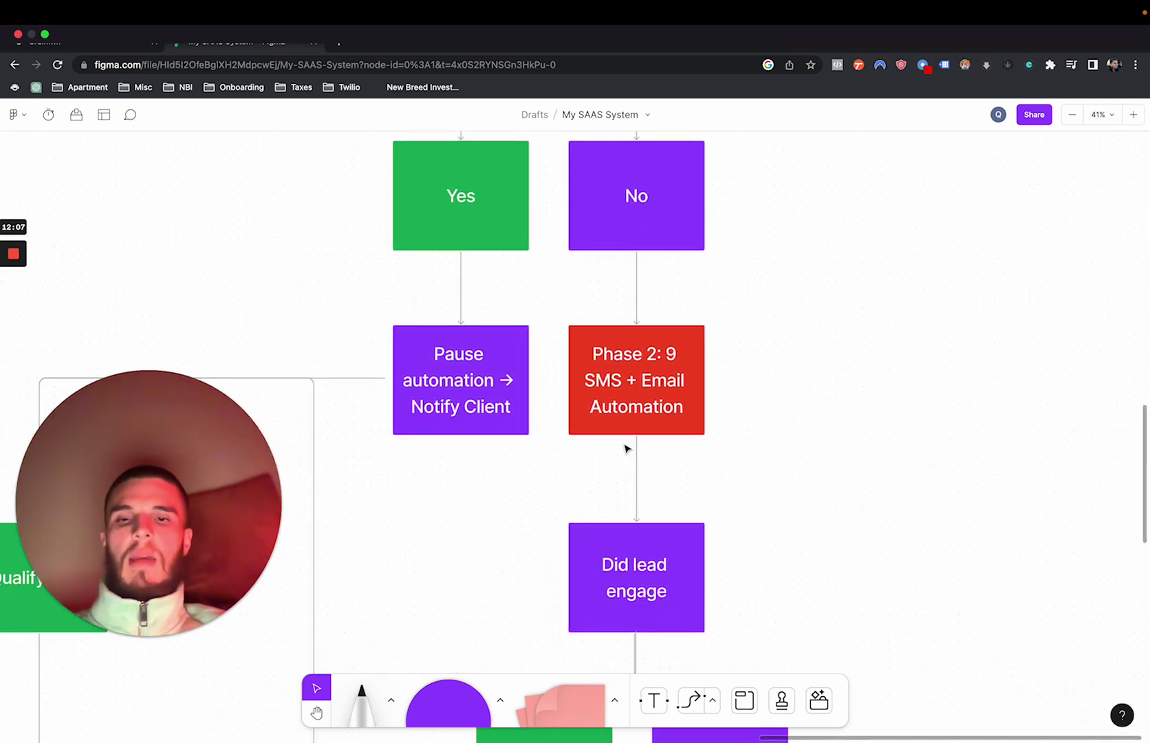
{"action": "scroll", "coordinate": [626, 449], "scroll_direction": "down", "scroll_amount": 5}
{"action": "scroll", "coordinate": [627, 448], "scroll_direction": "left", "scroll_amount": 1}
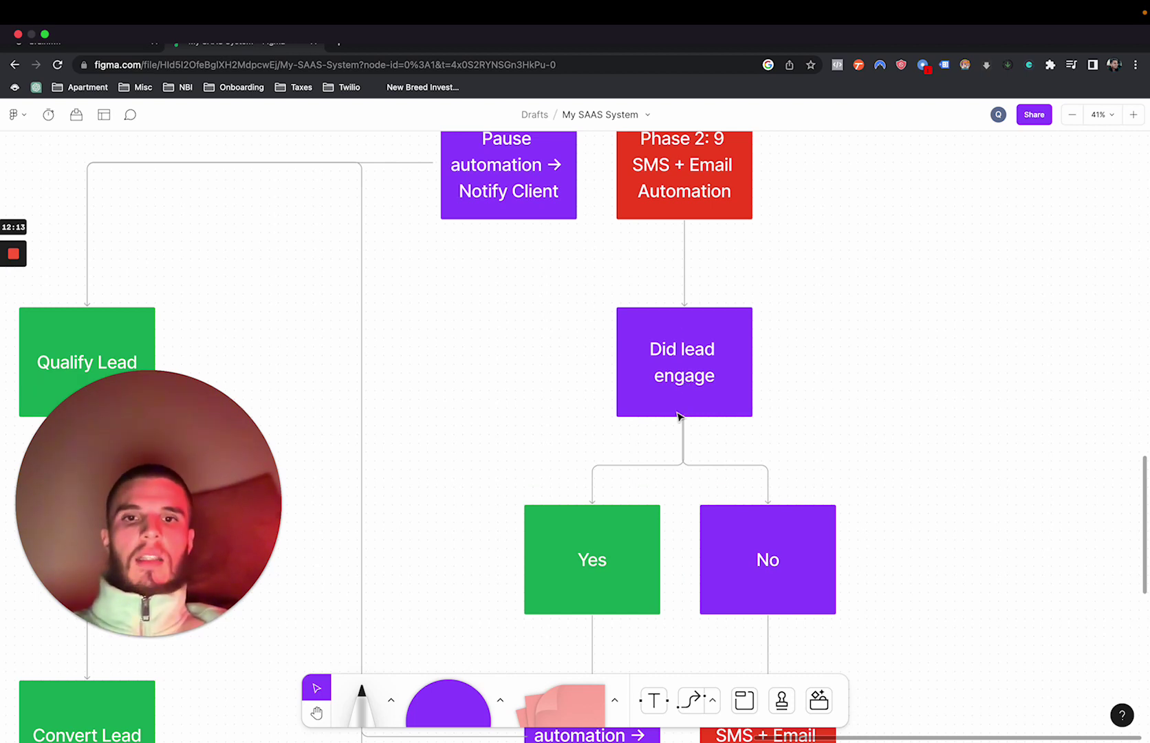
{"action": "scroll", "coordinate": [679, 420], "scroll_direction": "down", "scroll_amount": 6}
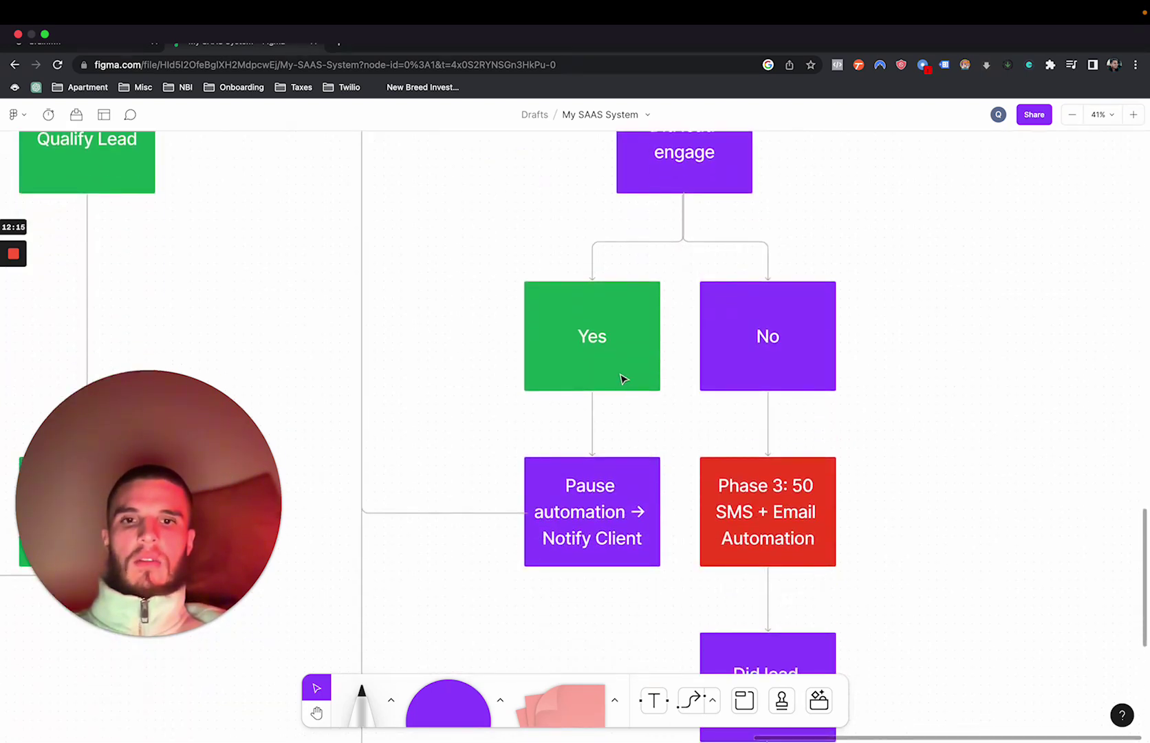
{"action": "scroll", "coordinate": [621, 378], "scroll_direction": "left", "scroll_amount": 1}
{"action": "scroll", "coordinate": [581, 503], "scroll_direction": "down", "scroll_amount": 5}
{"action": "scroll", "coordinate": [565, 514], "scroll_direction": "down", "scroll_amount": 2}
{"action": "scroll", "coordinate": [565, 514], "scroll_direction": "left", "scroll_amount": 2}
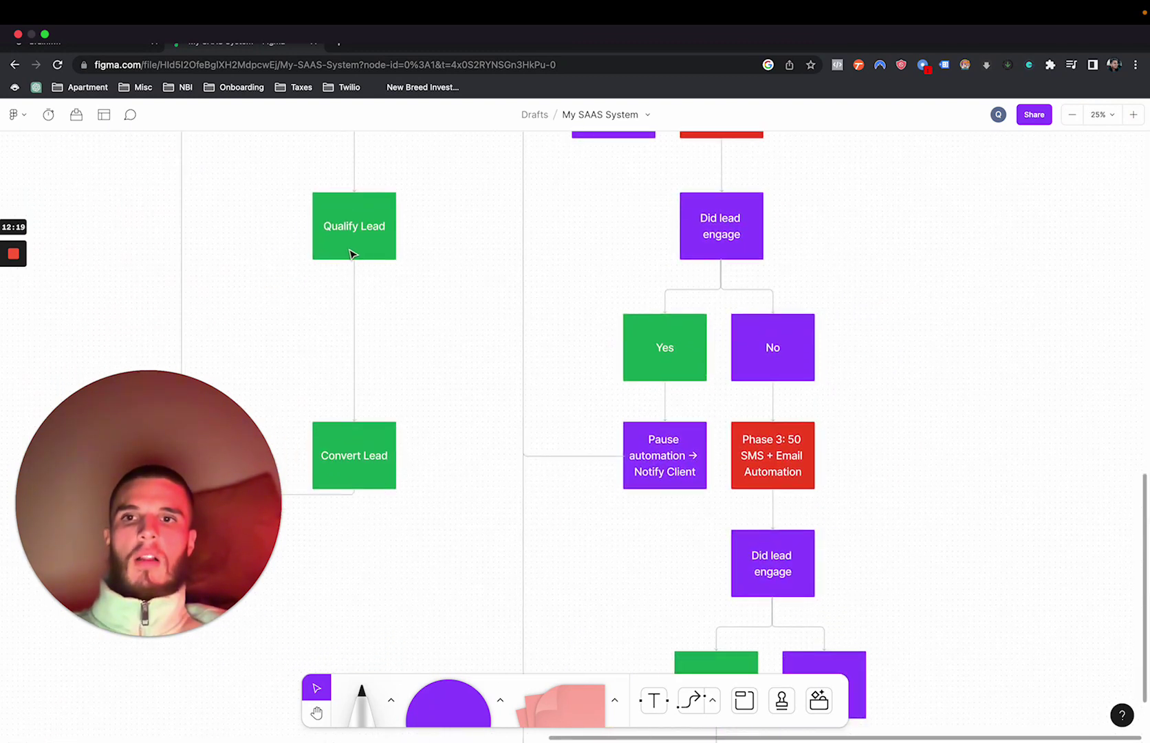
{"action": "scroll", "coordinate": [396, 419], "scroll_direction": "left", "scroll_amount": 2}
{"action": "scroll", "coordinate": [397, 423], "scroll_direction": "down", "scroll_amount": 3}
{"action": "scroll", "coordinate": [396, 437], "scroll_direction": "down", "scroll_amount": 2}
{"action": "scroll", "coordinate": [444, 375], "scroll_direction": "up", "scroll_amount": 3}
{"action": "scroll", "coordinate": [445, 375], "scroll_direction": "left", "scroll_amount": 3}
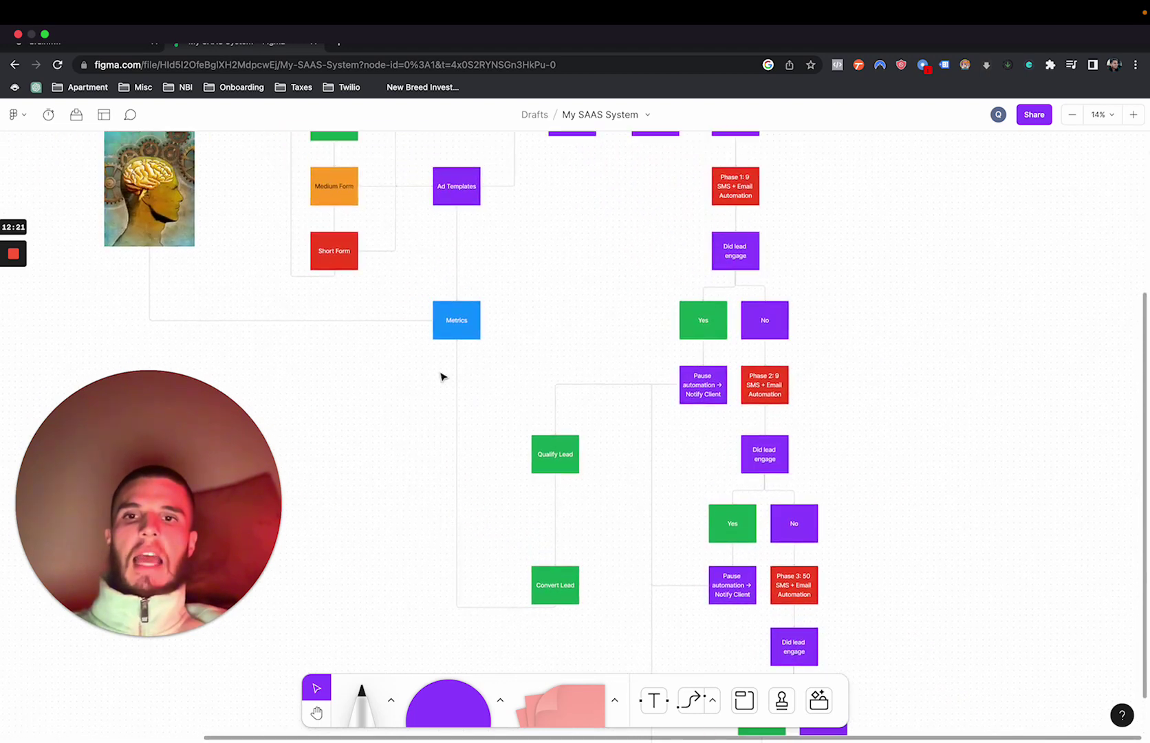
{"action": "scroll", "coordinate": [144, 209], "scroll_direction": "up", "scroll_amount": 3}
{"action": "scroll", "coordinate": [144, 209], "scroll_direction": "left", "scroll_amount": 3}
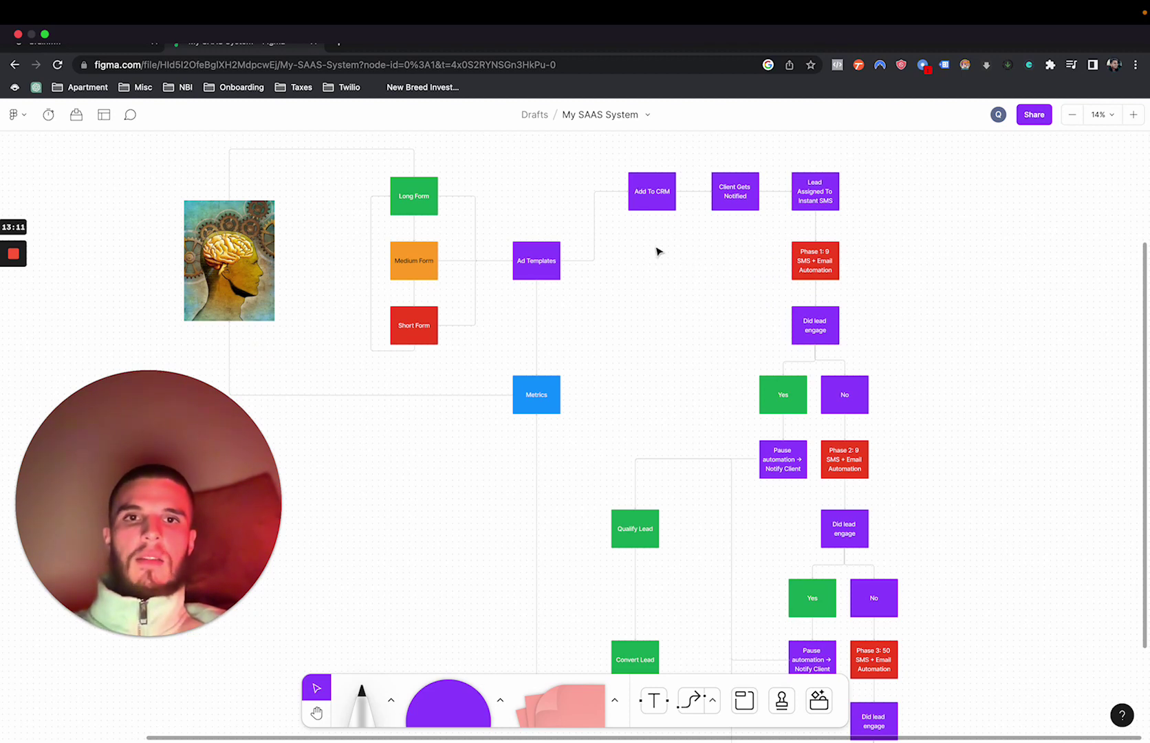
Step: Select and deselect the Add To CRM through Phase 1 boxes, then zoom in on the Phase 3 box
{"action": "left_click_drag", "start_coordinate": [655, 245], "coordinate": [817, 195]}
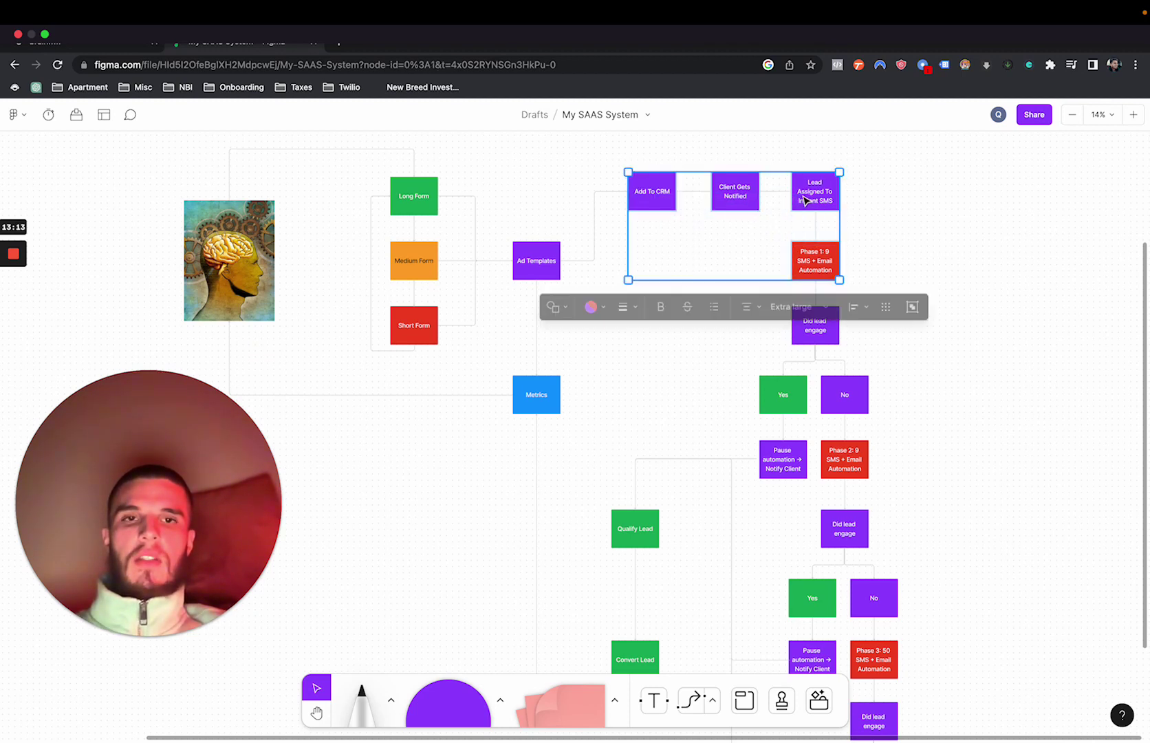
{"action": "left_click", "coordinate": [939, 311]}
{"action": "scroll", "coordinate": [907, 354], "scroll_direction": "down", "scroll_amount": 3}
{"action": "scroll", "coordinate": [907, 354], "scroll_direction": "up", "scroll_amount": 5}
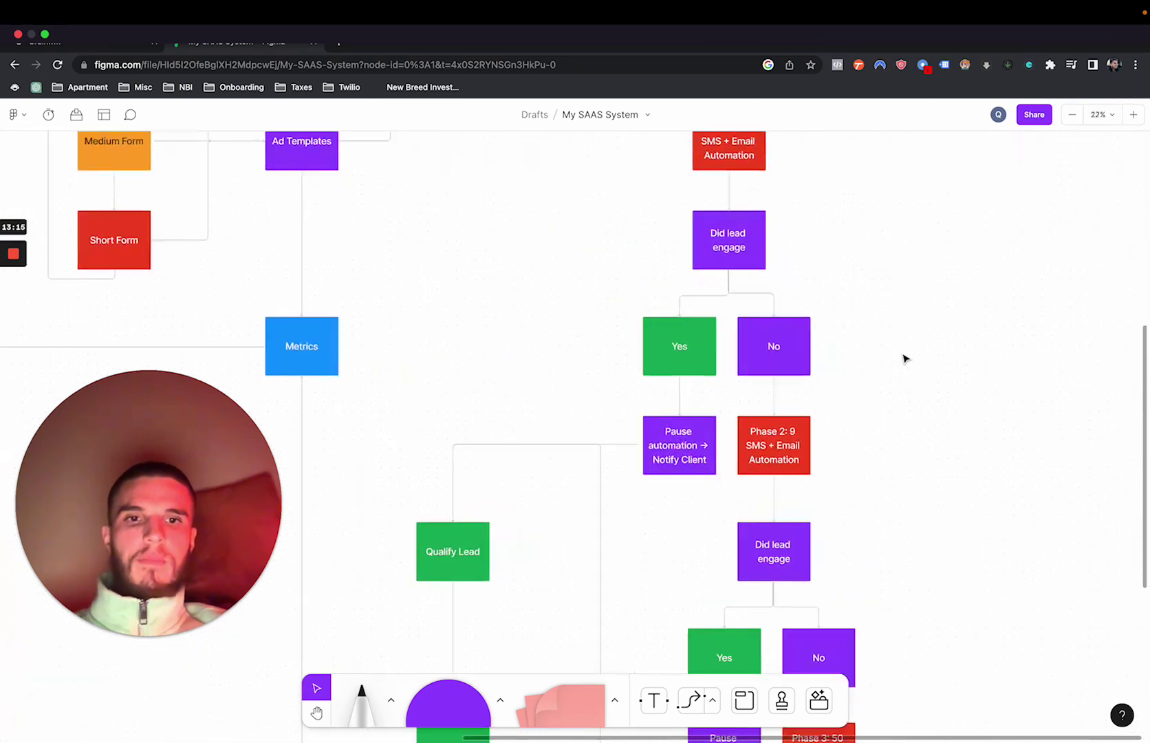
{"action": "scroll", "coordinate": [906, 358], "scroll_direction": "down", "scroll_amount": 5}
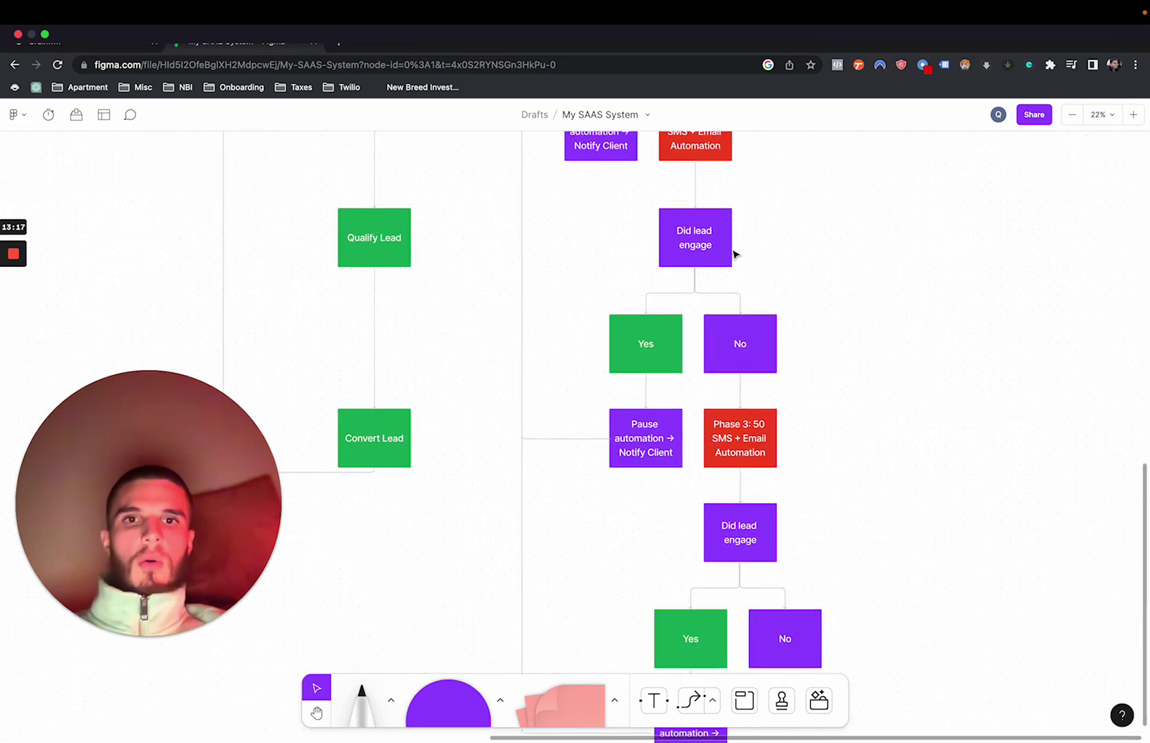
{"action": "scroll", "coordinate": [713, 259], "scroll_direction": "up", "scroll_amount": 1}
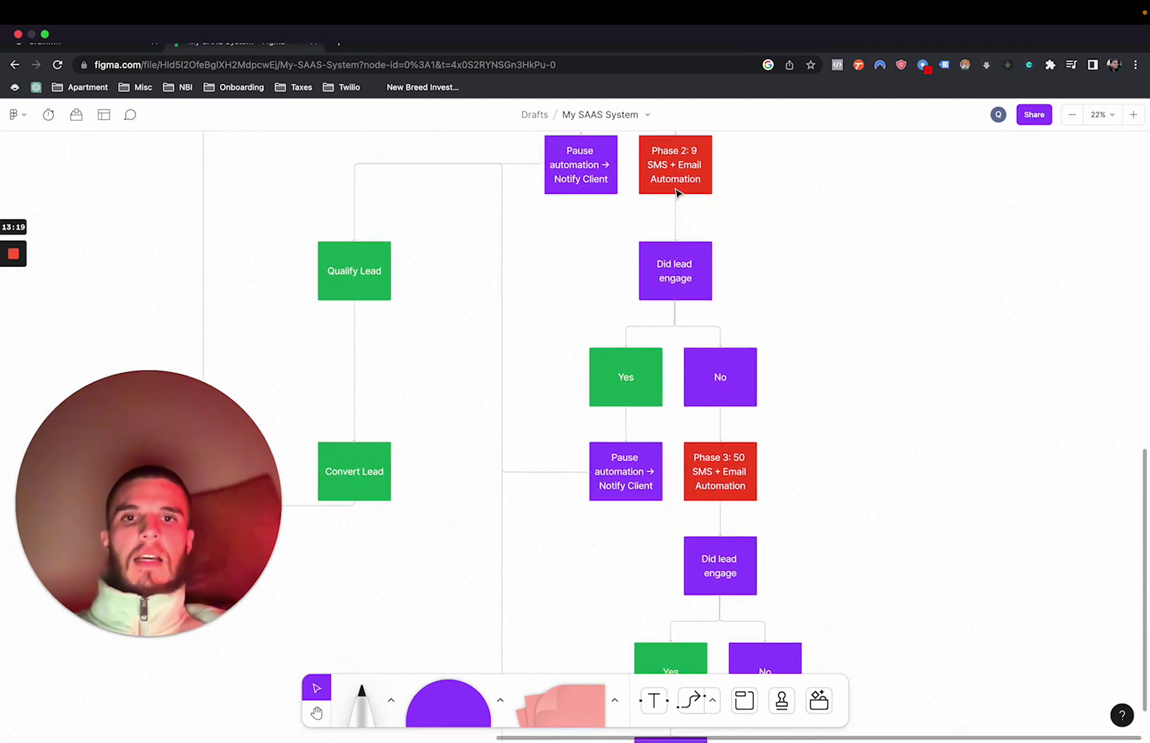
{"action": "scroll", "coordinate": [676, 193], "scroll_direction": "up", "scroll_amount": 2}
{"action": "scroll", "coordinate": [678, 328], "scroll_direction": "down", "scroll_amount": 3}
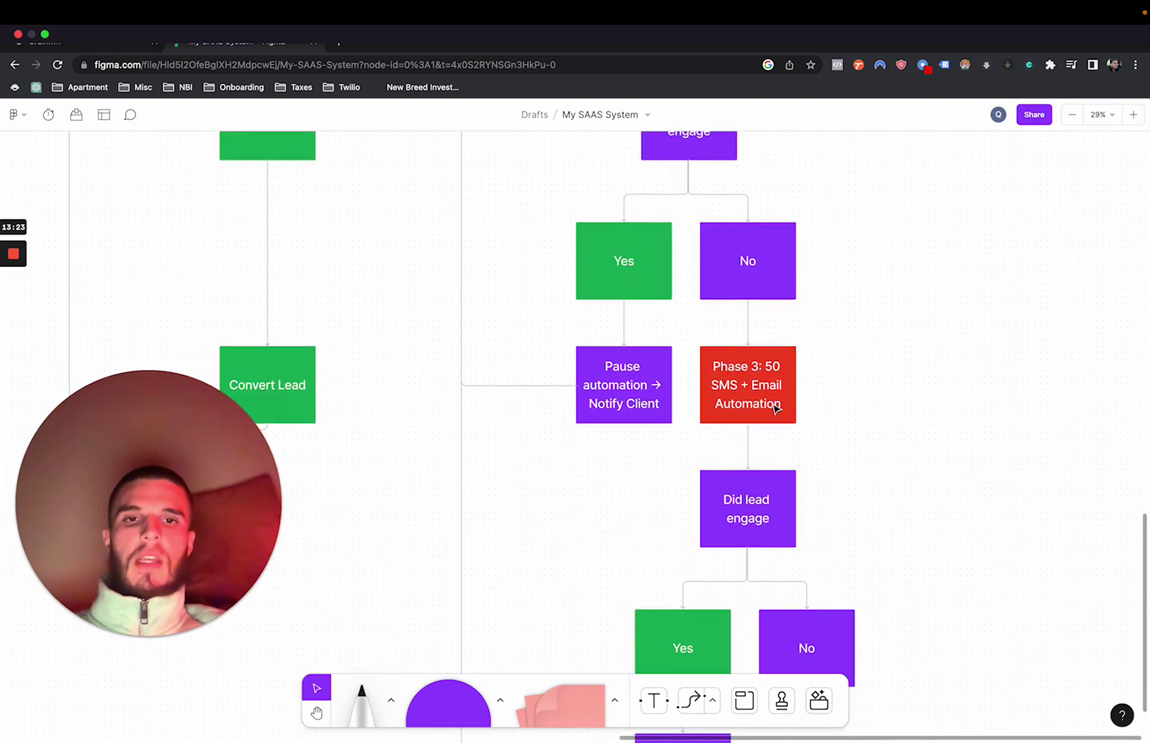
{"action": "scroll", "coordinate": [776, 408], "scroll_direction": "up", "scroll_amount": 3}
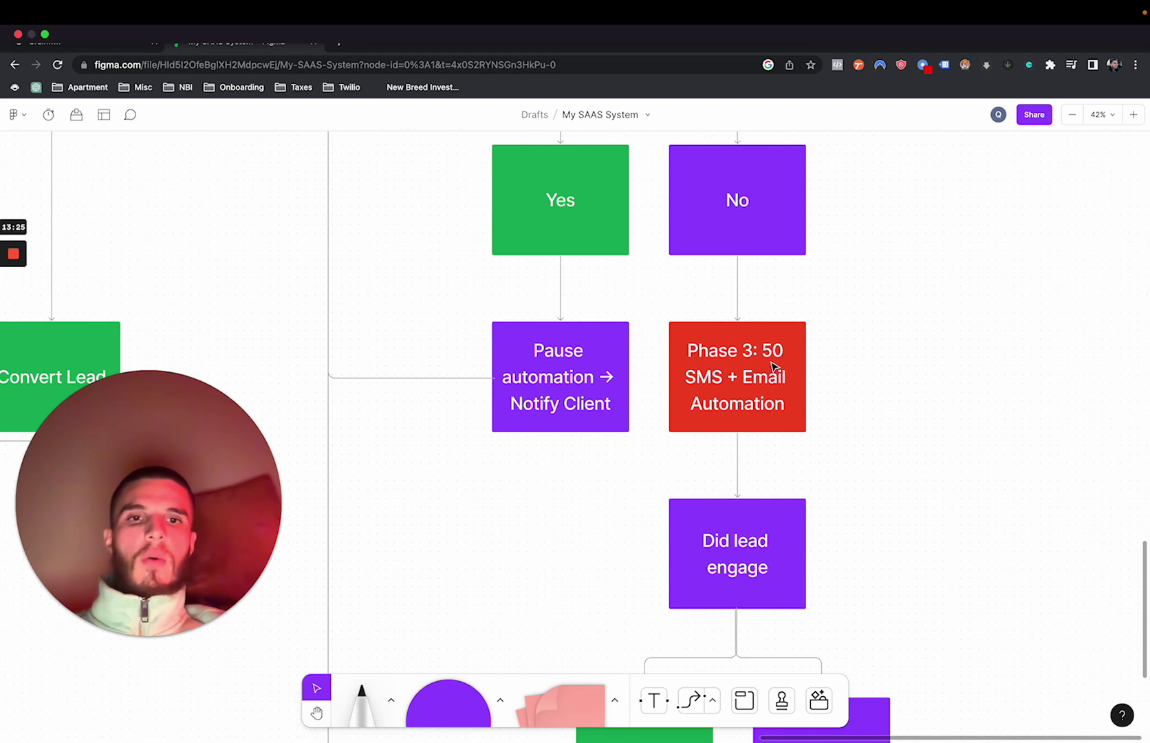
{"action": "scroll", "coordinate": [774, 366], "scroll_direction": "down", "scroll_amount": 1}
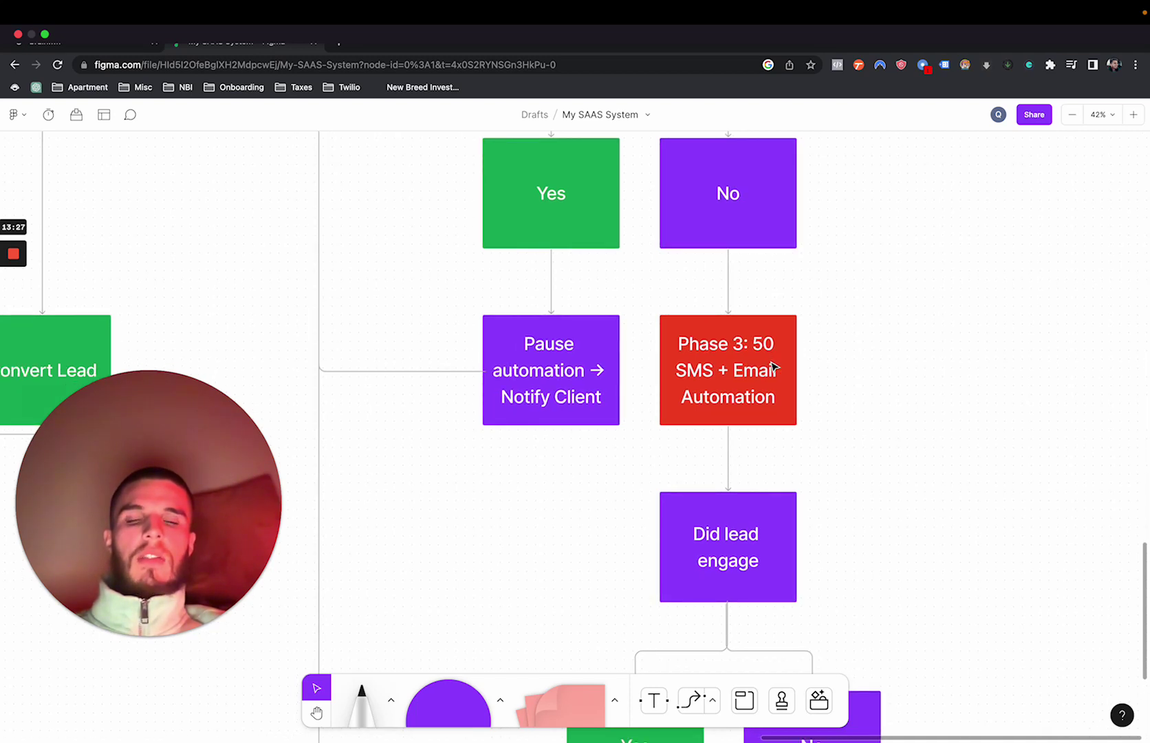
Step: Change the Phase 3 box text from 50 to 20 SMS + Email Automation
{"action": "left_click", "coordinate": [760, 339]}
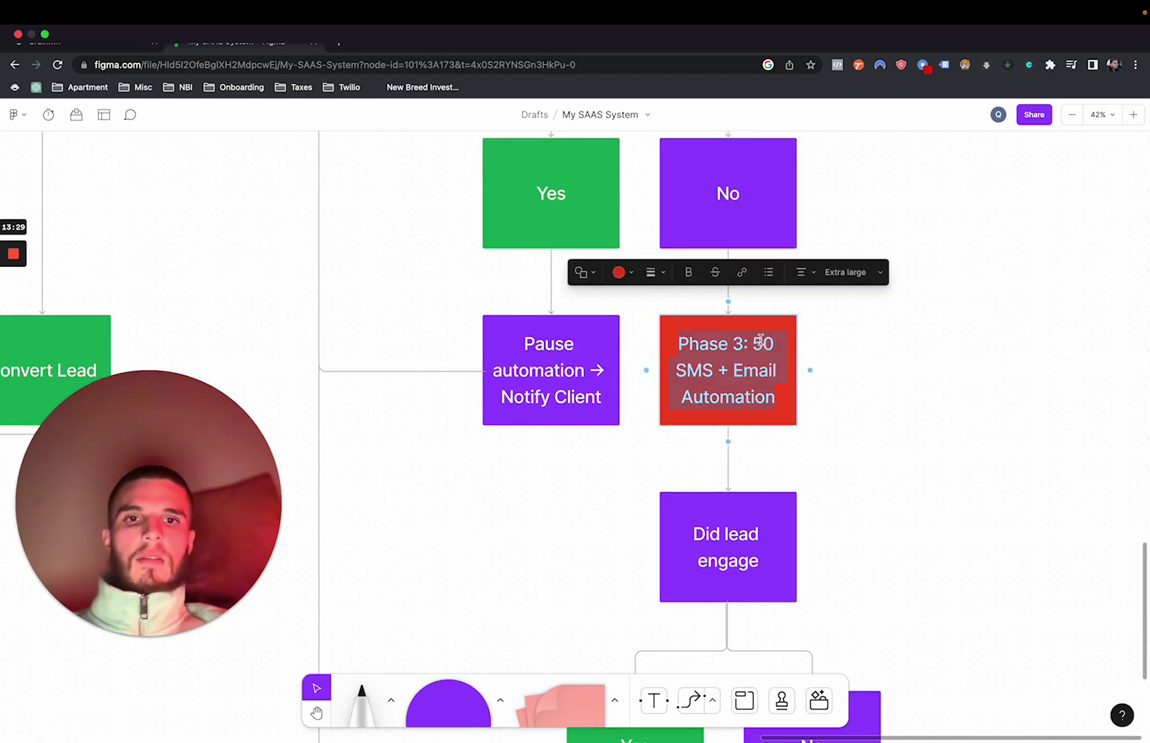
{"action": "key", "text": "BackSpace"}
{"action": "type", "text": "2"}
{"action": "left_click", "coordinate": [932, 374]}
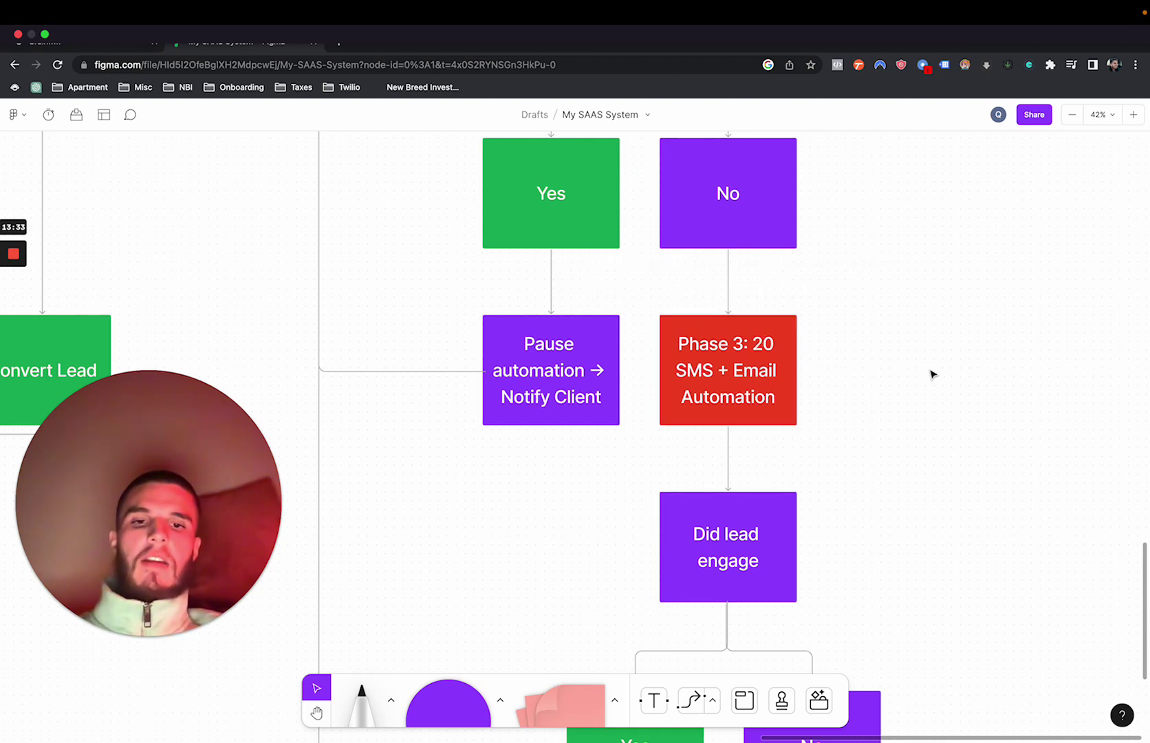
{"action": "scroll", "coordinate": [932, 374], "scroll_direction": "down", "scroll_amount": 5}
{"action": "scroll", "coordinate": [932, 373], "scroll_direction": "down", "scroll_amount": 2}
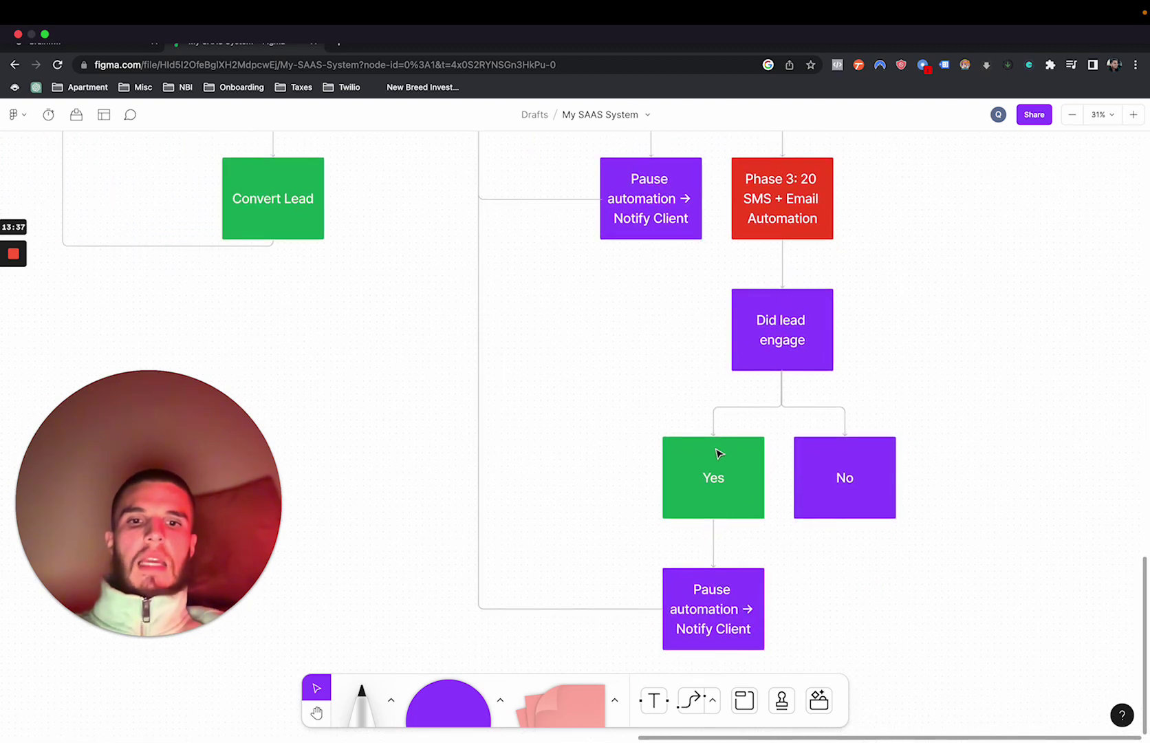
{"action": "scroll", "coordinate": [711, 596], "scroll_direction": "down", "scroll_amount": 5}
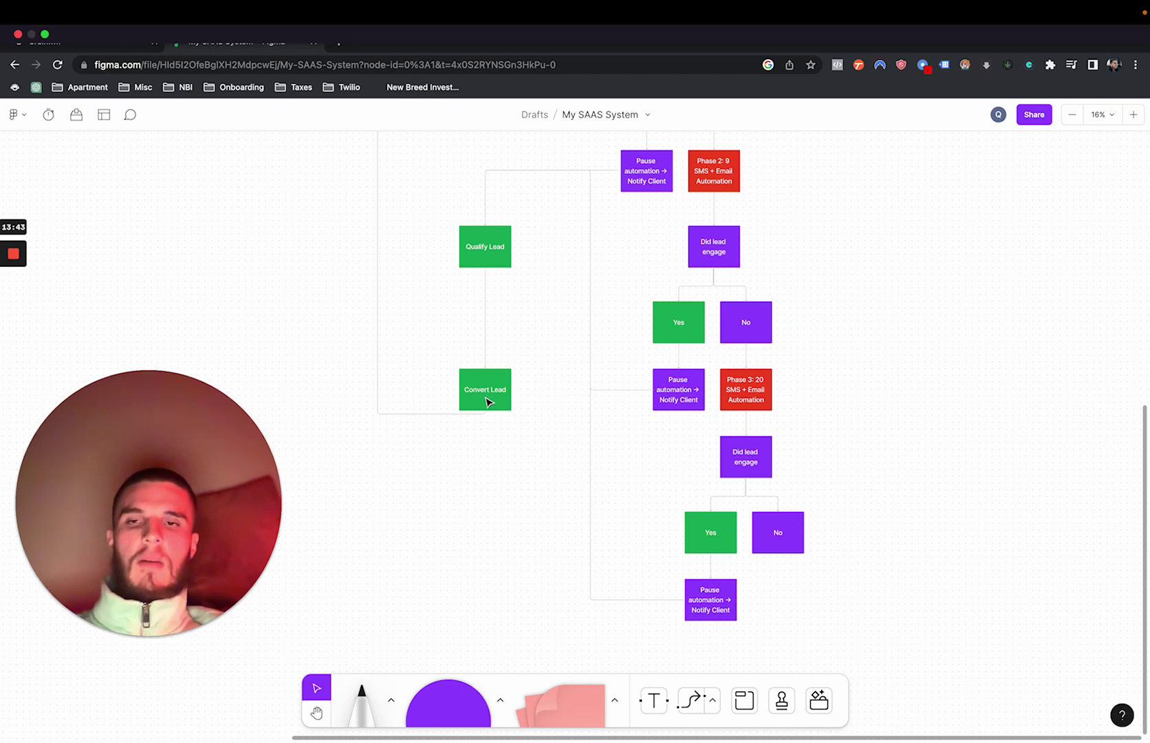
{"action": "scroll", "coordinate": [484, 396], "scroll_direction": "up", "scroll_amount": 10}
{"action": "scroll", "coordinate": [483, 396], "scroll_direction": "left", "scroll_amount": 10}
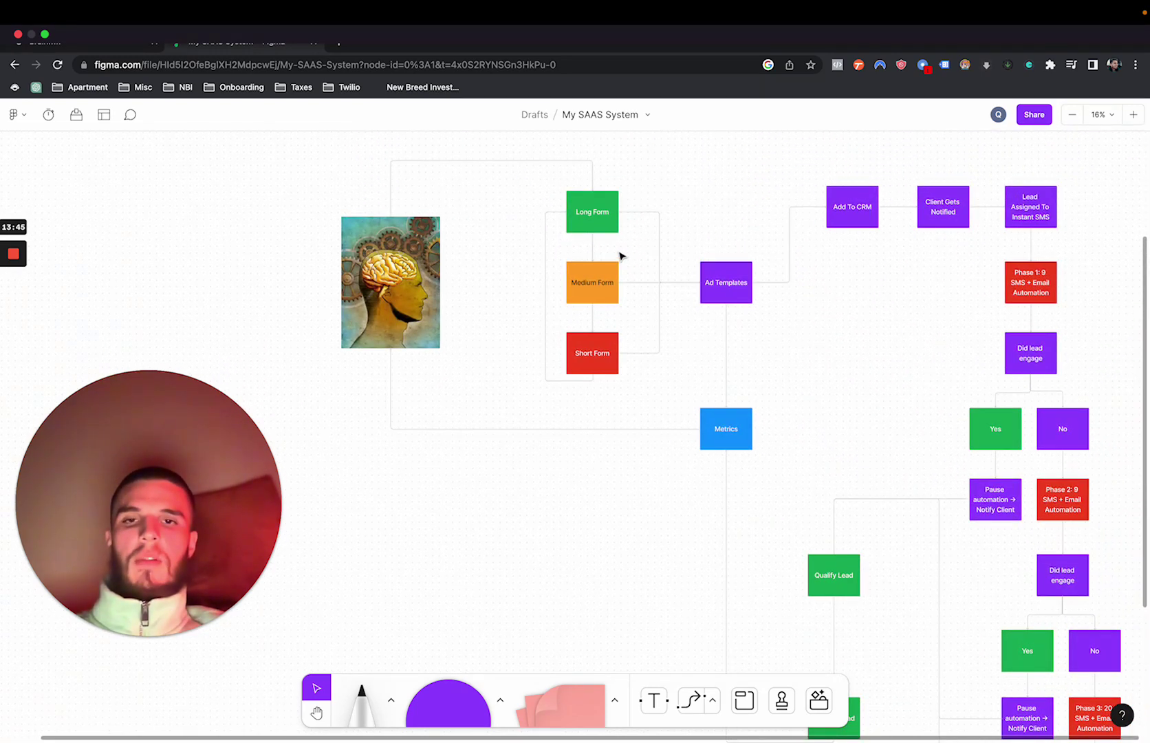
{"action": "scroll", "coordinate": [619, 256], "scroll_direction": "up", "scroll_amount": 1}
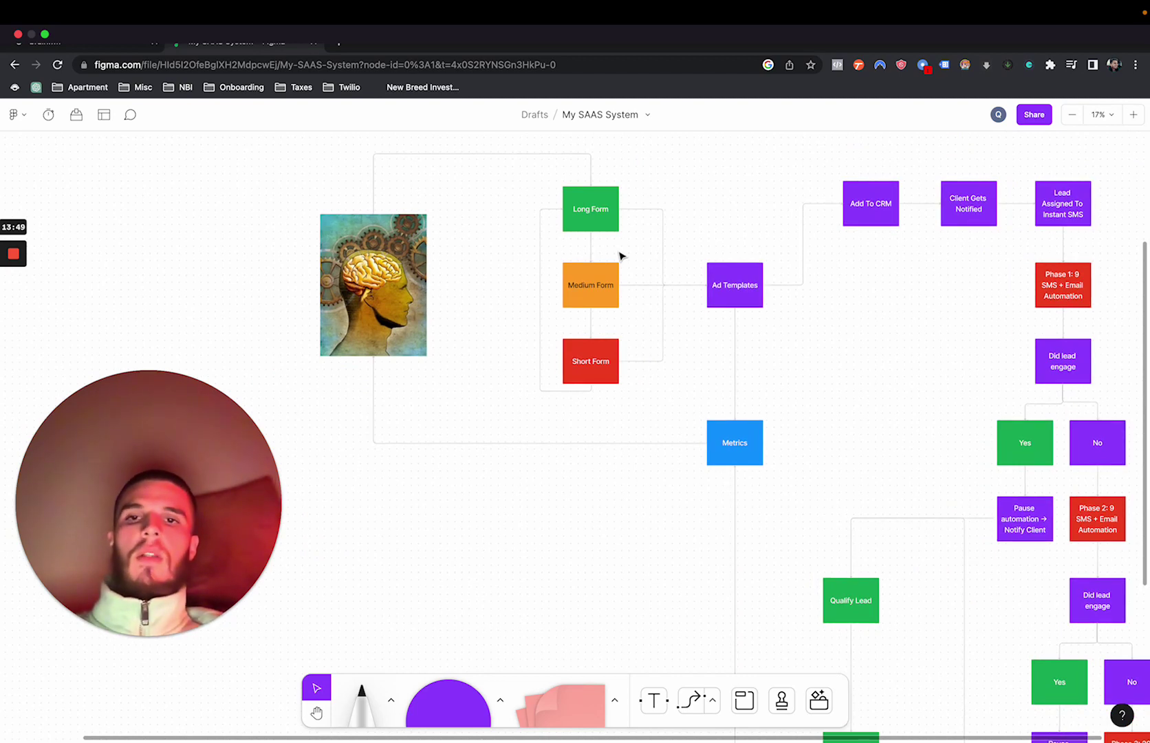
{"action": "scroll", "coordinate": [619, 256], "scroll_direction": "down", "scroll_amount": 15}
{"action": "scroll", "coordinate": [619, 256], "scroll_direction": "right", "scroll_amount": 14}
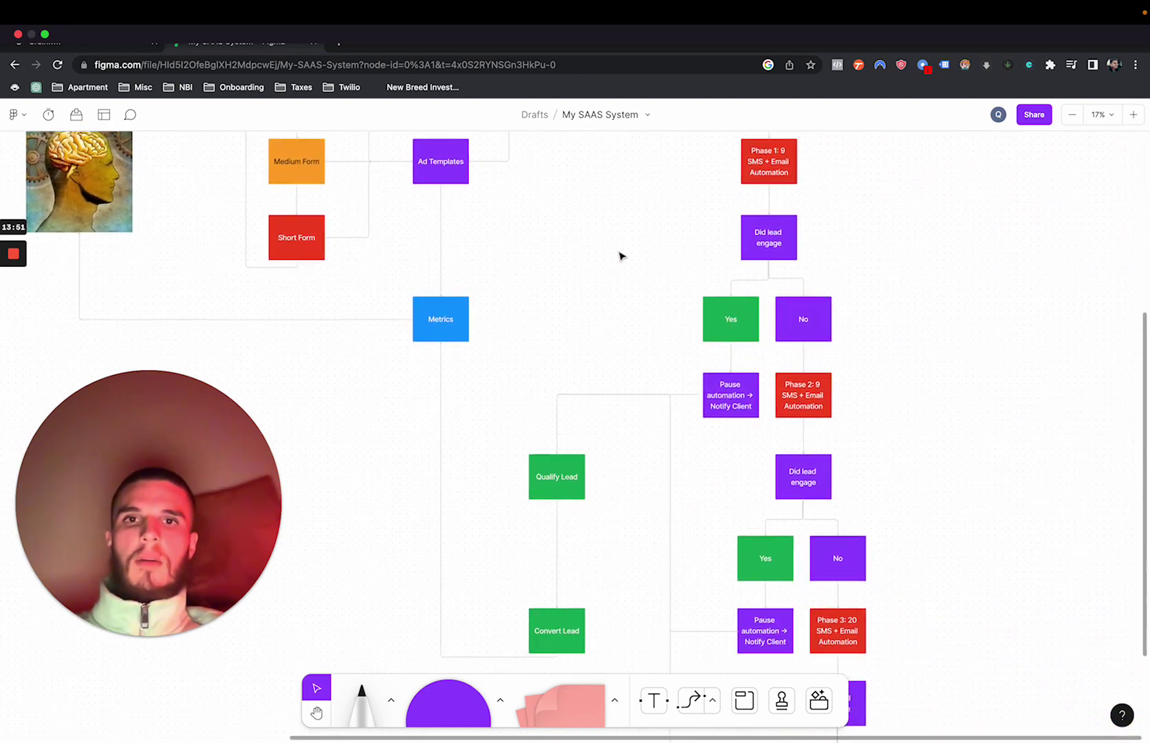
{"action": "scroll", "coordinate": [619, 256], "scroll_direction": "left", "scroll_amount": 12}
{"action": "scroll", "coordinate": [619, 256], "scroll_direction": "up", "scroll_amount": 12}
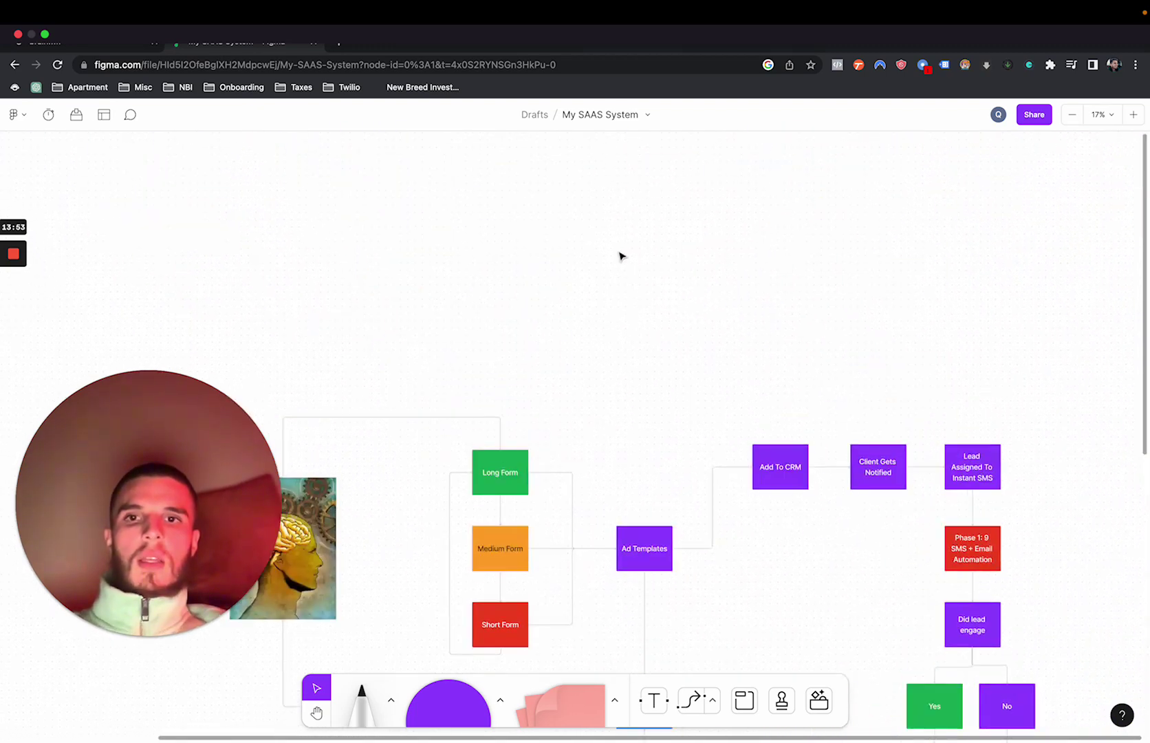
{"action": "scroll", "coordinate": [619, 256], "scroll_direction": "down", "scroll_amount": 3}
{"action": "scroll", "coordinate": [619, 256], "scroll_direction": "right", "scroll_amount": 2}
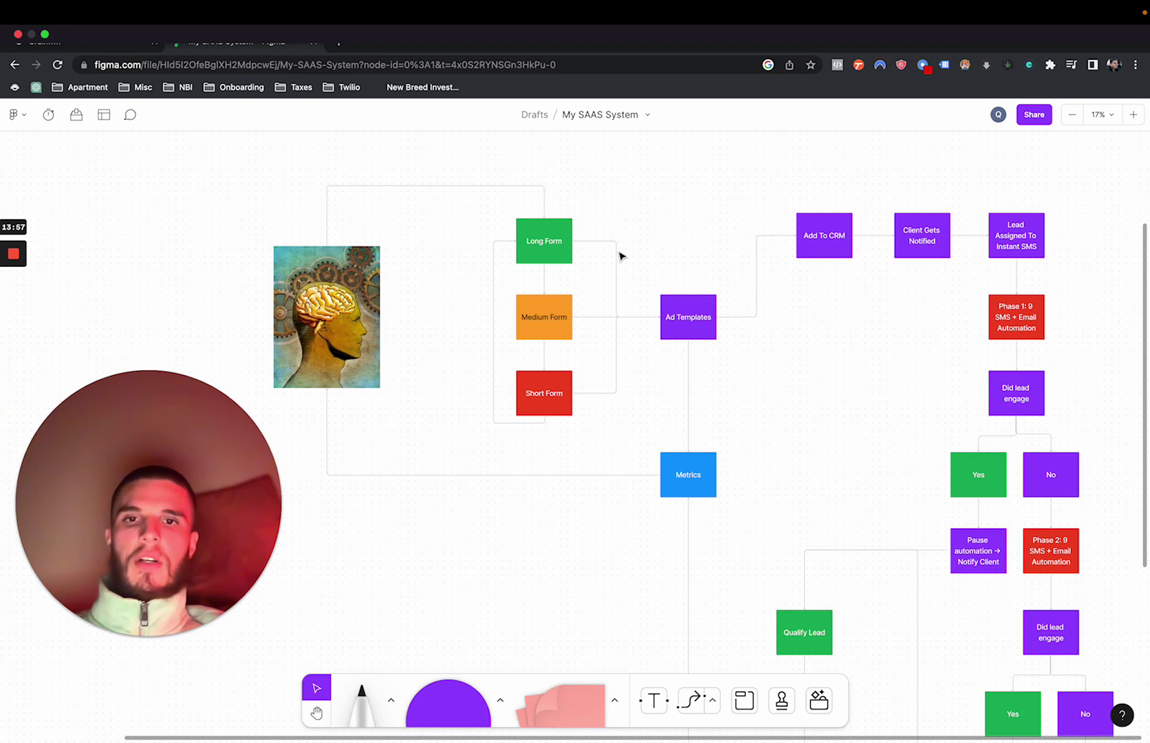
{"action": "left_click", "coordinate": [618, 256]}
{"action": "left_click", "coordinate": [705, 172]}
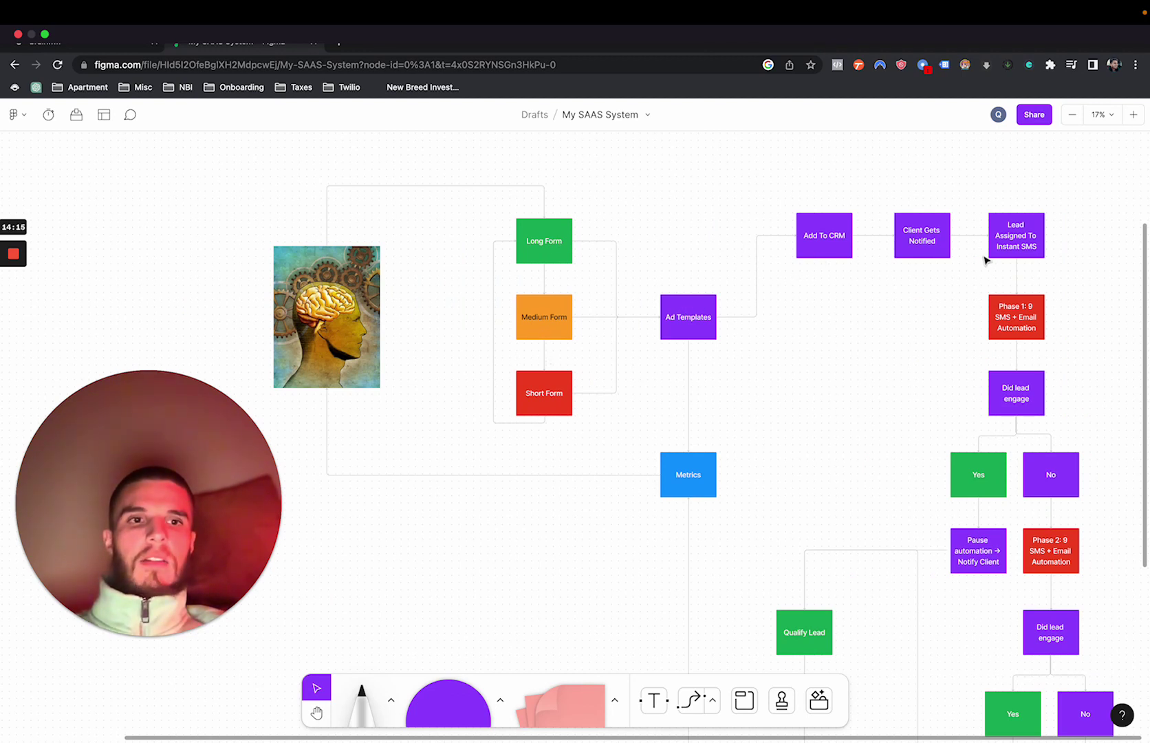
{"action": "scroll", "coordinate": [978, 300], "scroll_direction": "right", "scroll_amount": 3}
{"action": "scroll", "coordinate": [979, 301], "scroll_direction": "down", "scroll_amount": 2}
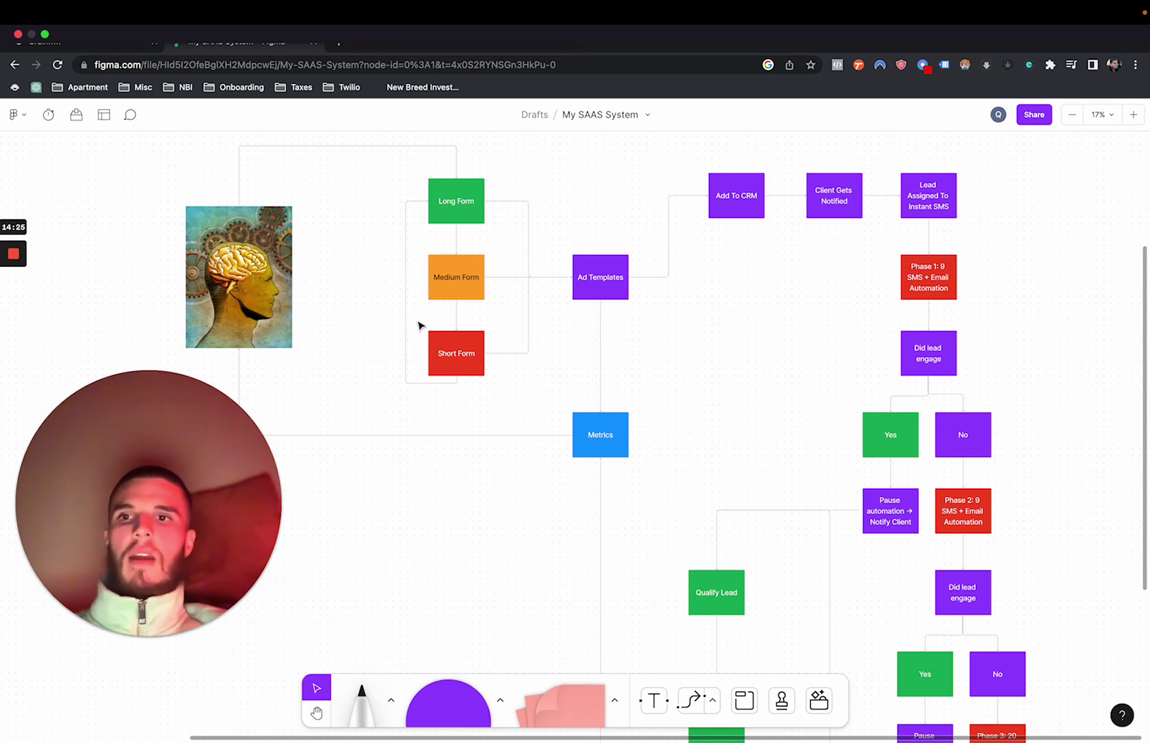
{"action": "key", "text": "ctrl+Tab"}
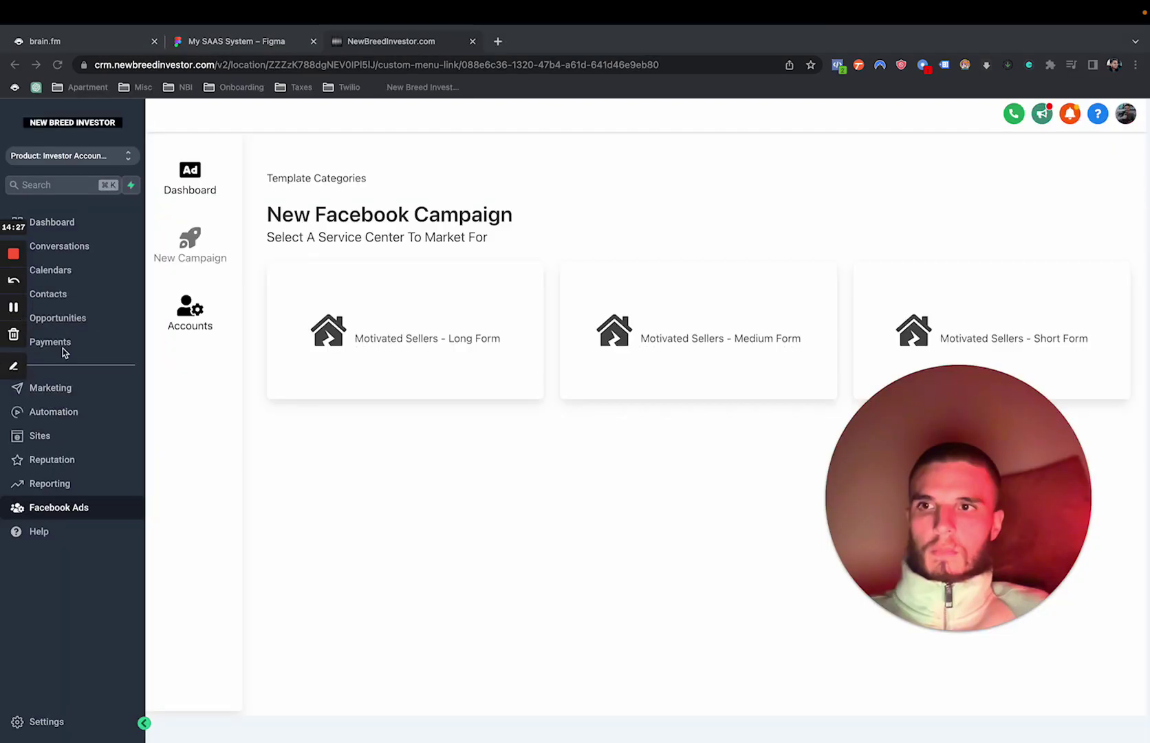
{"action": "left_click", "coordinate": [174, 466]}
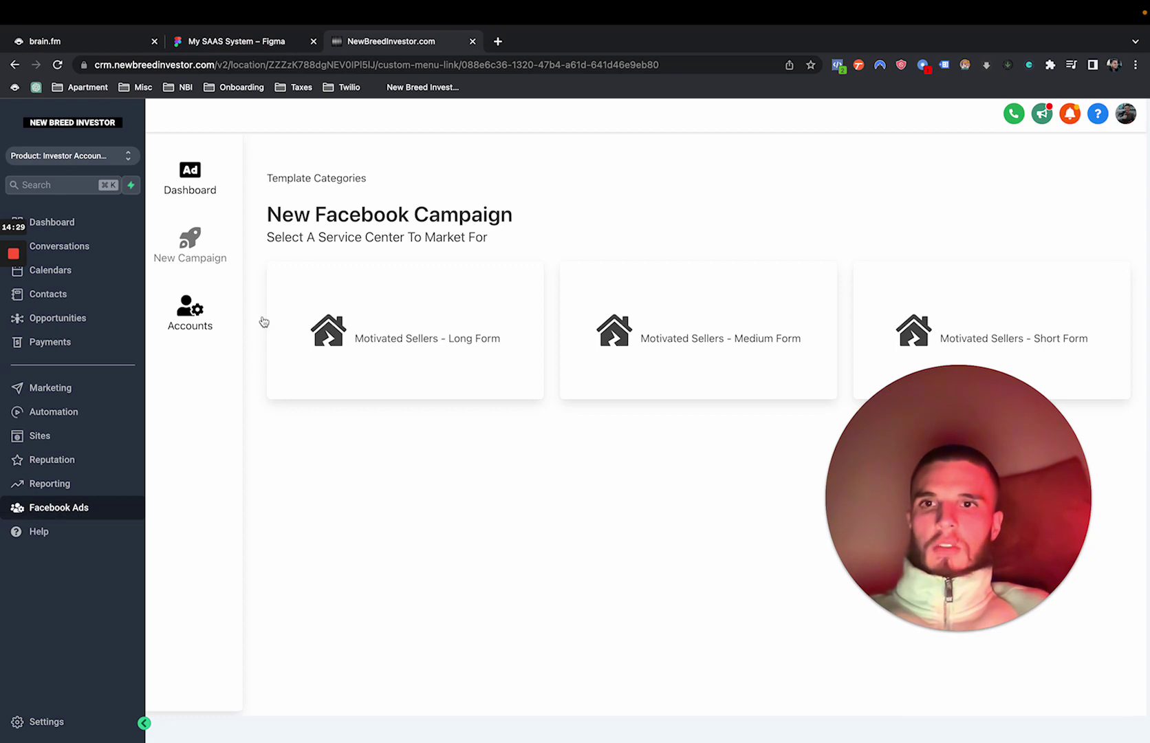
Step: Return to the My SAAS System flowchart and marquee-select the Long, Medium and Short Form boxes
{"action": "left_click", "coordinate": [267, 42]}
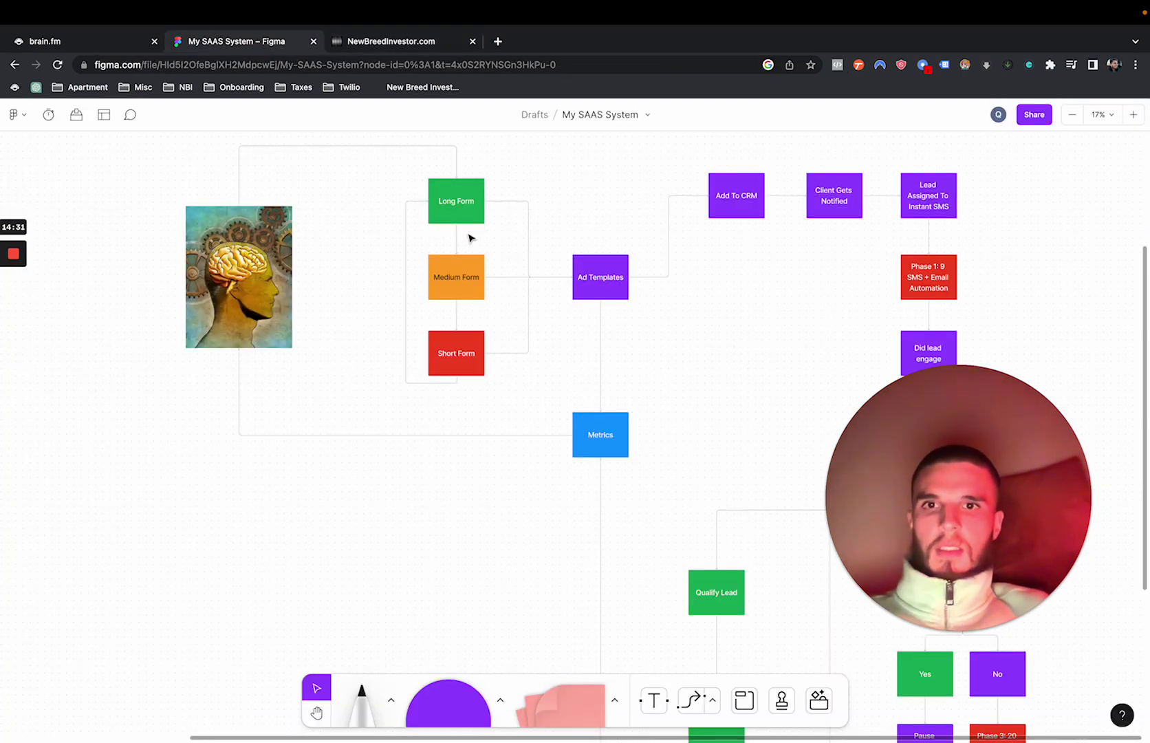
{"action": "scroll", "coordinate": [278, 277], "scroll_direction": "up", "scroll_amount": 5}
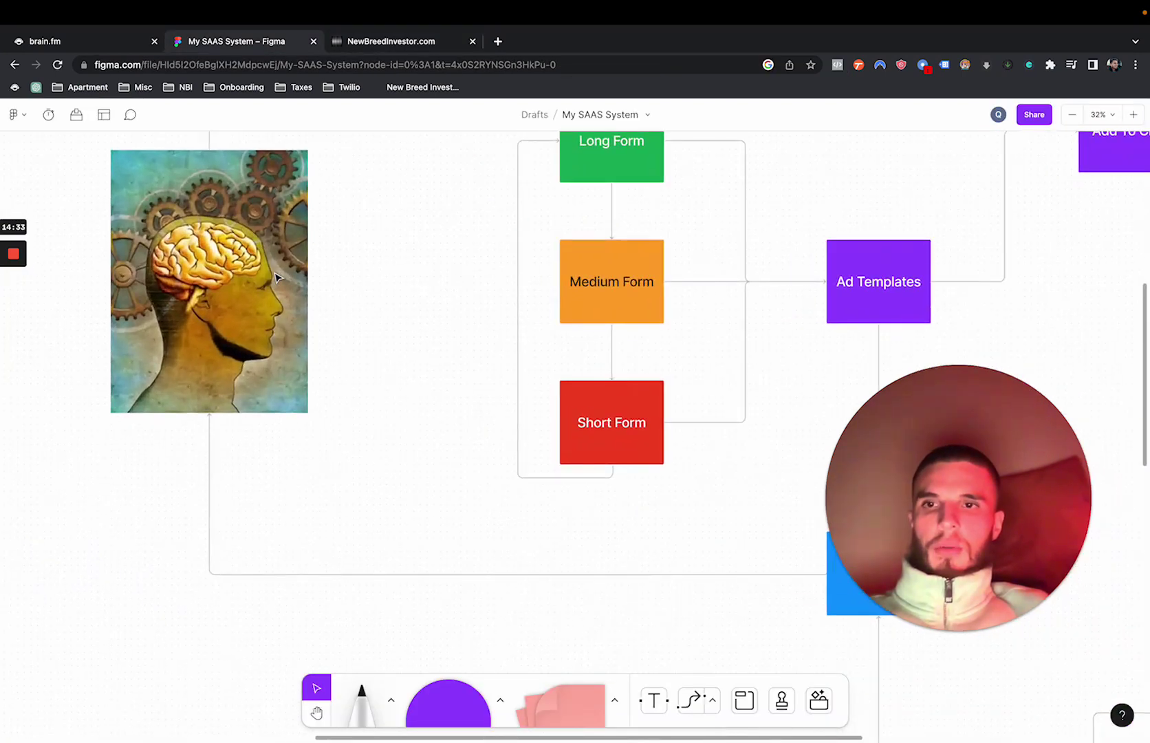
{"action": "scroll", "coordinate": [275, 277], "scroll_direction": "up", "scroll_amount": 3}
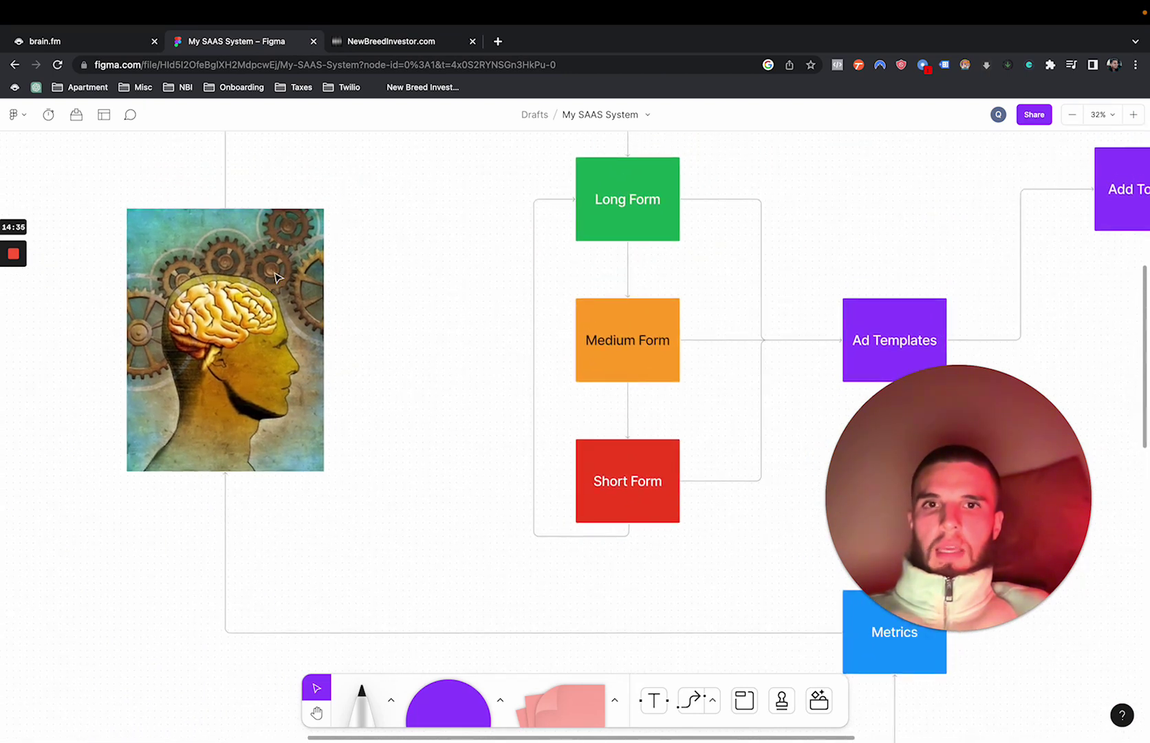
{"action": "scroll", "coordinate": [275, 277], "scroll_direction": "right", "scroll_amount": 3}
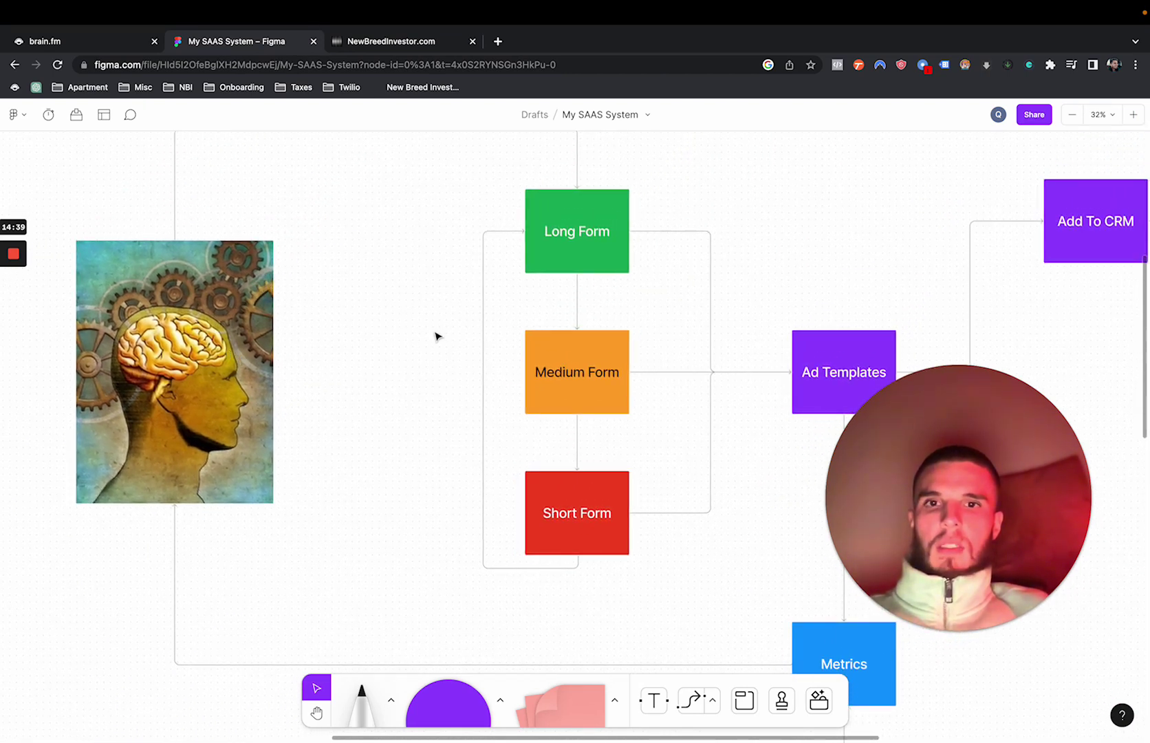
{"action": "scroll", "coordinate": [435, 336], "scroll_direction": "right", "scroll_amount": 3}
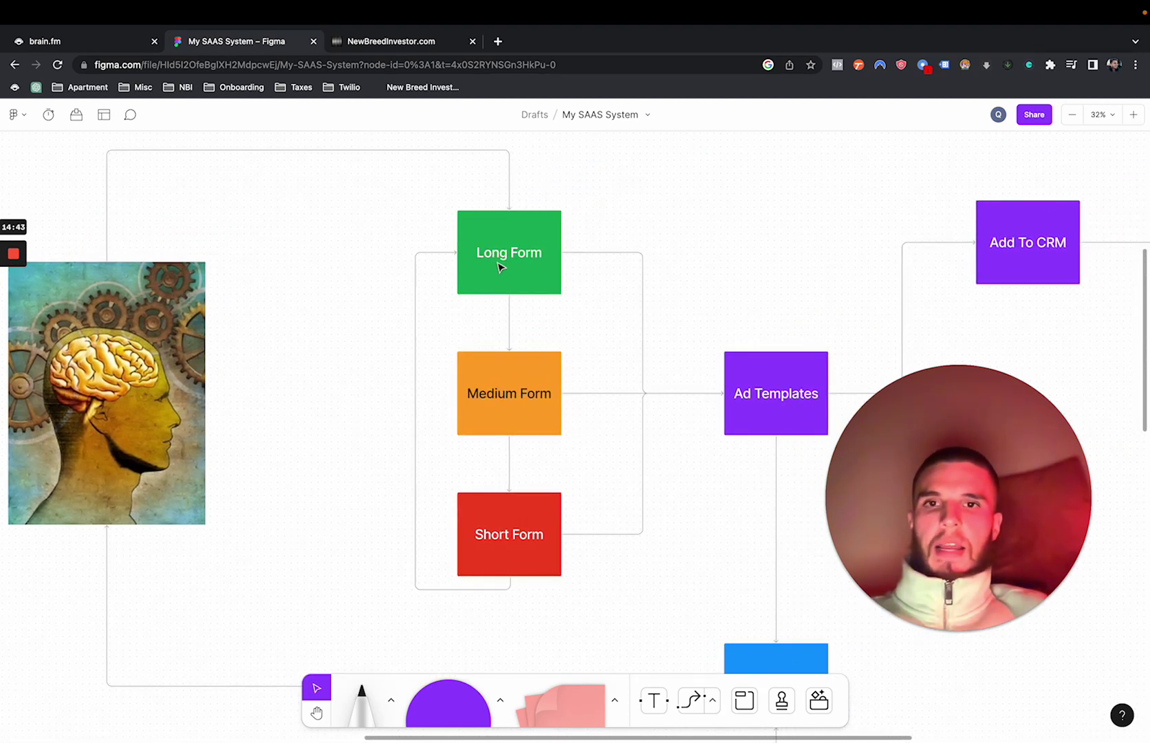
{"action": "left_click_drag", "start_coordinate": [376, 243], "coordinate": [502, 512]}
{"action": "left_click", "coordinate": [372, 510]}
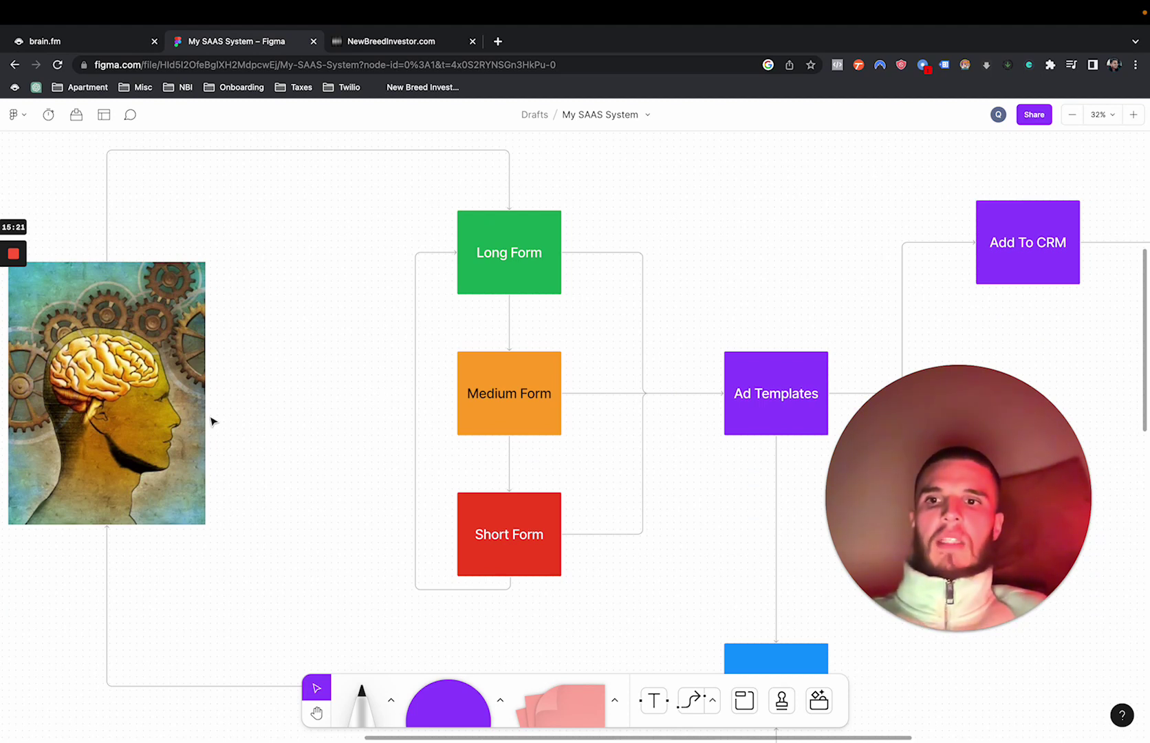
Step: Select the connectors beside the forms, then return to the CRM's New Facebook Campaign page
{"action": "left_click_drag", "start_coordinate": [390, 253], "coordinate": [481, 558]}
{"action": "left_click", "coordinate": [326, 461]}
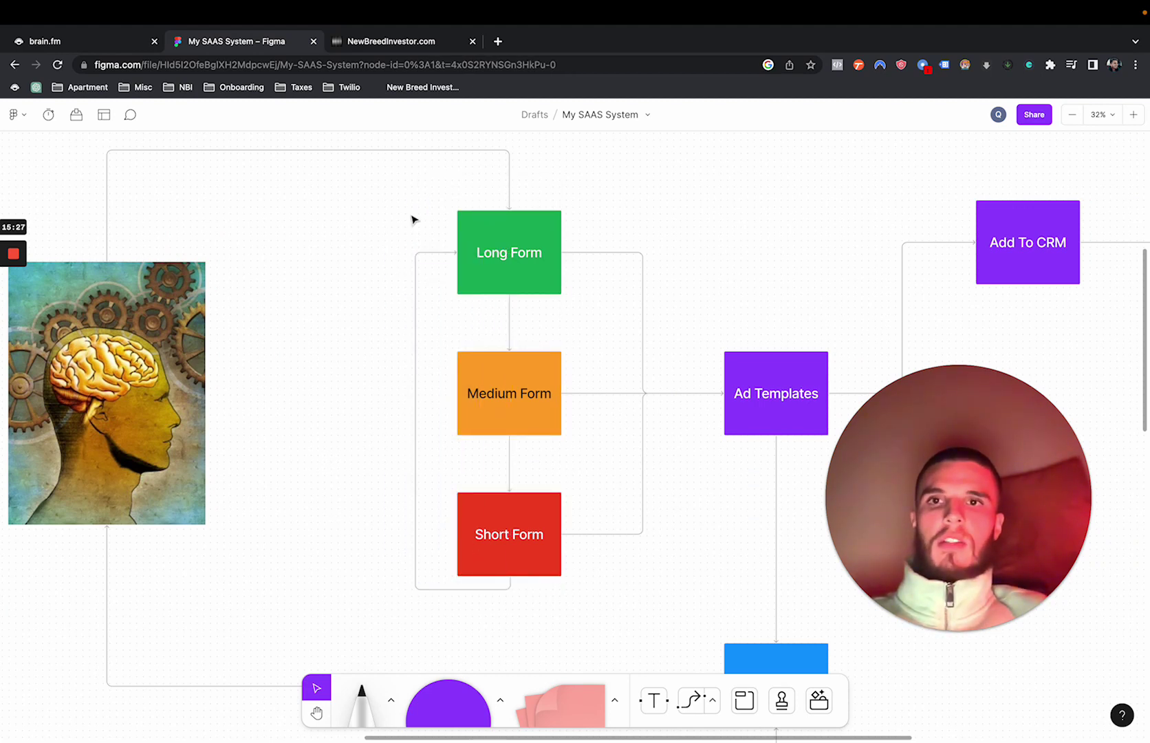
{"action": "left_click", "coordinate": [397, 40]}
{"action": "left_click_drag", "start_coordinate": [924, 472], "coordinate": [139, 516]}
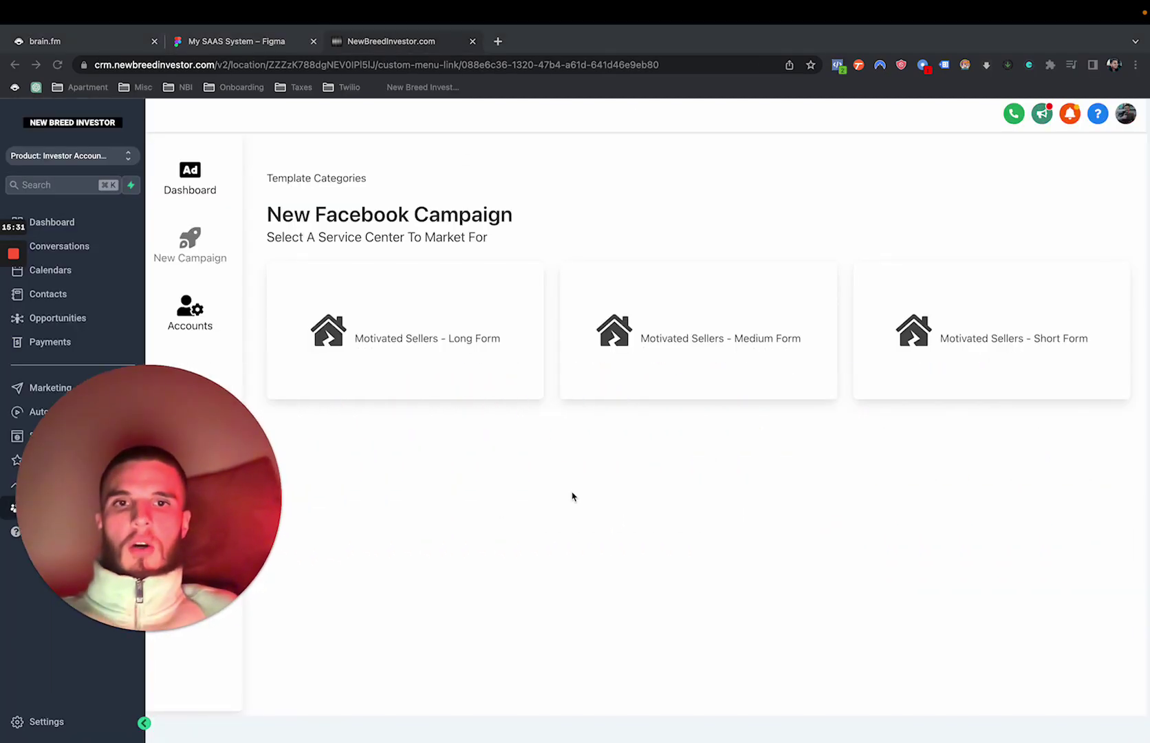
{"action": "left_click", "coordinate": [572, 496]}
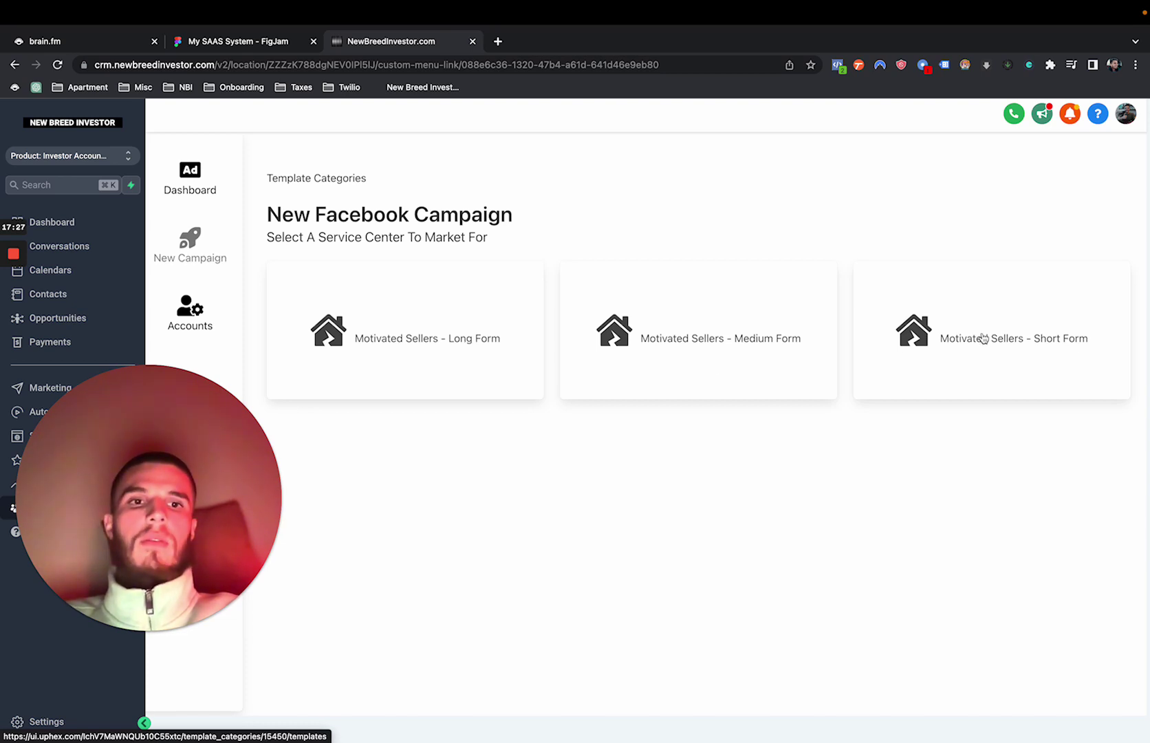
Step: Open the Motivated Sellers - Long Form templates and browse the Template #1 Facebook ad cards
{"action": "left_click", "coordinate": [377, 350]}
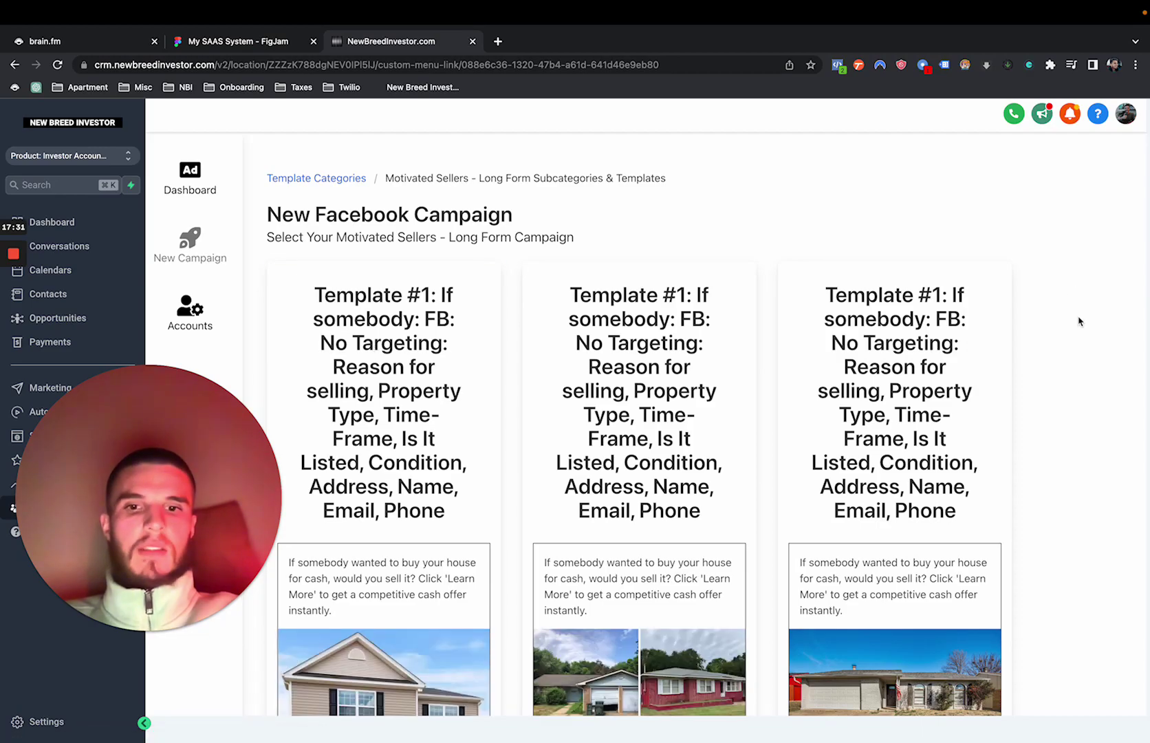
{"action": "scroll", "coordinate": [1060, 369], "scroll_direction": "down", "scroll_amount": 3}
{"action": "scroll", "coordinate": [1059, 369], "scroll_direction": "down", "scroll_amount": 15}
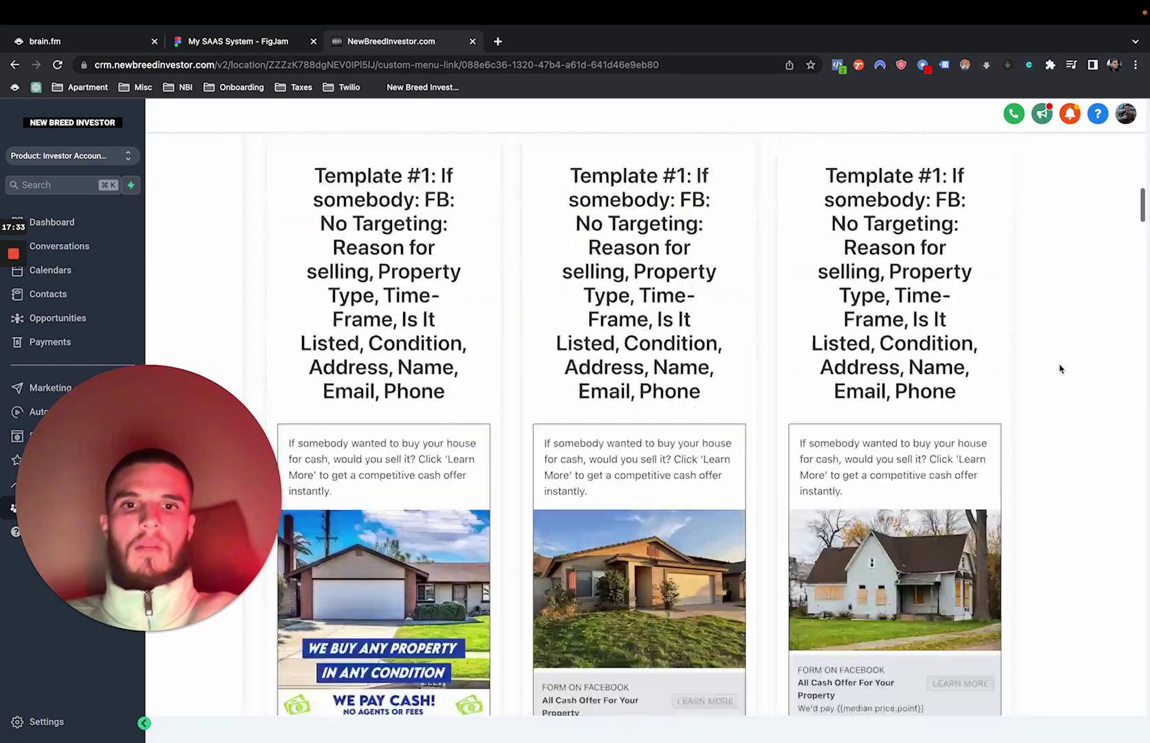
{"action": "scroll", "coordinate": [1060, 368], "scroll_direction": "down", "scroll_amount": 15}
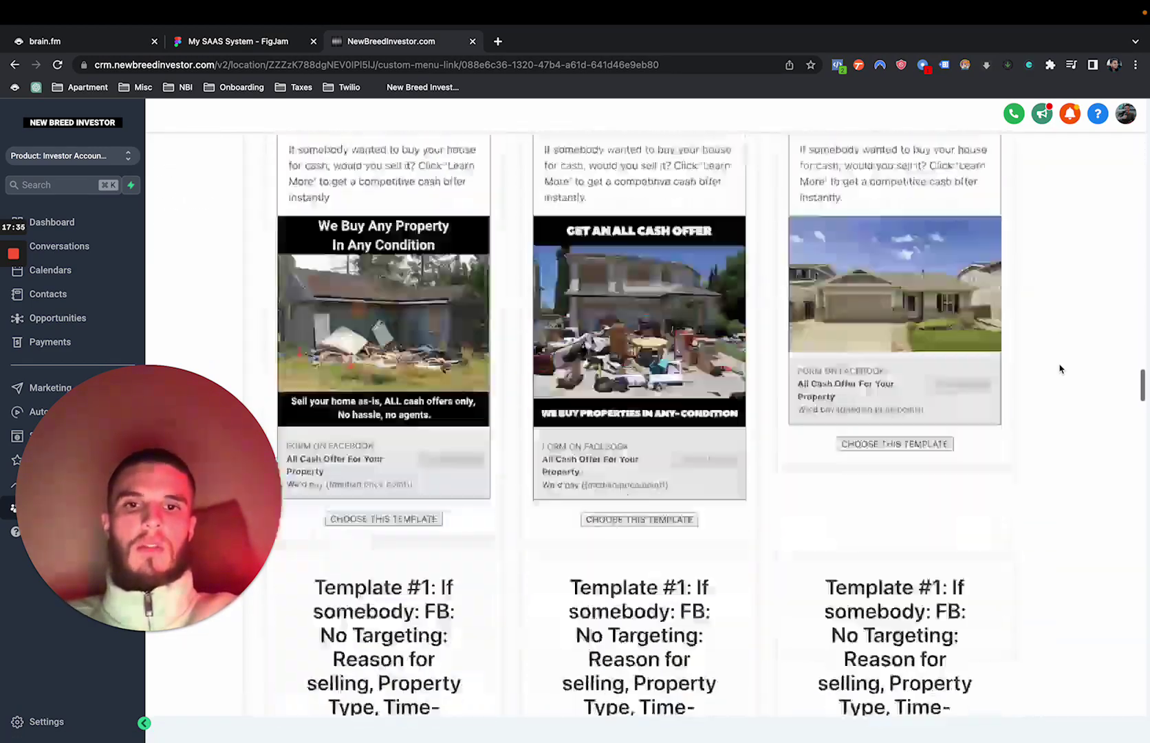
{"action": "scroll", "coordinate": [1059, 369], "scroll_direction": "down", "scroll_amount": 15}
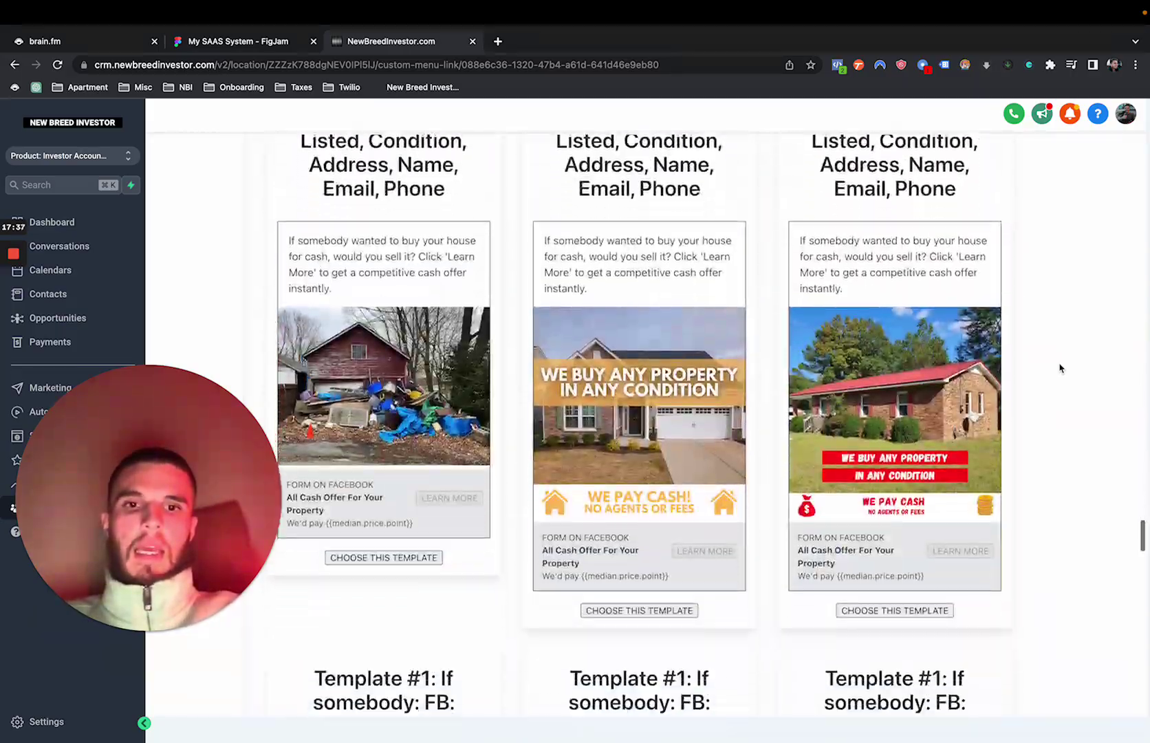
{"action": "scroll", "coordinate": [1059, 369], "scroll_direction": "down", "scroll_amount": 15}
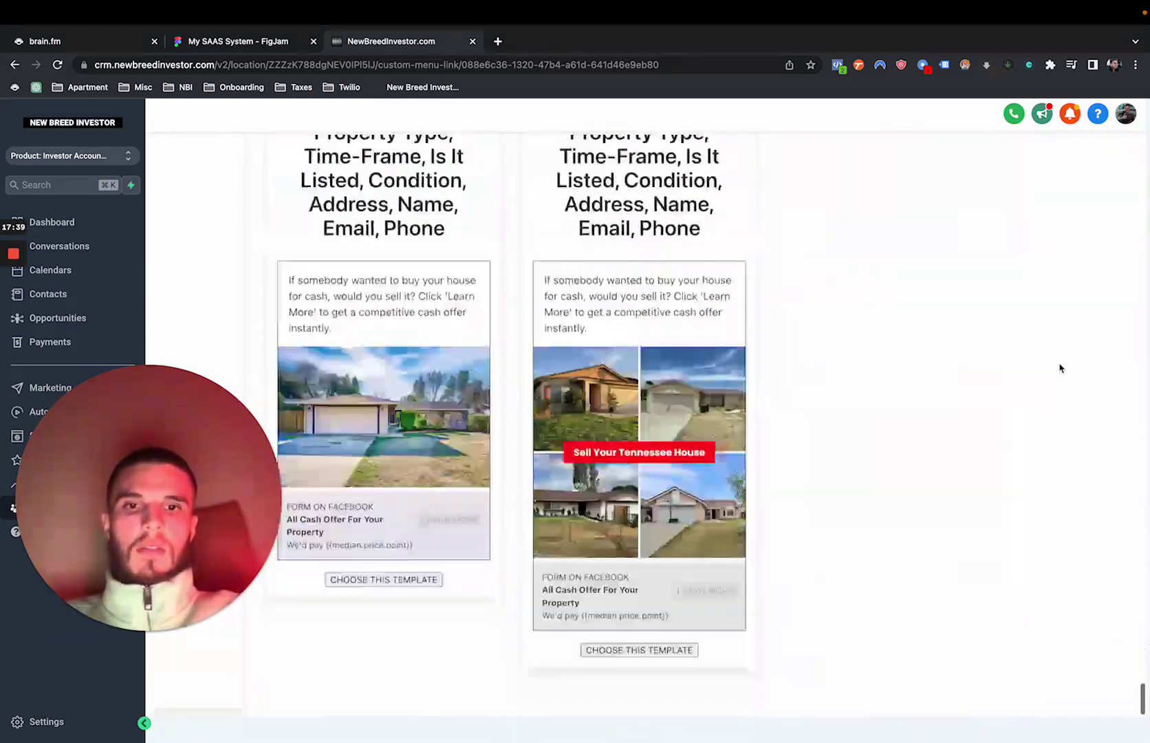
{"action": "scroll", "coordinate": [1060, 369], "scroll_direction": "up", "scroll_amount": 20}
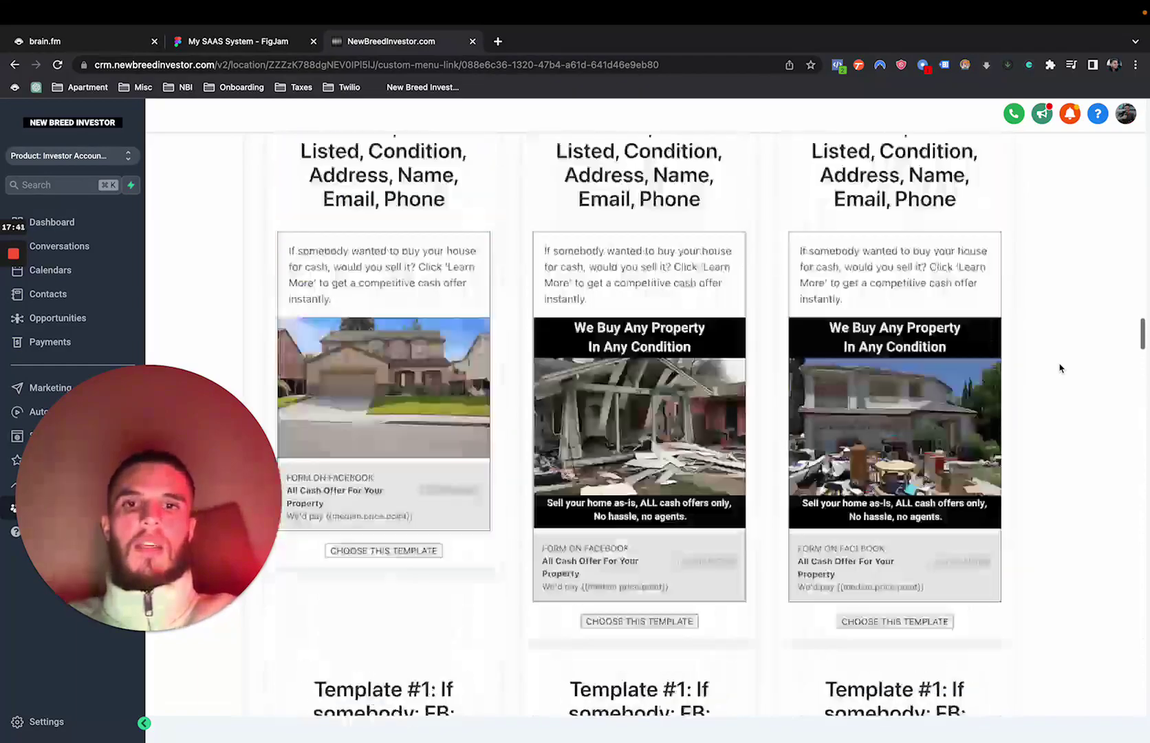
{"action": "scroll", "coordinate": [1059, 369], "scroll_direction": "up", "scroll_amount": 5}
{"action": "scroll", "coordinate": [1060, 369], "scroll_direction": "down", "scroll_amount": 4}
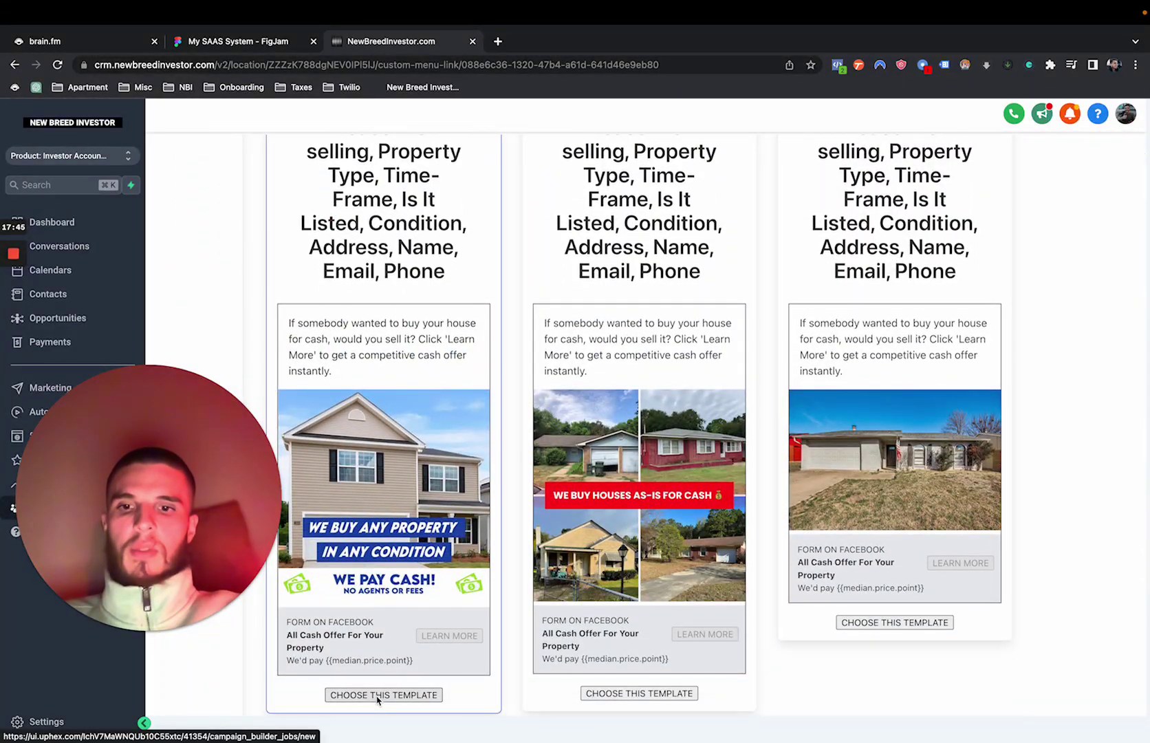
Step: Start a campaign from the first Long Form template and enter $$$ as the Median Price Point
{"action": "left_click", "coordinate": [377, 696]}
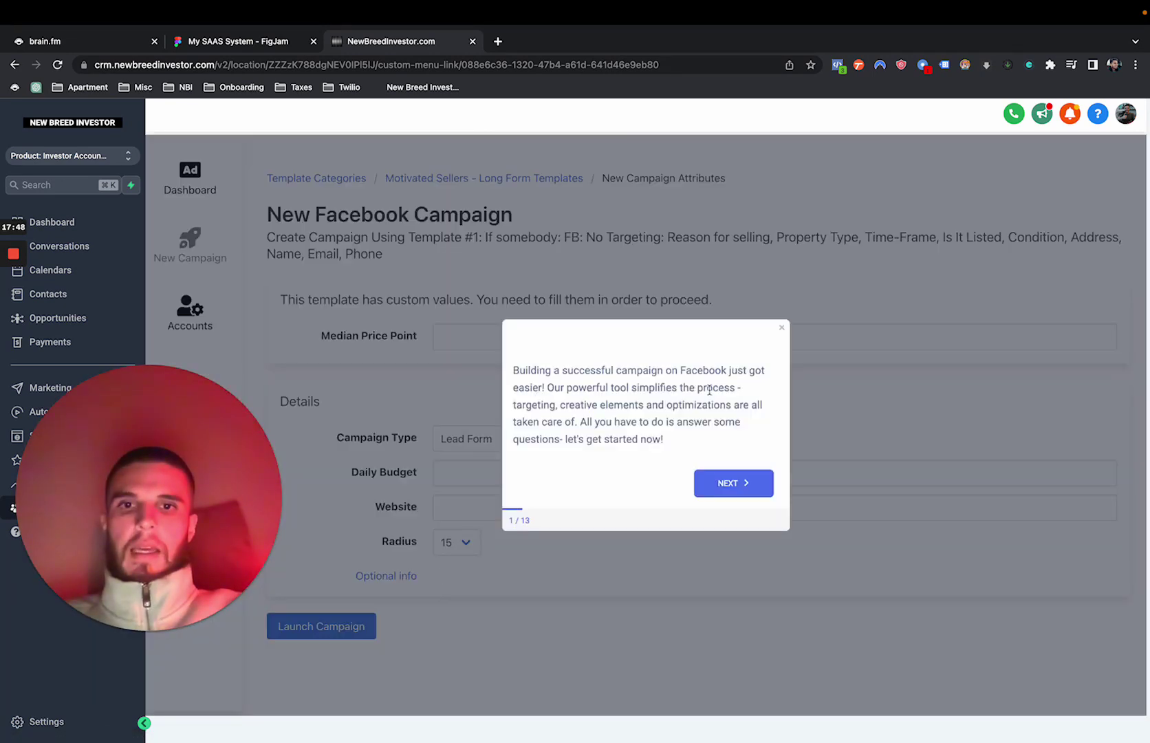
{"action": "left_click", "coordinate": [782, 327]}
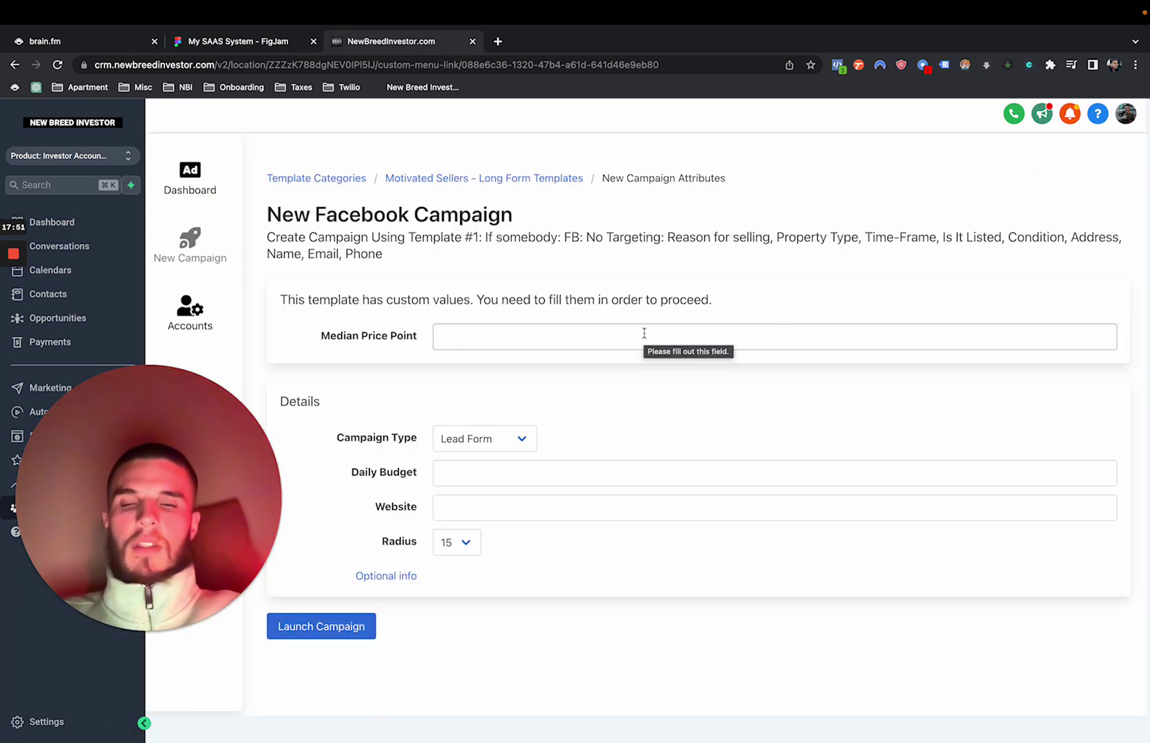
{"action": "left_click", "coordinate": [602, 341]}
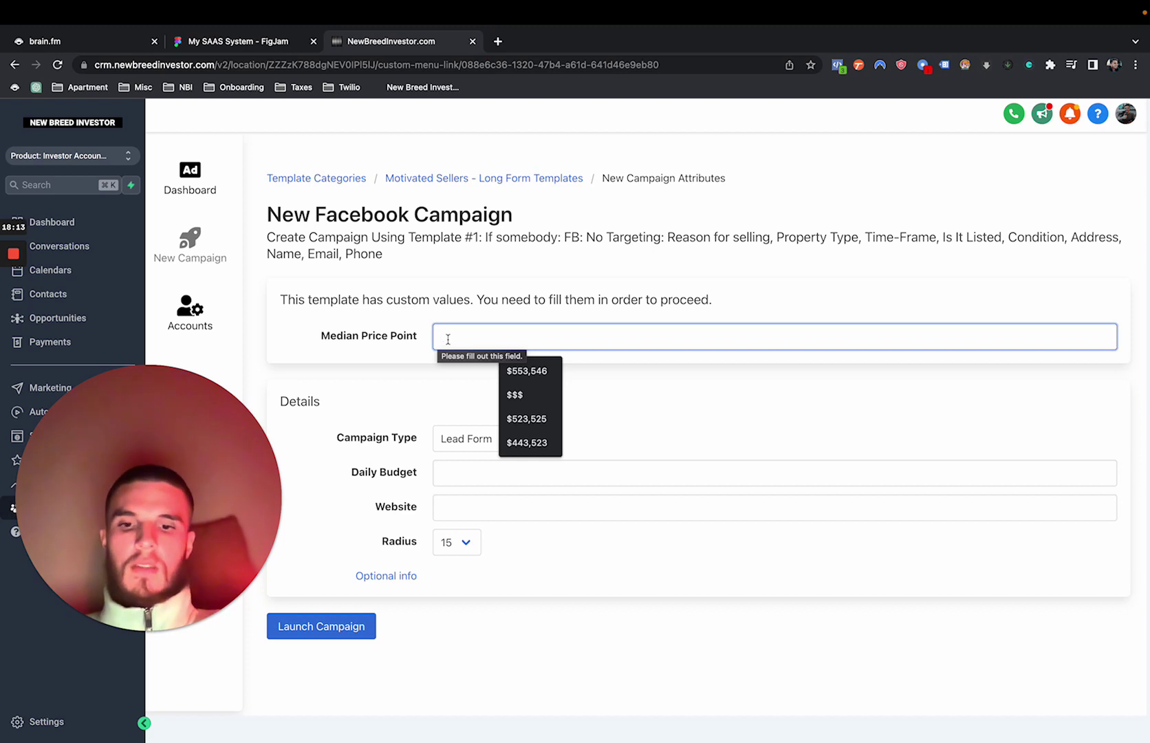
{"action": "type", "text": "$$$"}
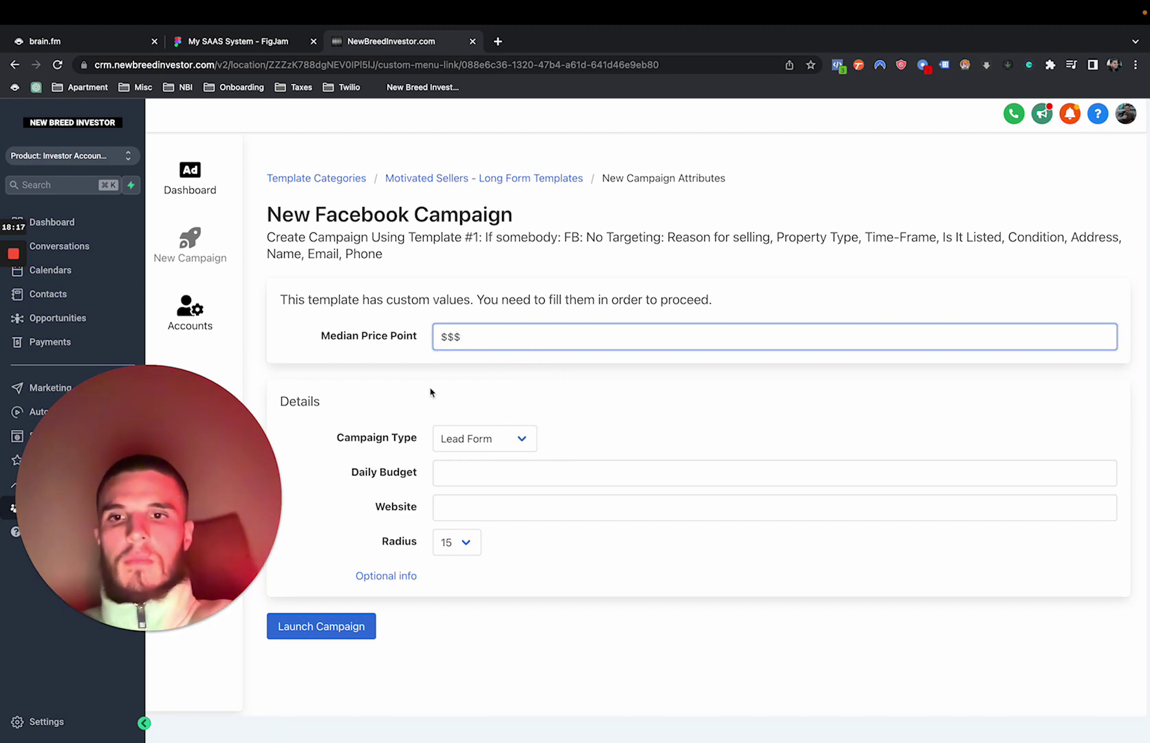
{"action": "scroll", "coordinate": [431, 392], "scroll_direction": "down", "scroll_amount": 1}
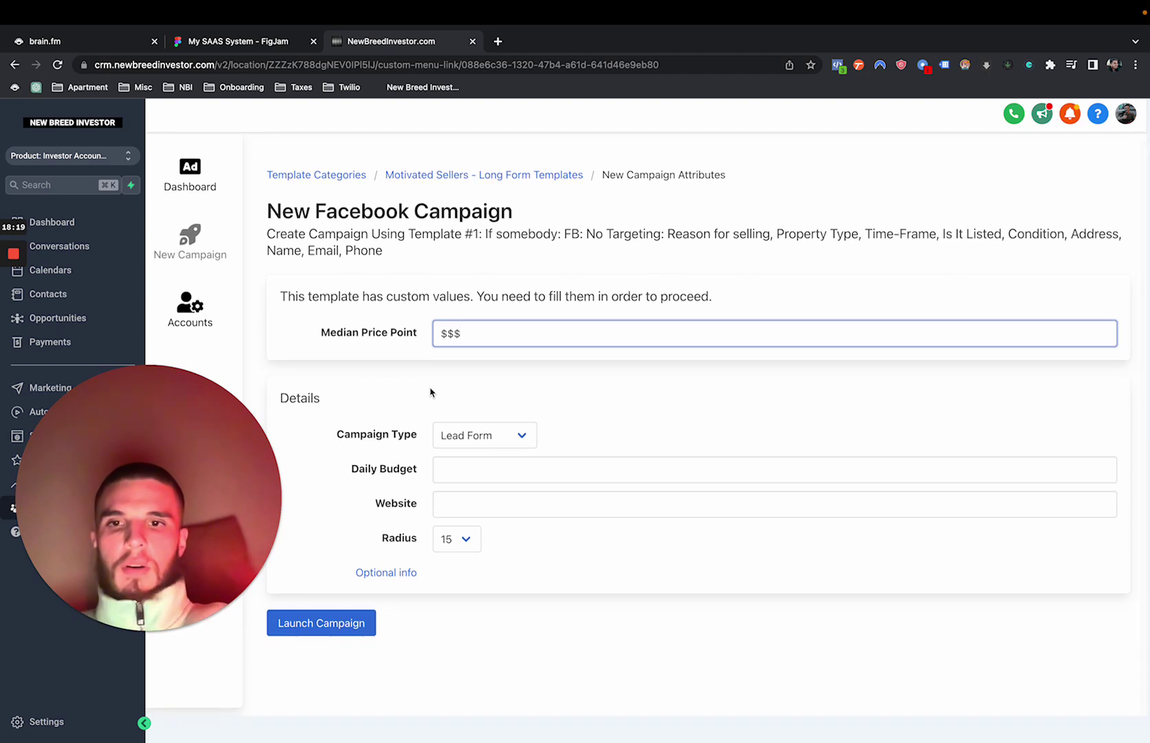
{"action": "left_click", "coordinate": [472, 463]}
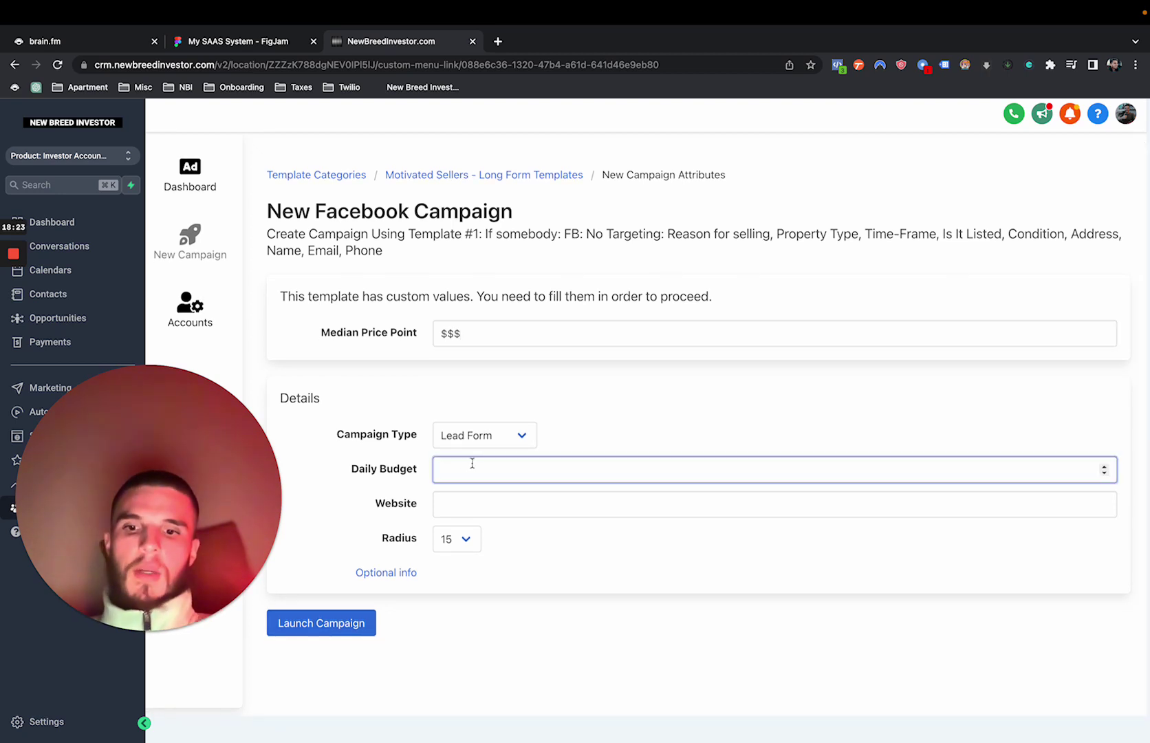
Step: Set the daily budget to 25 and change the campaign radius from 15 to 25
{"action": "type", "text": "25"}
{"action": "left_click", "coordinate": [581, 419]}
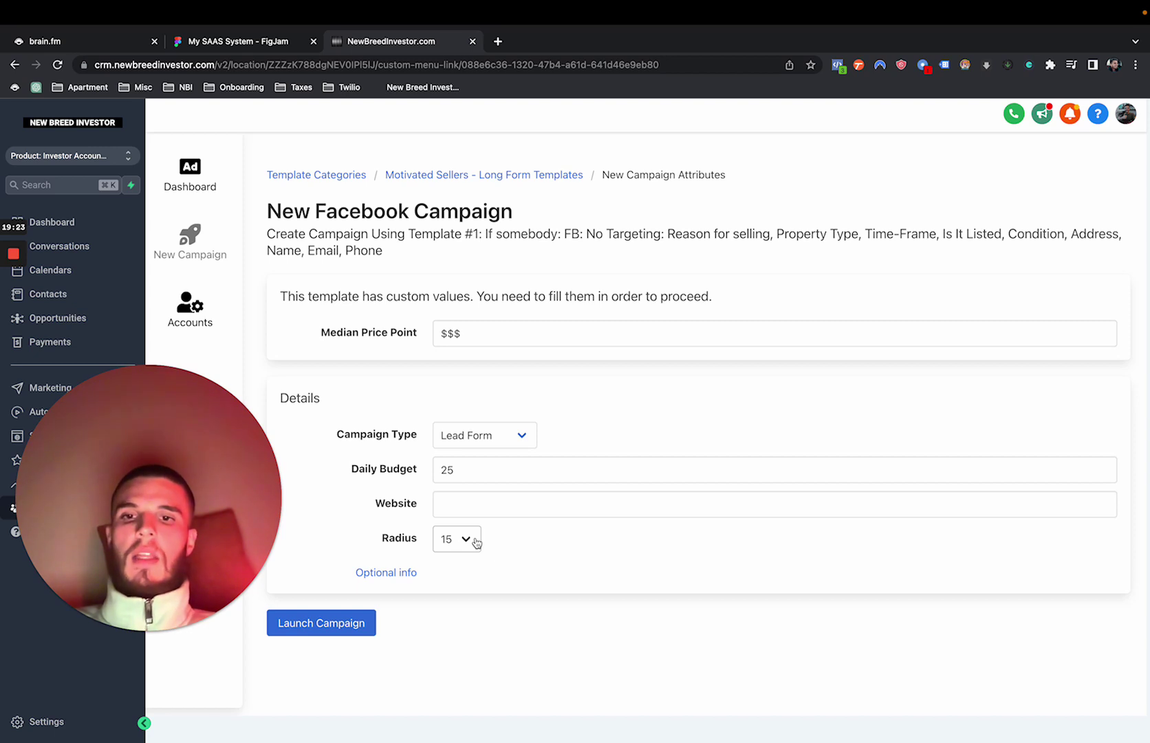
{"action": "left_click", "coordinate": [476, 543]}
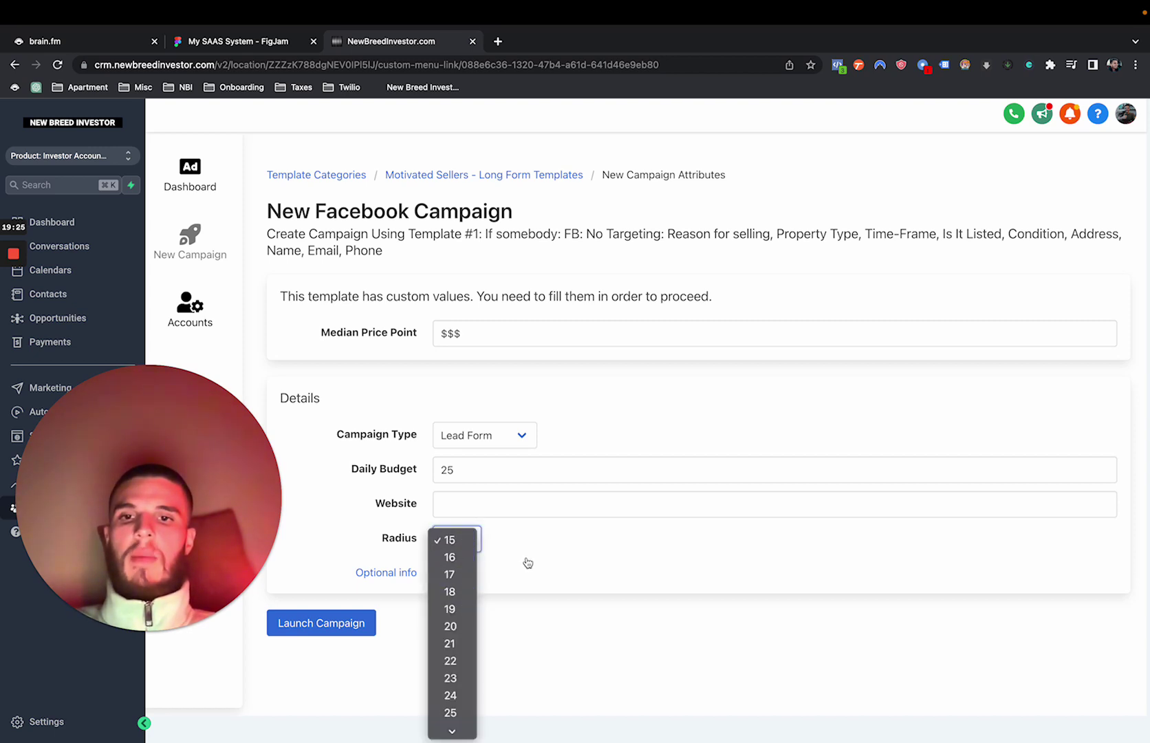
{"action": "left_click", "coordinate": [373, 534]}
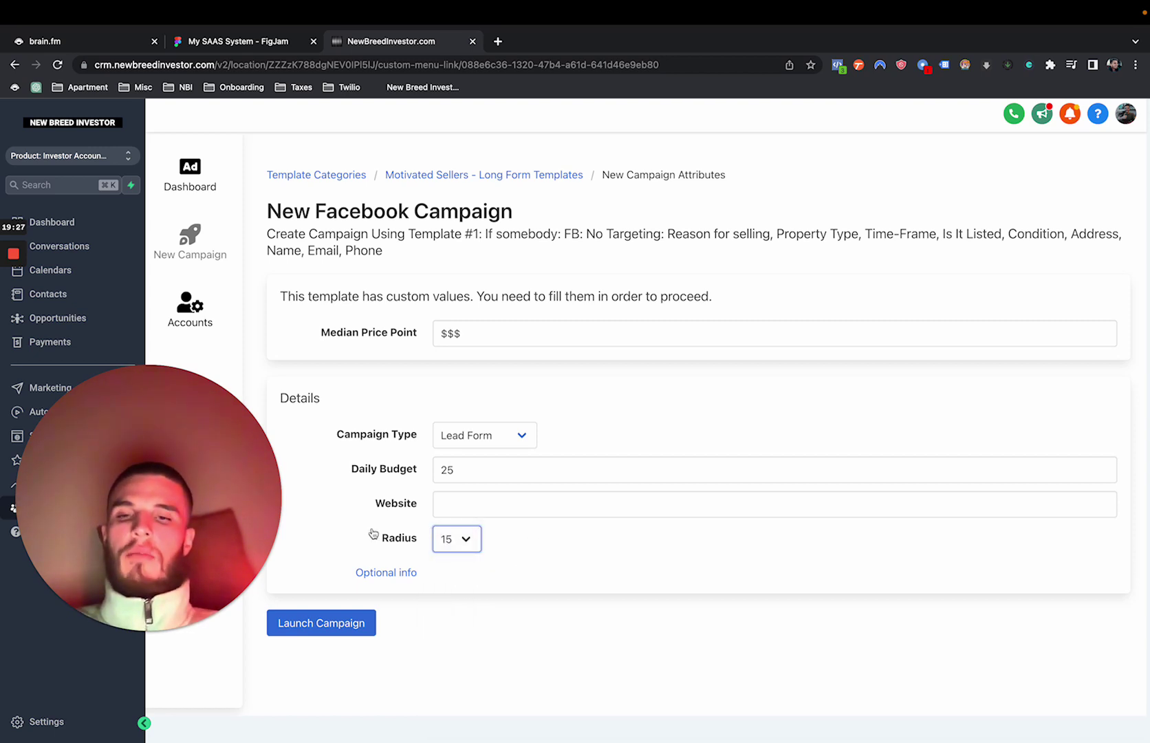
{"action": "left_click", "coordinate": [470, 543]}
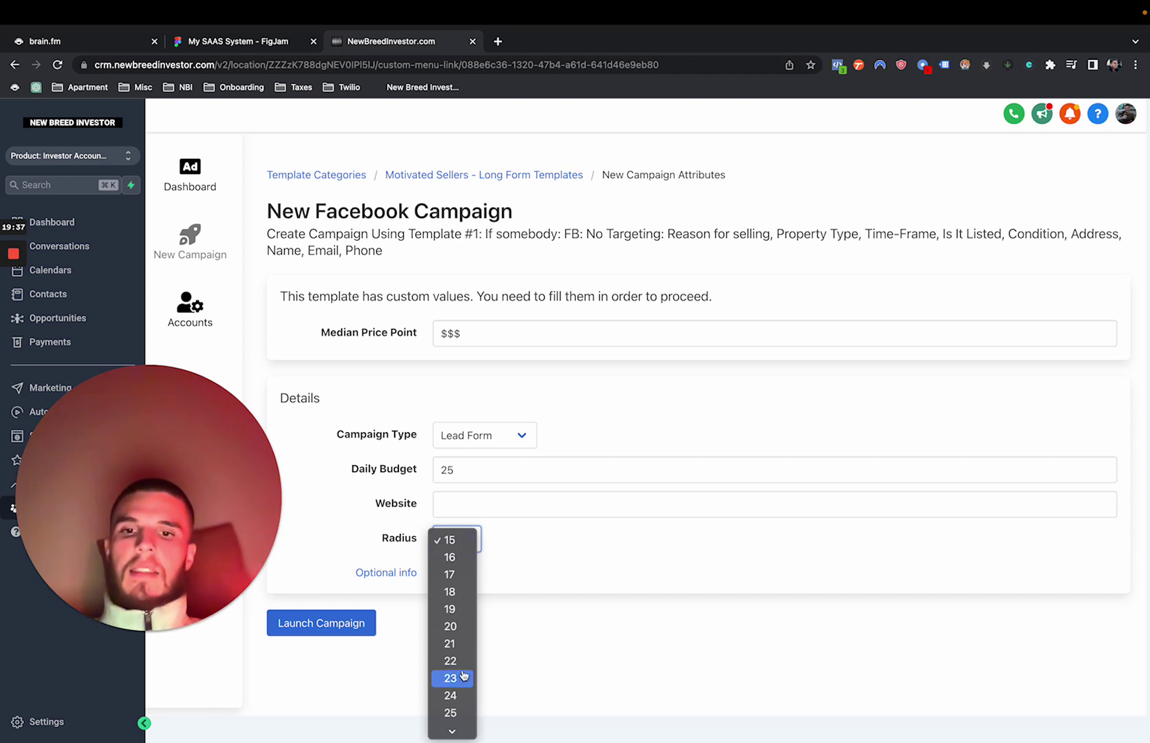
{"action": "left_click", "coordinate": [466, 714]}
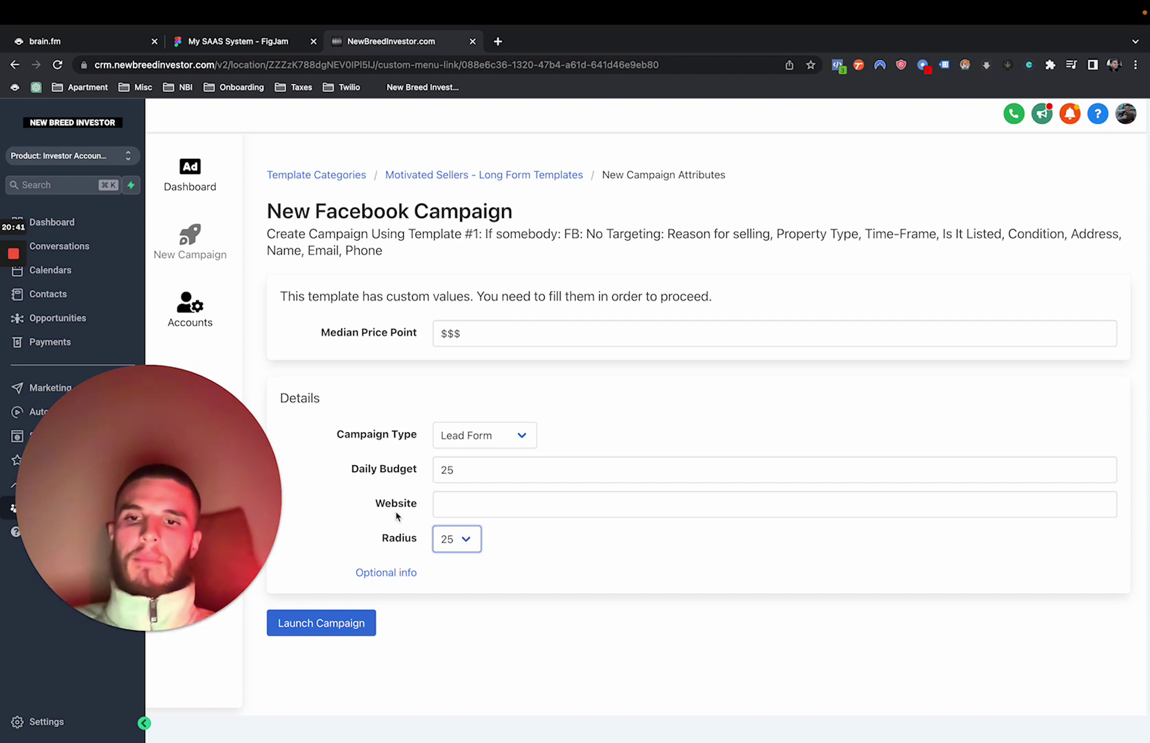
Step: Reveal the optional settings and set Location Targeting to target by Cities
{"action": "left_click", "coordinate": [404, 571]}
{"action": "scroll", "coordinate": [409, 543], "scroll_direction": "down", "scroll_amount": 2}
{"action": "scroll", "coordinate": [409, 544], "scroll_direction": "down", "scroll_amount": 2}
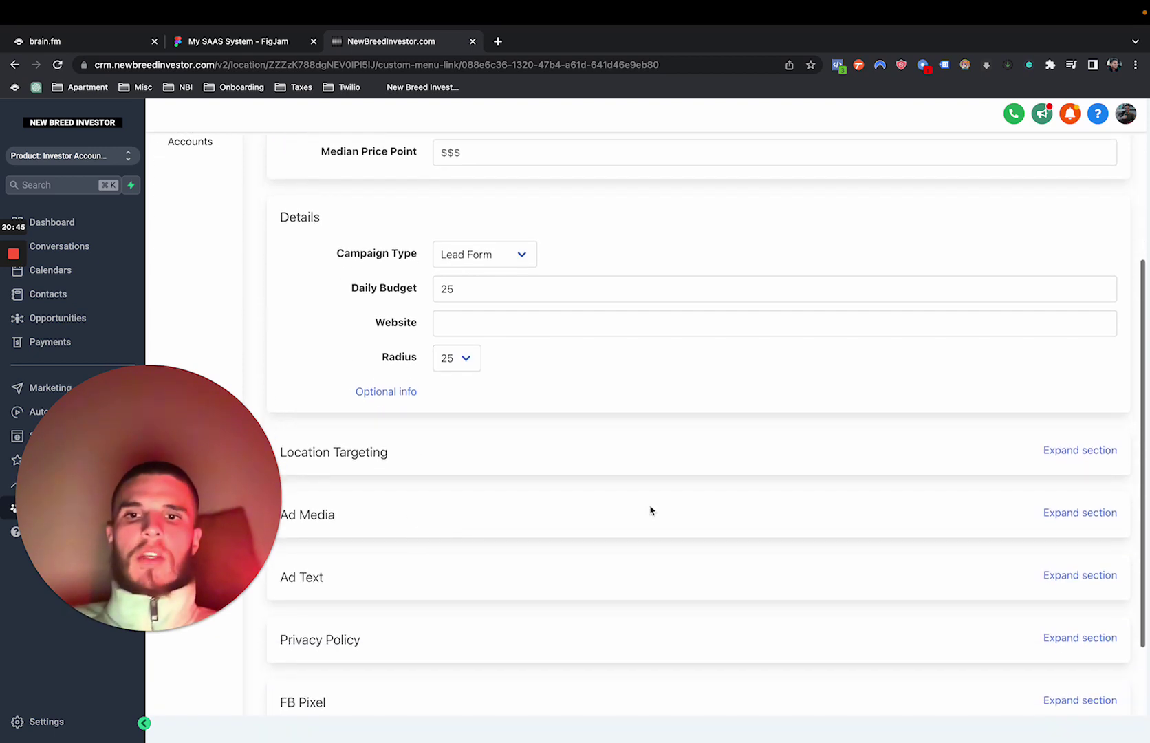
{"action": "left_click", "coordinate": [1063, 453]}
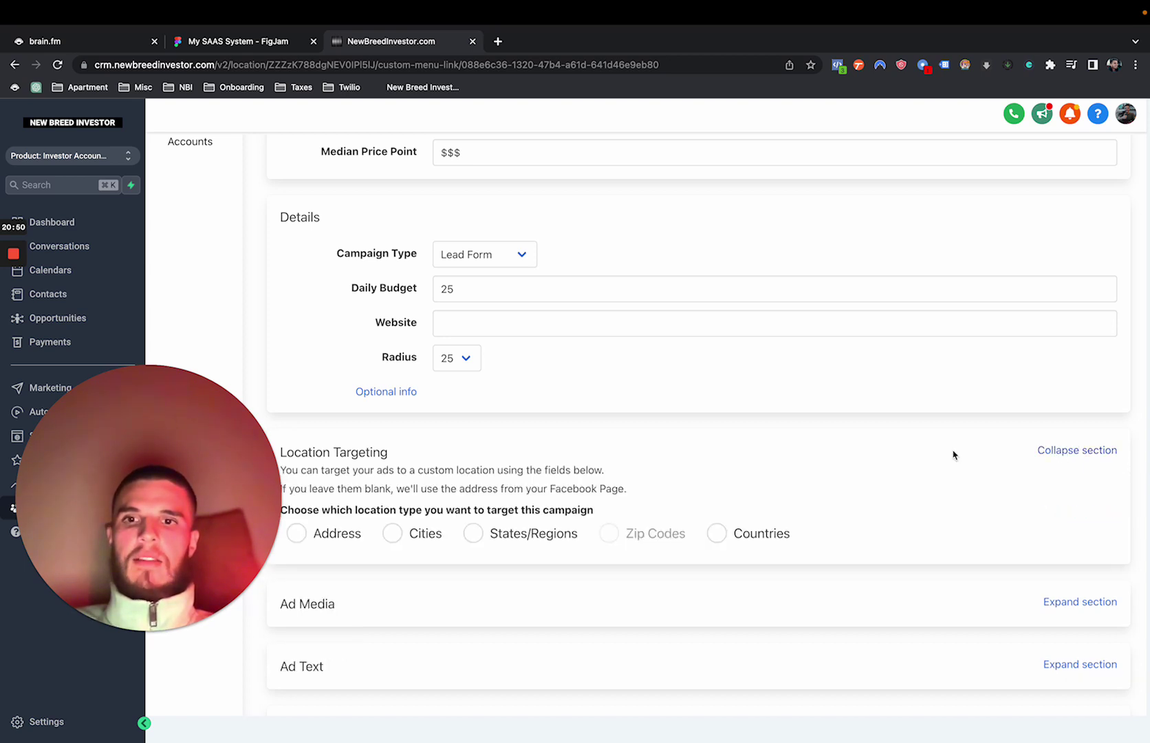
{"action": "left_click", "coordinate": [391, 535]}
Step: Add Austin, Dallas and Fort Worth, Texas as the target cities
{"action": "scroll", "coordinate": [508, 456], "scroll_direction": "down", "scroll_amount": 3}
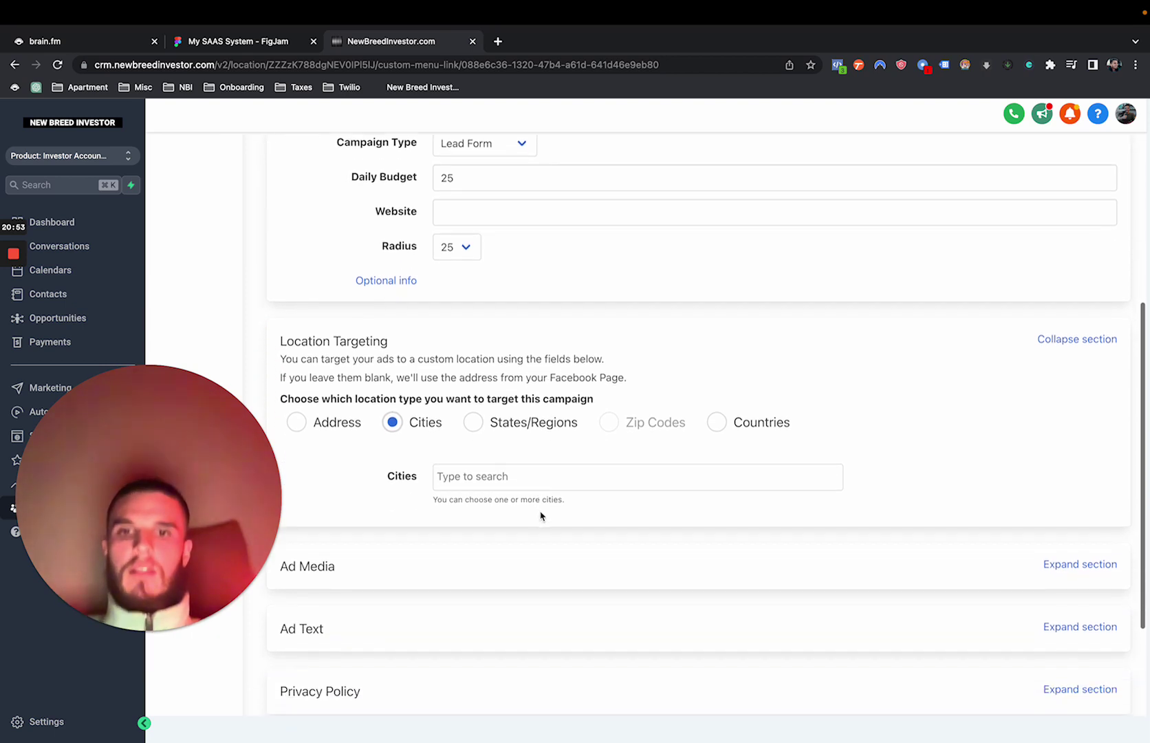
{"action": "left_click", "coordinate": [550, 489]}
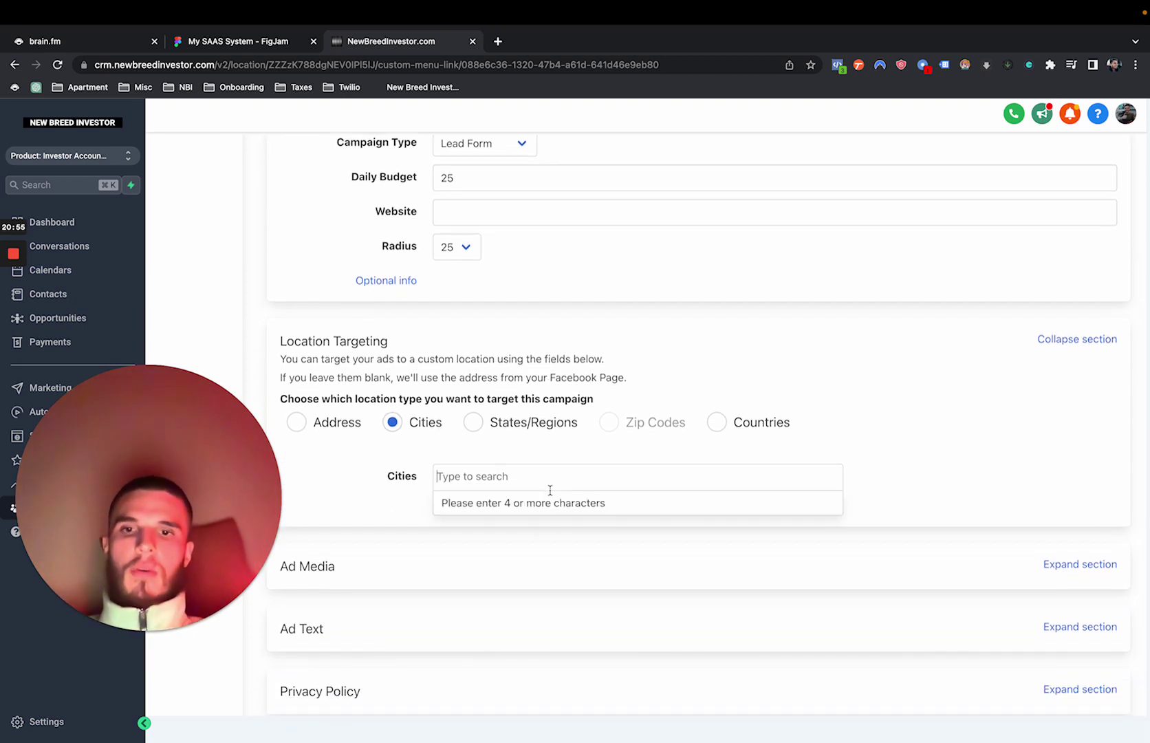
{"action": "type", "text": "austin texas"}
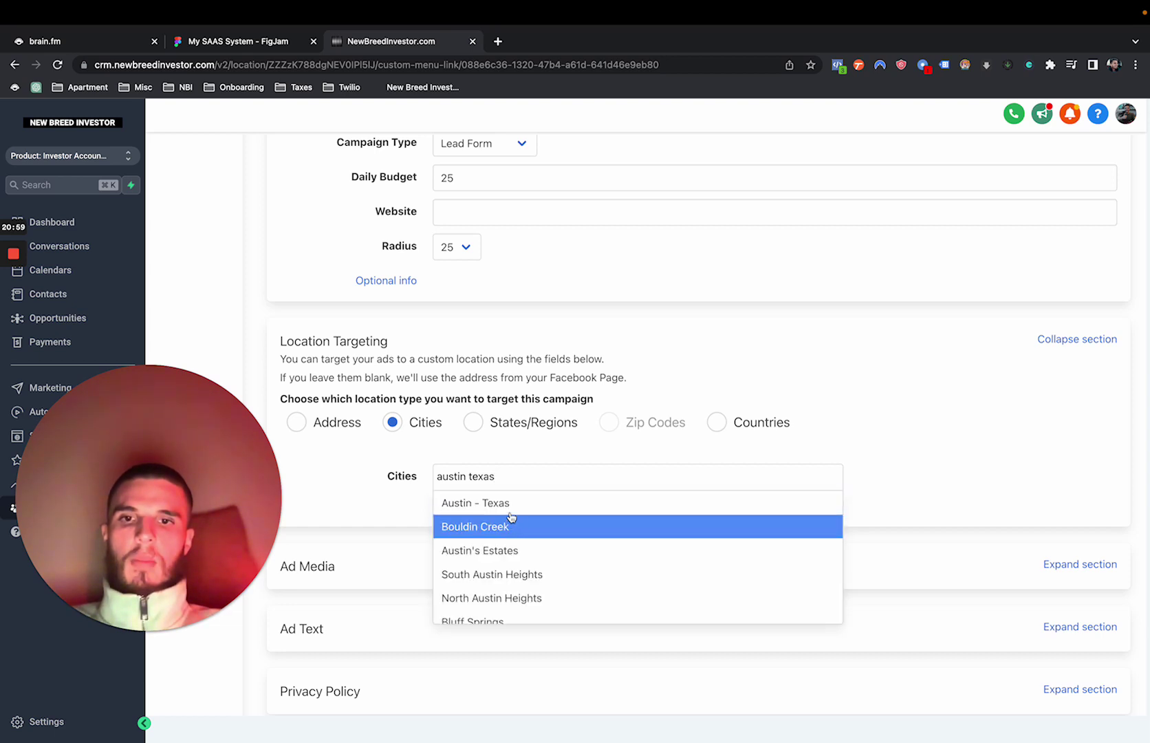
{"action": "left_click", "coordinate": [510, 510]}
{"action": "type", "text": "dallas"}
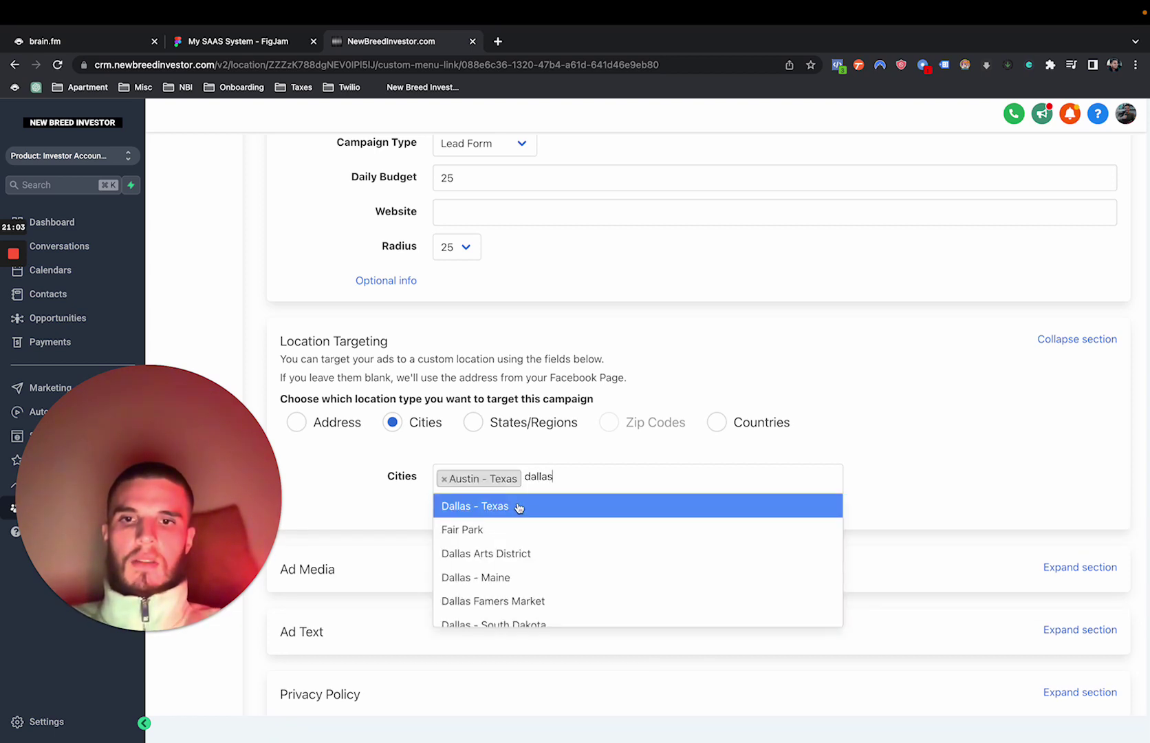
{"action": "left_click", "coordinate": [520, 505]}
{"action": "type", "text": "fort worth"}
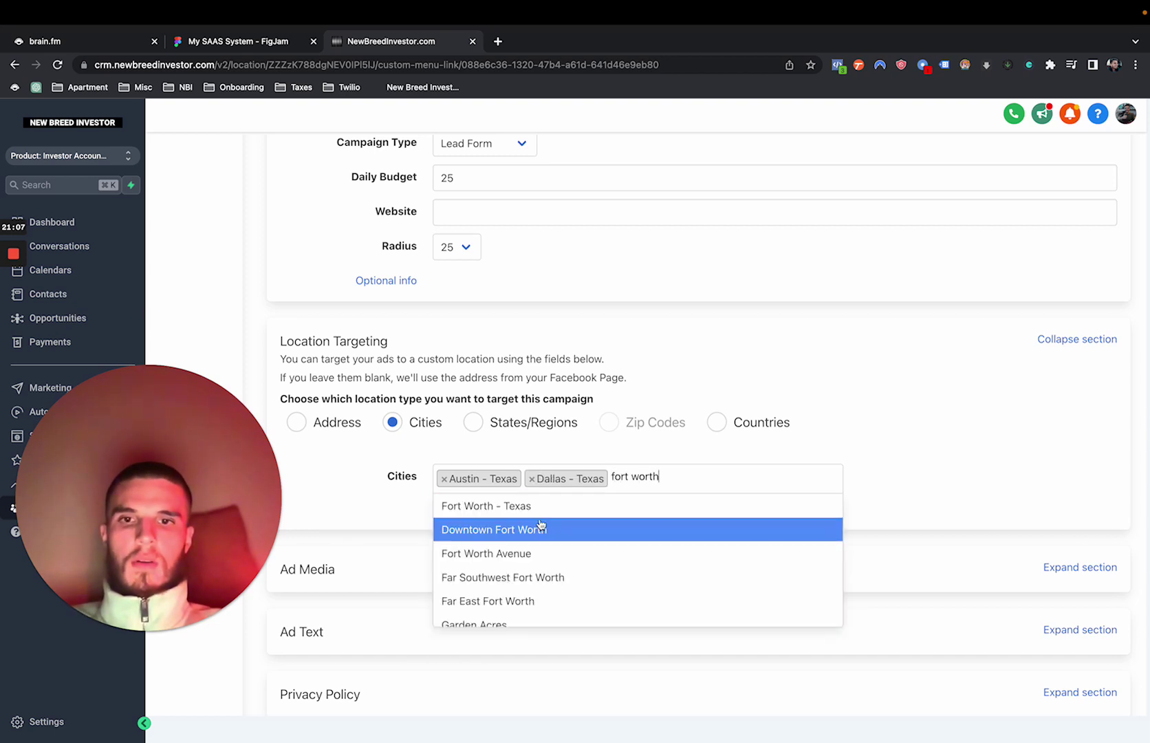
{"action": "left_click", "coordinate": [527, 506]}
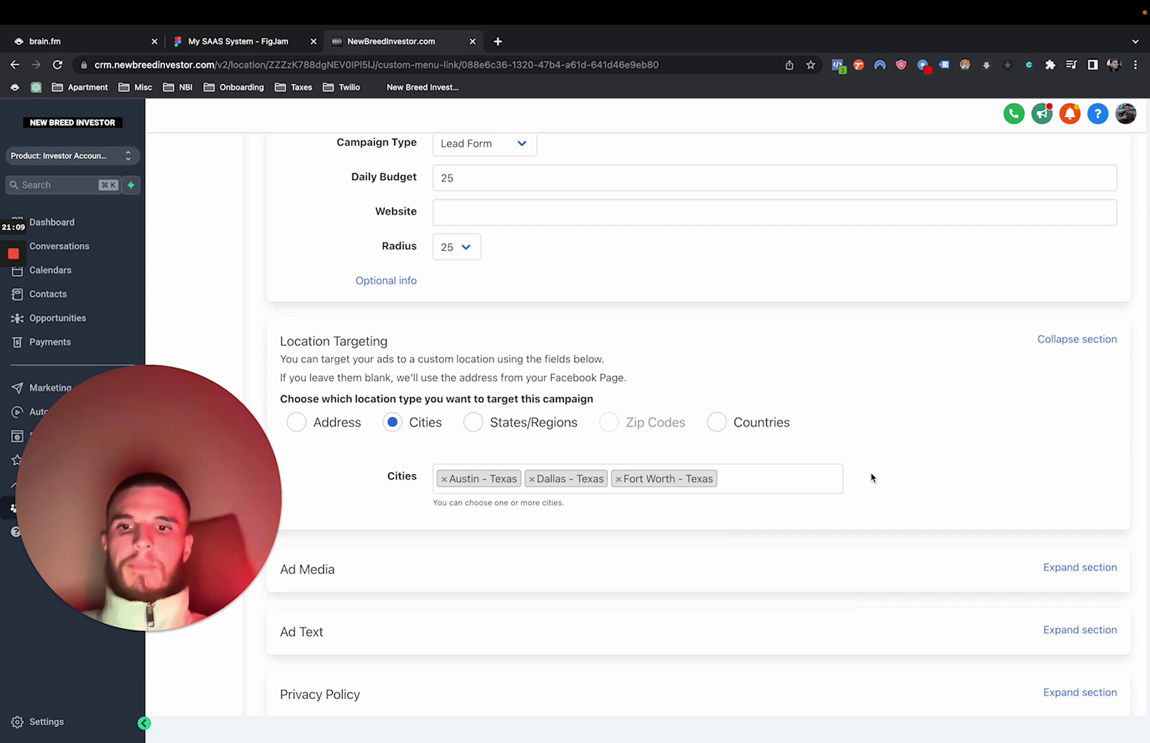
{"action": "scroll", "coordinate": [872, 477], "scroll_direction": "down", "scroll_amount": 3}
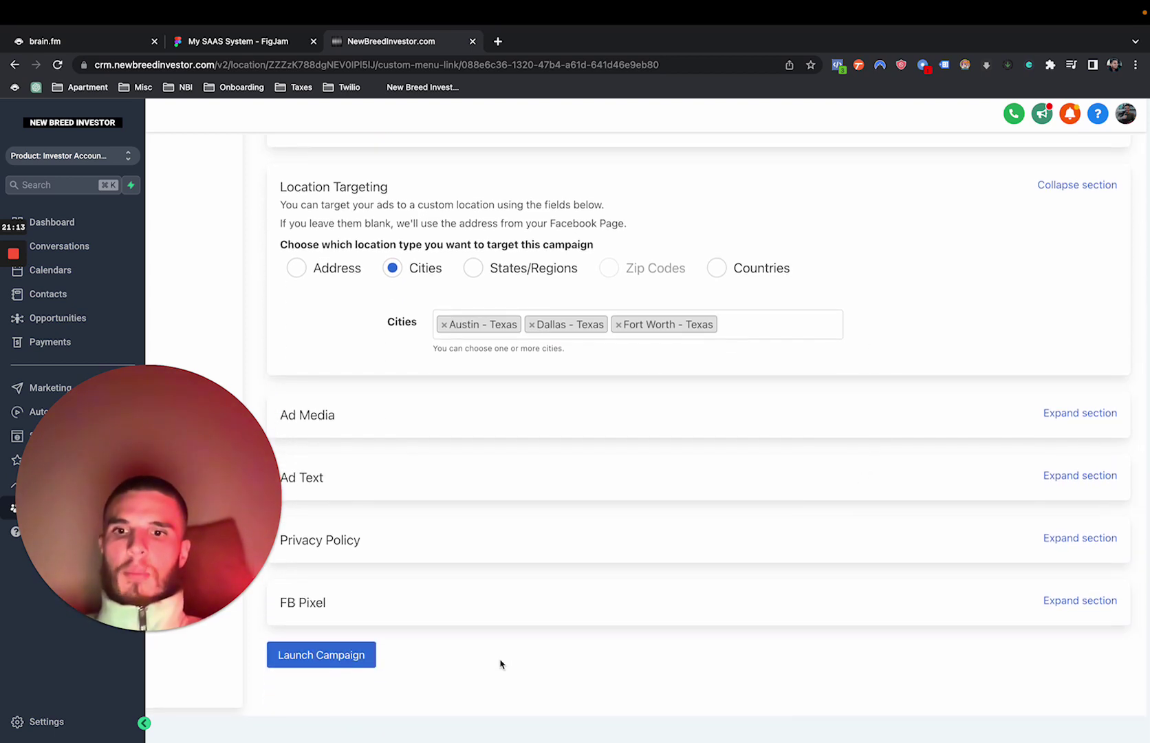
Step: Fill the required Website field with google.com and launch the Facebook campaign
{"action": "left_click", "coordinate": [368, 655]}
{"action": "scroll", "coordinate": [499, 573], "scroll_direction": "up", "scroll_amount": 3}
{"action": "type", "text": "google"}
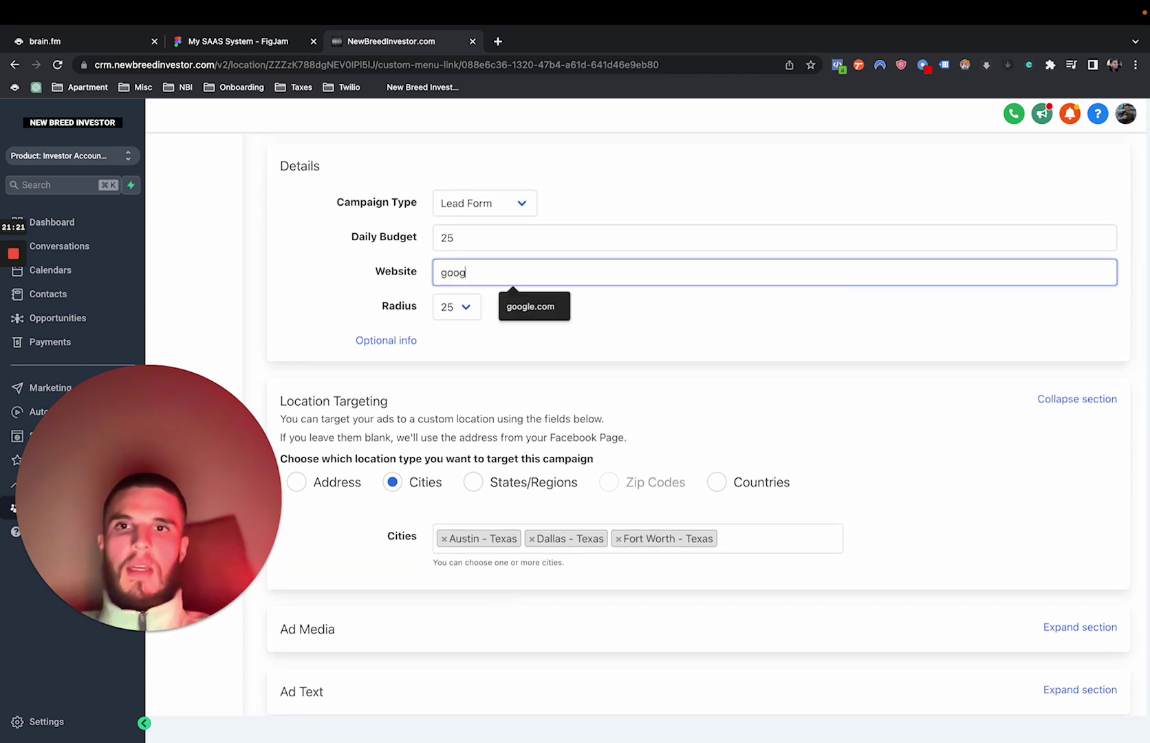
{"action": "left_click", "coordinate": [531, 306]}
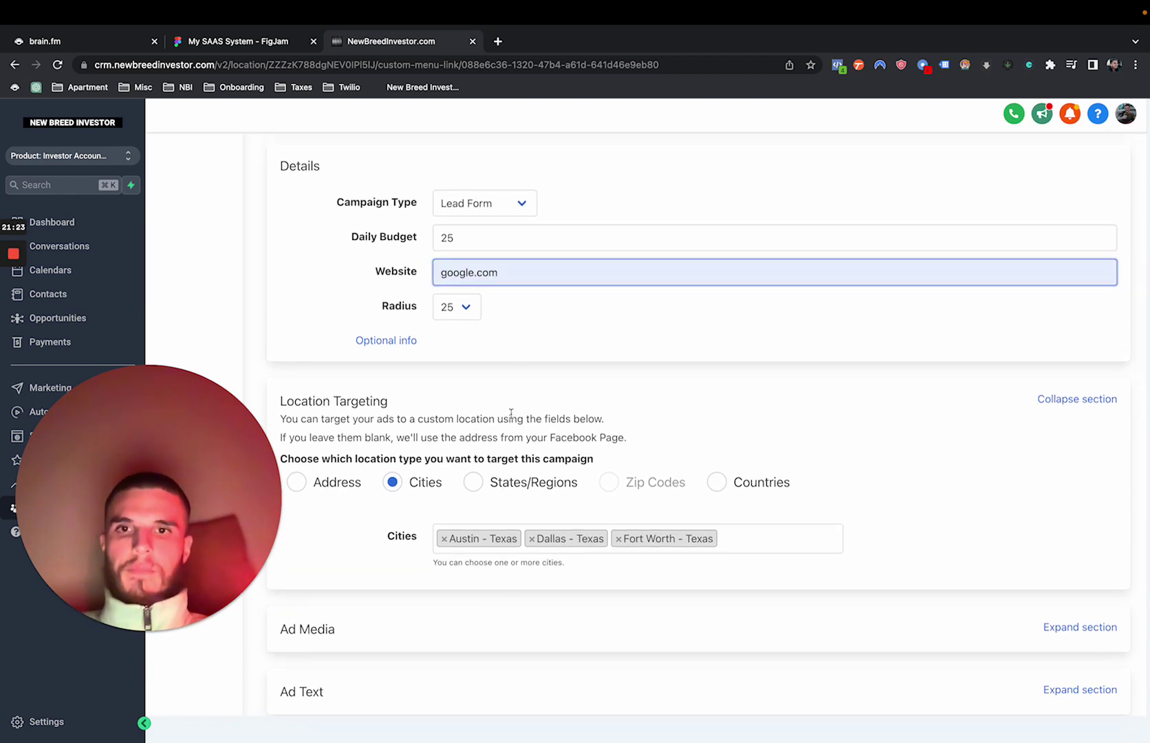
{"action": "scroll", "coordinate": [512, 413], "scroll_direction": "down", "scroll_amount": 4}
{"action": "left_click", "coordinate": [356, 665]}
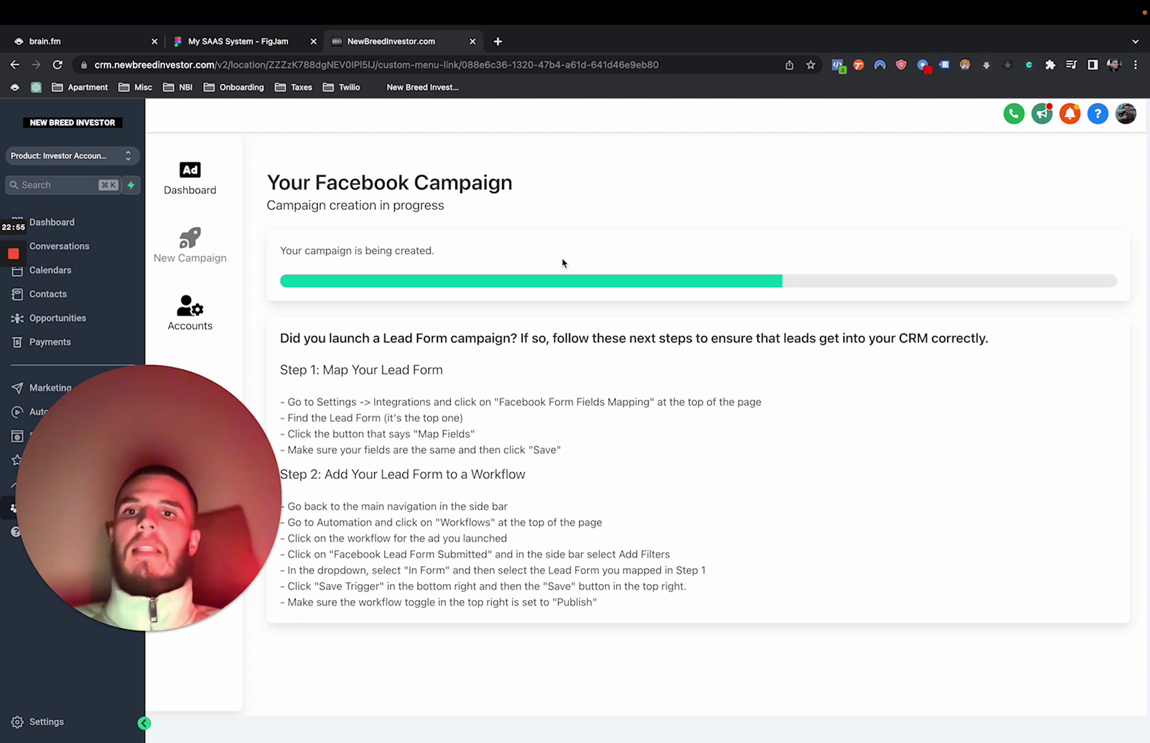
Step: Switch to the 'My SAAS System' FigJam flowchart while the CRM campaign is still being created
{"action": "left_click", "coordinate": [242, 40]}
{"action": "scroll", "coordinate": [429, 248], "scroll_direction": "down", "scroll_amount": 5}
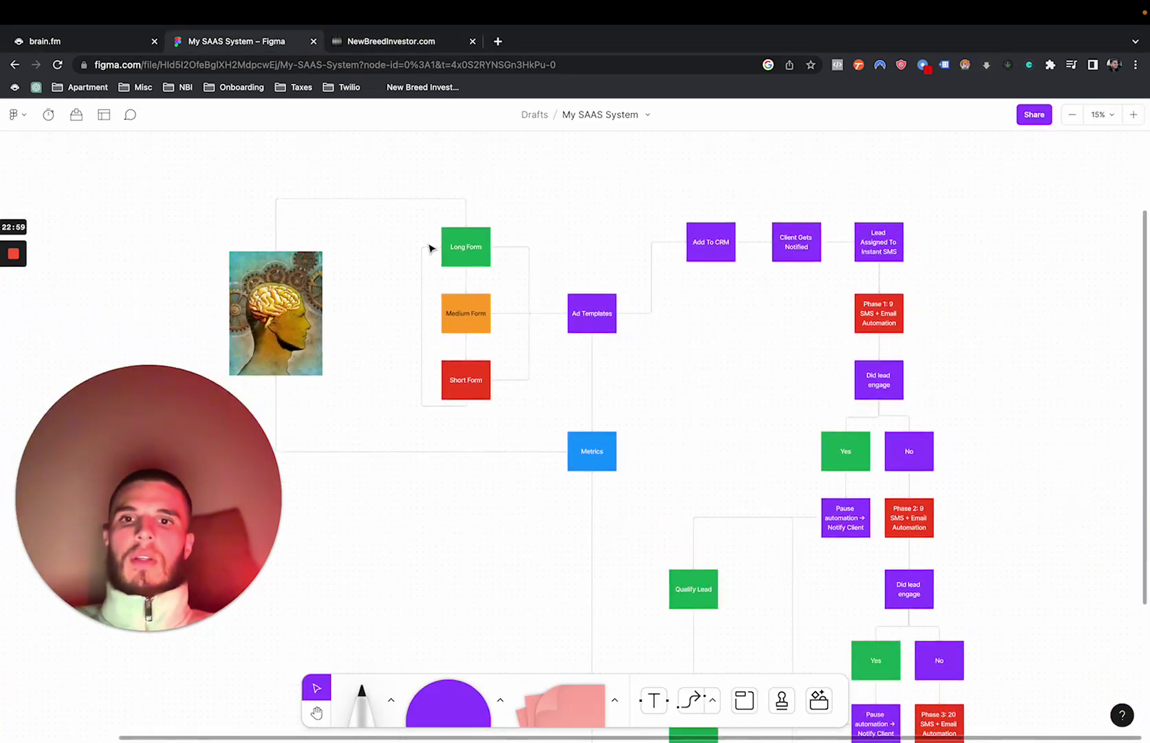
{"action": "scroll", "coordinate": [459, 268], "scroll_direction": "up", "scroll_amount": 3}
{"action": "left_click", "coordinate": [476, 248]}
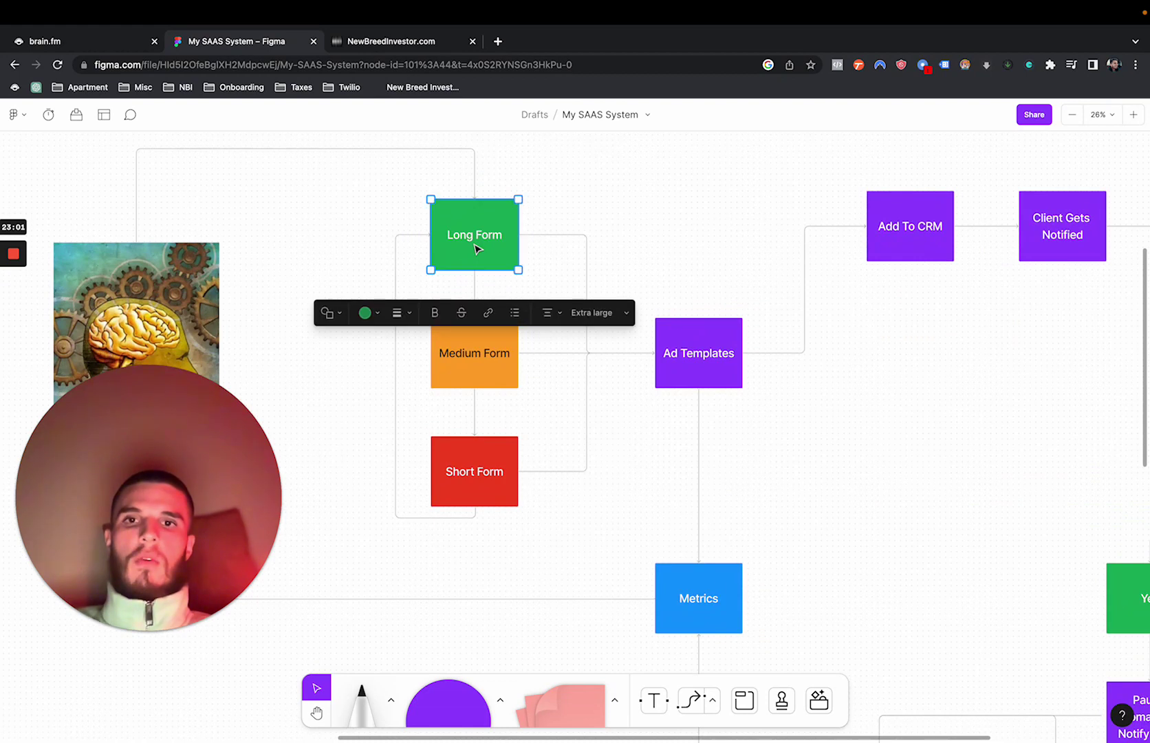
{"action": "scroll", "coordinate": [640, 347], "scroll_direction": "right", "scroll_amount": 3}
{"action": "scroll", "coordinate": [640, 347], "scroll_direction": "right", "scroll_amount": 5}
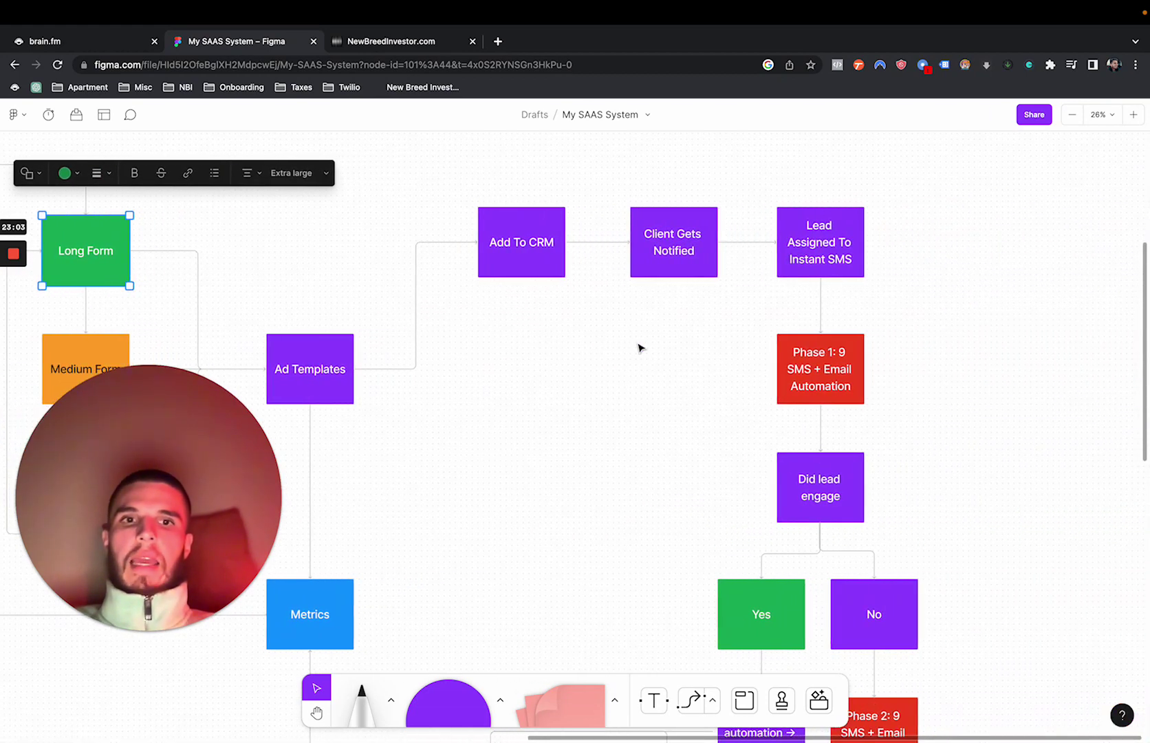
{"action": "scroll", "coordinate": [568, 376], "scroll_direction": "left", "scroll_amount": 2}
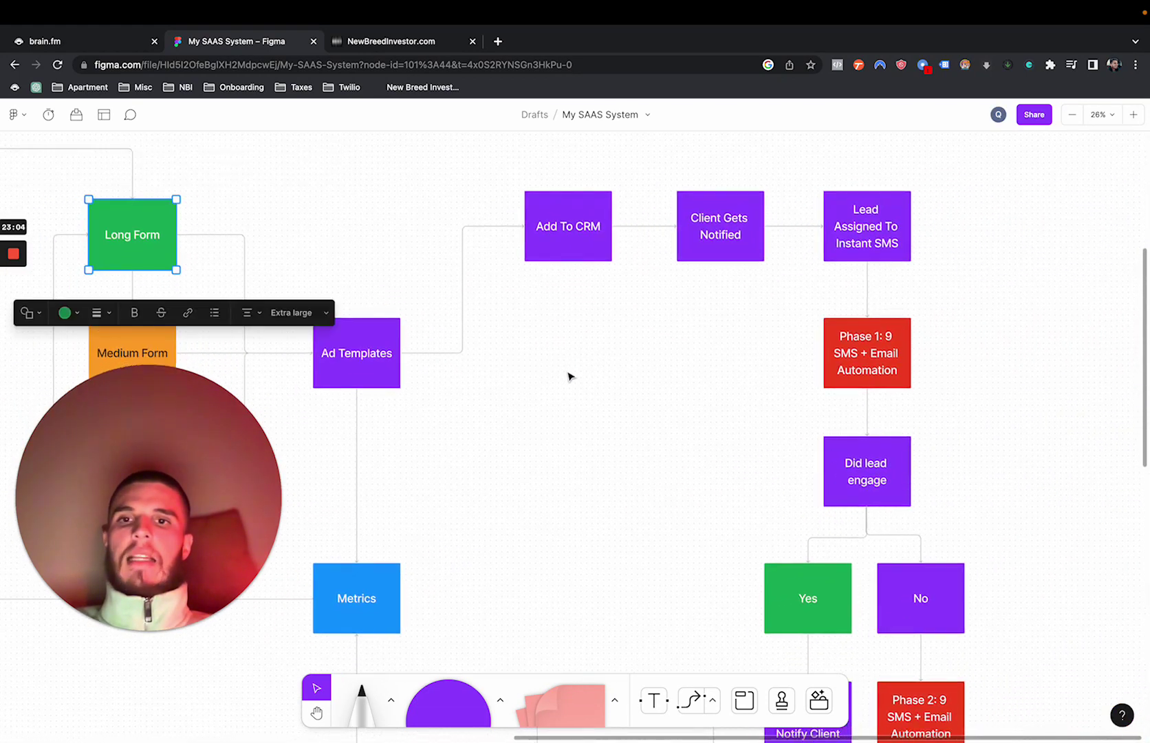
{"action": "left_click", "coordinate": [383, 251]}
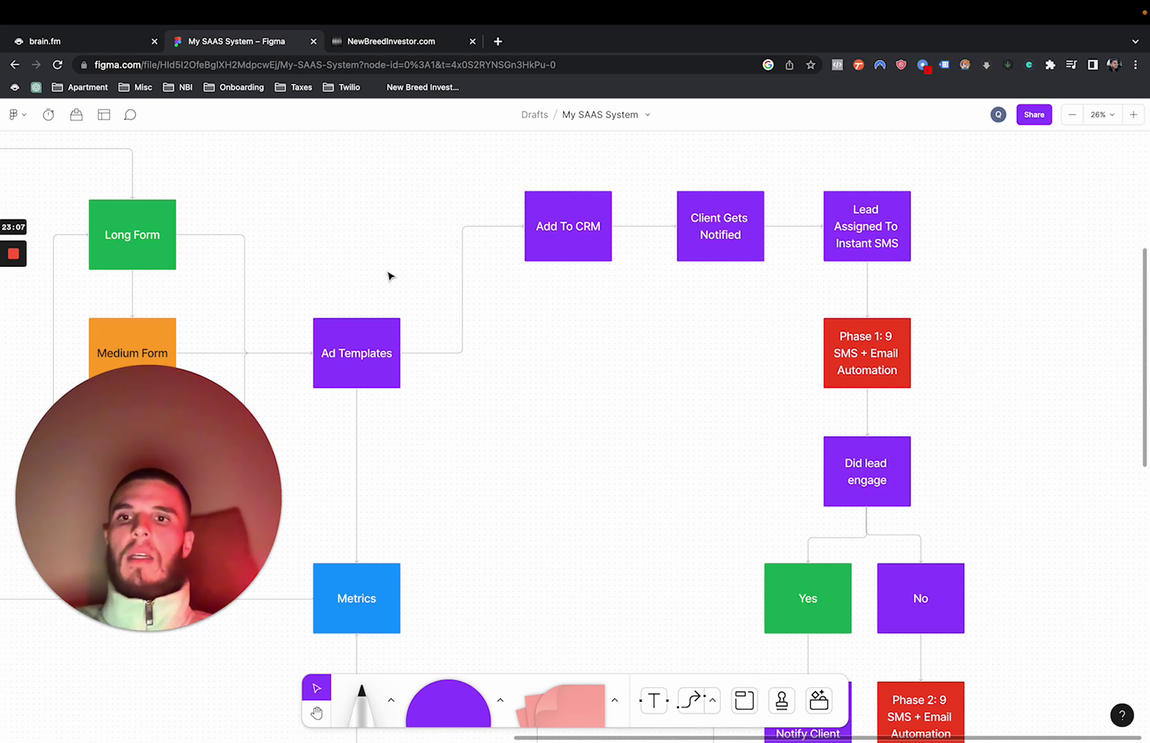
{"action": "left_click", "coordinate": [561, 252]}
{"action": "left_click", "coordinate": [735, 246]}
{"action": "left_click", "coordinate": [867, 245]}
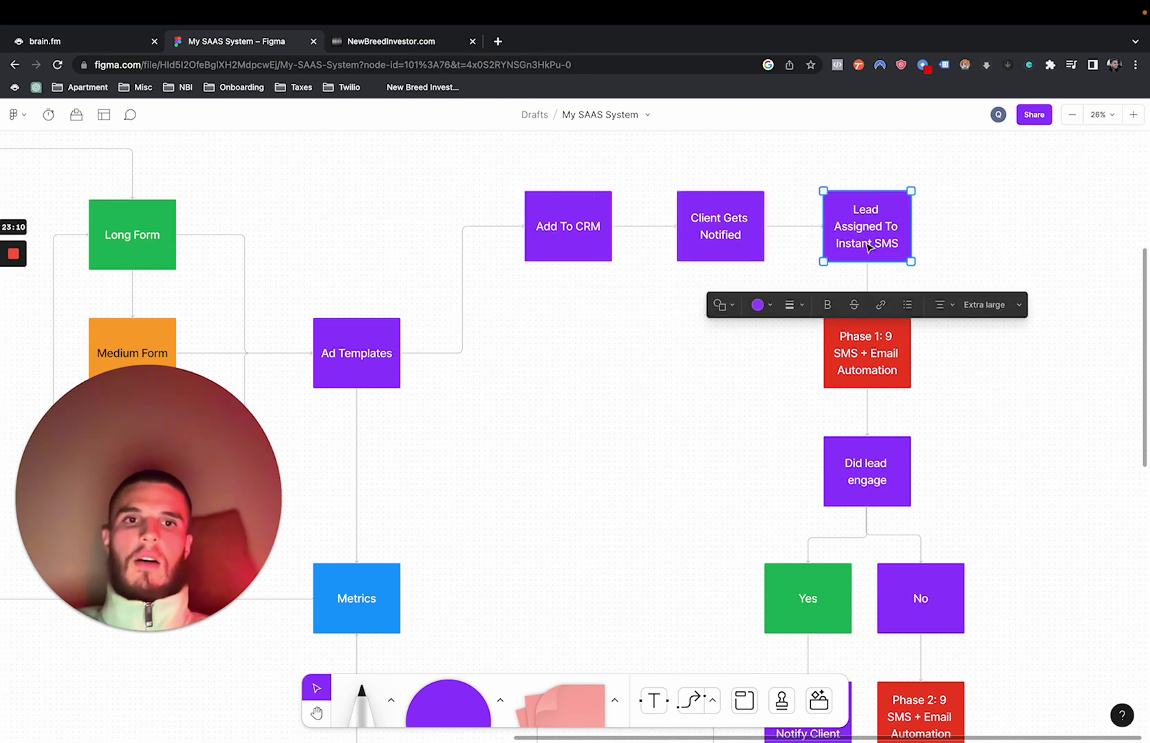
{"action": "left_click", "coordinate": [868, 348]}
{"action": "left_click", "coordinate": [874, 471]}
{"action": "left_click", "coordinate": [912, 570]}
{"action": "scroll", "coordinate": [810, 546], "scroll_direction": "down", "scroll_amount": 3}
{"action": "scroll", "coordinate": [811, 545], "scroll_direction": "down", "scroll_amount": 3}
{"action": "left_click", "coordinate": [891, 408]}
{"action": "left_click", "coordinate": [901, 494]}
{"action": "scroll", "coordinate": [677, 494], "scroll_direction": "down", "scroll_amount": 5}
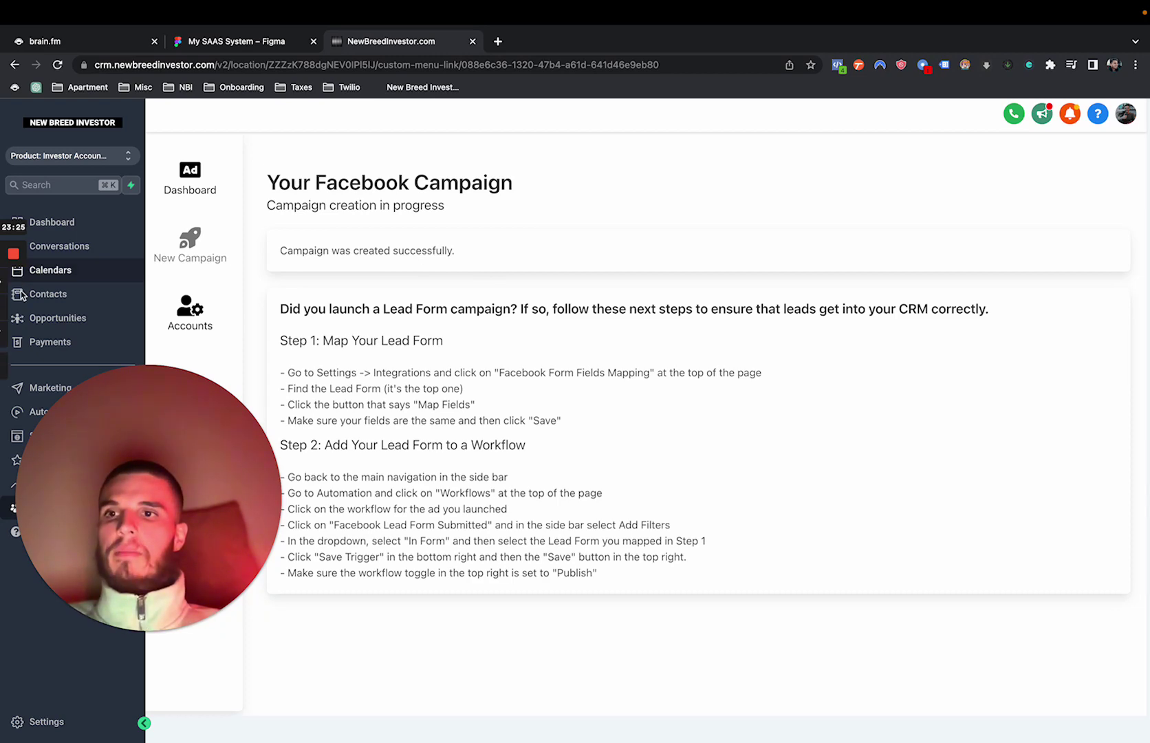
Step: Check the campaign status, now showing Ad 1 for Insta Cash Offers as Processing
{"action": "left_click", "coordinate": [12, 309]}
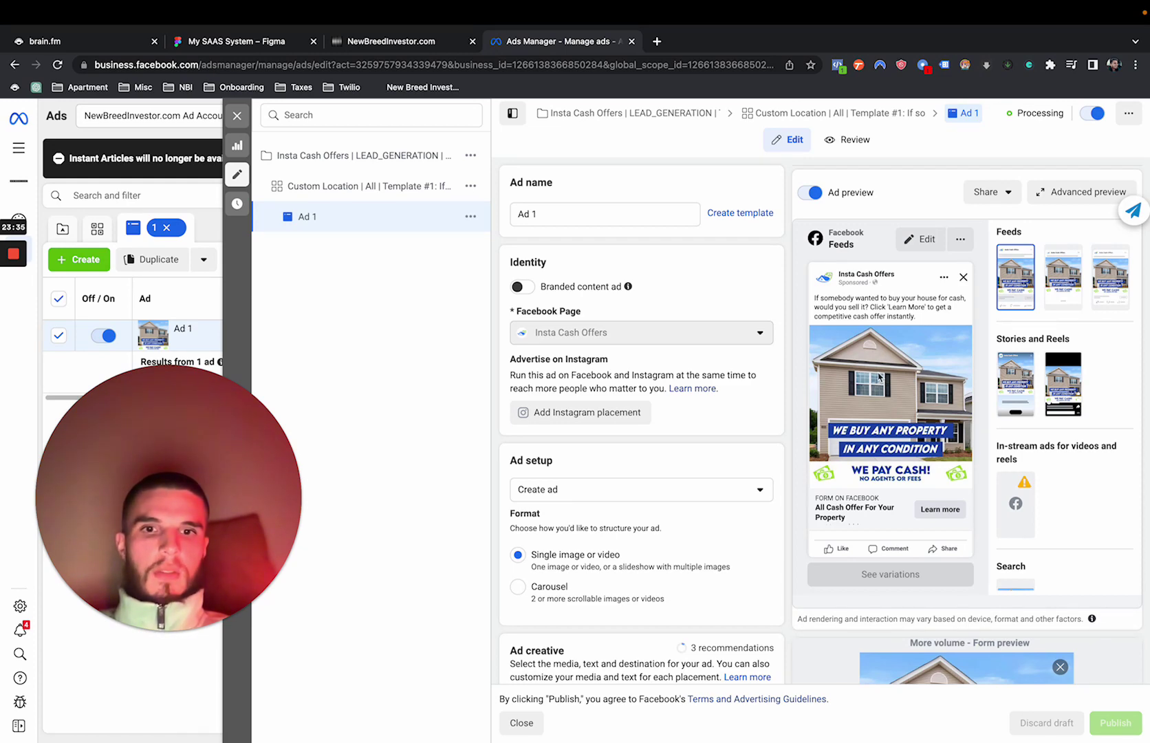
Step: Open the Custom Location ad set and view its Austin, Dallas and Fort Worth +25mi locations
{"action": "left_click", "coordinate": [351, 189]}
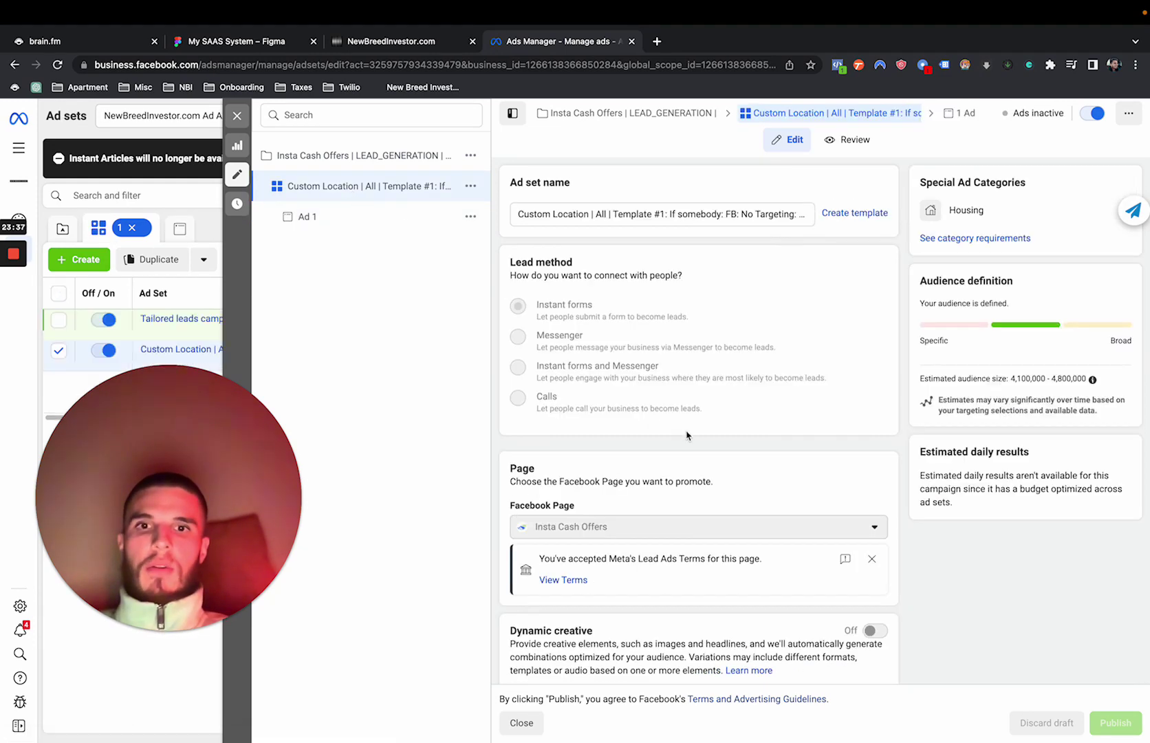
{"action": "scroll", "coordinate": [686, 435], "scroll_direction": "down", "scroll_amount": 20}
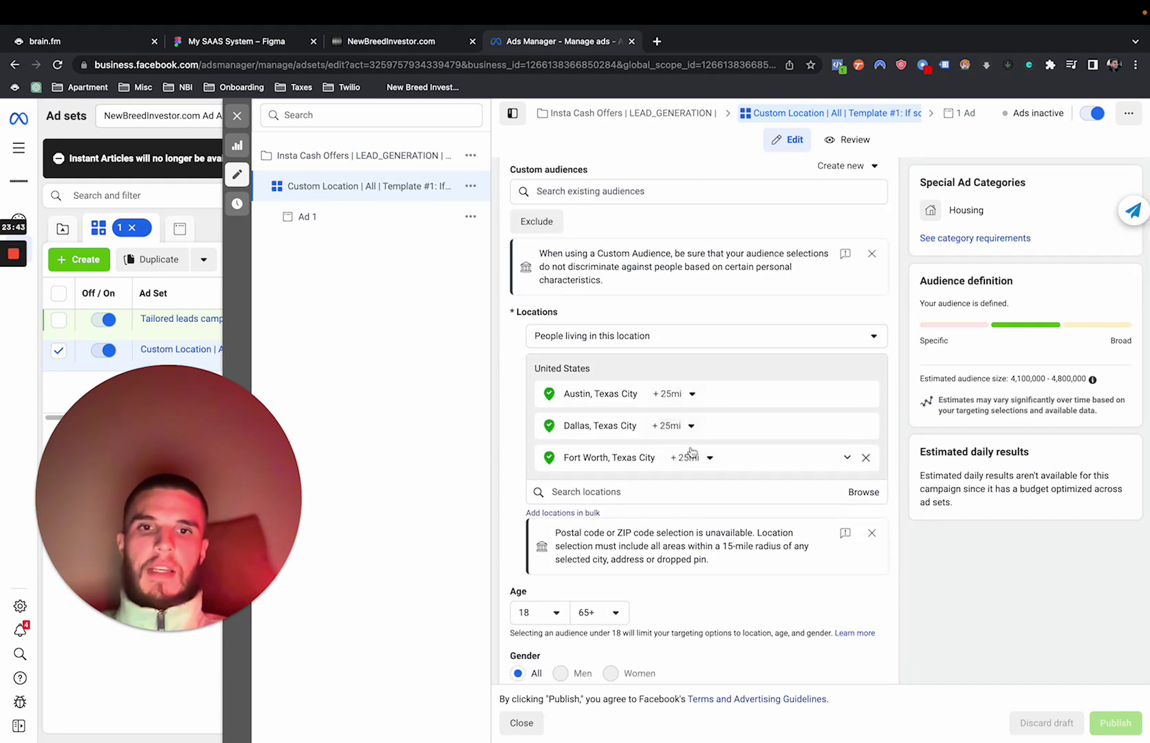
Step: Open Ad 1 and scroll through its lead form preview questions
{"action": "left_click", "coordinate": [308, 218]}
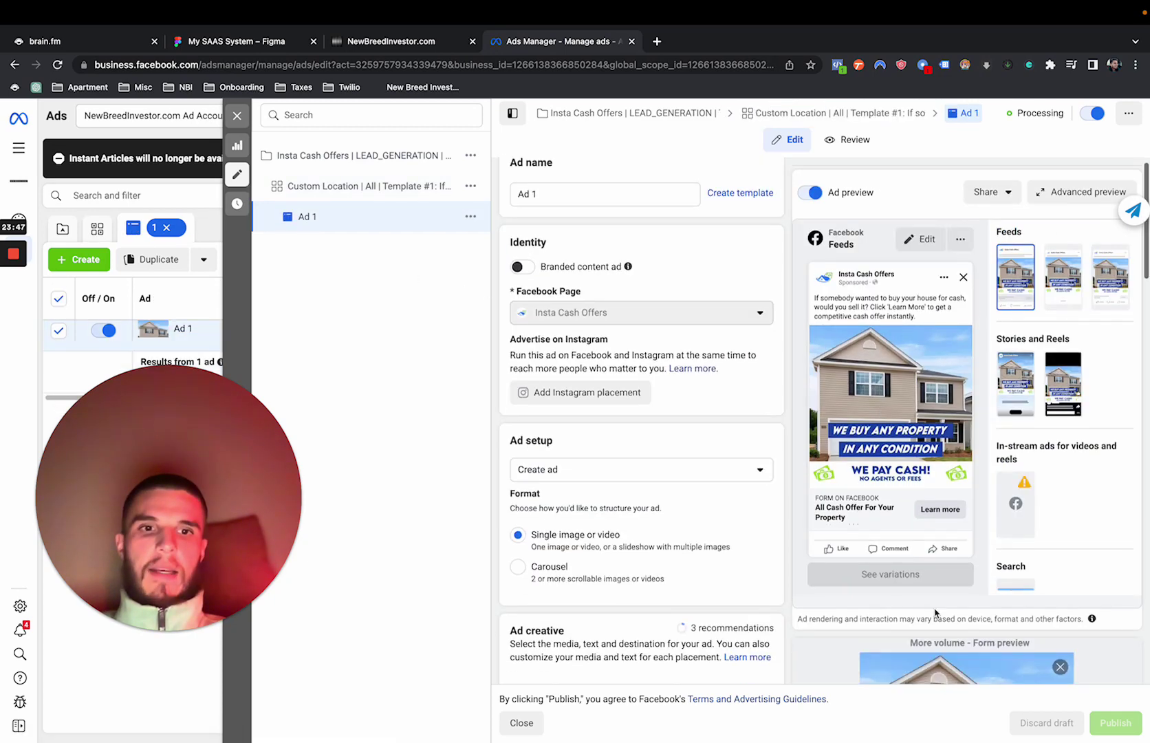
{"action": "scroll", "coordinate": [936, 613], "scroll_direction": "down", "scroll_amount": 2}
{"action": "scroll", "coordinate": [936, 612], "scroll_direction": "down", "scroll_amount": 15}
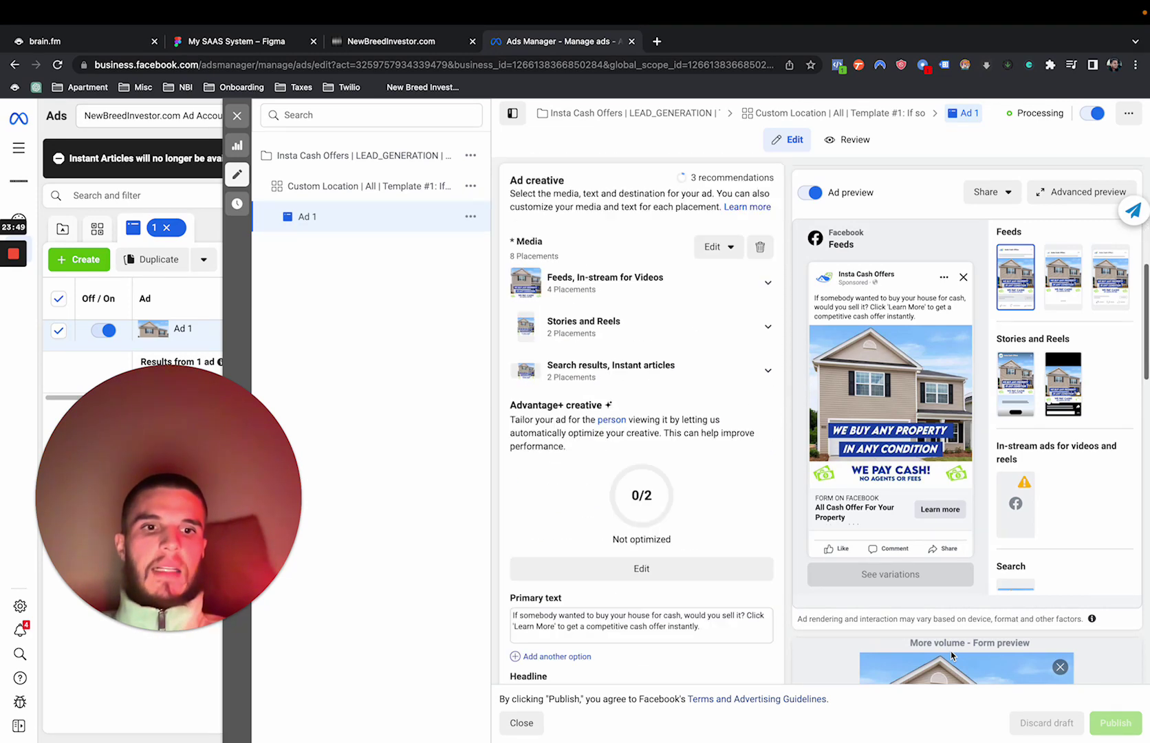
{"action": "scroll", "coordinate": [951, 656], "scroll_direction": "down", "scroll_amount": 10}
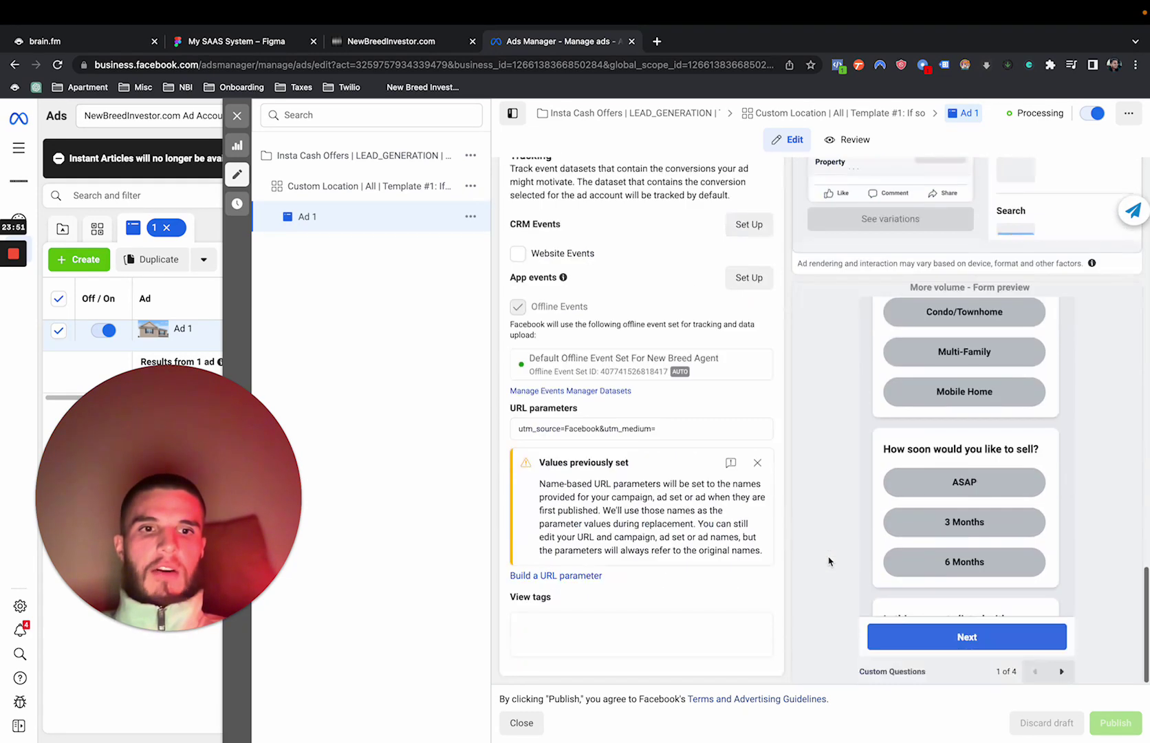
{"action": "scroll", "coordinate": [900, 561], "scroll_direction": "up", "scroll_amount": 5}
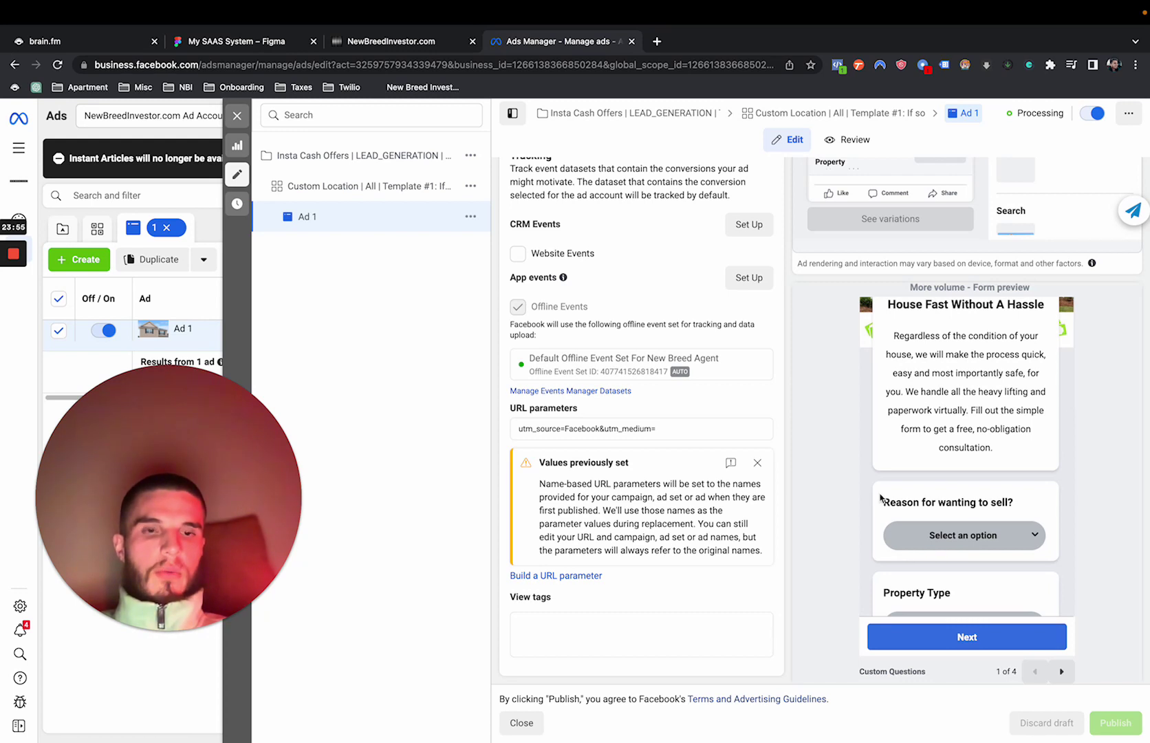
{"action": "scroll", "coordinate": [881, 497], "scroll_direction": "down", "scroll_amount": 2}
{"action": "scroll", "coordinate": [880, 496], "scroll_direction": "down", "scroll_amount": 2}
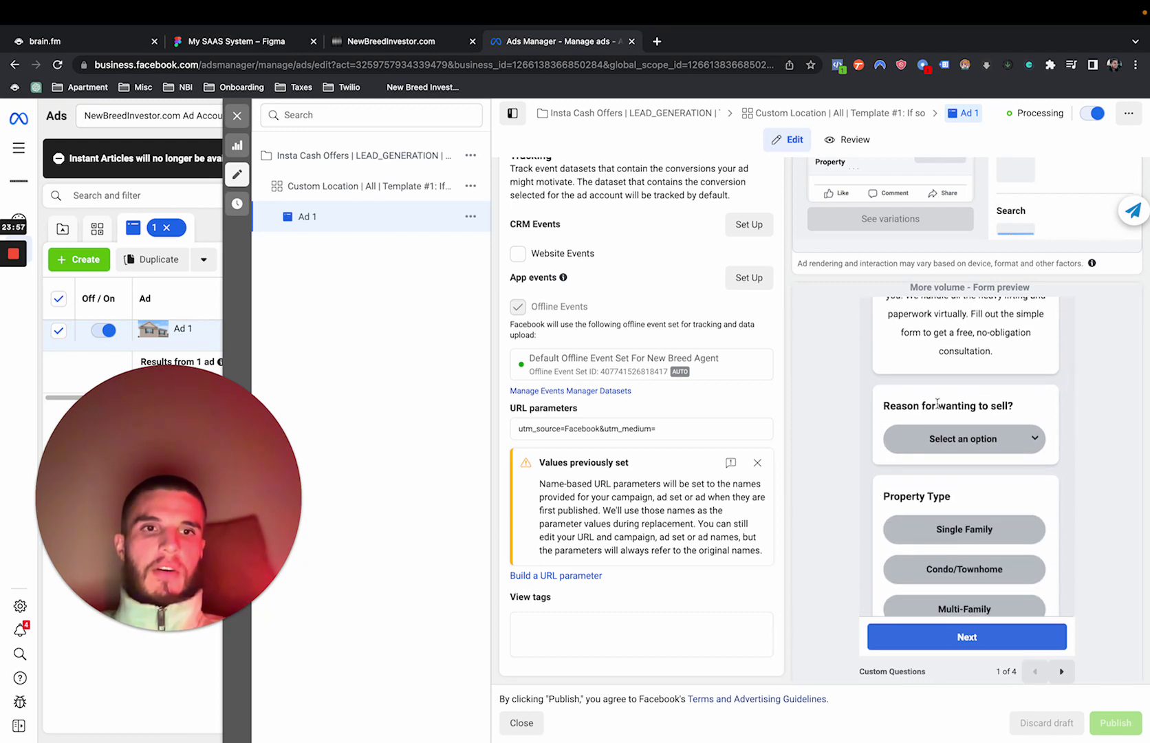
{"action": "scroll", "coordinate": [941, 401], "scroll_direction": "down", "scroll_amount": 4}
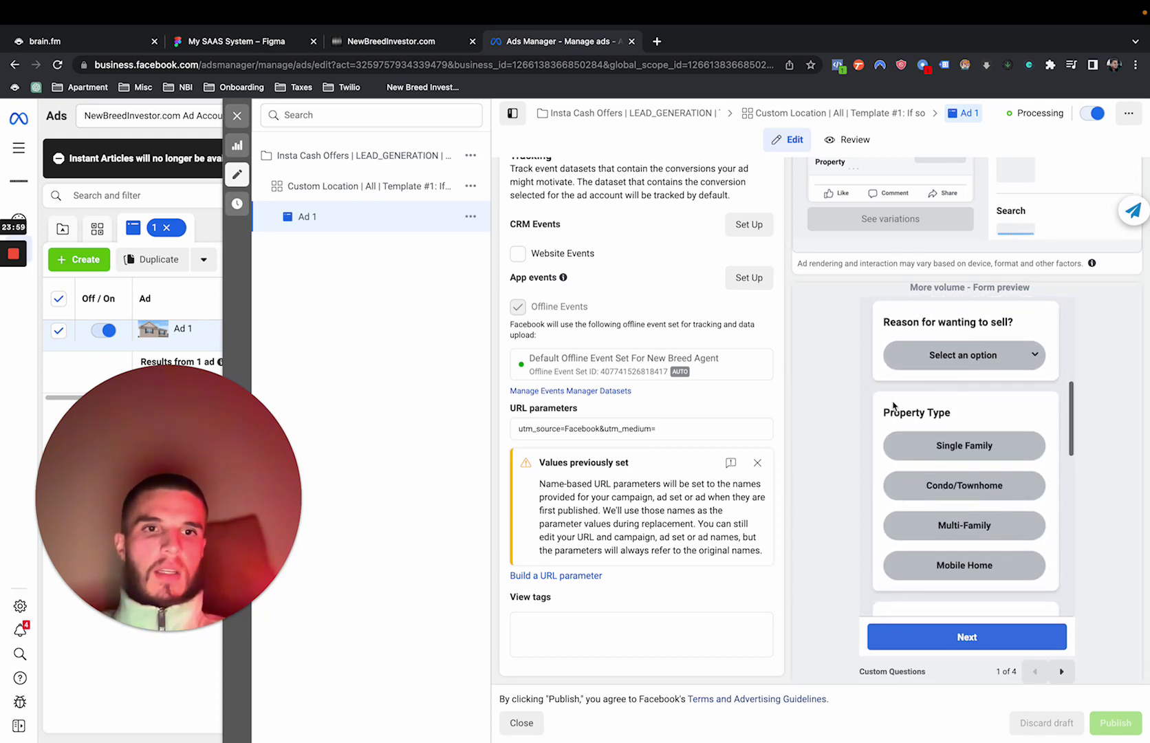
{"action": "scroll", "coordinate": [953, 418], "scroll_direction": "down", "scroll_amount": 5}
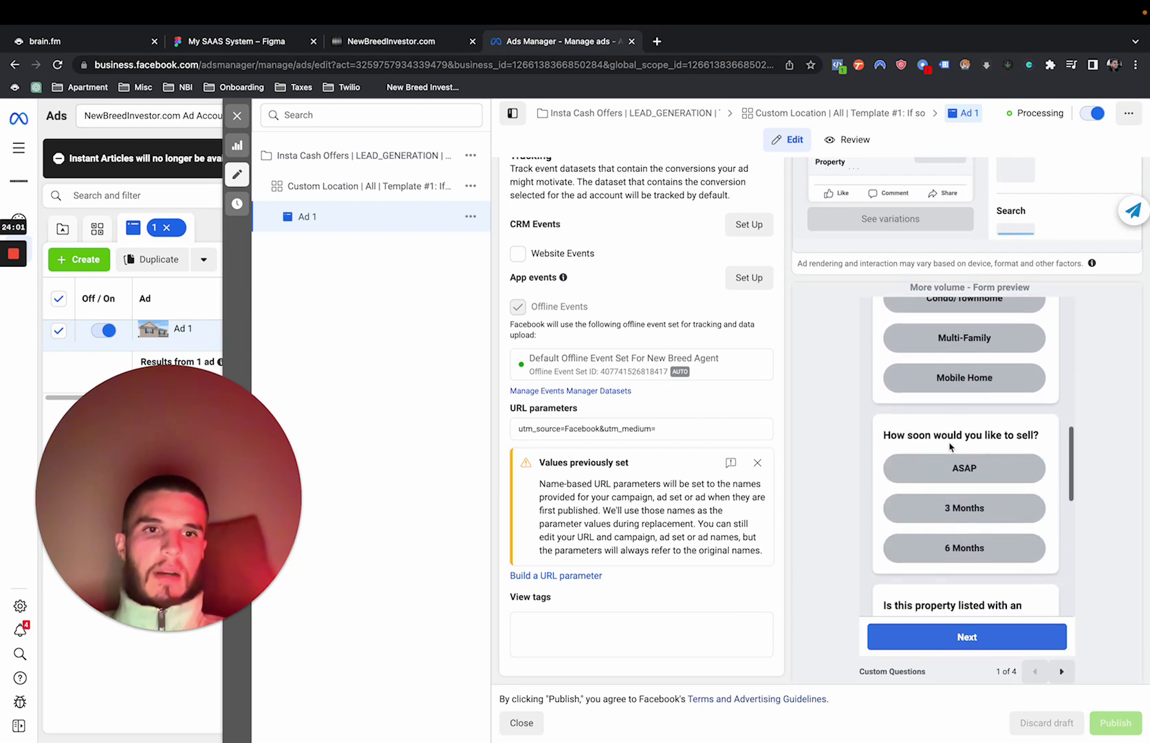
{"action": "scroll", "coordinate": [922, 415], "scroll_direction": "down", "scroll_amount": 2}
{"action": "scroll", "coordinate": [921, 421], "scroll_direction": "down", "scroll_amount": 3}
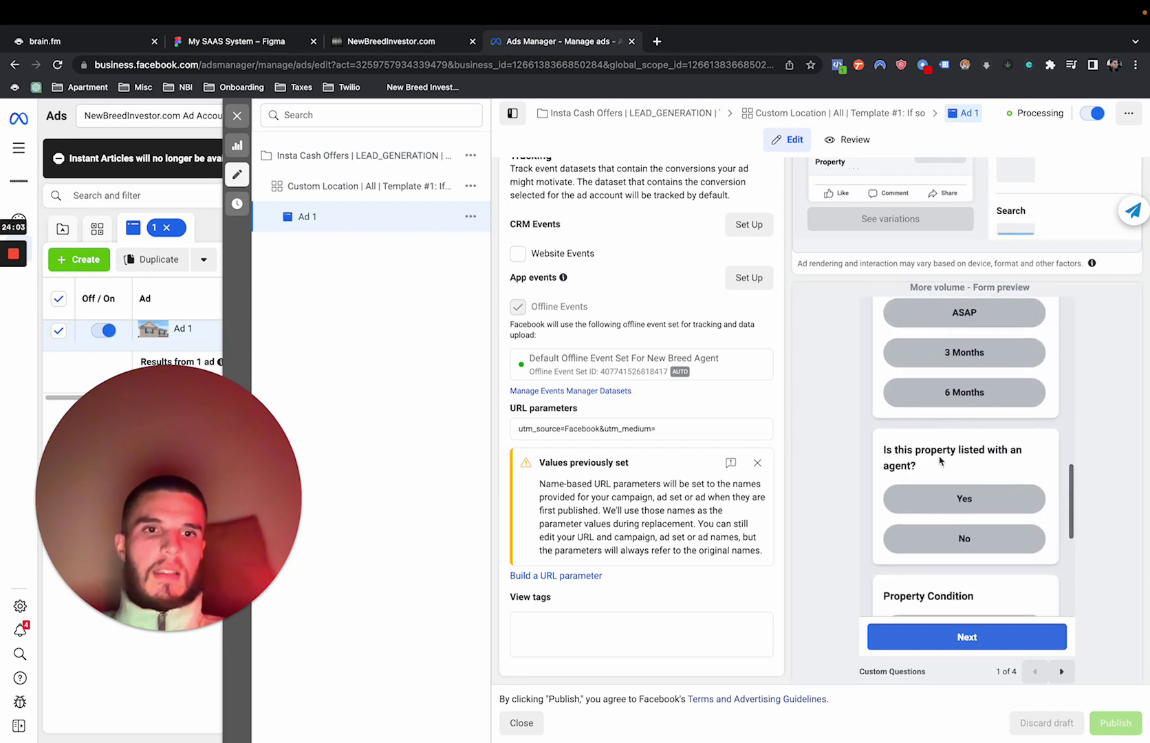
{"action": "scroll", "coordinate": [961, 454], "scroll_direction": "down", "scroll_amount": 6}
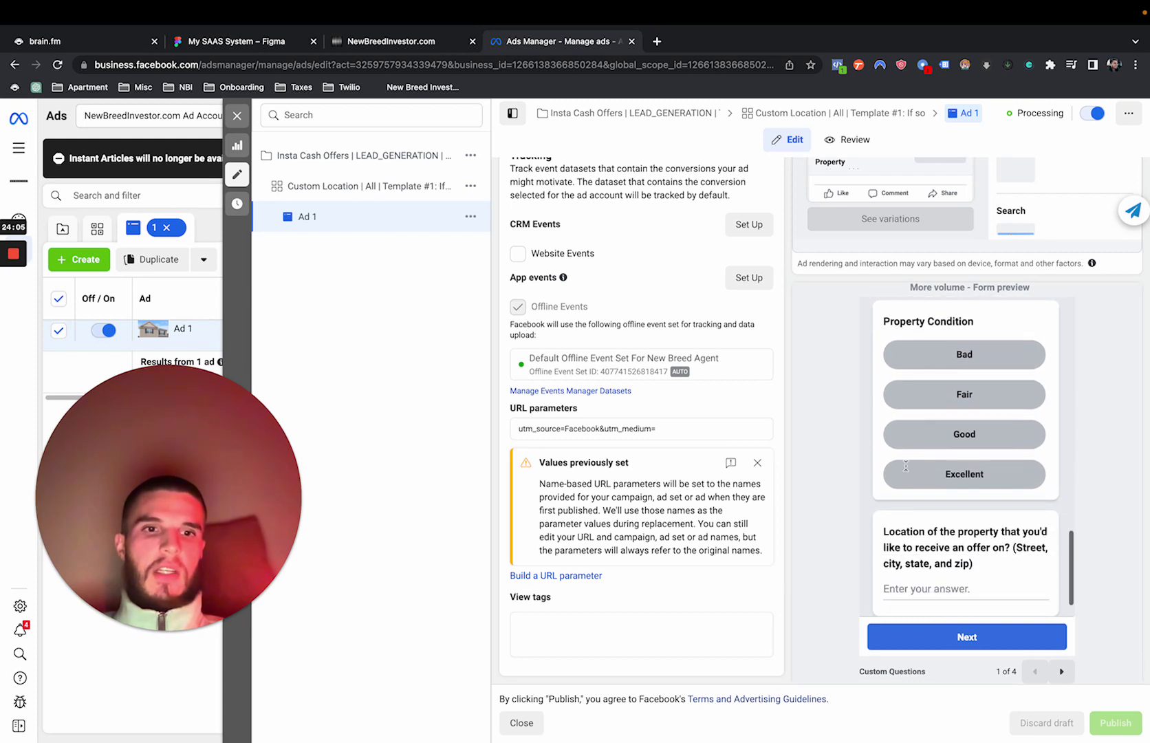
Step: Advance the form preview past contact information to the privacy review
{"action": "left_click", "coordinate": [1062, 671]}
{"action": "scroll", "coordinate": [960, 591], "scroll_direction": "down", "scroll_amount": 2}
{"action": "left_click", "coordinate": [998, 630]}
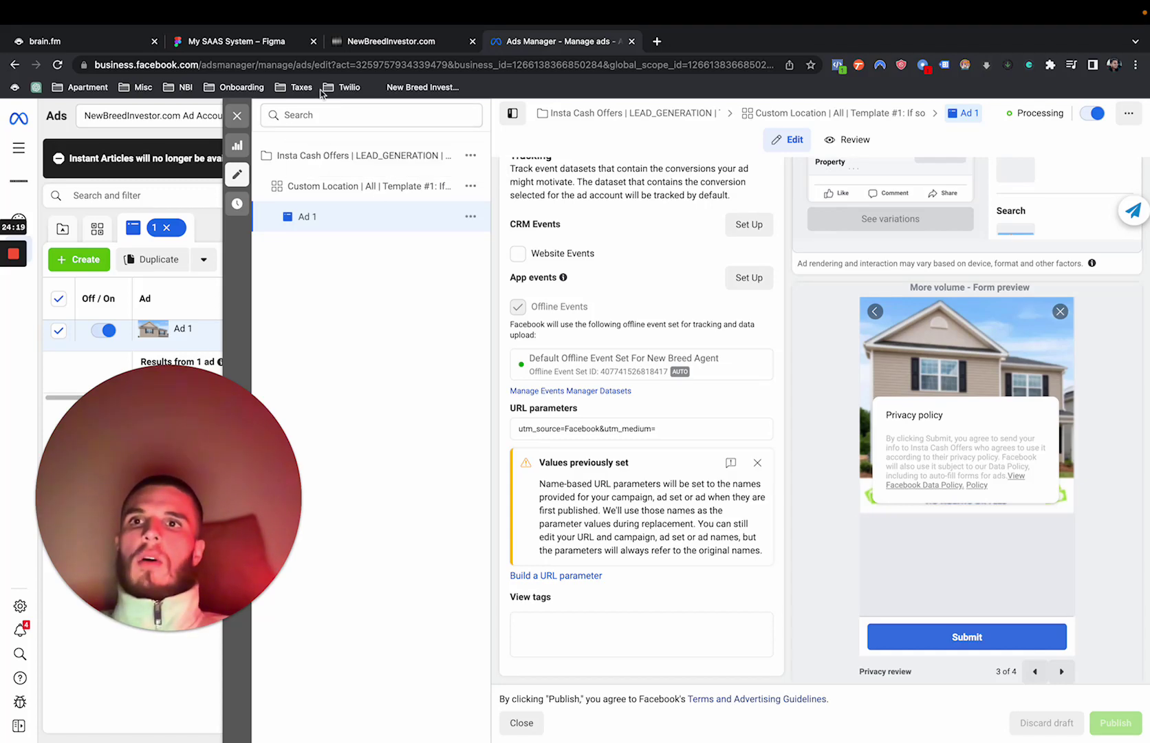
Step: Return to the 'My SAAS System' flowchart in Figma
{"action": "left_click", "coordinate": [276, 50]}
{"action": "scroll", "coordinate": [475, 263], "scroll_direction": "down", "scroll_amount": 5}
{"action": "scroll", "coordinate": [473, 267], "scroll_direction": "left", "scroll_amount": 8}
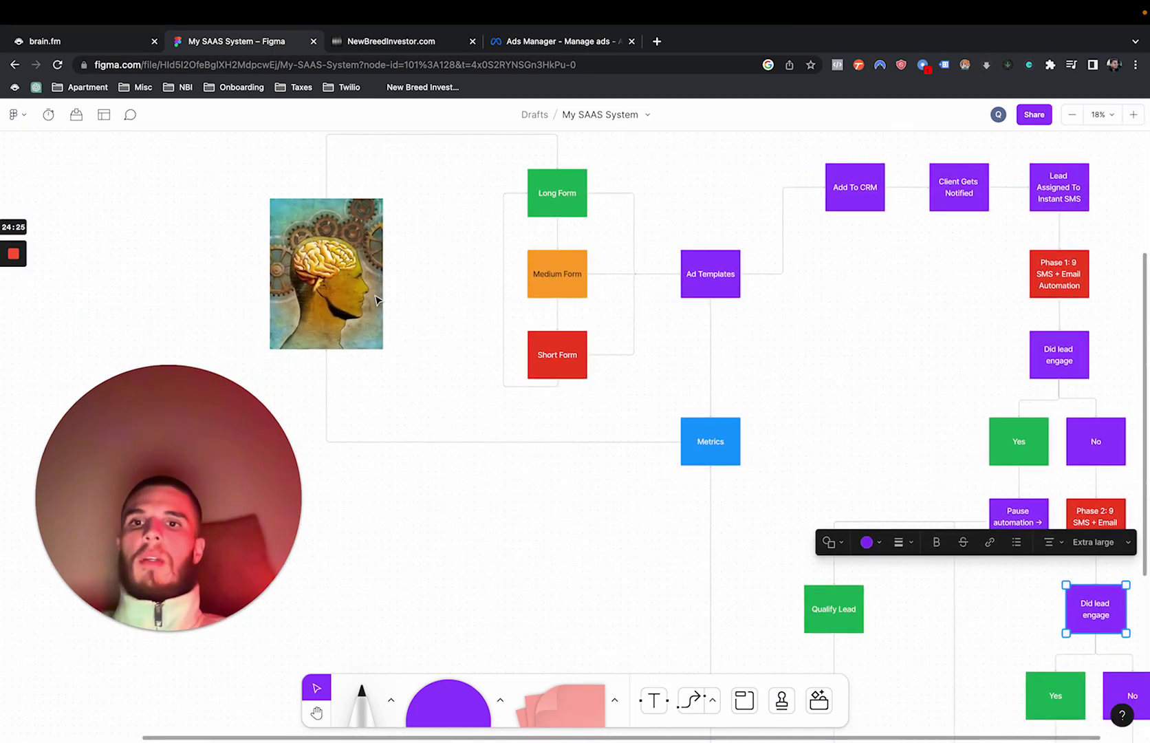
Step: Pan around the flowchart from Add To CRM through Phase 1 to the 'Did lead engage' split
{"action": "scroll", "coordinate": [377, 300], "scroll_direction": "up", "scroll_amount": 3}
{"action": "scroll", "coordinate": [377, 300], "scroll_direction": "left", "scroll_amount": 2}
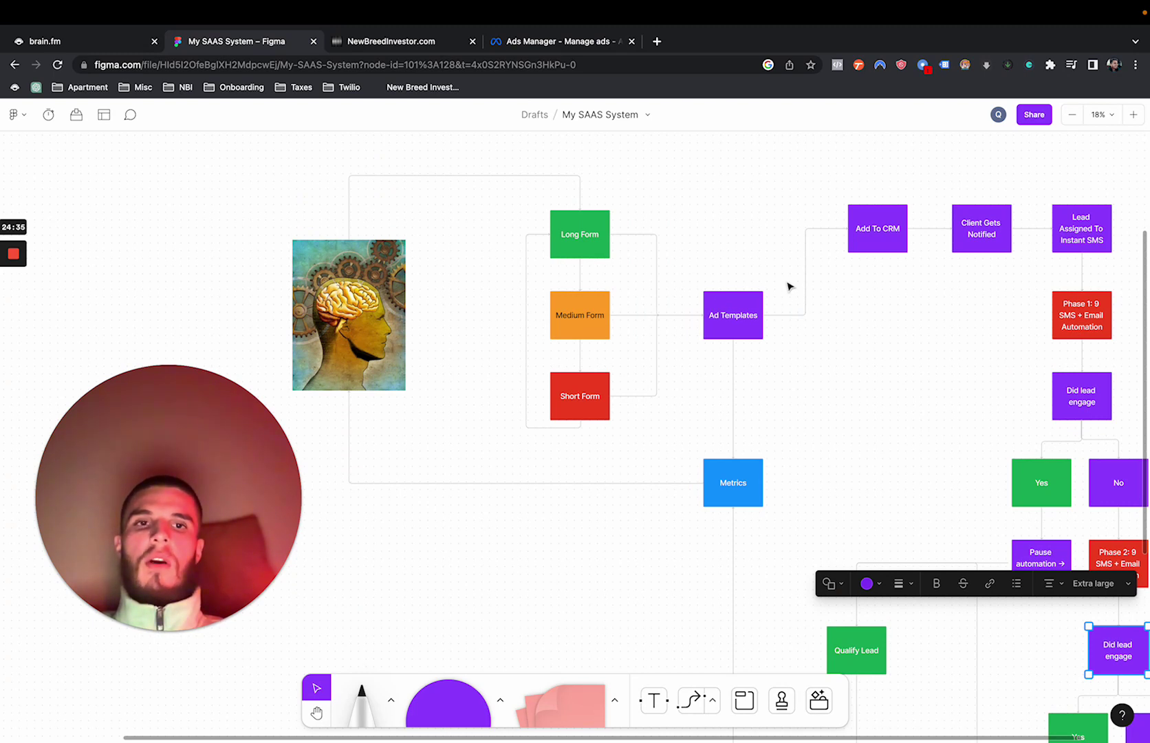
{"action": "scroll", "coordinate": [789, 286], "scroll_direction": "right", "scroll_amount": 3}
{"action": "scroll", "coordinate": [789, 287], "scroll_direction": "up", "scroll_amount": 1}
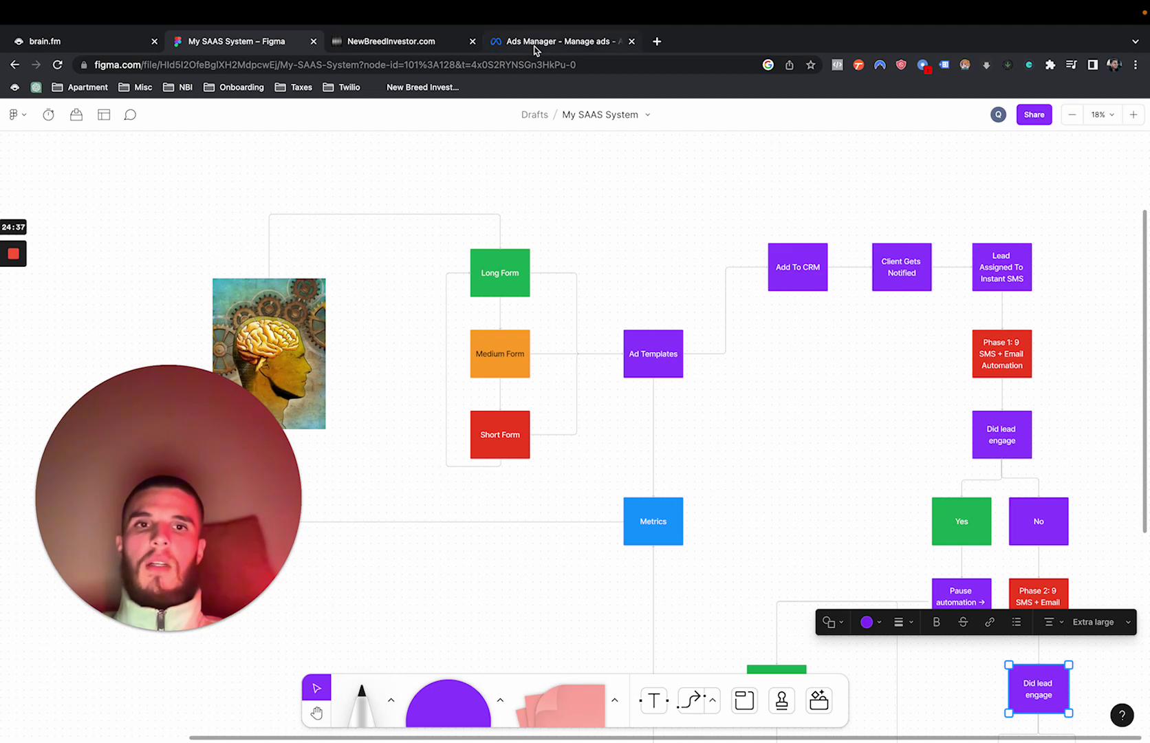
{"action": "scroll", "coordinate": [831, 269], "scroll_direction": "up", "scroll_amount": 3}
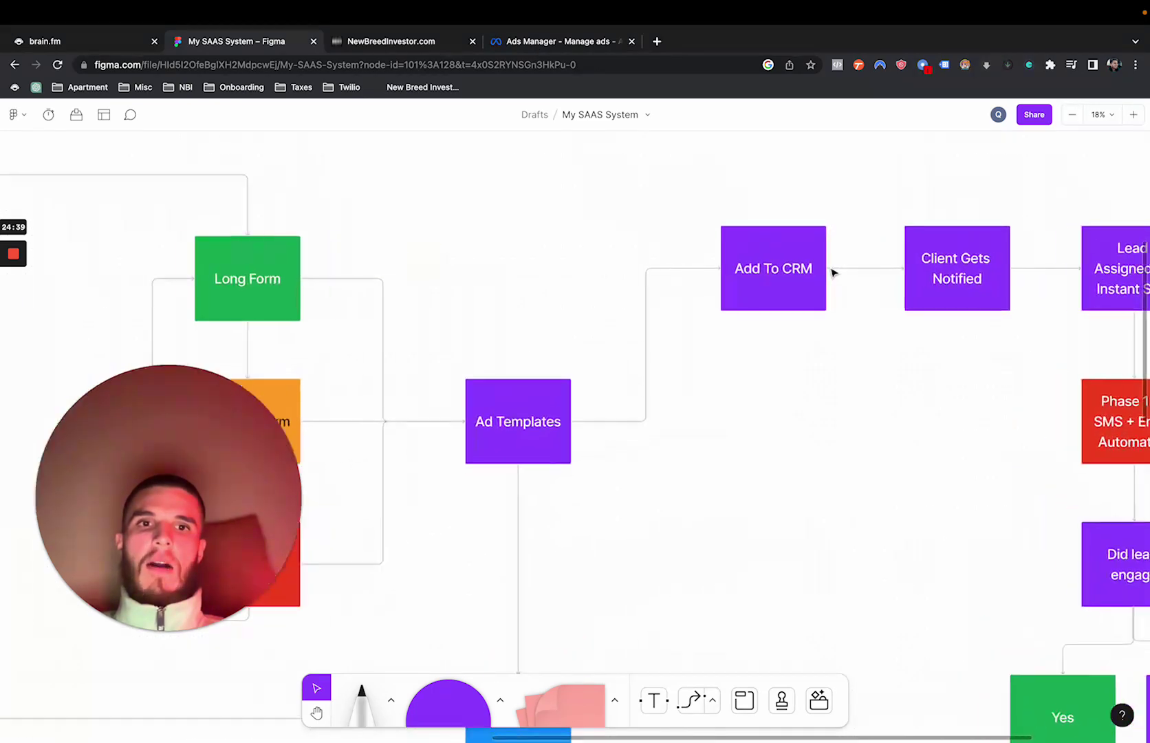
{"action": "scroll", "coordinate": [831, 272], "scroll_direction": "down", "scroll_amount": 5}
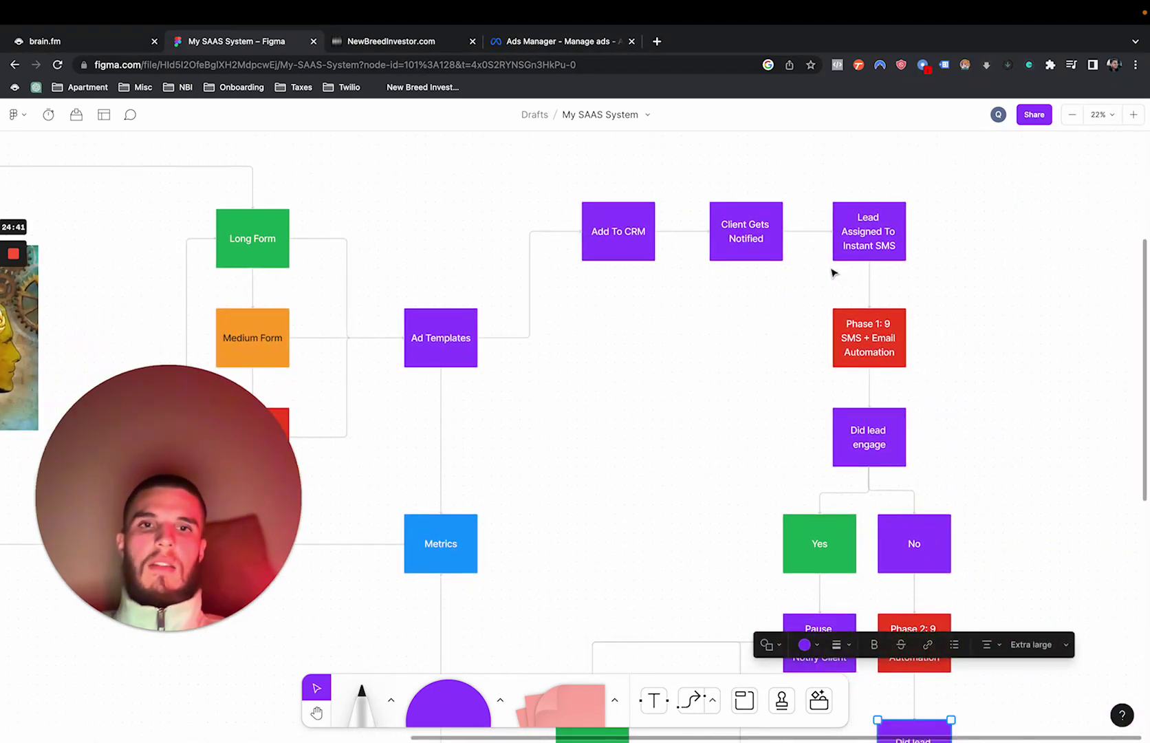
{"action": "scroll", "coordinate": [831, 274], "scroll_direction": "down", "scroll_amount": 3}
{"action": "left_click", "coordinate": [752, 406]}
{"action": "scroll", "coordinate": [754, 410], "scroll_direction": "right", "scroll_amount": 3}
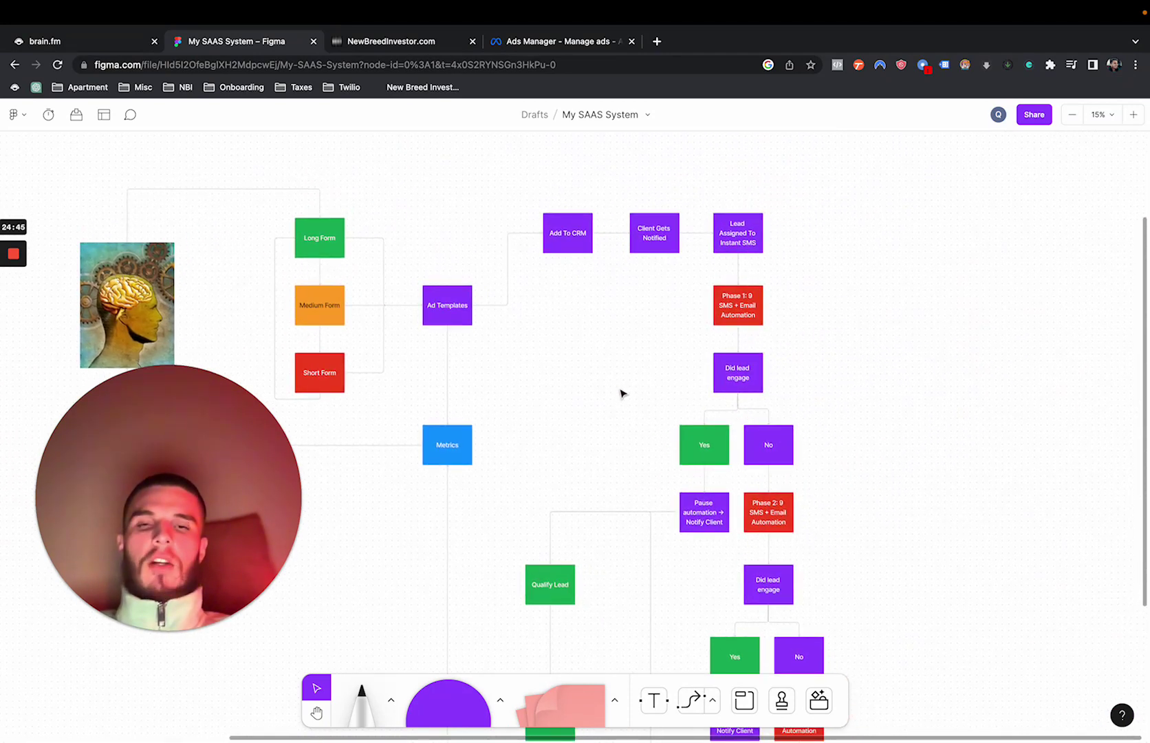
{"action": "scroll", "coordinate": [606, 309], "scroll_direction": "up", "scroll_amount": 2}
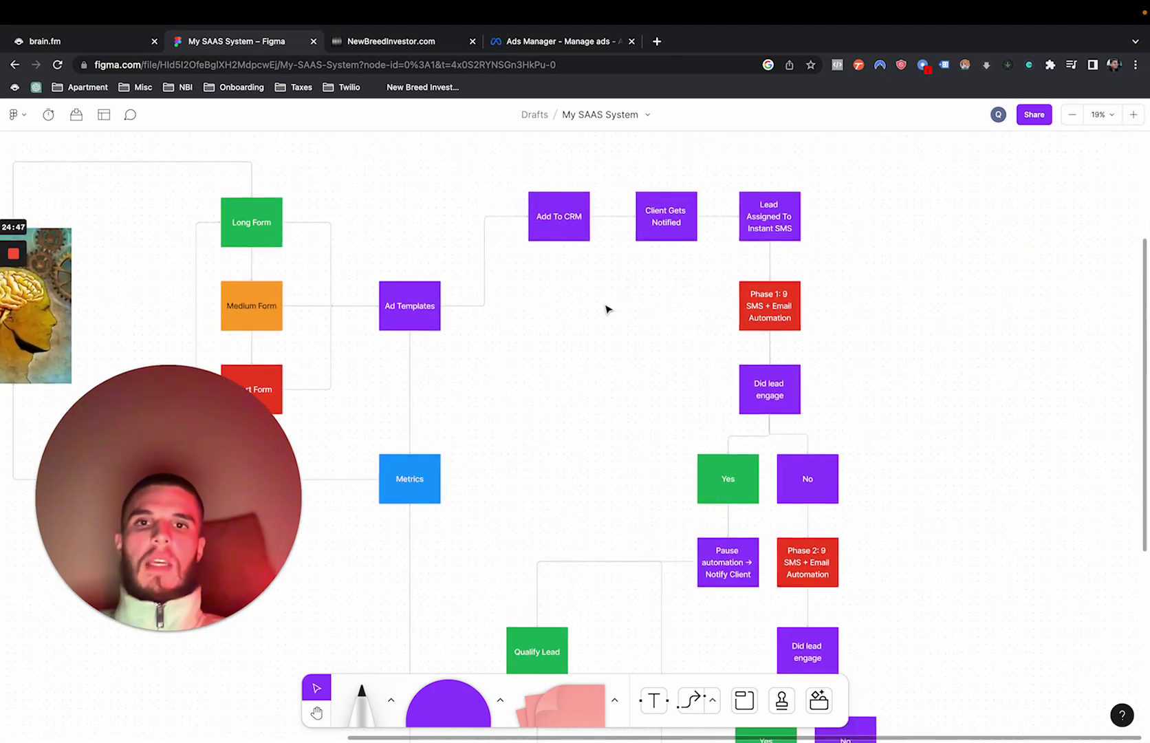
{"action": "scroll", "coordinate": [606, 309], "scroll_direction": "up", "scroll_amount": 4}
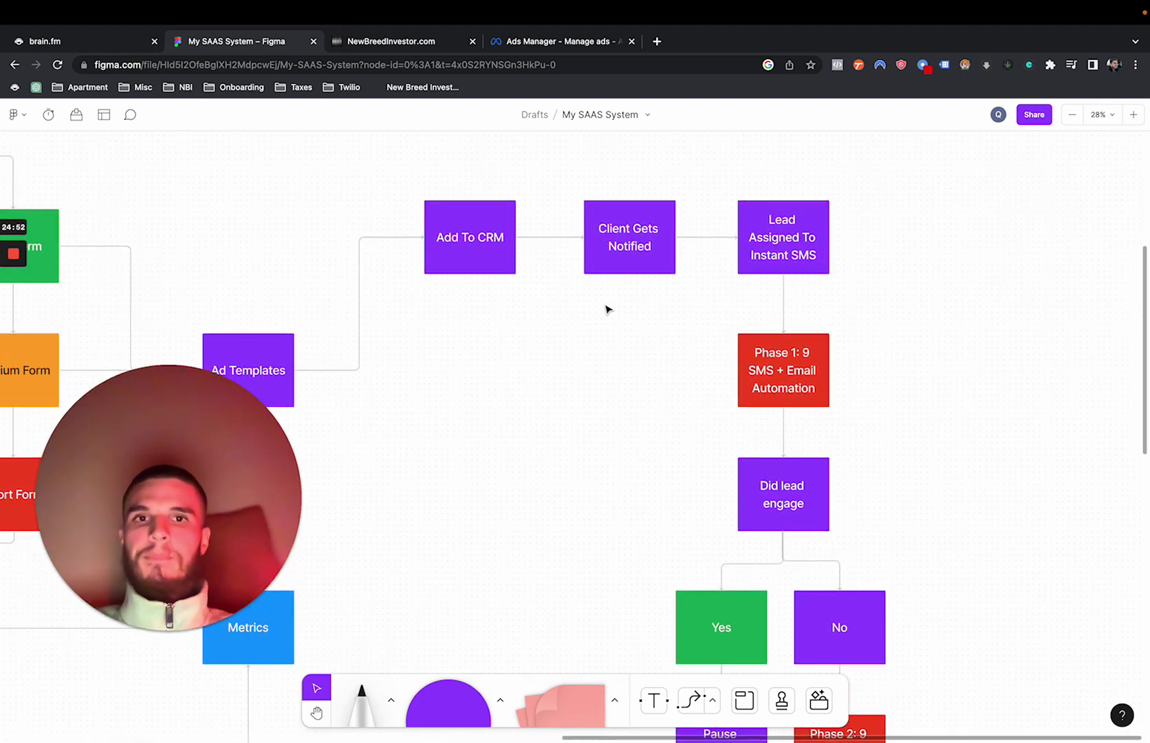
Step: Return to Ad 1's editor and step the form preview back to Custom Questions 1 of 4
{"action": "left_click", "coordinate": [533, 46]}
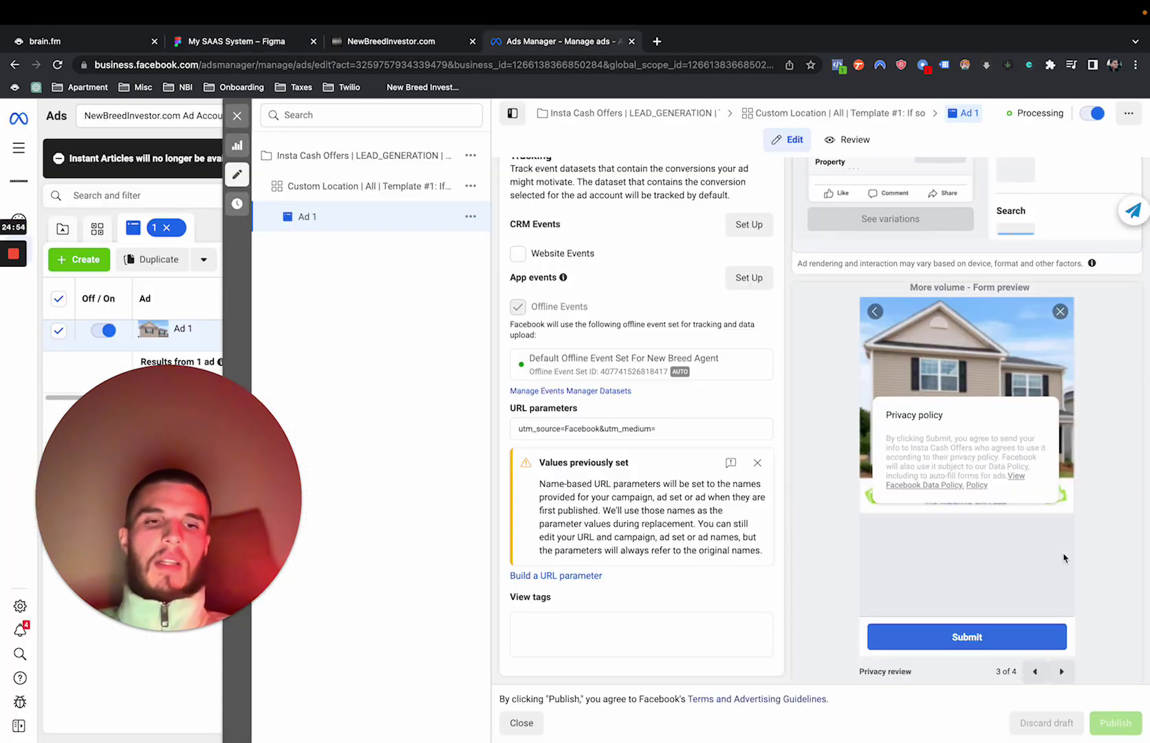
{"action": "scroll", "coordinate": [1064, 557], "scroll_direction": "up", "scroll_amount": 2}
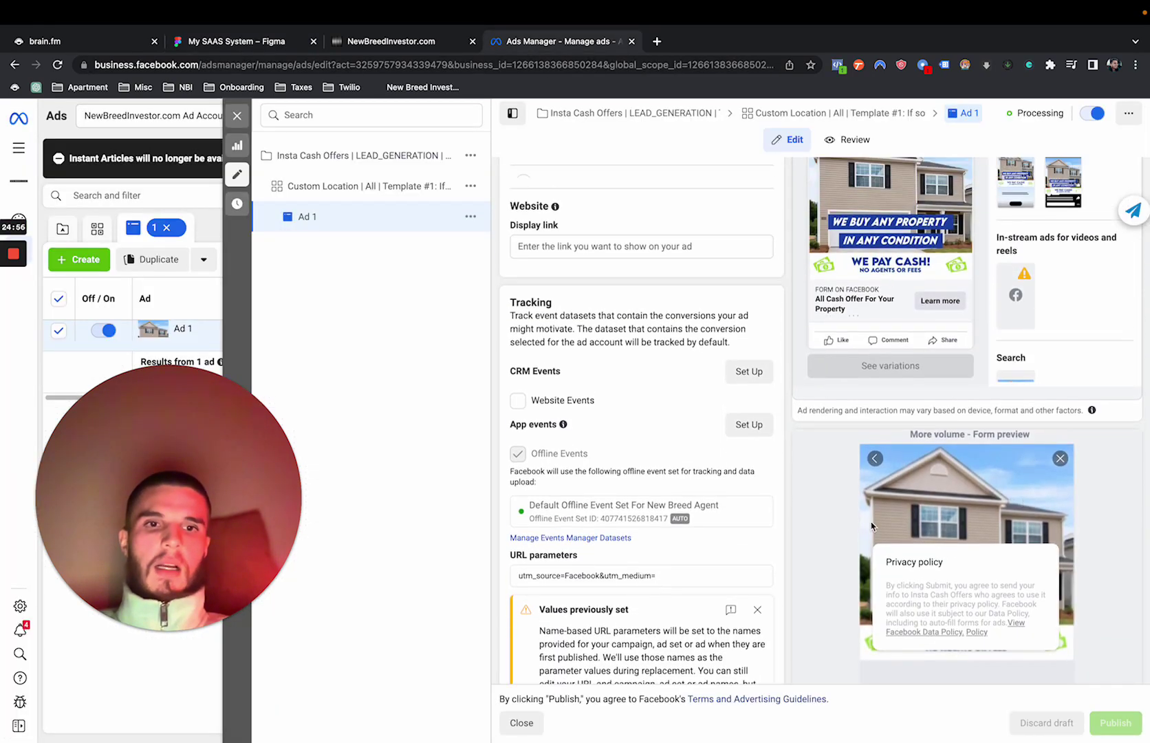
{"action": "scroll", "coordinate": [872, 526], "scroll_direction": "down", "scroll_amount": 2}
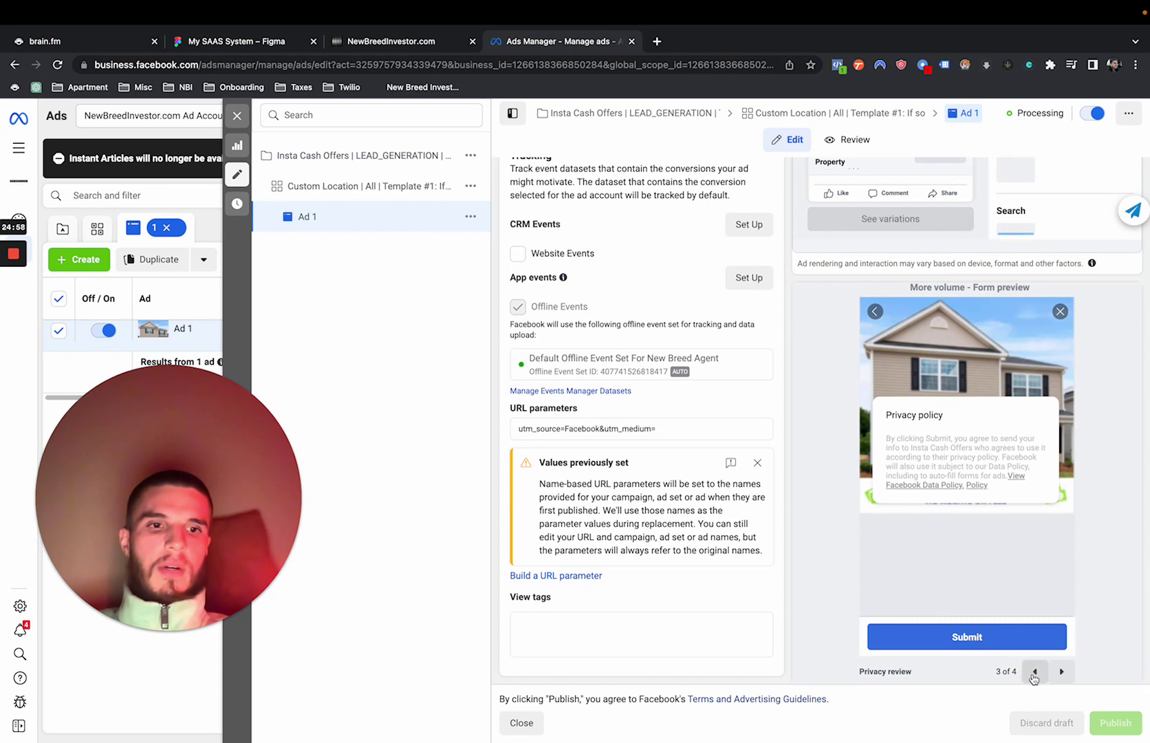
{"action": "left_click", "coordinate": [1034, 673]}
{"action": "left_click", "coordinate": [1036, 672]}
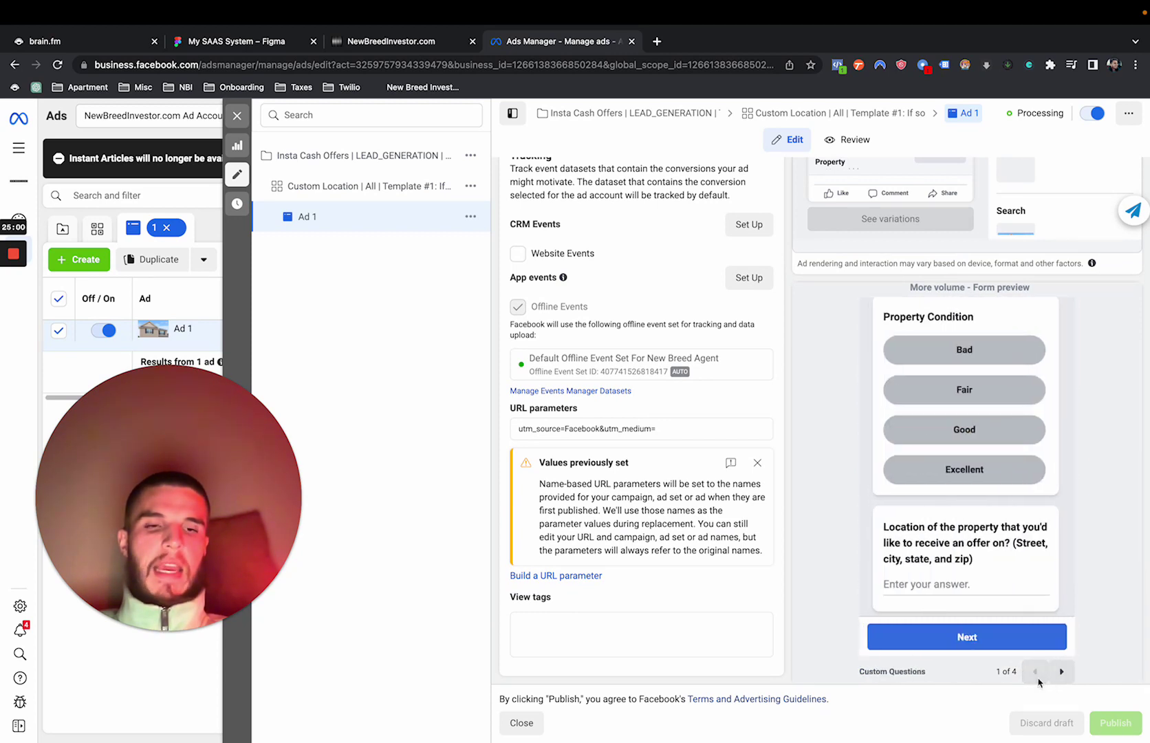
{"action": "scroll", "coordinate": [1004, 533], "scroll_direction": "up", "scroll_amount": 4}
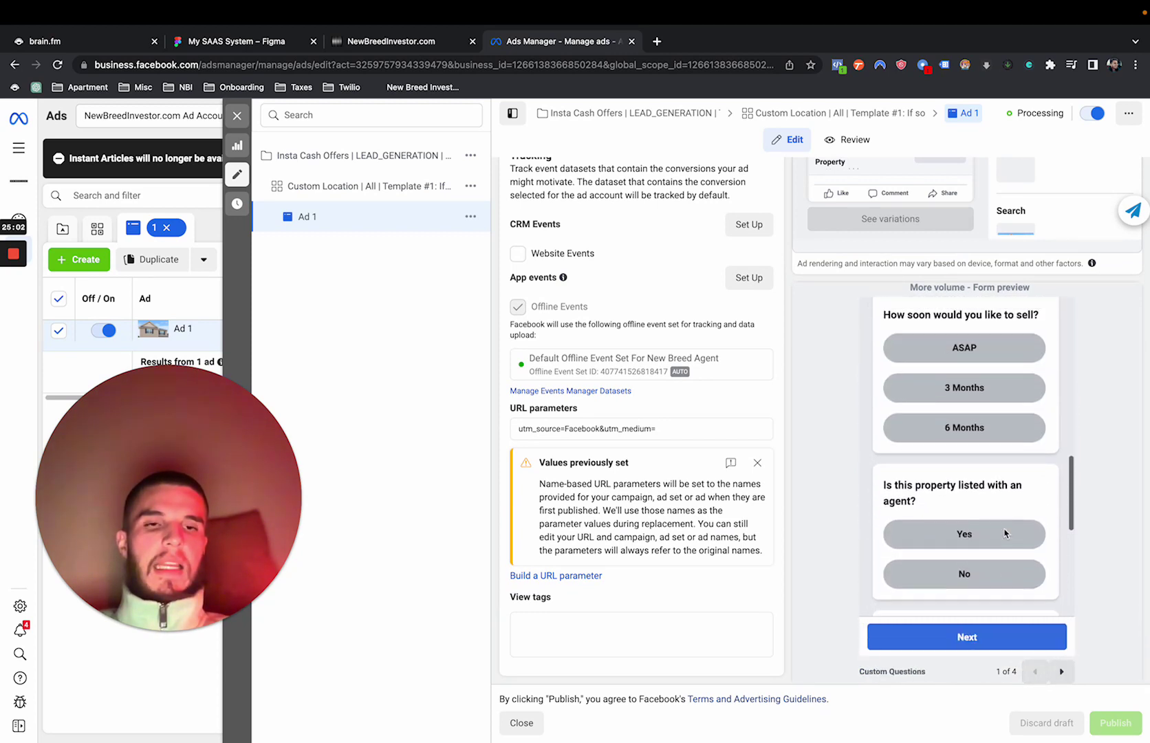
{"action": "scroll", "coordinate": [1005, 533], "scroll_direction": "up", "scroll_amount": 4}
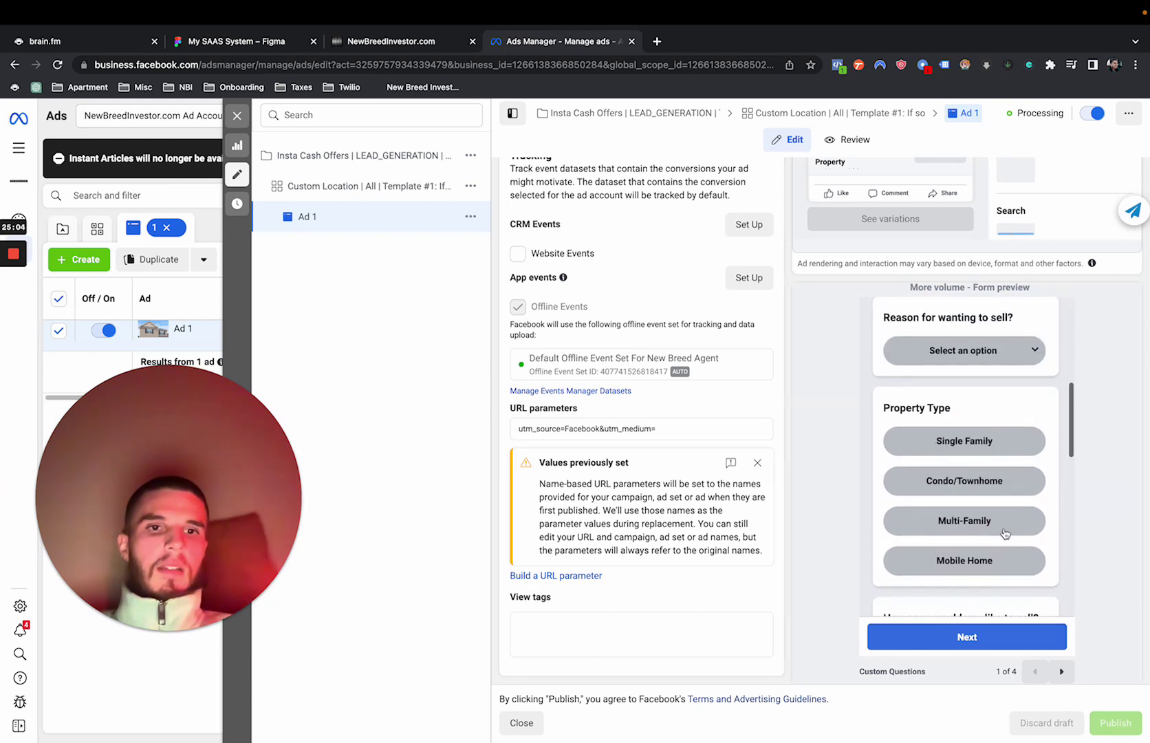
{"action": "scroll", "coordinate": [1005, 533], "scroll_direction": "up", "scroll_amount": 2}
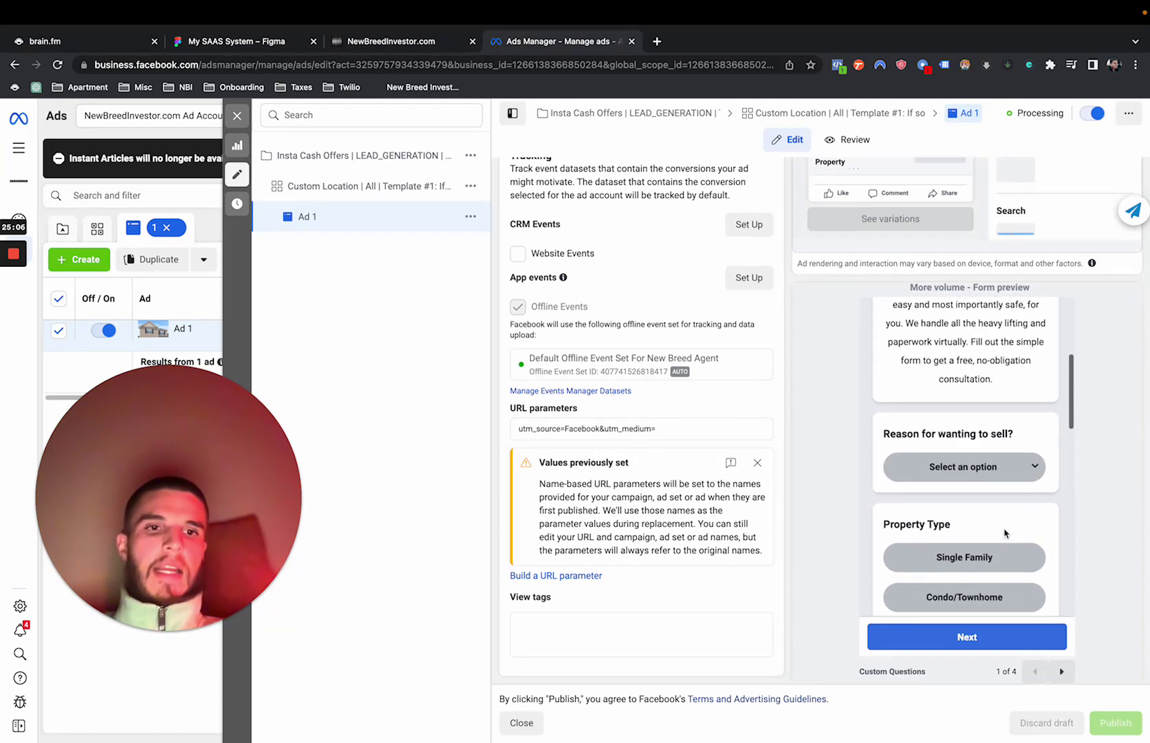
{"action": "scroll", "coordinate": [1005, 533], "scroll_direction": "down", "scroll_amount": 1}
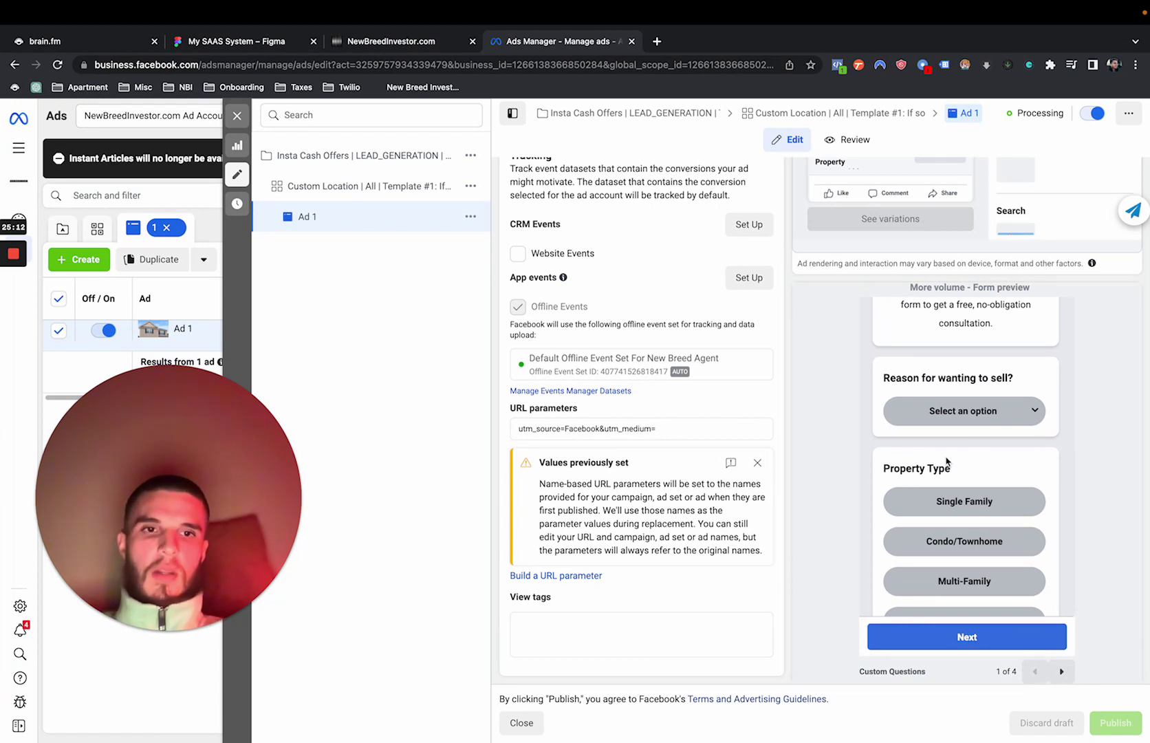
{"action": "scroll", "coordinate": [946, 461], "scroll_direction": "down", "scroll_amount": 10}
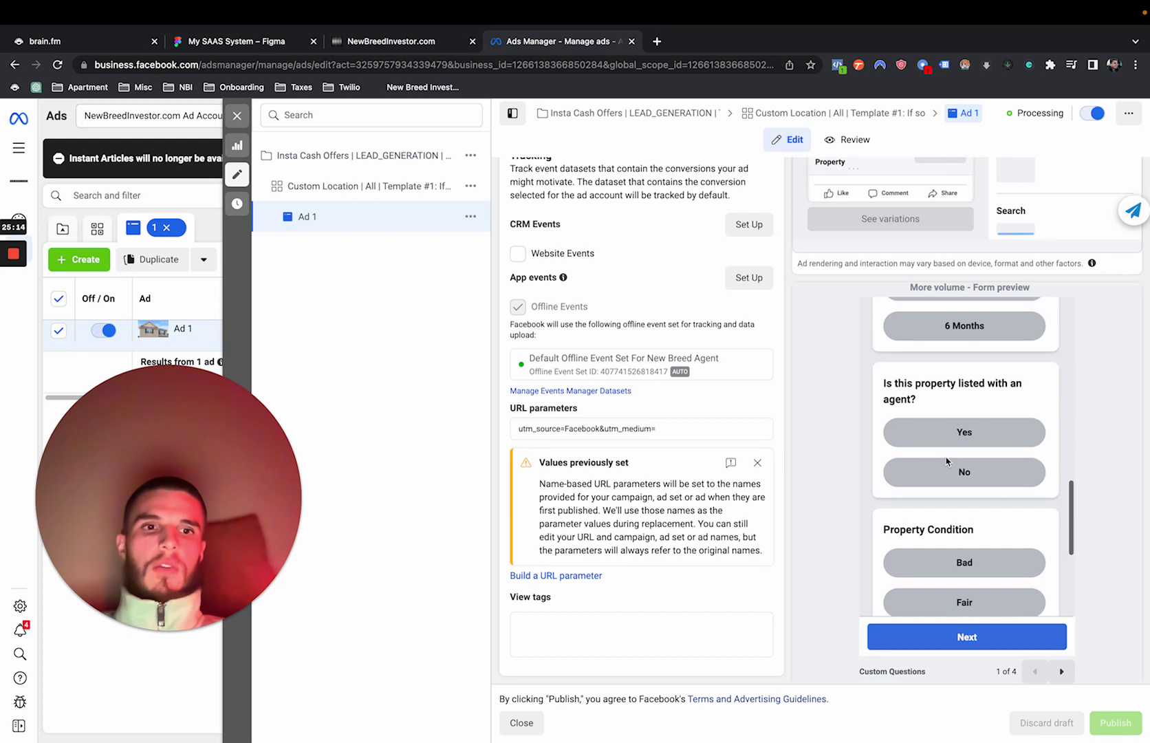
{"action": "scroll", "coordinate": [889, 510], "scroll_direction": "down", "scroll_amount": 5}
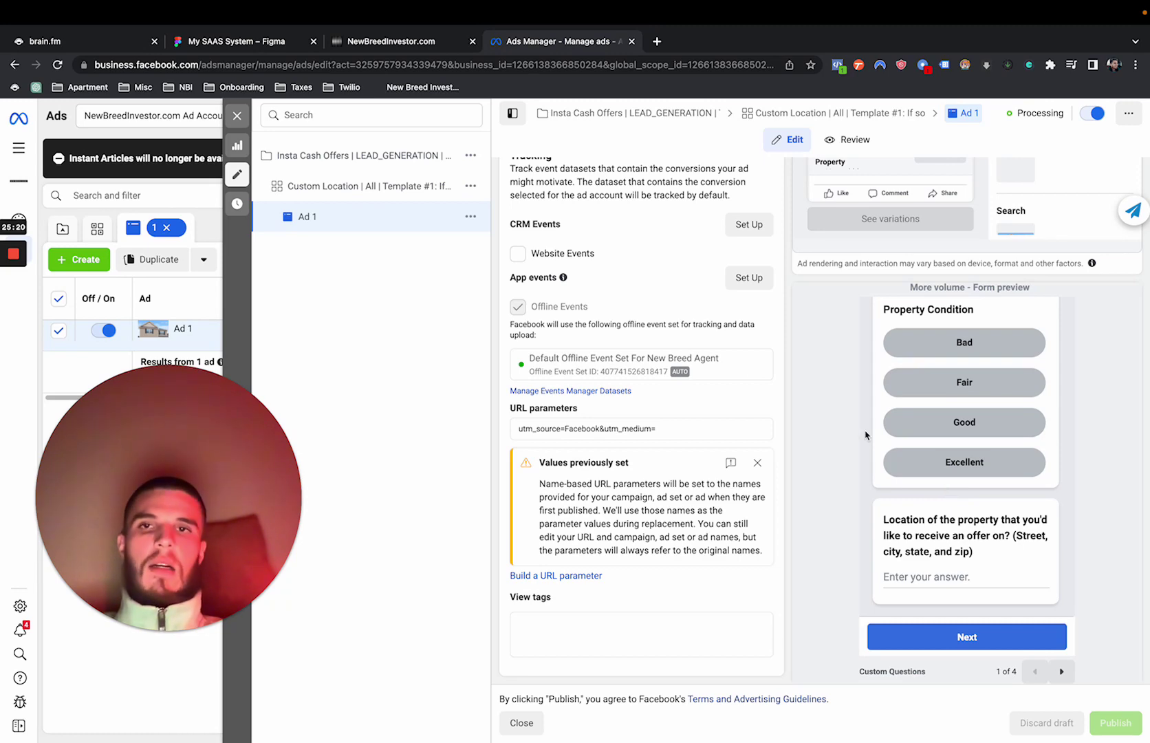
Step: Glance at the CRM's Facebook Campaign page, then bring the flowchart back to Add To CRM
{"action": "left_click", "coordinate": [421, 43]}
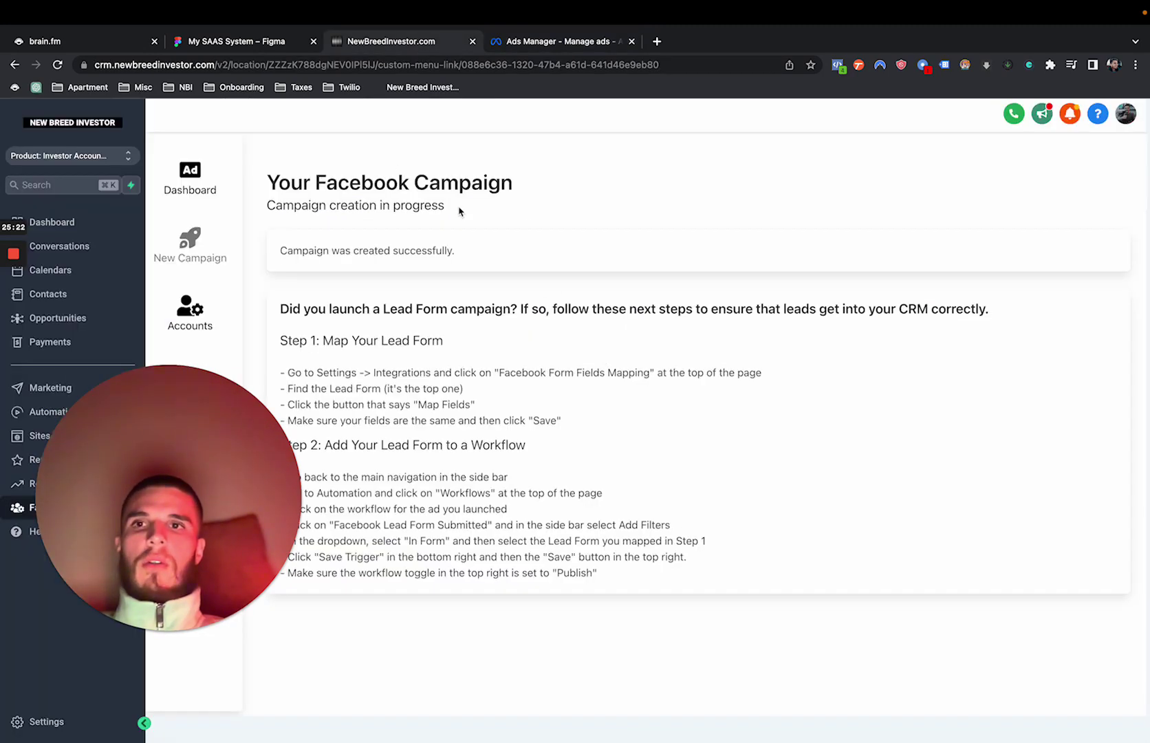
{"action": "left_click", "coordinate": [237, 41]}
{"action": "scroll", "coordinate": [551, 372], "scroll_direction": "left", "scroll_amount": 10}
{"action": "scroll", "coordinate": [570, 439], "scroll_direction": "right", "scroll_amount": 10}
{"action": "scroll", "coordinate": [557, 429], "scroll_direction": "up", "scroll_amount": 5}
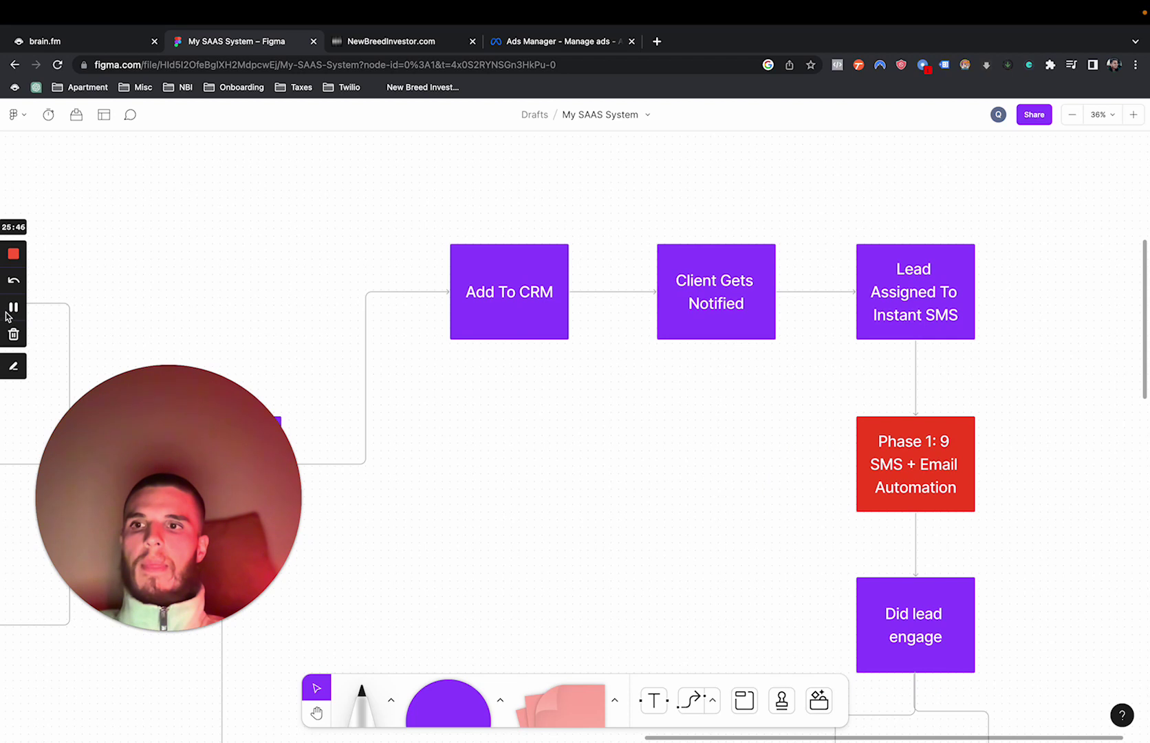
{"action": "key", "text": "super+grave"}
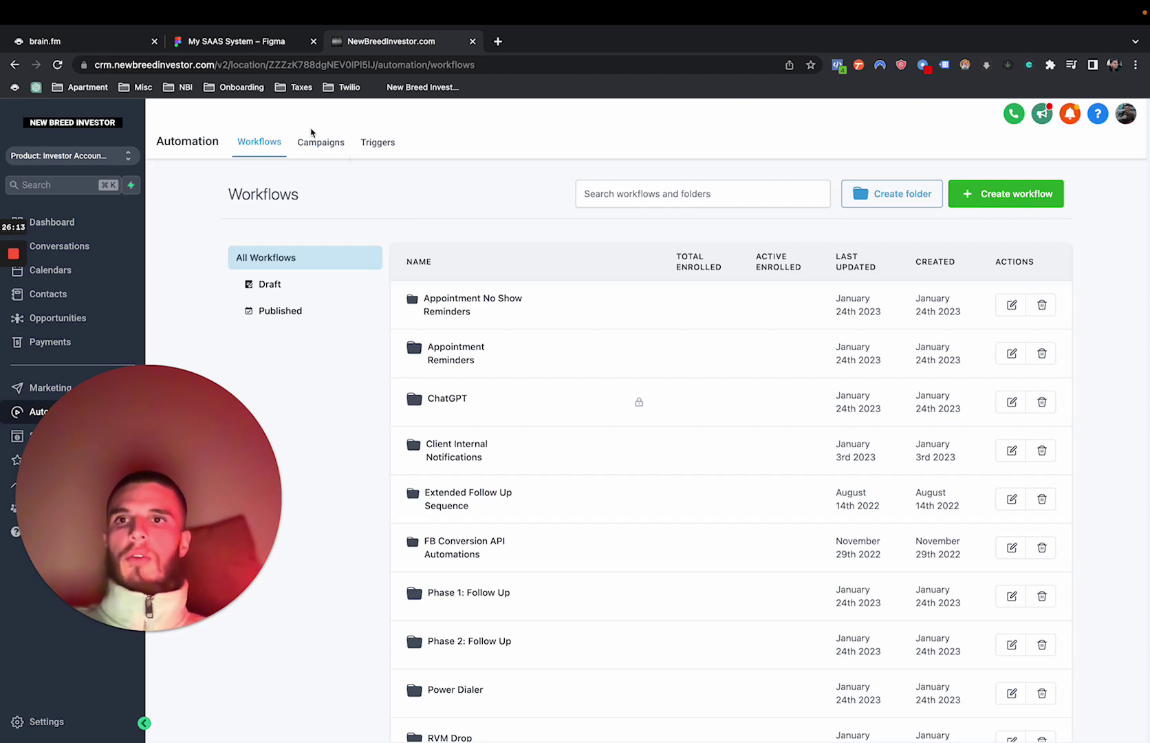
{"action": "left_click", "coordinate": [255, 43]}
{"action": "scroll", "coordinate": [856, 333], "scroll_direction": "down", "scroll_amount": 5}
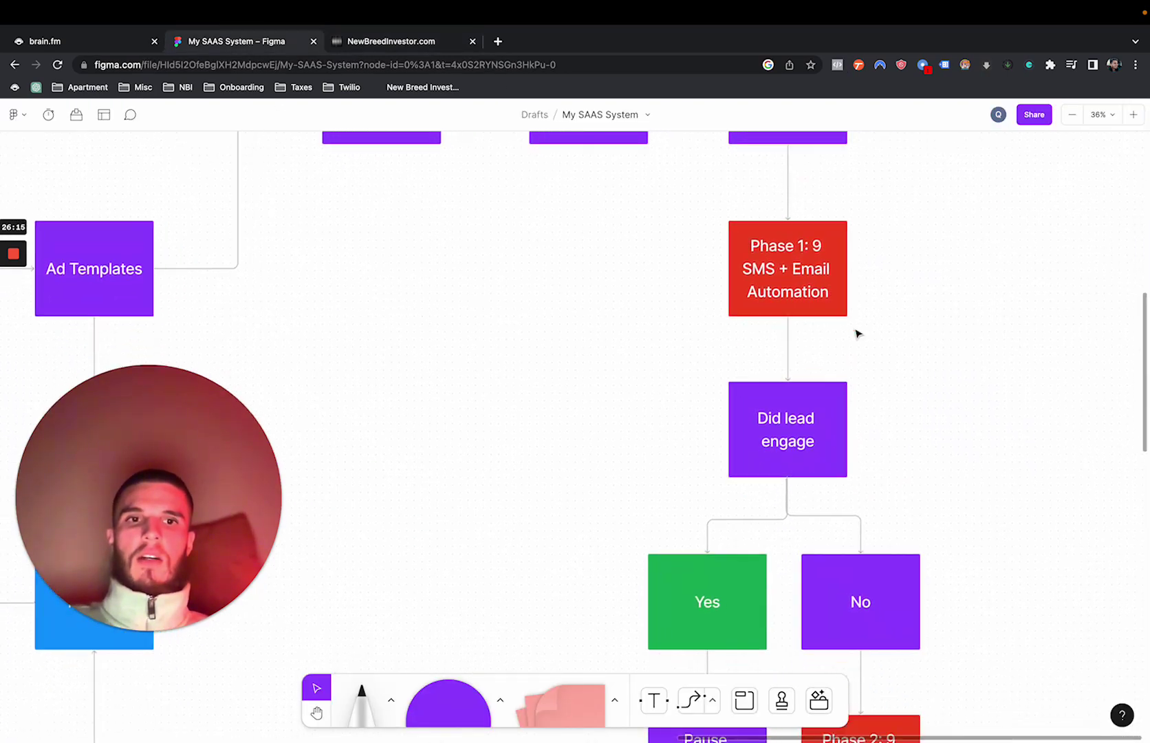
{"action": "scroll", "coordinate": [855, 331], "scroll_direction": "down", "scroll_amount": 5}
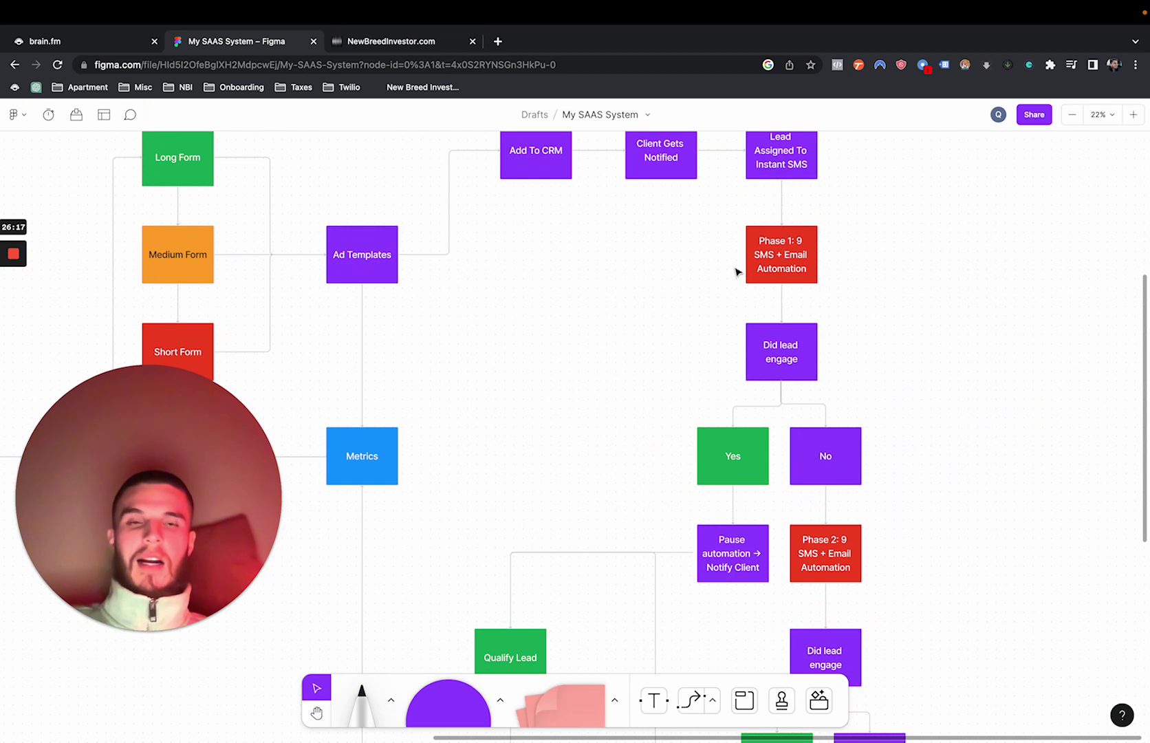
{"action": "left_click", "coordinate": [751, 270]}
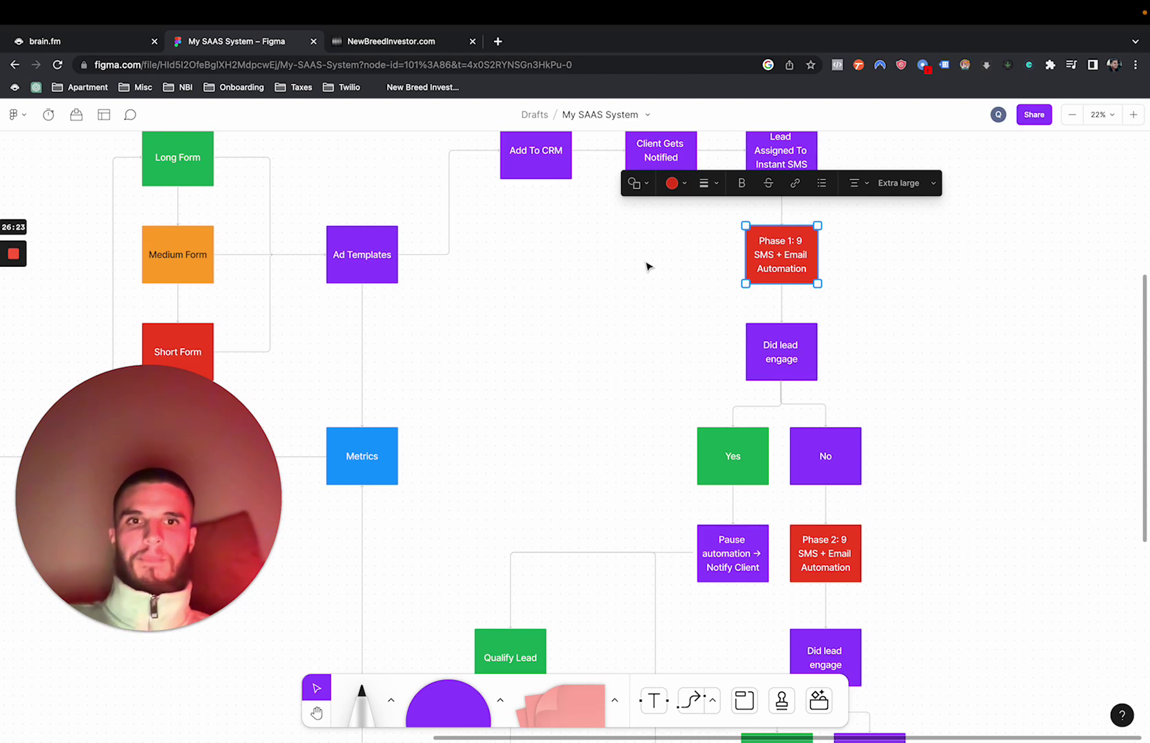
{"action": "scroll", "coordinate": [647, 266], "scroll_direction": "down", "scroll_amount": 1}
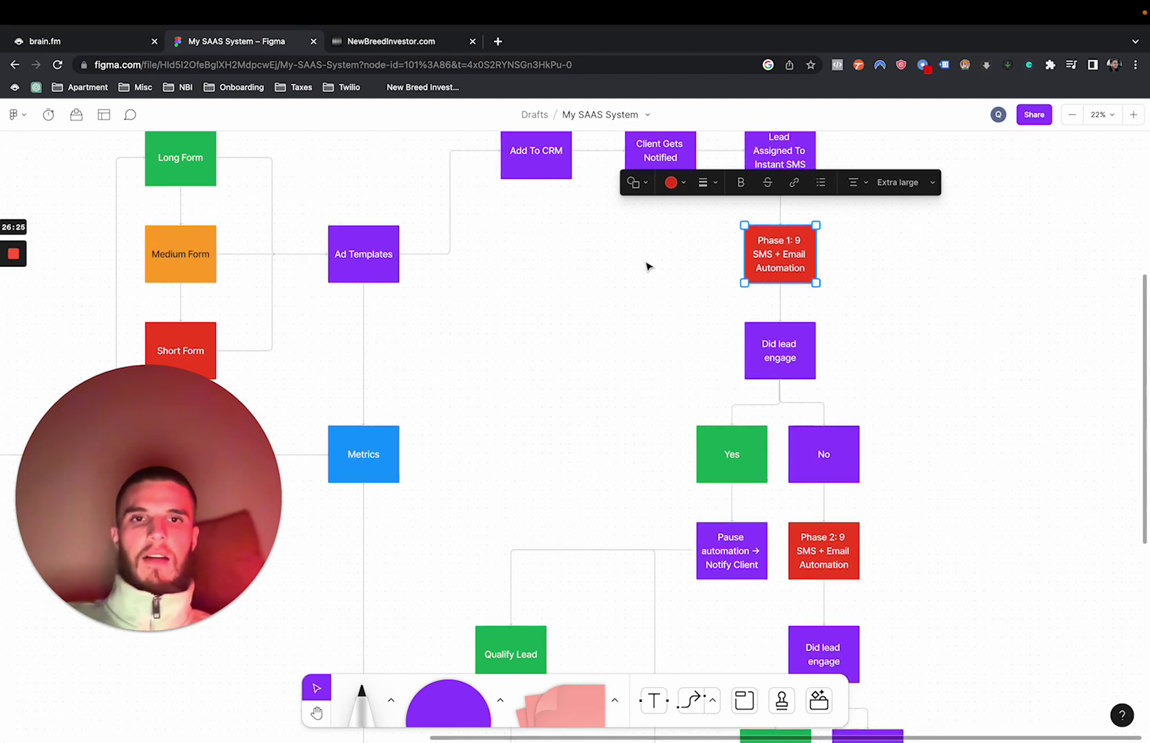
{"action": "scroll", "coordinate": [646, 267], "scroll_direction": "down", "scroll_amount": 3}
{"action": "left_click", "coordinate": [703, 276]}
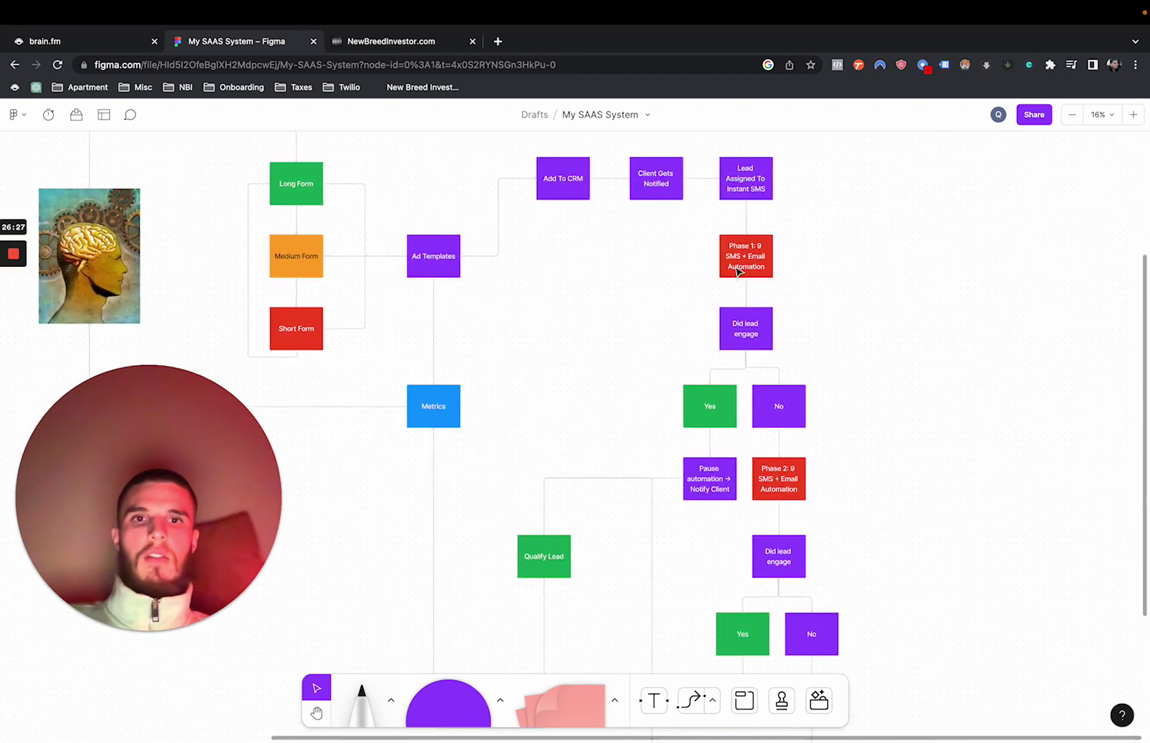
{"action": "scroll", "coordinate": [779, 441], "scroll_direction": "down", "scroll_amount": 5}
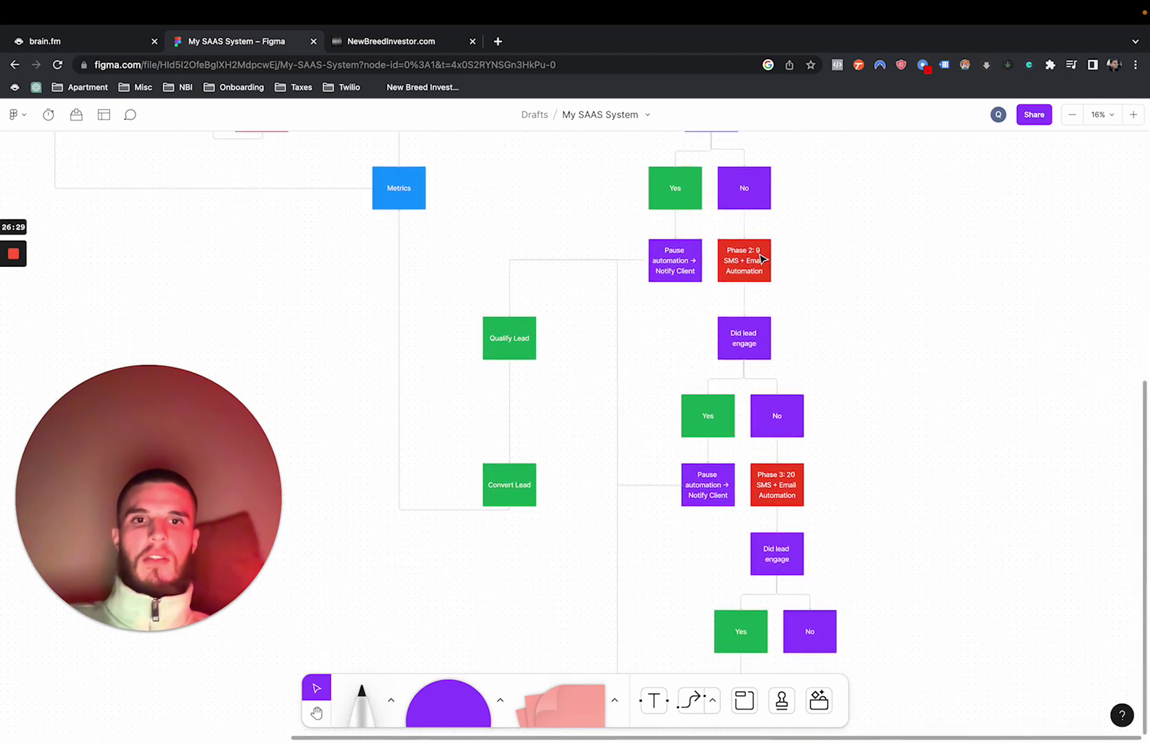
{"action": "scroll", "coordinate": [732, 326], "scroll_direction": "up", "scroll_amount": 7}
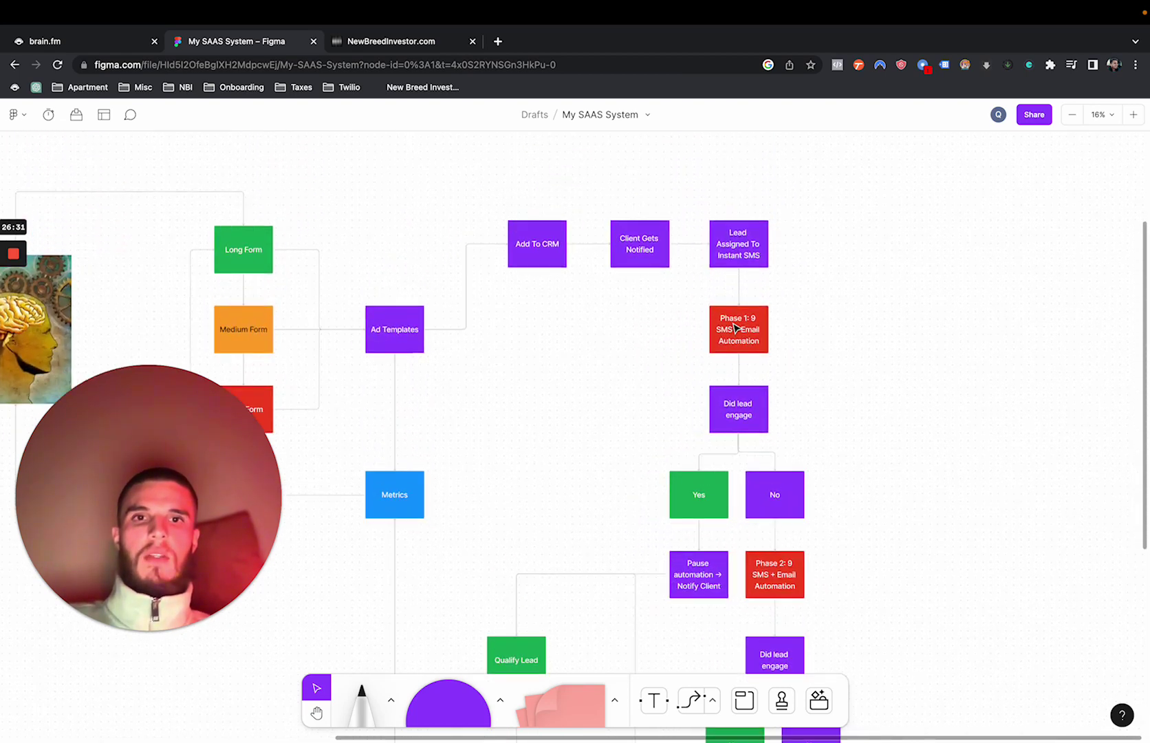
{"action": "scroll", "coordinate": [735, 328], "scroll_direction": "up", "scroll_amount": 3}
{"action": "scroll", "coordinate": [733, 328], "scroll_direction": "up", "scroll_amount": 4}
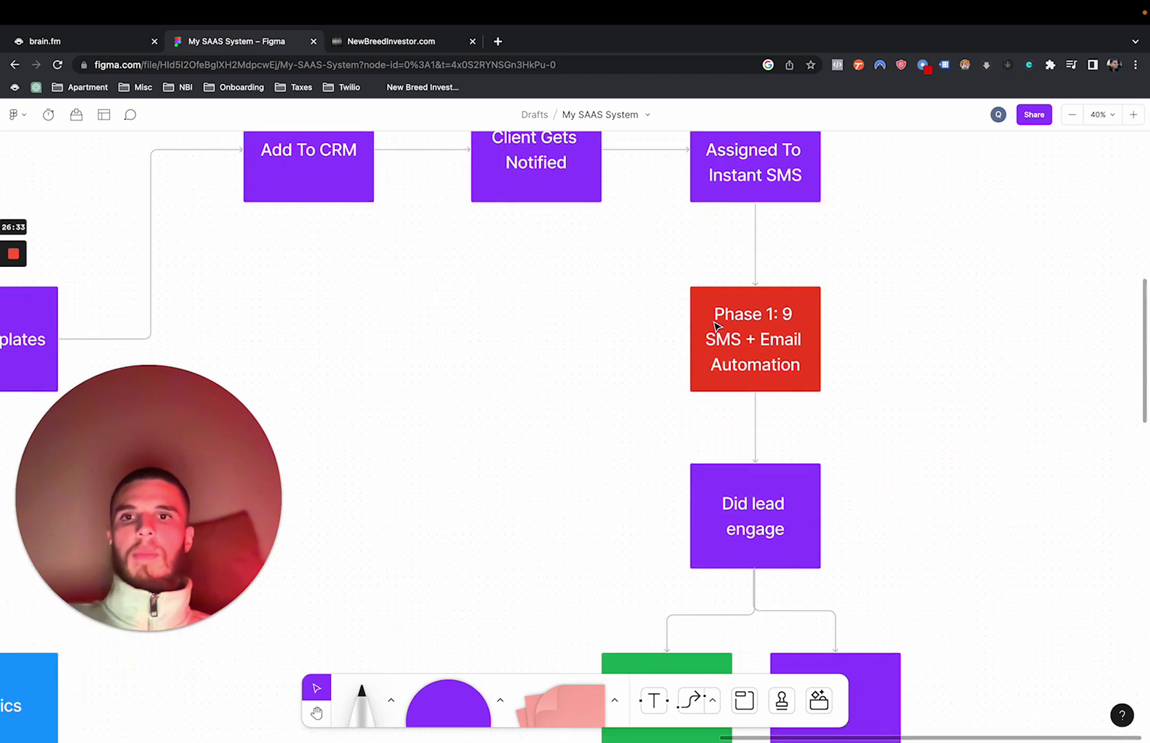
{"action": "scroll", "coordinate": [715, 324], "scroll_direction": "up", "scroll_amount": 2}
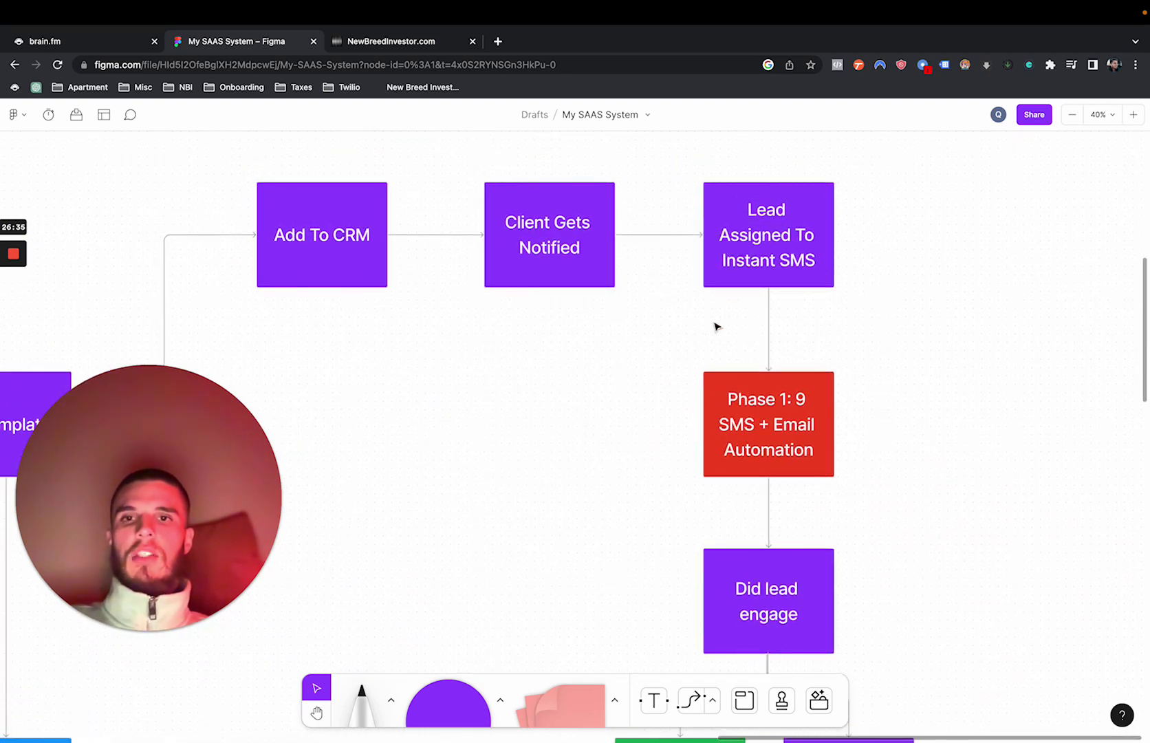
Step: Open the Phase 1: Follow Up folder's Text Concierge workflow, then go back to workflows
{"action": "left_click", "coordinate": [364, 42]}
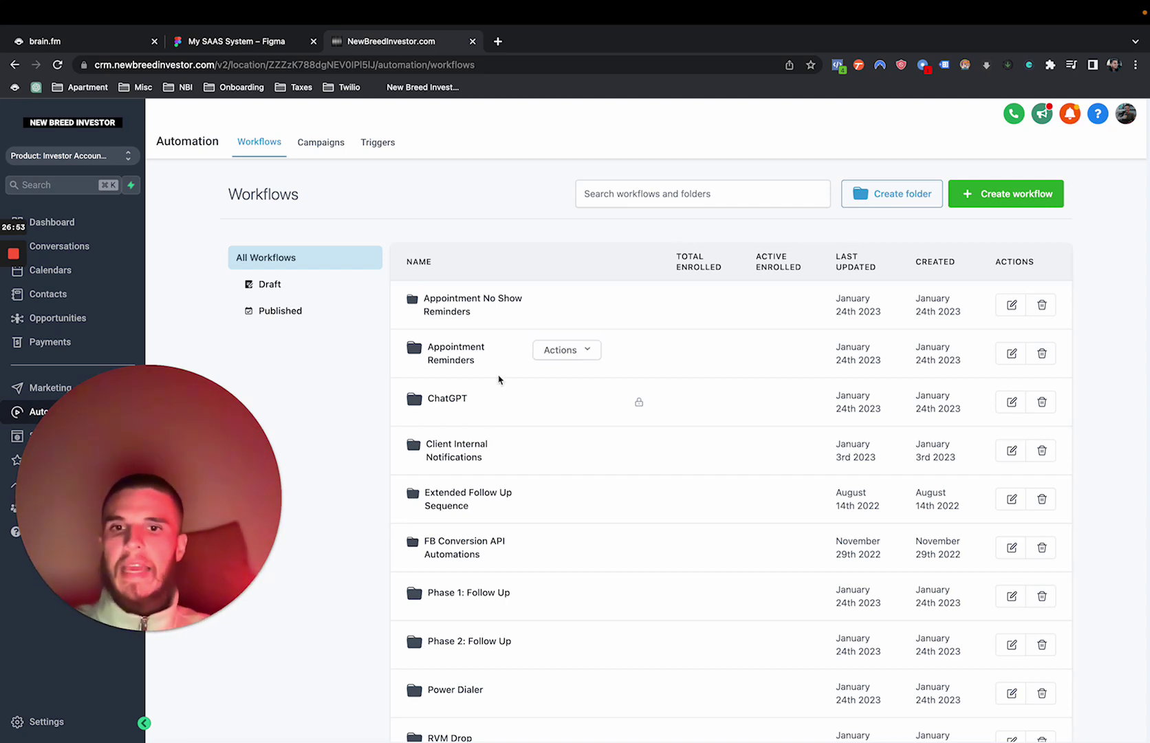
{"action": "left_click", "coordinate": [468, 589]}
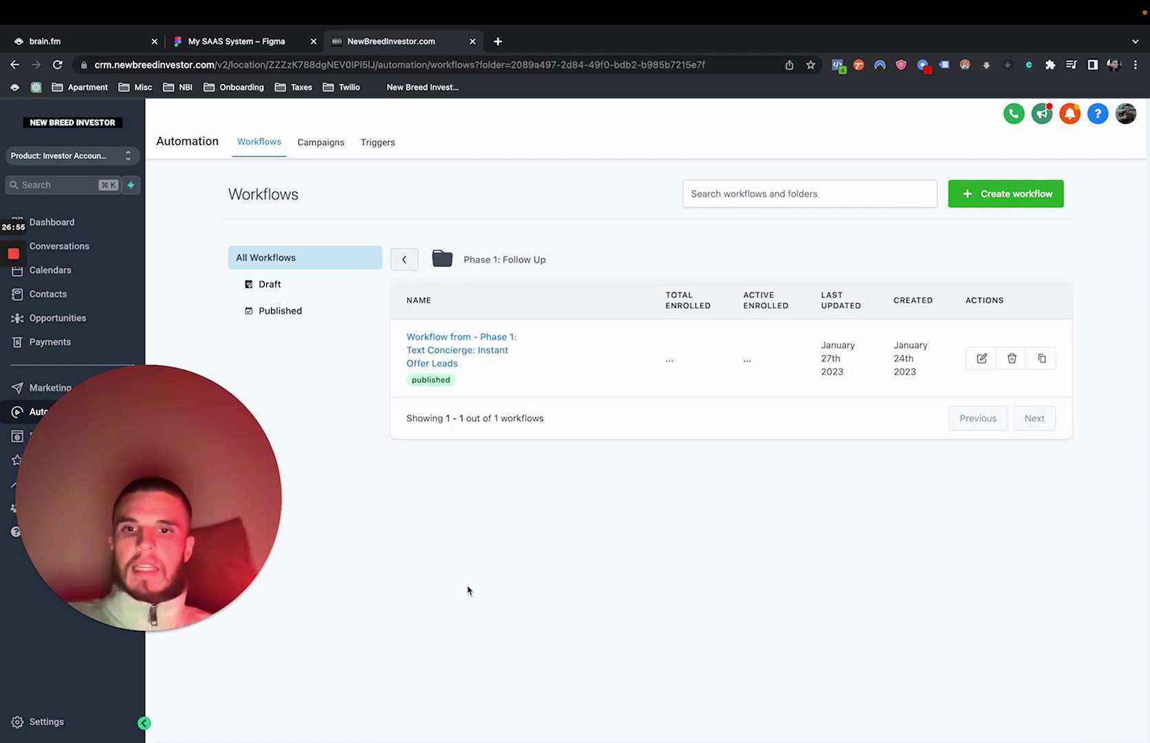
{"action": "left_click", "coordinate": [438, 354]}
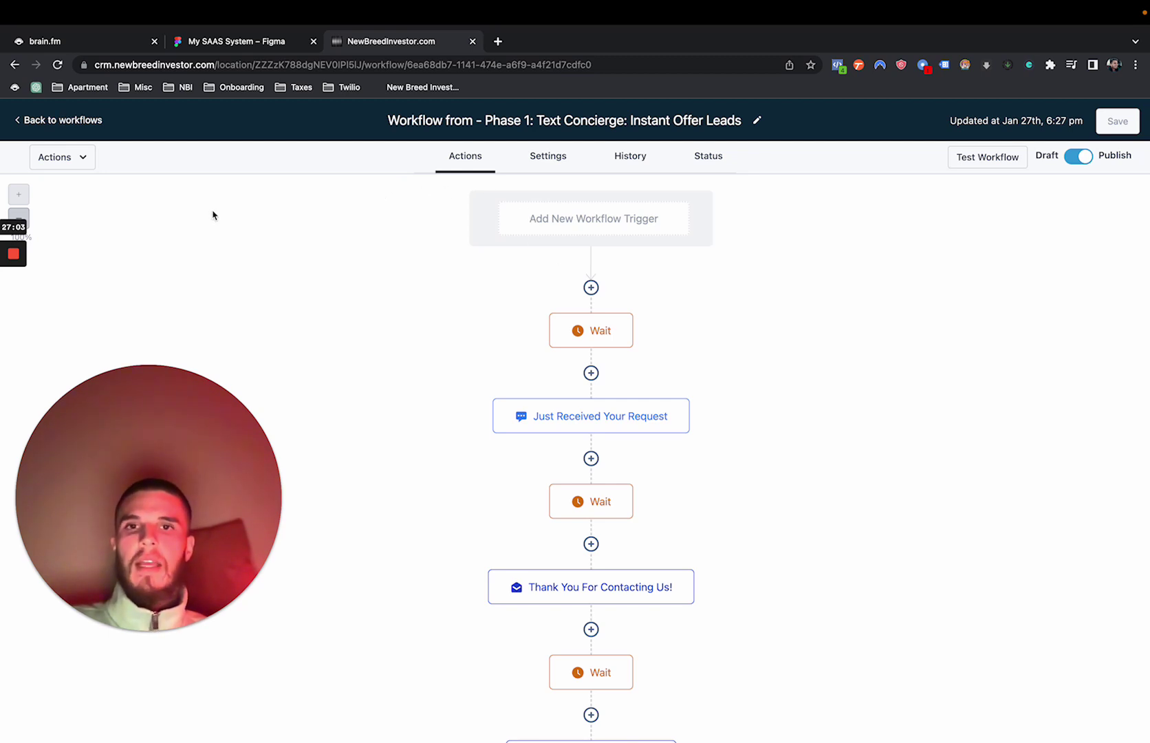
{"action": "left_click", "coordinate": [95, 128]}
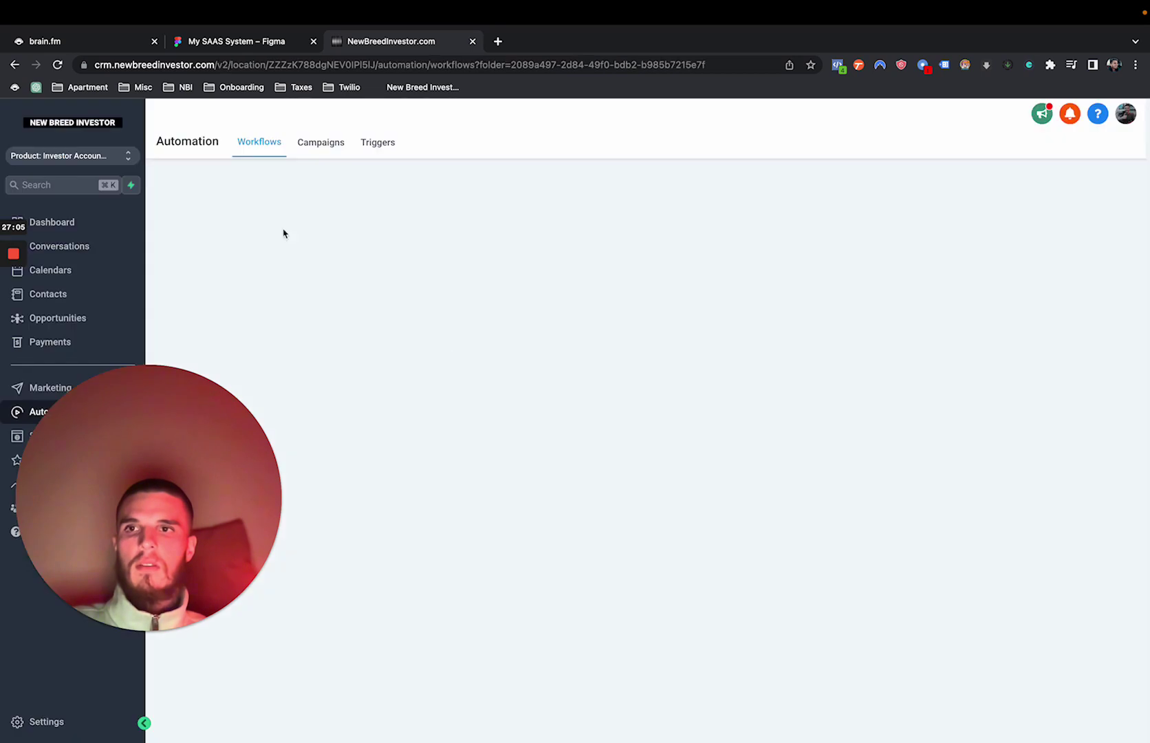
Step: Page through the workflow folders and open the Triggers folder
{"action": "left_click", "coordinate": [405, 263]}
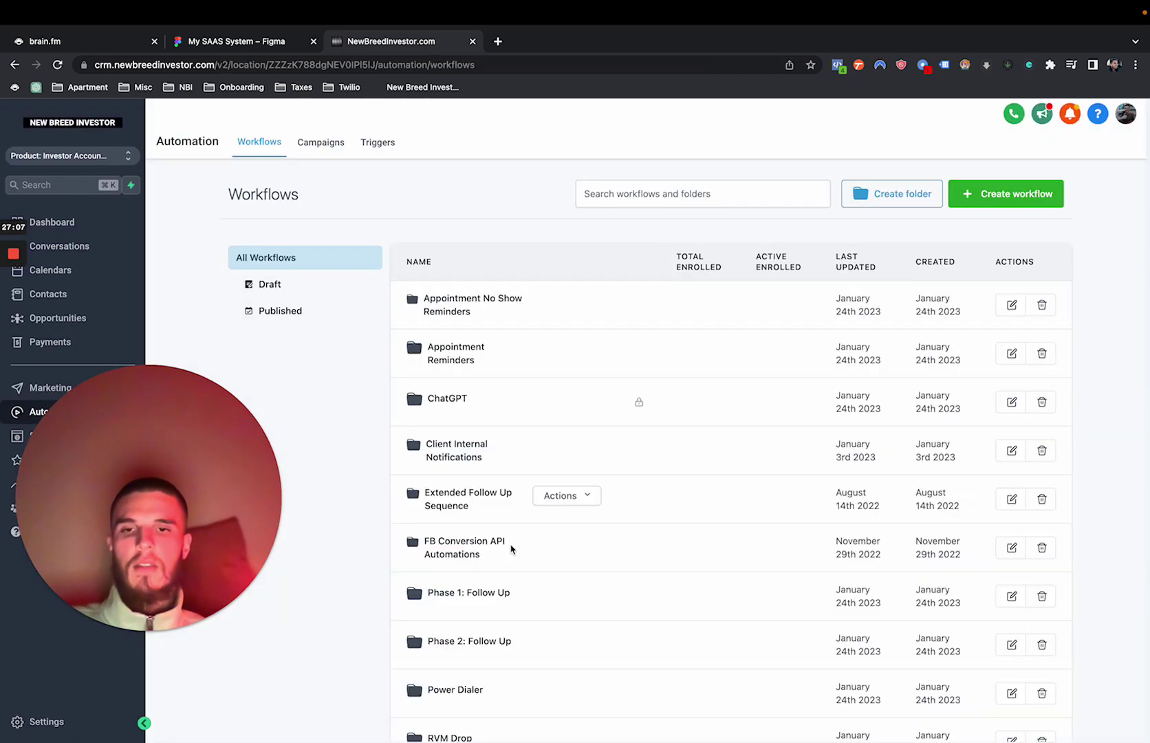
{"action": "scroll", "coordinate": [516, 565], "scroll_direction": "down", "scroll_amount": 3}
{"action": "left_click", "coordinate": [1035, 674]}
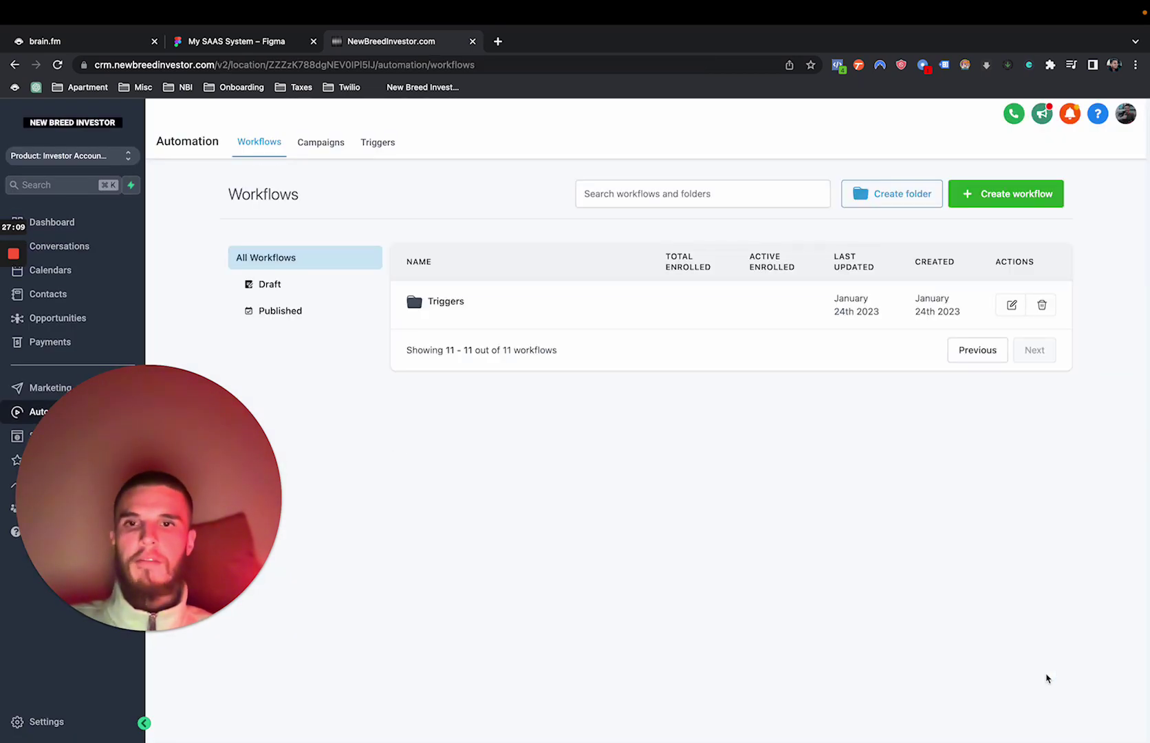
{"action": "left_click", "coordinate": [432, 313]}
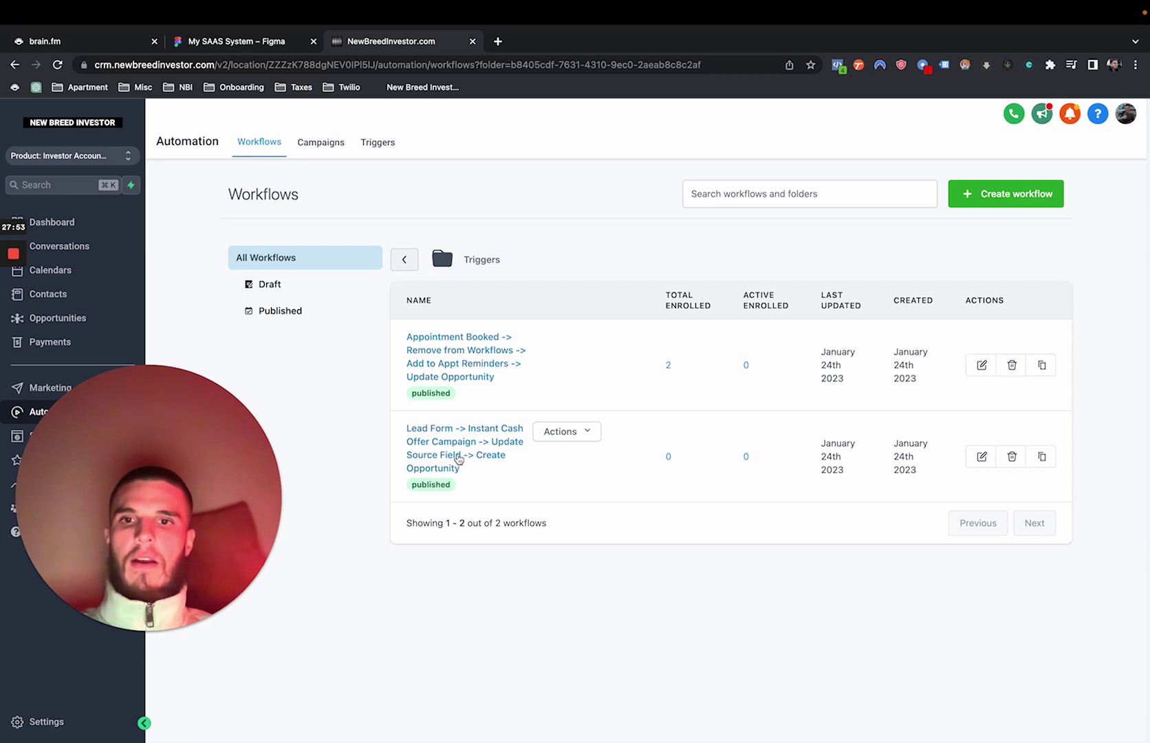
Step: Open the Lead Form -> Instant Cash Offer Campaign workflow and inspect its Add To Workflow and opportunity steps
{"action": "left_click", "coordinate": [459, 459]}
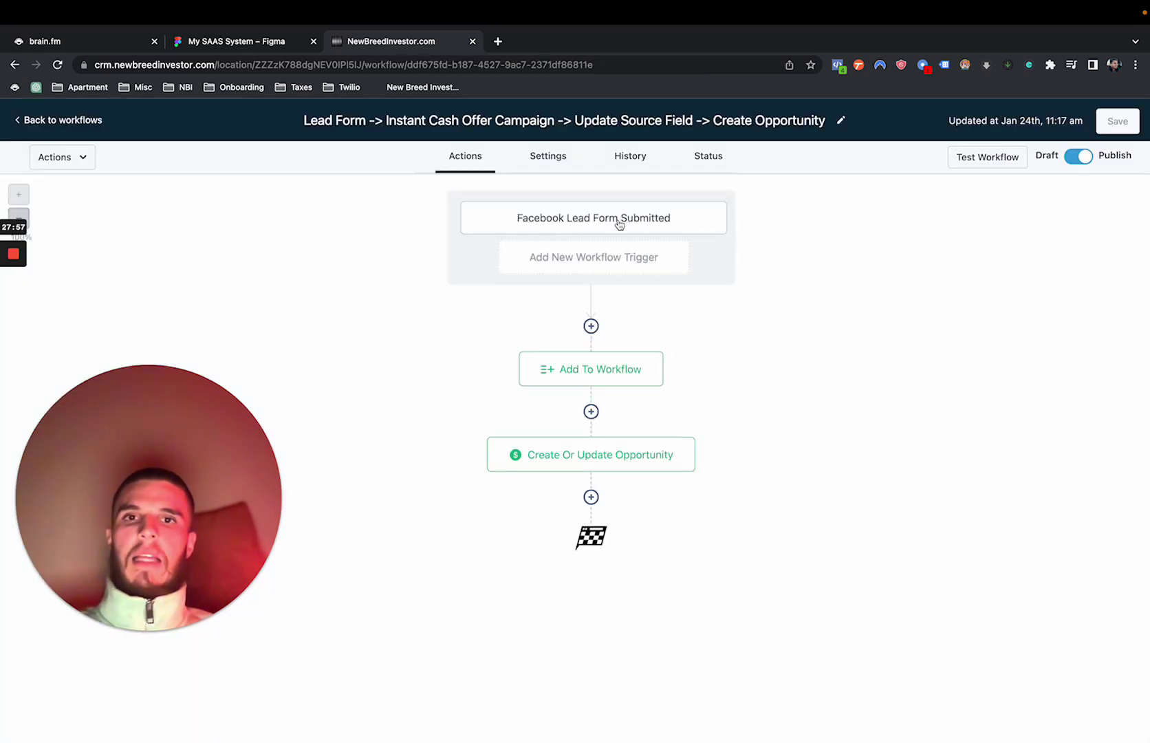
{"action": "left_click", "coordinate": [585, 373]}
{"action": "left_click", "coordinate": [1126, 124]}
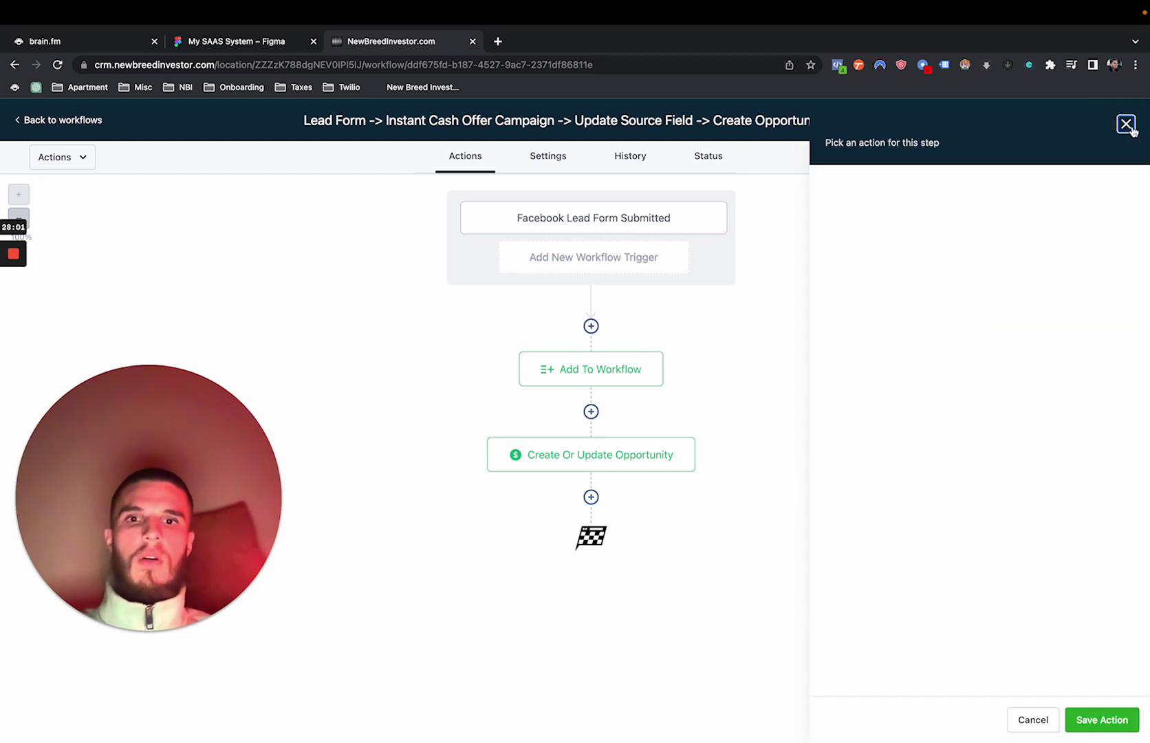
{"action": "left_click", "coordinate": [624, 455]}
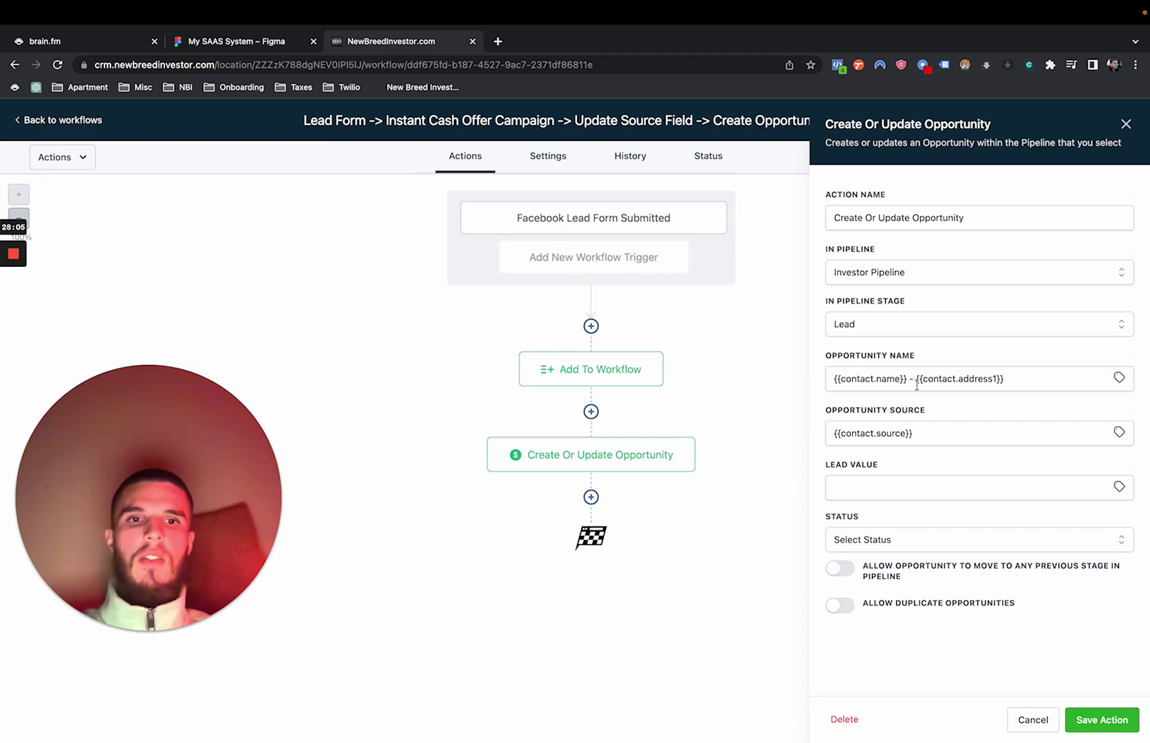
{"action": "scroll", "coordinate": [928, 378], "scroll_direction": "up", "scroll_amount": 3}
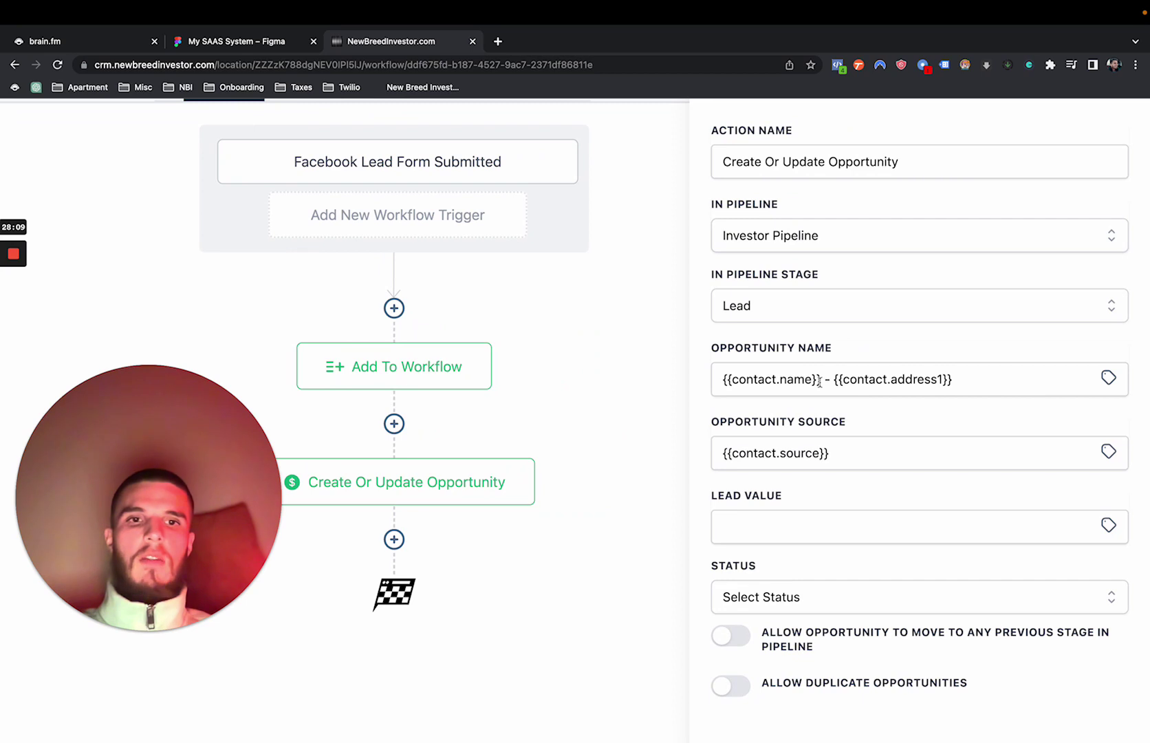
{"action": "left_click_drag", "start_coordinate": [837, 381], "coordinate": [956, 381]}
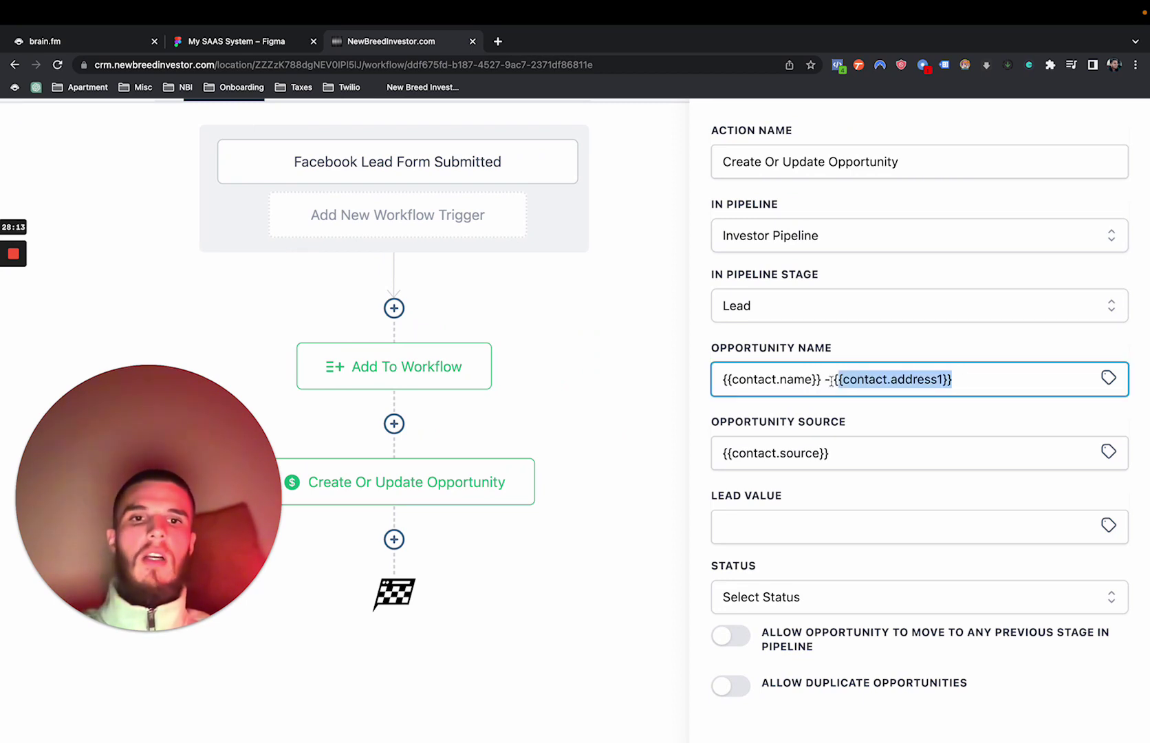
{"action": "left_click_drag", "start_coordinate": [836, 380], "coordinate": [833, 380]}
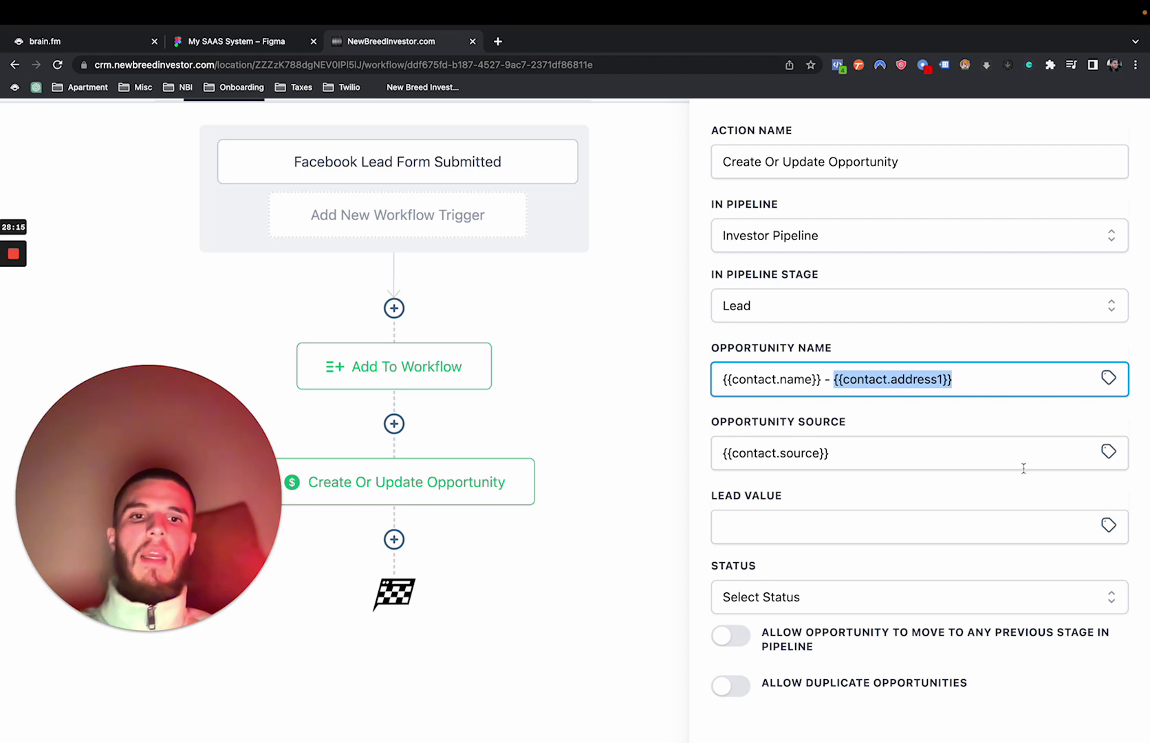
{"action": "key", "text": "super+minus"}
{"action": "key", "text": "super+minus"}
{"action": "key", "text": "super+minus"}
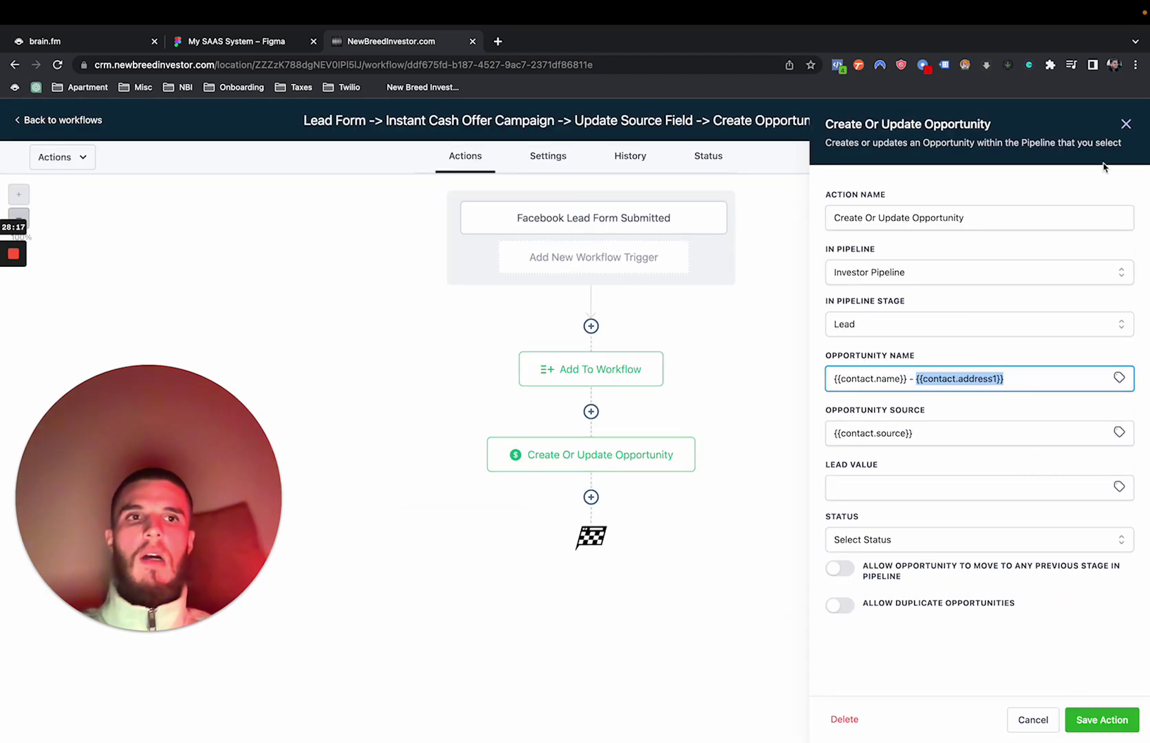
{"action": "left_click", "coordinate": [1126, 123]}
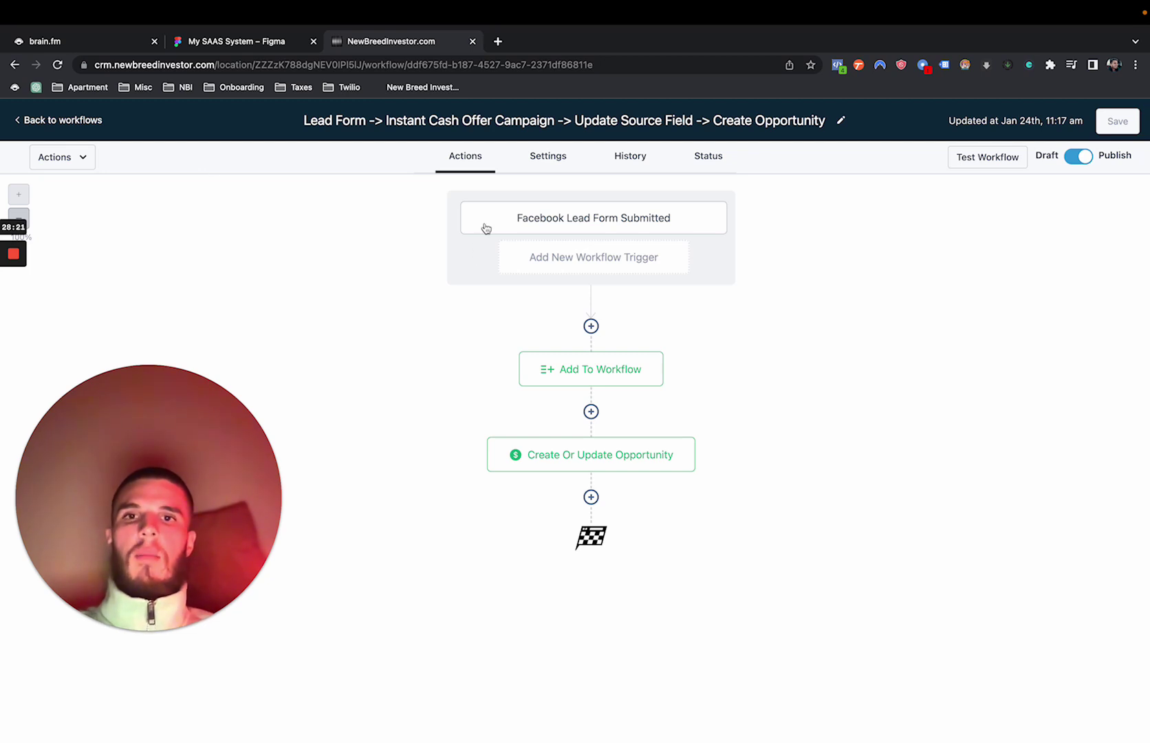
Step: Recheck which workflow contacts are added to and the opportunity step's settings
{"action": "left_click", "coordinate": [595, 369]}
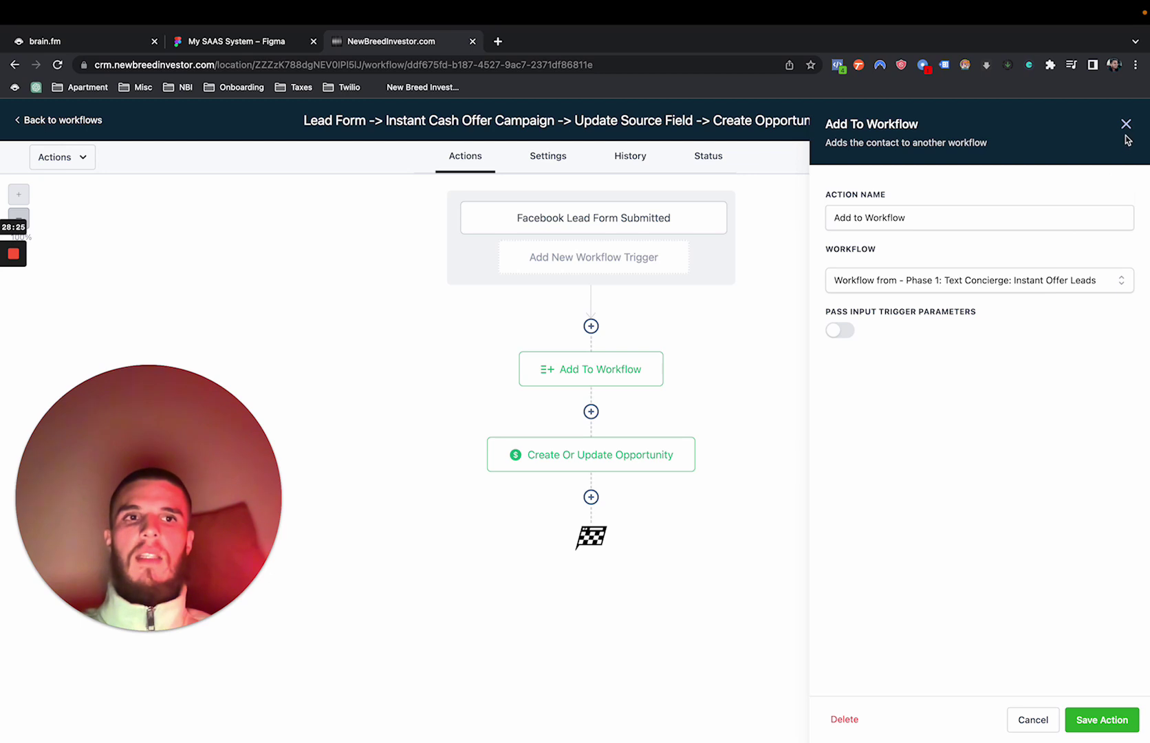
{"action": "left_click", "coordinate": [1126, 126]}
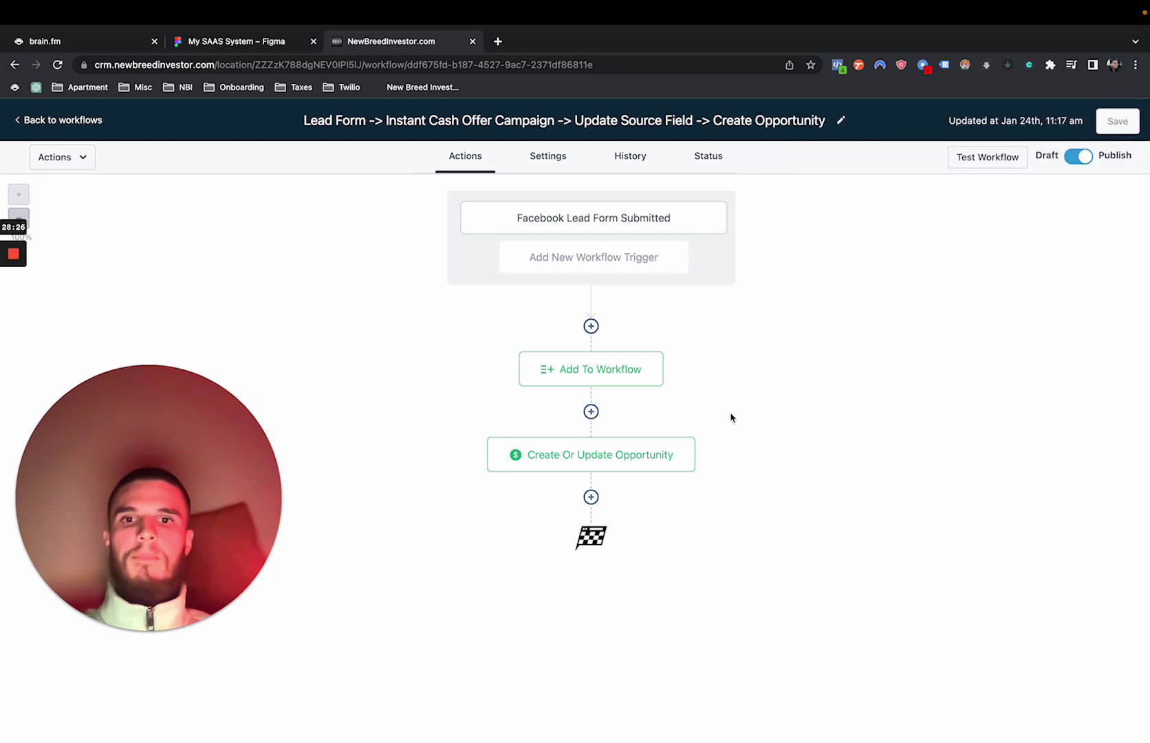
{"action": "left_click", "coordinate": [550, 458]}
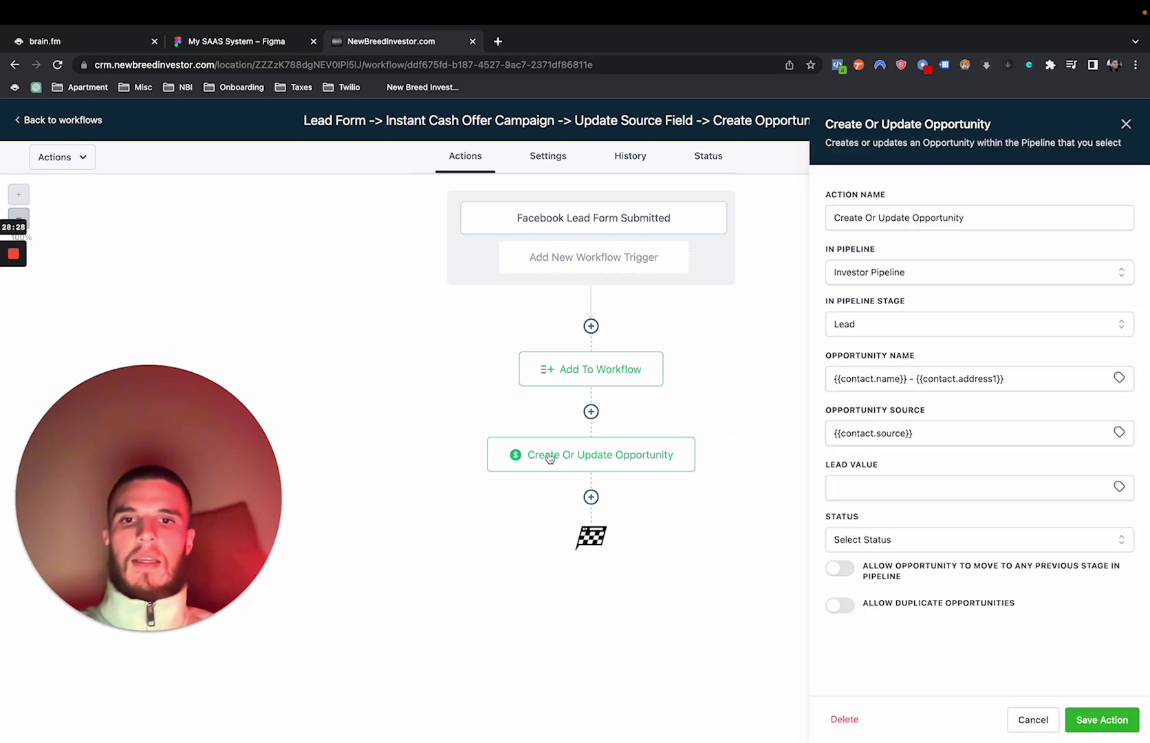
{"action": "left_click", "coordinate": [1126, 124]}
Step: Return to the workflows list and open the Appointment Booked workflow
{"action": "left_click", "coordinate": [85, 122]}
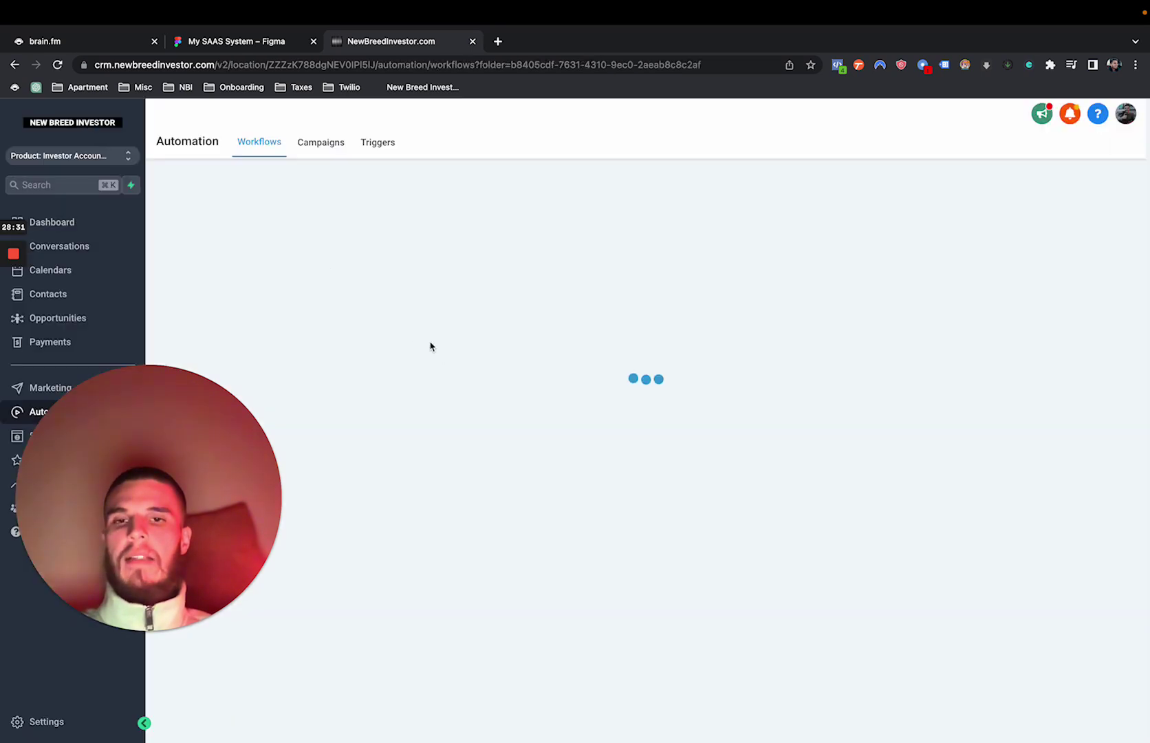
{"action": "mouse_move", "coordinate": [501, 448]}
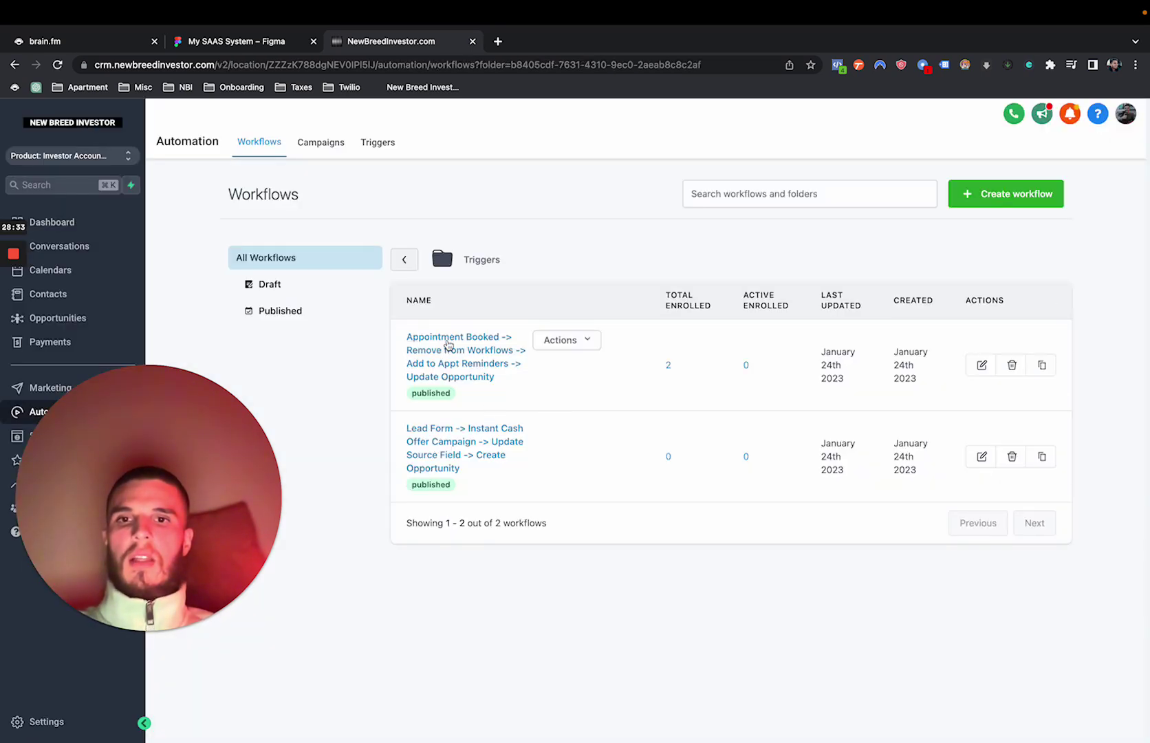
{"action": "left_click", "coordinate": [468, 339]}
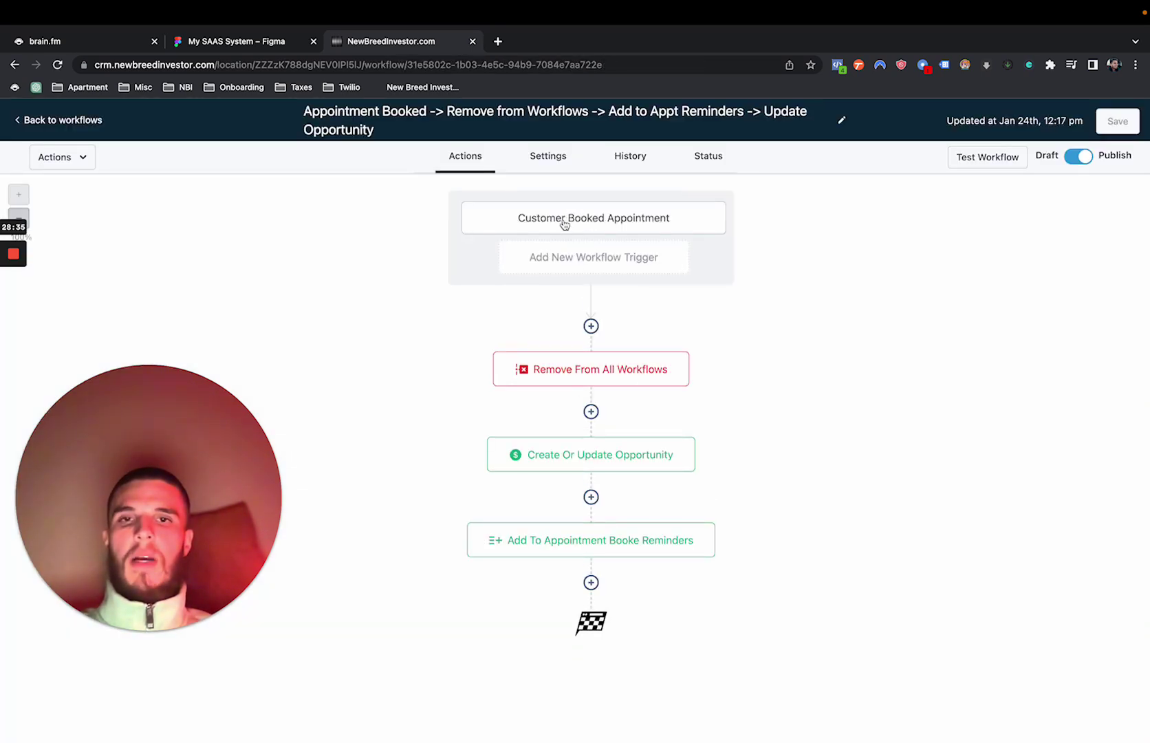
Step: Review its opportunity pipeline stage and reminders workflow steps, then return to the workflows list
{"action": "mouse_move", "coordinate": [593, 372]}
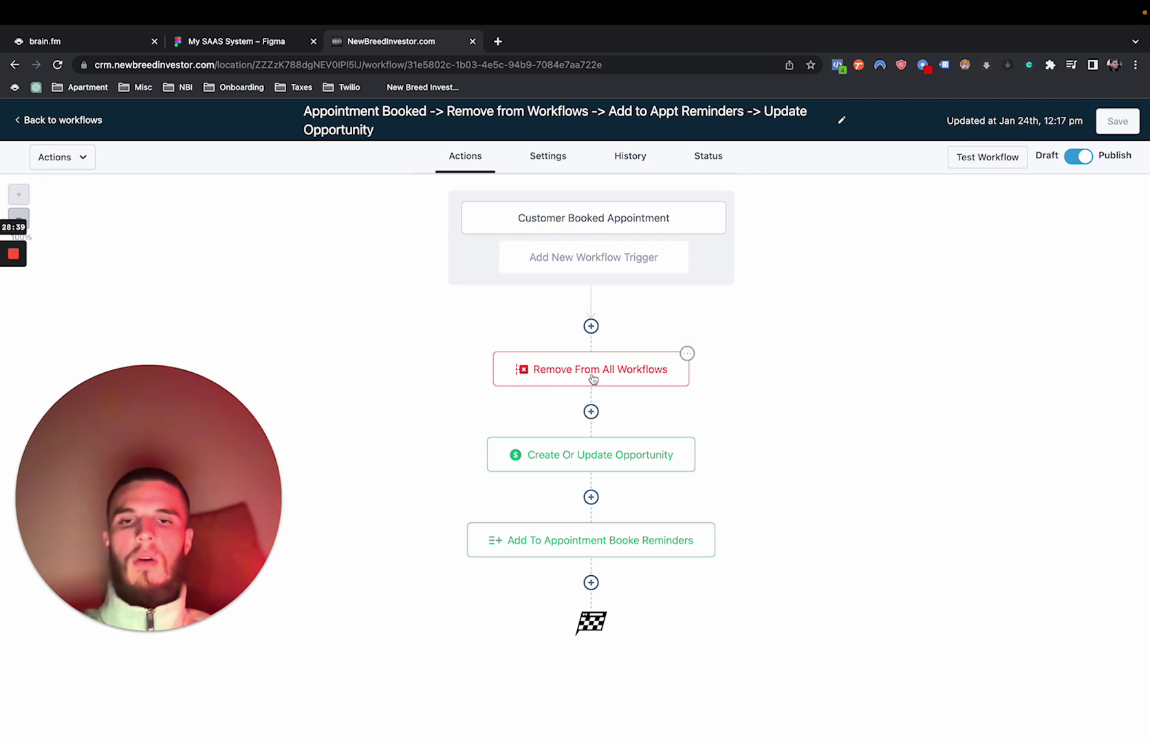
{"action": "mouse_move", "coordinate": [536, 450]}
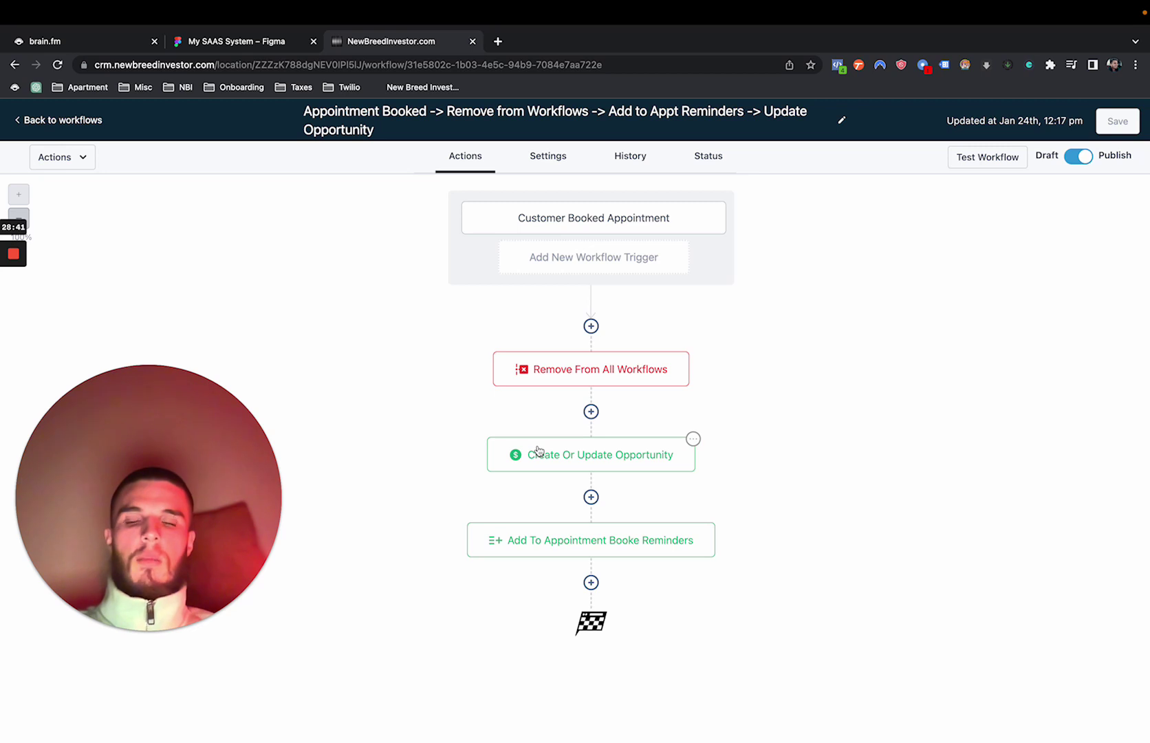
{"action": "left_click", "coordinate": [602, 461]}
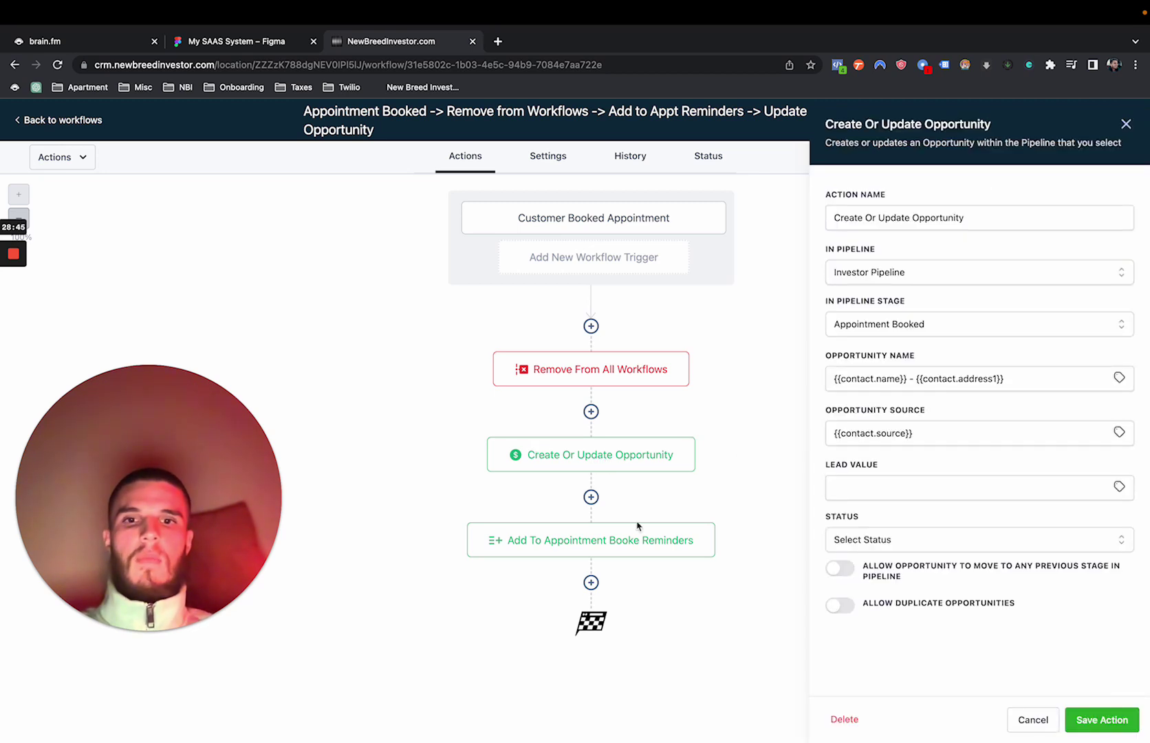
{"action": "left_click", "coordinate": [626, 551]}
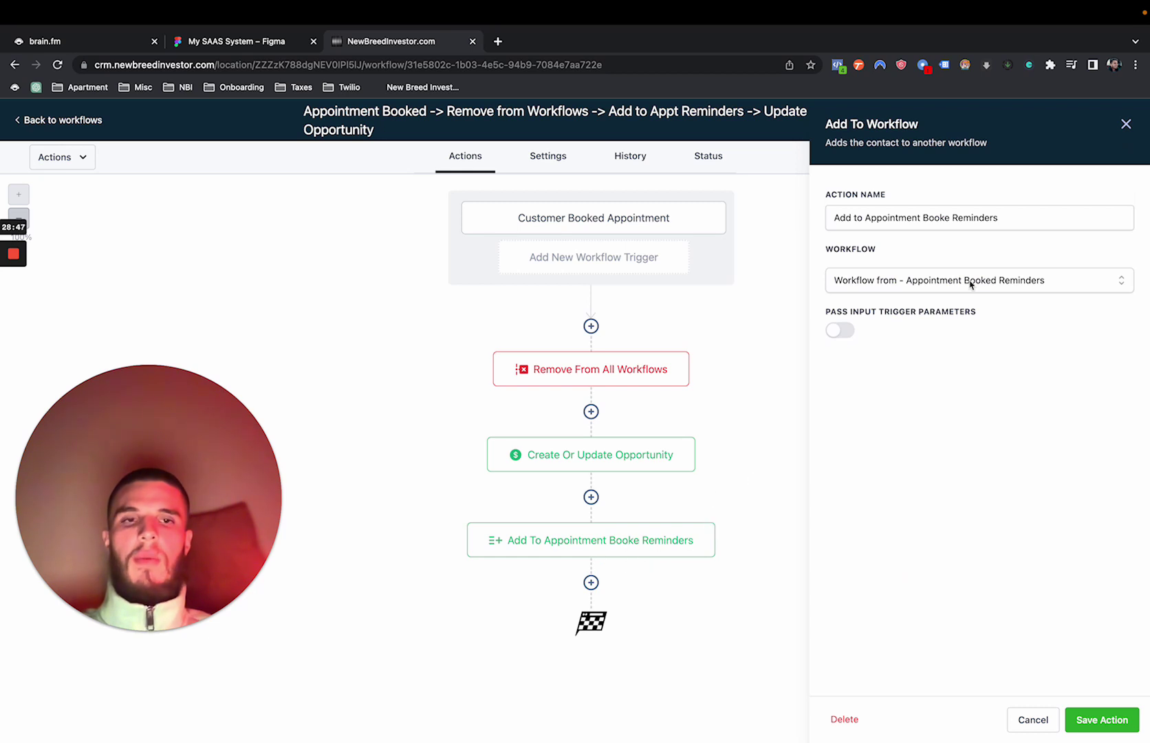
{"action": "left_click", "coordinate": [1127, 123]}
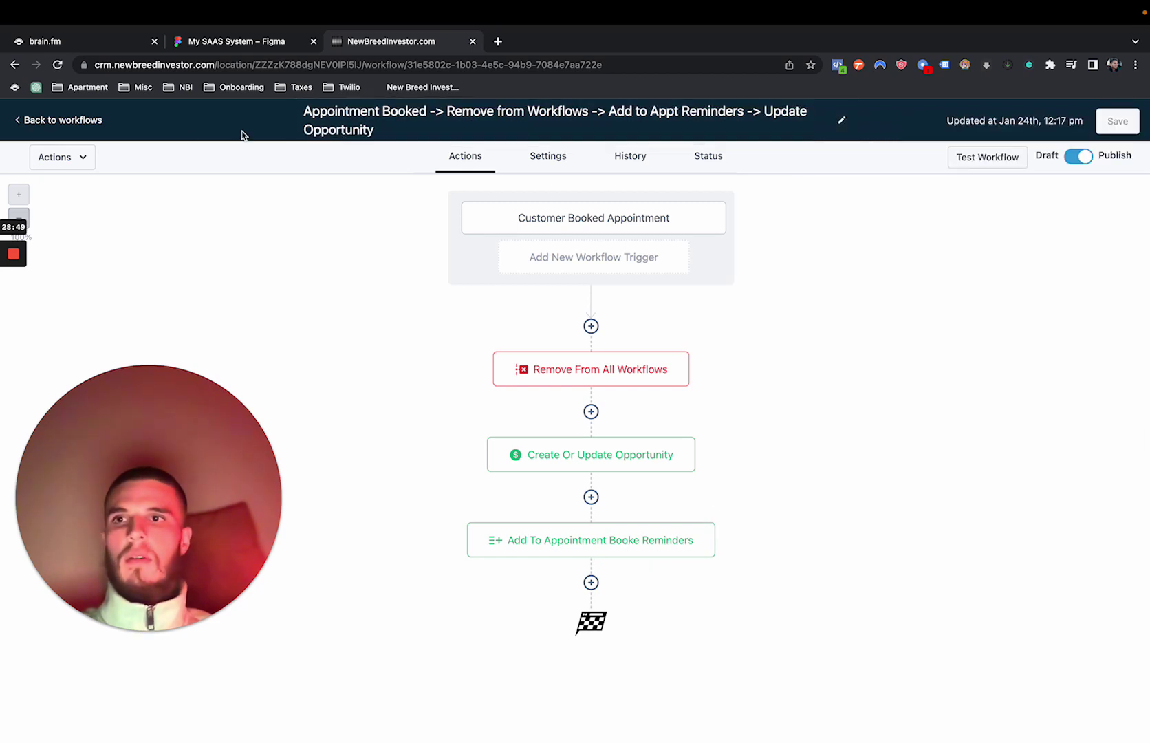
{"action": "left_click", "coordinate": [54, 124]}
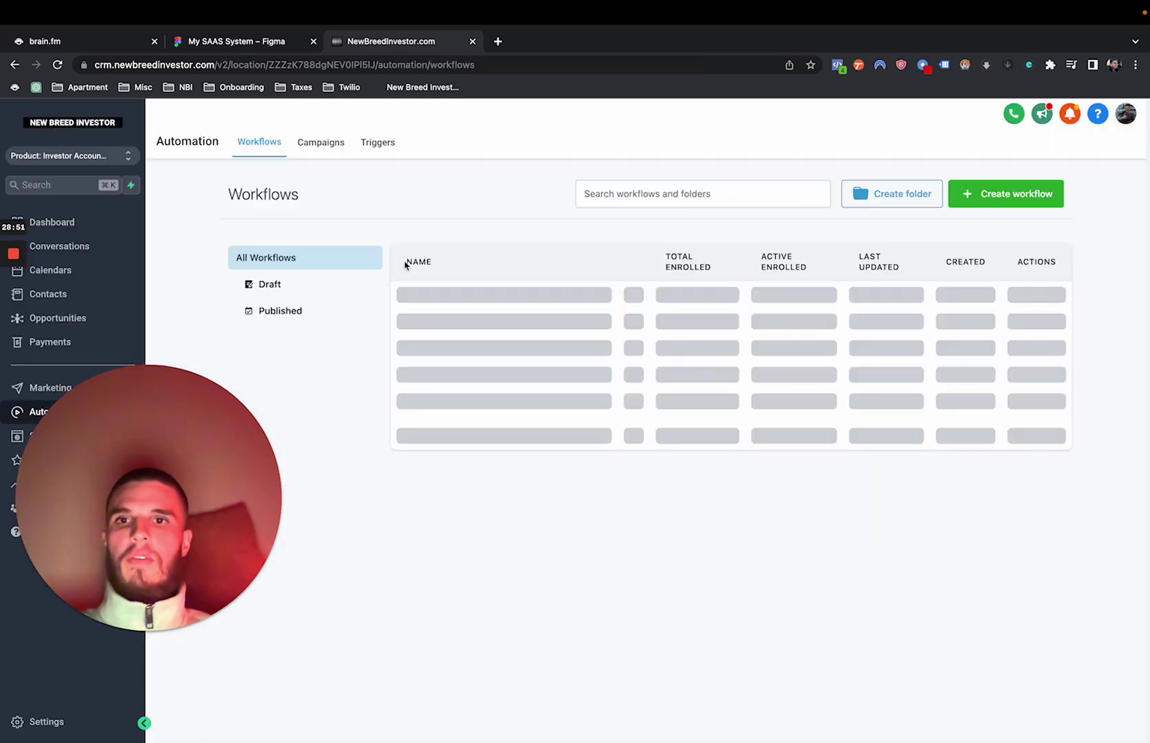
{"action": "scroll", "coordinate": [496, 467], "scroll_direction": "down", "scroll_amount": 2}
Step: Open the Phase 1: Follow Up Text Concierge workflow and scroll through its steps
{"action": "left_click", "coordinate": [475, 517]}
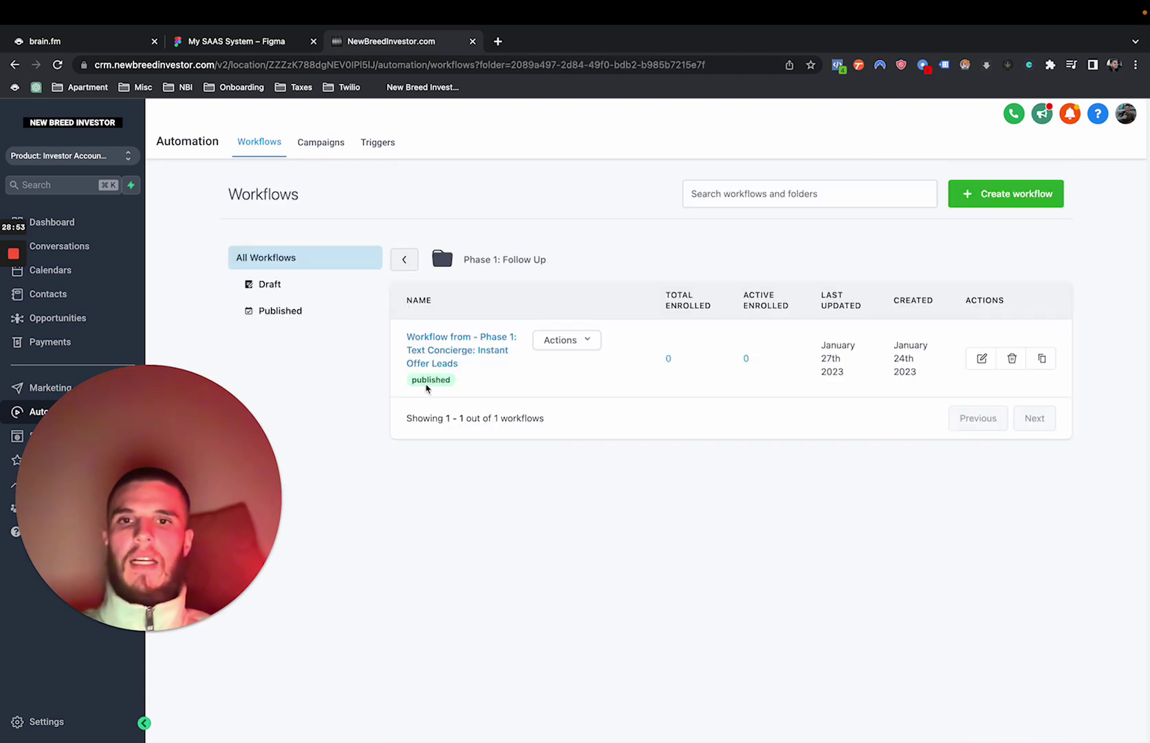
{"action": "left_click", "coordinate": [429, 359]}
{"action": "scroll", "coordinate": [485, 344], "scroll_direction": "down", "scroll_amount": 7}
{"action": "scroll", "coordinate": [484, 344], "scroll_direction": "down", "scroll_amount": 10}
{"action": "scroll", "coordinate": [484, 344], "scroll_direction": "down", "scroll_amount": 10}
{"action": "scroll", "coordinate": [484, 344], "scroll_direction": "down", "scroll_amount": 5}
Step: Look over the system flowchart in Figma, then return to the CRM workflow
{"action": "left_click", "coordinate": [236, 41]}
{"action": "scroll", "coordinate": [633, 388], "scroll_direction": "down", "scroll_amount": 3}
{"action": "scroll", "coordinate": [650, 480], "scroll_direction": "down", "scroll_amount": 5}
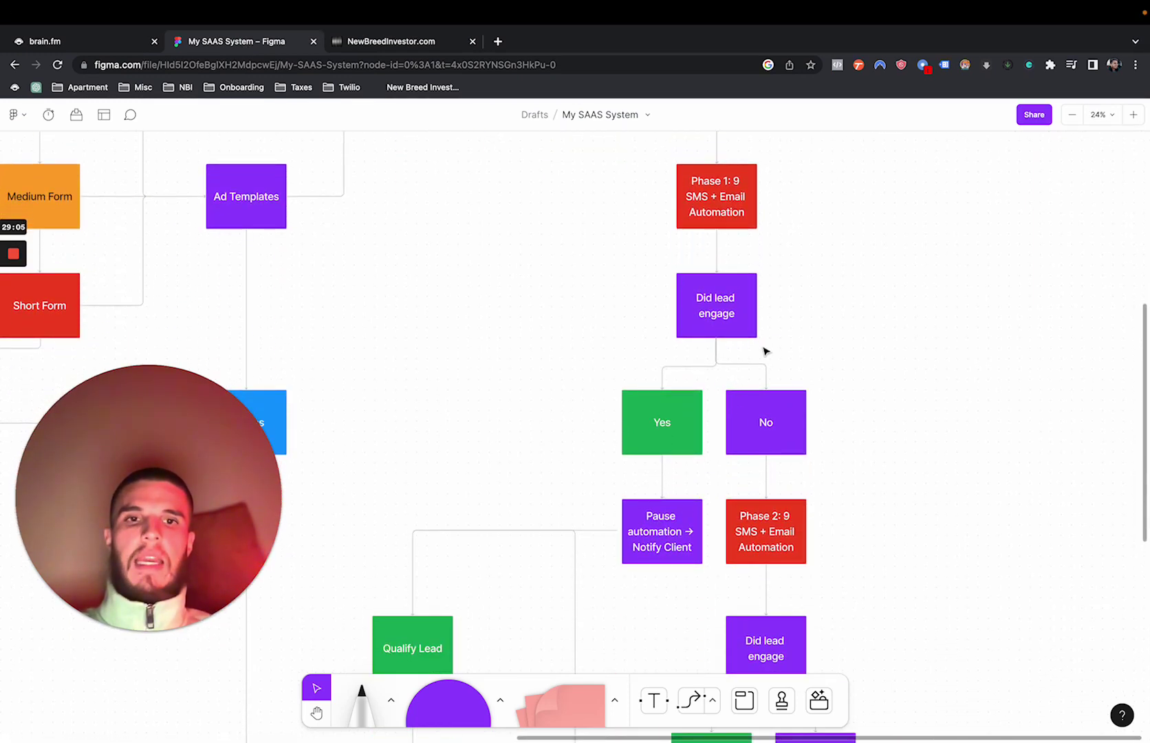
{"action": "scroll", "coordinate": [768, 436], "scroll_direction": "down", "scroll_amount": 3}
{"action": "scroll", "coordinate": [759, 402], "scroll_direction": "right", "scroll_amount": 1}
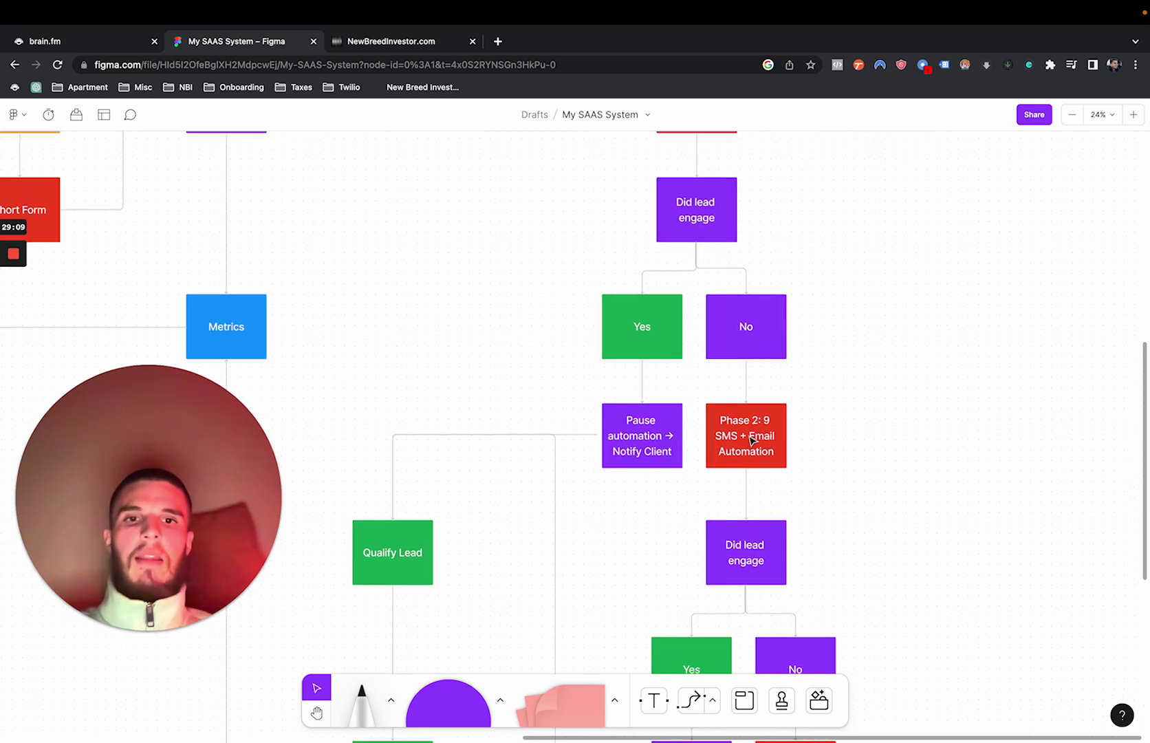
{"action": "left_click", "coordinate": [393, 44]}
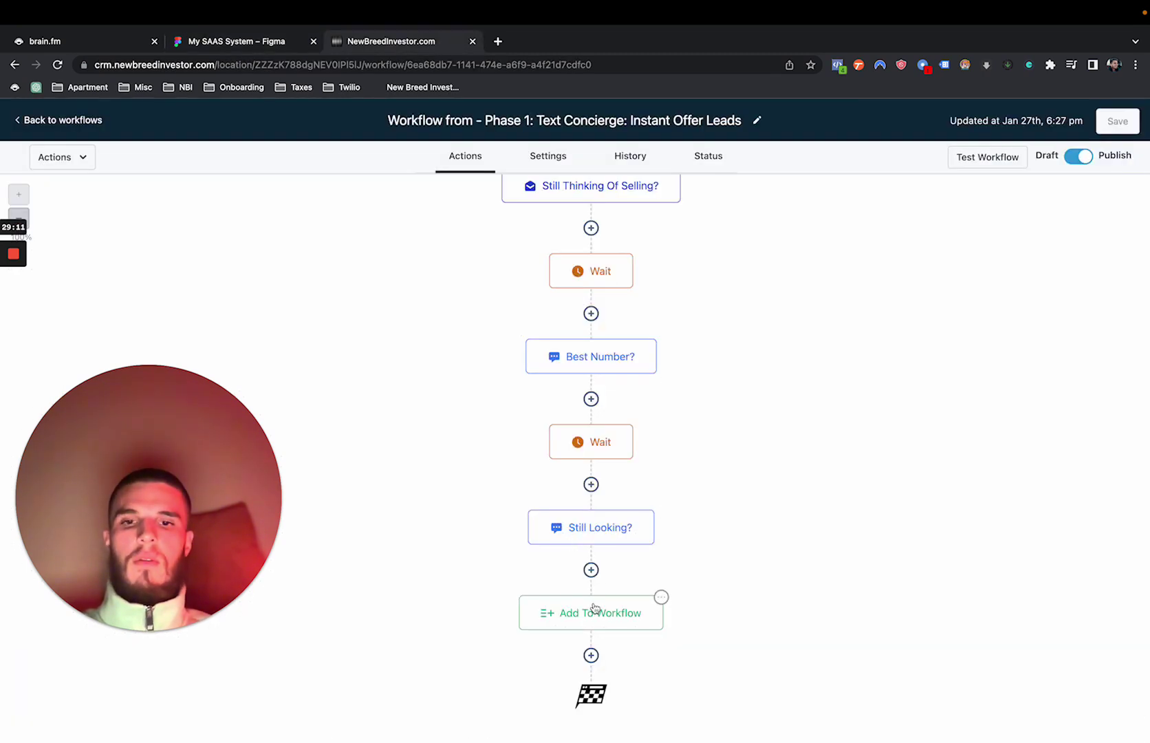
Step: Go back up to the workflow folders and open the Phase 2: Follow Up folder
{"action": "left_click", "coordinate": [96, 122]}
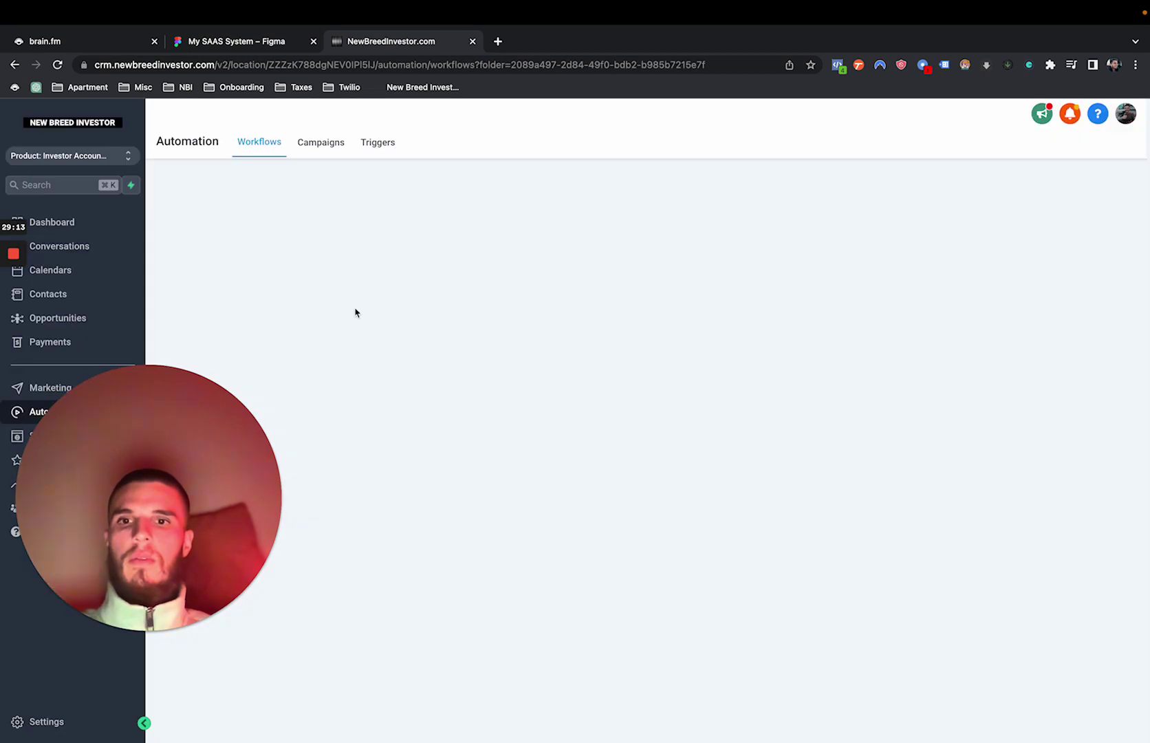
{"action": "left_click", "coordinate": [406, 261]}
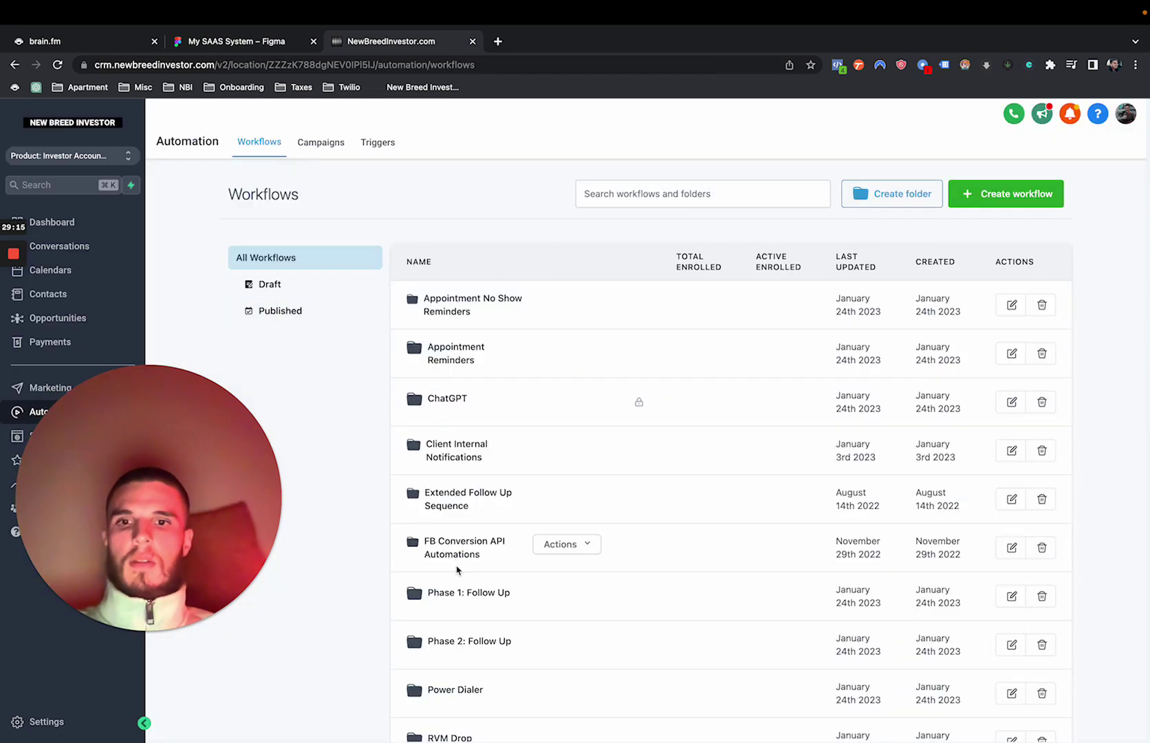
{"action": "left_click", "coordinate": [459, 641]}
Step: Review the Phase 2 Text Concierge workflow, then go to the Extended Follow Up Sequence folder
{"action": "left_click", "coordinate": [456, 350]}
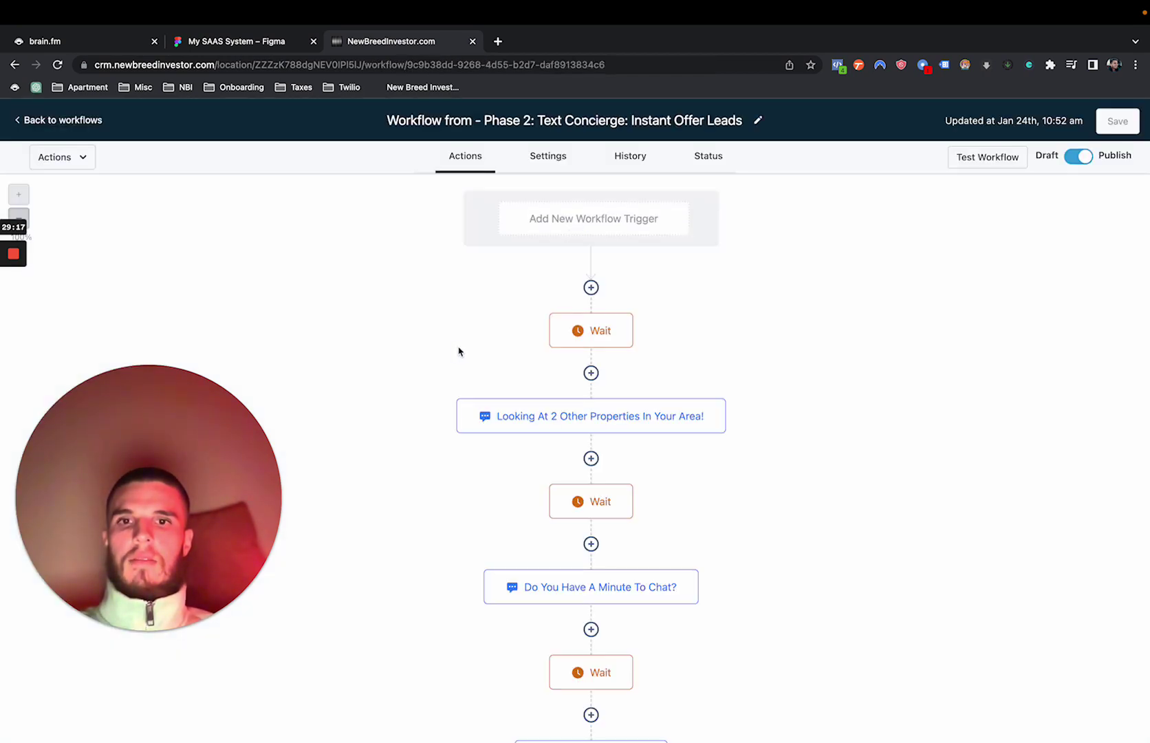
{"action": "scroll", "coordinate": [571, 407], "scroll_direction": "down", "scroll_amount": 5}
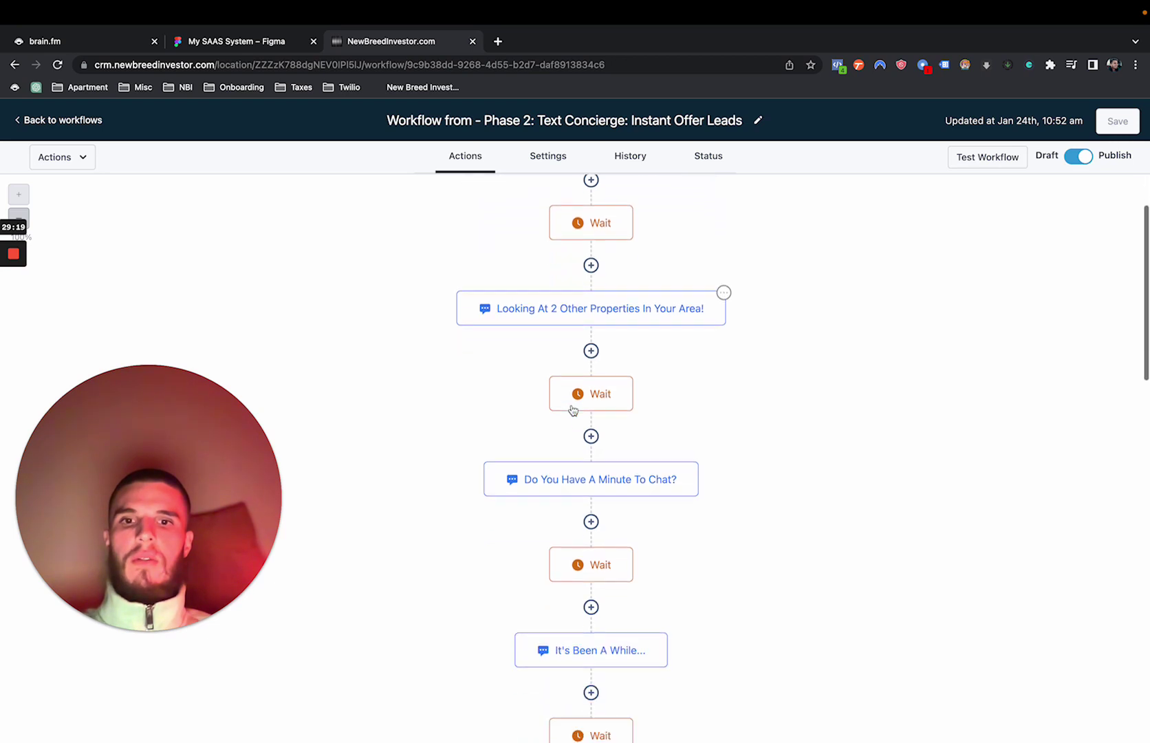
{"action": "scroll", "coordinate": [572, 410], "scroll_direction": "down", "scroll_amount": 20}
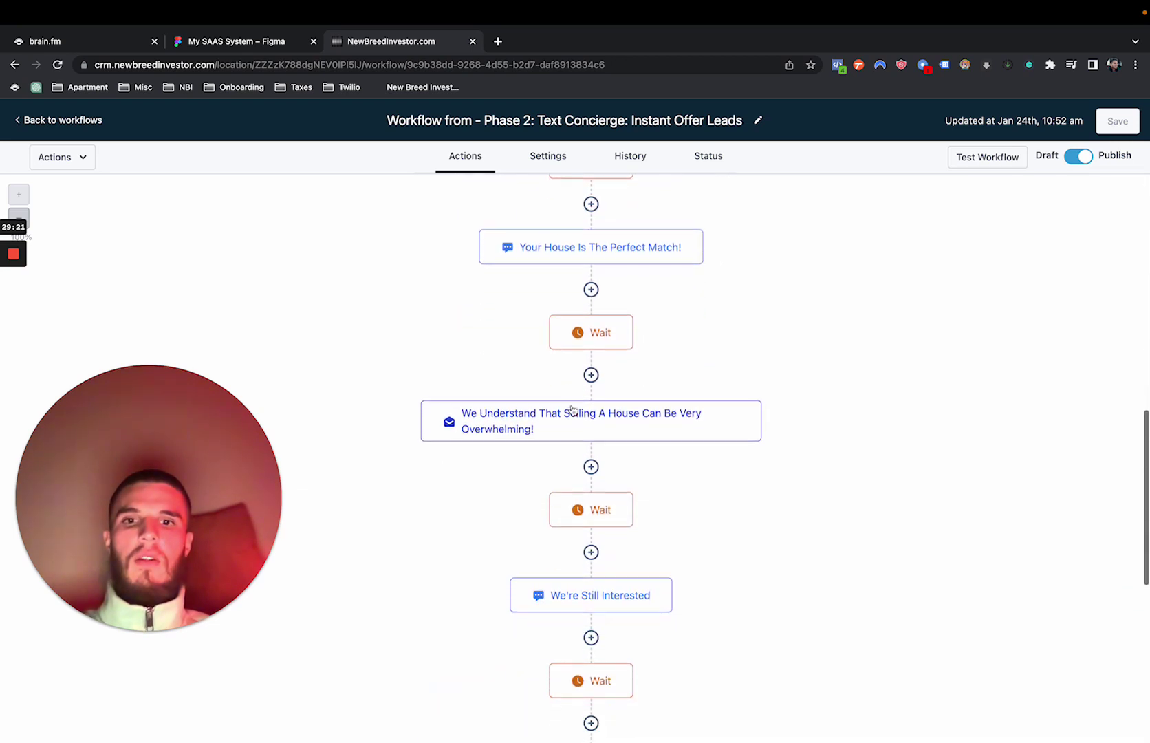
{"action": "scroll", "coordinate": [572, 410], "scroll_direction": "down", "scroll_amount": 6}
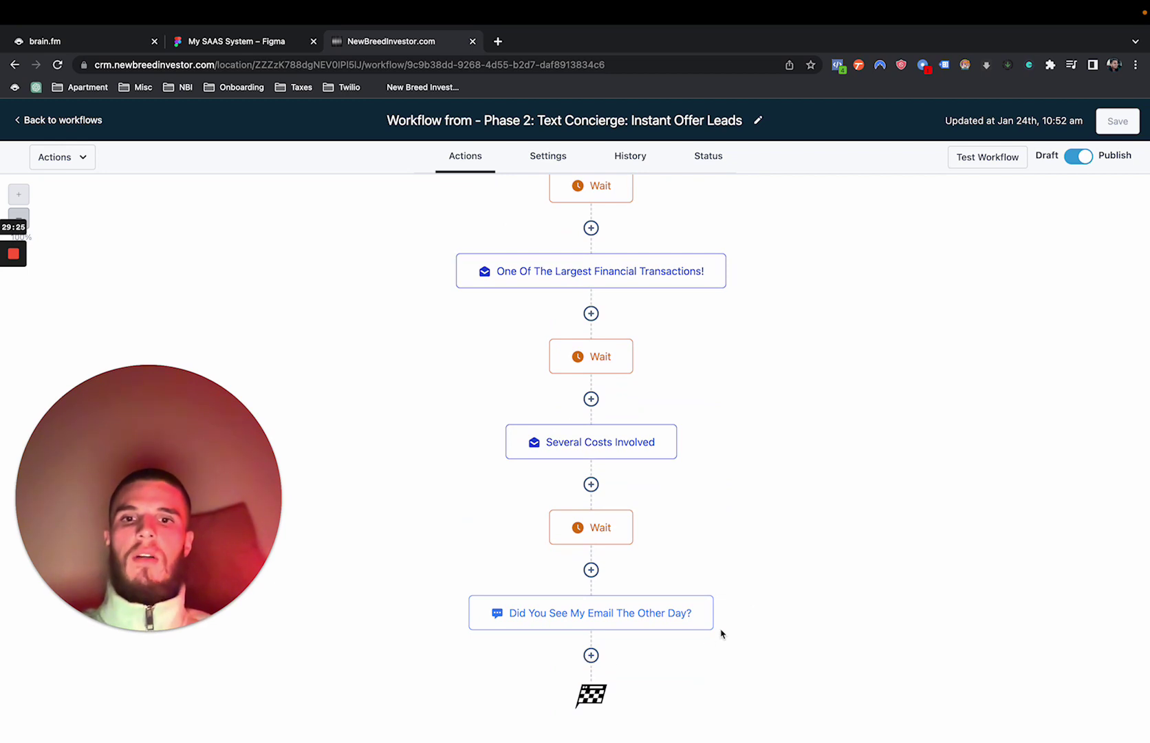
{"action": "left_click", "coordinate": [81, 121]}
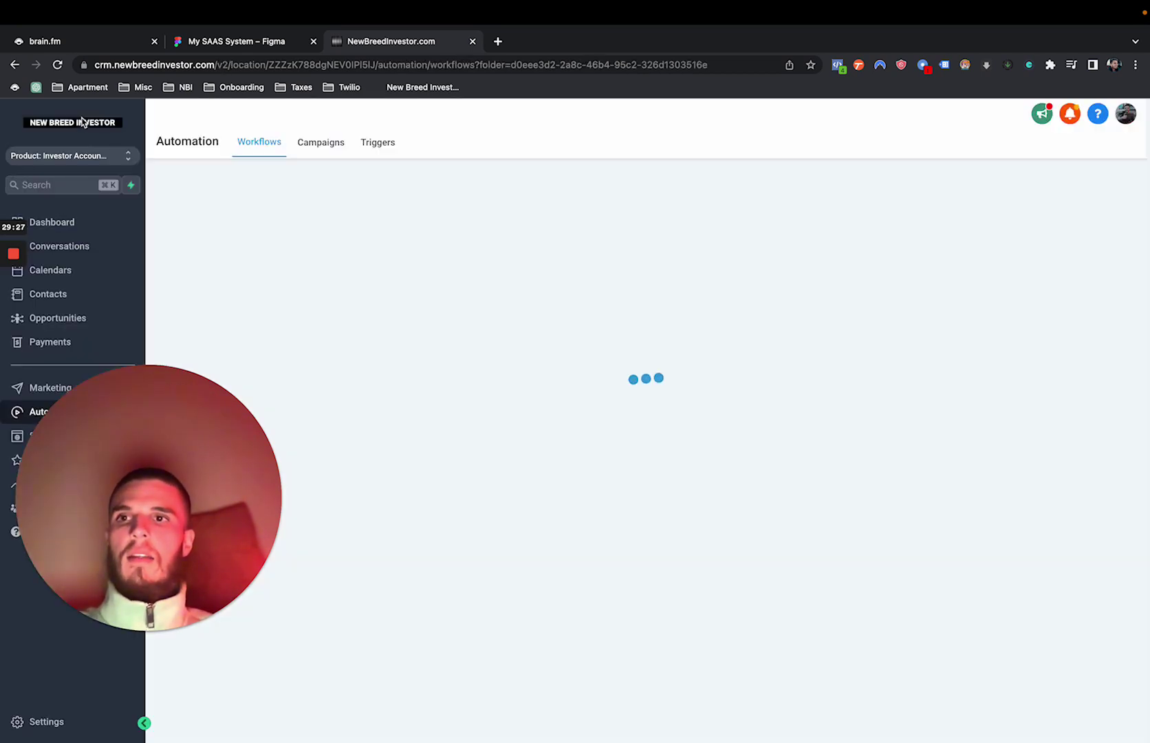
{"action": "left_click", "coordinate": [407, 264]}
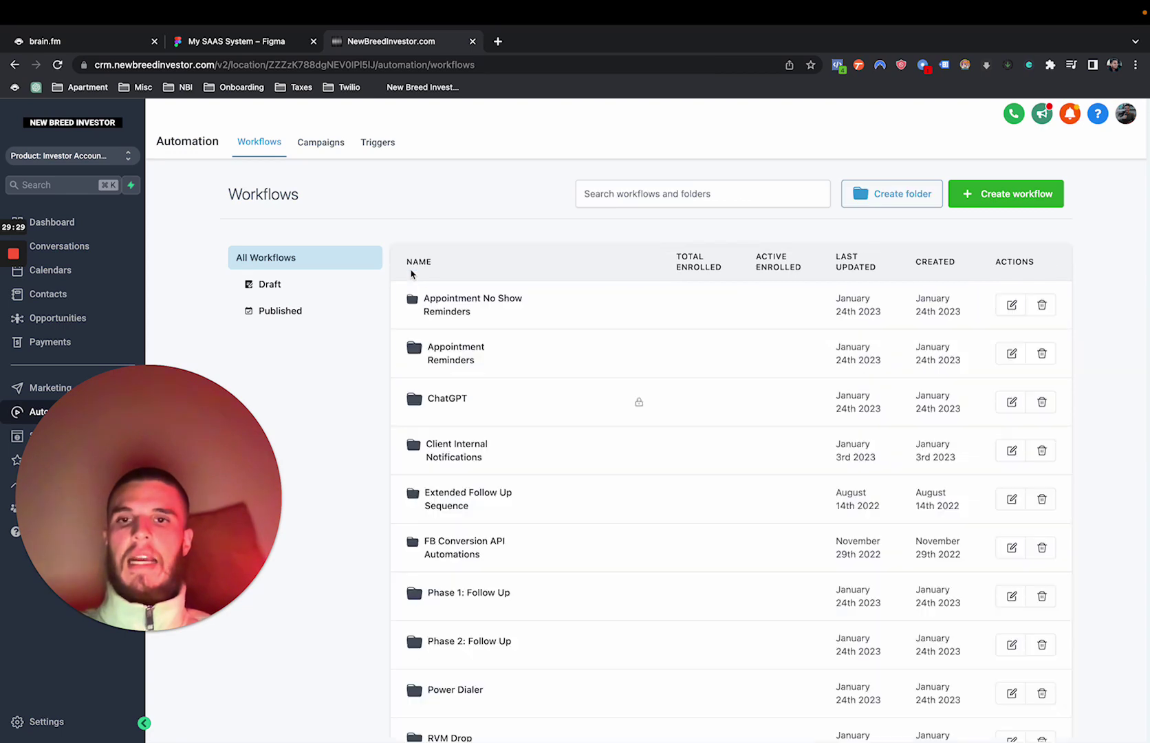
{"action": "left_click", "coordinate": [444, 508]}
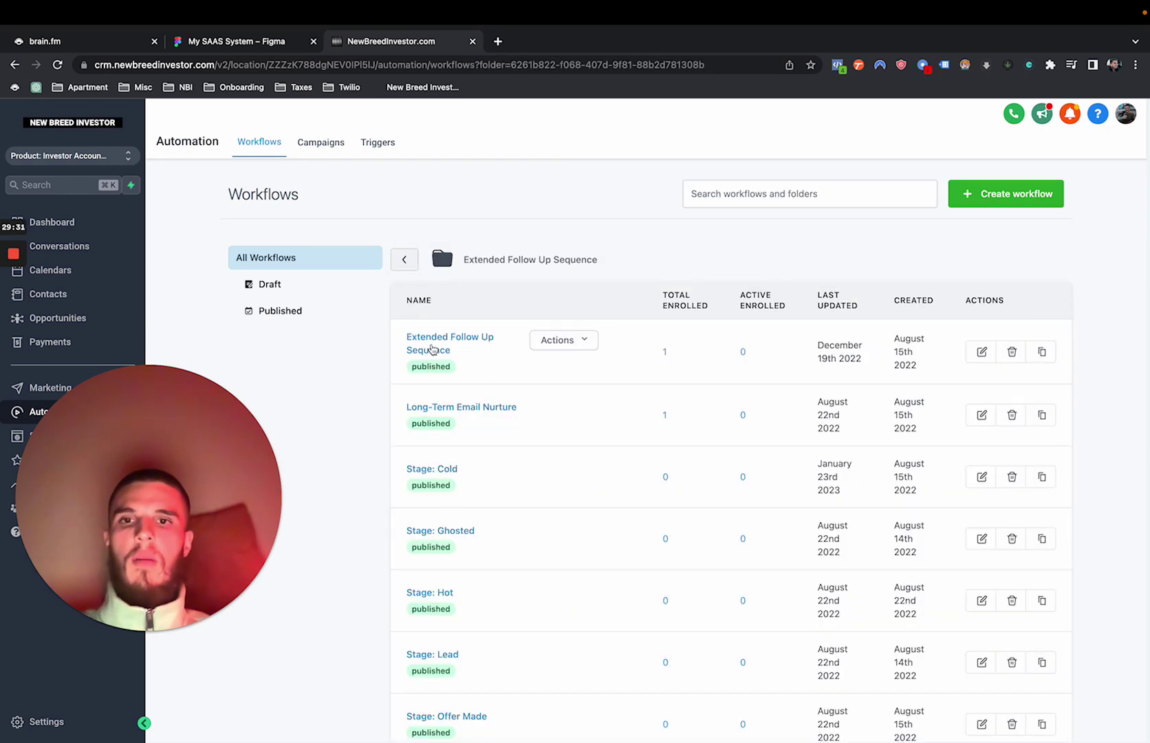
Step: Point out the Phase 2: 9 and Phase 3: 20 automation boxes on the SAAS flowchart
{"action": "left_click", "coordinate": [229, 44]}
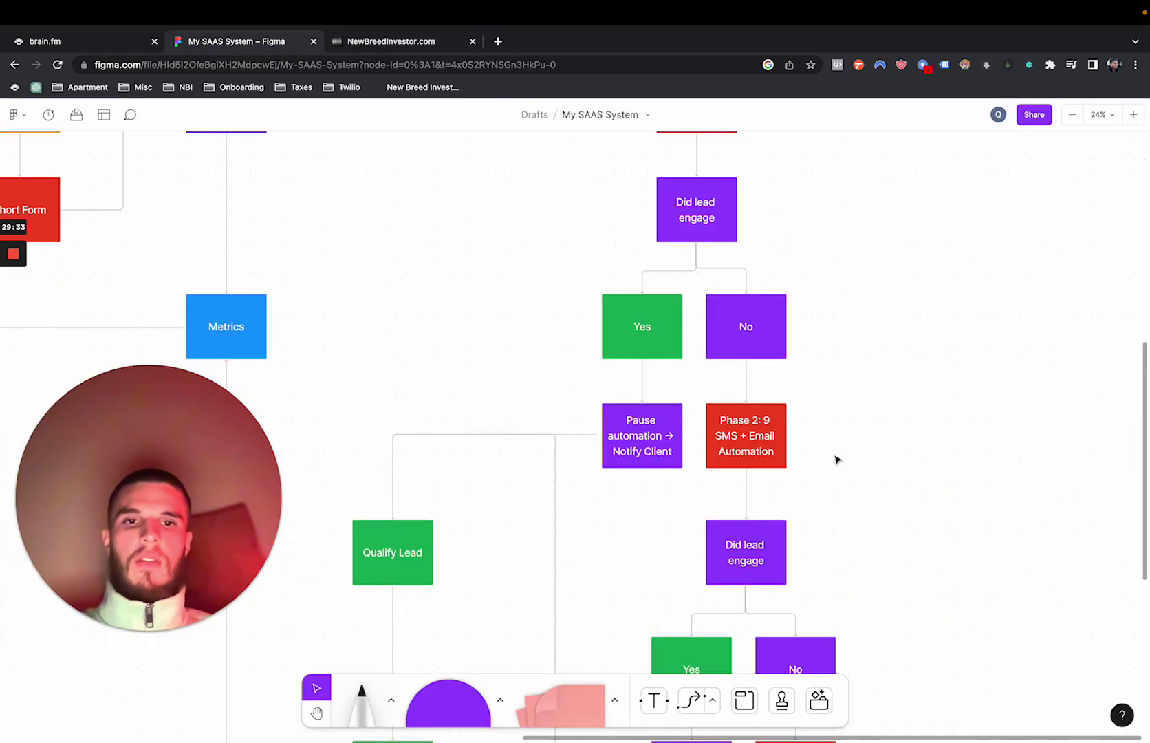
{"action": "left_click", "coordinate": [750, 452]}
{"action": "scroll", "coordinate": [860, 549], "scroll_direction": "down", "scroll_amount": 5}
{"action": "scroll", "coordinate": [860, 550], "scroll_direction": "right", "scroll_amount": 3}
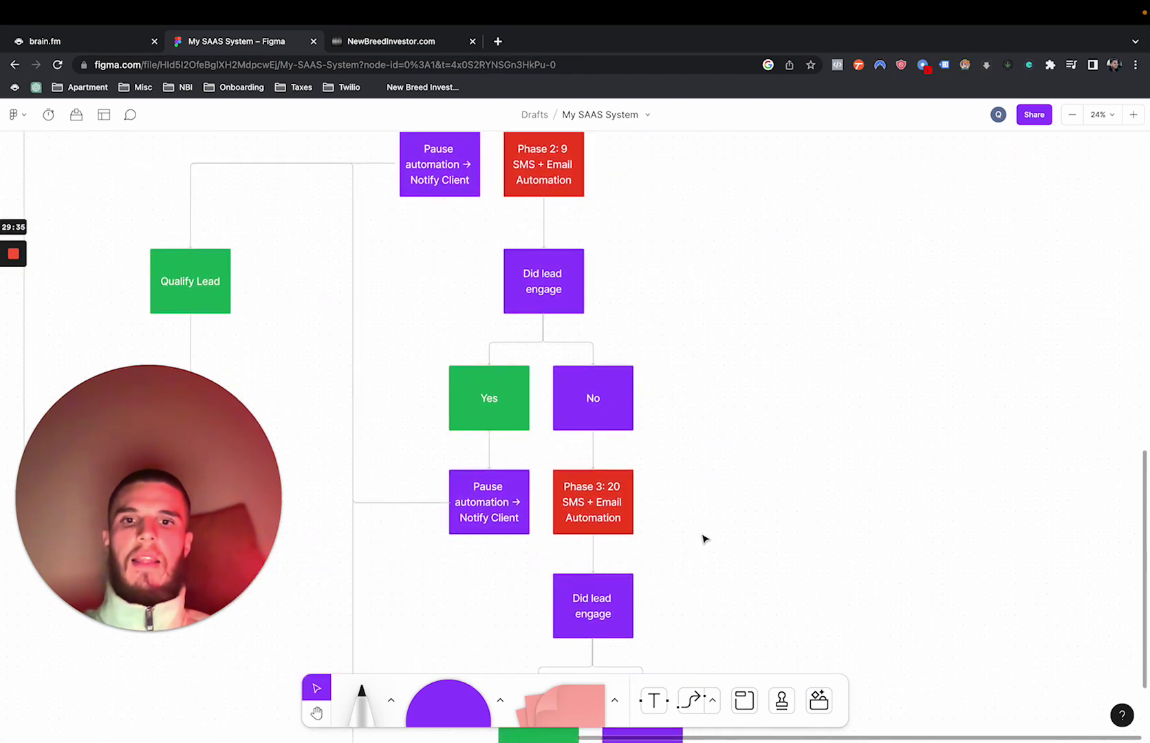
{"action": "left_click", "coordinate": [605, 517]}
{"action": "left_click", "coordinate": [375, 41]}
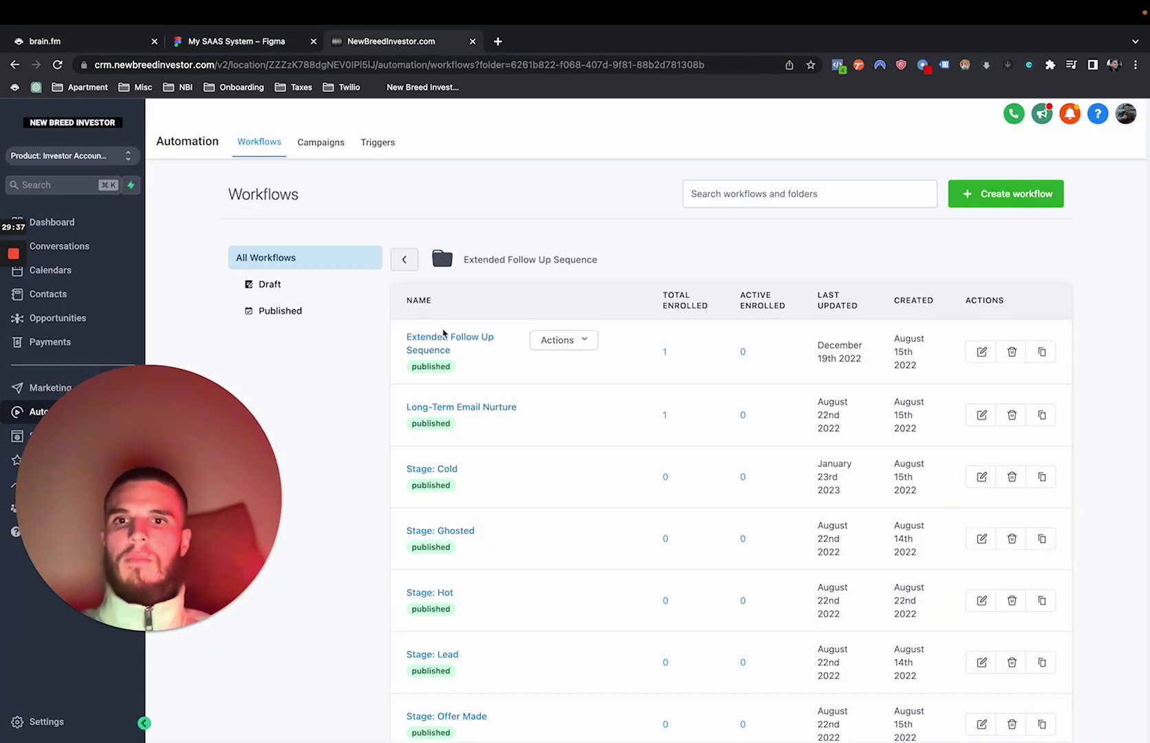
Step: Scroll through the Extended Follow Up Sequence workflow's timed email and text steps, then return to the list
{"action": "left_click", "coordinate": [444, 336]}
{"action": "scroll", "coordinate": [443, 335], "scroll_direction": "down", "scroll_amount": 4}
{"action": "scroll", "coordinate": [443, 335], "scroll_direction": "down", "scroll_amount": 20}
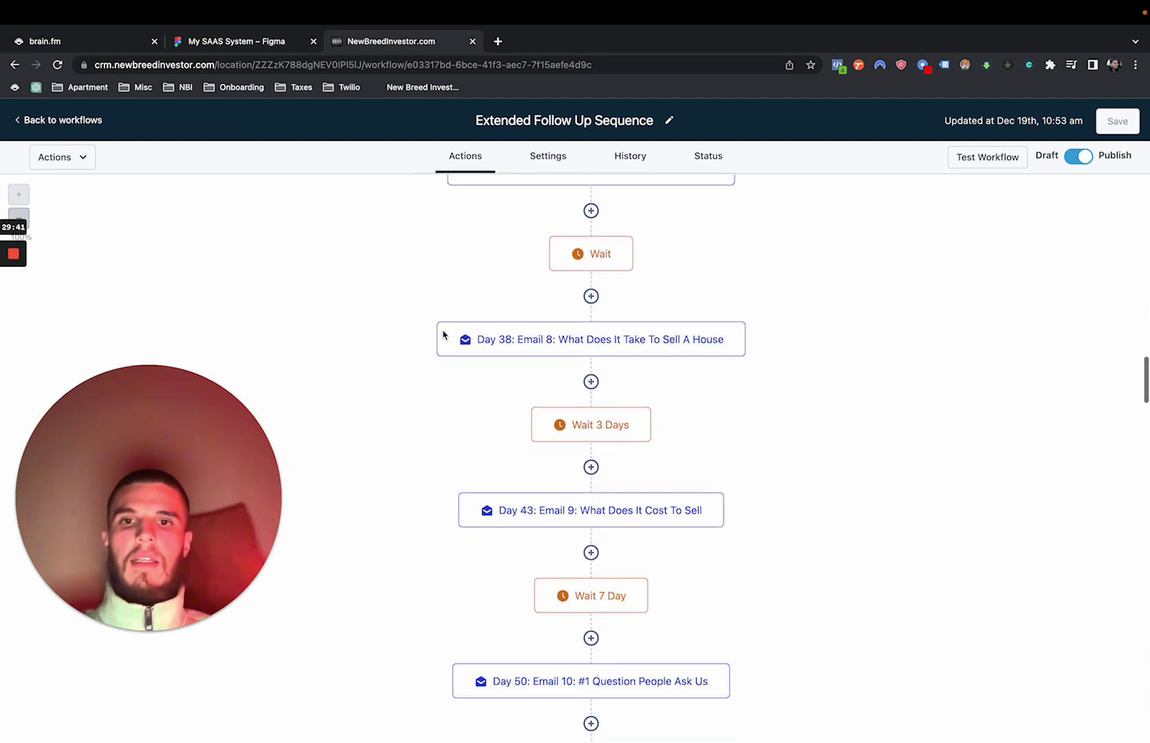
{"action": "scroll", "coordinate": [443, 335], "scroll_direction": "down", "scroll_amount": 20}
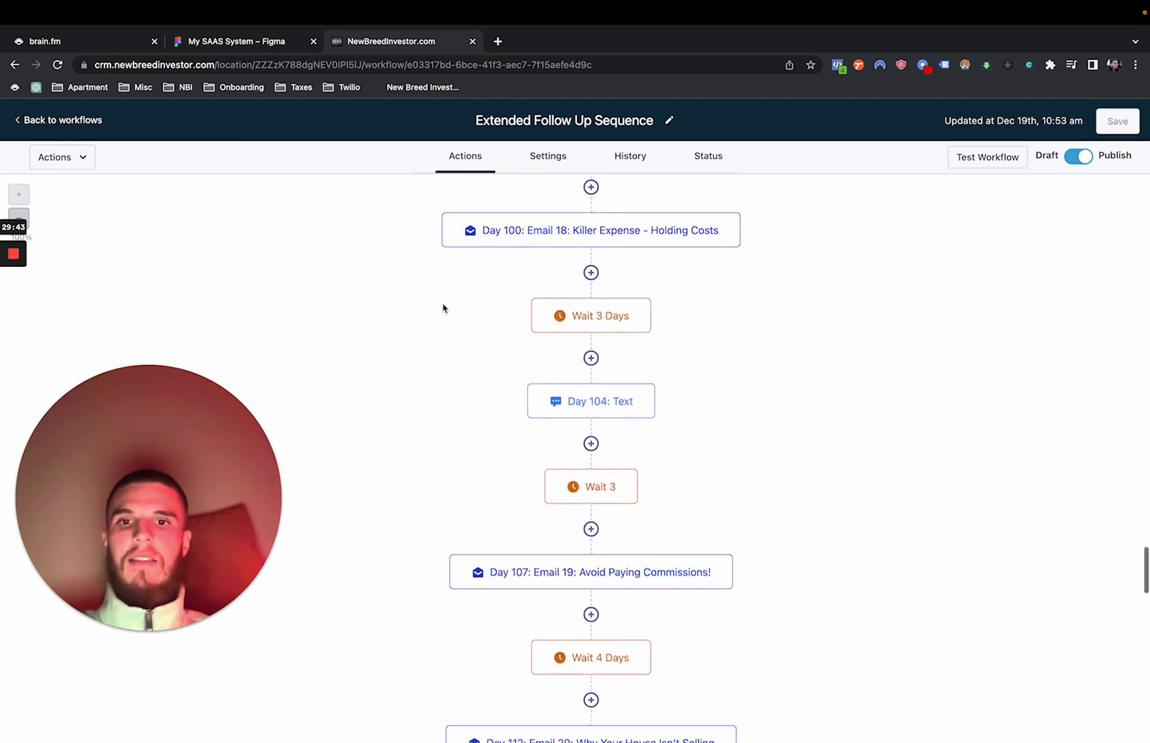
{"action": "scroll", "coordinate": [443, 308], "scroll_direction": "down", "scroll_amount": 20}
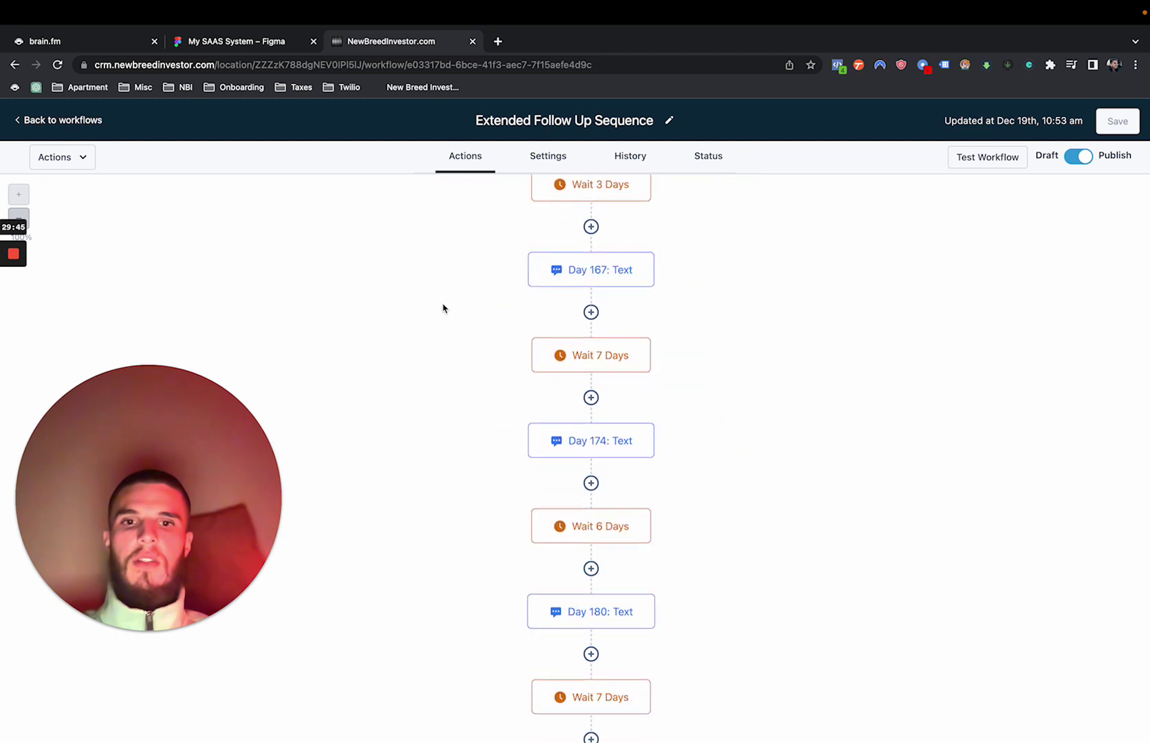
{"action": "scroll", "coordinate": [443, 309], "scroll_direction": "down", "scroll_amount": 8}
{"action": "scroll", "coordinate": [443, 308], "scroll_direction": "up", "scroll_amount": 20}
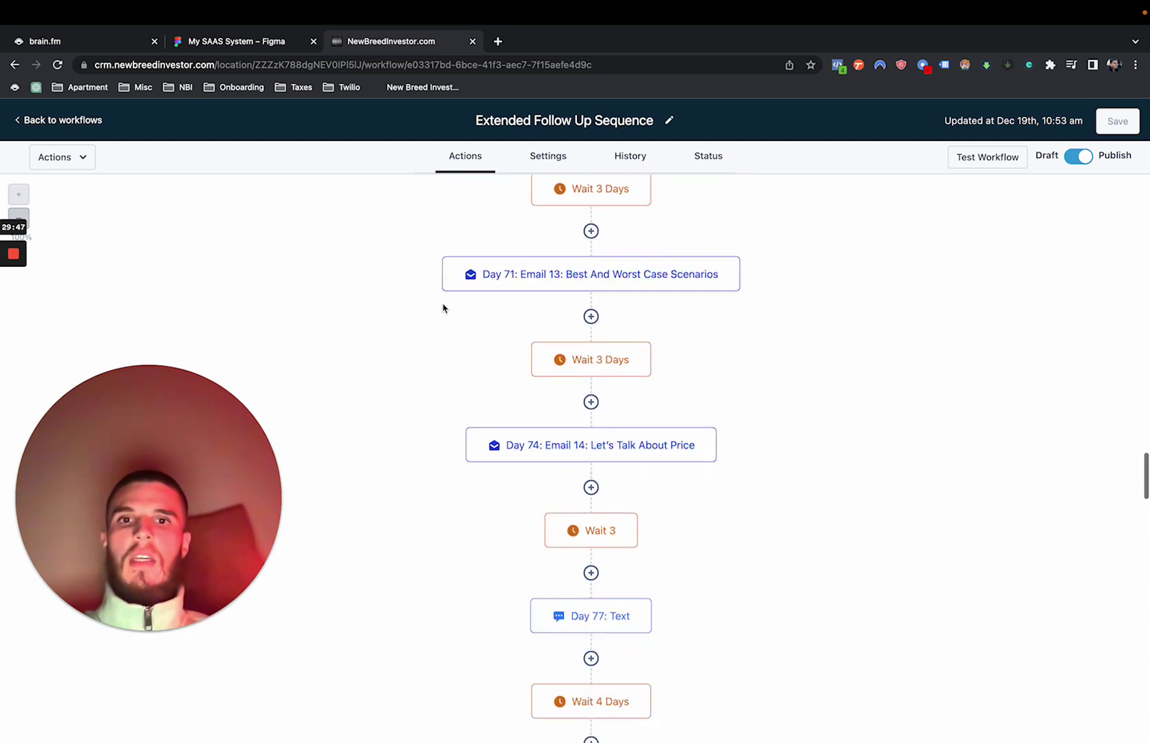
{"action": "scroll", "coordinate": [443, 308], "scroll_direction": "up", "scroll_amount": 5}
{"action": "left_click", "coordinate": [88, 120]}
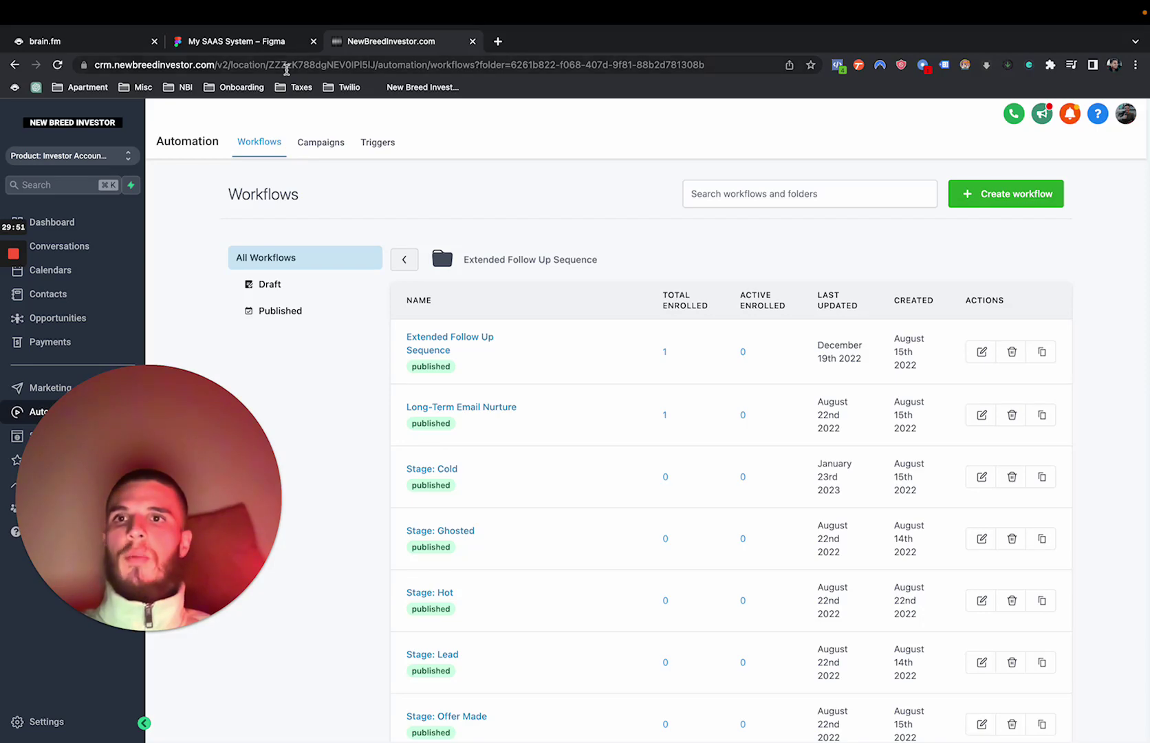
{"action": "left_click", "coordinate": [290, 41]}
{"action": "scroll", "coordinate": [457, 268], "scroll_direction": "left", "scroll_amount": 10}
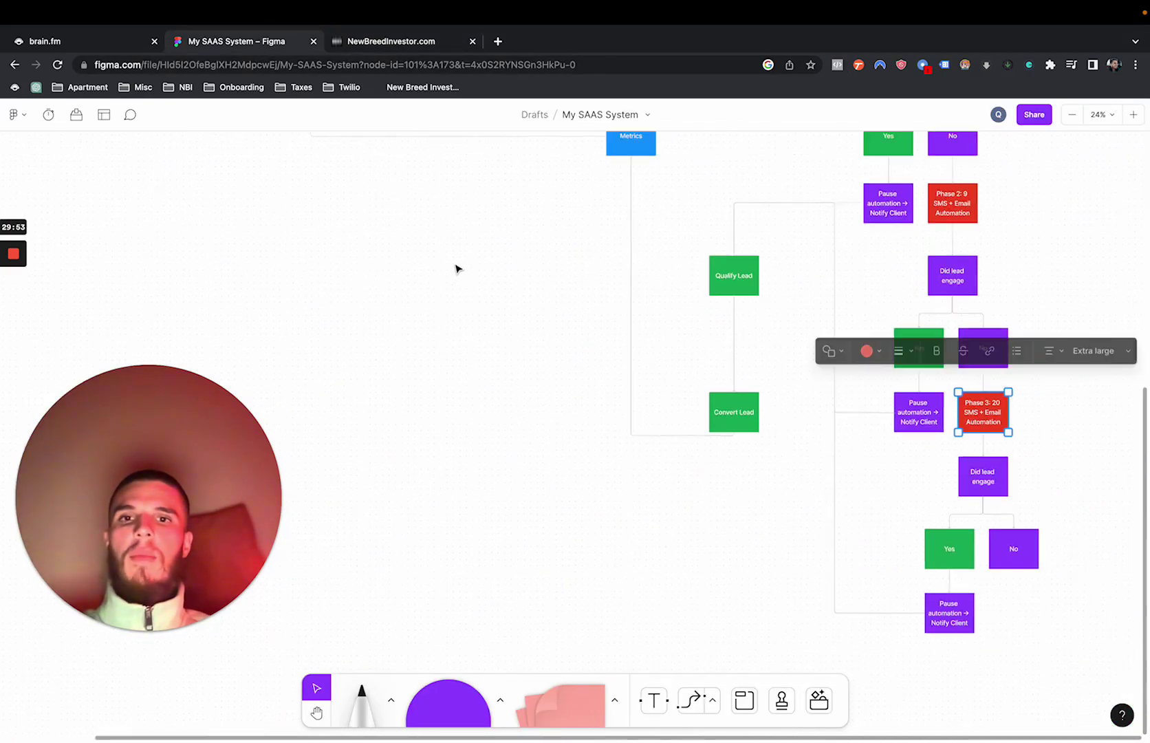
{"action": "scroll", "coordinate": [456, 269], "scroll_direction": "up", "scroll_amount": 5}
{"action": "scroll", "coordinate": [590, 290], "scroll_direction": "down", "scroll_amount": 5}
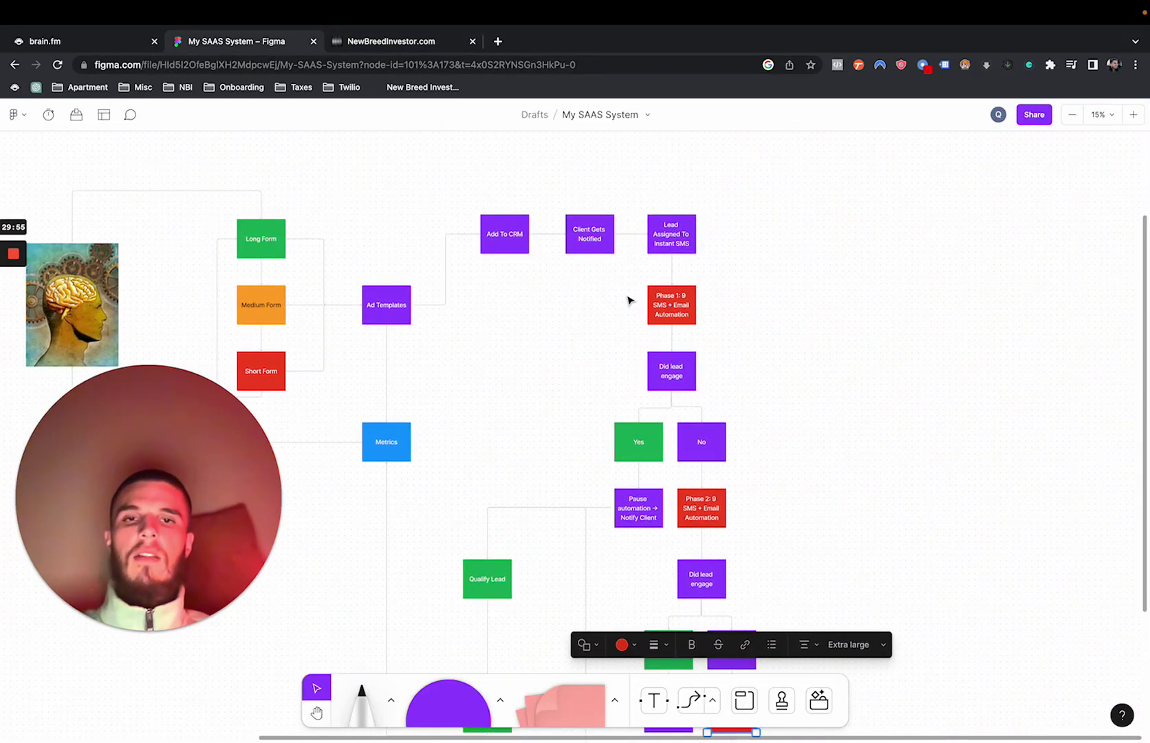
{"action": "scroll", "coordinate": [627, 300], "scroll_direction": "up", "scroll_amount": 5}
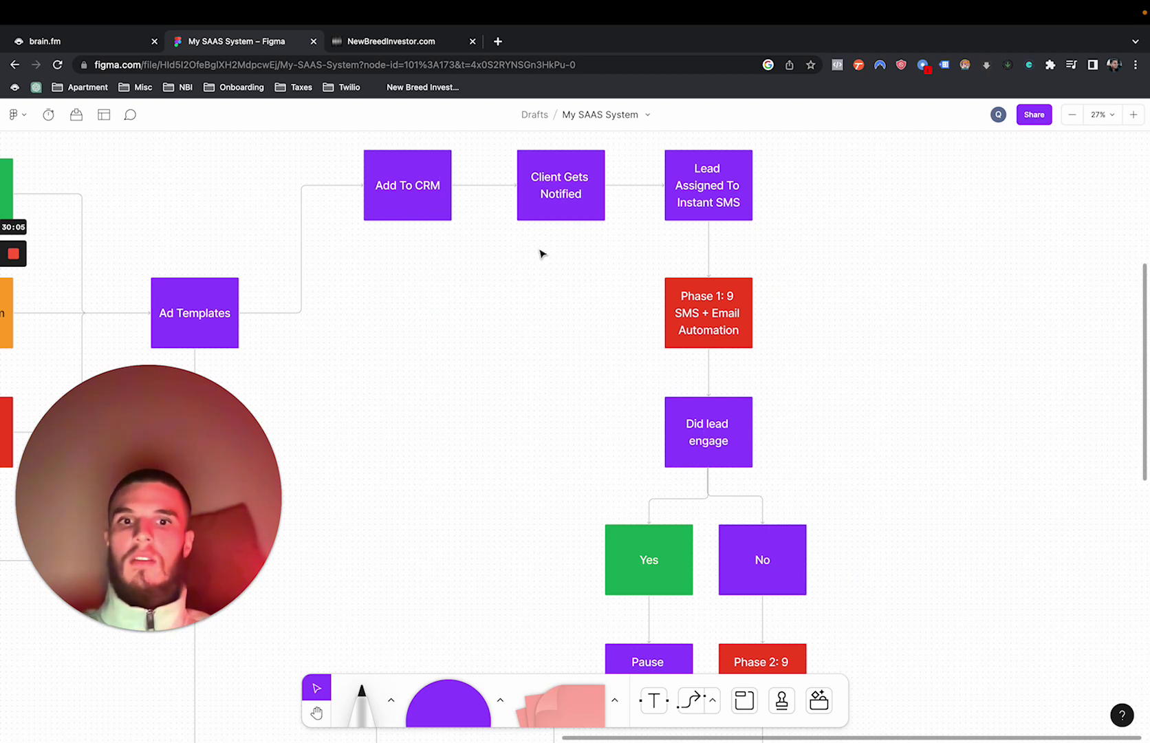
{"action": "scroll", "coordinate": [600, 370], "scroll_direction": "down", "scroll_amount": 15}
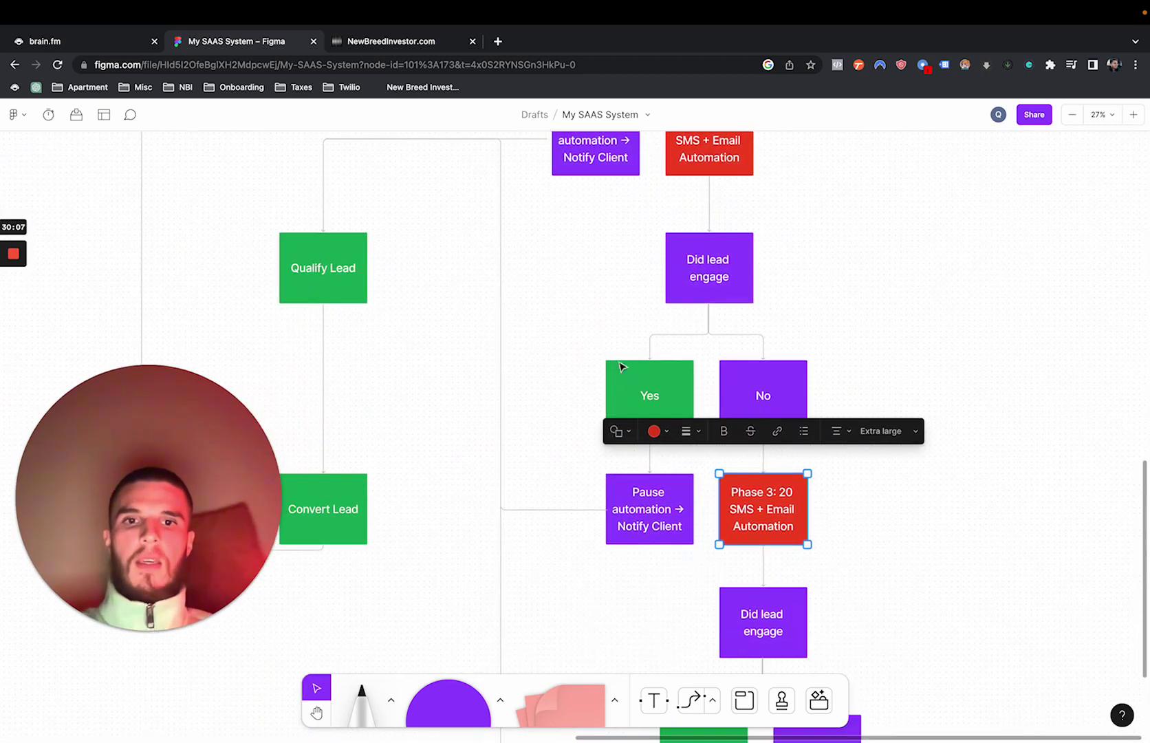
{"action": "left_click", "coordinate": [560, 321]}
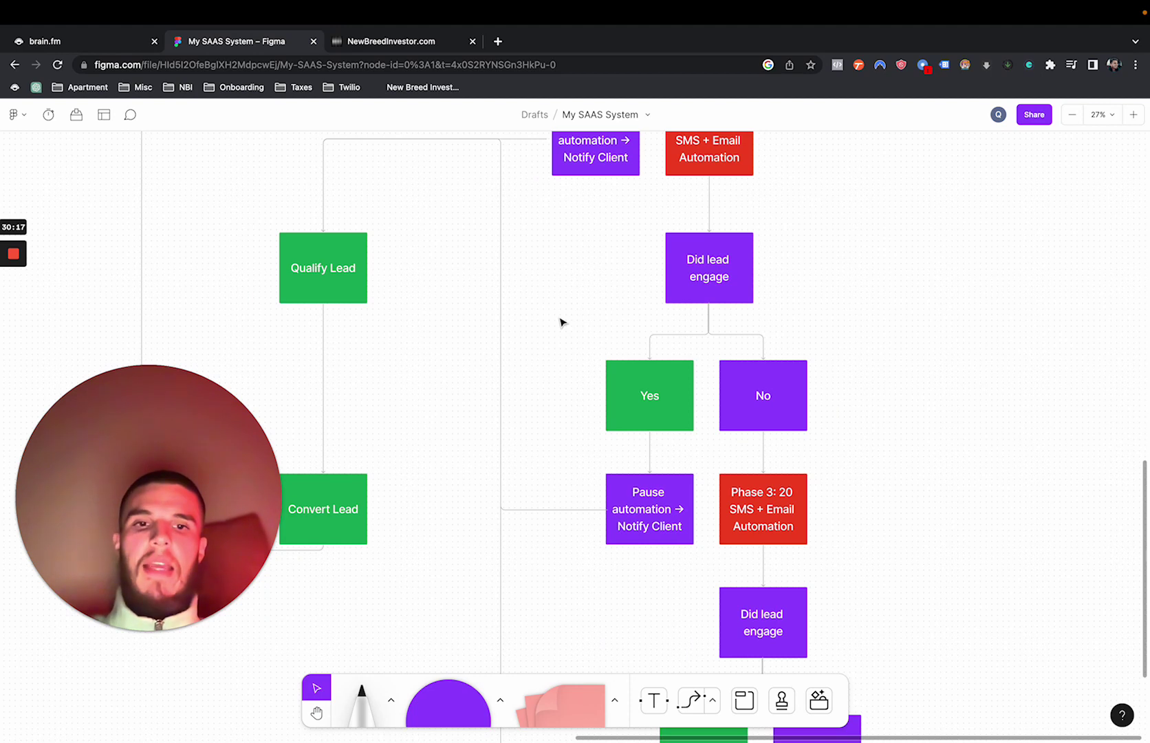
{"action": "scroll", "coordinate": [563, 322], "scroll_direction": "down", "scroll_amount": 5}
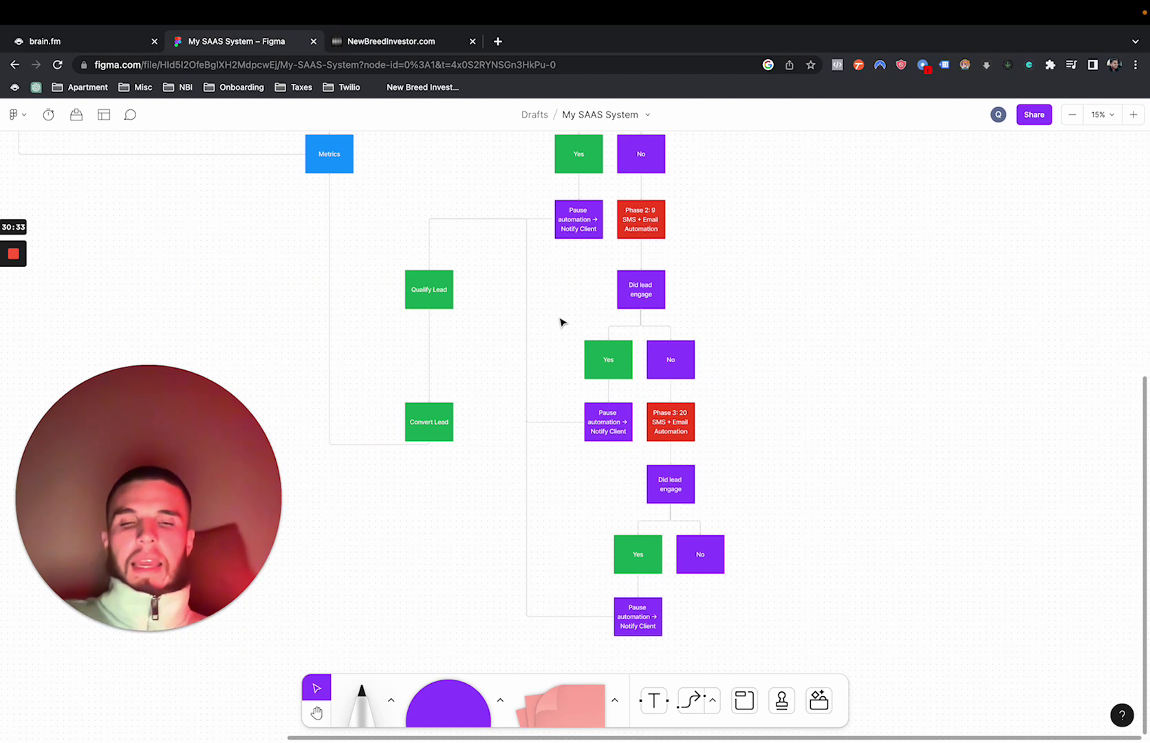
{"action": "key", "text": "ctrl+Tab"}
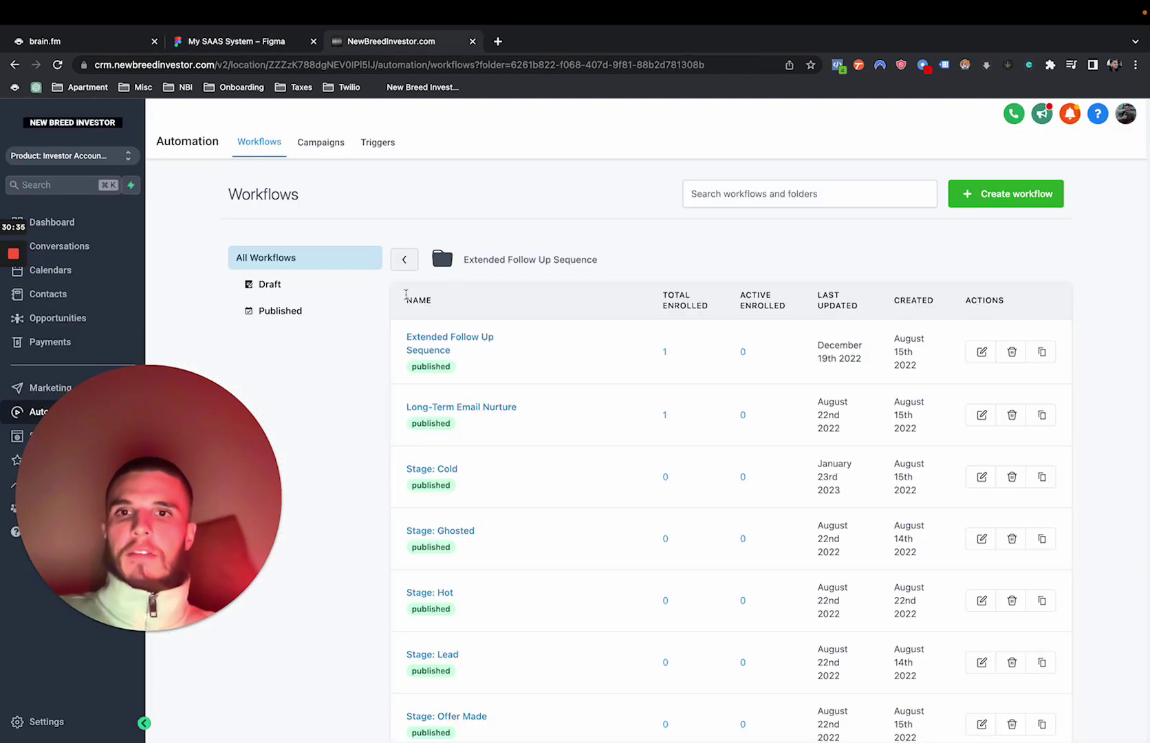
Step: Leave the workflow folders for the Opportunities board
{"action": "left_click", "coordinate": [405, 261]}
{"action": "scroll", "coordinate": [450, 412], "scroll_direction": "down", "scroll_amount": 2}
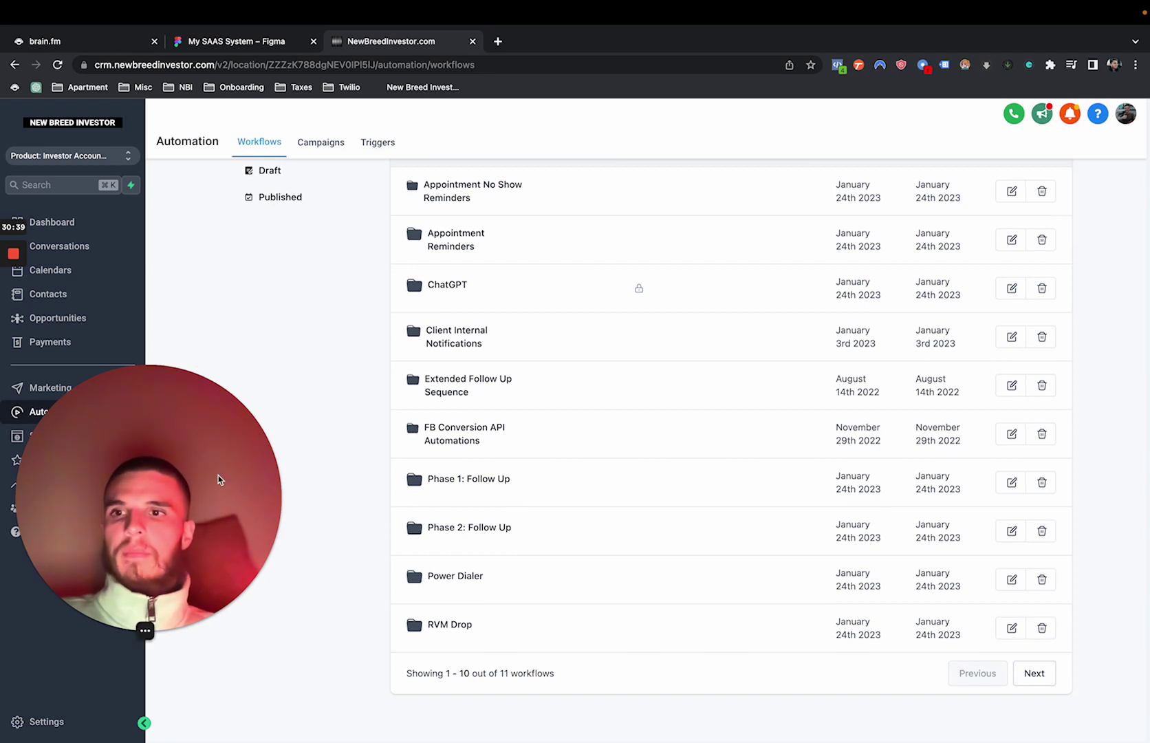
{"action": "left_click", "coordinate": [88, 317]}
{"action": "left_click_drag", "start_coordinate": [249, 433], "coordinate": [968, 427]}
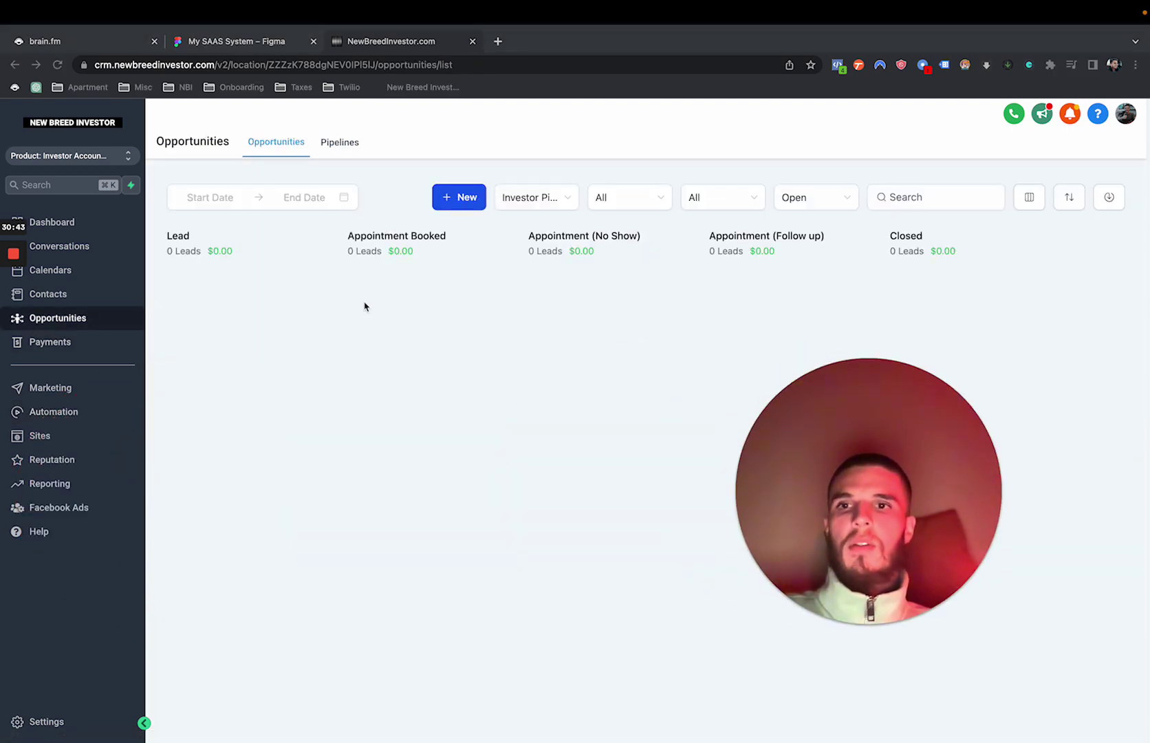
{"action": "left_click", "coordinate": [449, 204]}
Step: Start a new opportunity and pick the hot-lead contact to autofill its details
{"action": "left_click", "coordinate": [454, 205]}
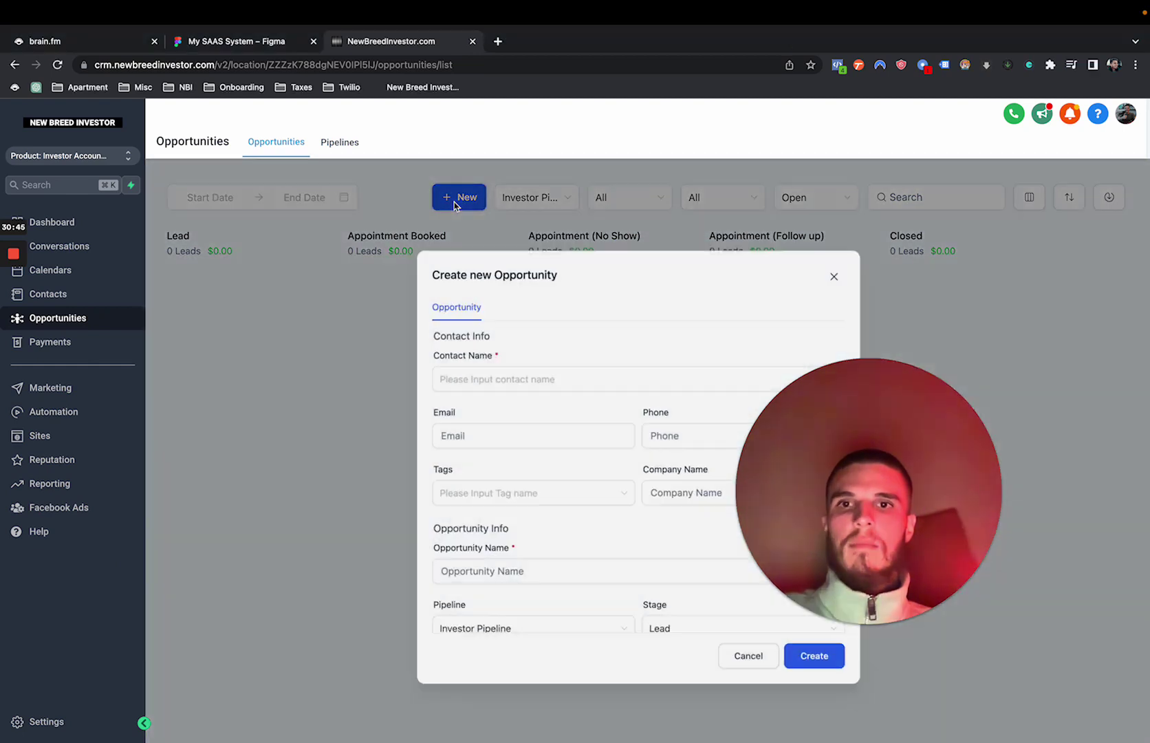
{"action": "left_click_drag", "start_coordinate": [879, 564], "coordinate": [983, 341]}
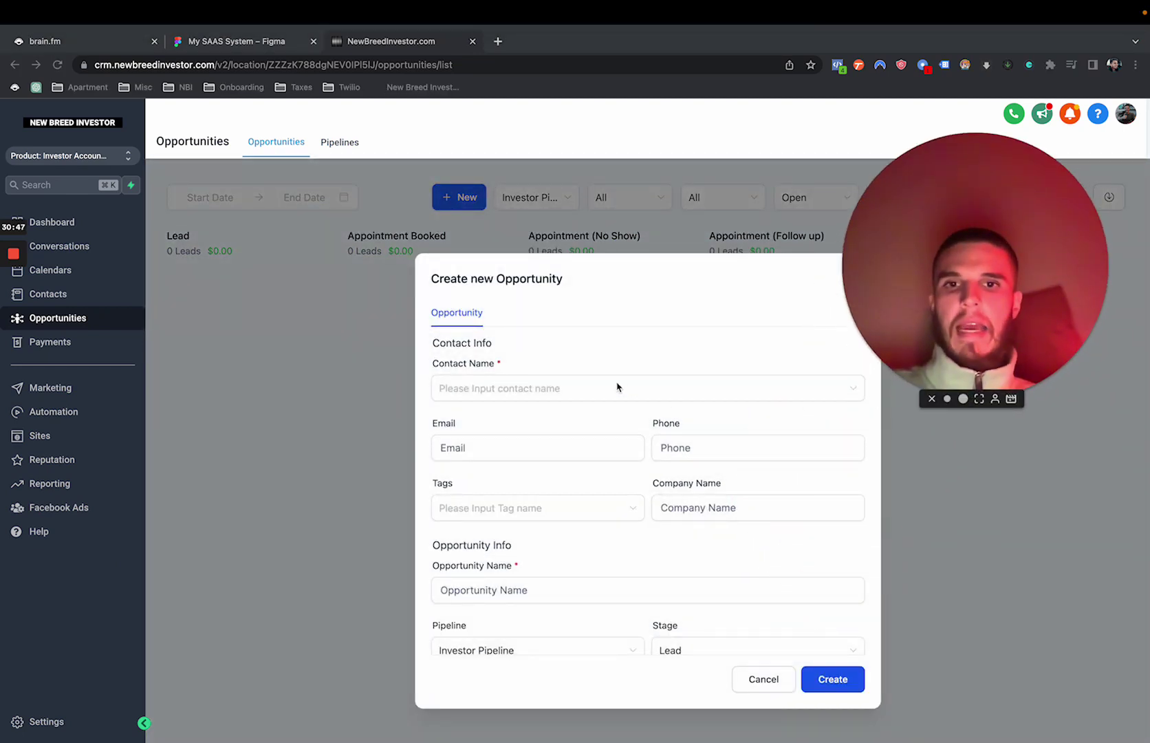
{"action": "left_click", "coordinate": [599, 390]}
{"action": "type", "text": "q"}
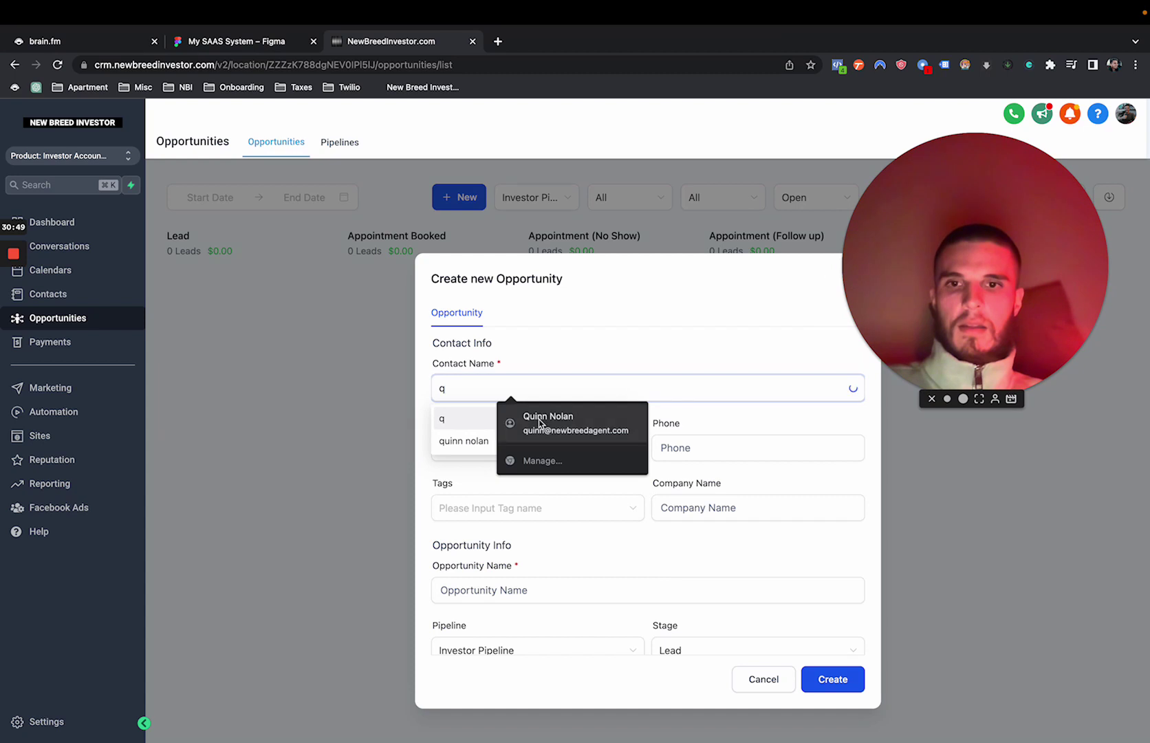
{"action": "left_click", "coordinate": [463, 441]}
{"action": "left_click", "coordinate": [547, 392]}
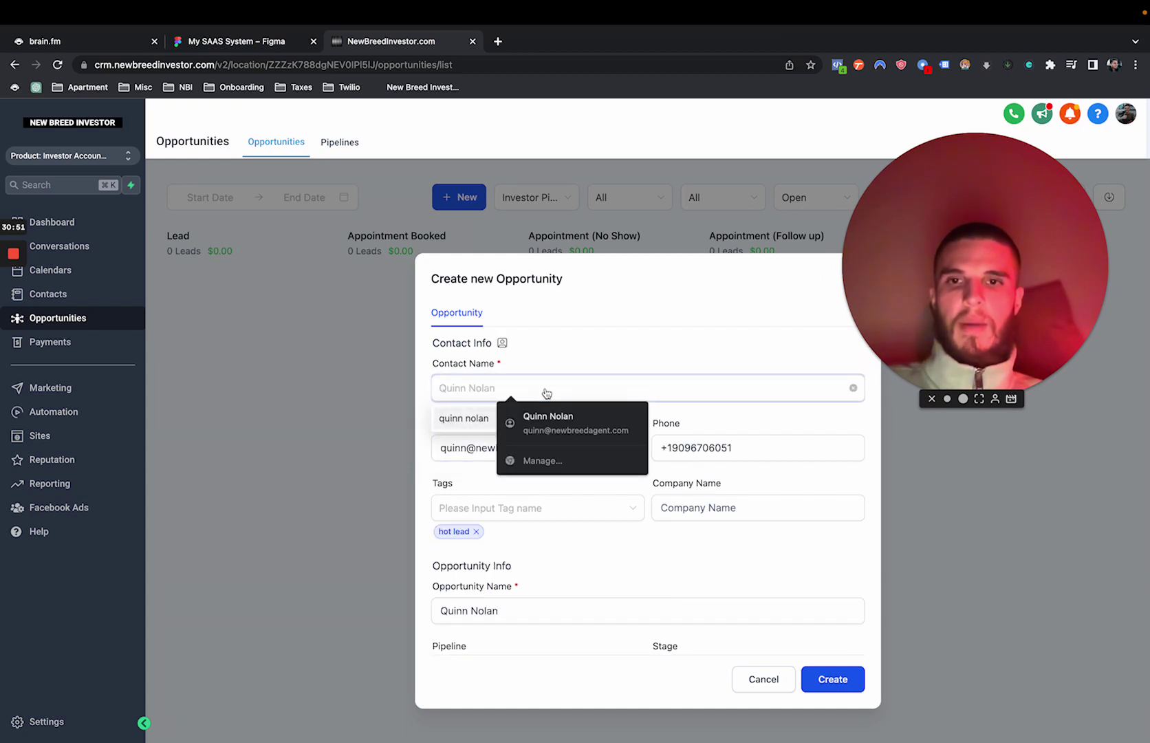
{"action": "left_click", "coordinate": [457, 508]}
{"action": "left_click", "coordinate": [715, 561]}
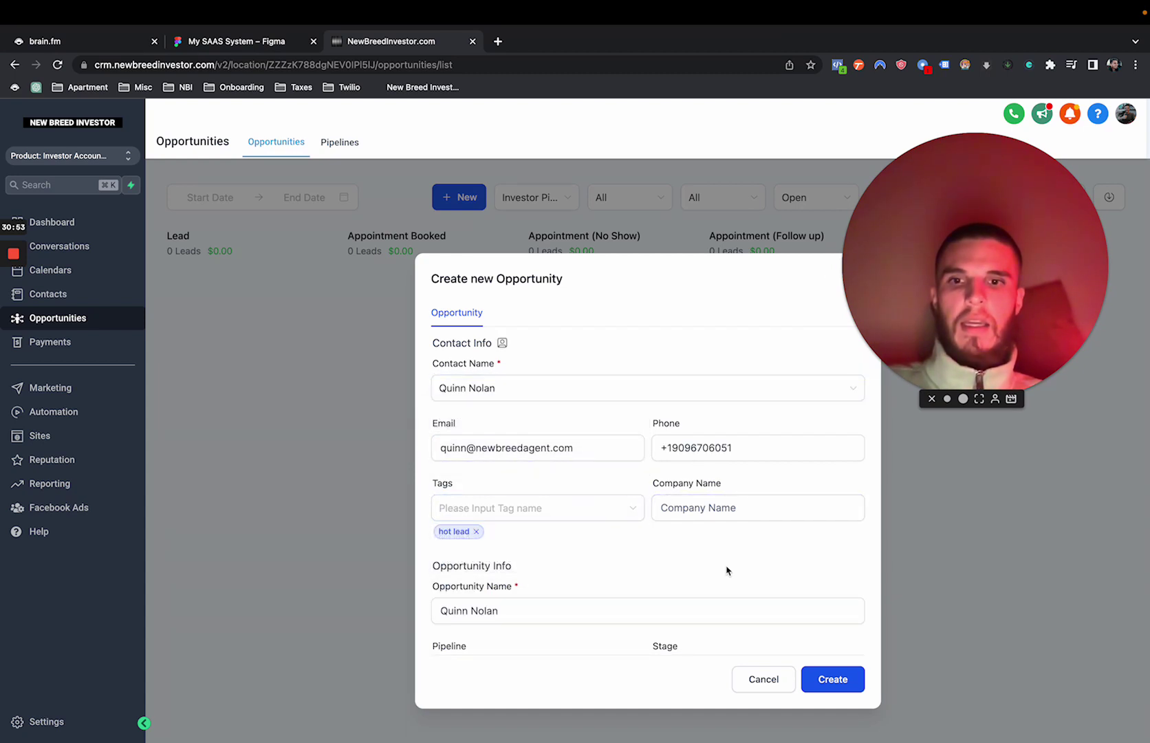
Step: Append the property address to the opportunity name and create the opportunity
{"action": "left_click", "coordinate": [552, 605]}
{"action": "scroll", "coordinate": [544, 592], "scroll_direction": "down", "scroll_amount": 3}
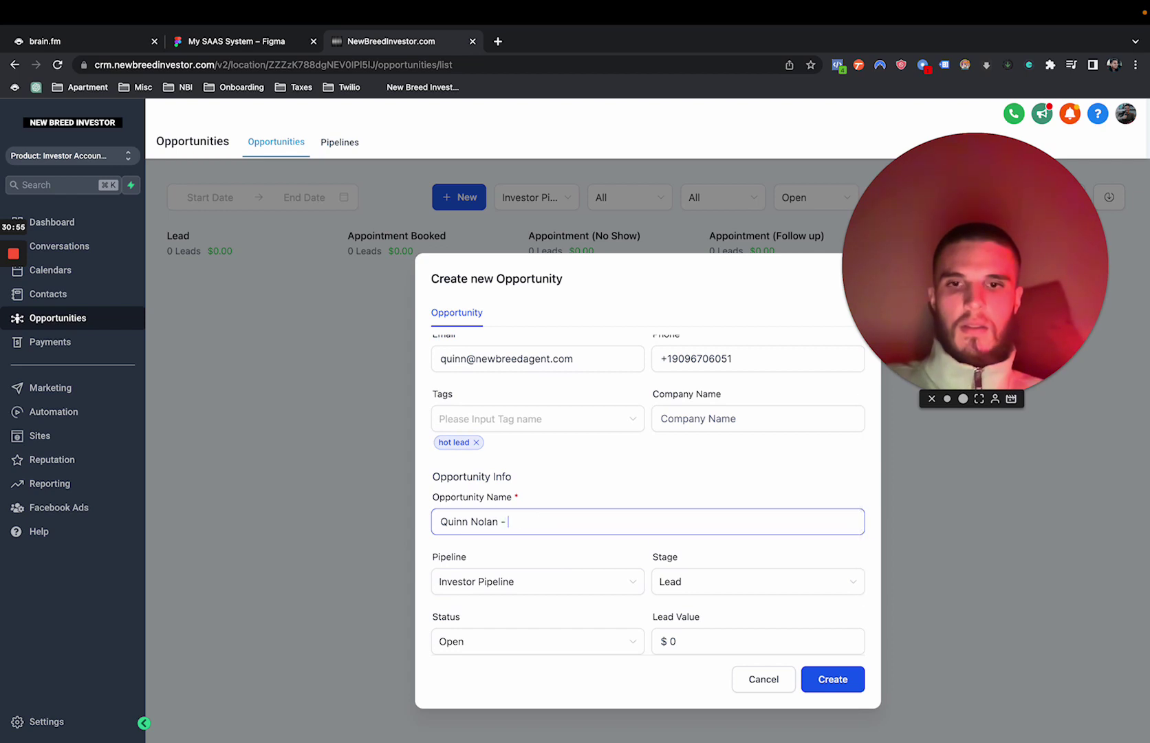
{"action": "type", "text": "- 2"}
{"action": "type", "text": "23 ABC S"}
{"action": "type", "text": "t"}
{"action": "left_click", "coordinate": [832, 679]}
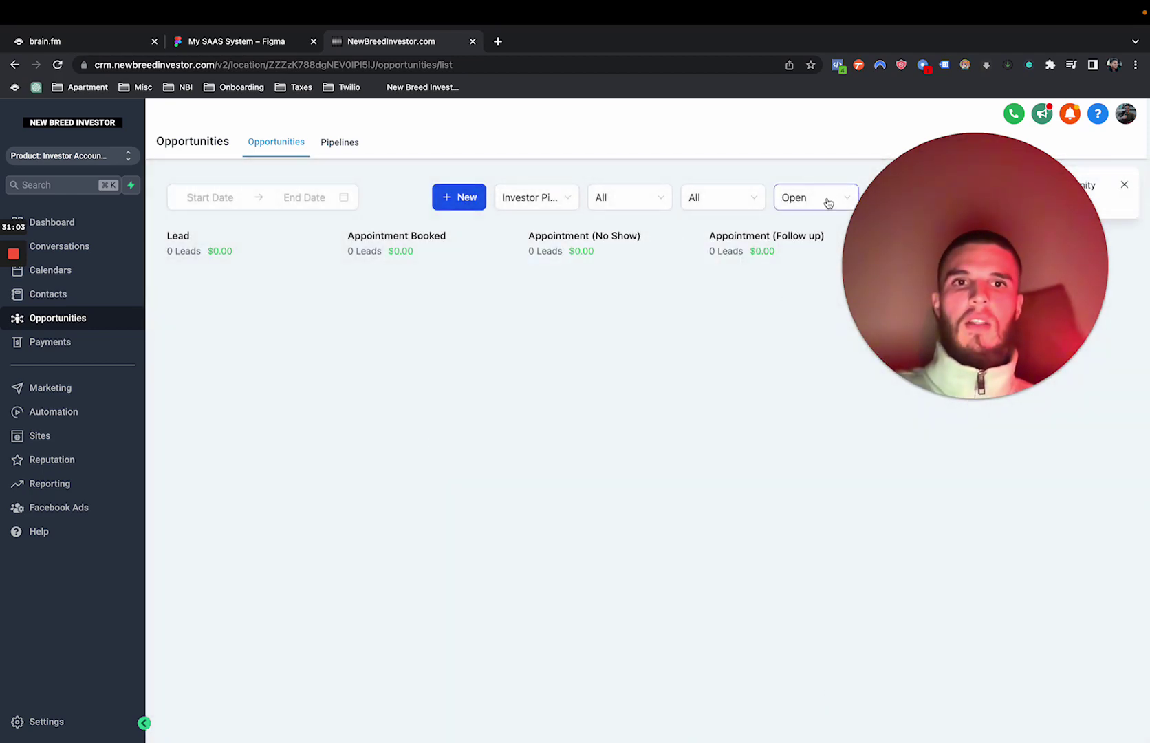
Step: Set the opportunities status filter to All
{"action": "left_click", "coordinate": [828, 199]}
{"action": "left_click", "coordinate": [798, 228]}
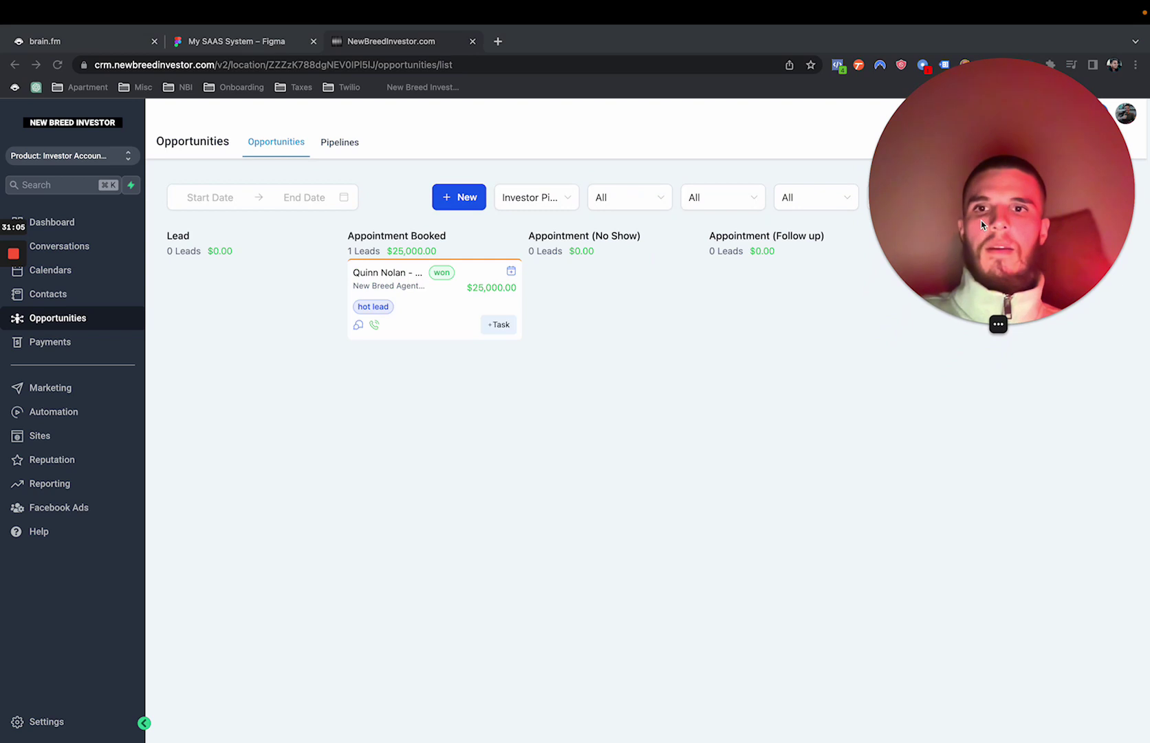
{"action": "left_click", "coordinate": [428, 302]}
Step: Drag the $25,000 hot-lead card from Appointment Booked into the Lead column
{"action": "left_click_drag", "start_coordinate": [468, 290], "coordinate": [291, 289]}
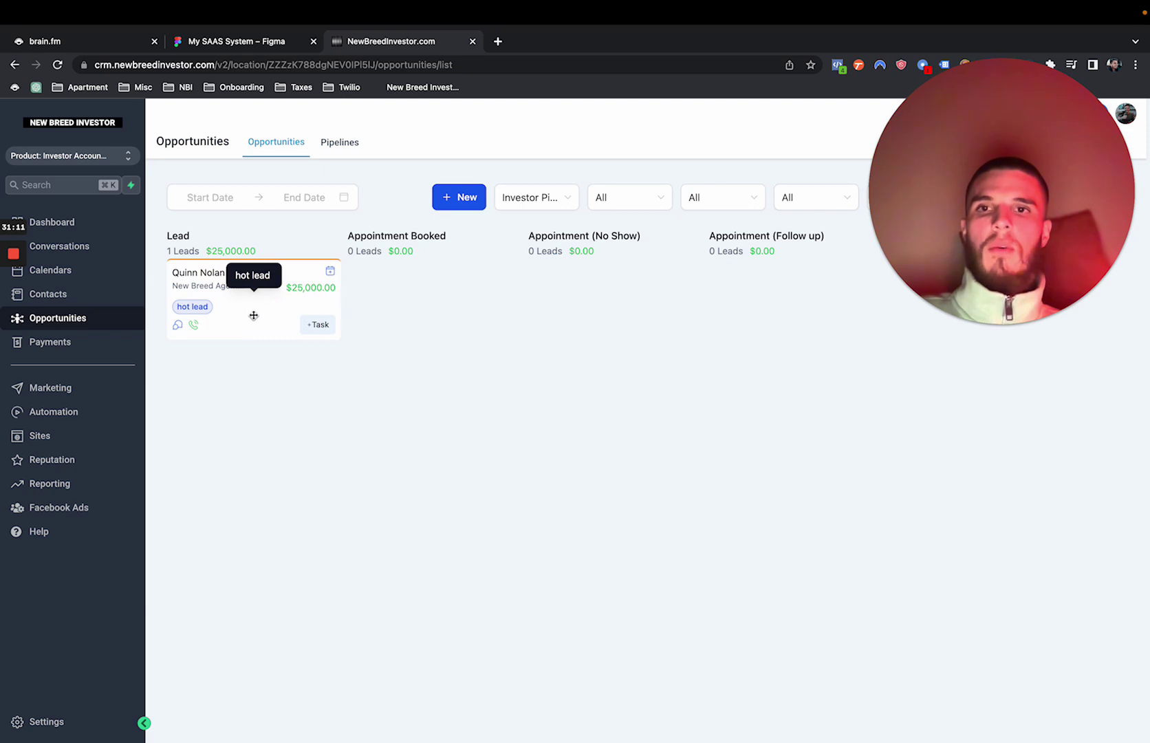
{"action": "left_click_drag", "start_coordinate": [252, 311], "coordinate": [462, 323]}
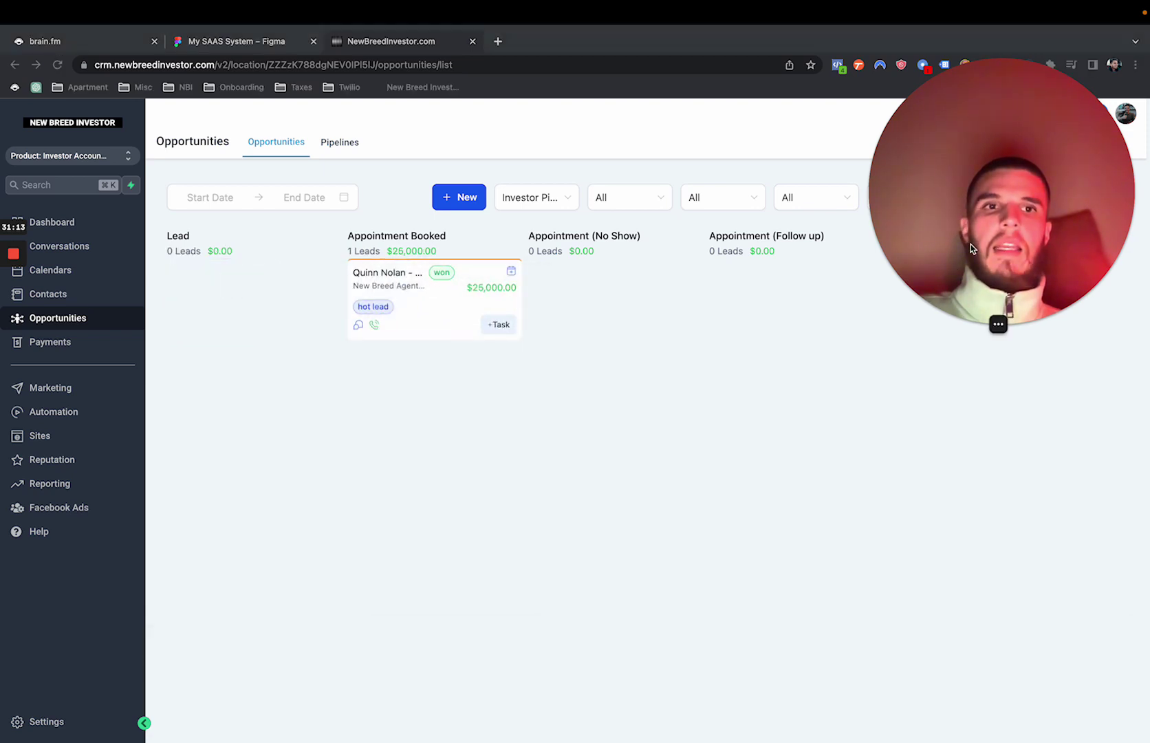
{"action": "left_click_drag", "start_coordinate": [879, 260], "coordinate": [859, 563]}
{"action": "left_click_drag", "start_coordinate": [530, 238], "coordinate": [974, 267]}
{"action": "left_click_drag", "start_coordinate": [449, 308], "coordinate": [276, 309]}
Step: On the SAAS system flowchart, select and then deselect the Metrics box
{"action": "left_click", "coordinate": [253, 46]}
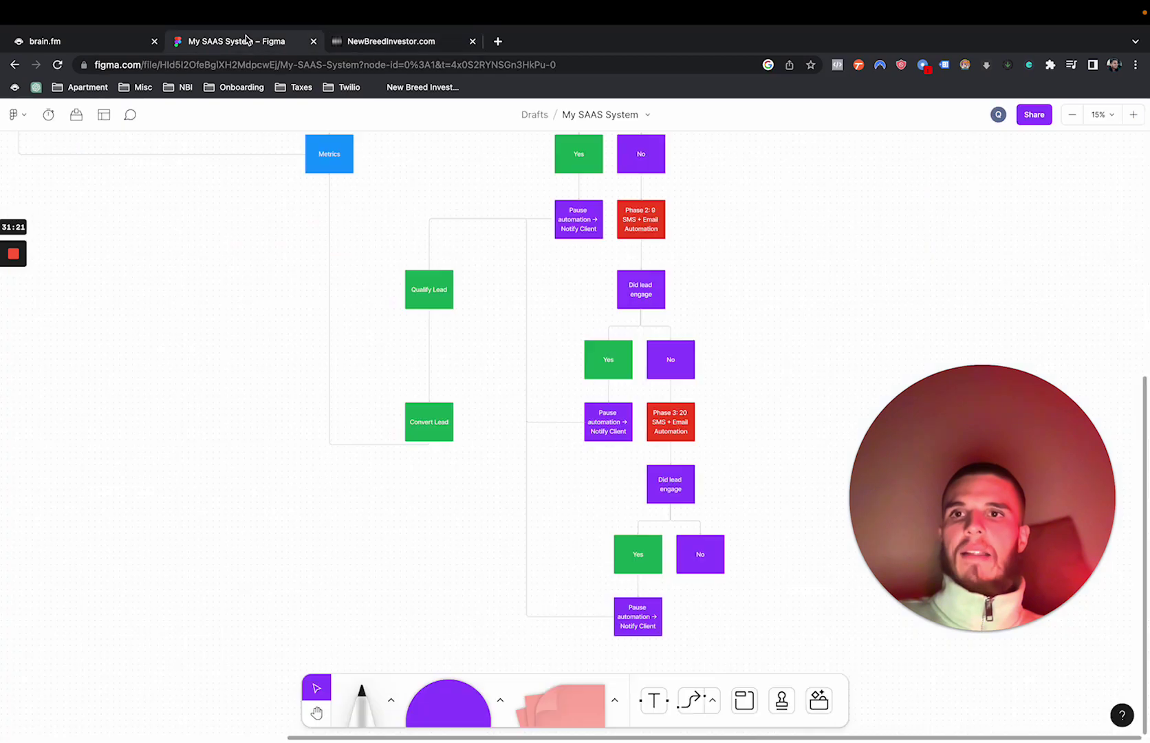
{"action": "scroll", "coordinate": [502, 298], "scroll_direction": "up", "scroll_amount": 5}
{"action": "scroll", "coordinate": [502, 298], "scroll_direction": "left", "scroll_amount": 5}
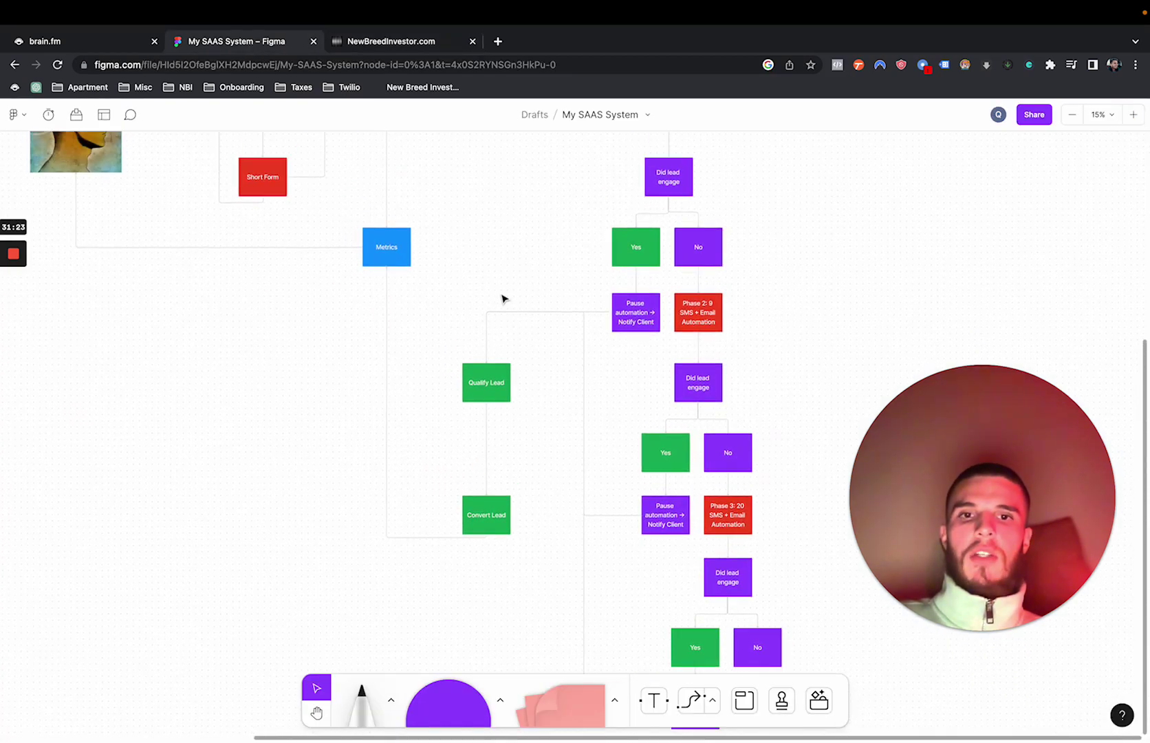
{"action": "left_click", "coordinate": [487, 329]}
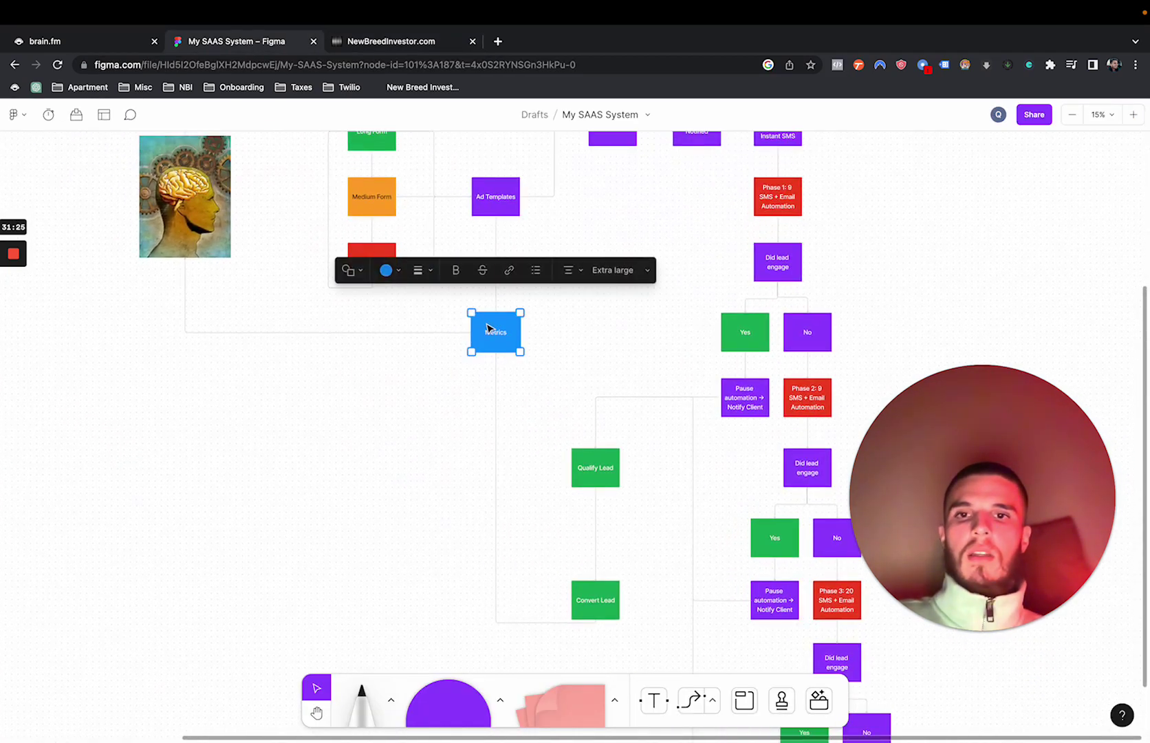
{"action": "left_click", "coordinate": [442, 398]}
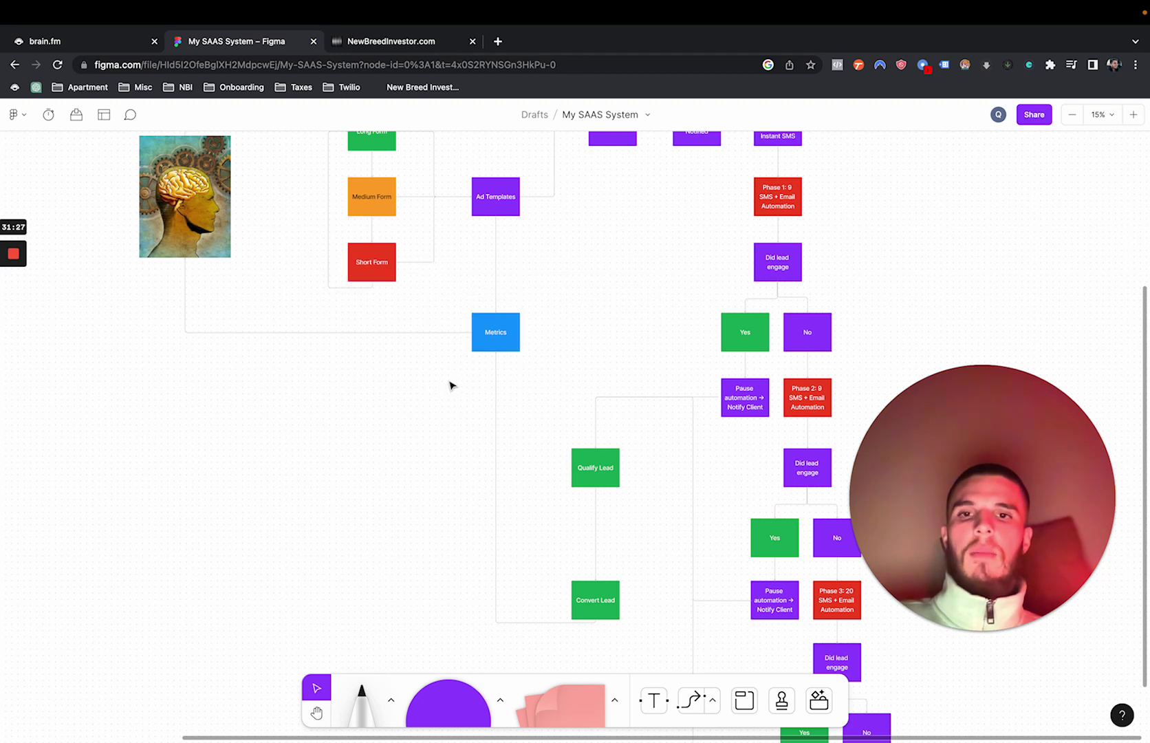
{"action": "scroll", "coordinate": [422, 418], "scroll_direction": "up", "scroll_amount": 3}
{"action": "scroll", "coordinate": [423, 418], "scroll_direction": "right", "scroll_amount": 1}
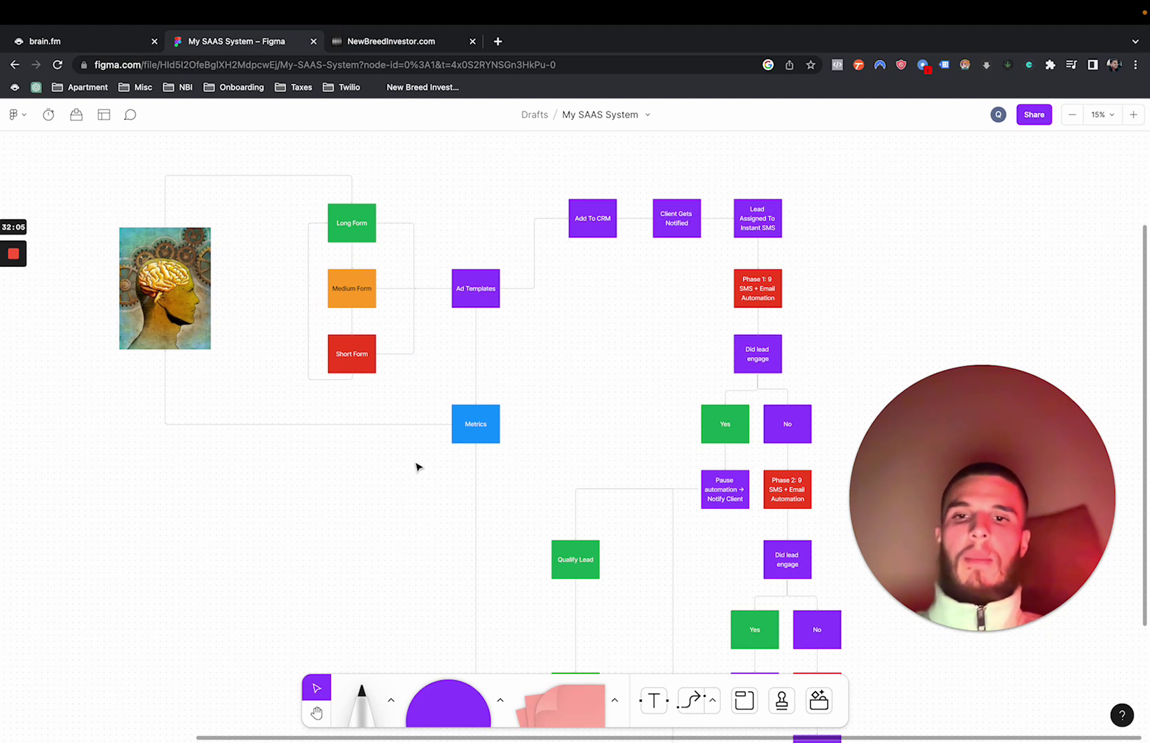
Step: Repeatedly highlight the Metrics box and its connector to point it out, then refocus the browser
{"action": "left_click_drag", "start_coordinate": [427, 462], "coordinate": [488, 429]}
{"action": "left_click", "coordinate": [406, 474]}
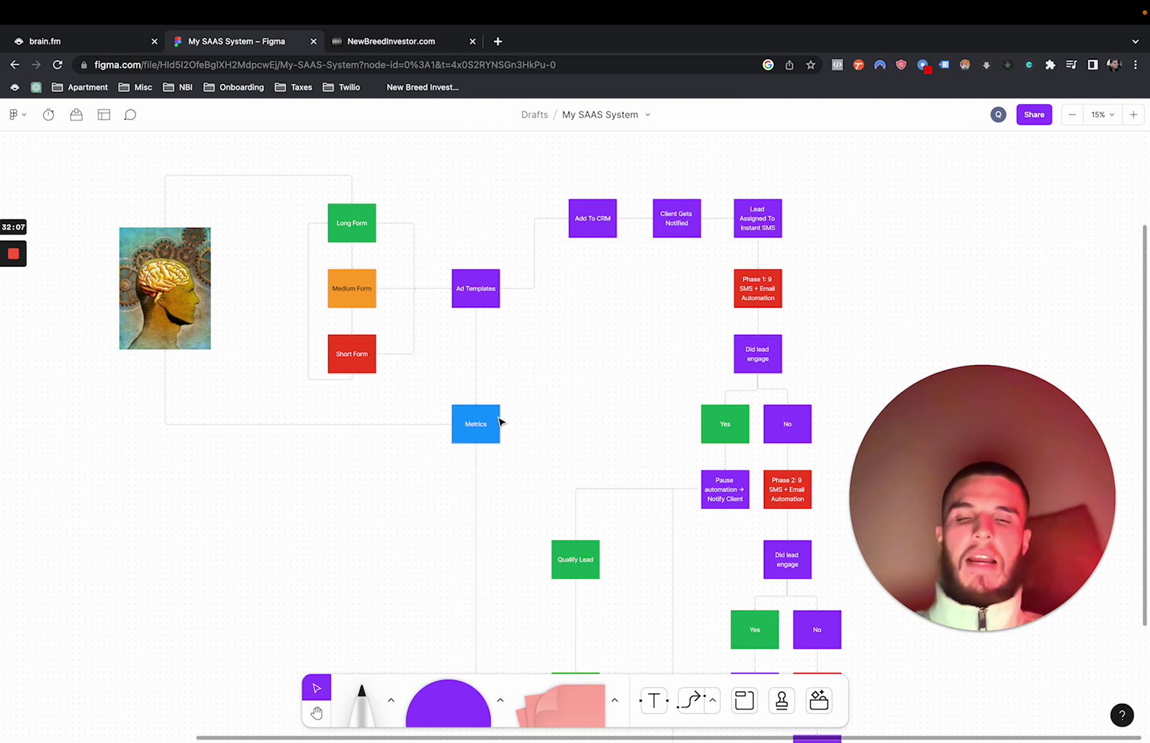
{"action": "left_click", "coordinate": [483, 434]}
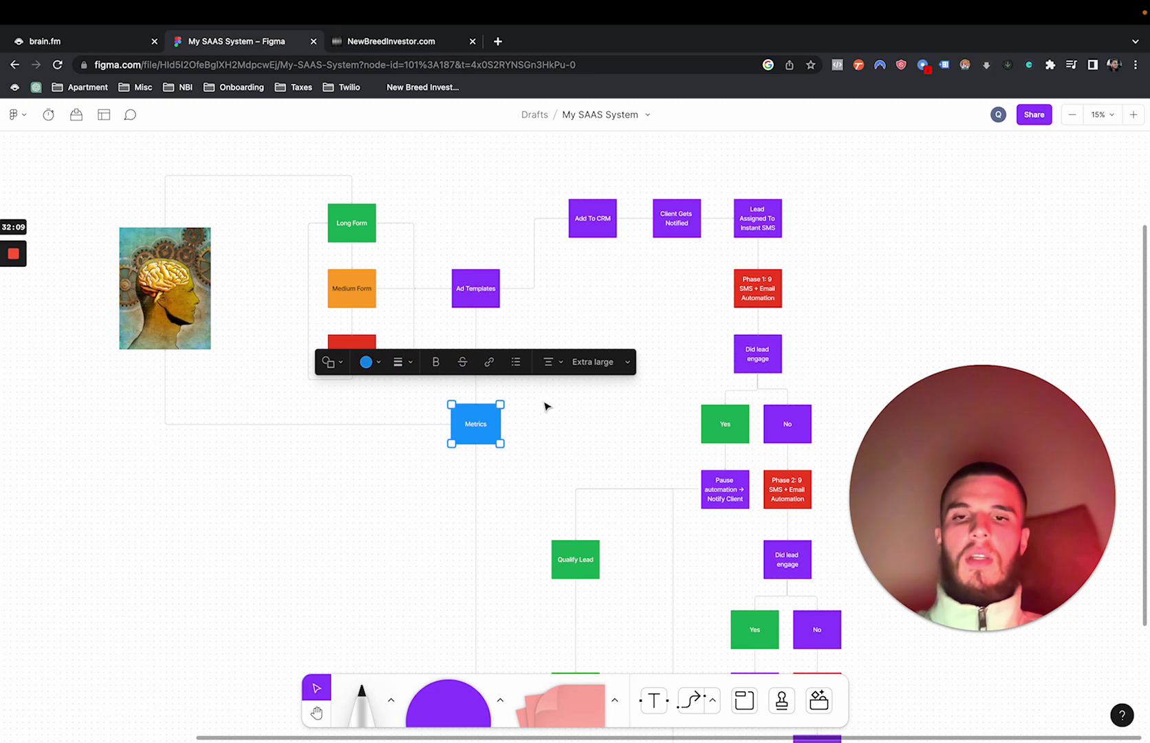
{"action": "left_click", "coordinate": [543, 411]}
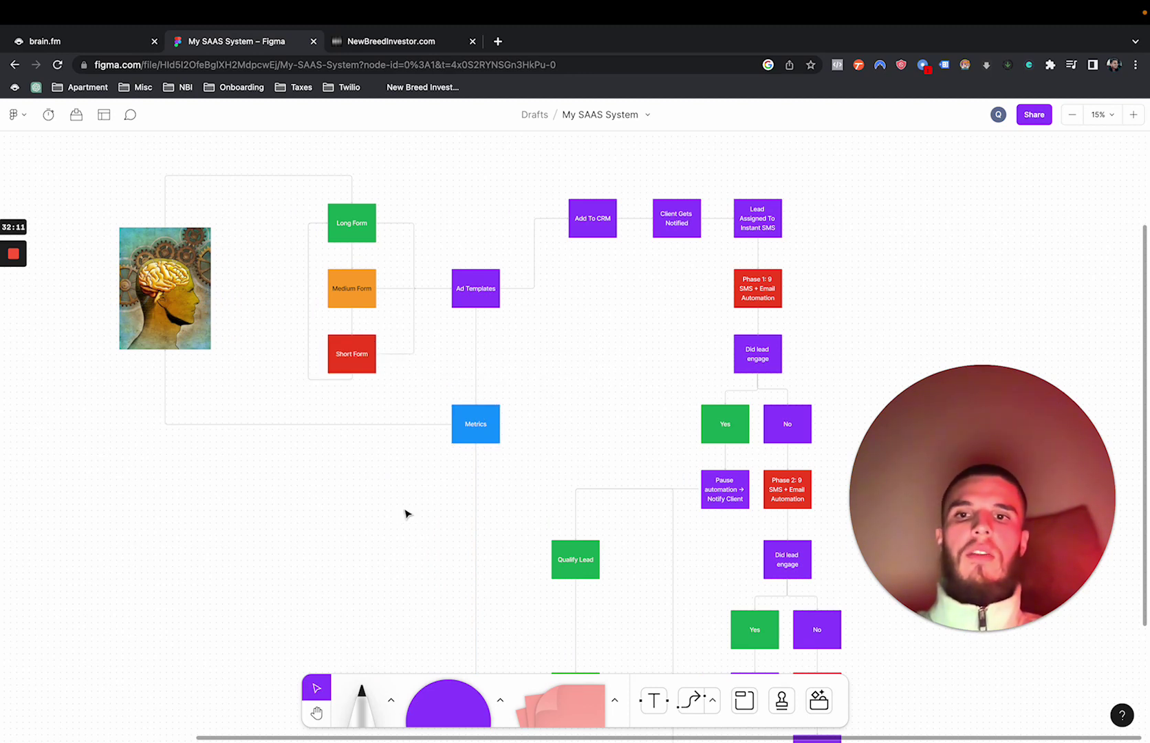
{"action": "left_click", "coordinate": [467, 425]}
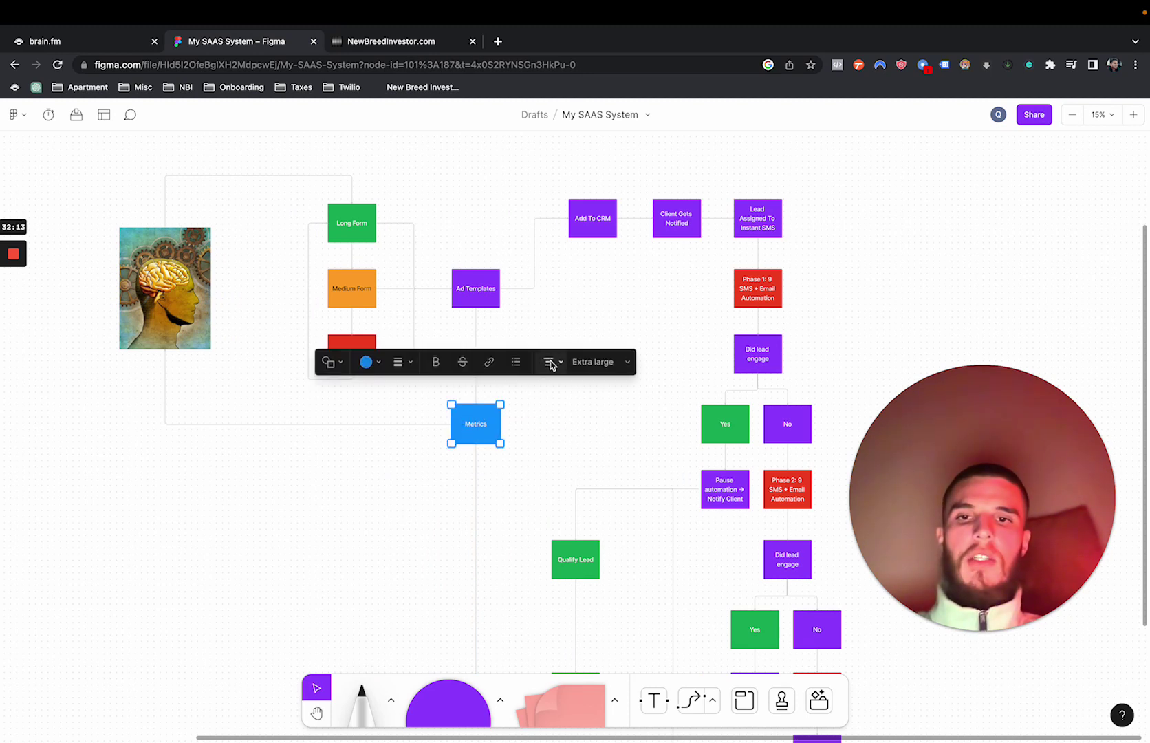
{"action": "left_click", "coordinate": [561, 401]}
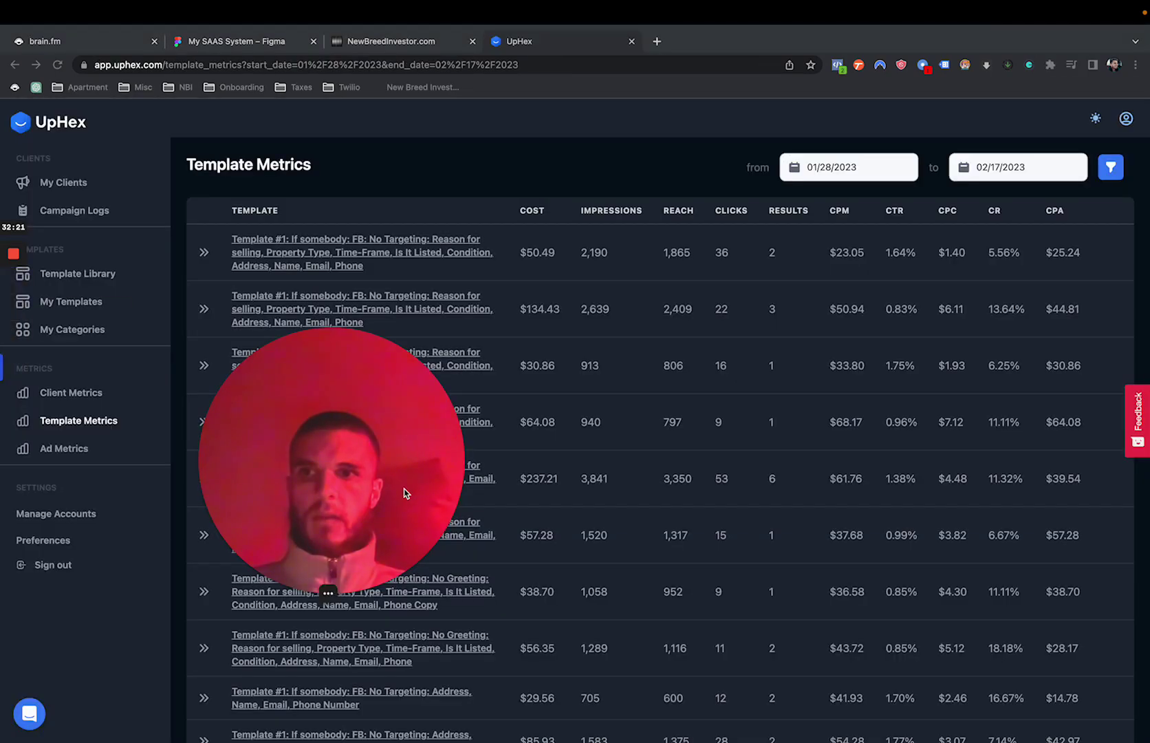
{"action": "left_click", "coordinate": [643, 176]}
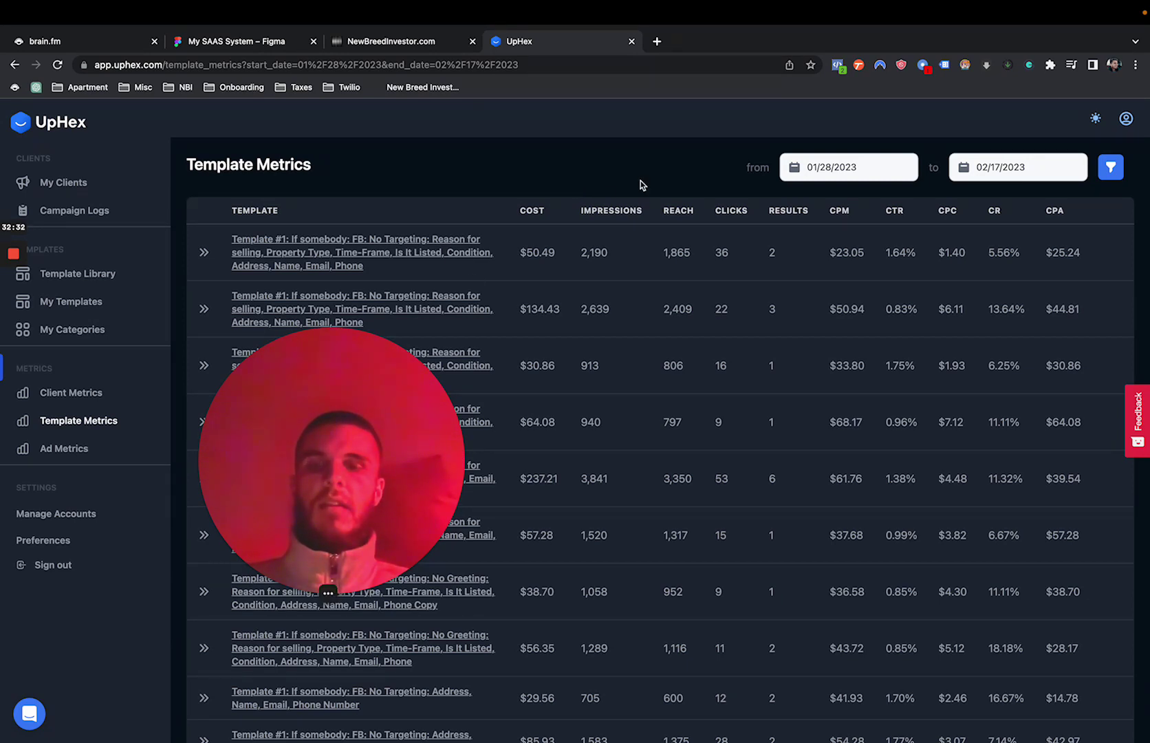
Step: Leave UpHex Template Metrics for the CRM Opportunities board showing one $25,000 Lead
{"action": "left_click_drag", "start_coordinate": [334, 489], "coordinate": [300, 474]}
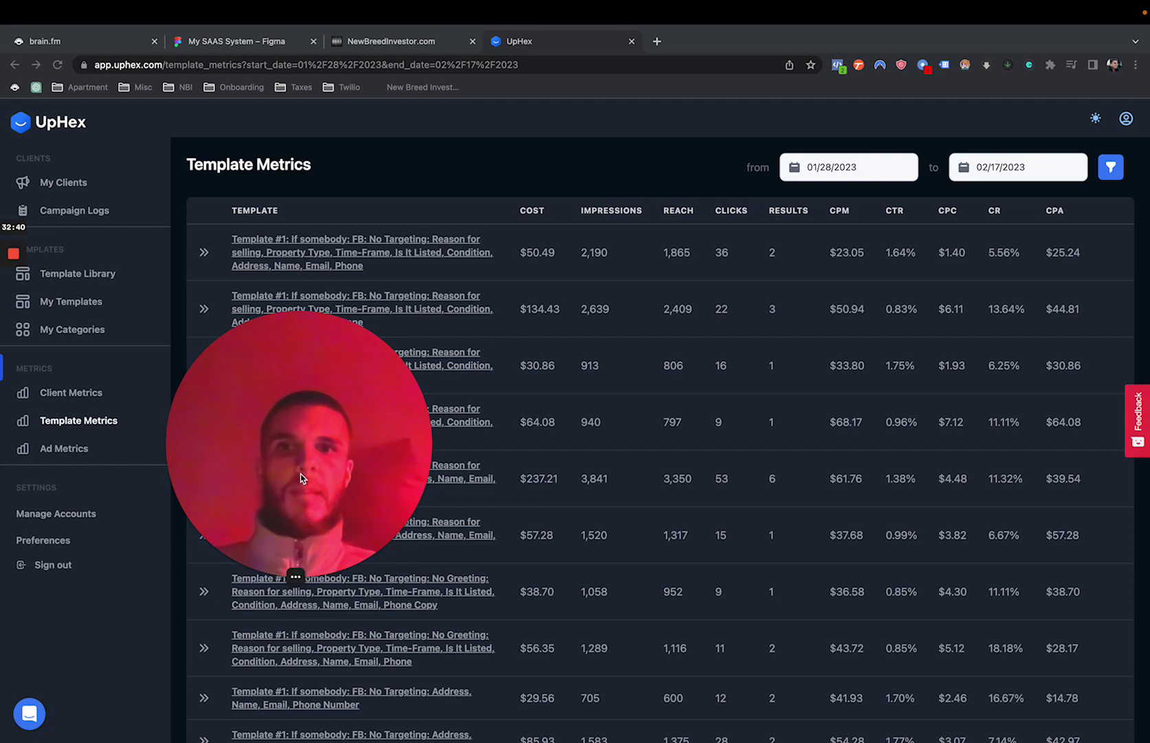
{"action": "left_click_drag", "start_coordinate": [301, 475], "coordinate": [324, 443]}
{"action": "left_click", "coordinate": [434, 172]}
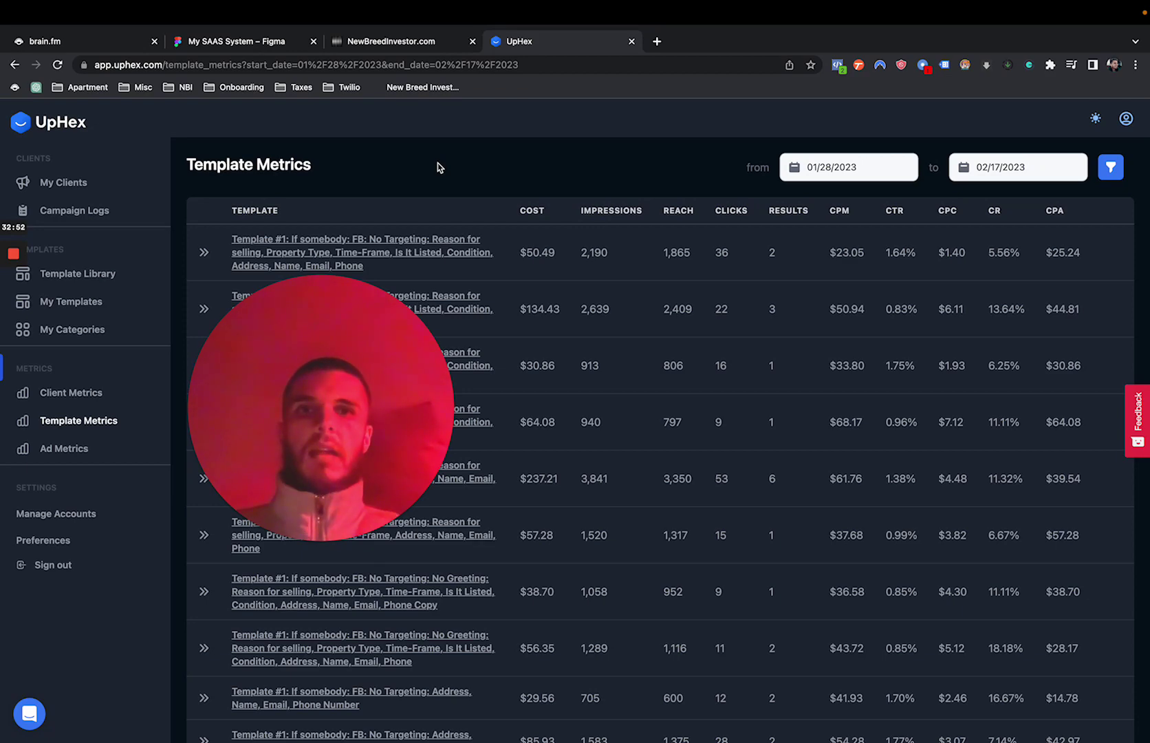
{"action": "left_click", "coordinate": [412, 42]}
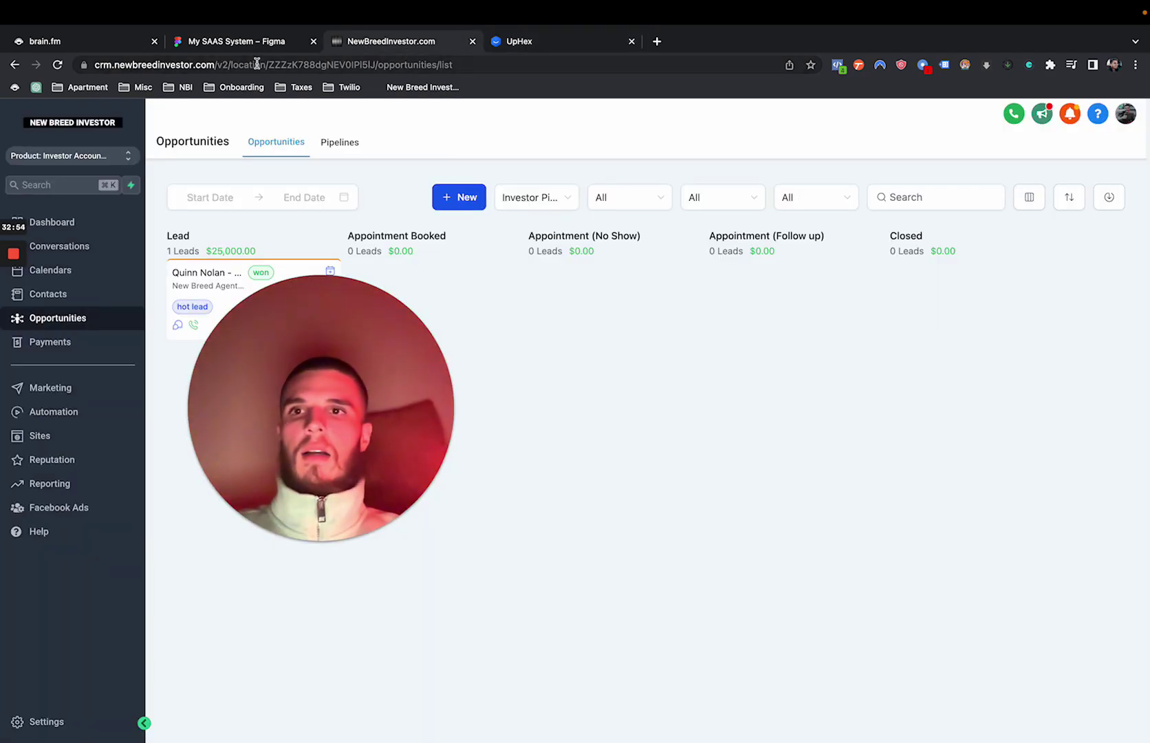
Step: Zoom out on the FigJam lead-gen flowchart, marquee-select it, clear the selection and zoom back in
{"action": "key", "text": "super+2"}
{"action": "scroll", "coordinate": [914, 414], "scroll_direction": "down", "scroll_amount": 2}
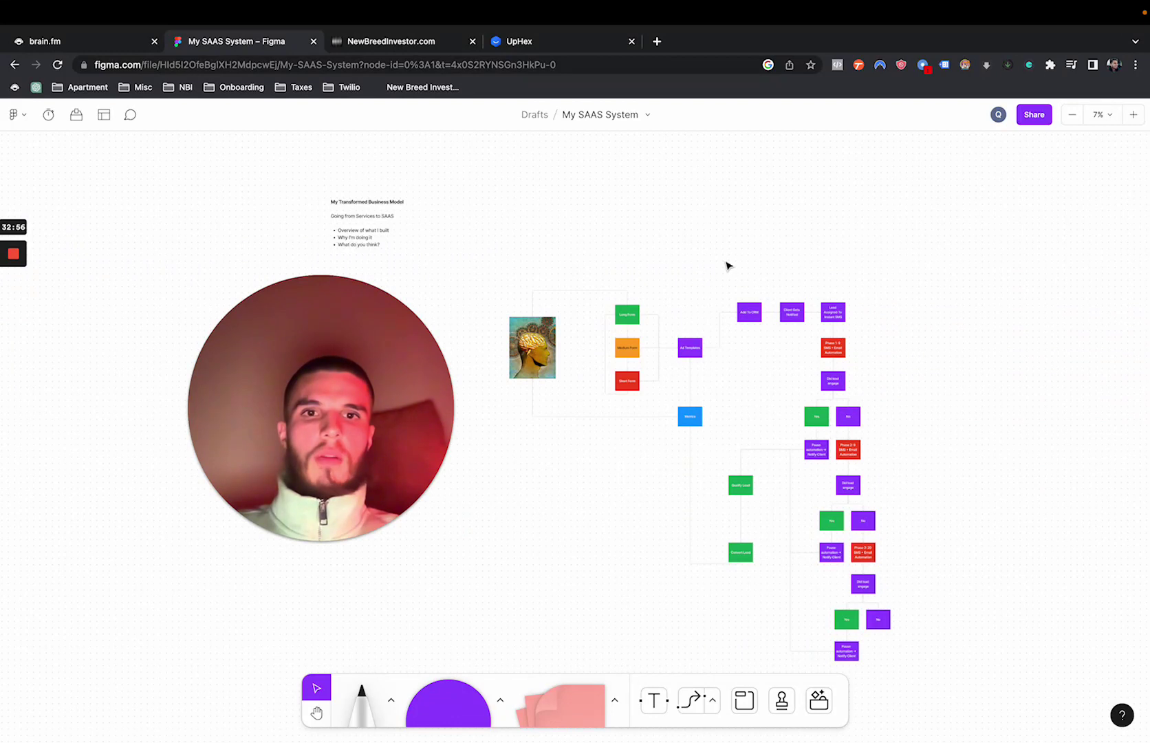
{"action": "left_click_drag", "start_coordinate": [725, 260], "coordinate": [991, 669]}
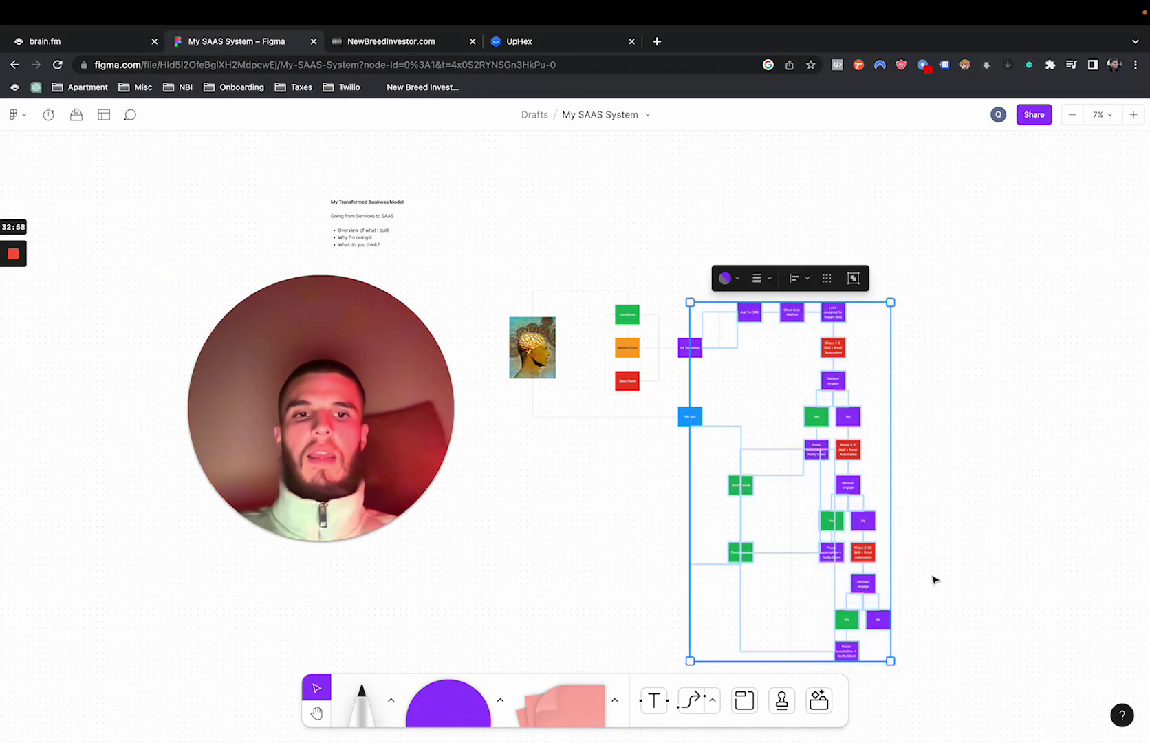
{"action": "left_click", "coordinate": [940, 440]}
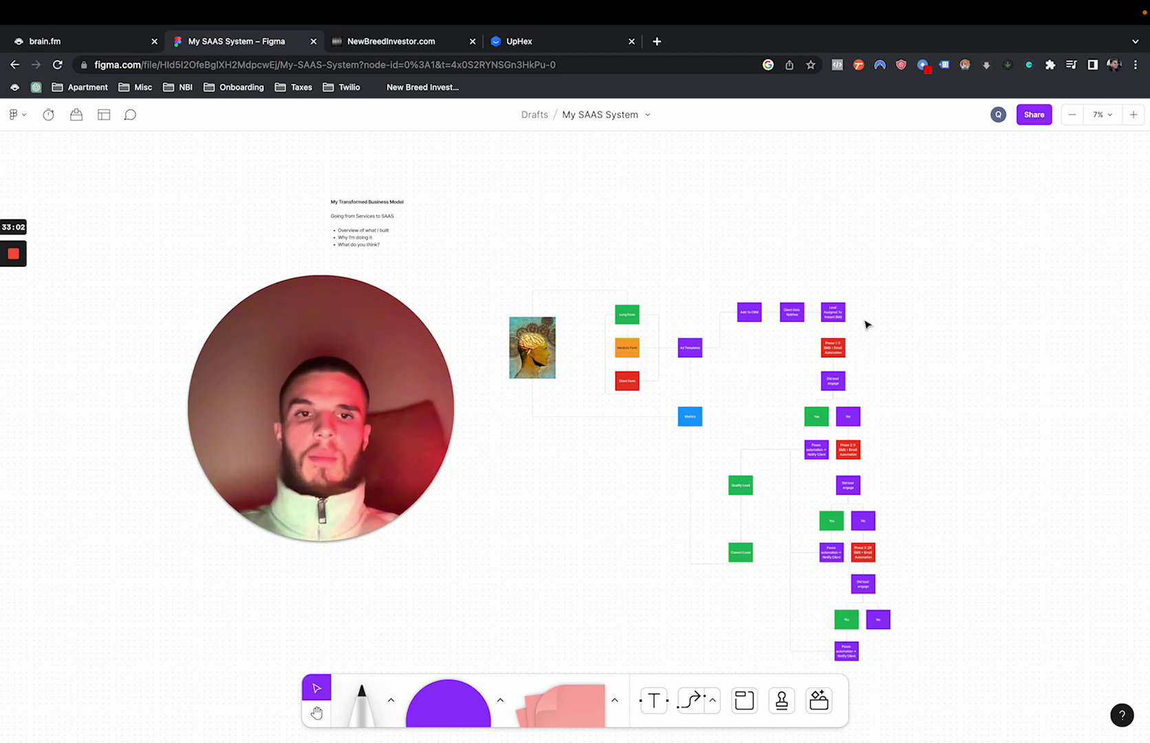
{"action": "scroll", "coordinate": [866, 326], "scroll_direction": "up", "scroll_amount": 3}
{"action": "scroll", "coordinate": [865, 324], "scroll_direction": "down", "scroll_amount": 5}
{"action": "scroll", "coordinate": [865, 324], "scroll_direction": "up", "scroll_amount": 2}
{"action": "scroll", "coordinate": [866, 324], "scroll_direction": "up", "scroll_amount": 3}
{"action": "scroll", "coordinate": [866, 324], "scroll_direction": "up", "scroll_amount": 4}
{"action": "scroll", "coordinate": [866, 323], "scroll_direction": "up", "scroll_amount": 3}
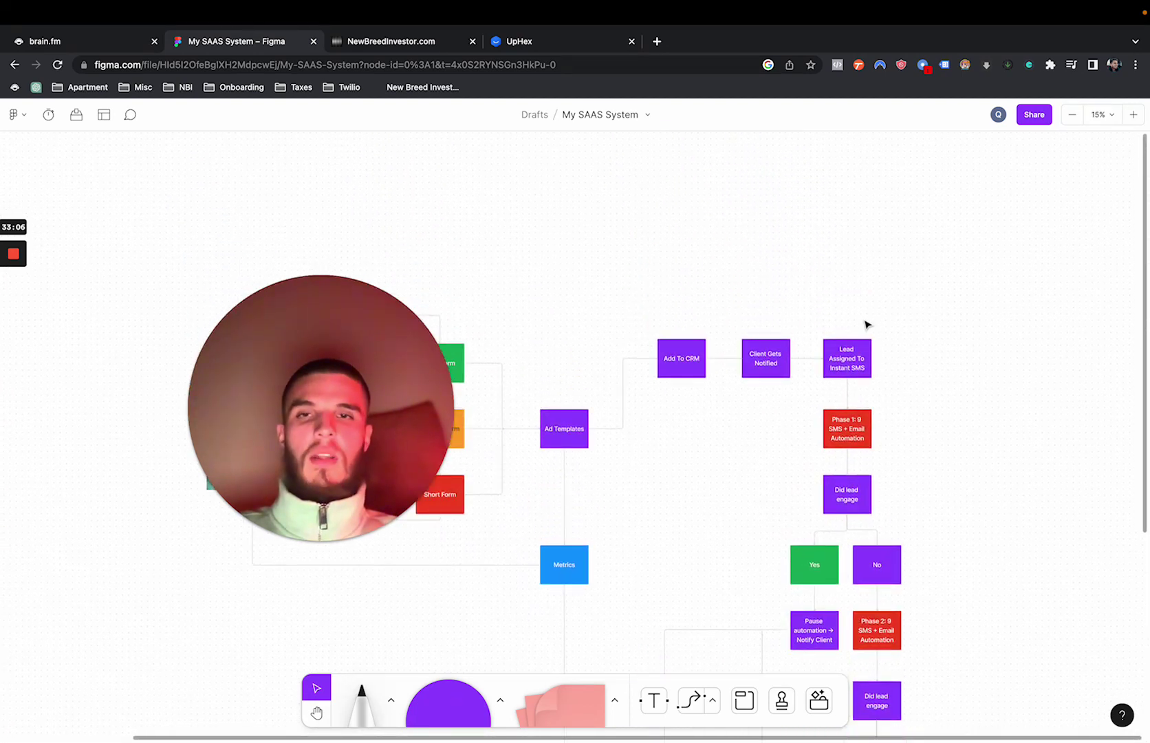
Step: Return to UpHex and scroll Template Metrics to the totals: $837.26 cost, 23 results, $36.40 CPA
{"action": "left_click", "coordinate": [520, 42]}
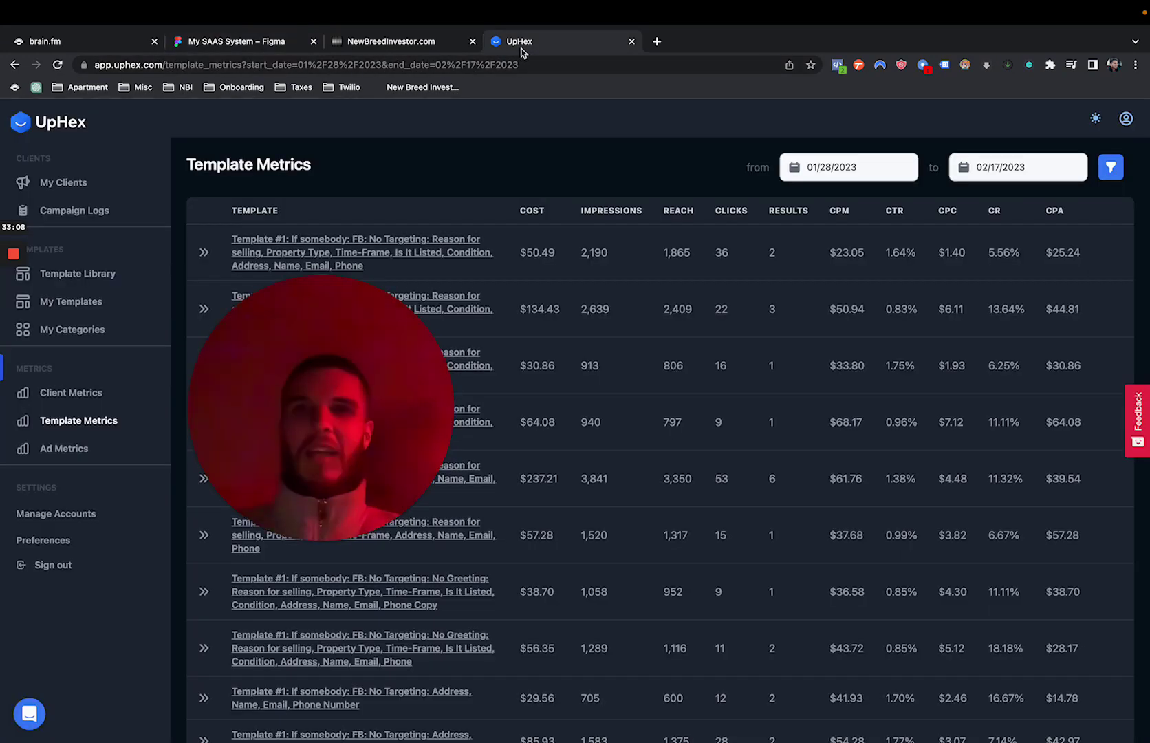
{"action": "left_click_drag", "start_coordinate": [375, 428], "coordinate": [324, 482]}
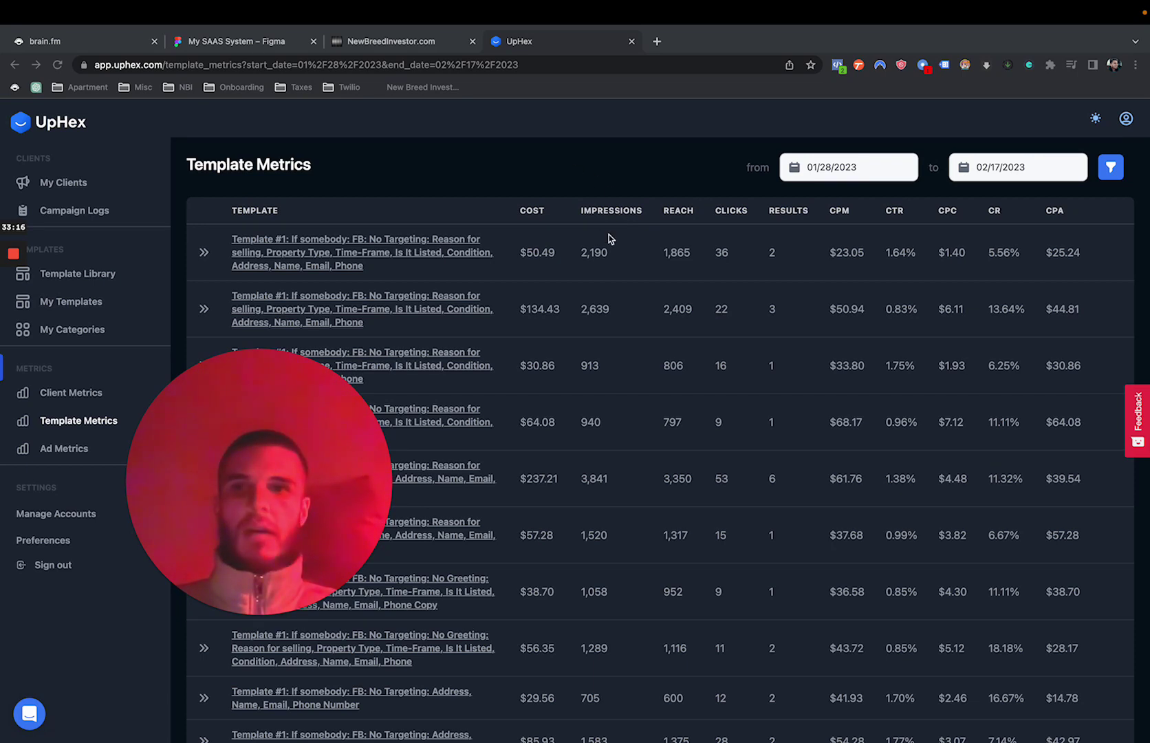
{"action": "left_click", "coordinate": [605, 179]}
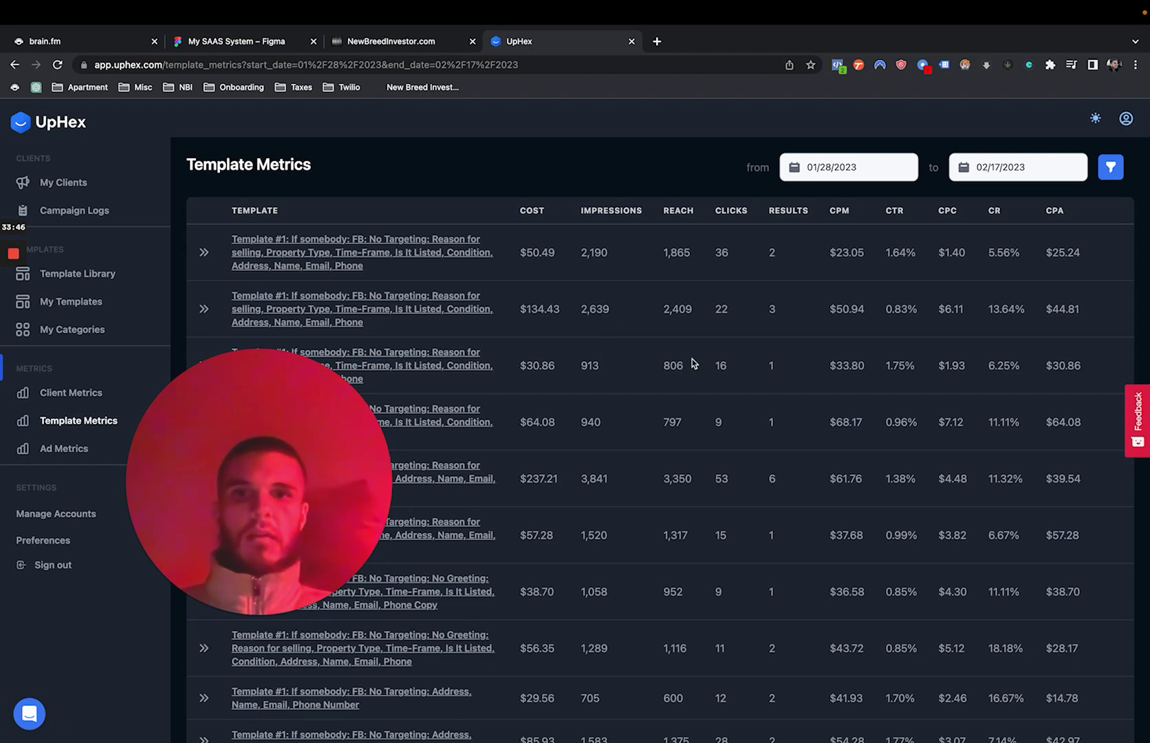
{"action": "scroll", "coordinate": [693, 363], "scroll_direction": "down", "scroll_amount": 3}
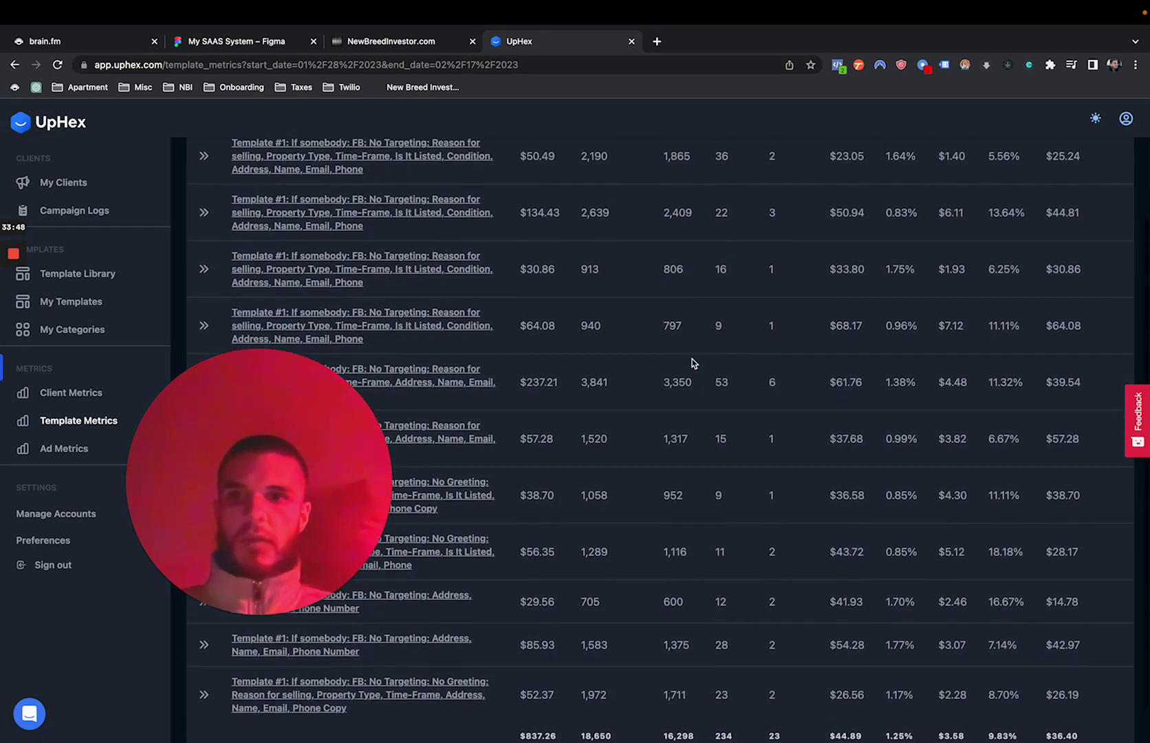
{"action": "scroll", "coordinate": [693, 363], "scroll_direction": "up", "scroll_amount": 2}
{"action": "scroll", "coordinate": [693, 363], "scroll_direction": "down", "scroll_amount": 3}
{"action": "scroll", "coordinate": [693, 363], "scroll_direction": "up", "scroll_amount": 3}
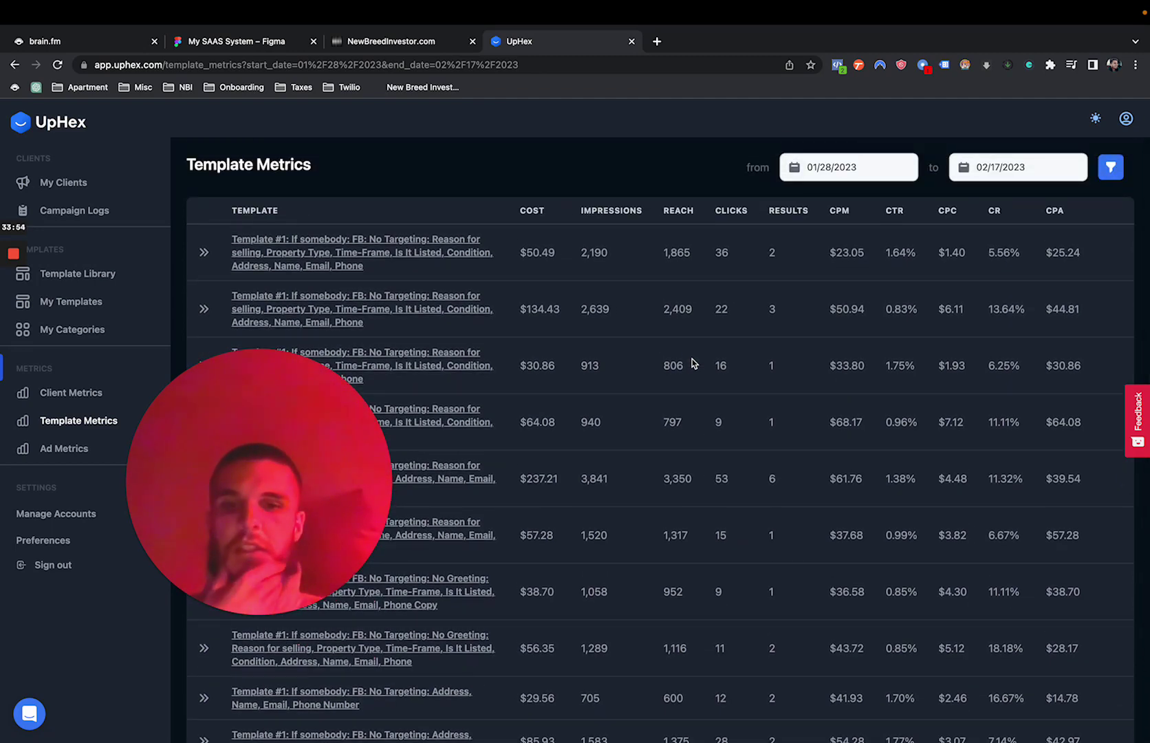
{"action": "scroll", "coordinate": [693, 363], "scroll_direction": "down", "scroll_amount": 5}
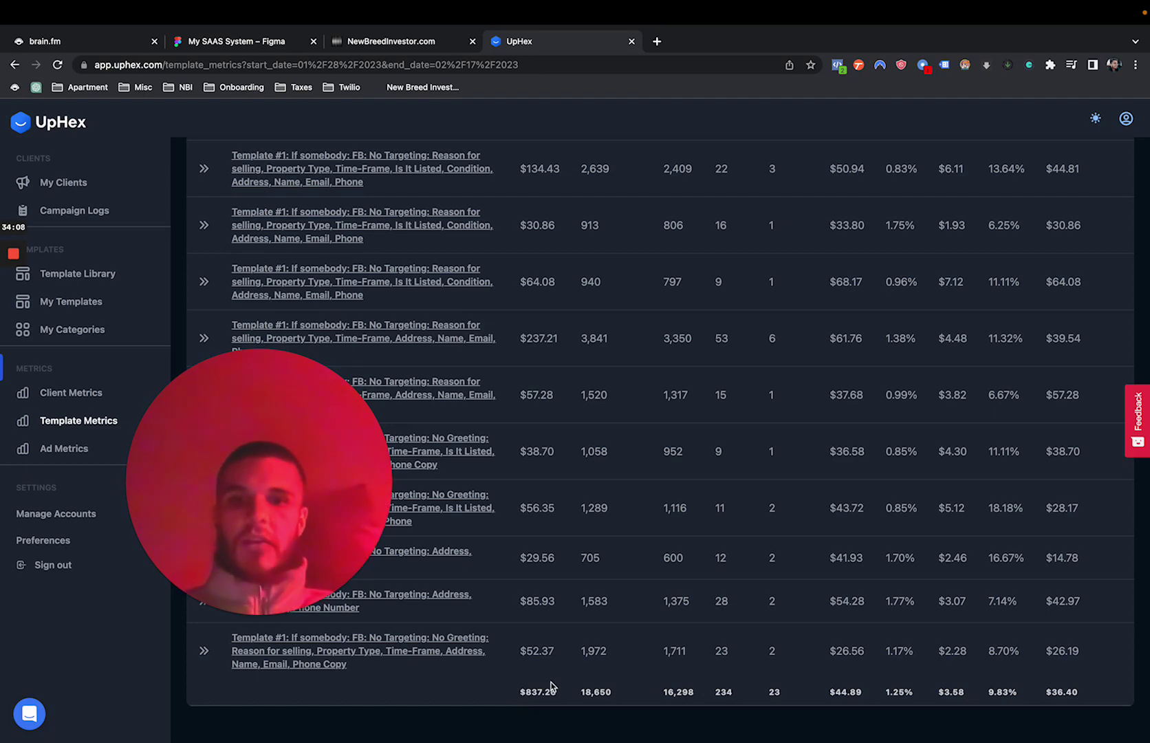
Step: Highlight the $837.26 total cost in the Template Metrics totals row
{"action": "scroll", "coordinate": [574, 596], "scroll_direction": "up", "scroll_amount": 3}
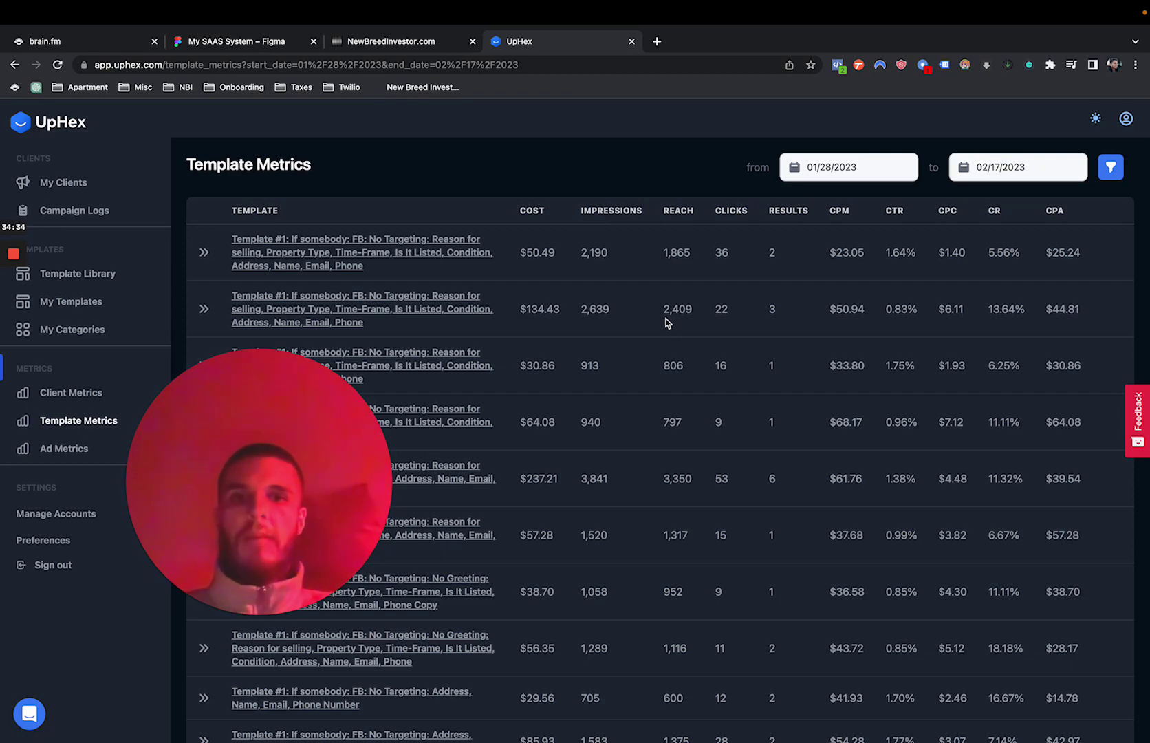
{"action": "scroll", "coordinate": [666, 322], "scroll_direction": "down", "scroll_amount": 3}
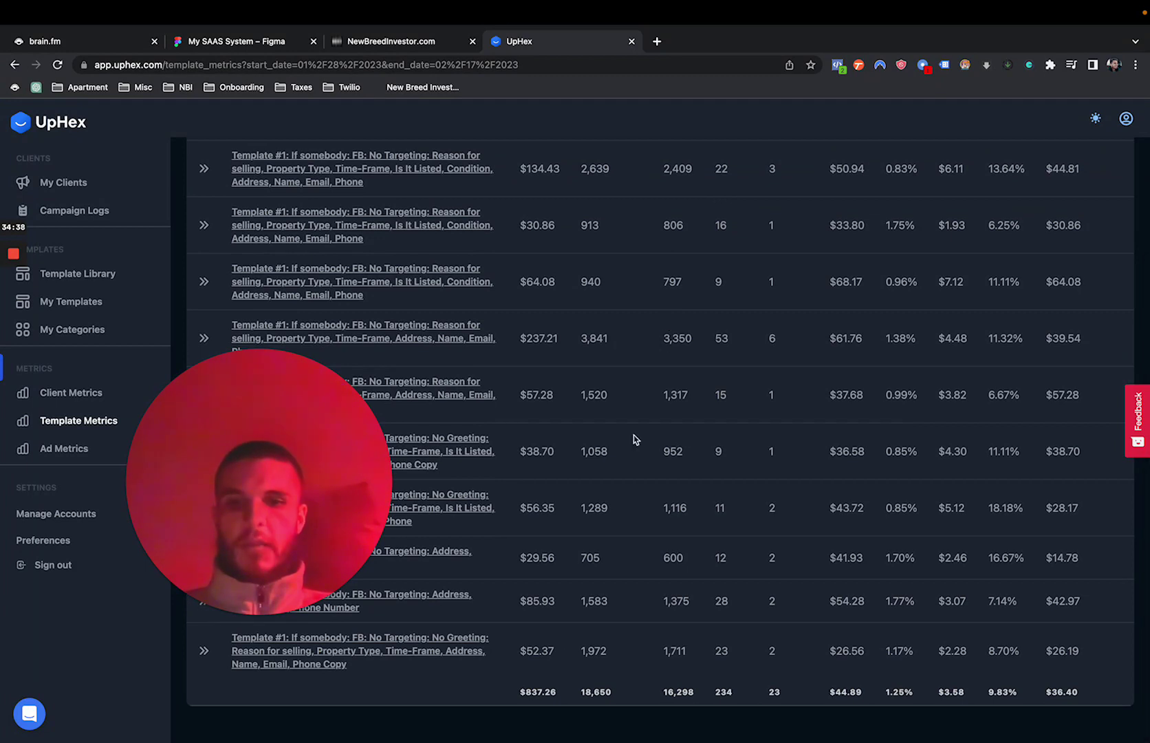
{"action": "left_click_drag", "start_coordinate": [520, 690], "coordinate": [558, 691]}
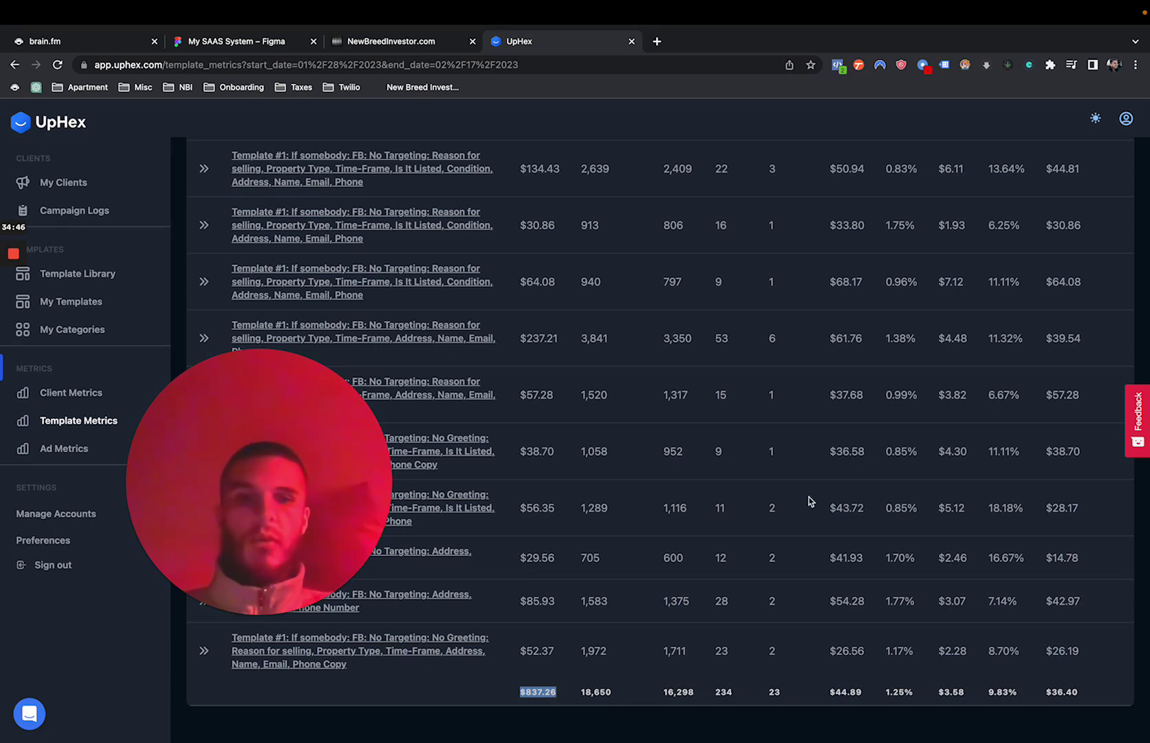
{"action": "scroll", "coordinate": [810, 501], "scroll_direction": "up", "scroll_amount": 3}
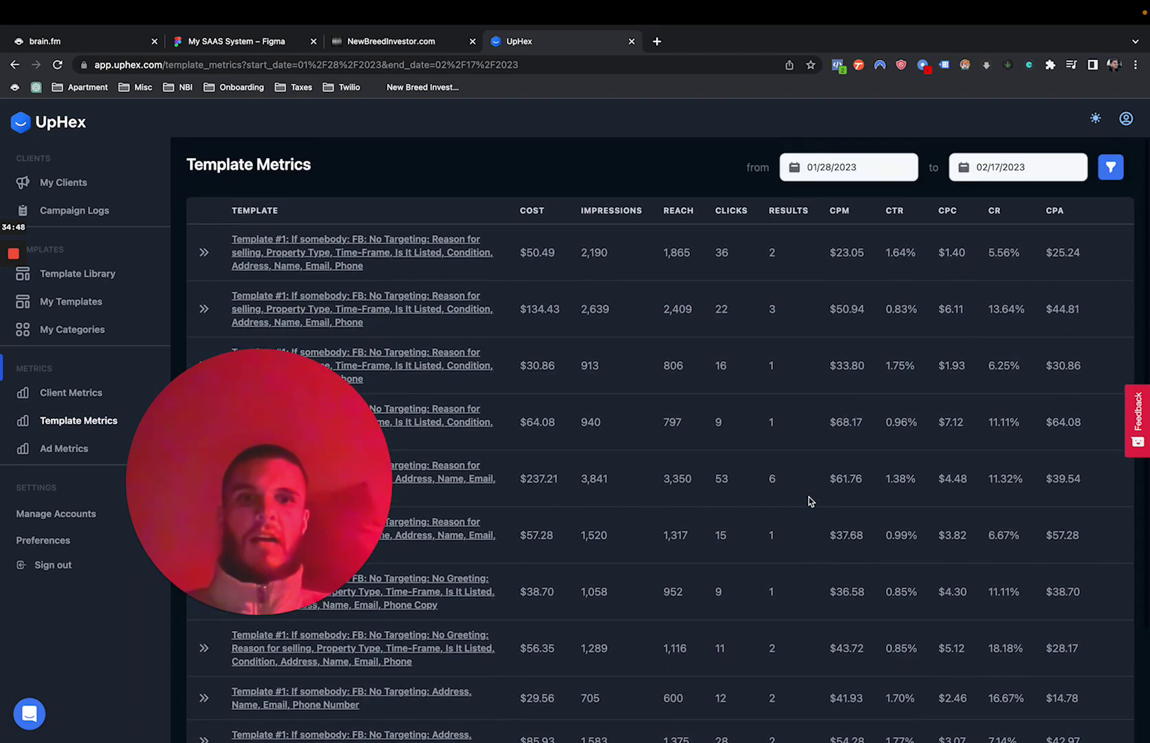
{"action": "scroll", "coordinate": [810, 501], "scroll_direction": "down", "scroll_amount": 3}
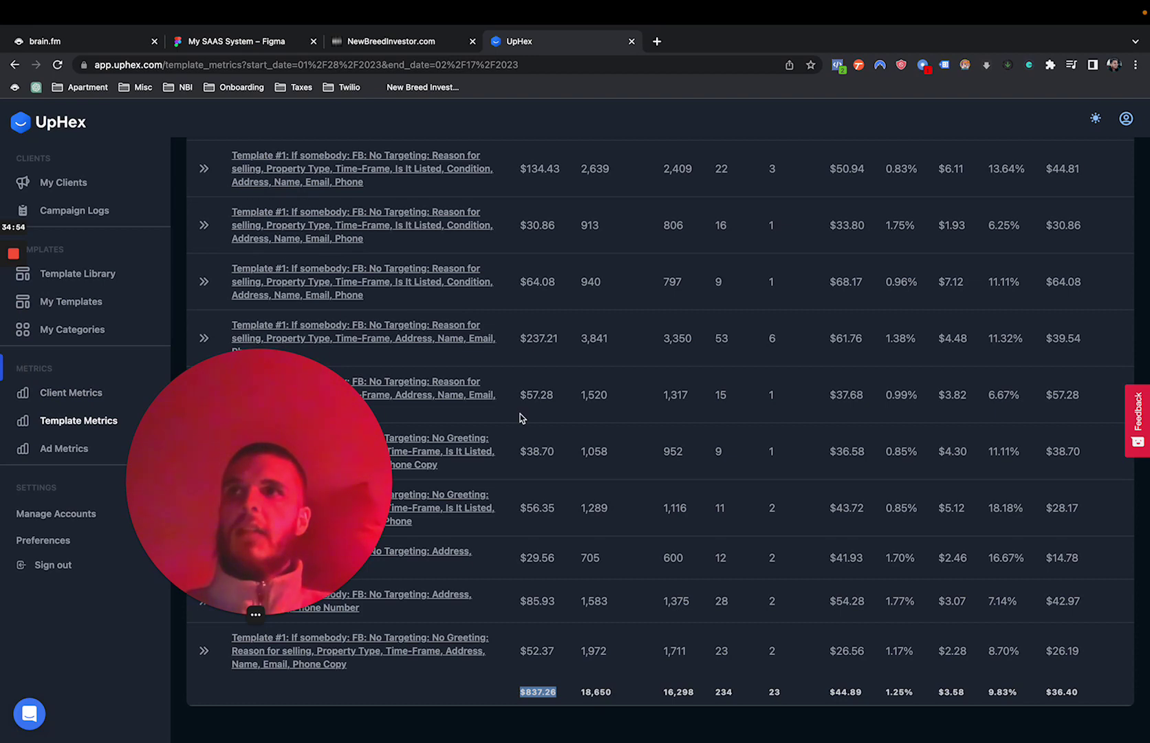
{"action": "scroll", "coordinate": [647, 429], "scroll_direction": "up", "scroll_amount": 2}
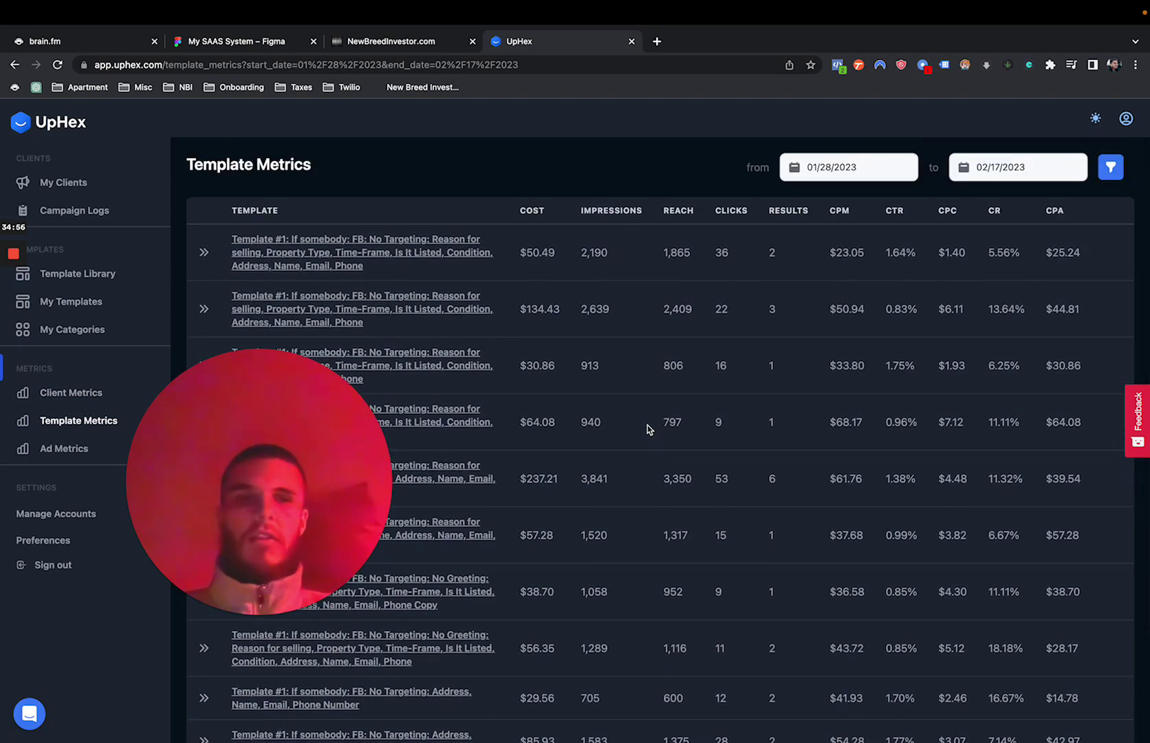
{"action": "scroll", "coordinate": [646, 429], "scroll_direction": "down", "scroll_amount": 2}
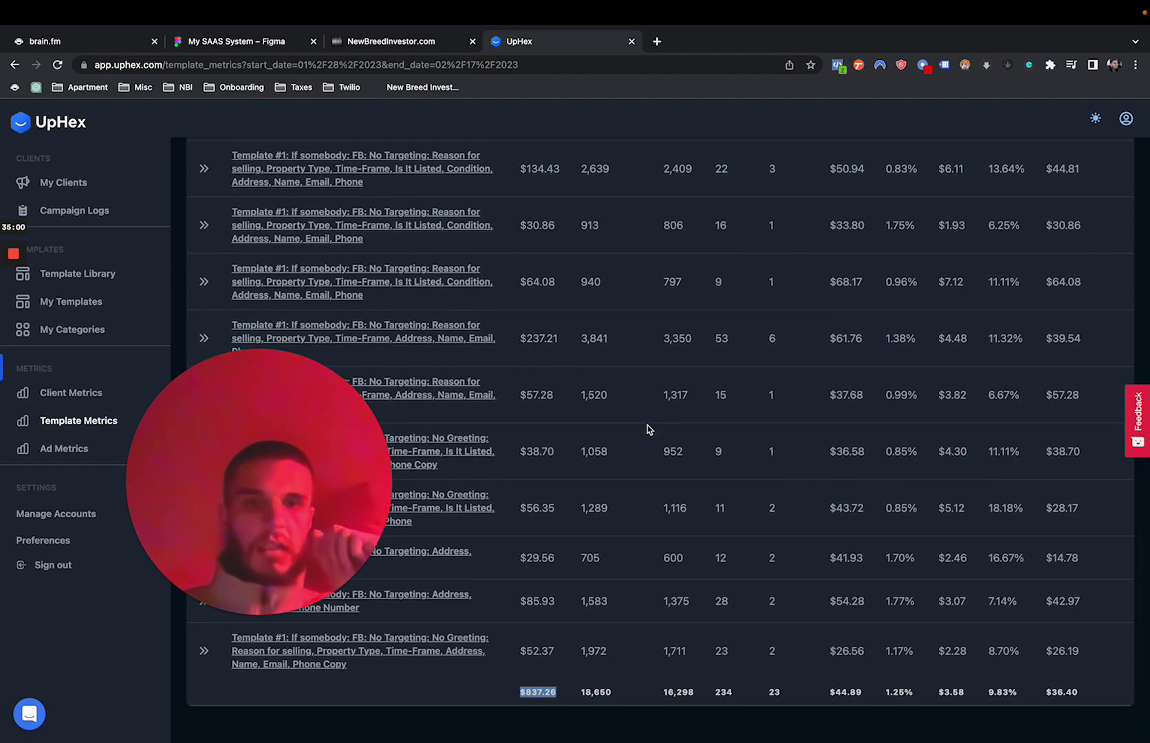
{"action": "scroll", "coordinate": [646, 429], "scroll_direction": "up", "scroll_amount": 1}
{"action": "scroll", "coordinate": [647, 429], "scroll_direction": "up", "scroll_amount": 1}
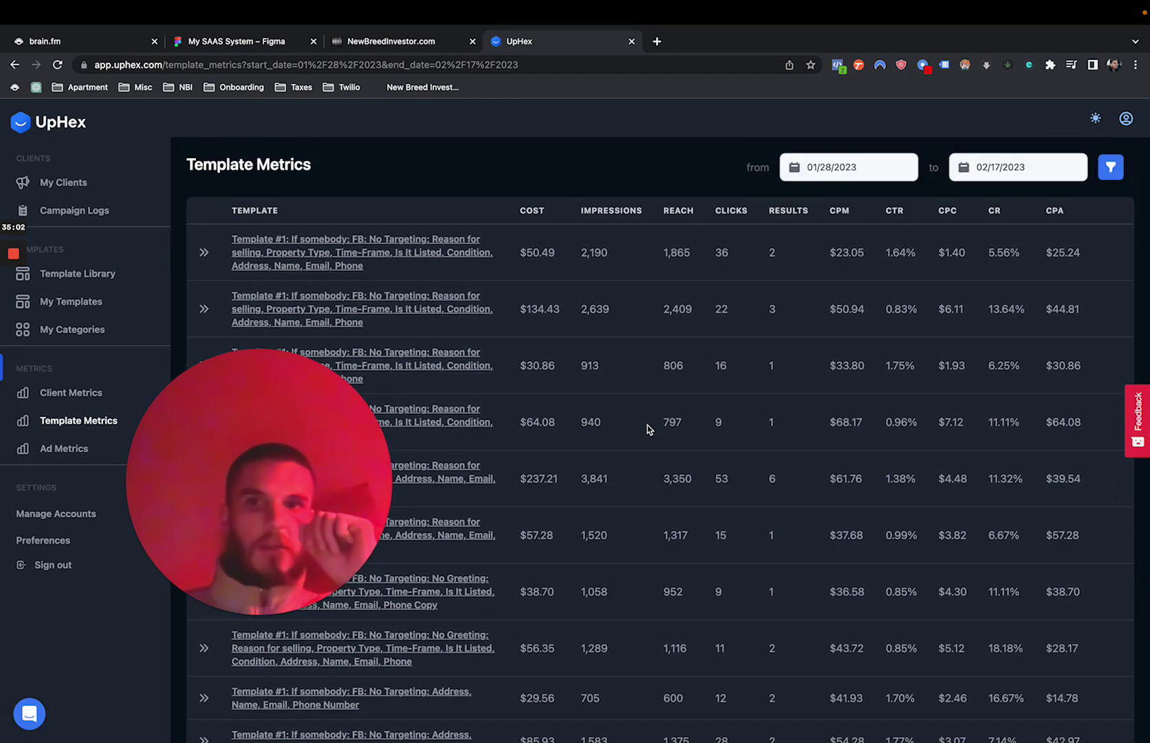
{"action": "left_click_drag", "start_coordinate": [320, 487], "coordinate": [306, 537]}
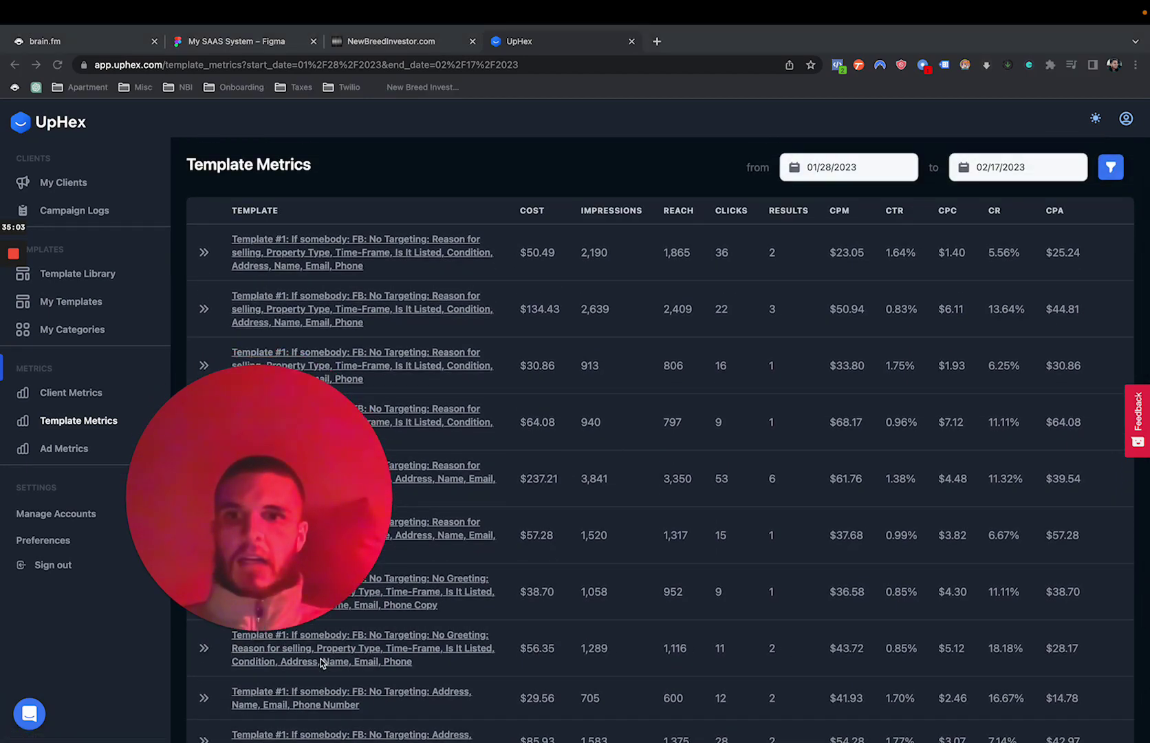
Step: Clear the cost highlight, review the table once more, and switch to the CRM opportunities pipeline
{"action": "left_click", "coordinate": [763, 399]}
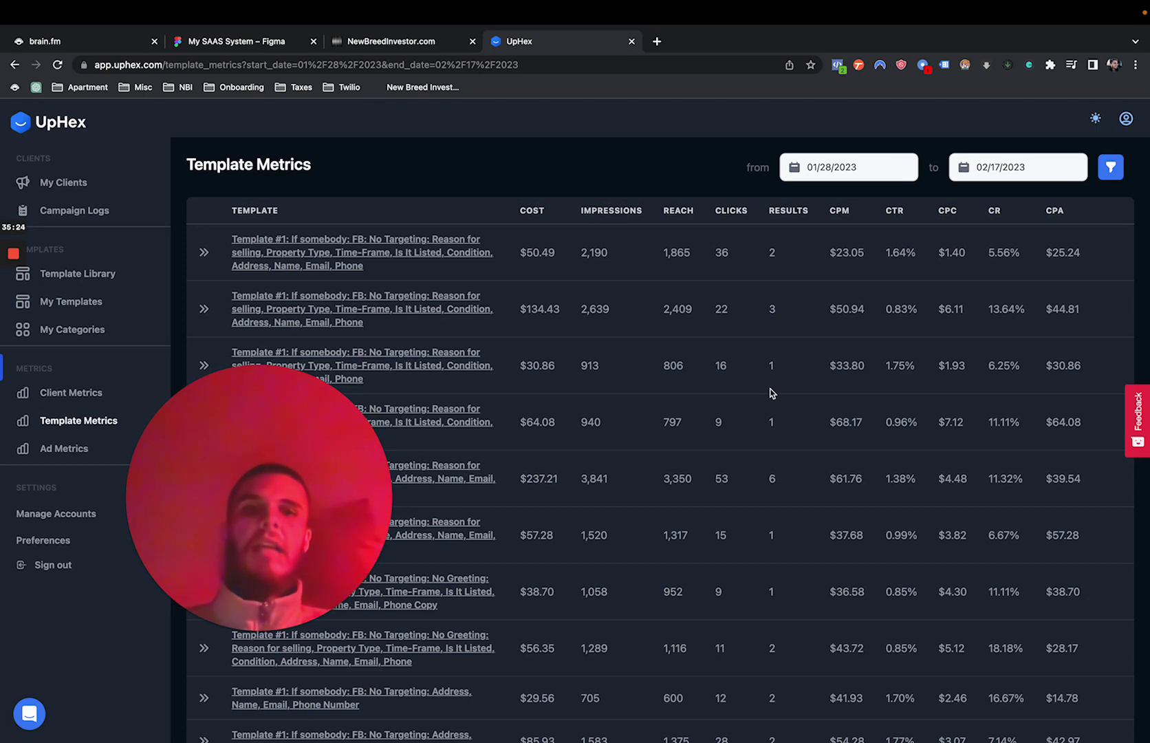
{"action": "scroll", "coordinate": [770, 393], "scroll_direction": "down", "scroll_amount": 5}
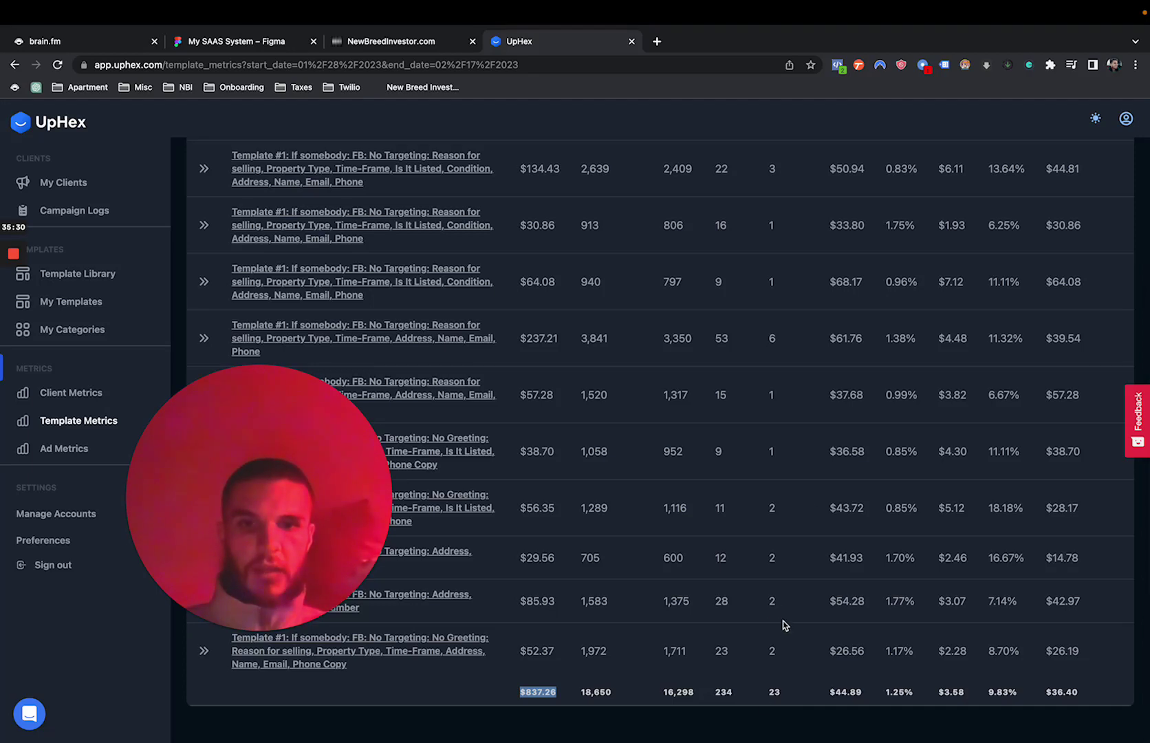
{"action": "left_click", "coordinate": [791, 615]}
{"action": "scroll", "coordinate": [793, 613], "scroll_direction": "up", "scroll_amount": 5}
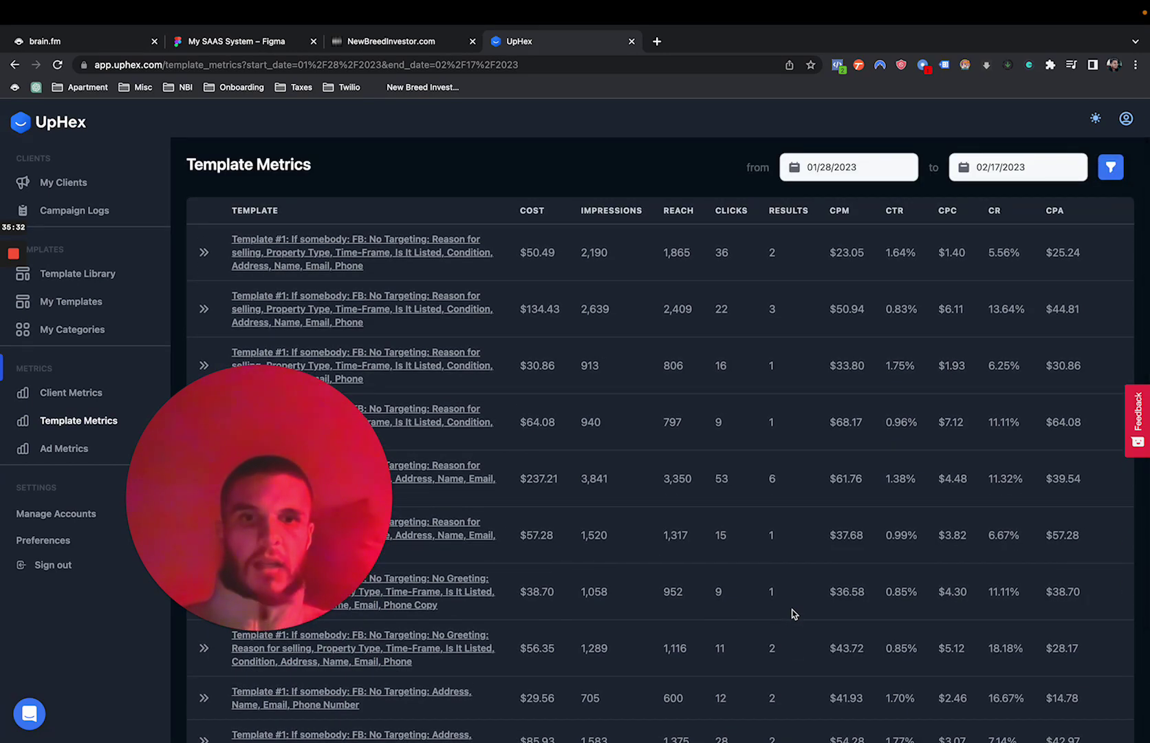
{"action": "scroll", "coordinate": [772, 313], "scroll_direction": "down", "scroll_amount": 5}
{"action": "scroll", "coordinate": [546, 452], "scroll_direction": "up", "scroll_amount": 3}
{"action": "scroll", "coordinate": [646, 316], "scroll_direction": "down", "scroll_amount": 5}
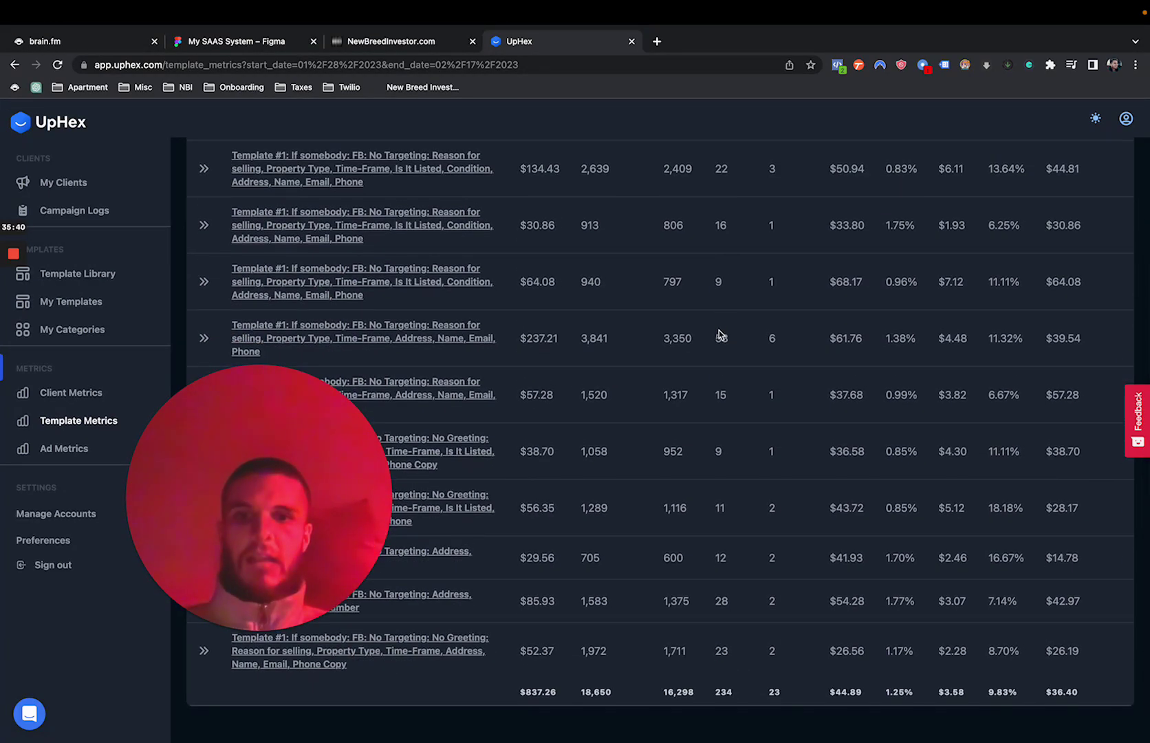
{"action": "scroll", "coordinate": [749, 525], "scroll_direction": "up", "scroll_amount": 3}
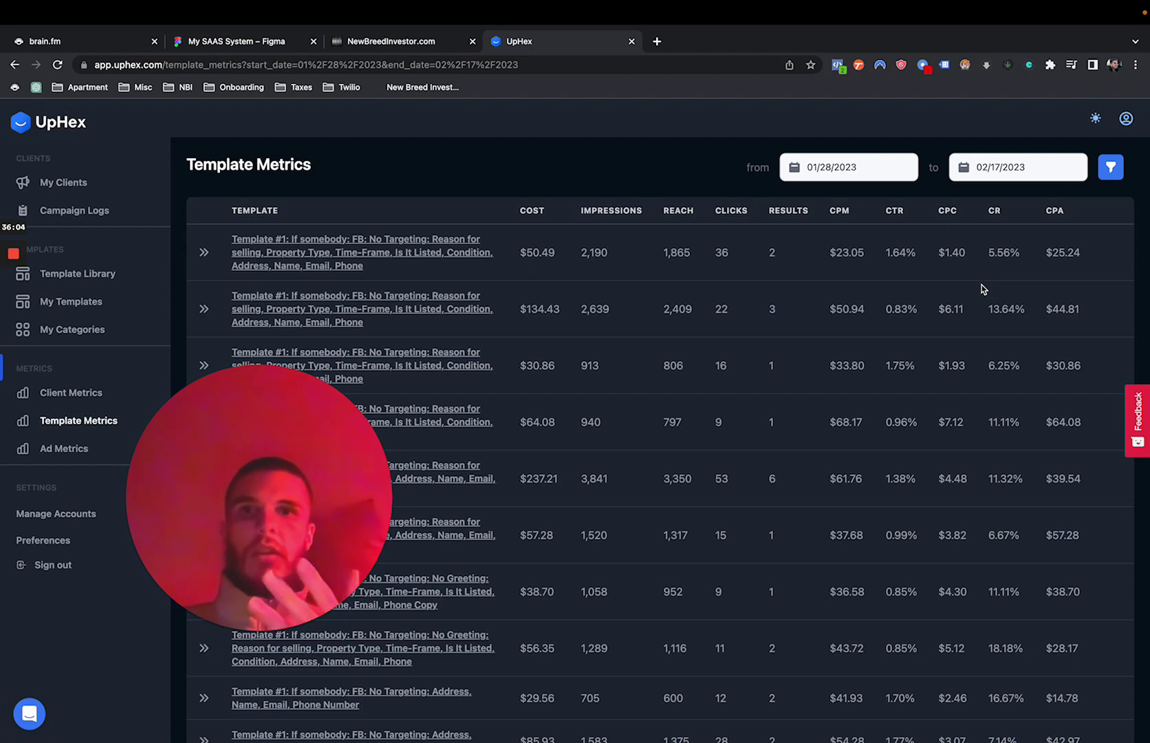
{"action": "left_click", "coordinate": [410, 44]}
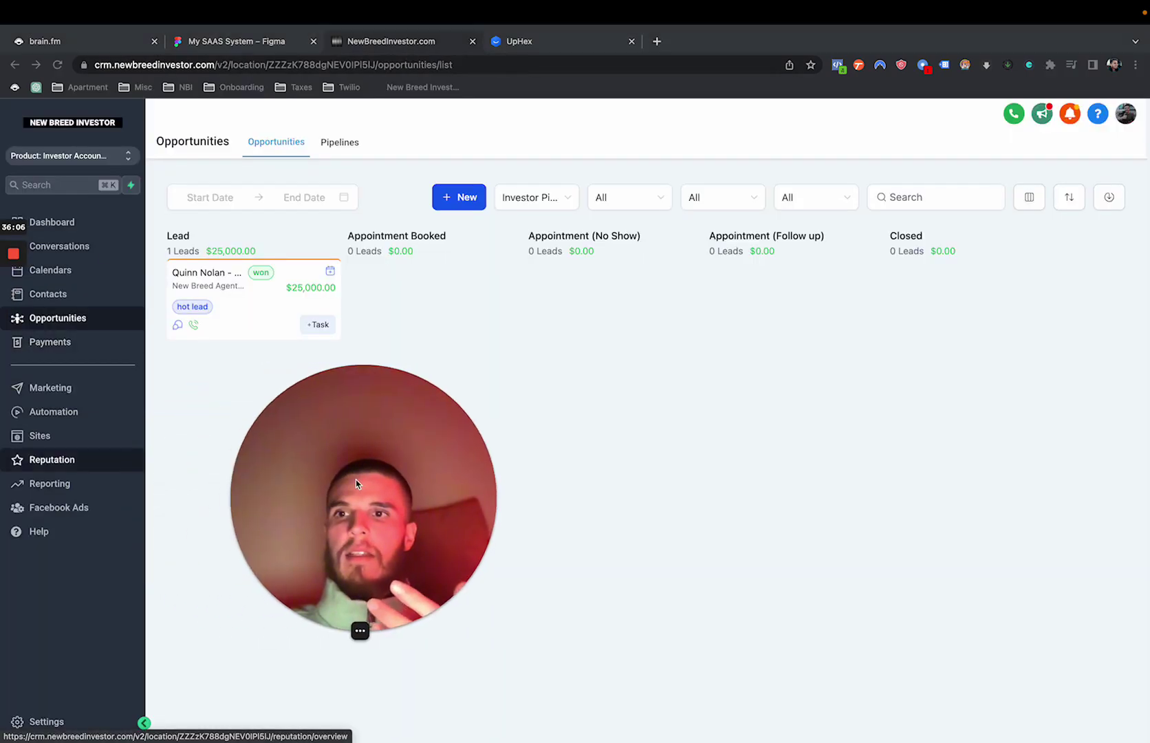
Step: Check the CRM's Facebook Ads report, which shows all zeros, then return to UpHex Template Metrics
{"action": "left_click", "coordinate": [49, 483]}
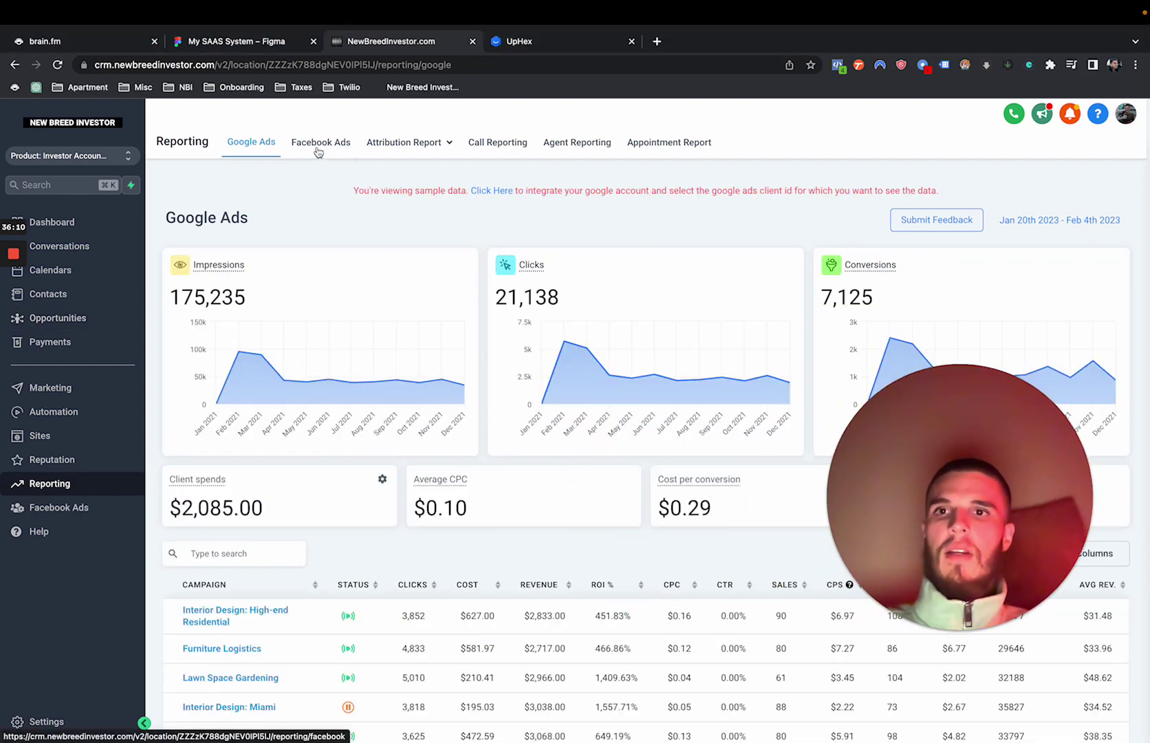
{"action": "left_click", "coordinate": [319, 148]}
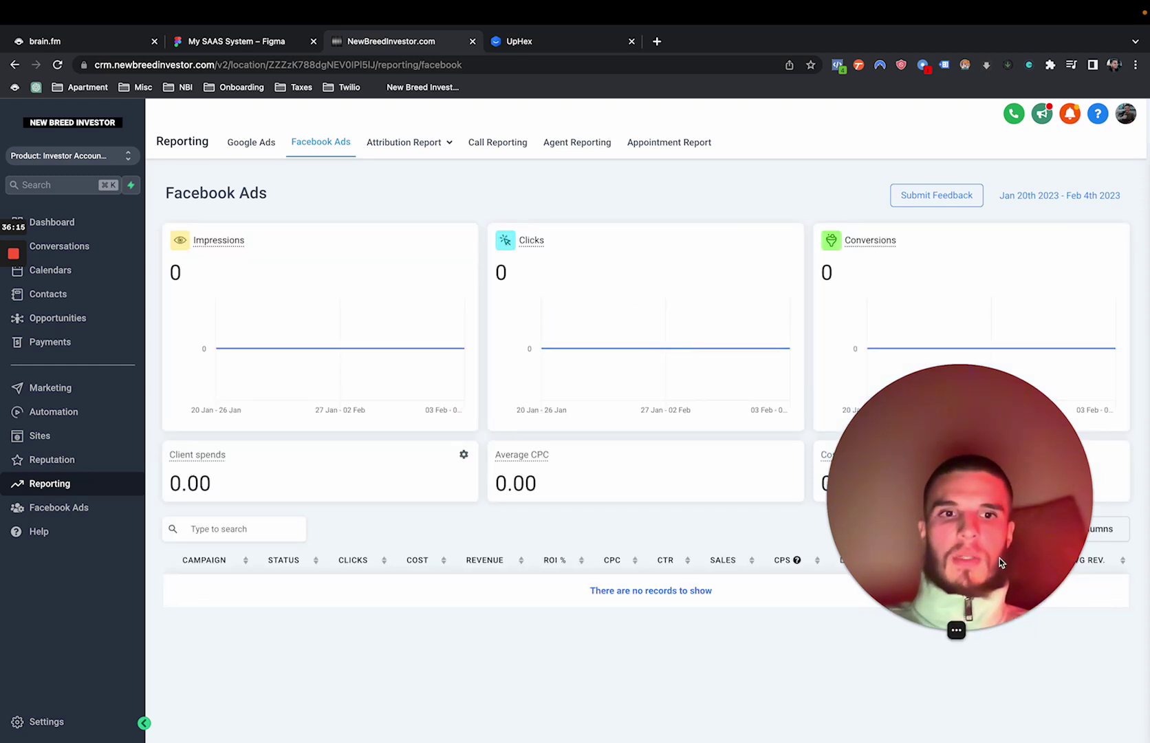
{"action": "left_click_drag", "start_coordinate": [1000, 558], "coordinate": [828, 359]}
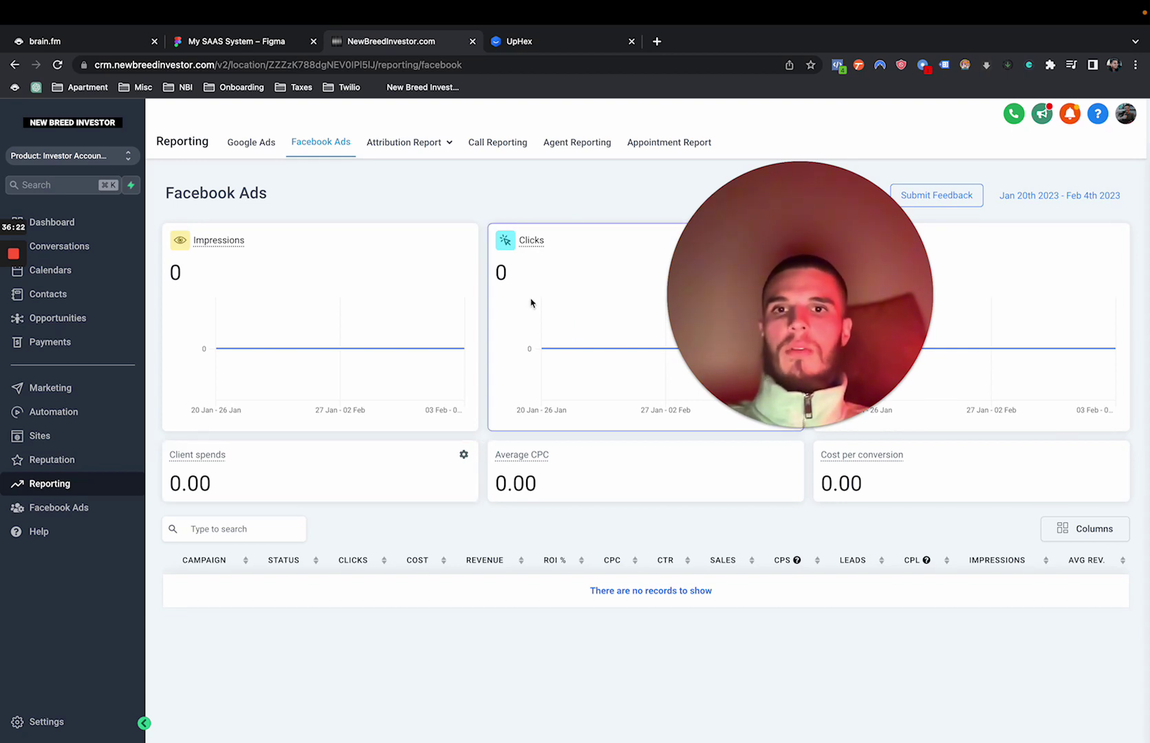
{"action": "left_click", "coordinate": [531, 42]}
{"action": "left_click_drag", "start_coordinate": [792, 284], "coordinate": [191, 485]}
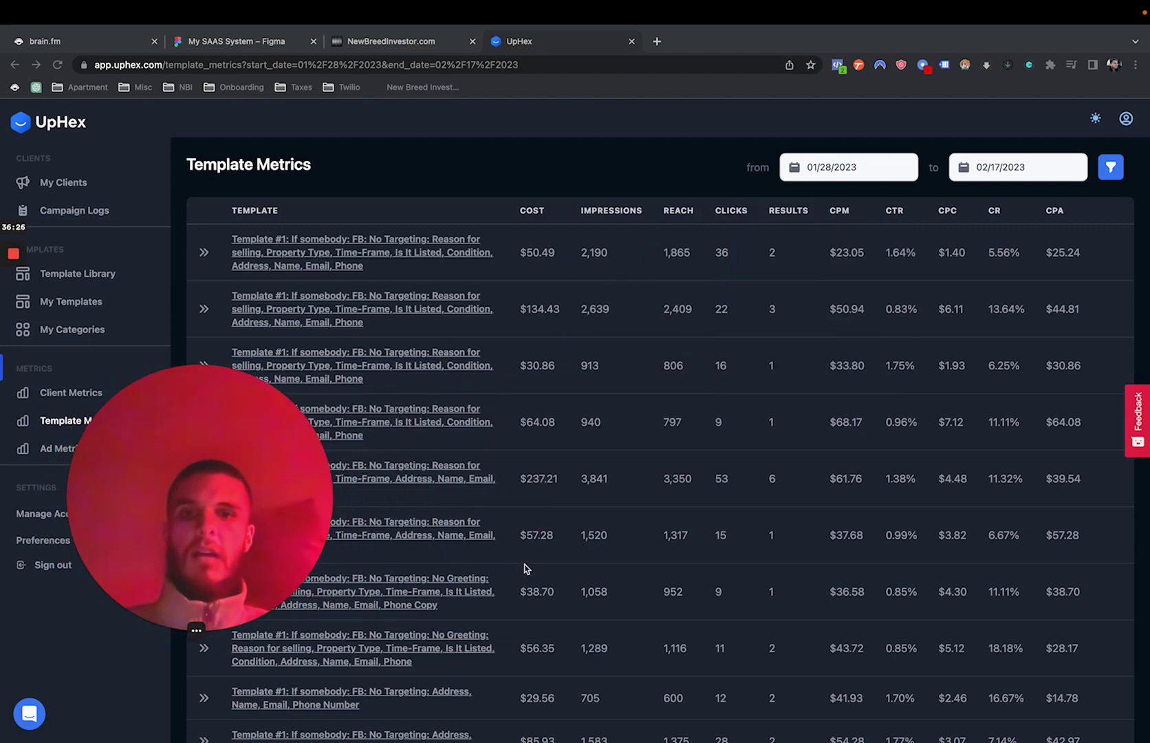
{"action": "scroll", "coordinate": [525, 568], "scroll_direction": "down", "scroll_amount": 1}
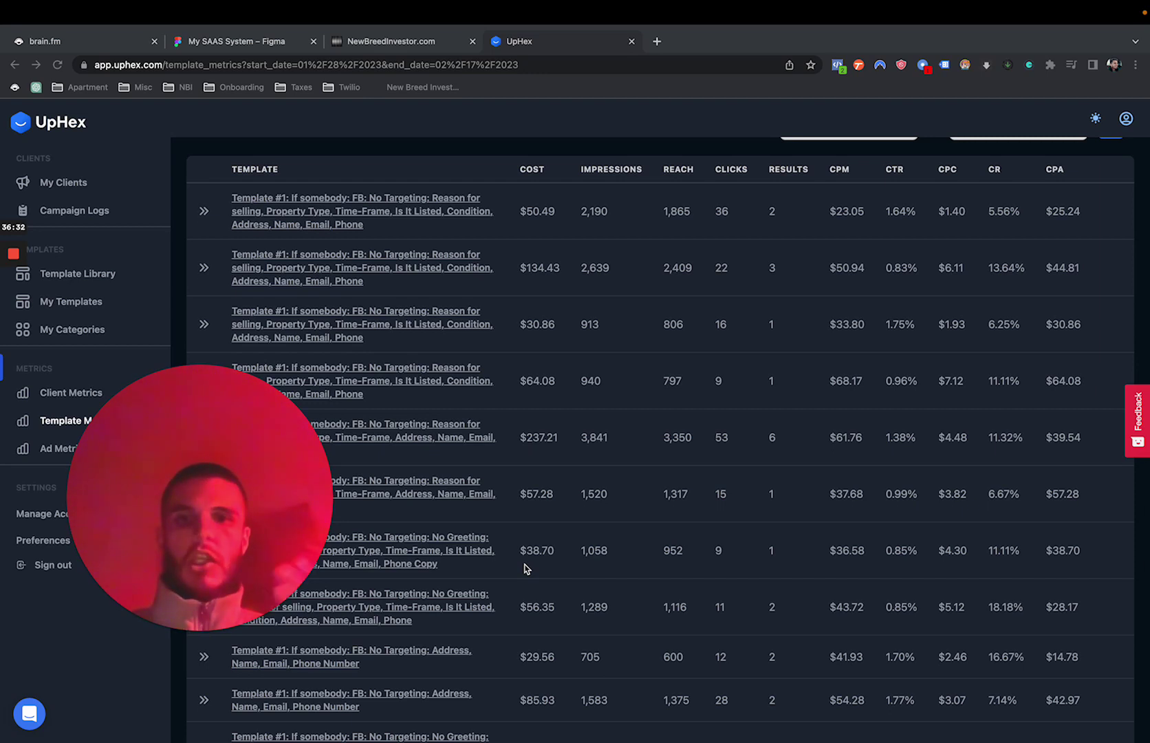
{"action": "scroll", "coordinate": [525, 569], "scroll_direction": "up", "scroll_amount": 1}
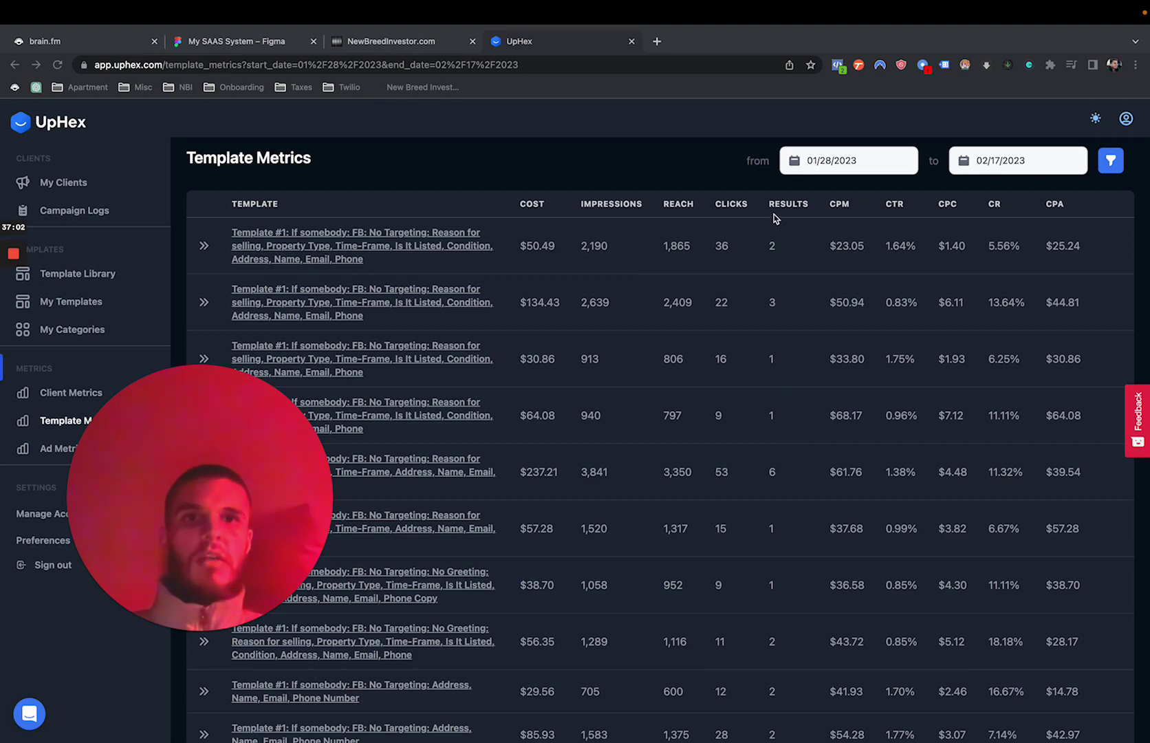
{"action": "scroll", "coordinate": [778, 297], "scroll_direction": "down", "scroll_amount": 2}
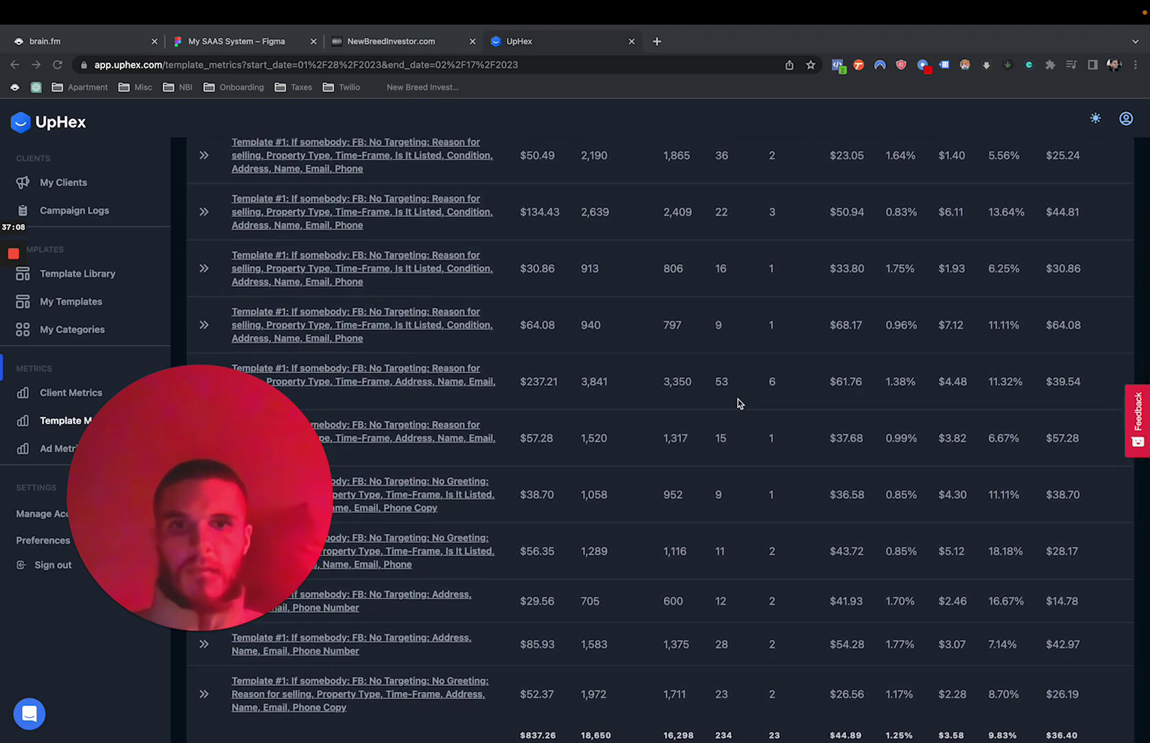
{"action": "scroll", "coordinate": [738, 403], "scroll_direction": "up", "scroll_amount": 2}
{"action": "scroll", "coordinate": [739, 403], "scroll_direction": "down", "scroll_amount": 2}
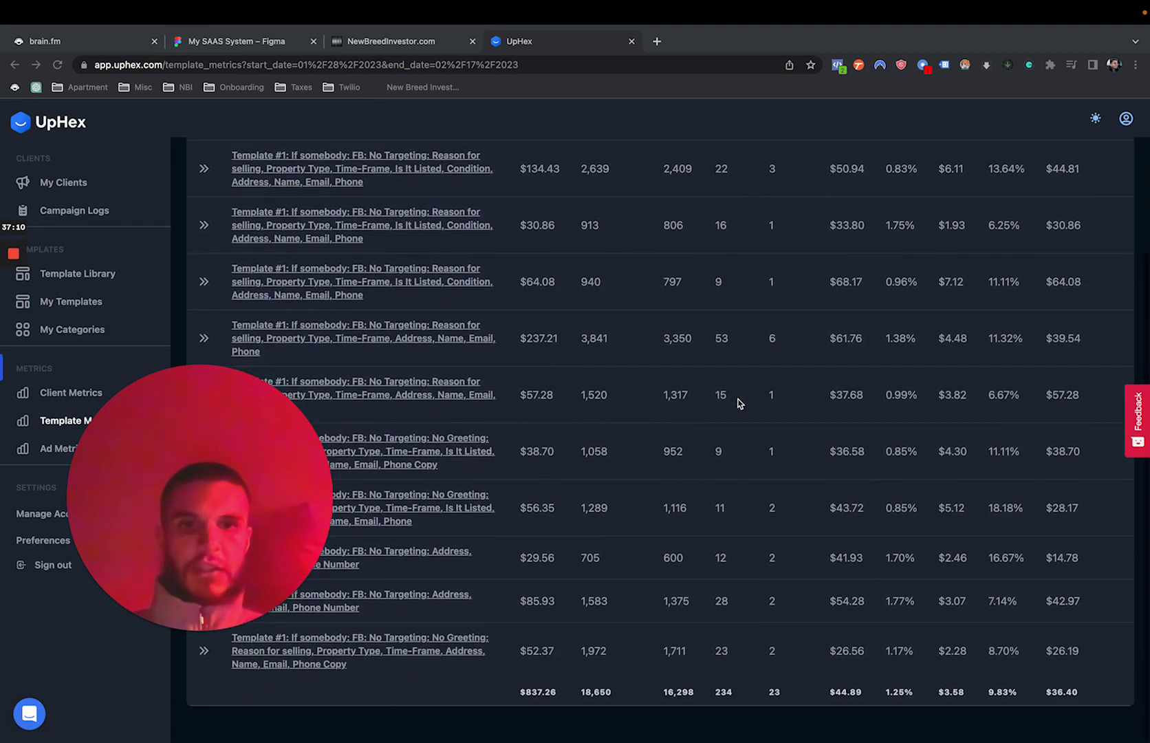
{"action": "scroll", "coordinate": [803, 403], "scroll_direction": "up", "scroll_amount": 2}
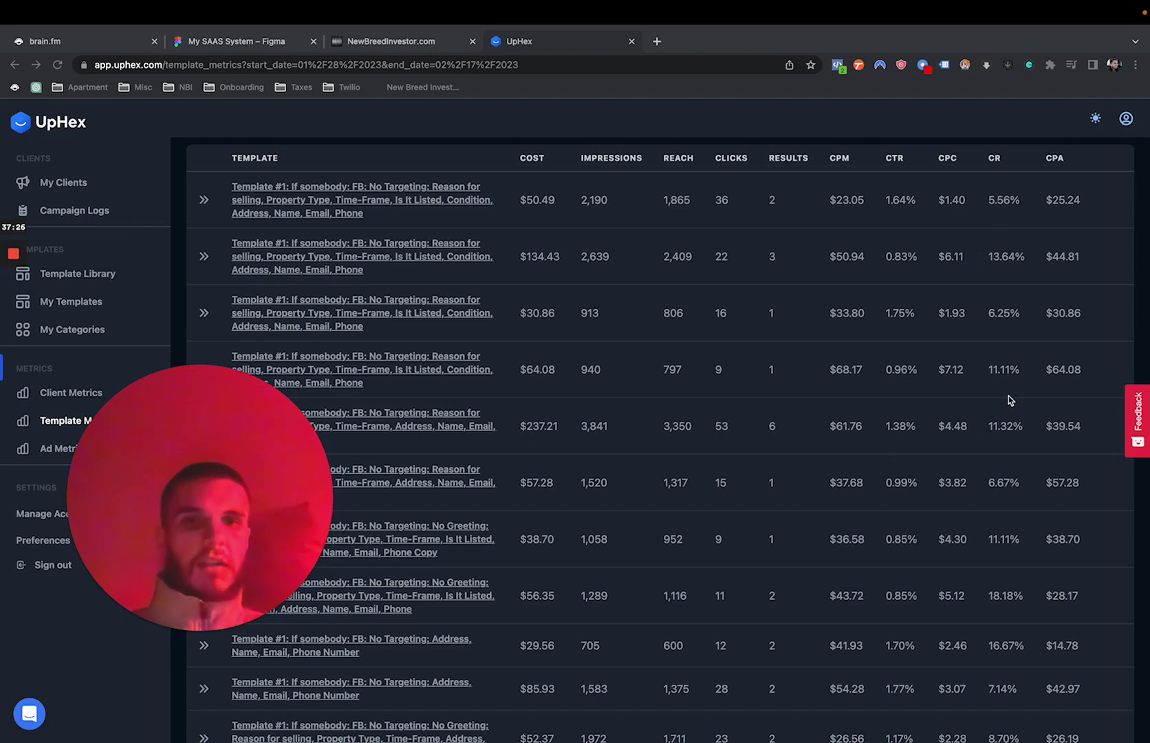
Step: Scroll up and down the Template Metrics table to review each template's cost, impressions and results
{"action": "scroll", "coordinate": [1008, 398], "scroll_direction": "down", "scroll_amount": 1}
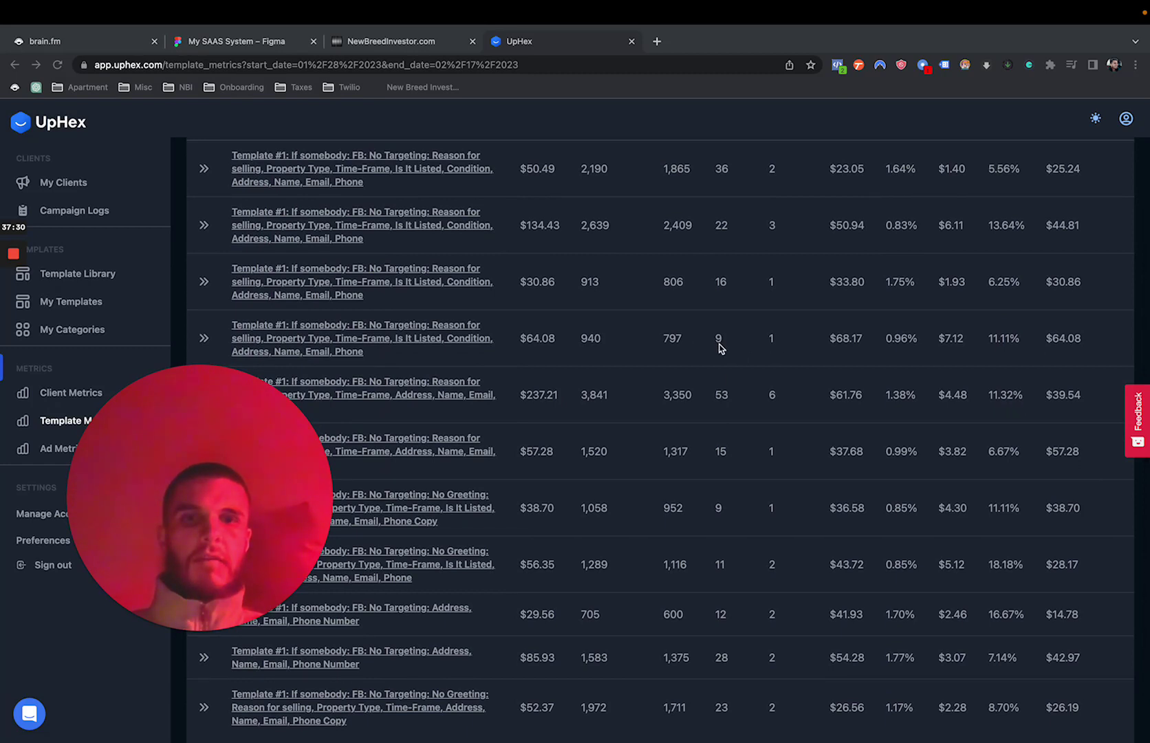
{"action": "scroll", "coordinate": [721, 349], "scroll_direction": "up", "scroll_amount": 1}
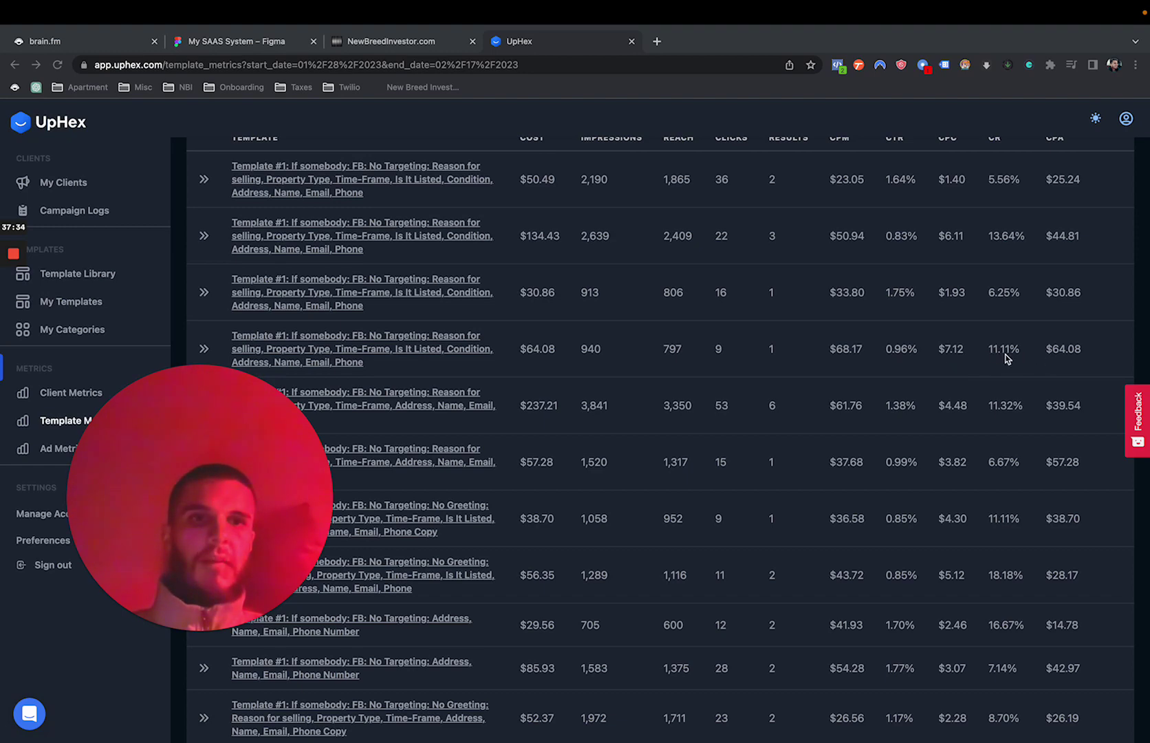
{"action": "scroll", "coordinate": [990, 355], "scroll_direction": "up", "scroll_amount": 2}
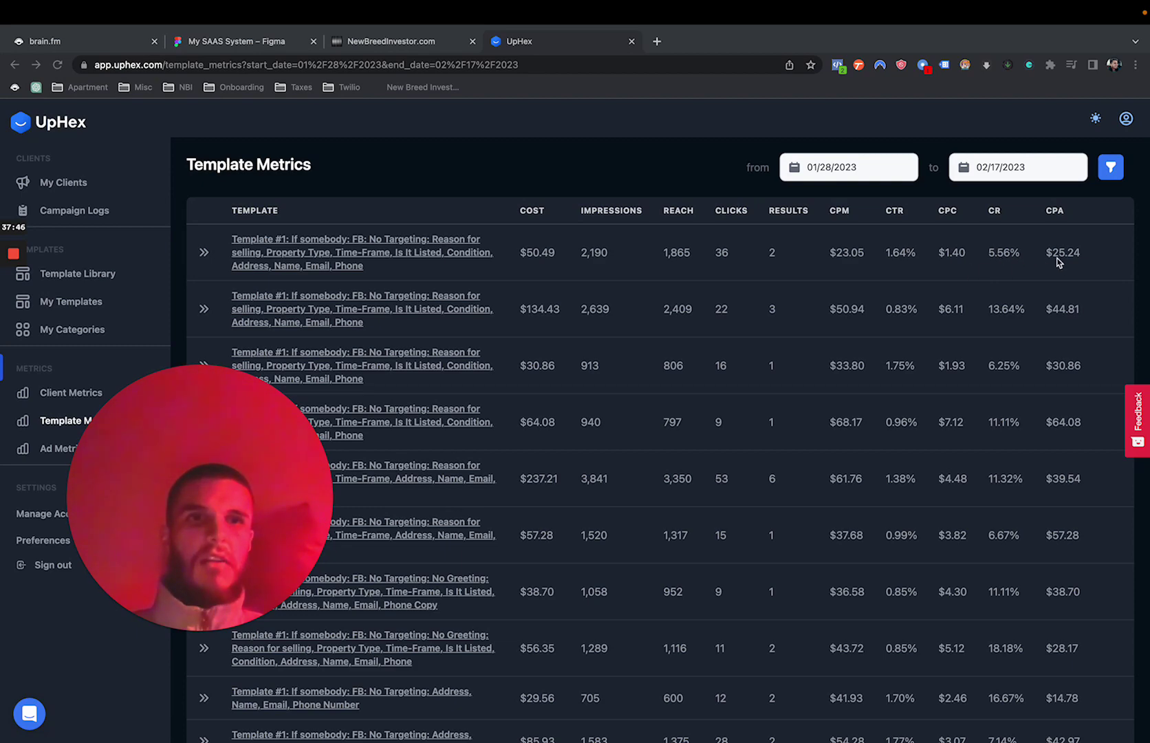
{"action": "scroll", "coordinate": [1057, 260], "scroll_direction": "down", "scroll_amount": 2}
{"action": "scroll", "coordinate": [1034, 368], "scroll_direction": "down", "scroll_amount": 2}
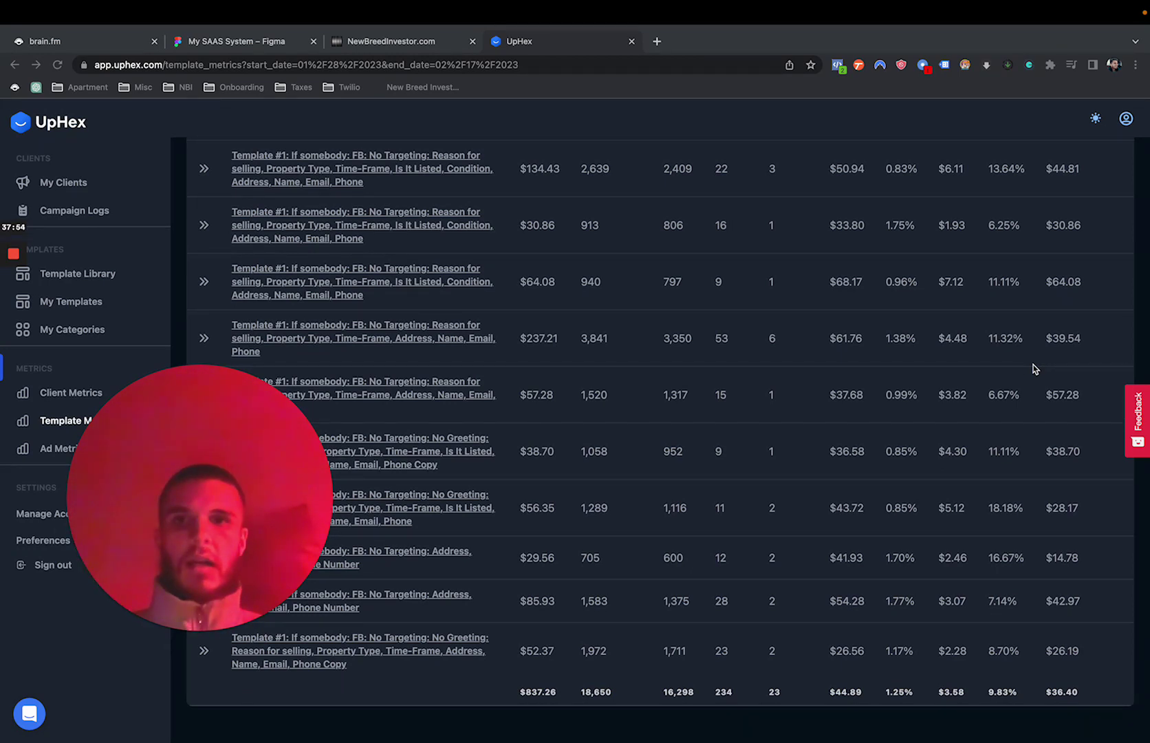
{"action": "scroll", "coordinate": [1033, 369], "scroll_direction": "up", "scroll_amount": 1}
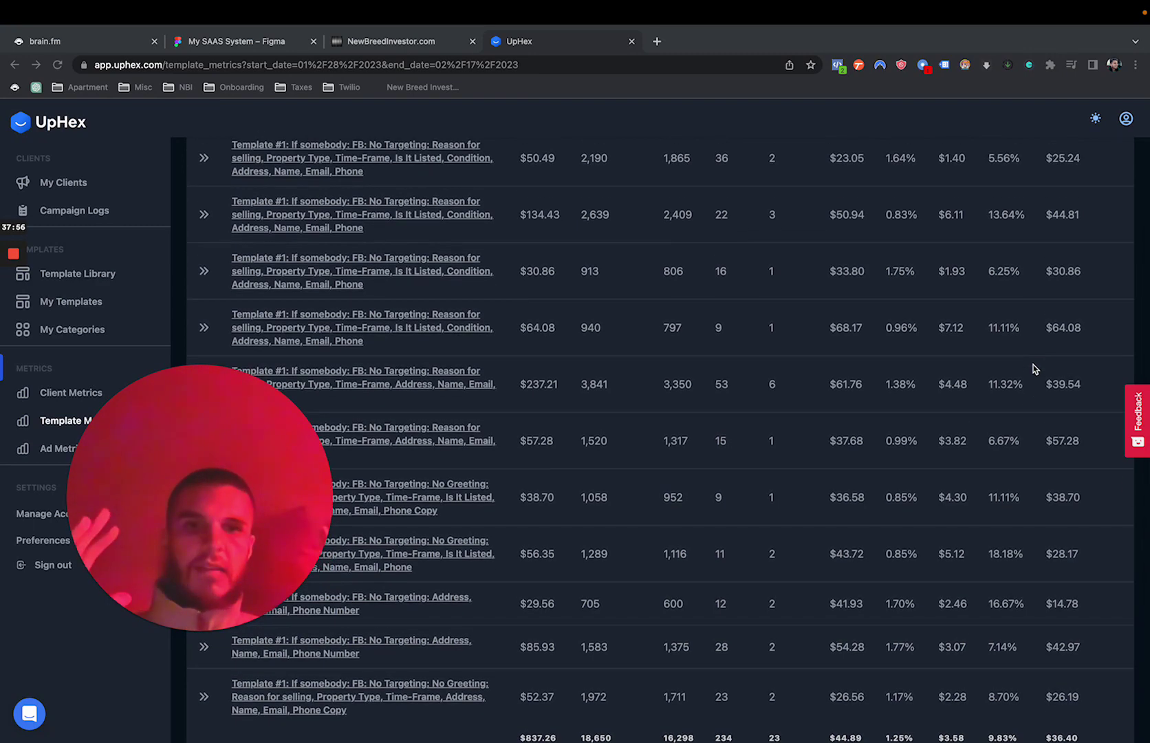
{"action": "scroll", "coordinate": [1033, 370], "scroll_direction": "up", "scroll_amount": 2}
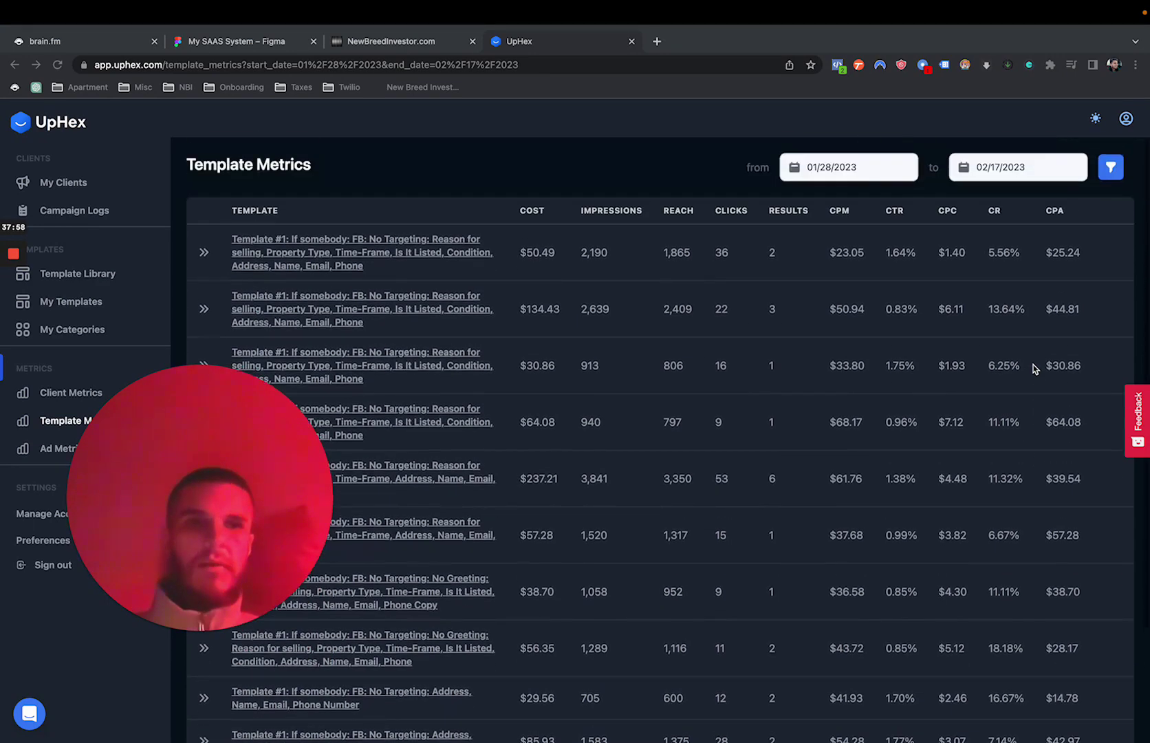
{"action": "scroll", "coordinate": [1034, 369], "scroll_direction": "down", "scroll_amount": 3}
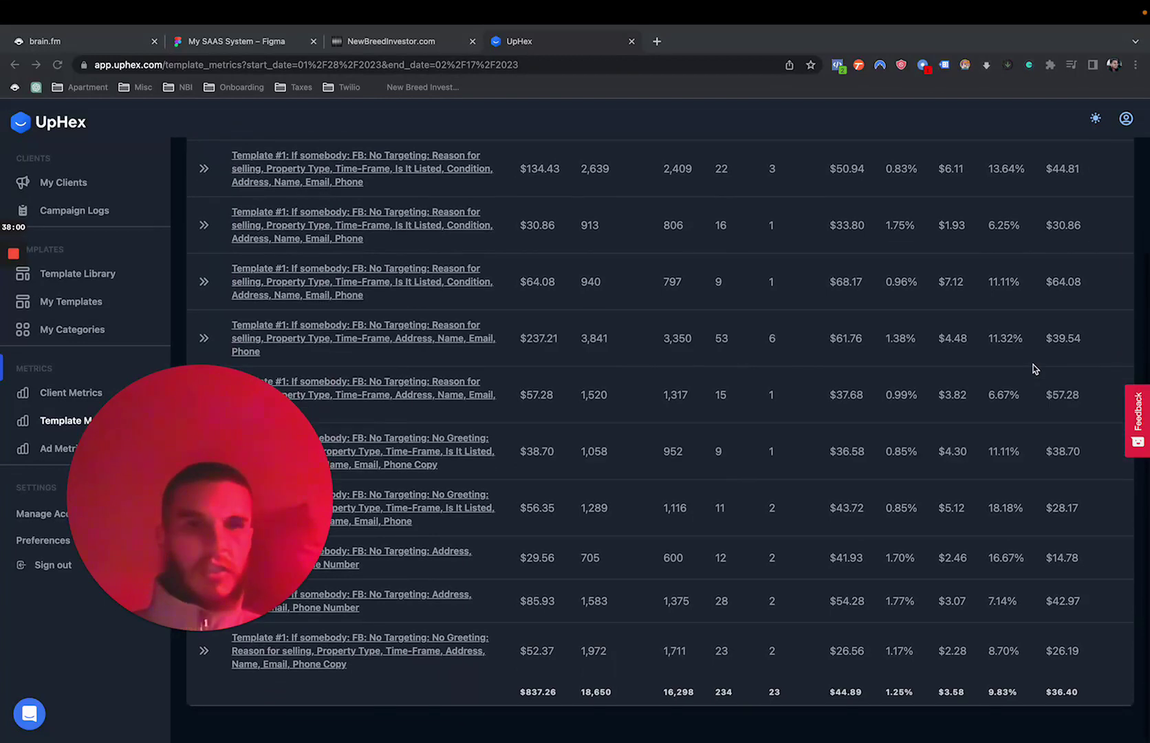
{"action": "scroll", "coordinate": [1034, 369], "scroll_direction": "up", "scroll_amount": 3}
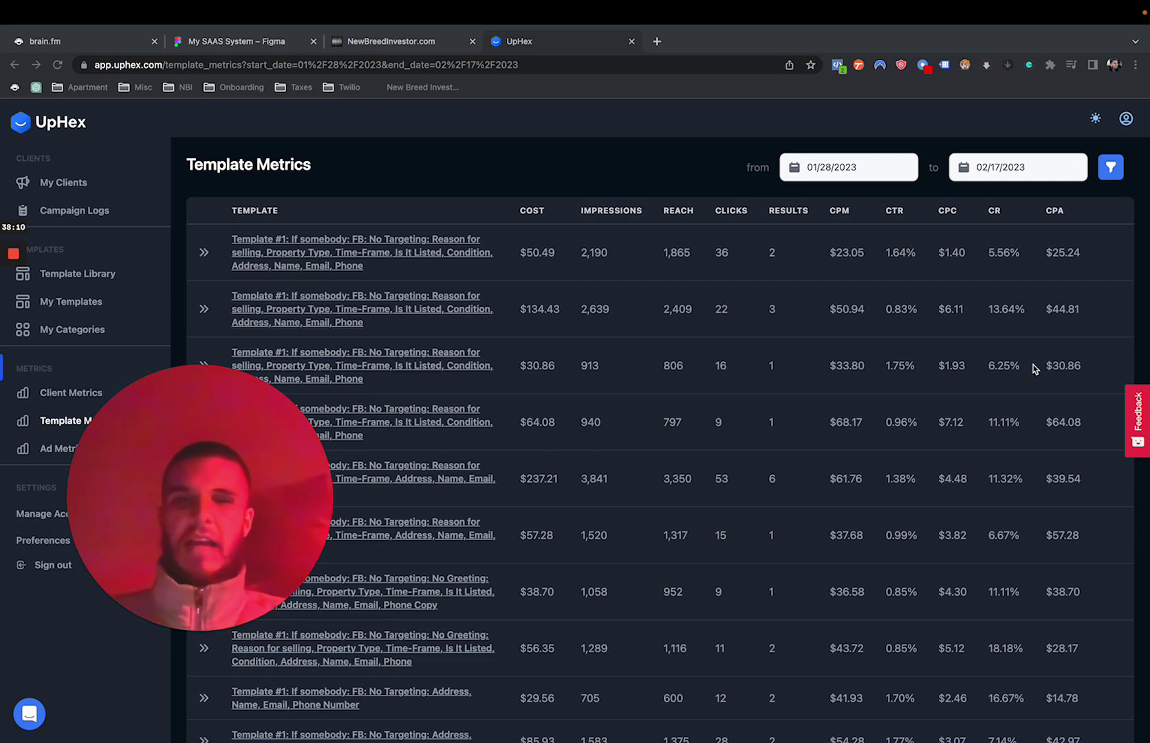
{"action": "scroll", "coordinate": [1035, 369], "scroll_direction": "down", "scroll_amount": 8}
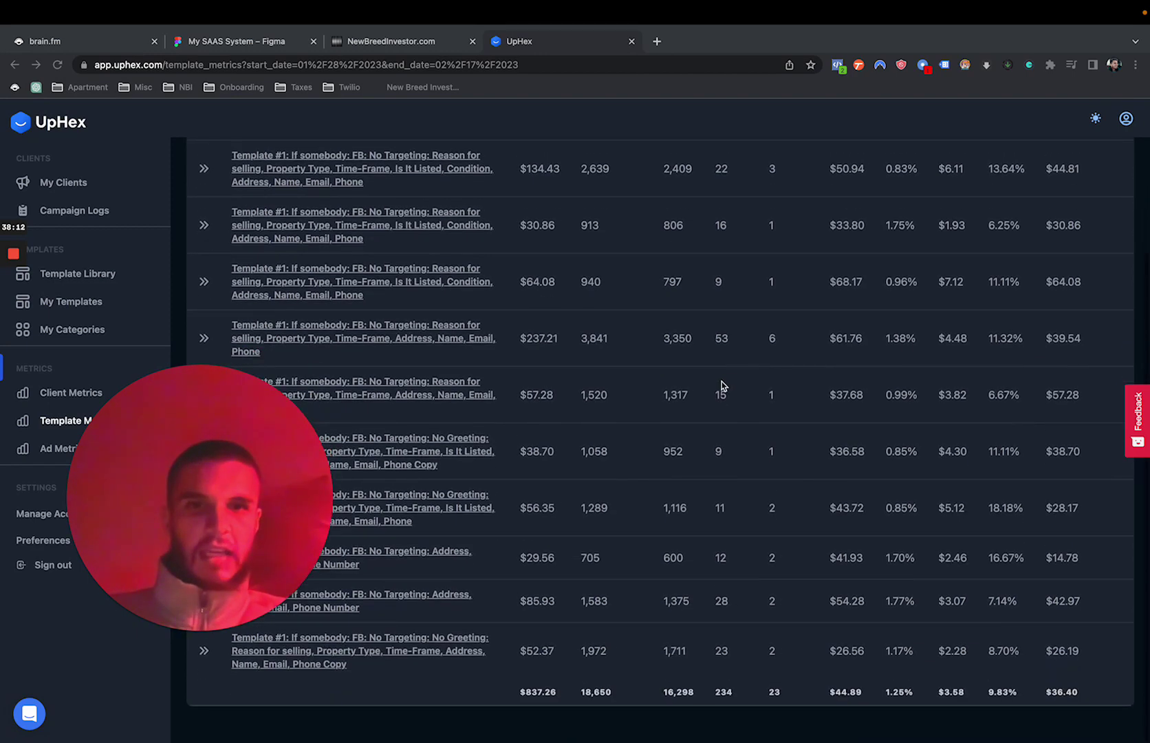
{"action": "scroll", "coordinate": [1008, 367], "scroll_direction": "up", "scroll_amount": 8}
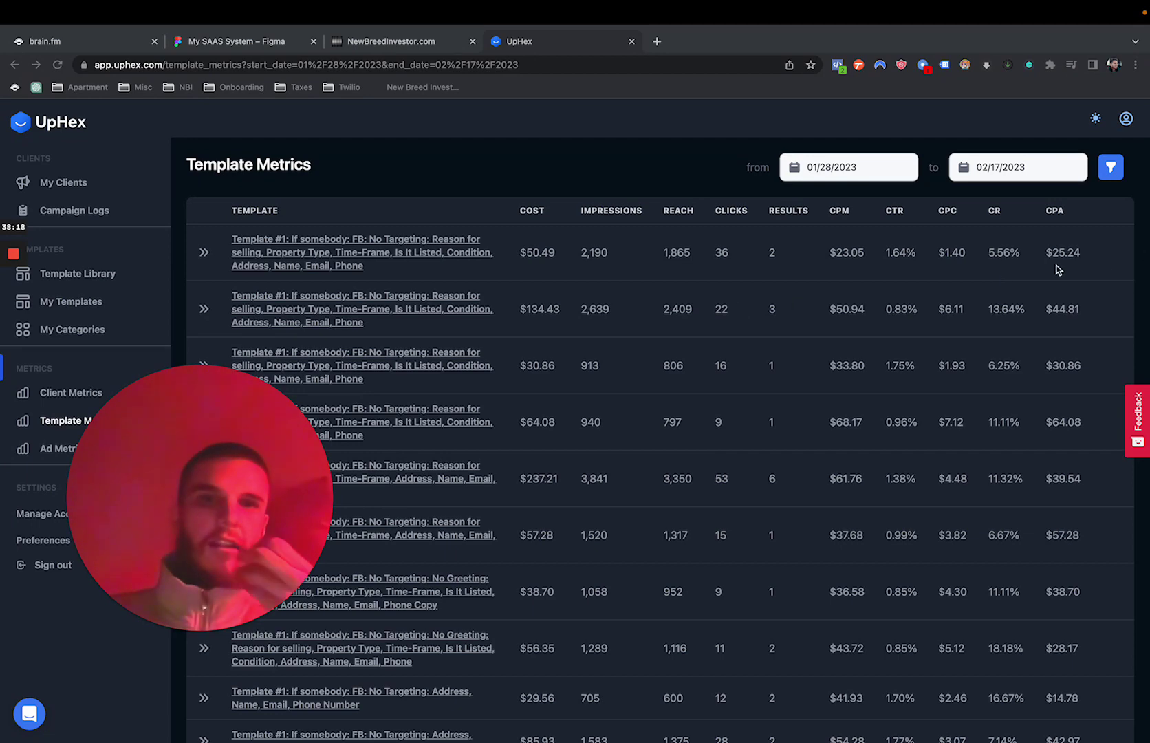
{"action": "scroll", "coordinate": [1058, 269], "scroll_direction": "down", "scroll_amount": 3}
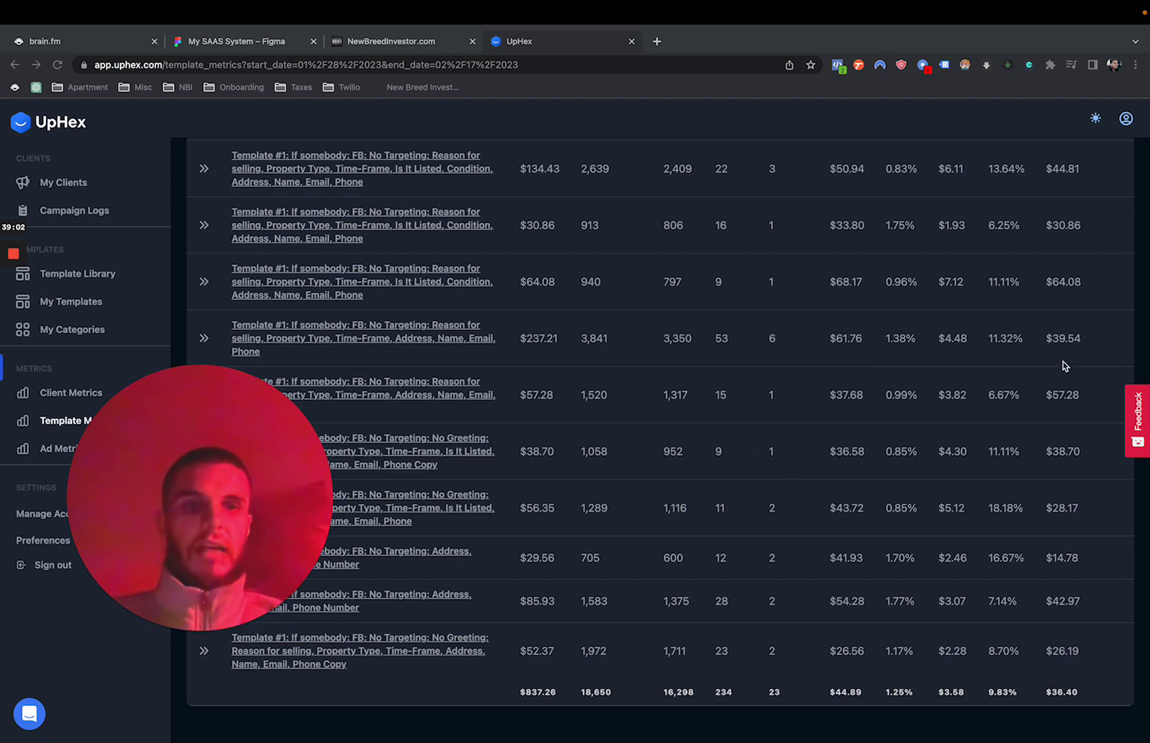
Step: Open a new browser tab with a quick test search, then go back to UpHex's Template Metrics
{"action": "left_click", "coordinate": [1085, 429]}
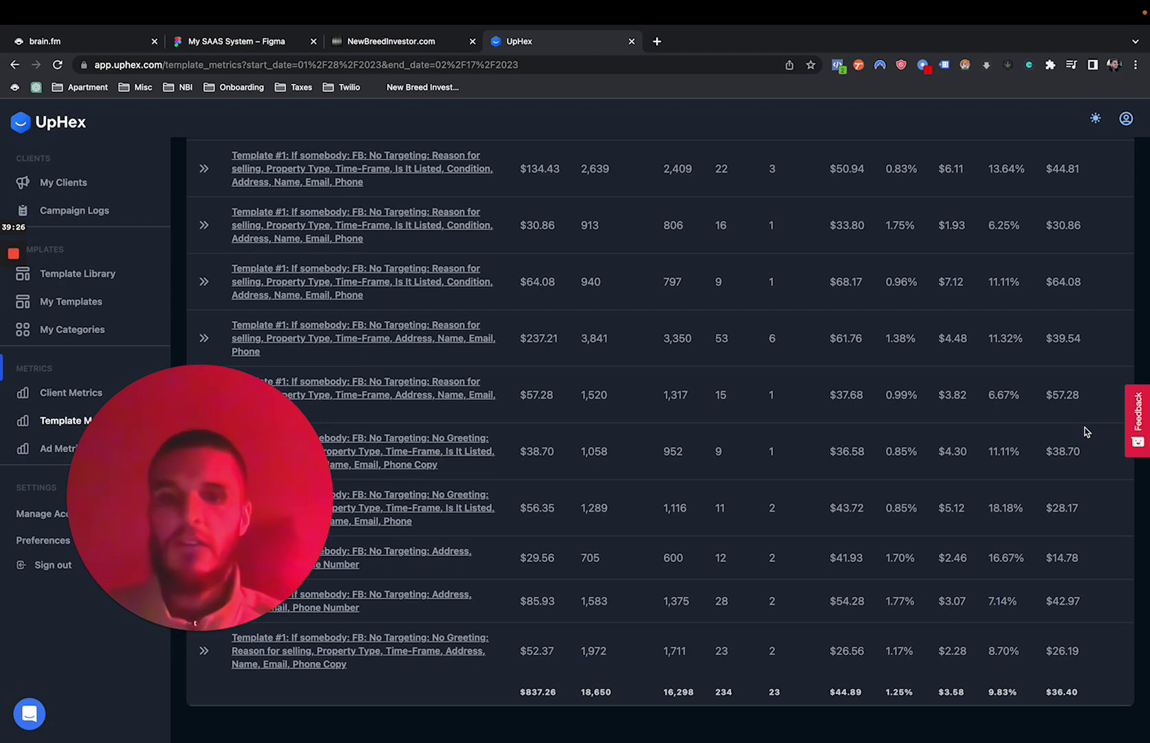
{"action": "key", "text": "ctrl+t"}
{"action": "type", "text": "holy grail"}
{"action": "key", "text": "super+a"}
{"action": "type", "text": "shee"}
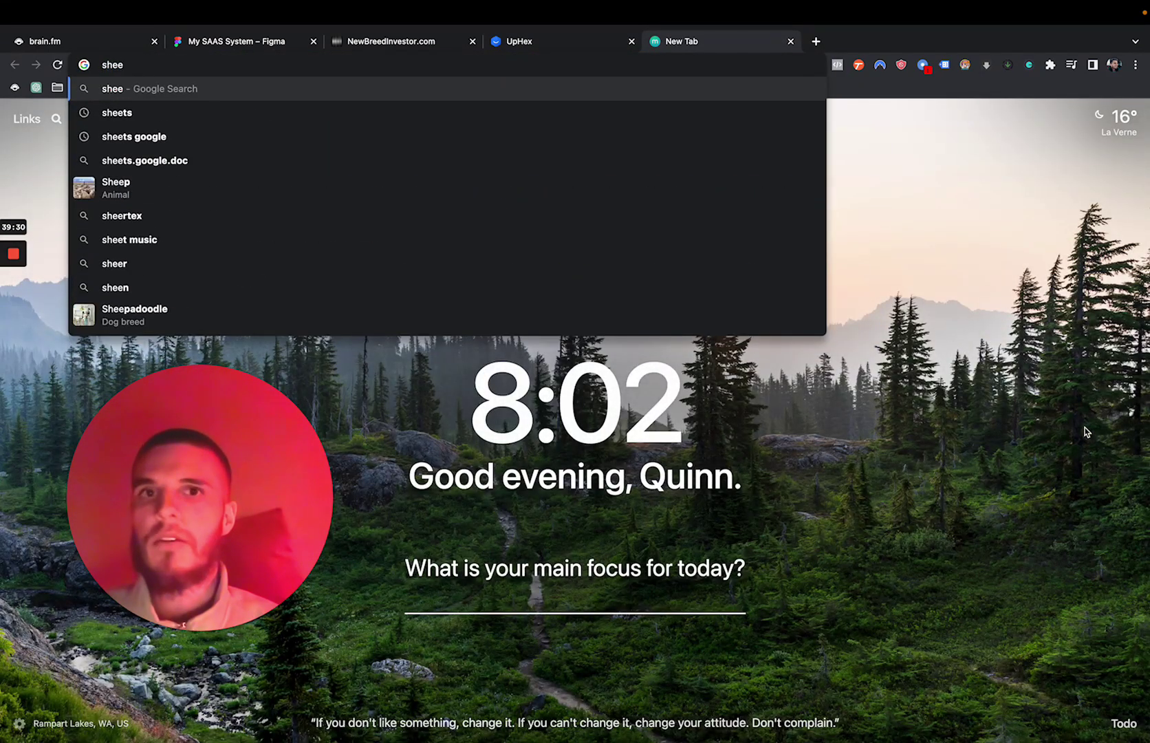
{"action": "left_click", "coordinate": [945, 249]}
{"action": "left_click", "coordinate": [513, 41]}
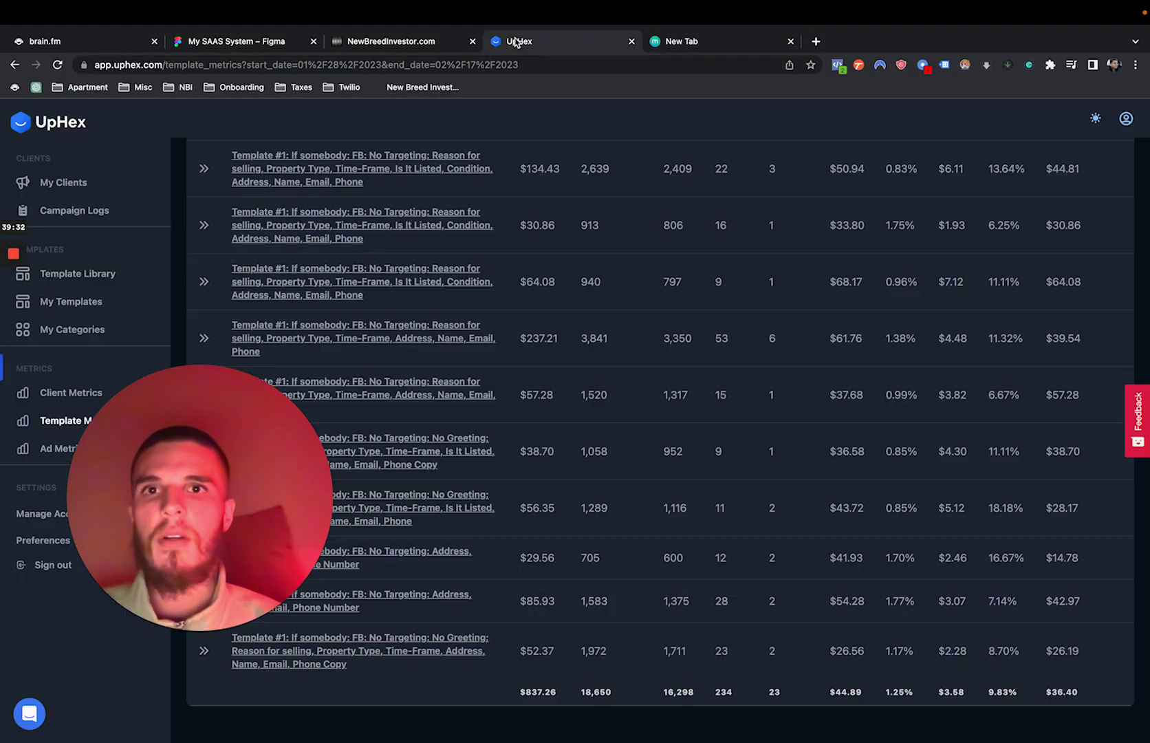
{"action": "scroll", "coordinate": [625, 321], "scroll_direction": "up", "scroll_amount": 1}
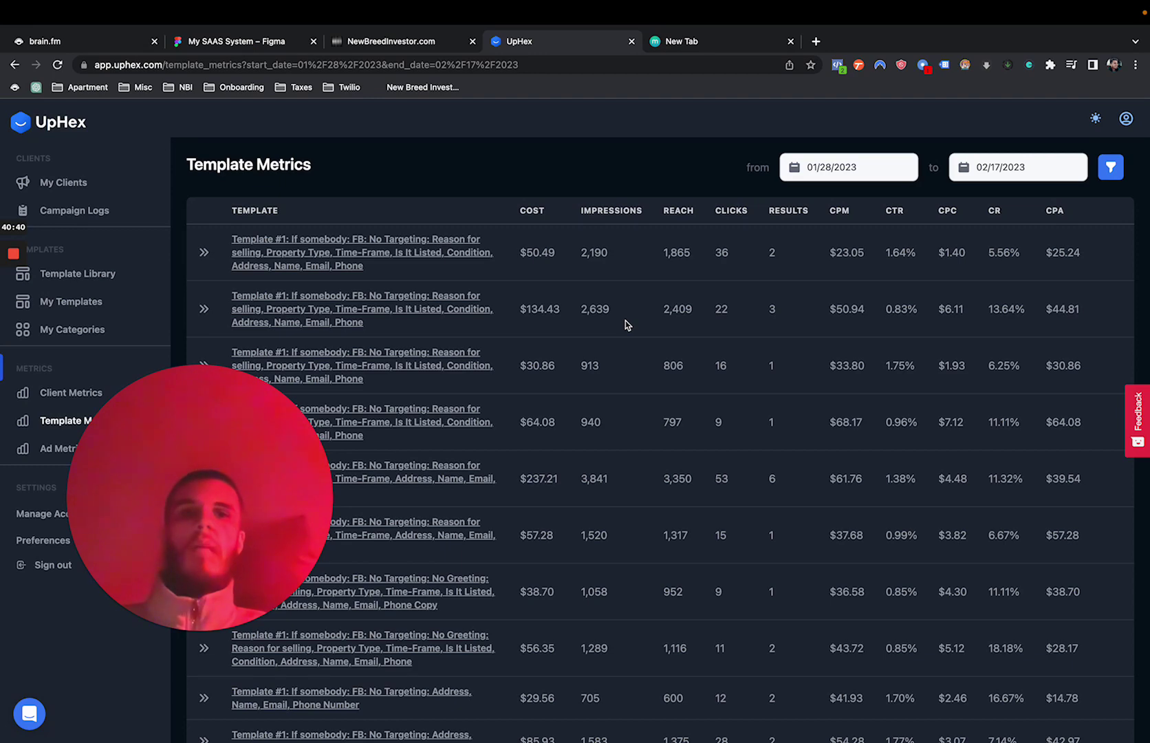
Step: Scroll the Template Metrics table and highlight the 9.83% overall conversion rate total
{"action": "scroll", "coordinate": [782, 440], "scroll_direction": "down", "scroll_amount": 1}
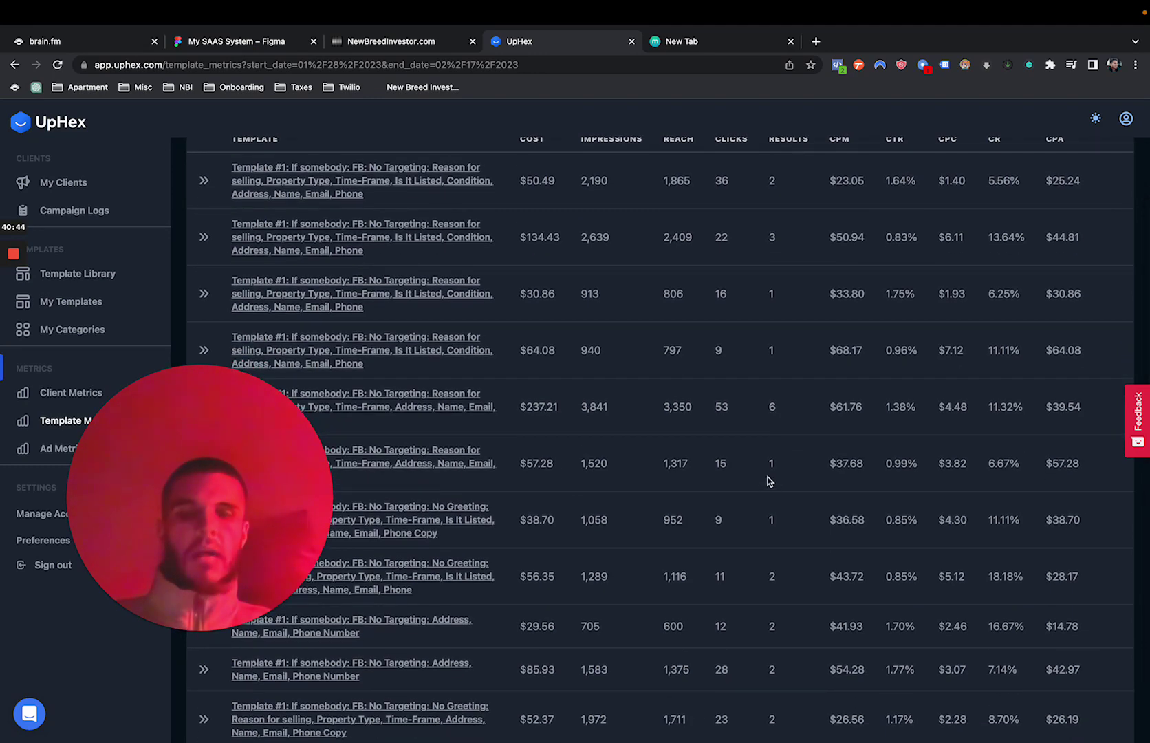
{"action": "scroll", "coordinate": [768, 481], "scroll_direction": "down", "scroll_amount": 1}
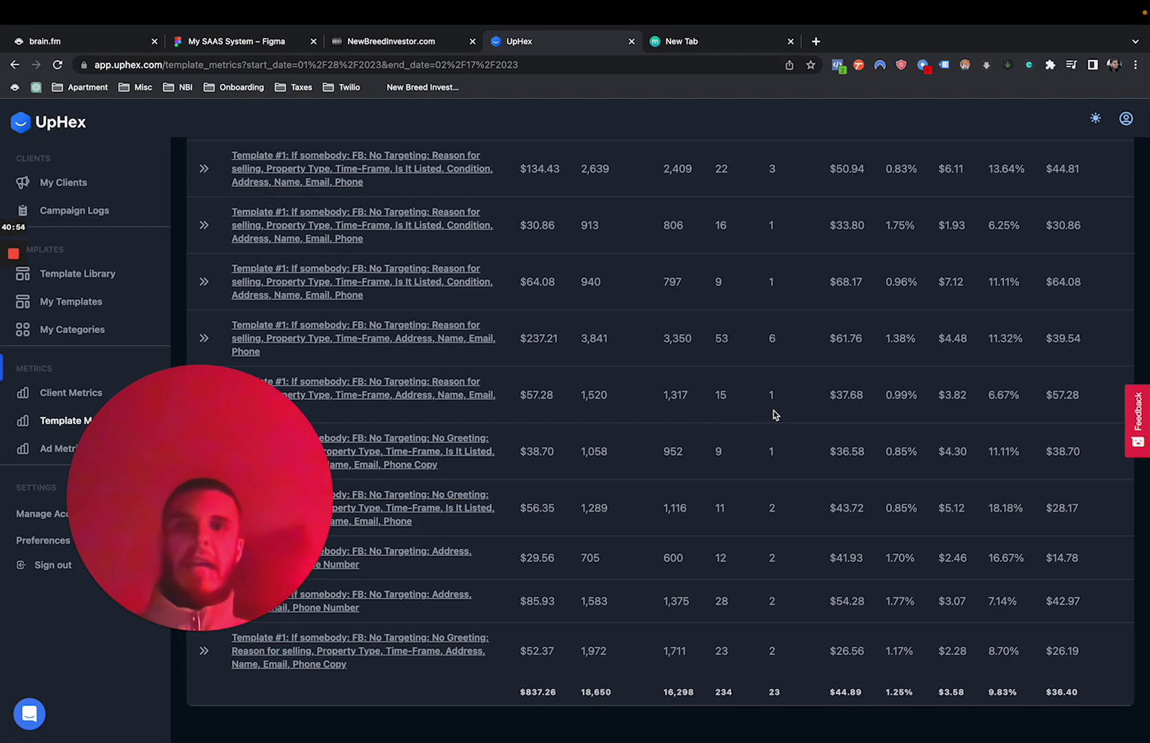
{"action": "scroll", "coordinate": [773, 414], "scroll_direction": "up", "scroll_amount": 2}
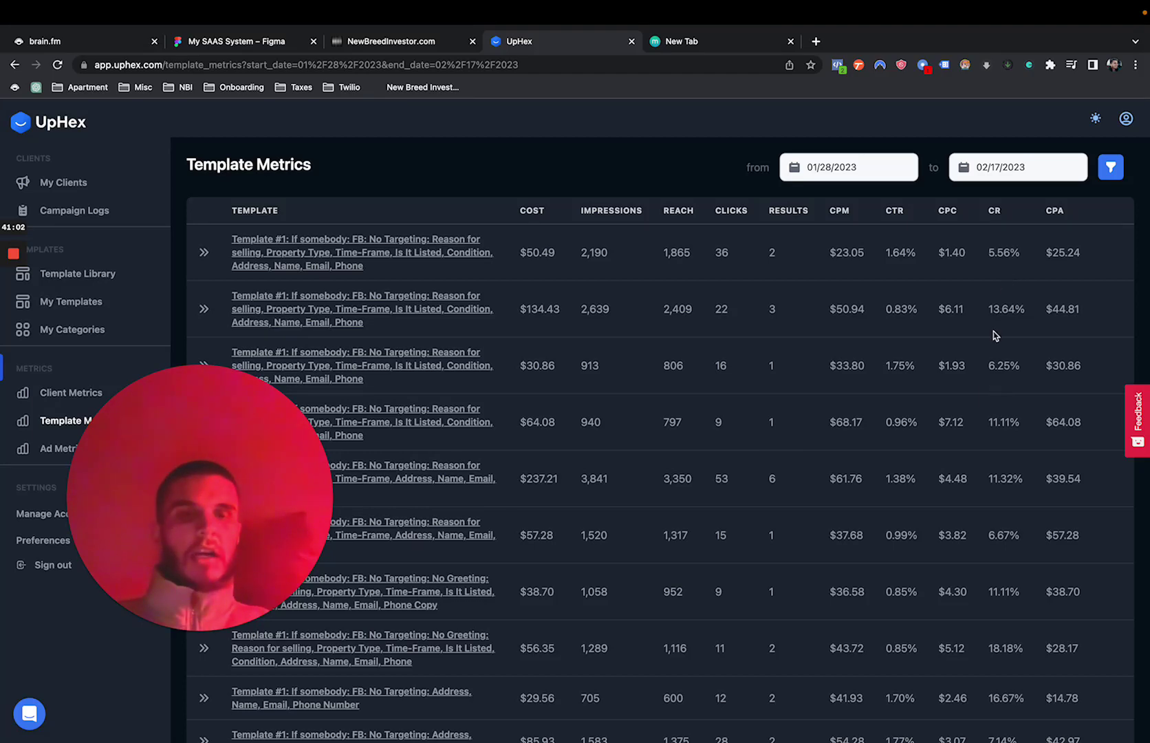
{"action": "scroll", "coordinate": [988, 407], "scroll_direction": "down", "scroll_amount": 2}
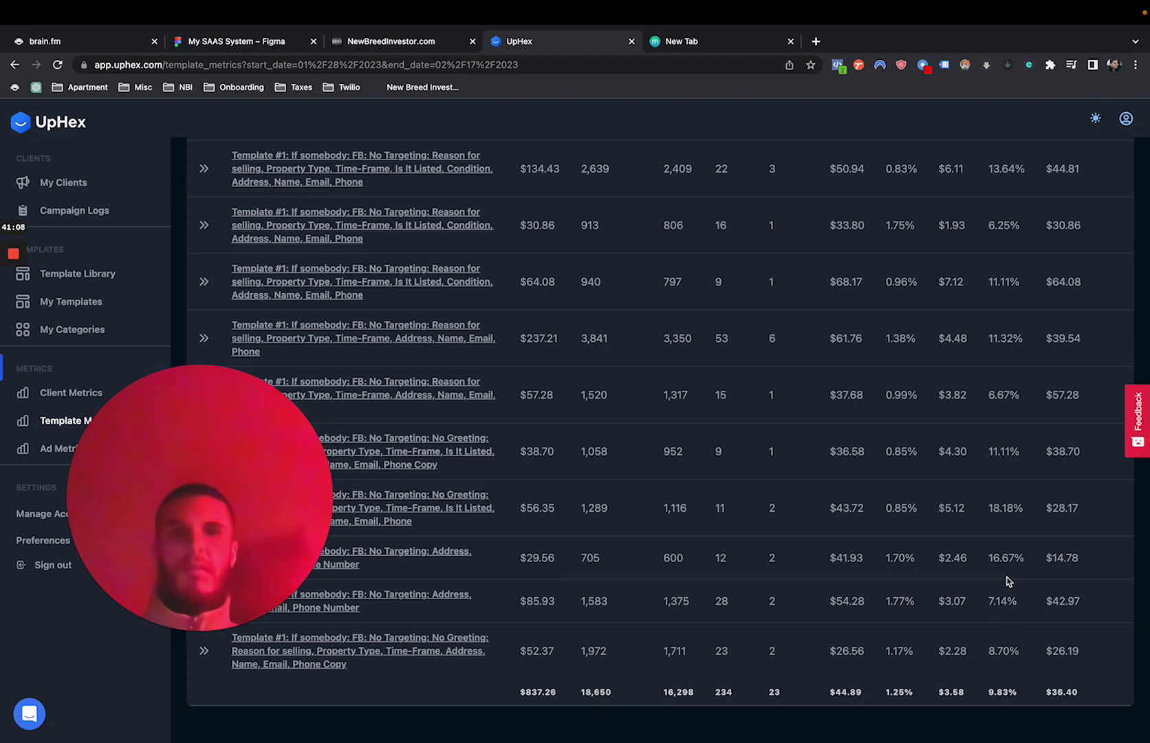
{"action": "scroll", "coordinate": [1008, 582], "scroll_direction": "up", "scroll_amount": 3}
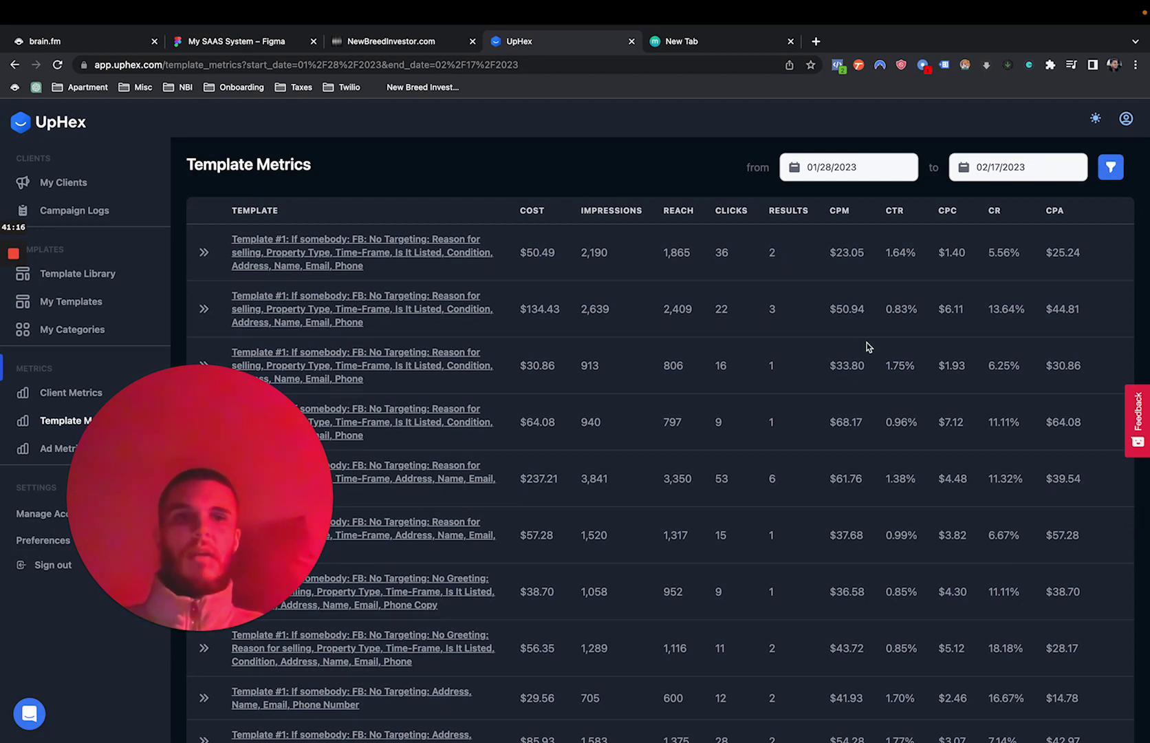
{"action": "scroll", "coordinate": [1016, 520], "scroll_direction": "down", "scroll_amount": 3}
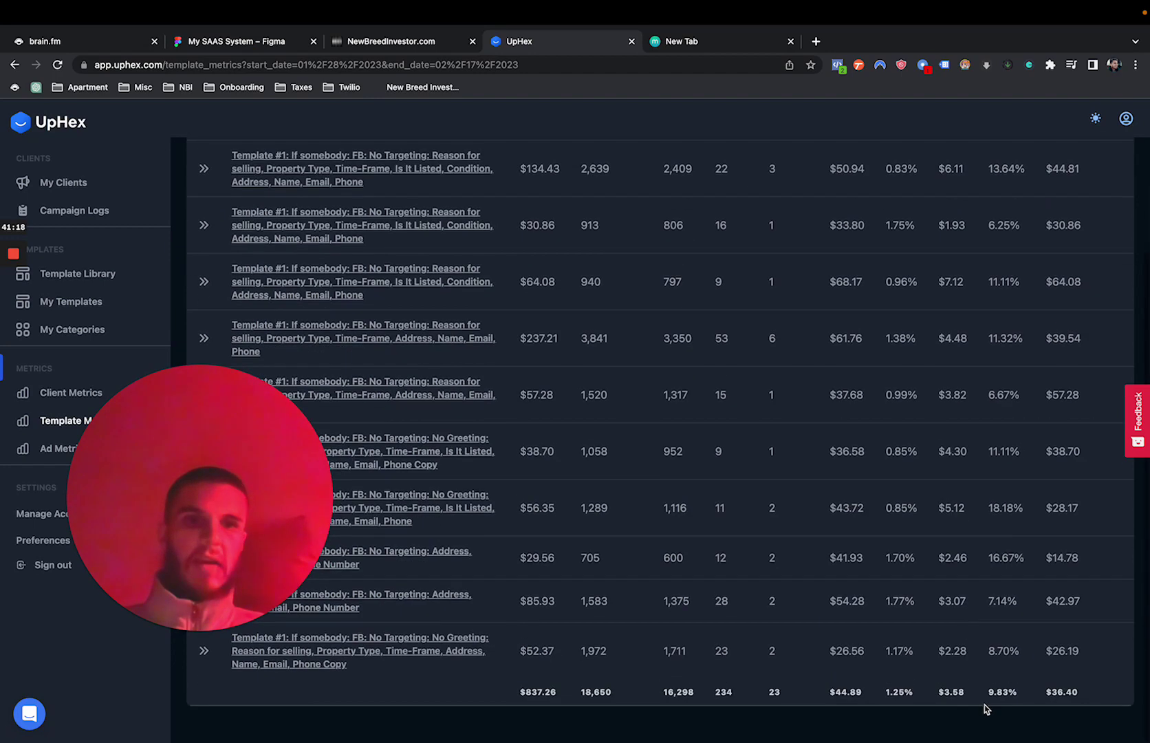
{"action": "left_click_drag", "start_coordinate": [988, 696], "coordinate": [1023, 695]}
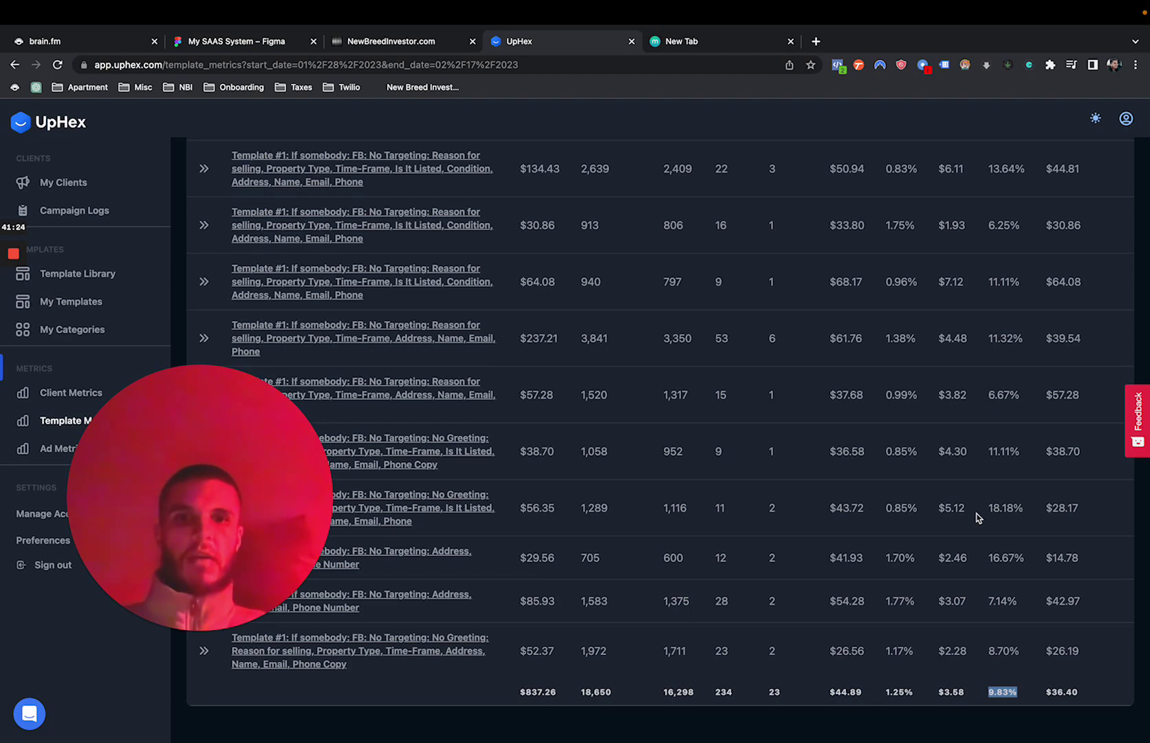
{"action": "scroll", "coordinate": [750, 492], "scroll_direction": "up", "scroll_amount": 3}
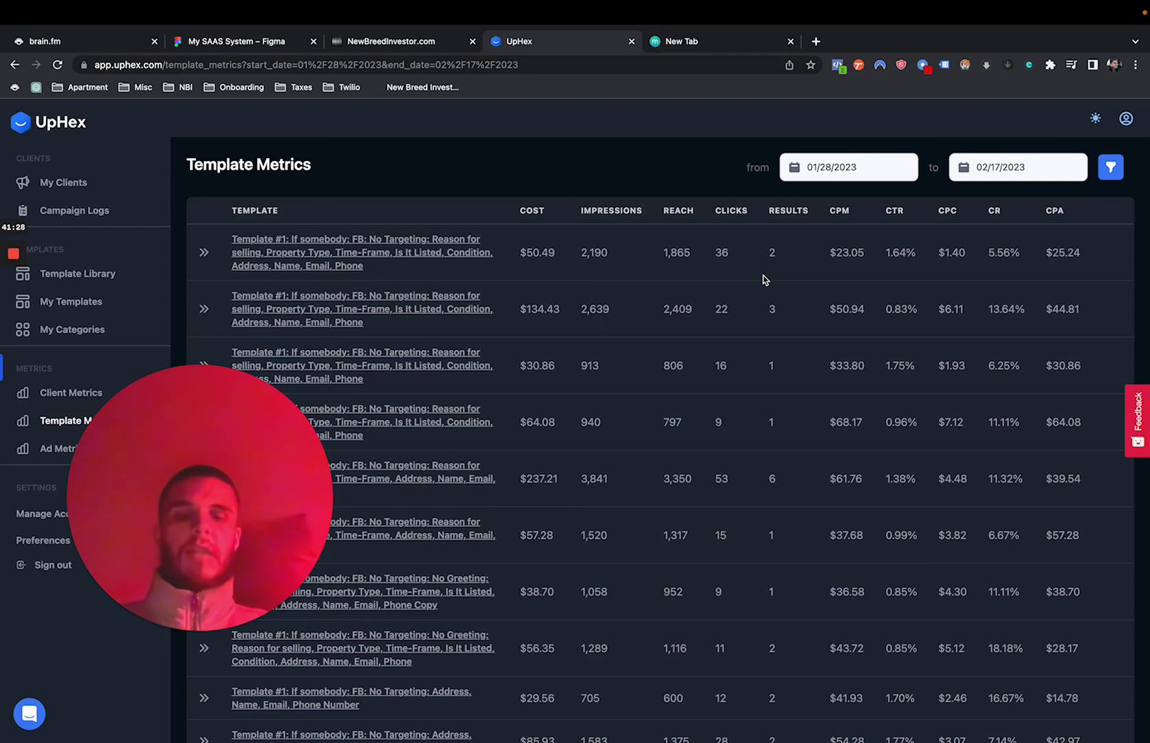
{"action": "scroll", "coordinate": [762, 279], "scroll_direction": "down", "scroll_amount": 3}
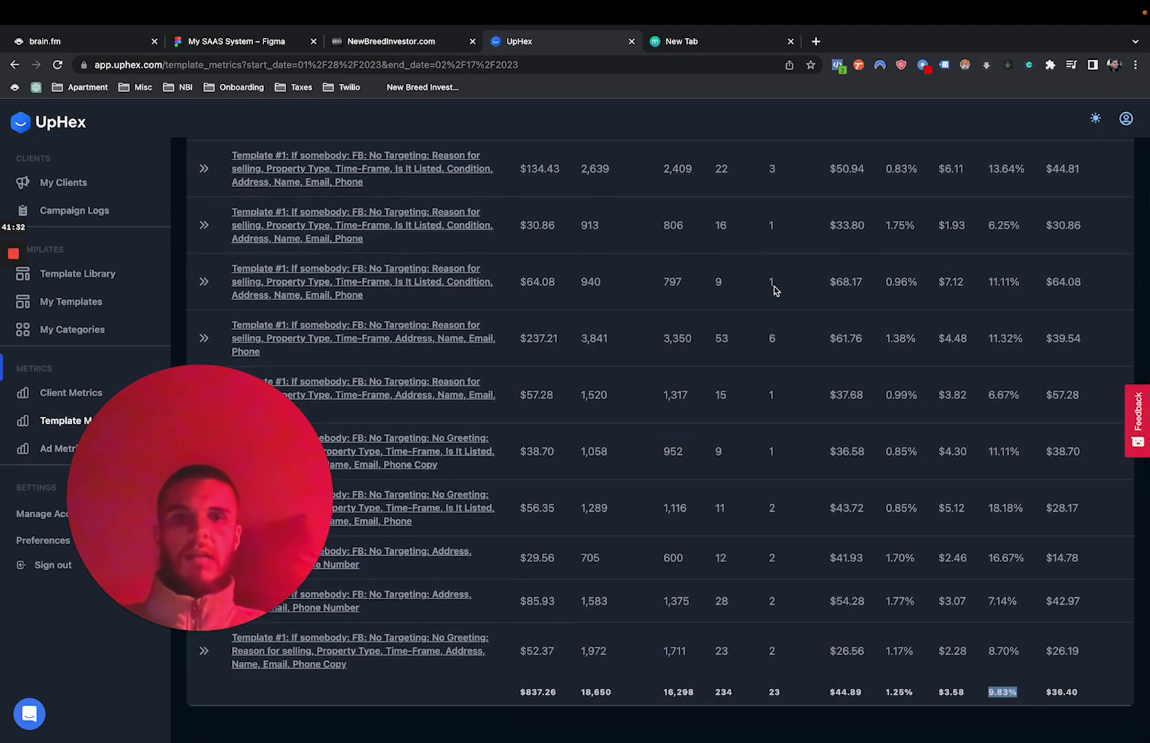
{"action": "left_click", "coordinate": [774, 287]}
Step: Highlight the third row's single result, the 9.83% total, and the $237.21 row's 6 results and $39.54 CPA
{"action": "double_click", "coordinate": [772, 283]}
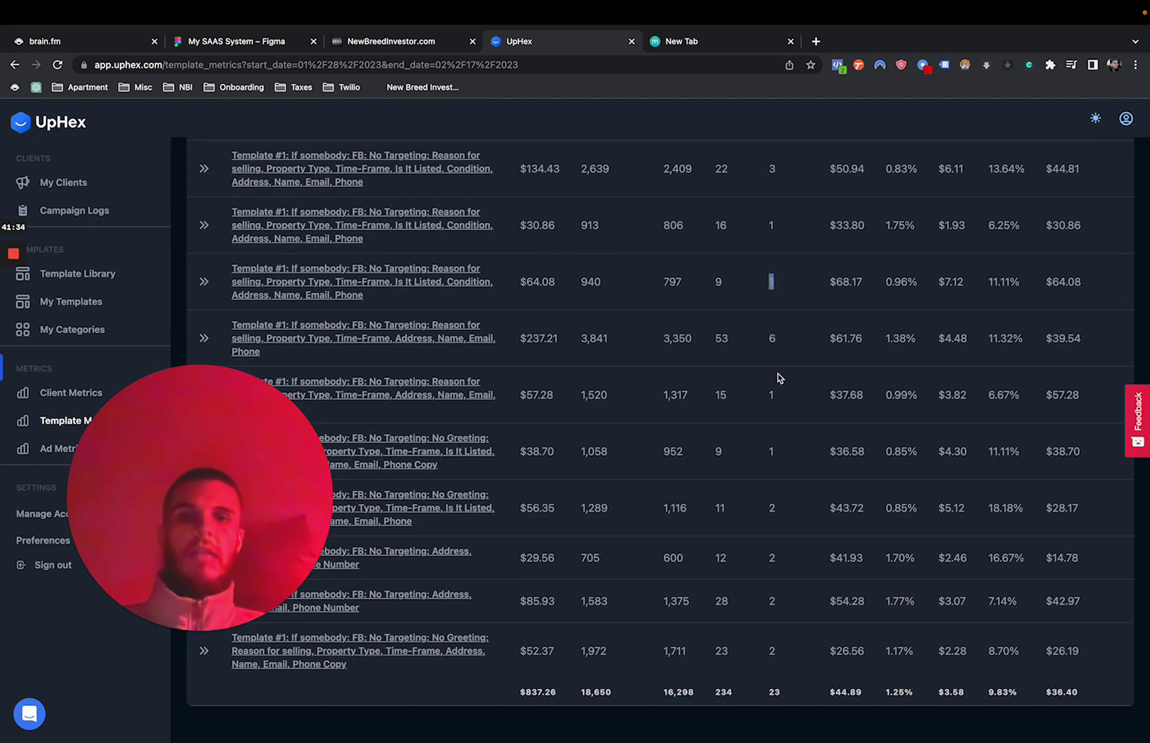
{"action": "scroll", "coordinate": [778, 378], "scroll_direction": "up", "scroll_amount": 1}
{"action": "scroll", "coordinate": [778, 378], "scroll_direction": "down", "scroll_amount": 1}
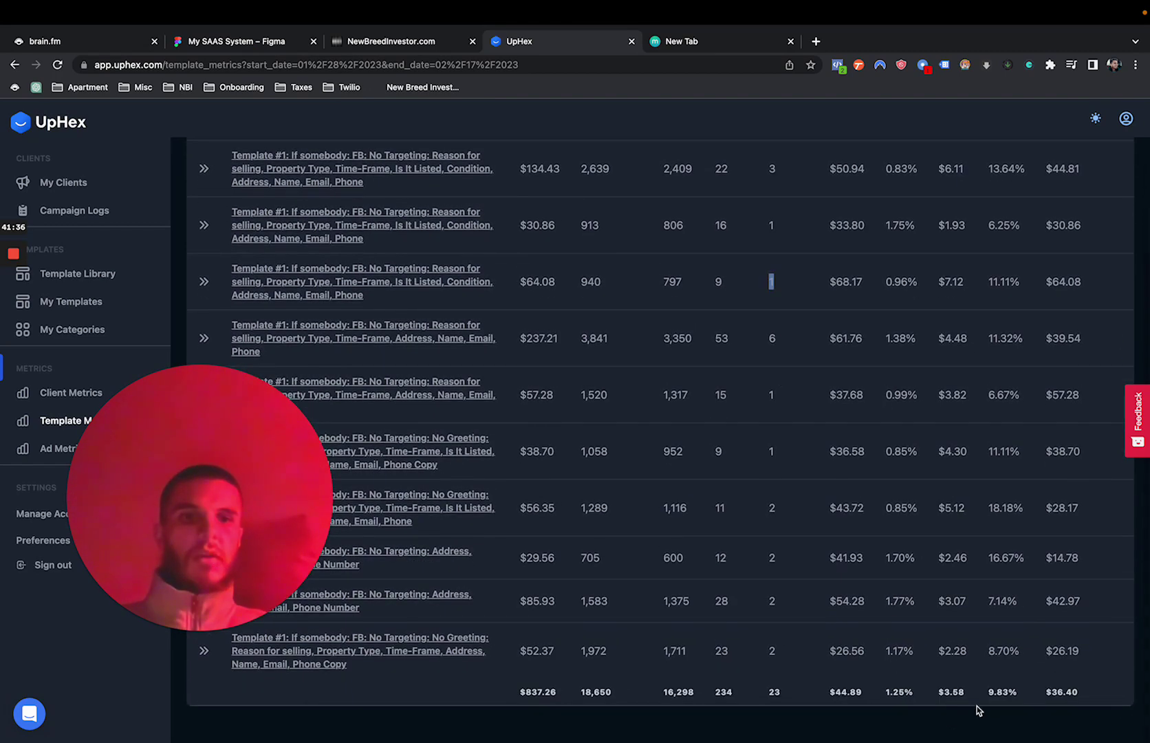
{"action": "left_click_drag", "start_coordinate": [989, 696], "coordinate": [1016, 695]}
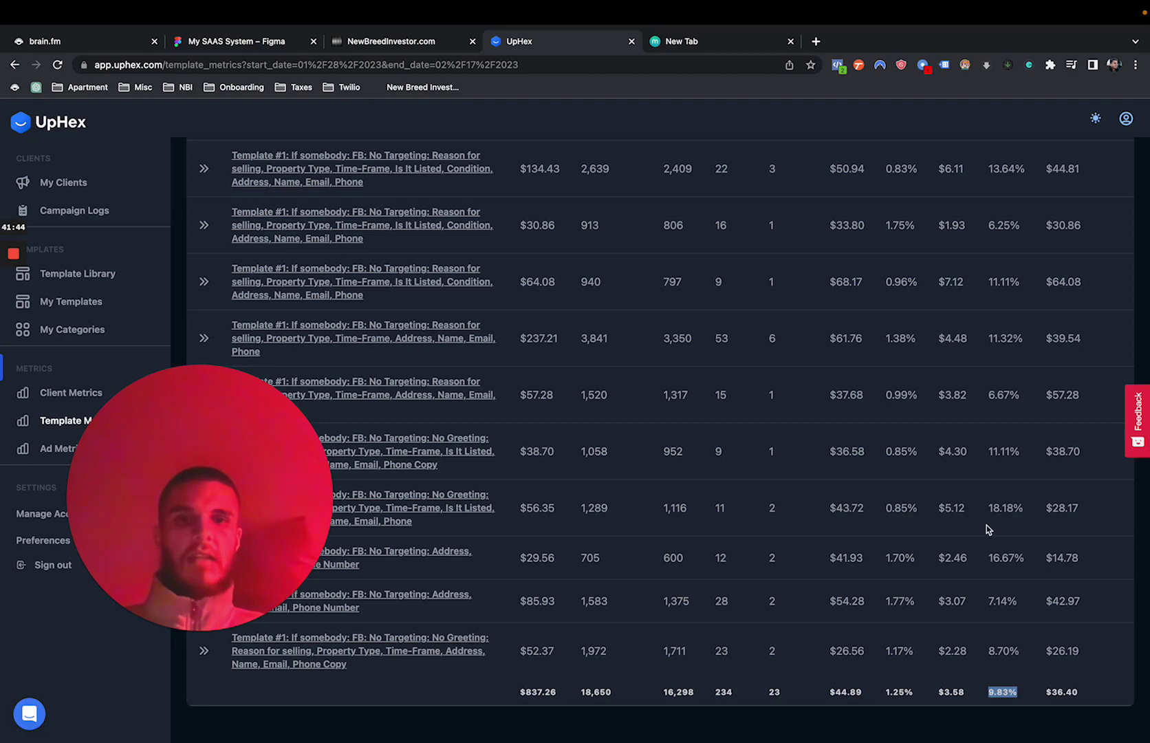
{"action": "scroll", "coordinate": [986, 524], "scroll_direction": "up", "scroll_amount": 1}
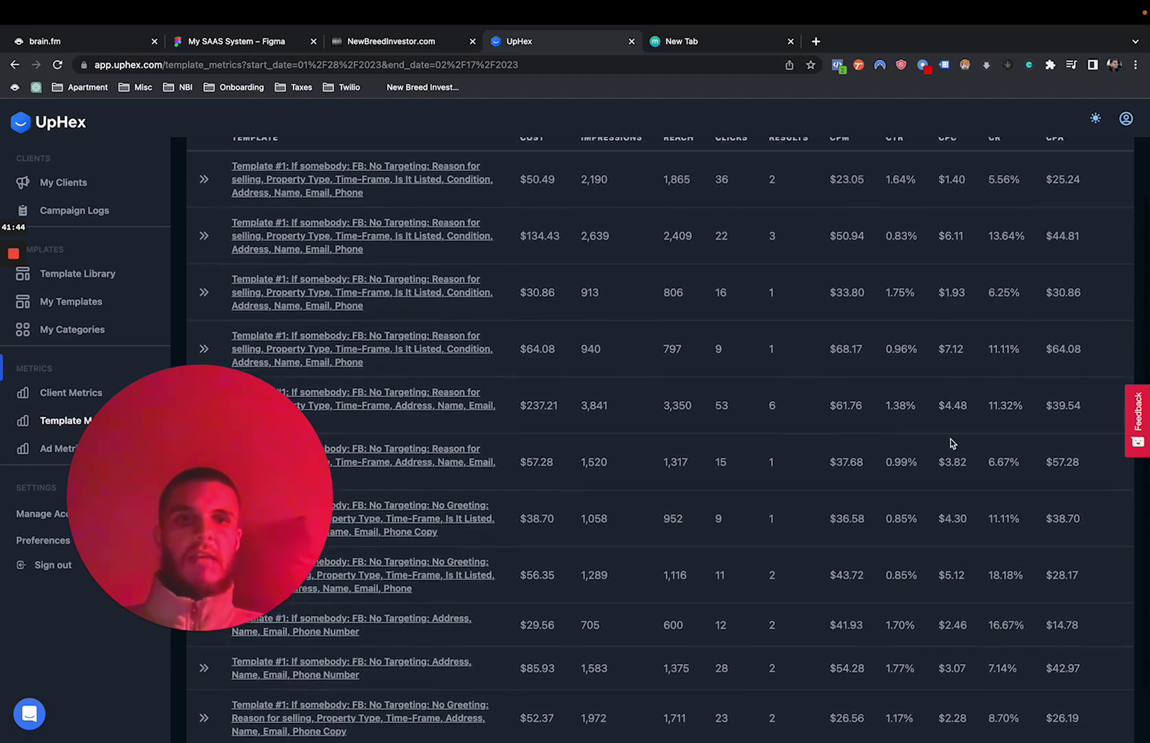
{"action": "double_click", "coordinate": [769, 406]}
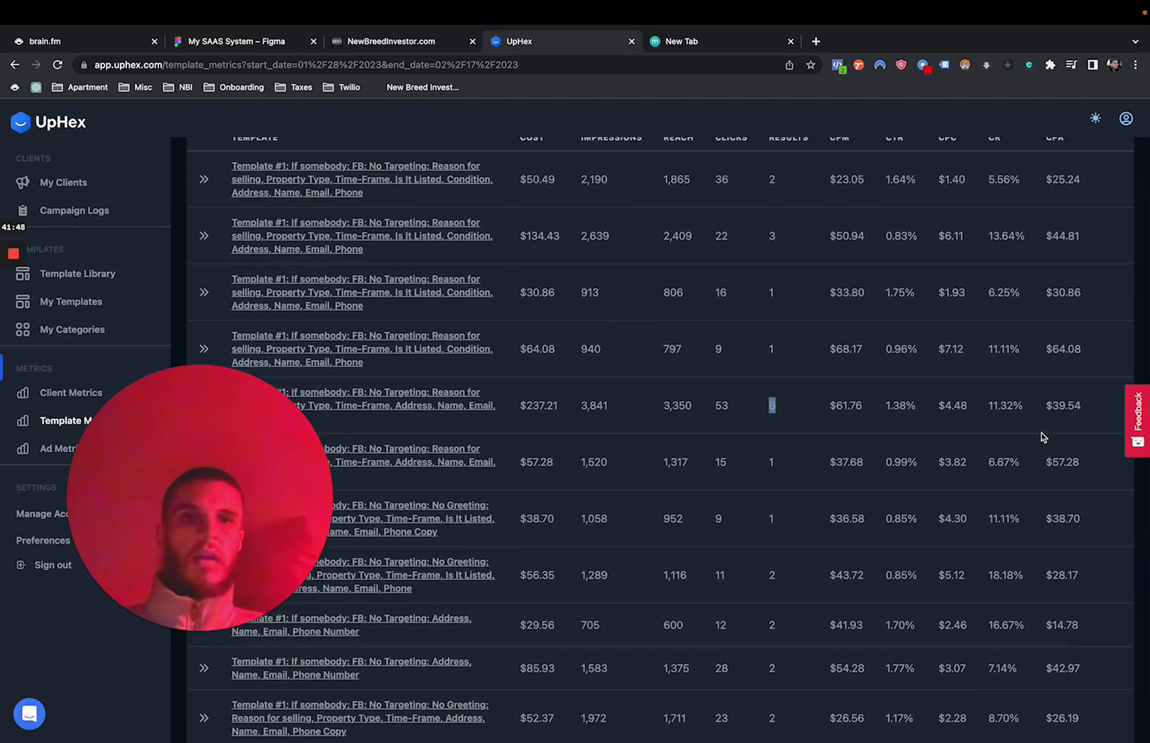
{"action": "double_click", "coordinate": [1073, 408]}
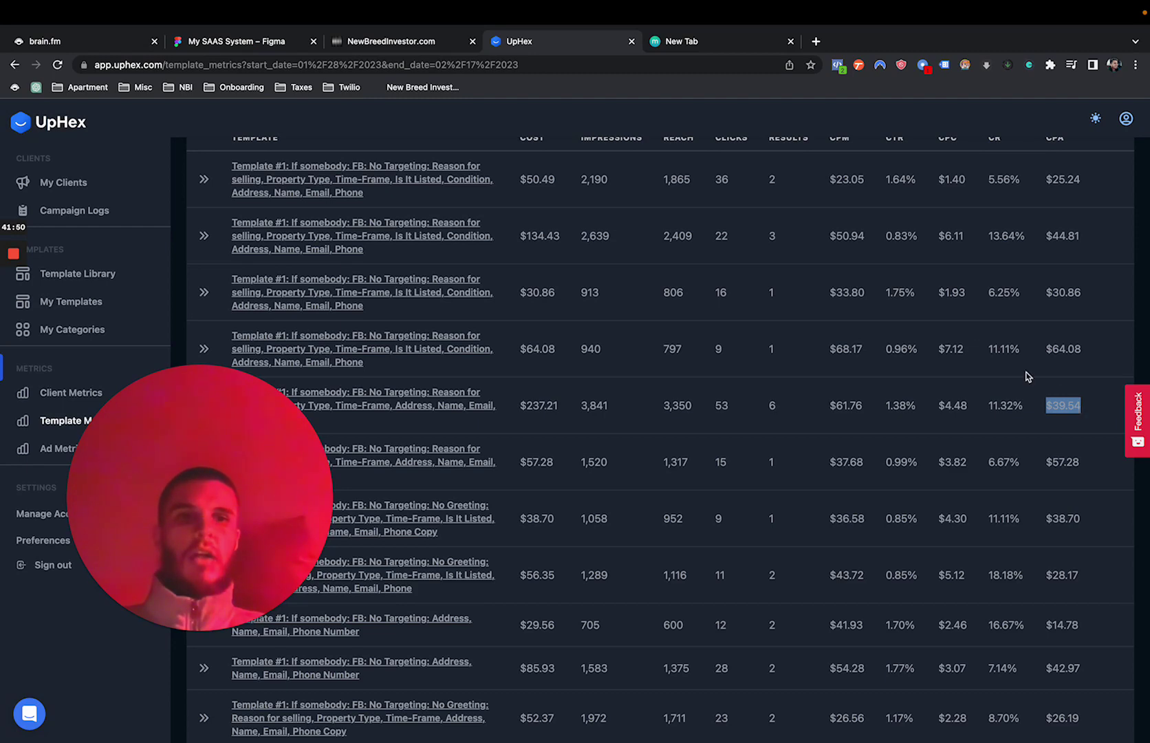
Step: Search 40*100 in the new tab to get 4000 from Google's calculator
{"action": "left_click", "coordinate": [713, 44]}
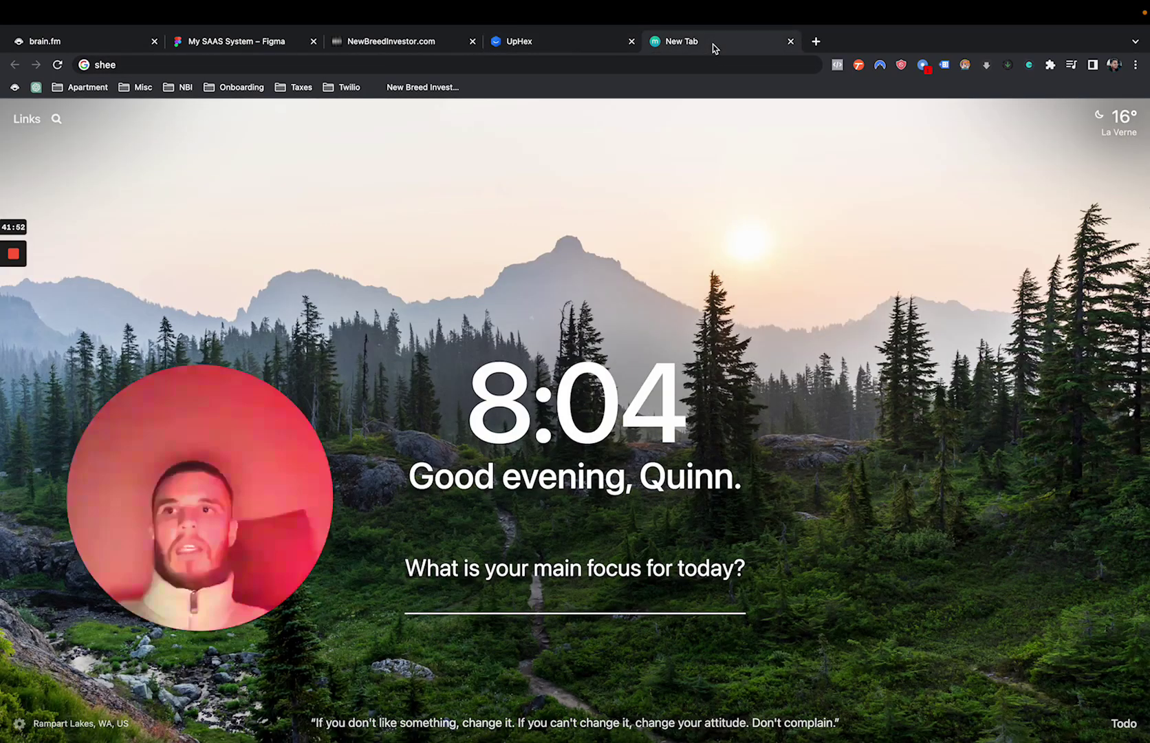
{"action": "left_click", "coordinate": [647, 66]}
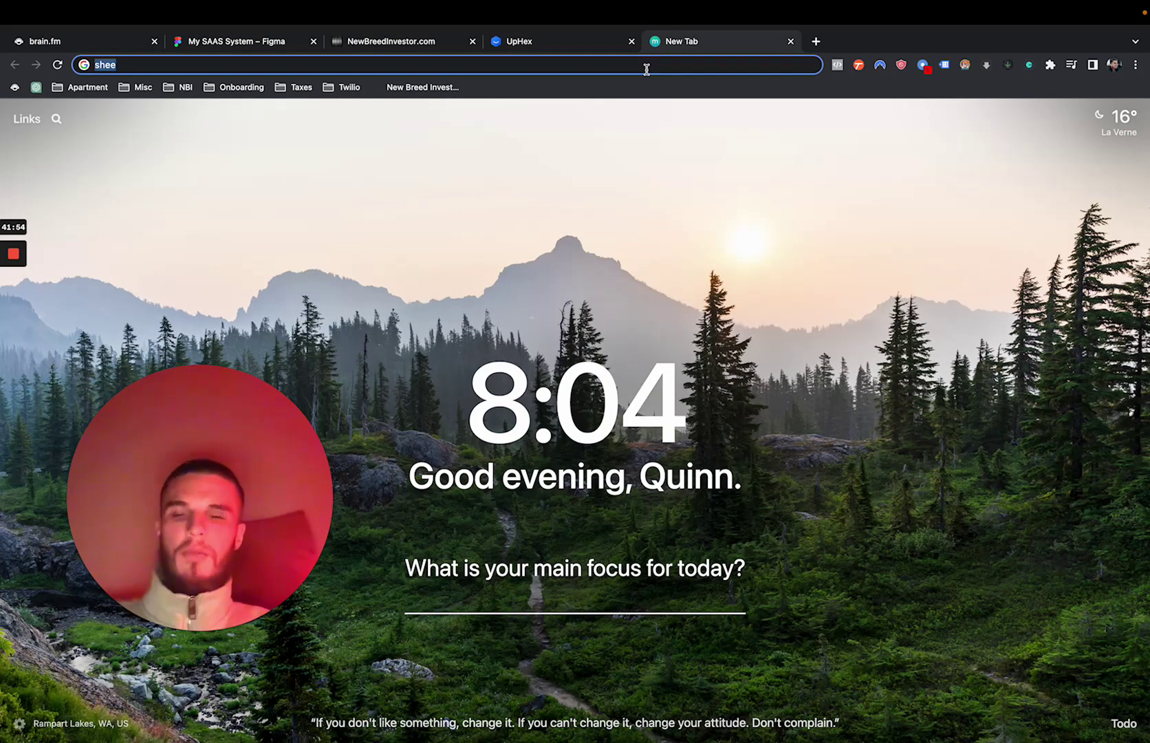
{"action": "type", "text": "40"}
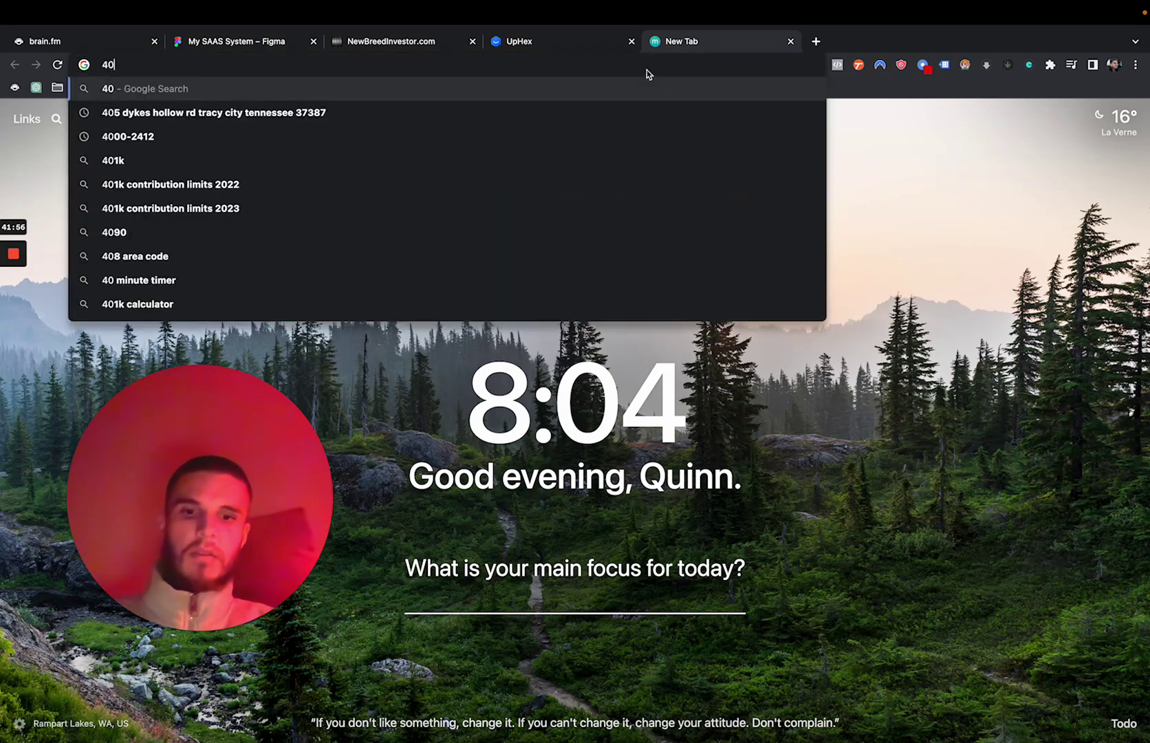
{"action": "type", "text": "*100"}
{"action": "key", "text": "Return"}
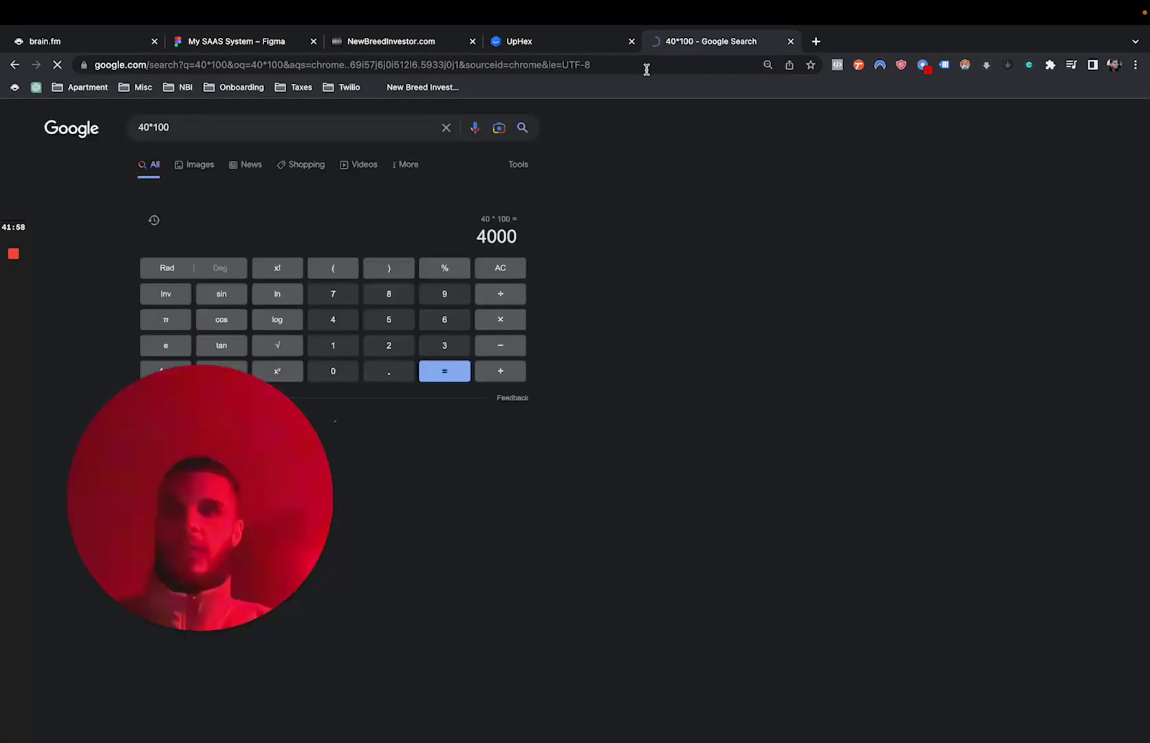
Step: Divide 4000 by 3 on the calculator and highlight the 1333.33333333 result
{"action": "left_click_drag", "start_coordinate": [214, 476], "coordinate": [657, 571]}
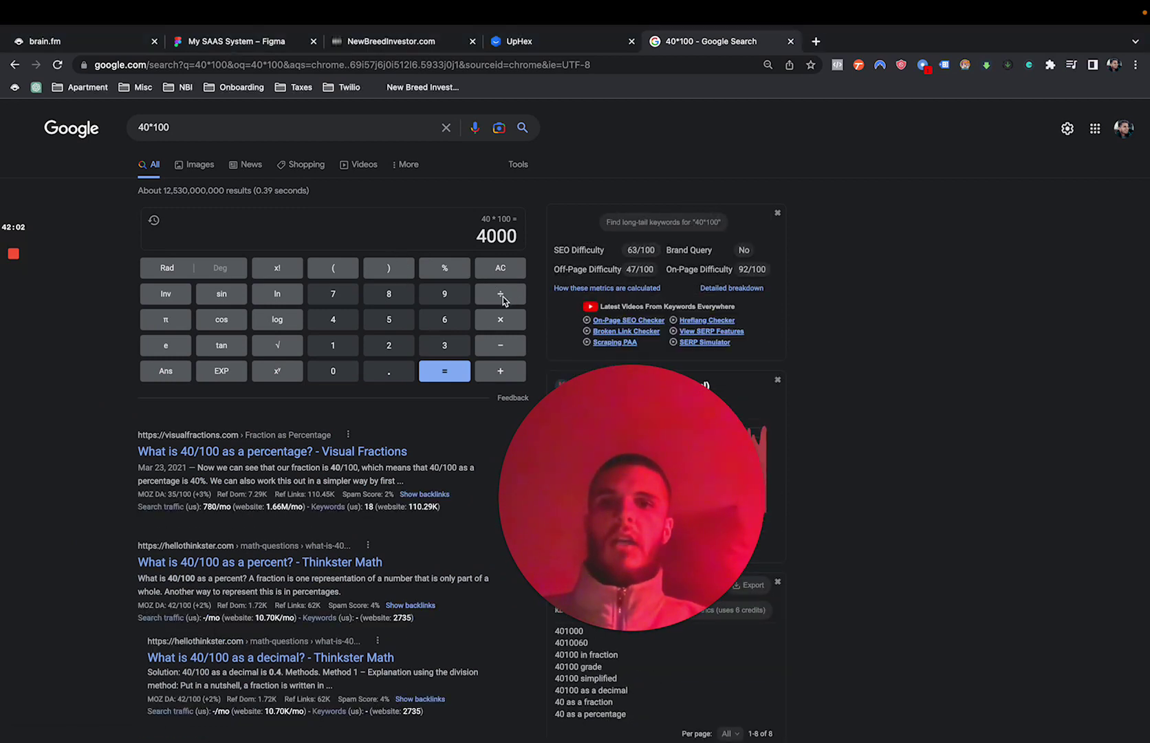
{"action": "left_click", "coordinate": [502, 296]}
{"action": "left_click", "coordinate": [452, 350]}
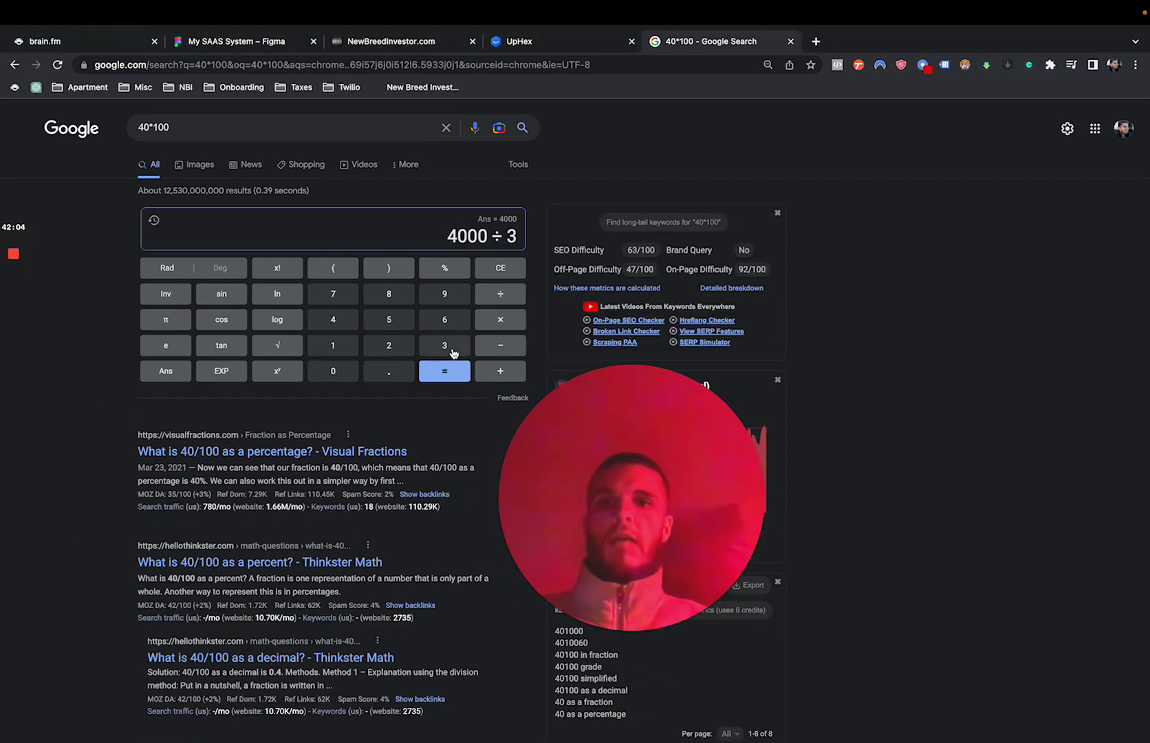
{"action": "left_click", "coordinate": [444, 385]}
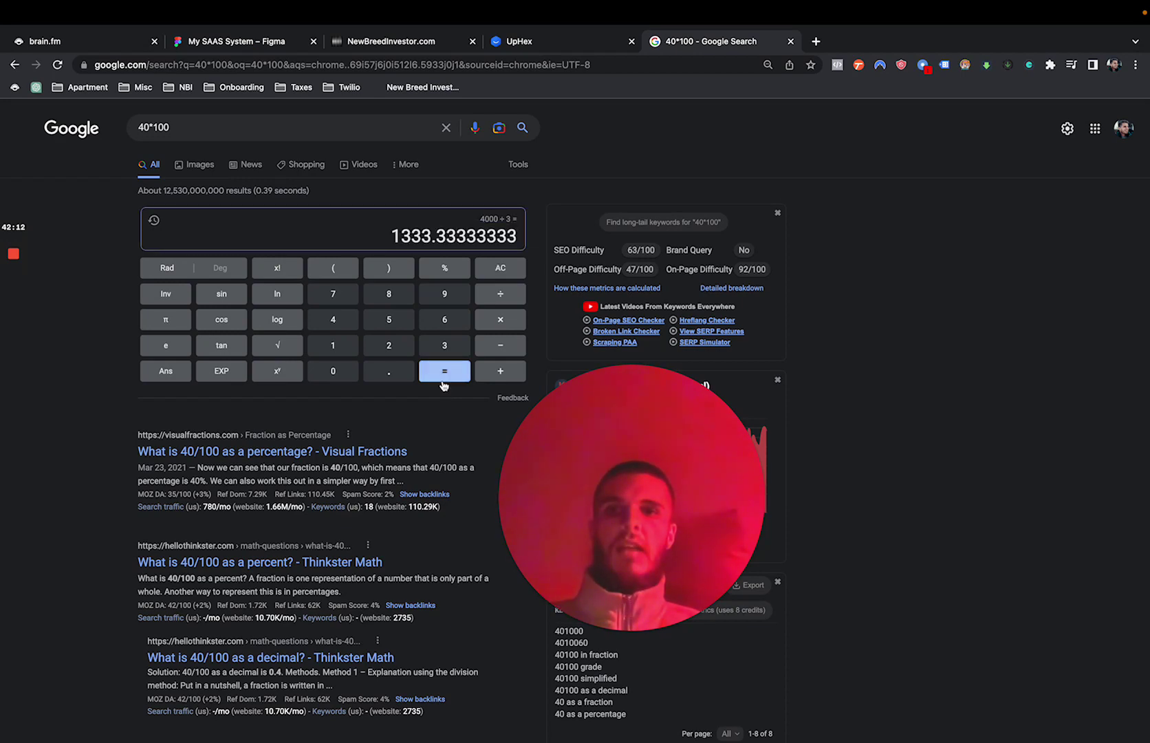
{"action": "double_click", "coordinate": [398, 238]}
{"action": "mouse_move", "coordinate": [544, 240]}
{"action": "left_mouse_down"}
{"action": "mouse_move", "coordinate": [481, 509]}
{"action": "mouse_move", "coordinate": [525, 241]}
{"action": "left_mouse_up"}
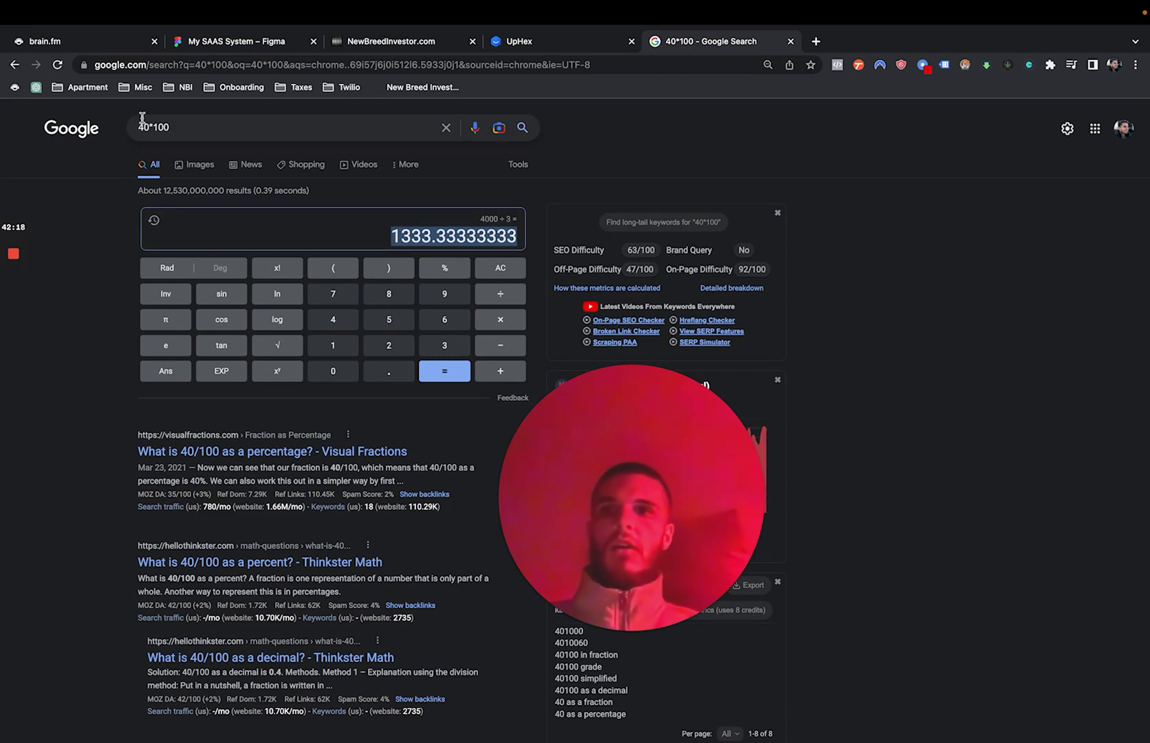
Step: Back in Template Metrics, compare the $237.21 row's 6 results, 11.32% CR and $39.54 CPA
{"action": "left_click", "coordinate": [557, 42]}
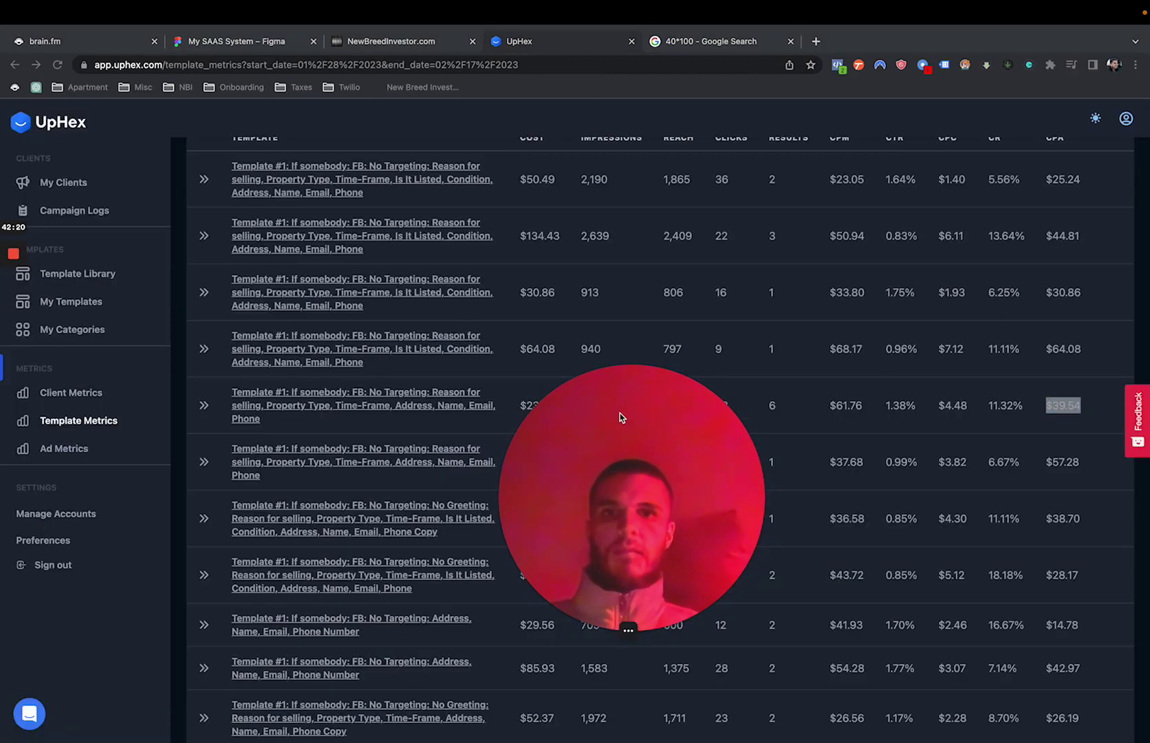
{"action": "scroll", "coordinate": [582, 414], "scroll_direction": "up", "scroll_amount": 2}
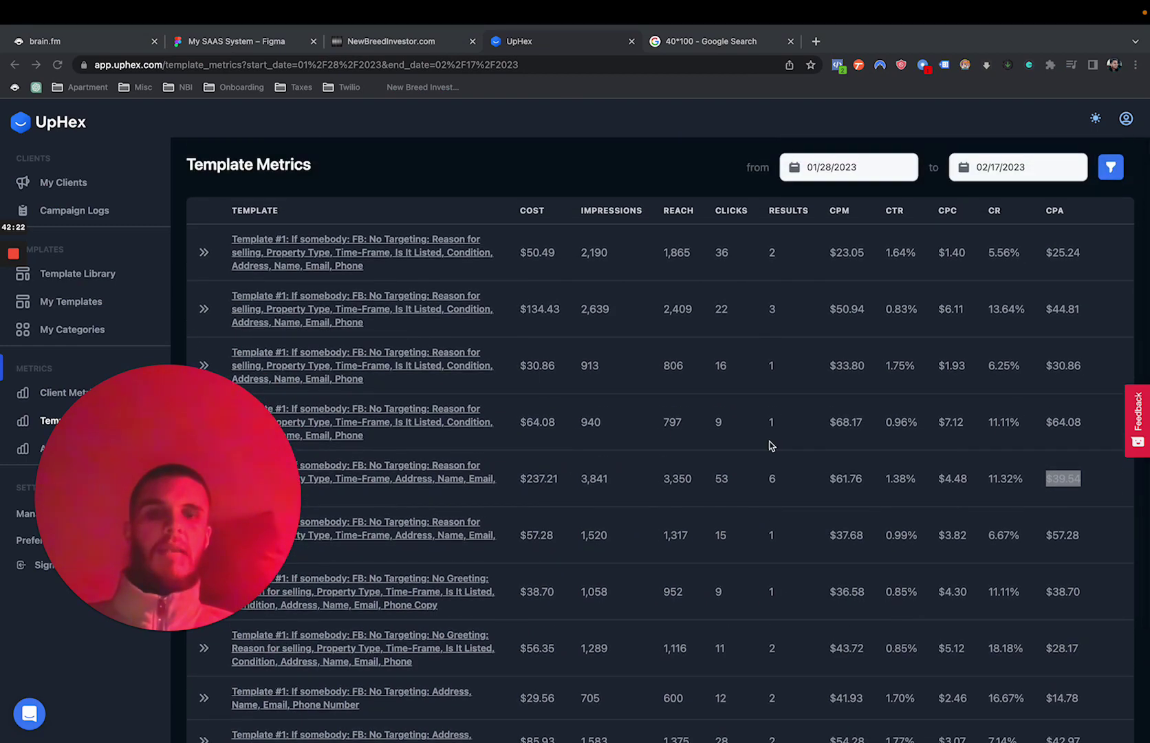
{"action": "scroll", "coordinate": [769, 445], "scroll_direction": "down", "scroll_amount": 1}
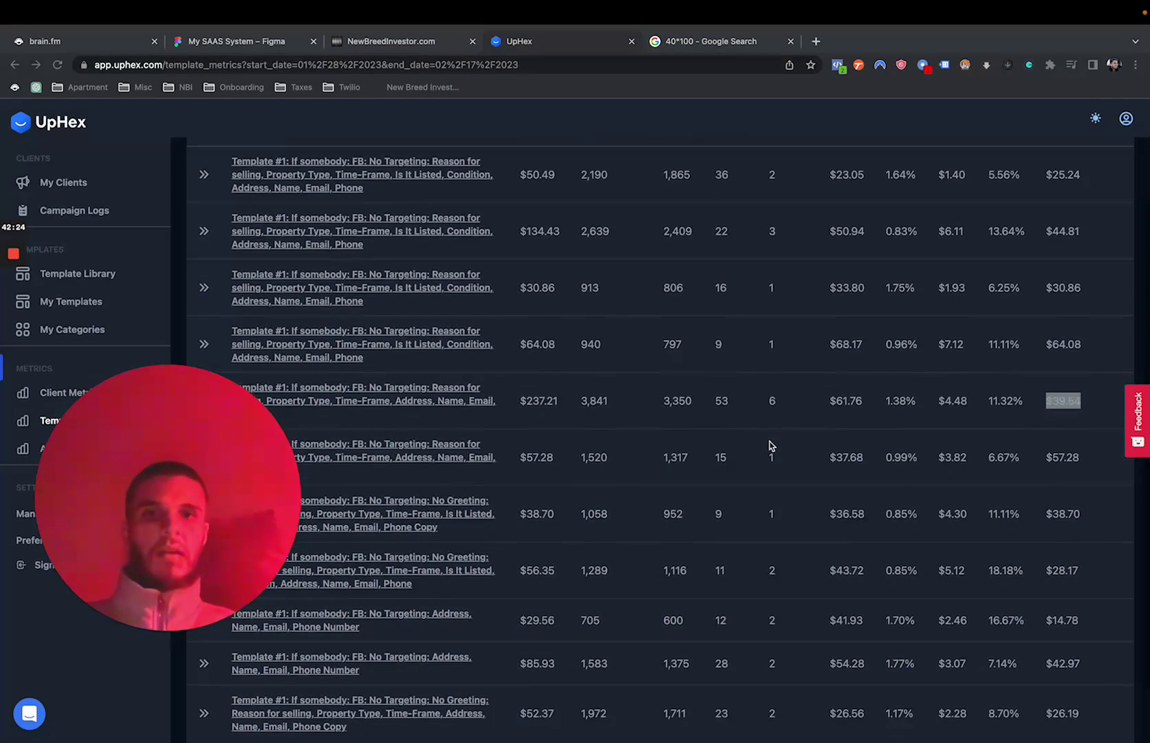
{"action": "double_click", "coordinate": [769, 402]}
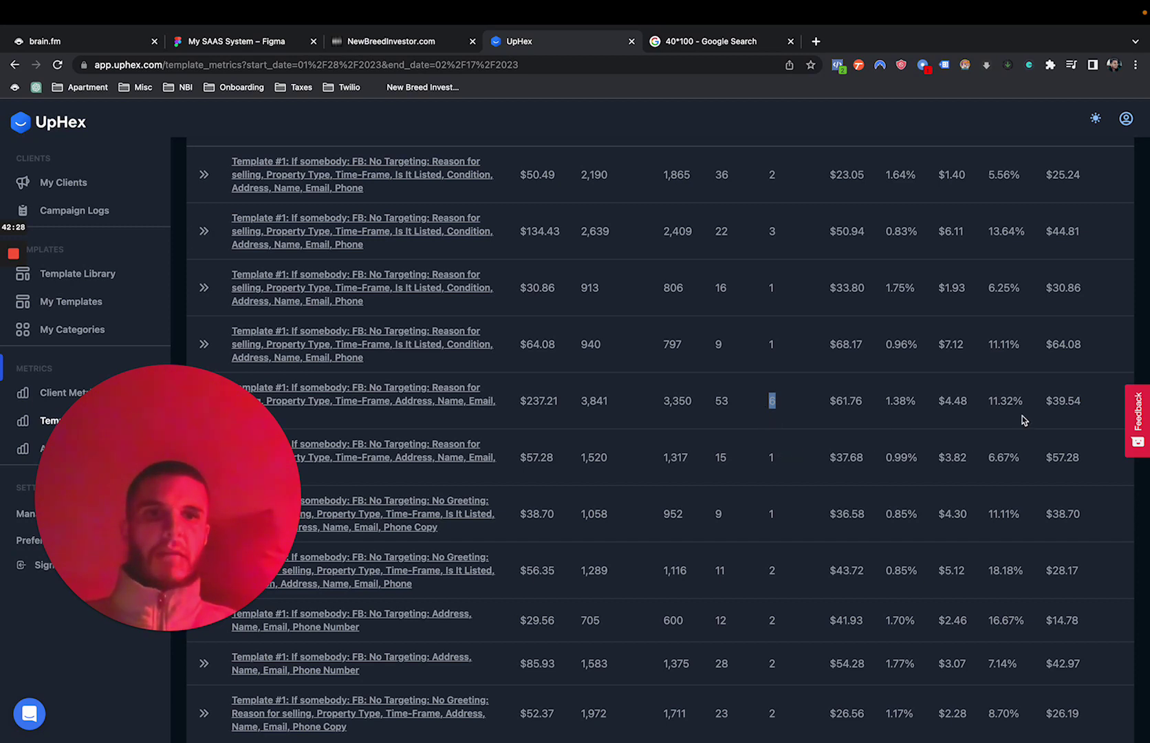
{"action": "left_click_drag", "start_coordinate": [989, 400], "coordinate": [1031, 406]}
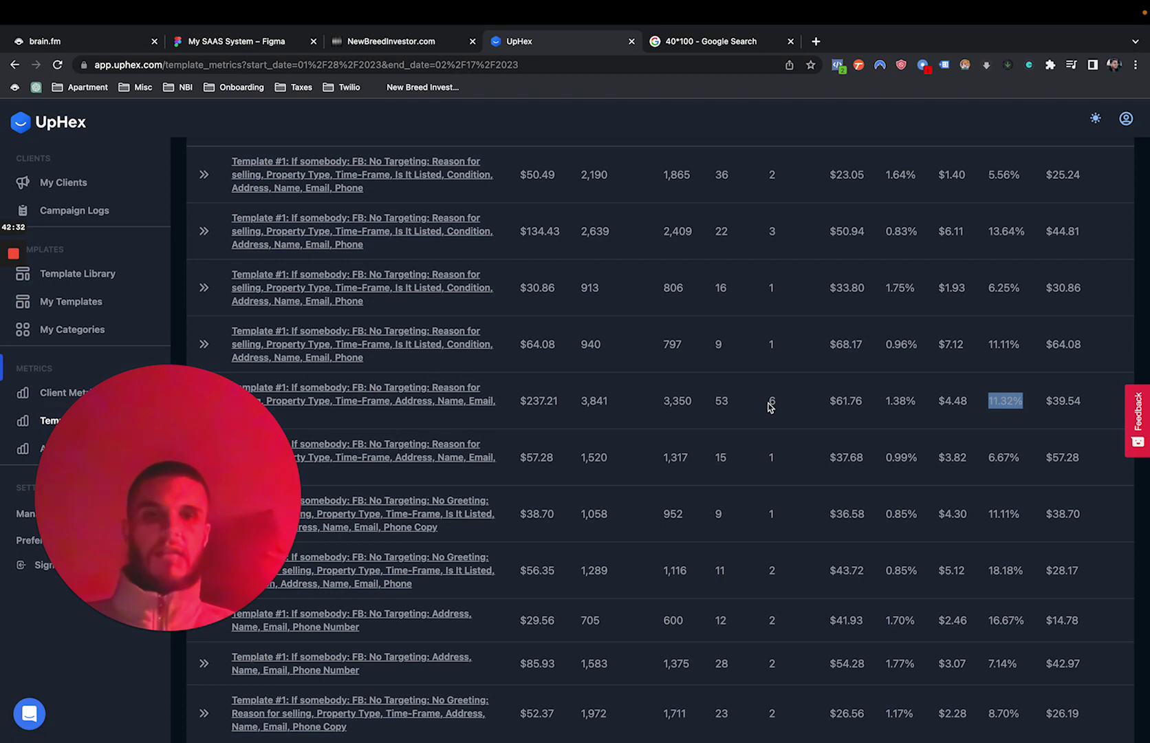
{"action": "left_click_drag", "start_coordinate": [769, 405], "coordinate": [779, 407]}
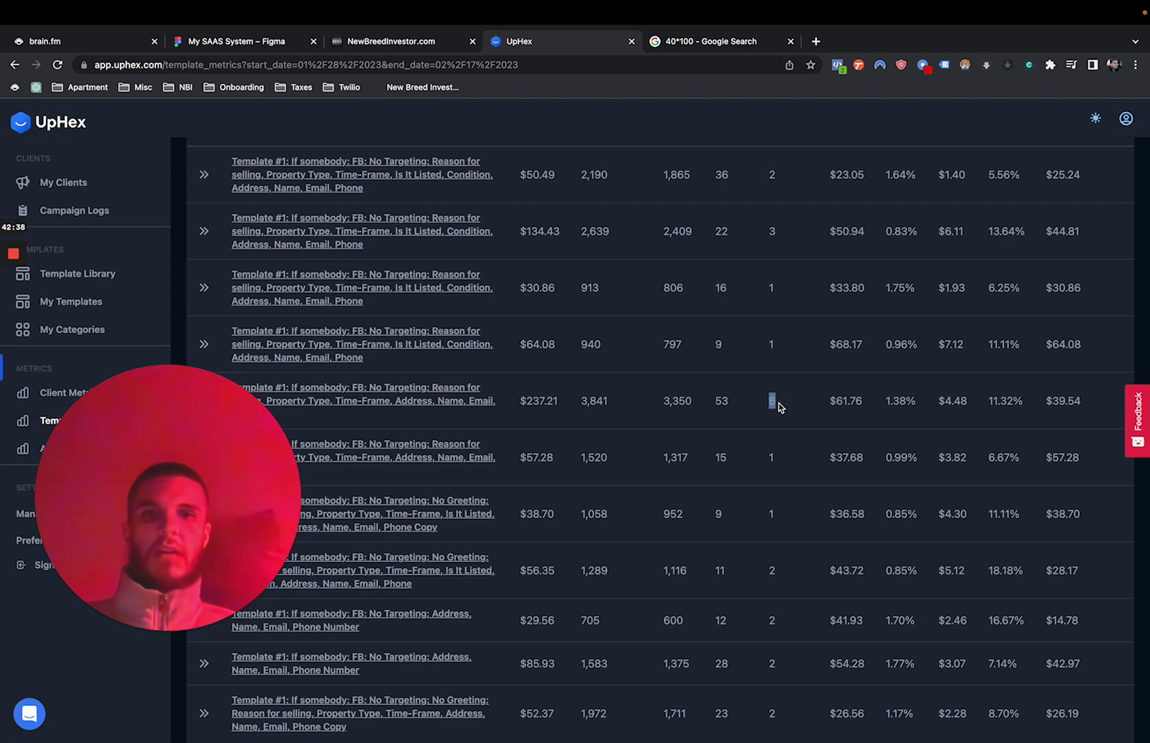
{"action": "left_click", "coordinate": [1025, 405]}
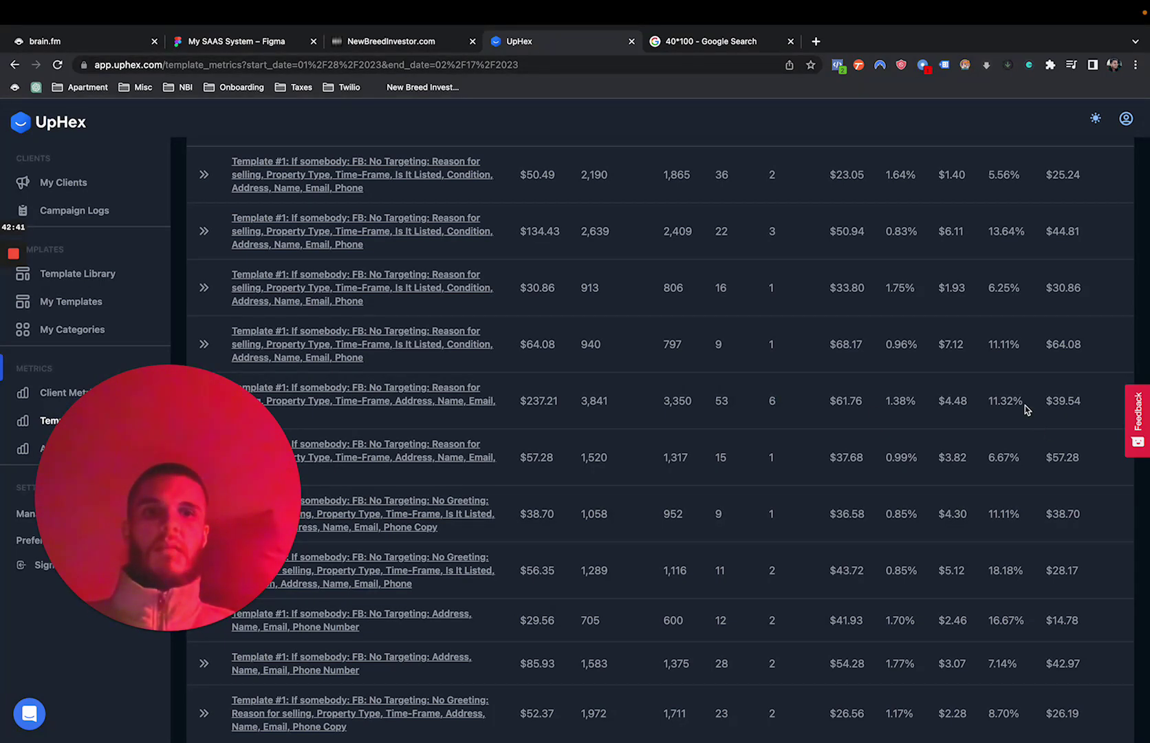
{"action": "left_click", "coordinate": [982, 409]}
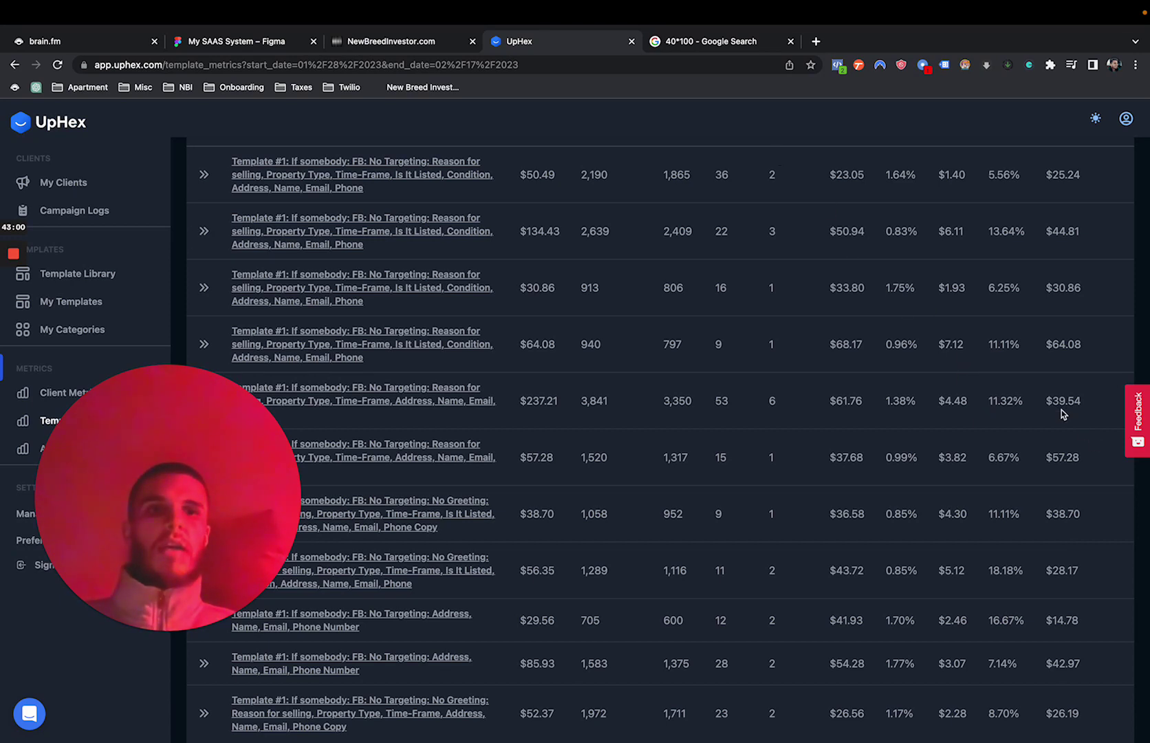
{"action": "left_click_drag", "start_coordinate": [1044, 403], "coordinate": [1085, 405]}
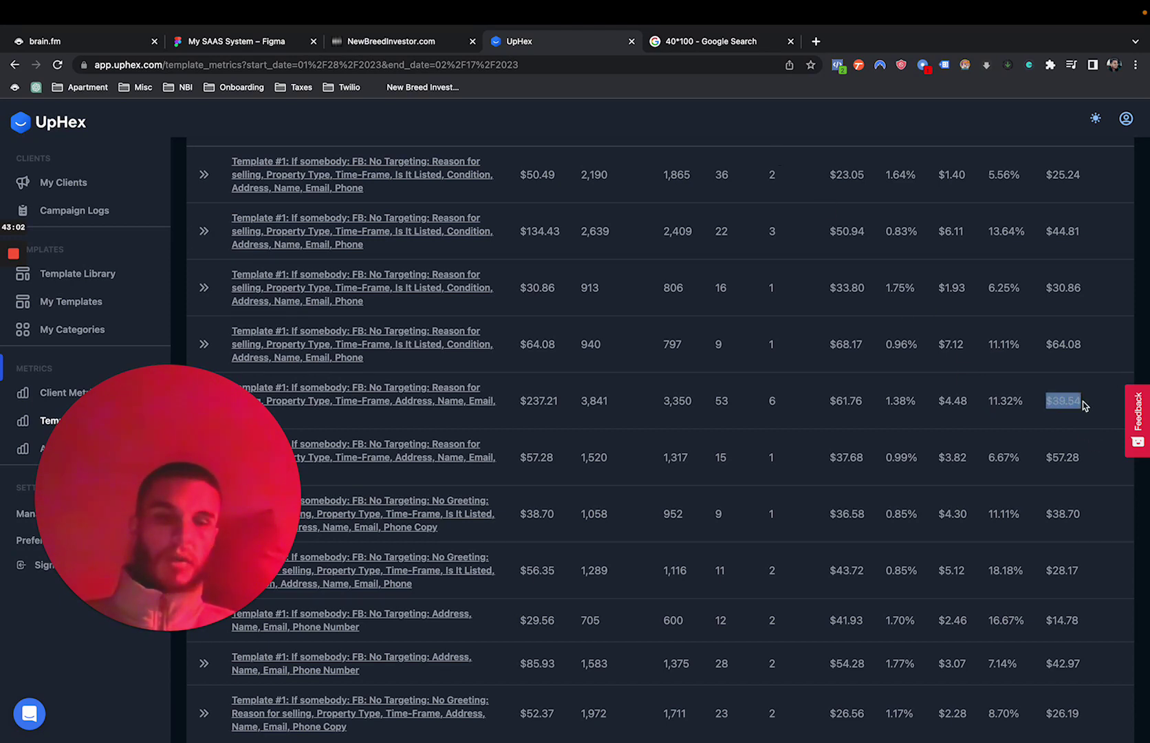
Step: Rerun the 40*100 calculation on Google to get 4000 again
{"action": "left_click", "coordinate": [716, 43]}
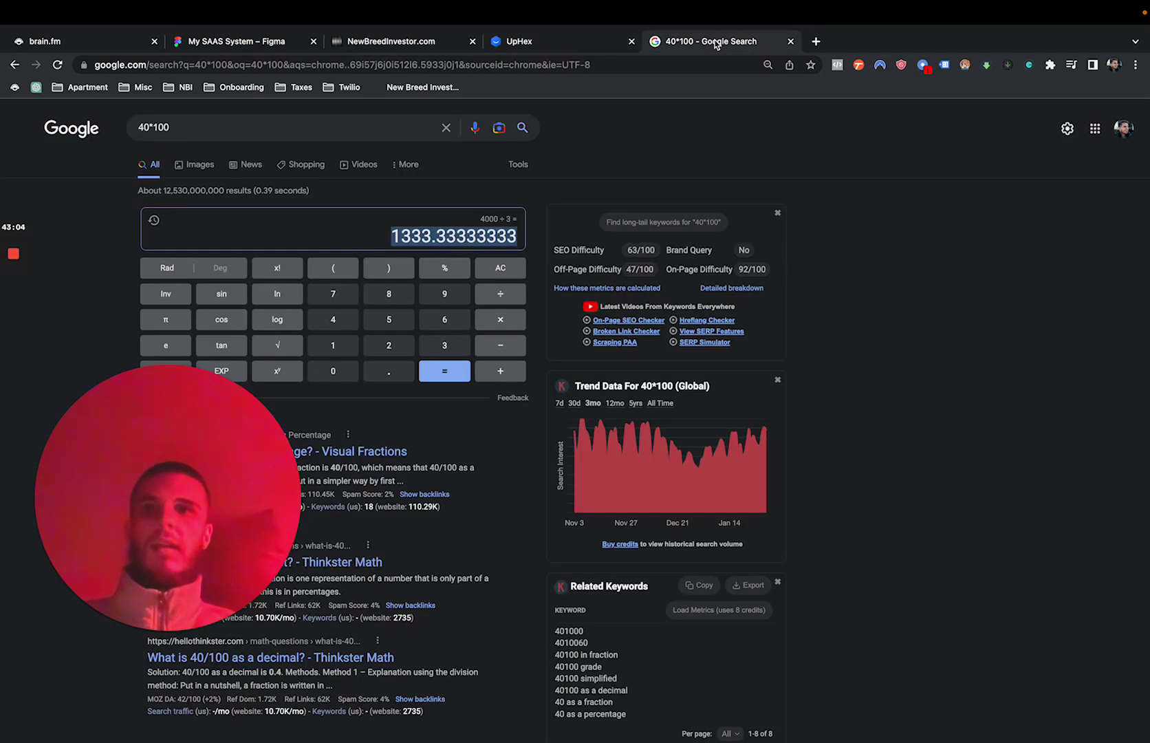
{"action": "left_click", "coordinate": [140, 129]}
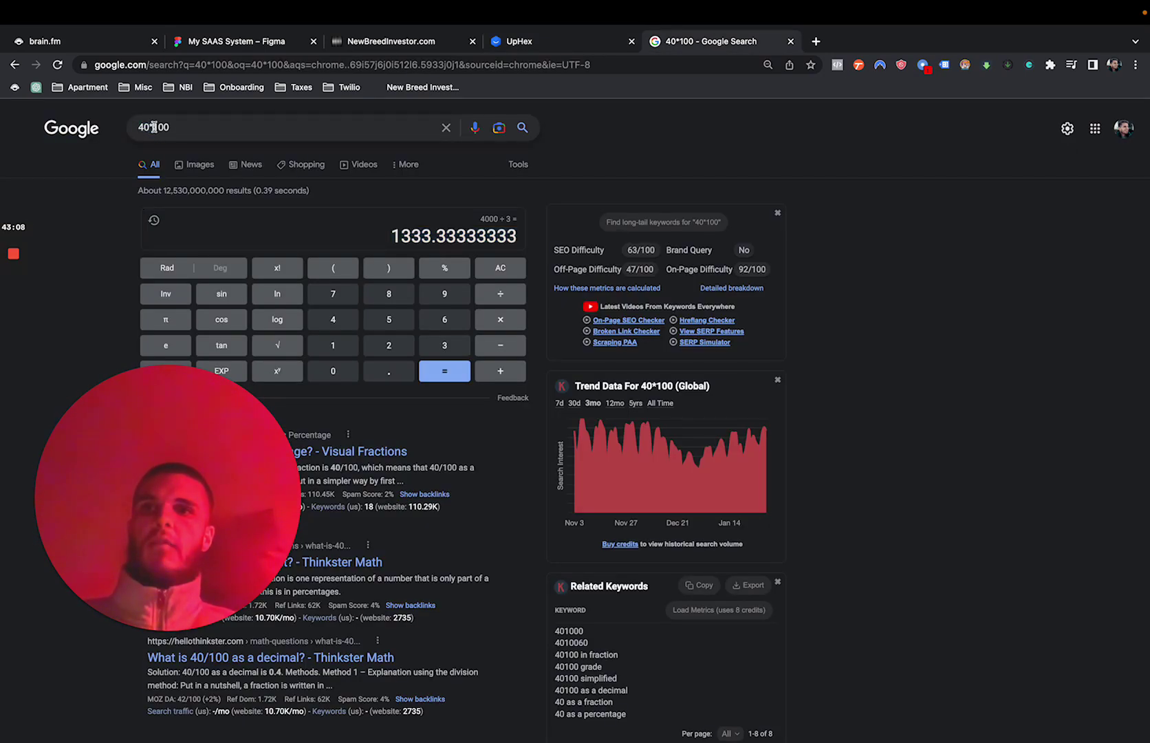
{"action": "double_click", "coordinate": [169, 126]}
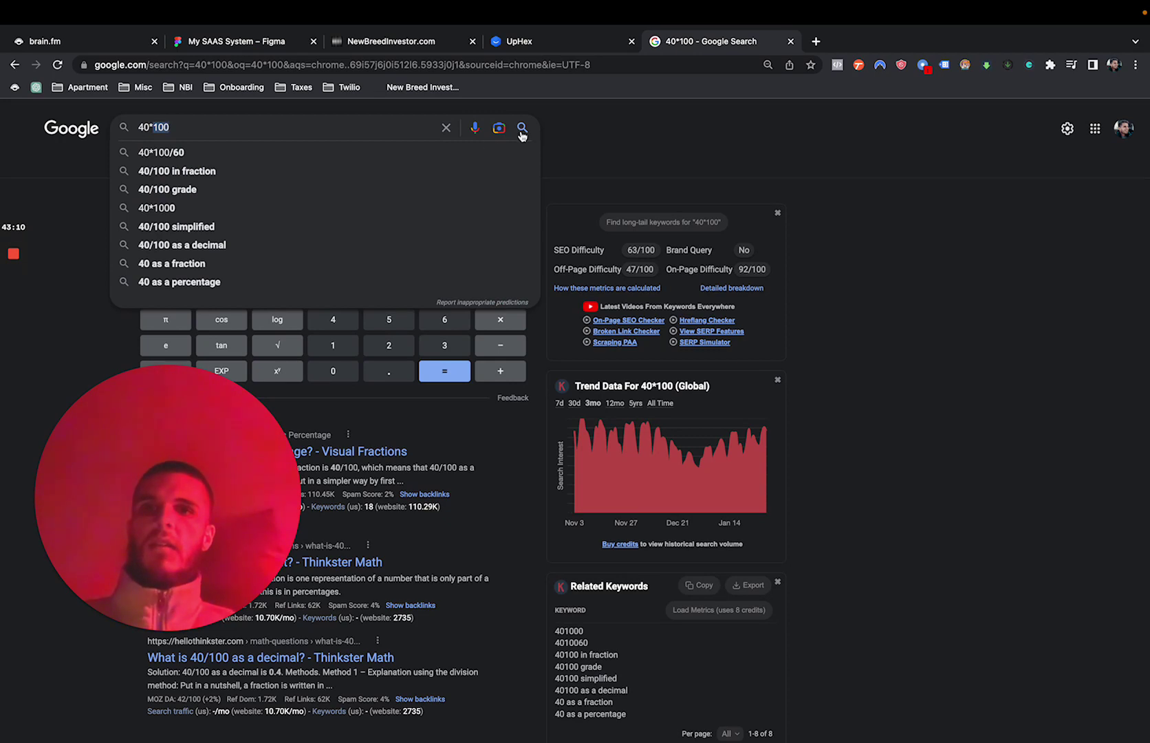
{"action": "key", "text": "Return"}
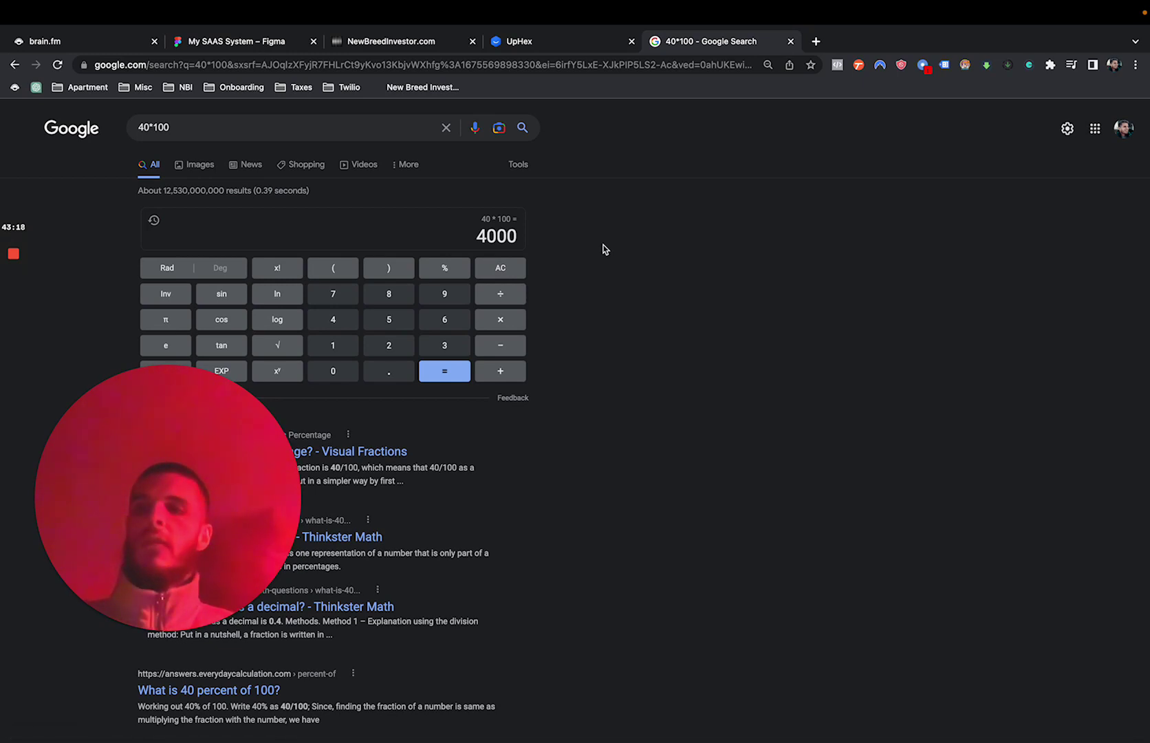
Step: Compute 4000 ÷ 3 on the calculator, select the 1333.33333333 answer, and return to UpHex
{"action": "left_click", "coordinate": [499, 297]}
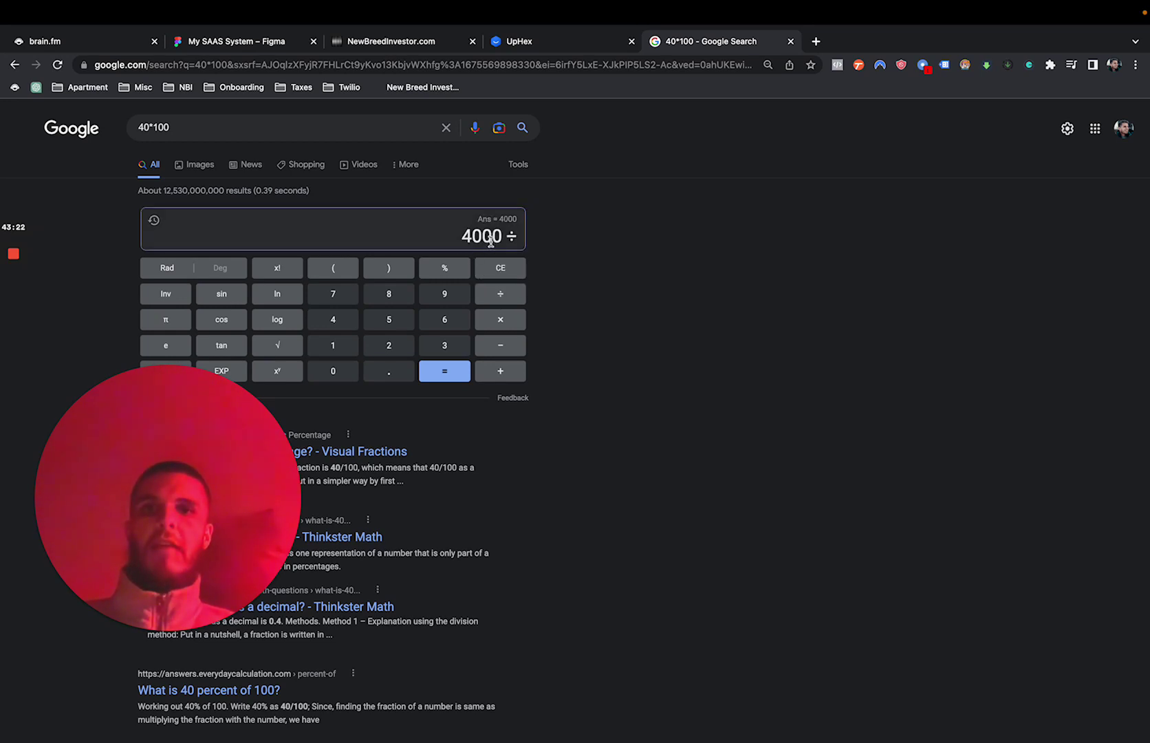
{"action": "left_click", "coordinate": [451, 349]}
{"action": "left_click", "coordinate": [433, 373]}
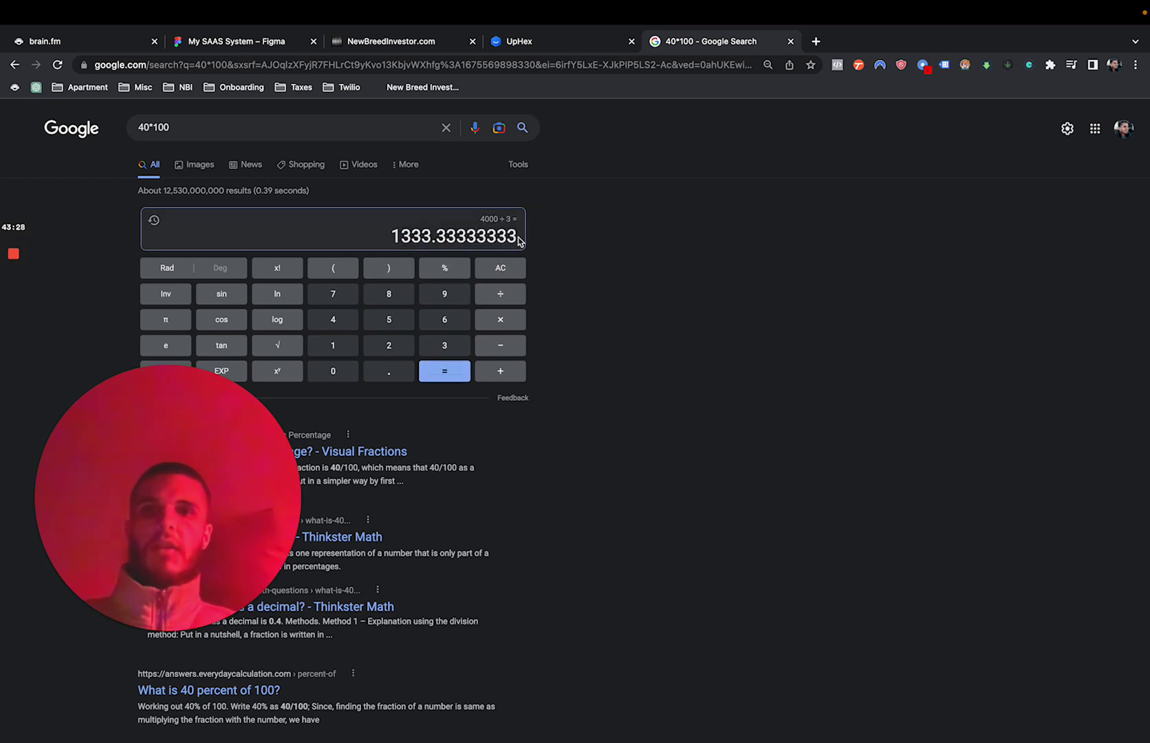
{"action": "left_click_drag", "start_coordinate": [395, 236], "coordinate": [514, 236]}
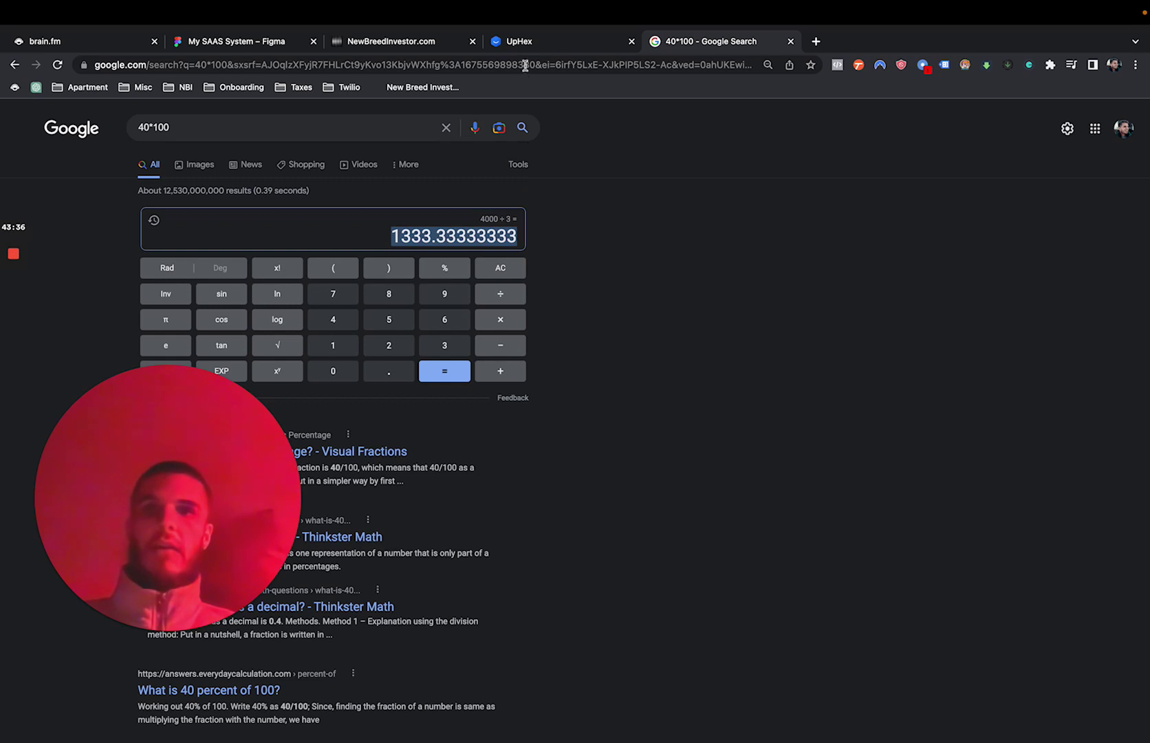
{"action": "left_click", "coordinate": [527, 46]}
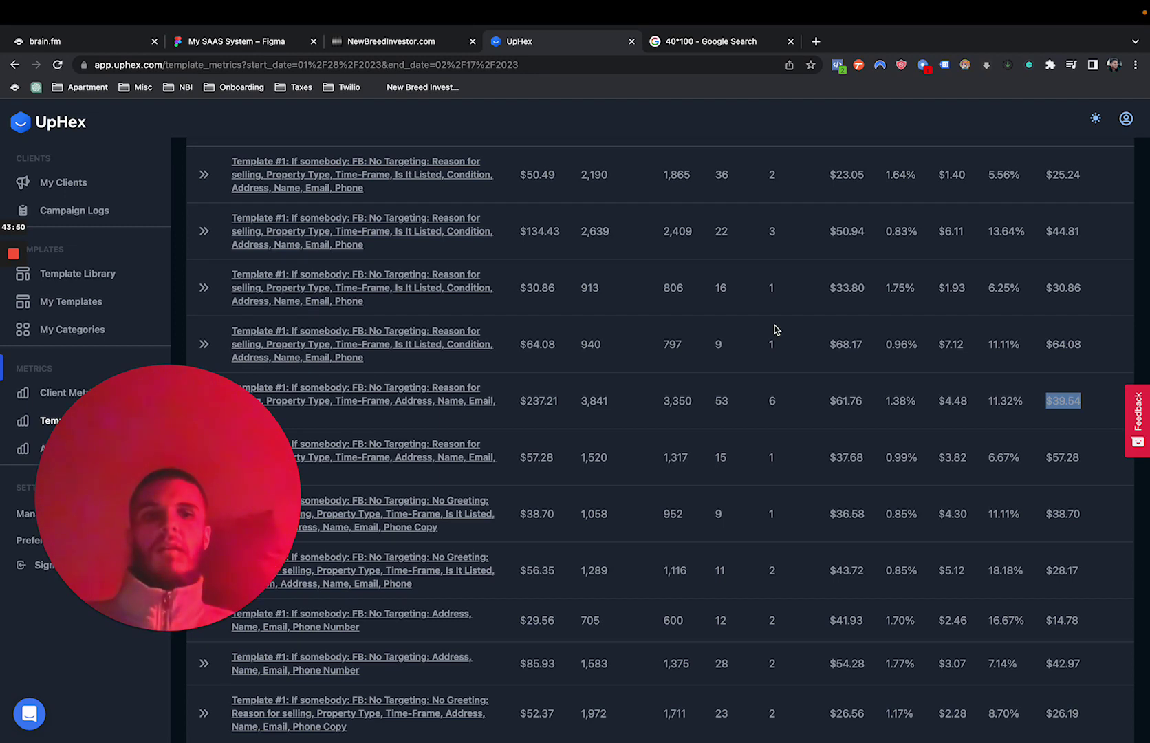
{"action": "scroll", "coordinate": [774, 329], "scroll_direction": "up", "scroll_amount": 2}
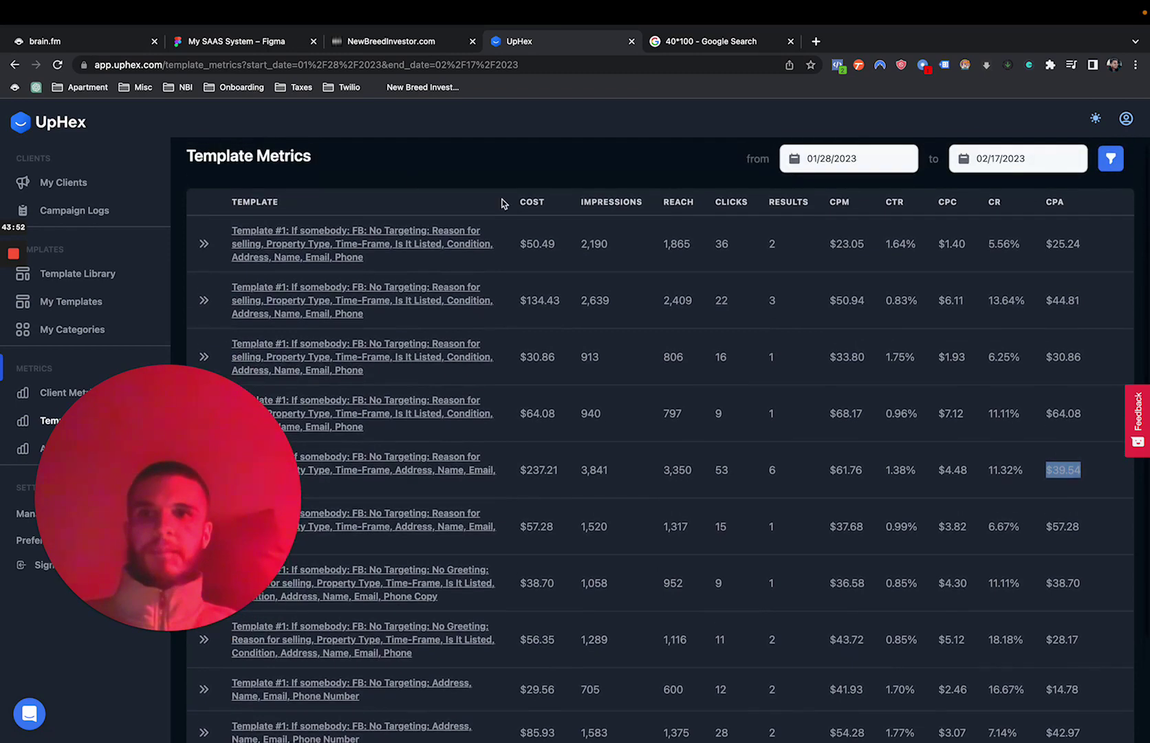
{"action": "left_click", "coordinate": [257, 43]}
{"action": "scroll", "coordinate": [474, 269], "scroll_direction": "down", "scroll_amount": 4}
{"action": "scroll", "coordinate": [474, 269], "scroll_direction": "left", "scroll_amount": 3}
{"action": "scroll", "coordinate": [570, 288], "scroll_direction": "right", "scroll_amount": 2}
{"action": "scroll", "coordinate": [765, 224], "scroll_direction": "right", "scroll_amount": 2}
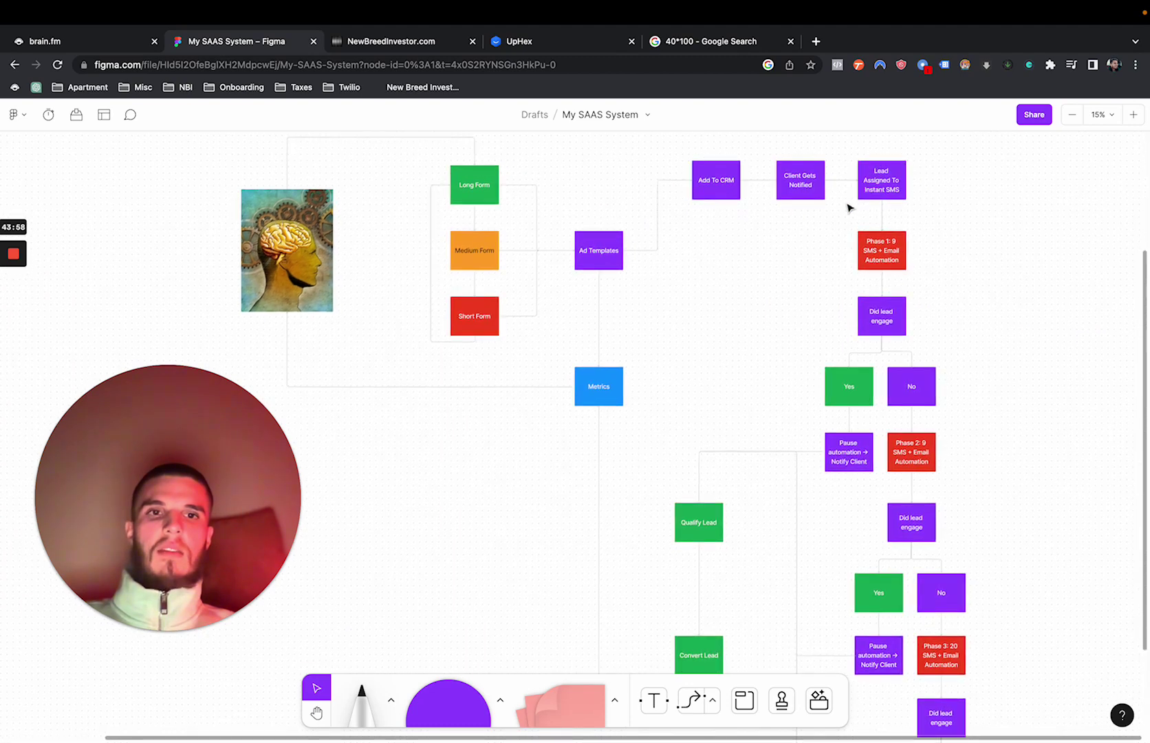
{"action": "scroll", "coordinate": [942, 506], "scroll_direction": "down", "scroll_amount": 5}
{"action": "scroll", "coordinate": [942, 506], "scroll_direction": "right", "scroll_amount": 2}
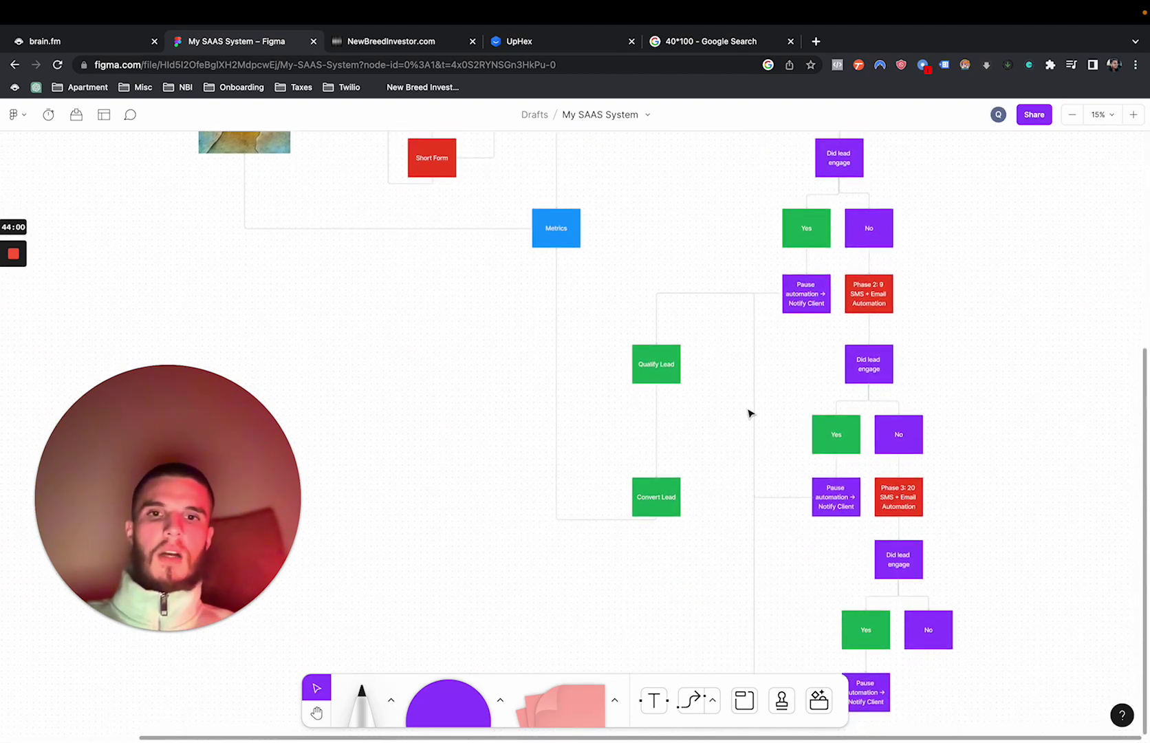
{"action": "scroll", "coordinate": [747, 413], "scroll_direction": "down", "scroll_amount": 4}
{"action": "scroll", "coordinate": [747, 412], "scroll_direction": "left", "scroll_amount": 3}
{"action": "scroll", "coordinate": [747, 413], "scroll_direction": "up", "scroll_amount": 6}
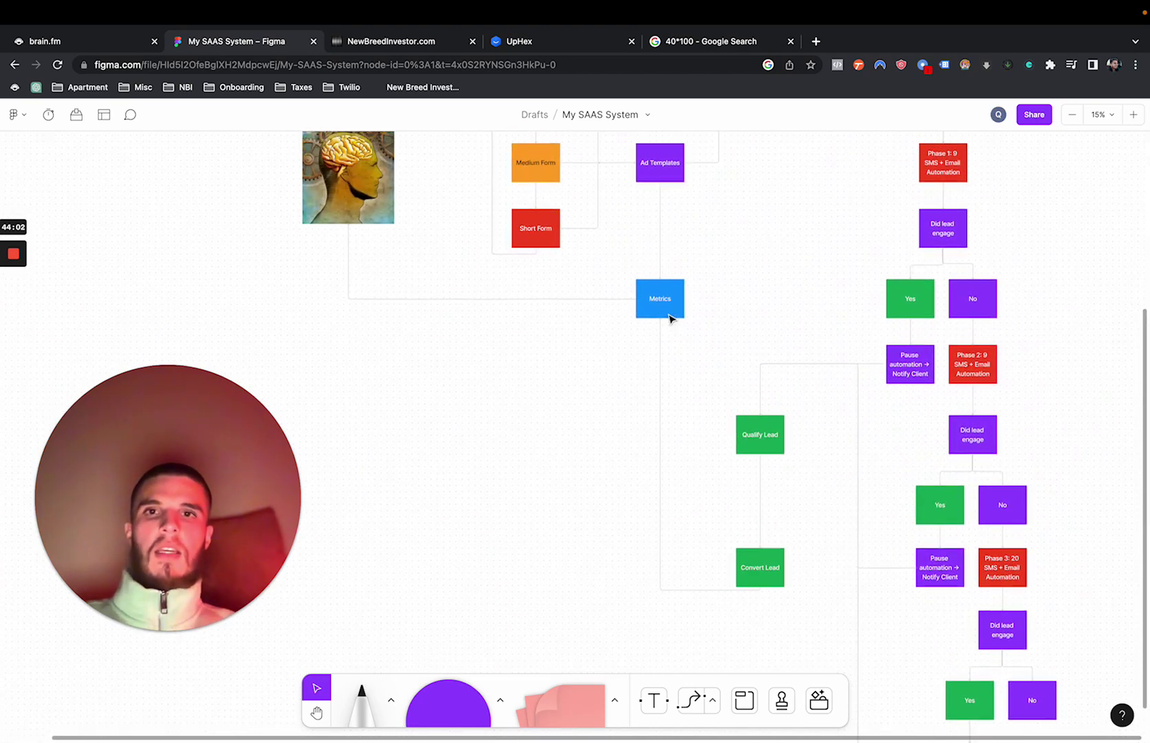
{"action": "left_click", "coordinate": [561, 42]}
{"action": "scroll", "coordinate": [715, 429], "scroll_direction": "down", "scroll_amount": 3}
{"action": "scroll", "coordinate": [715, 432], "scroll_direction": "up", "scroll_amount": 5}
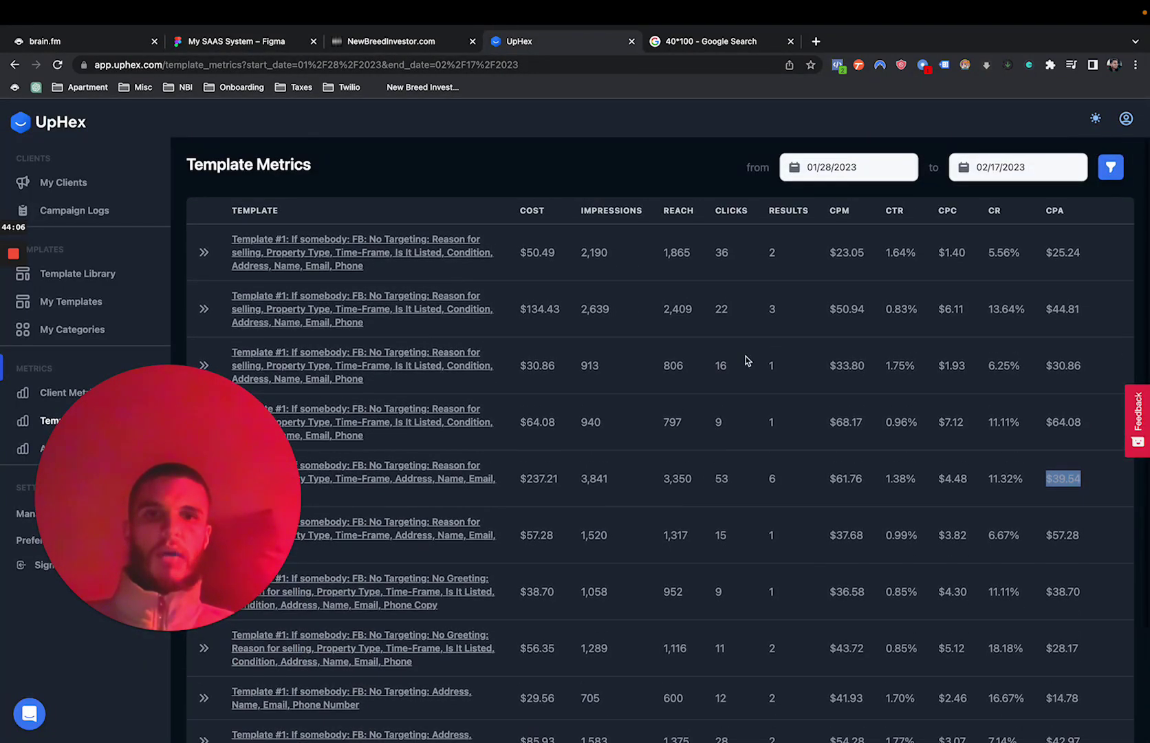
{"action": "scroll", "coordinate": [747, 359], "scroll_direction": "down", "scroll_amount": 3}
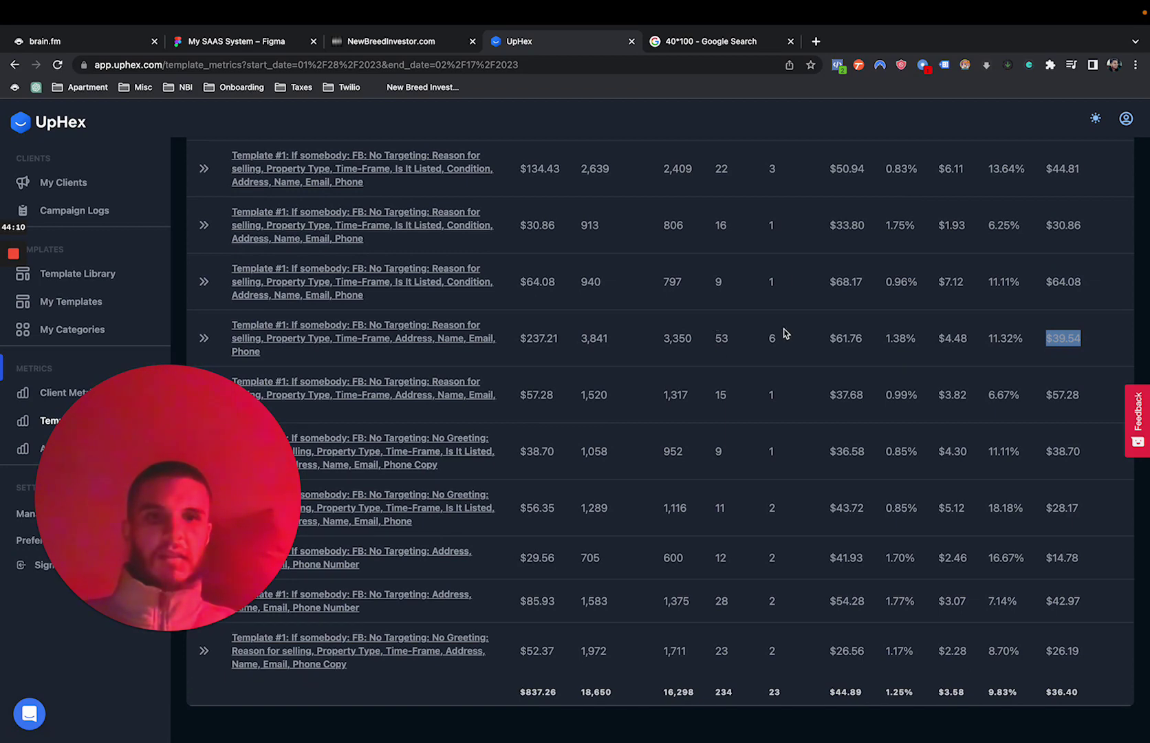
{"action": "scroll", "coordinate": [786, 334], "scroll_direction": "up", "scroll_amount": 1}
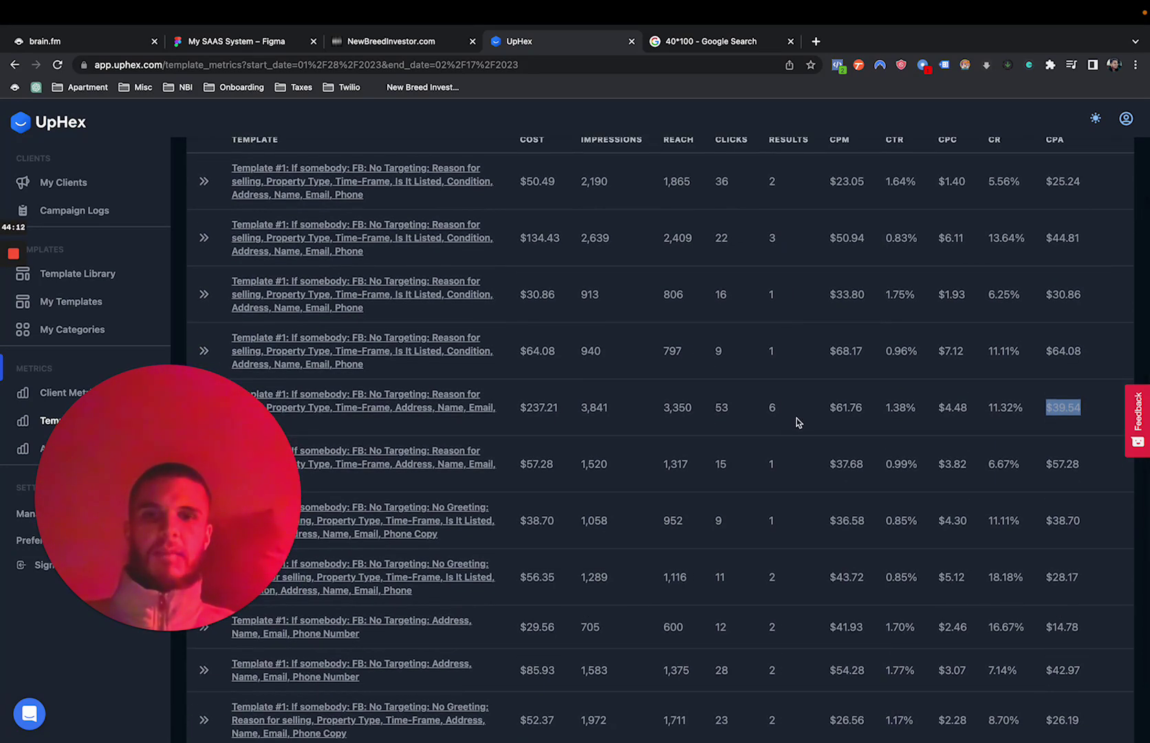
{"action": "scroll", "coordinate": [797, 422], "scroll_direction": "down", "scroll_amount": 1}
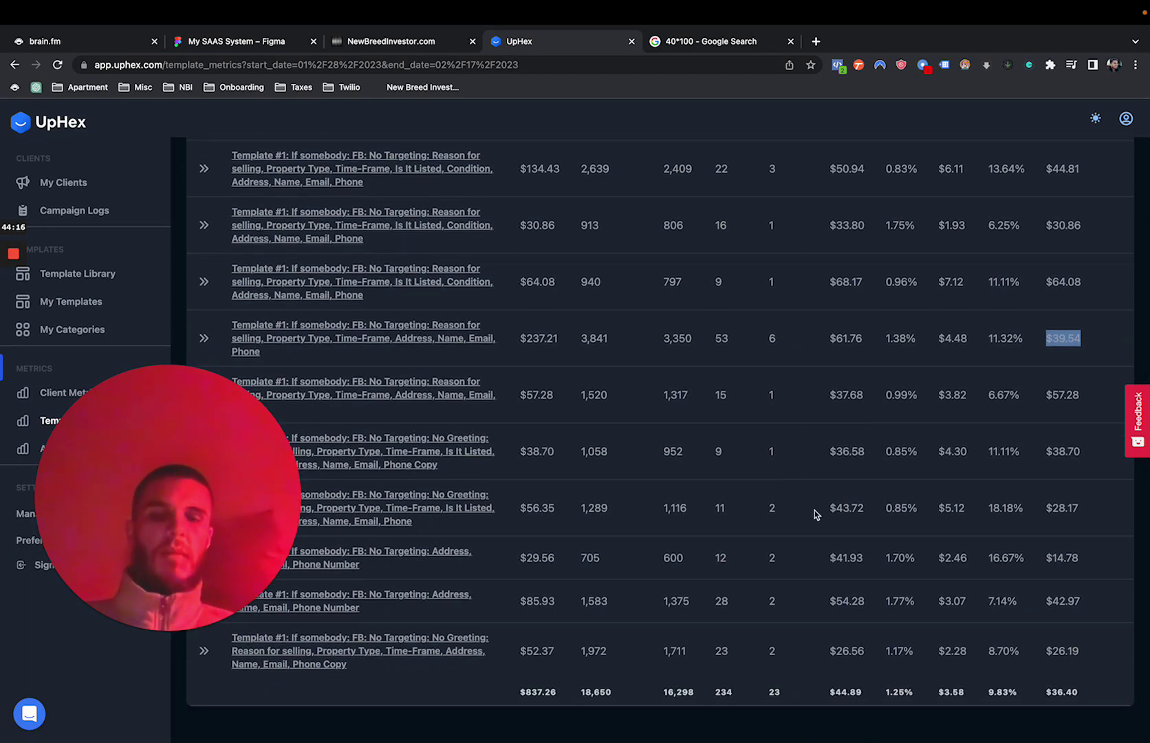
{"action": "scroll", "coordinate": [813, 514], "scroll_direction": "up", "scroll_amount": 2}
{"action": "scroll", "coordinate": [815, 514], "scroll_direction": "down", "scroll_amount": 2}
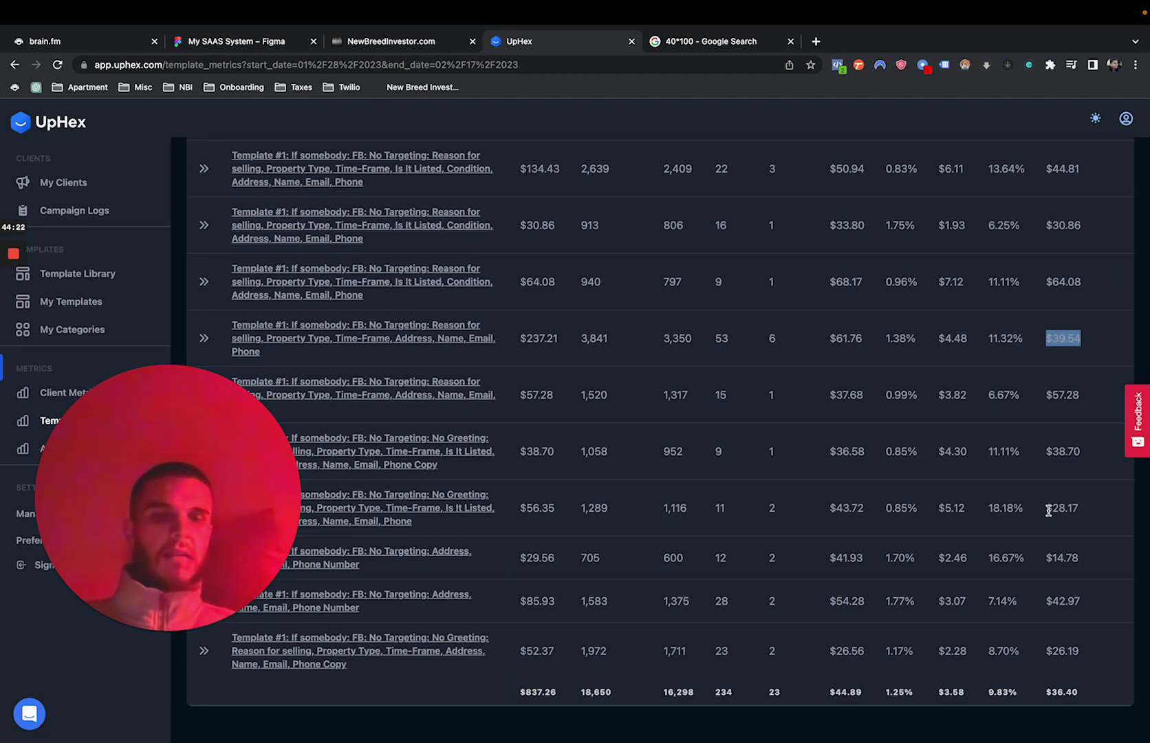
{"action": "scroll", "coordinate": [1088, 541], "scroll_direction": "up", "scroll_amount": 2}
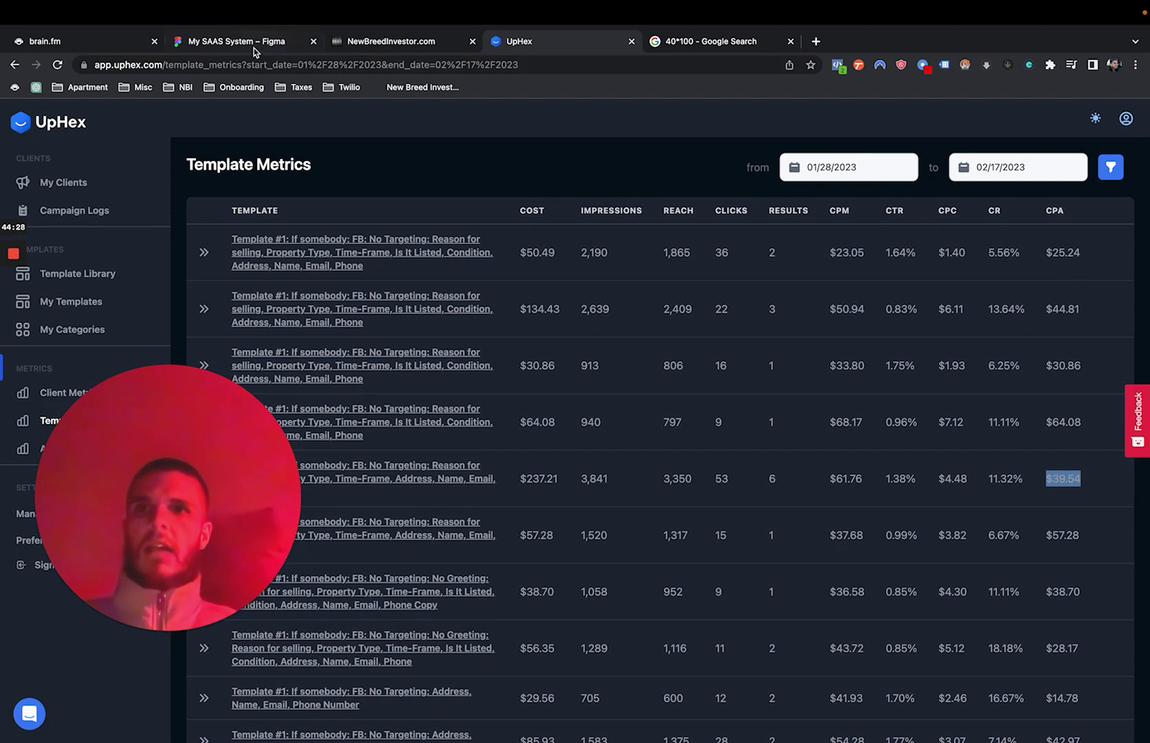
Step: Review the My SAAS System flowchart in Figma, briefly selecting the Metrics box, then move to the CRM
{"action": "left_click", "coordinate": [278, 46]}
{"action": "scroll", "coordinate": [520, 257], "scroll_direction": "up", "scroll_amount": 2}
{"action": "scroll", "coordinate": [519, 257], "scroll_direction": "right", "scroll_amount": 2}
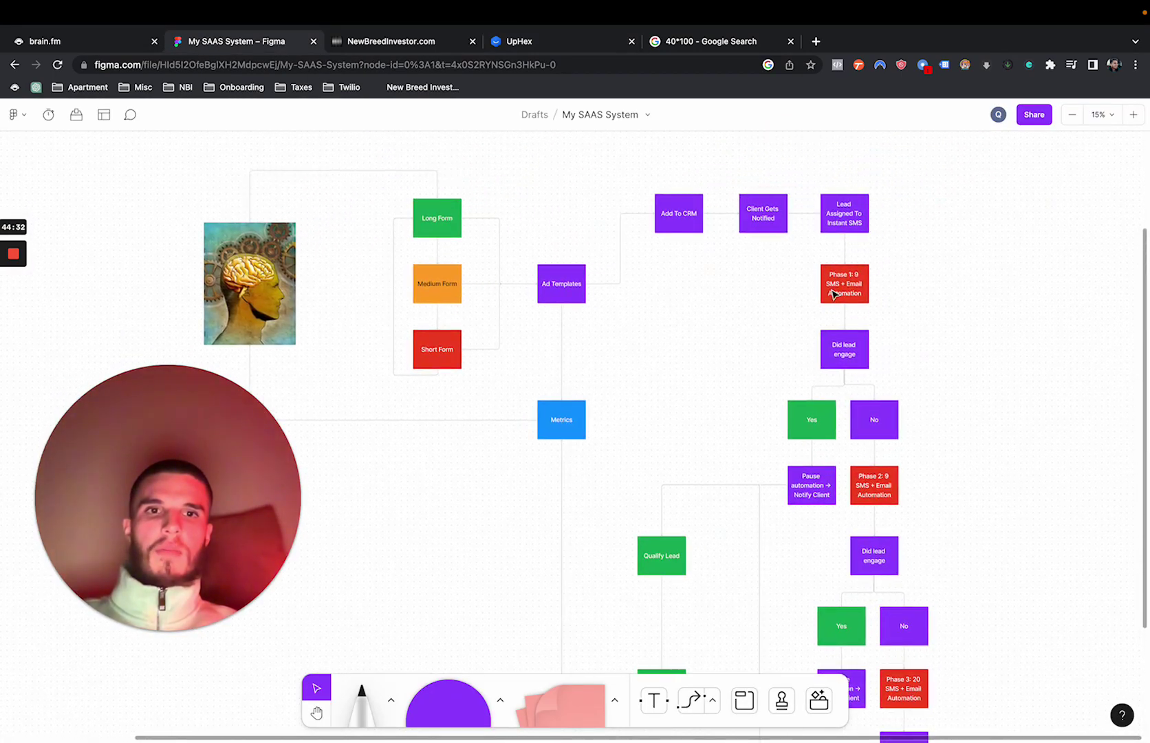
{"action": "scroll", "coordinate": [839, 296], "scroll_direction": "down", "scroll_amount": 3}
{"action": "left_click", "coordinate": [590, 310]}
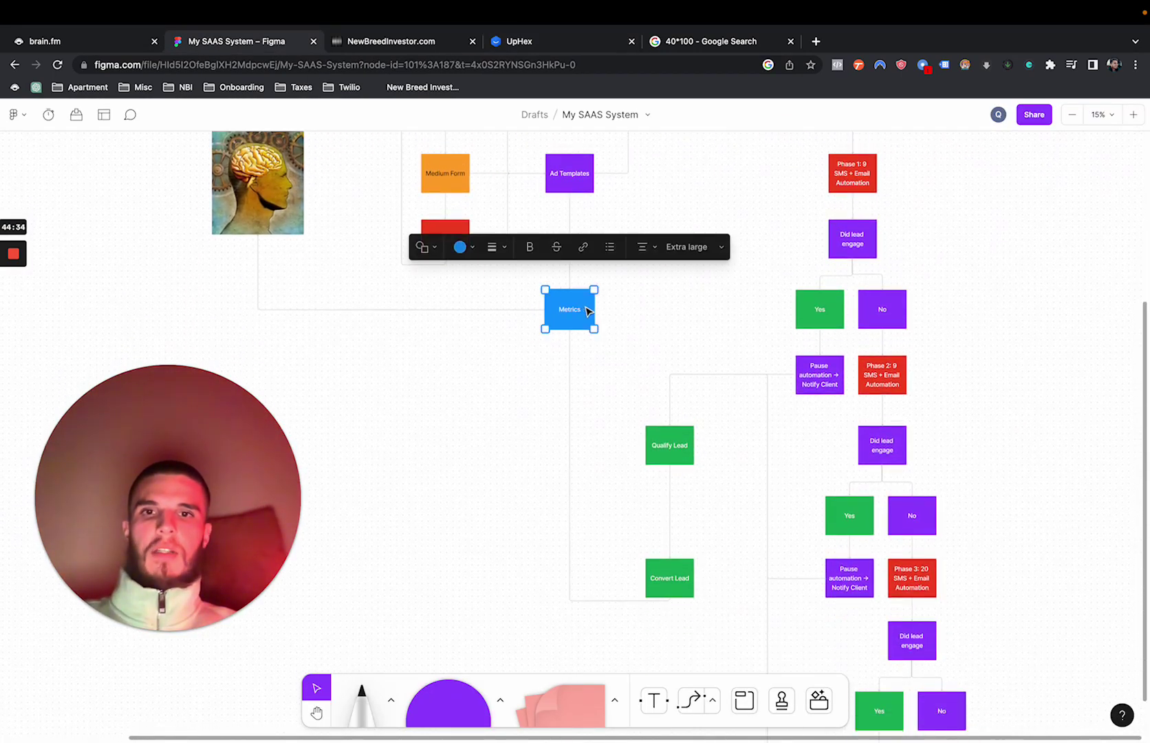
{"action": "left_click", "coordinate": [499, 401]}
{"action": "scroll", "coordinate": [498, 401], "scroll_direction": "up", "scroll_amount": 4}
{"action": "scroll", "coordinate": [499, 401], "scroll_direction": "left", "scroll_amount": 4}
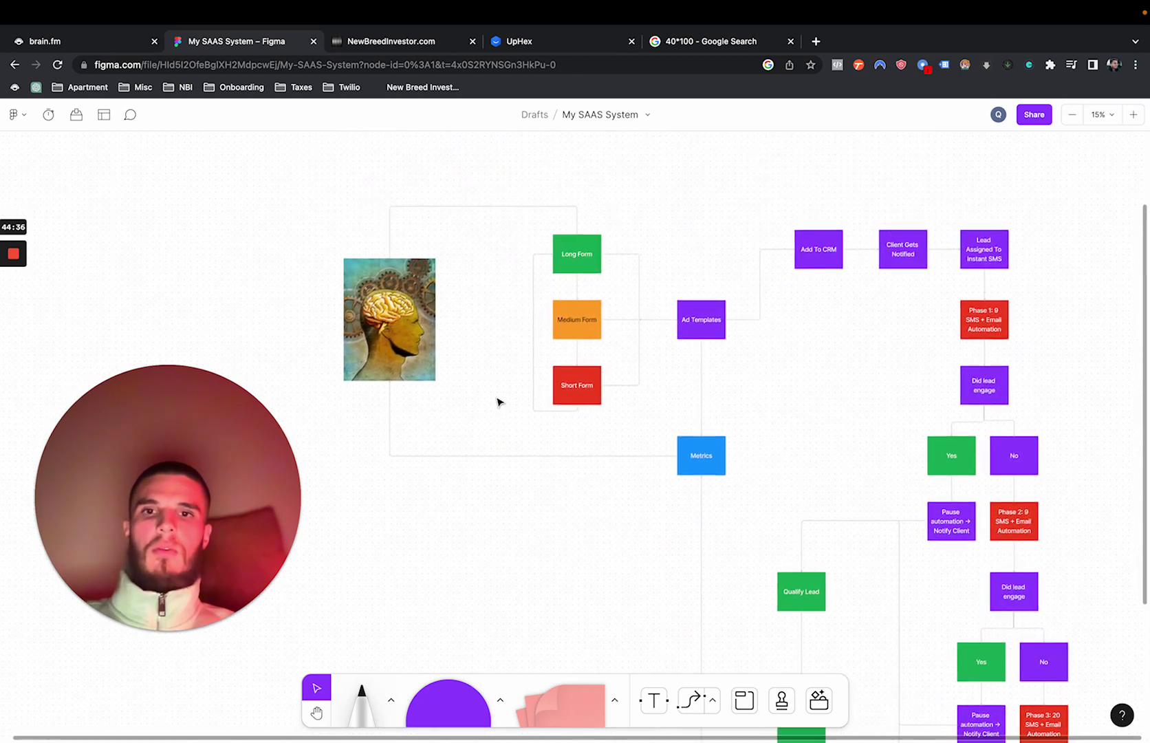
{"action": "scroll", "coordinate": [499, 401], "scroll_direction": "left", "scroll_amount": 2}
{"action": "left_click", "coordinate": [533, 43]}
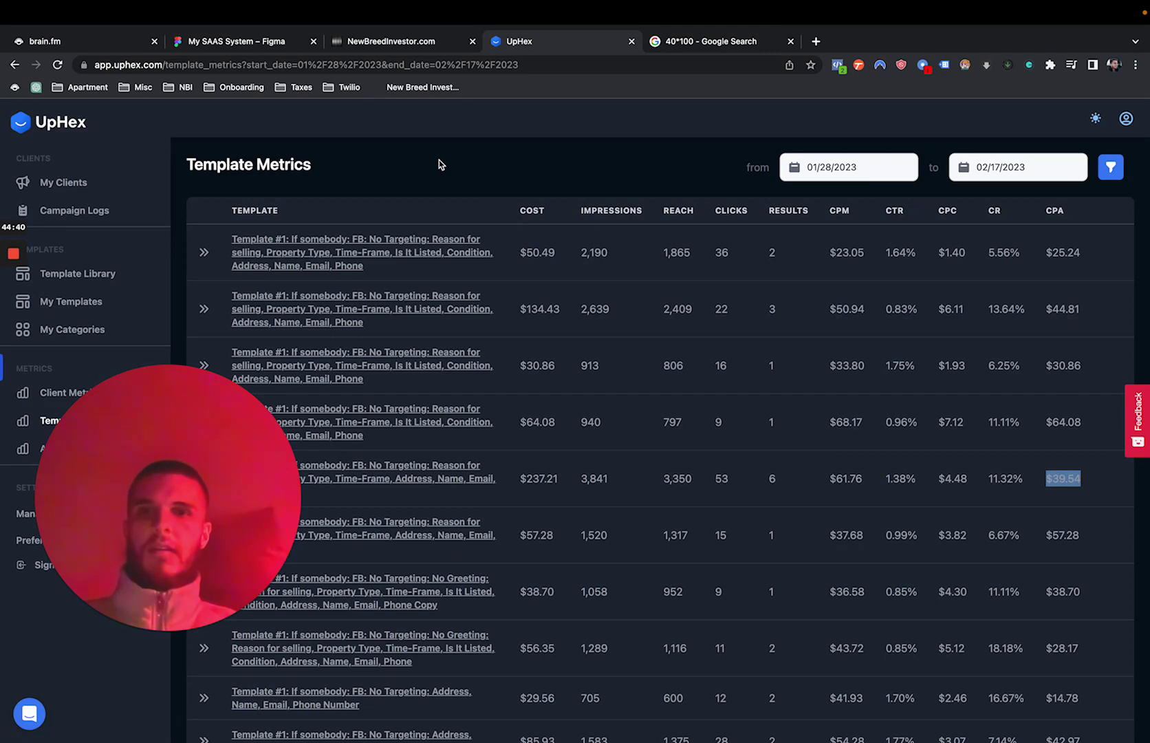
{"action": "left_click", "coordinate": [273, 39]}
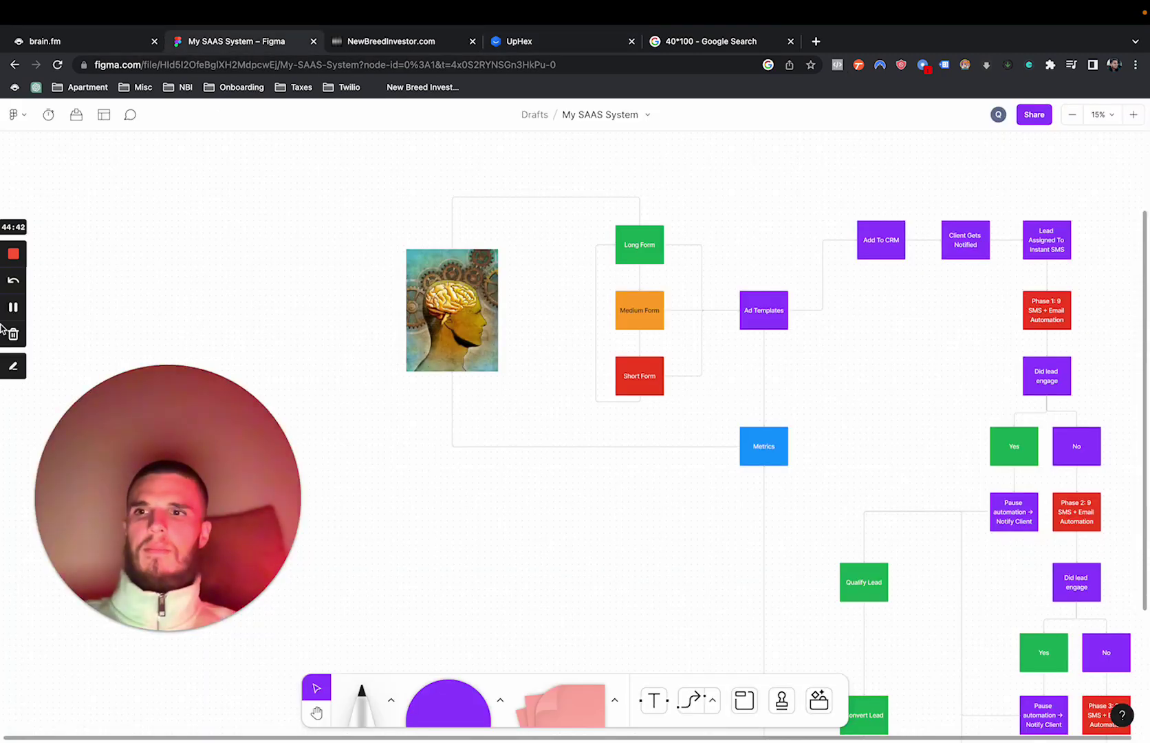
{"action": "key", "text": "ctrl+Tab"}
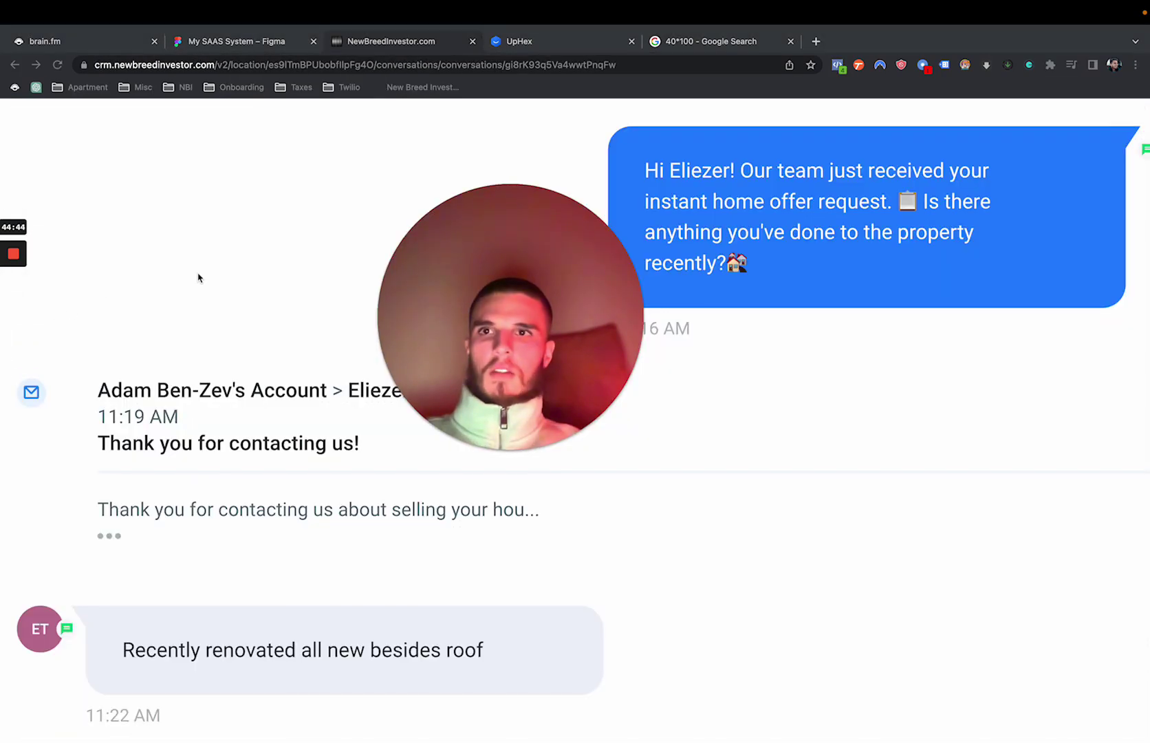
Step: Browse New Breed Investor CRM lead conversations and the Appointments report showing one Investor Calendar booking
{"action": "left_click", "coordinate": [238, 263]}
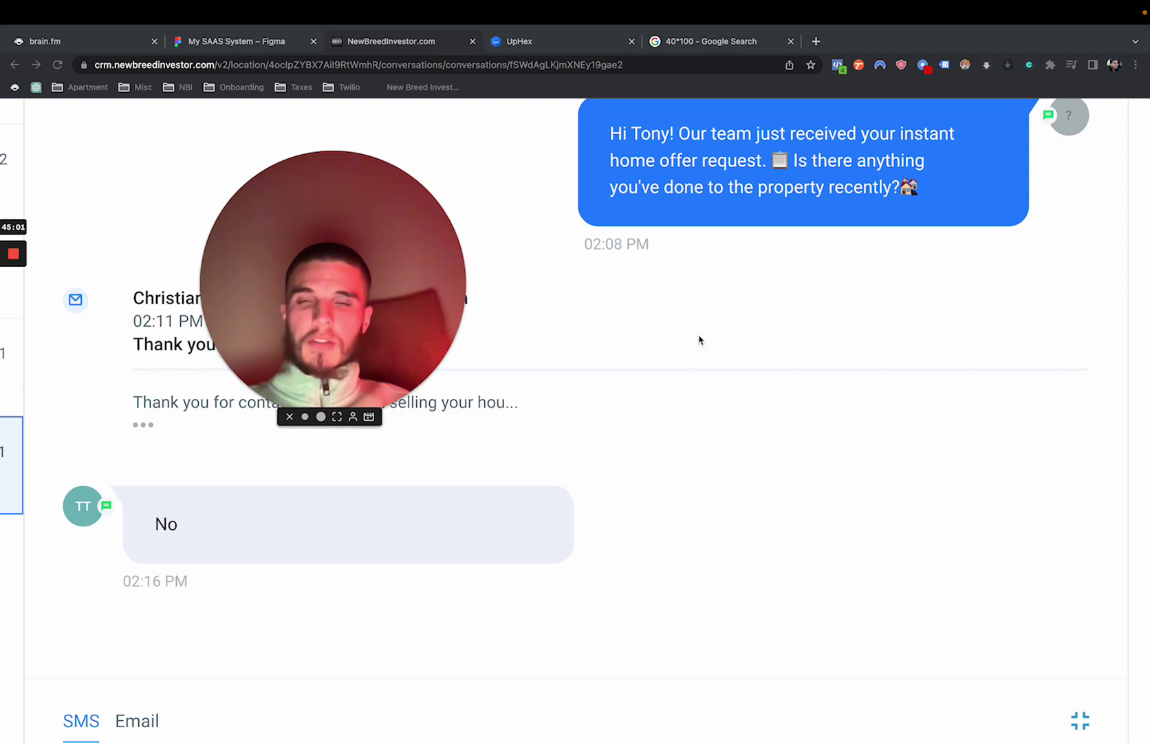
{"action": "left_click", "coordinate": [692, 337]}
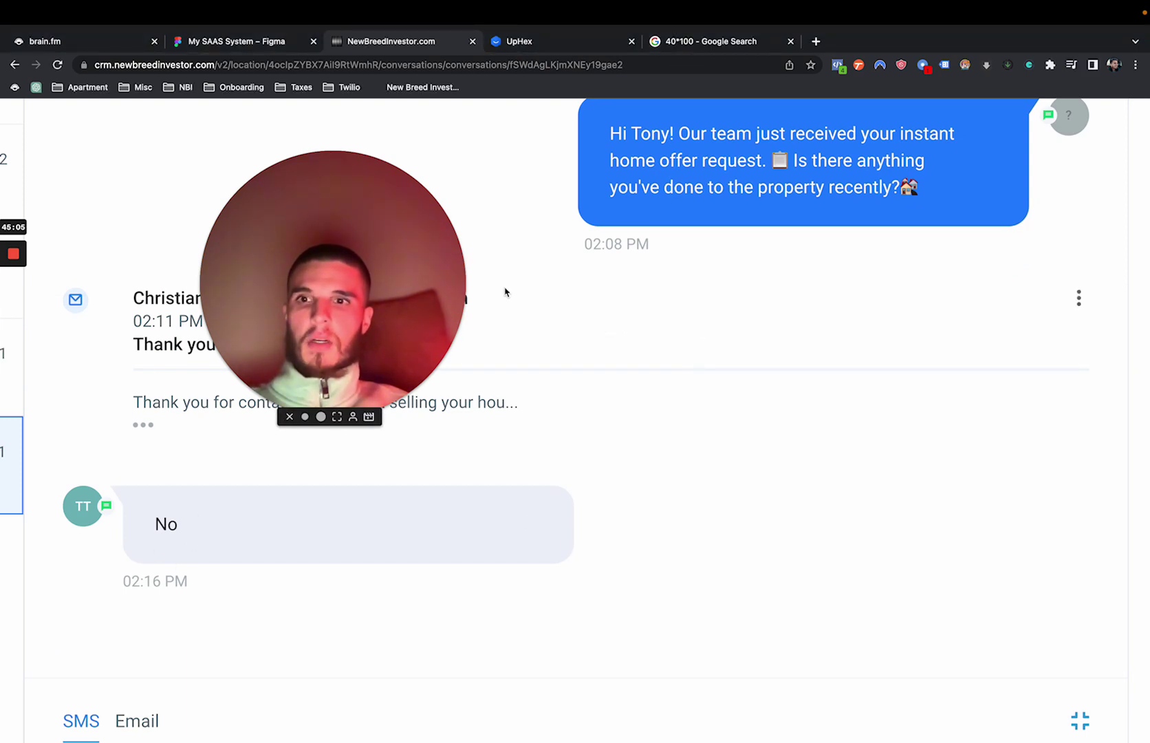
{"action": "left_click", "coordinate": [13, 307]}
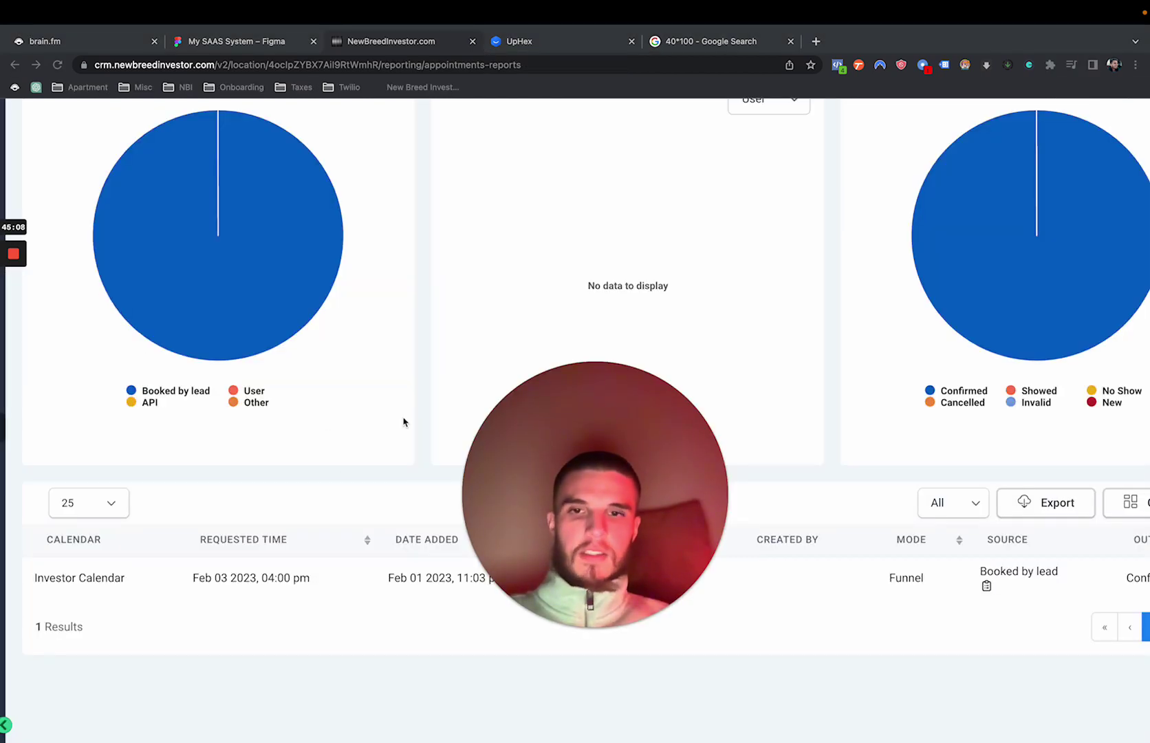
{"action": "left_click", "coordinate": [405, 419]}
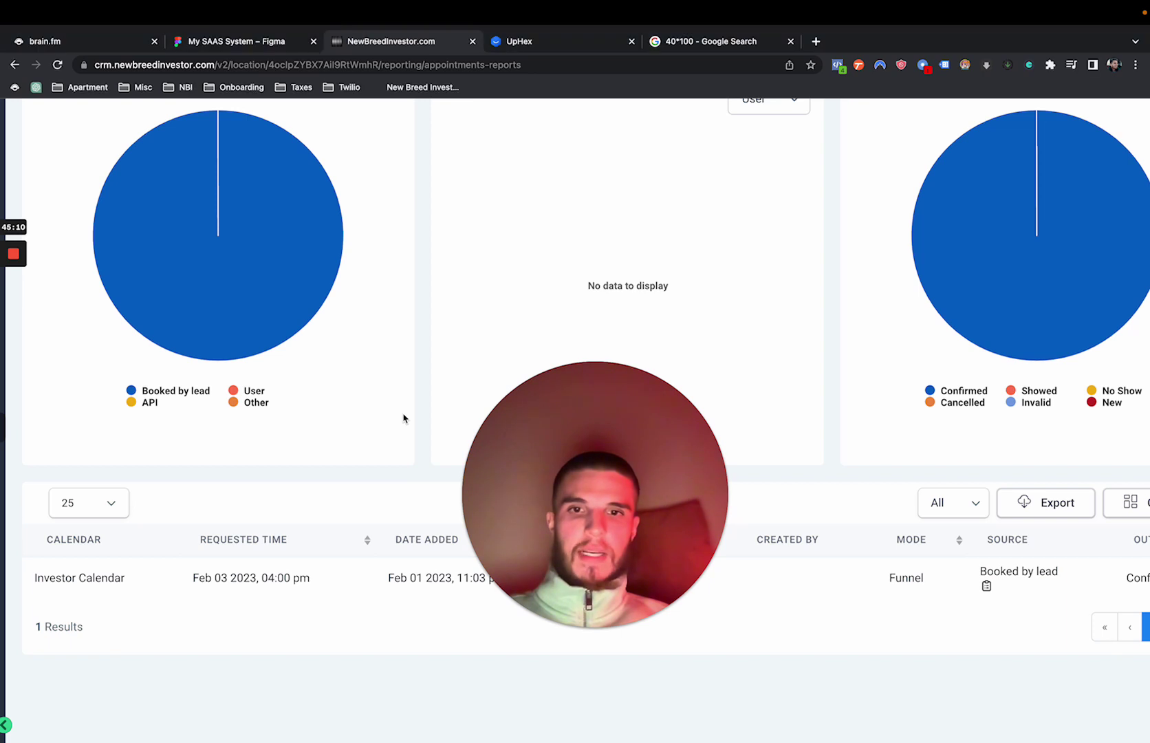
{"action": "mouse_move", "coordinate": [671, 562]}
{"action": "left_mouse_down"}
{"action": "mouse_move", "coordinate": [722, 554]}
{"action": "mouse_move", "coordinate": [680, 573]}
{"action": "left_mouse_up"}
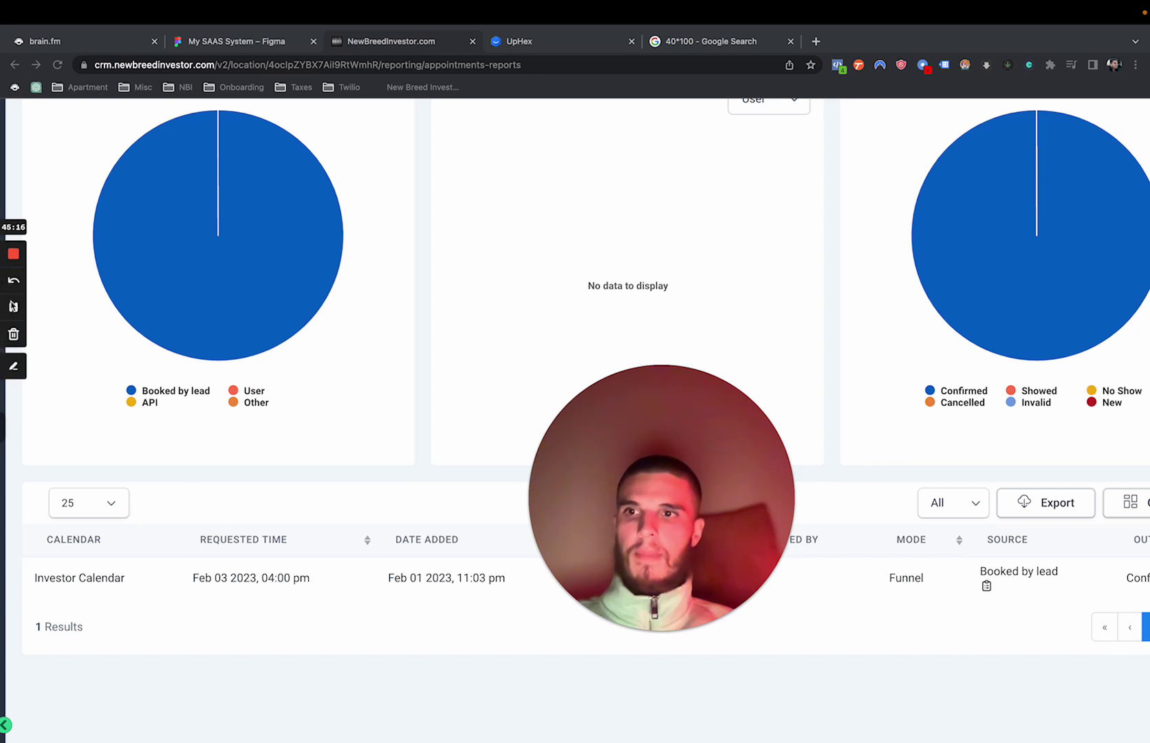
{"action": "left_click", "coordinate": [16, 307]}
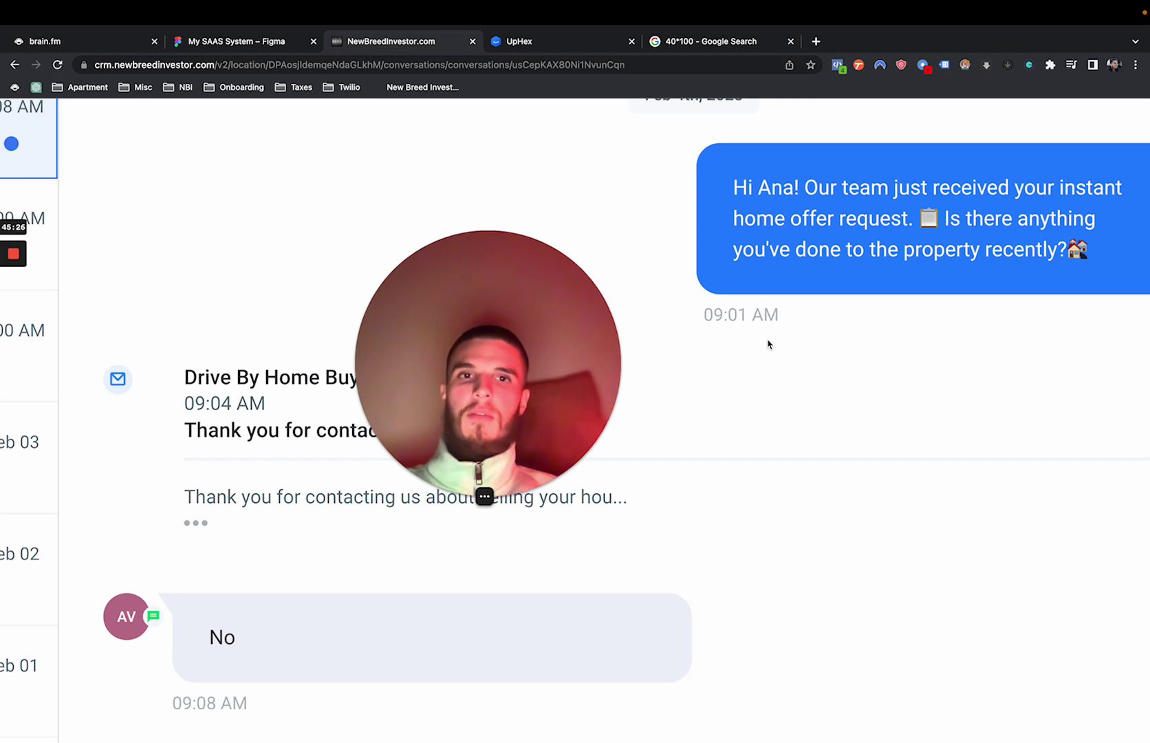
Step: Pan the Figma flowchart to the Phase 1 SMS + Email Automation box, then return to the CRM conversation
{"action": "left_click", "coordinate": [227, 43]}
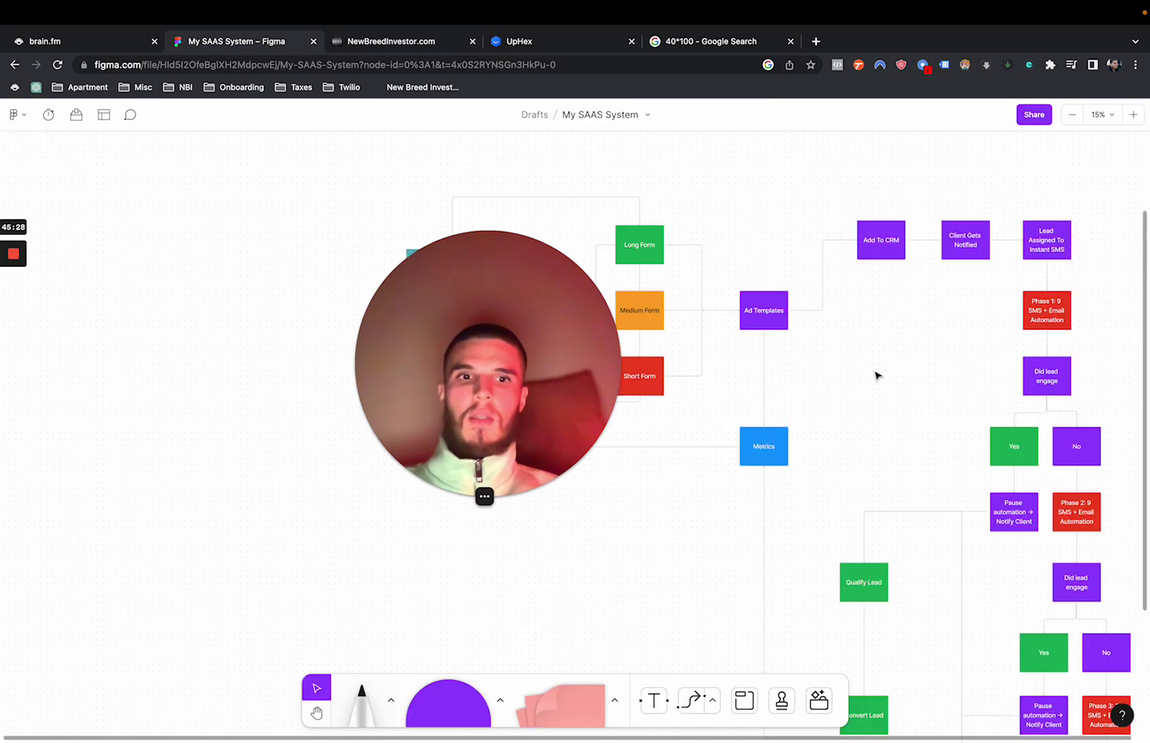
{"action": "scroll", "coordinate": [1037, 321], "scroll_direction": "up", "scroll_amount": 10}
{"action": "scroll", "coordinate": [1039, 320], "scroll_direction": "right", "scroll_amount": 3}
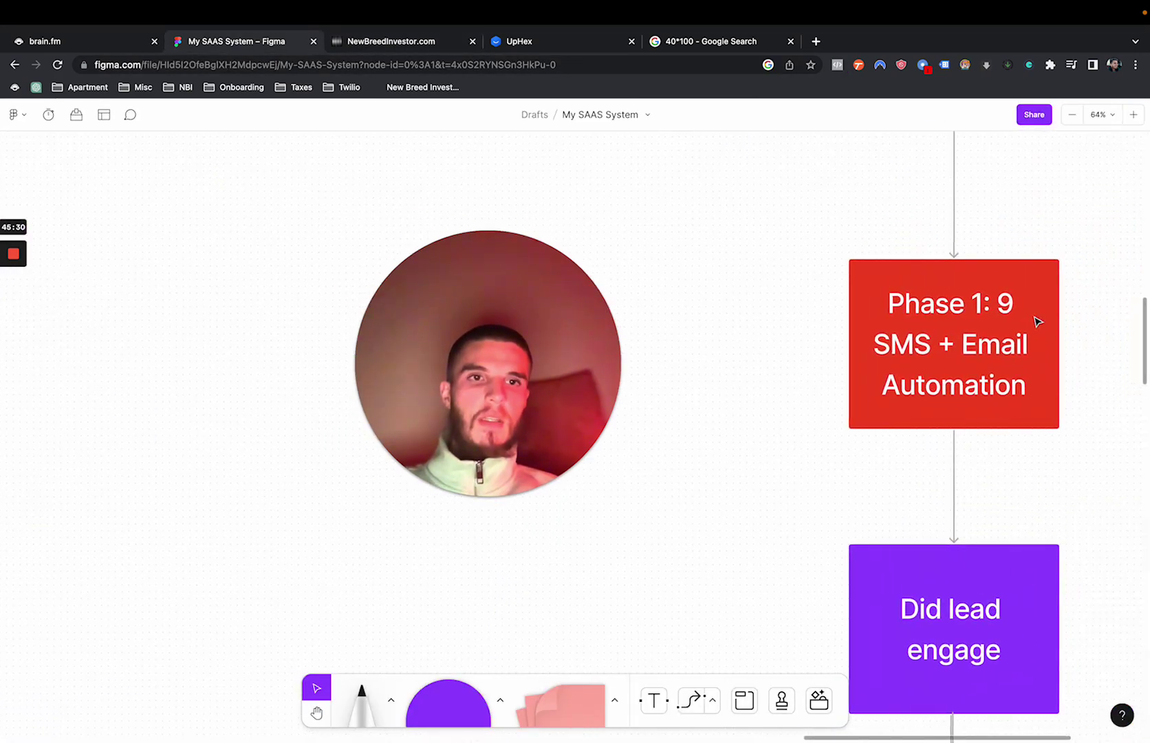
{"action": "scroll", "coordinate": [1037, 321], "scroll_direction": "down", "scroll_amount": 5}
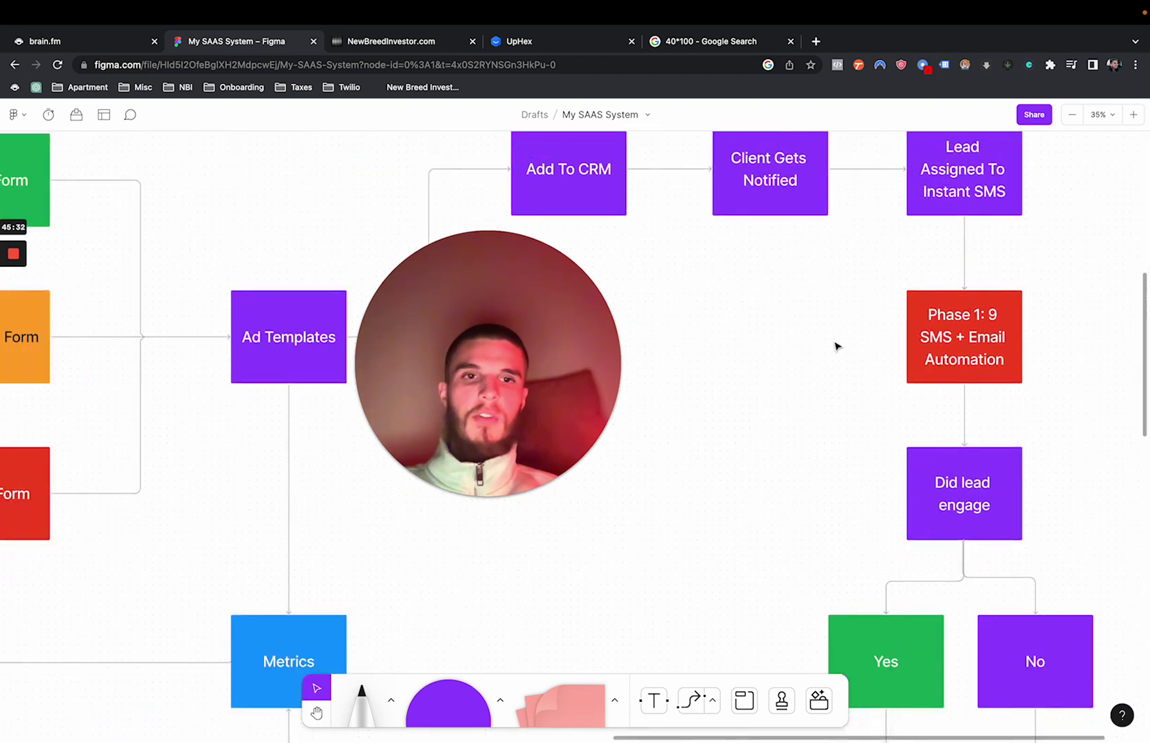
{"action": "left_click_drag", "start_coordinate": [835, 335], "coordinate": [911, 342]}
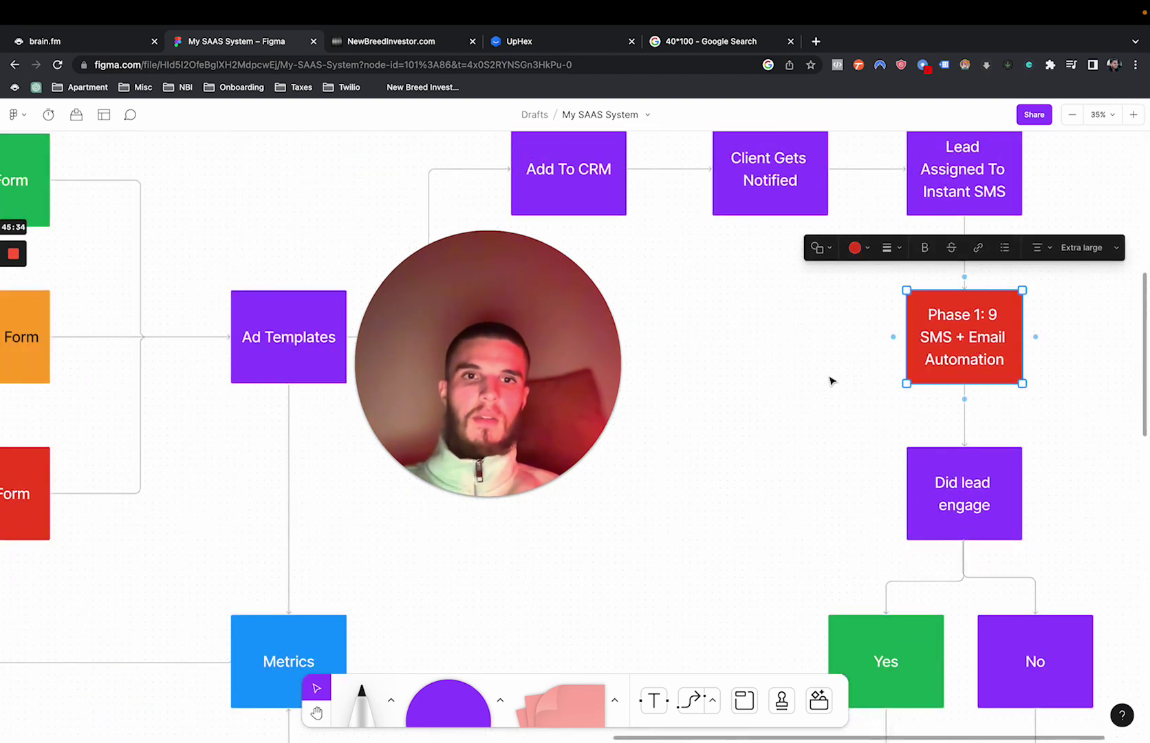
{"action": "scroll", "coordinate": [831, 380], "scroll_direction": "down", "scroll_amount": 1}
{"action": "scroll", "coordinate": [831, 381], "scroll_direction": "down", "scroll_amount": 3}
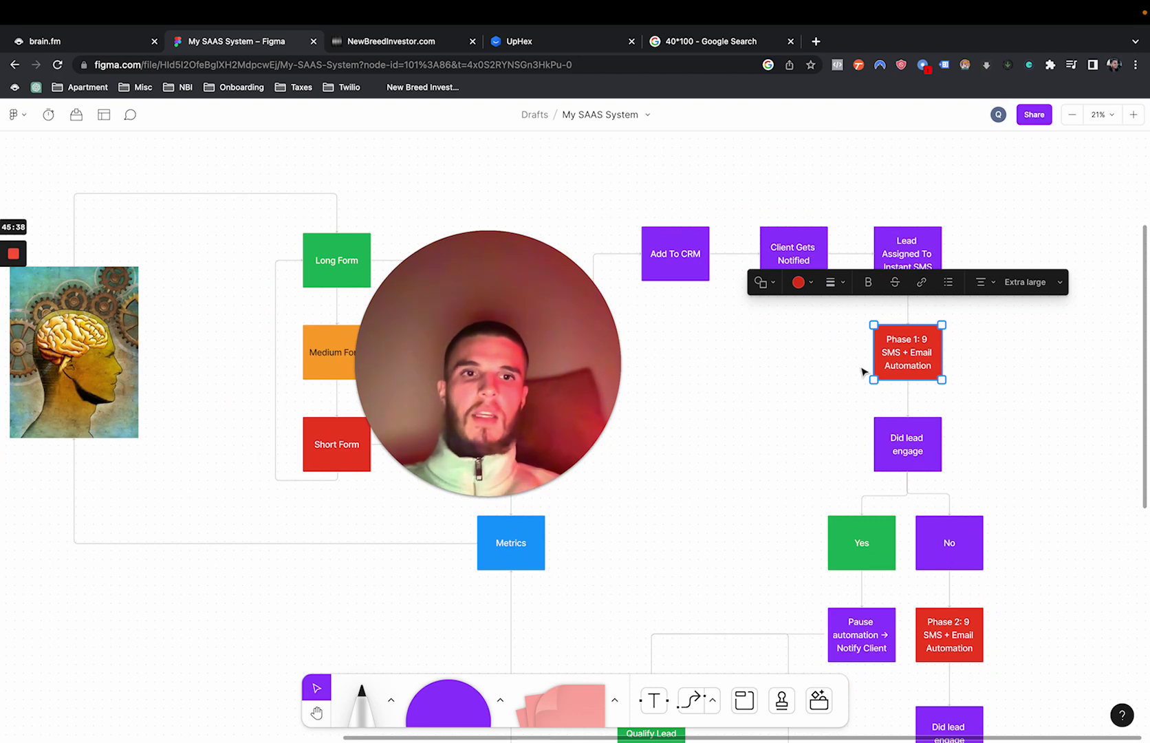
{"action": "scroll", "coordinate": [849, 372], "scroll_direction": "up", "scroll_amount": 4}
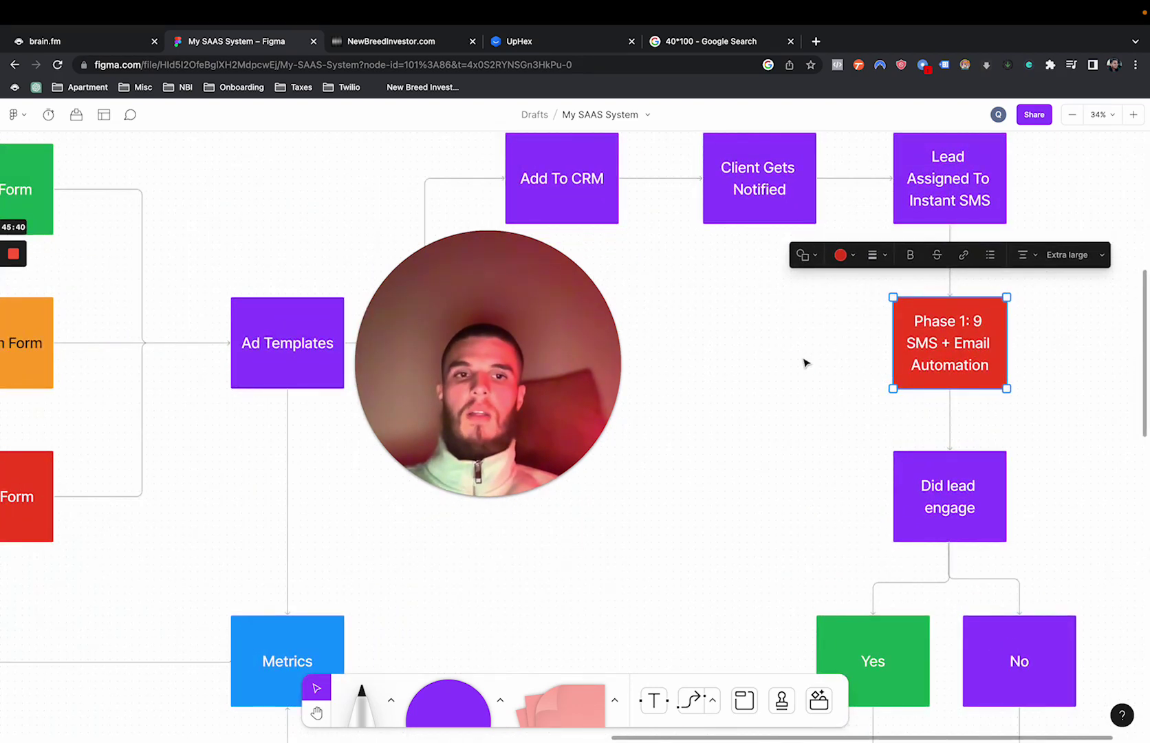
{"action": "scroll", "coordinate": [804, 362], "scroll_direction": "up", "scroll_amount": 4}
{"action": "scroll", "coordinate": [805, 363], "scroll_direction": "right", "scroll_amount": 3}
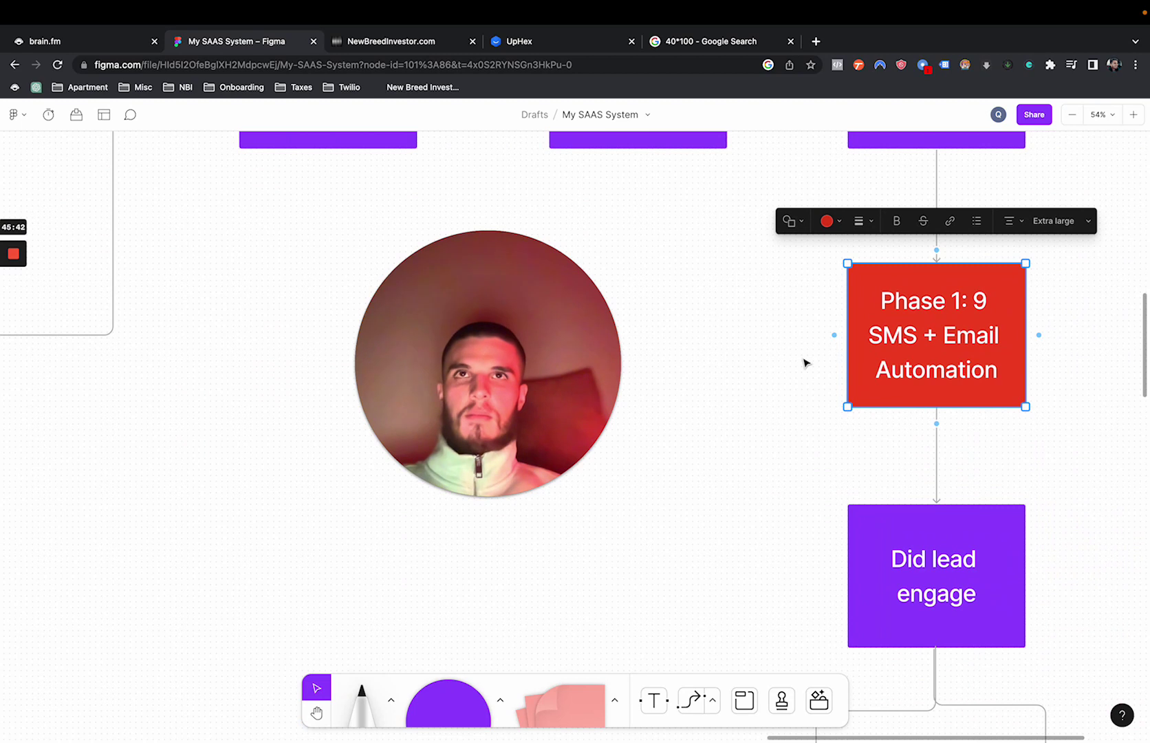
{"action": "mouse_move", "coordinate": [538, 354]}
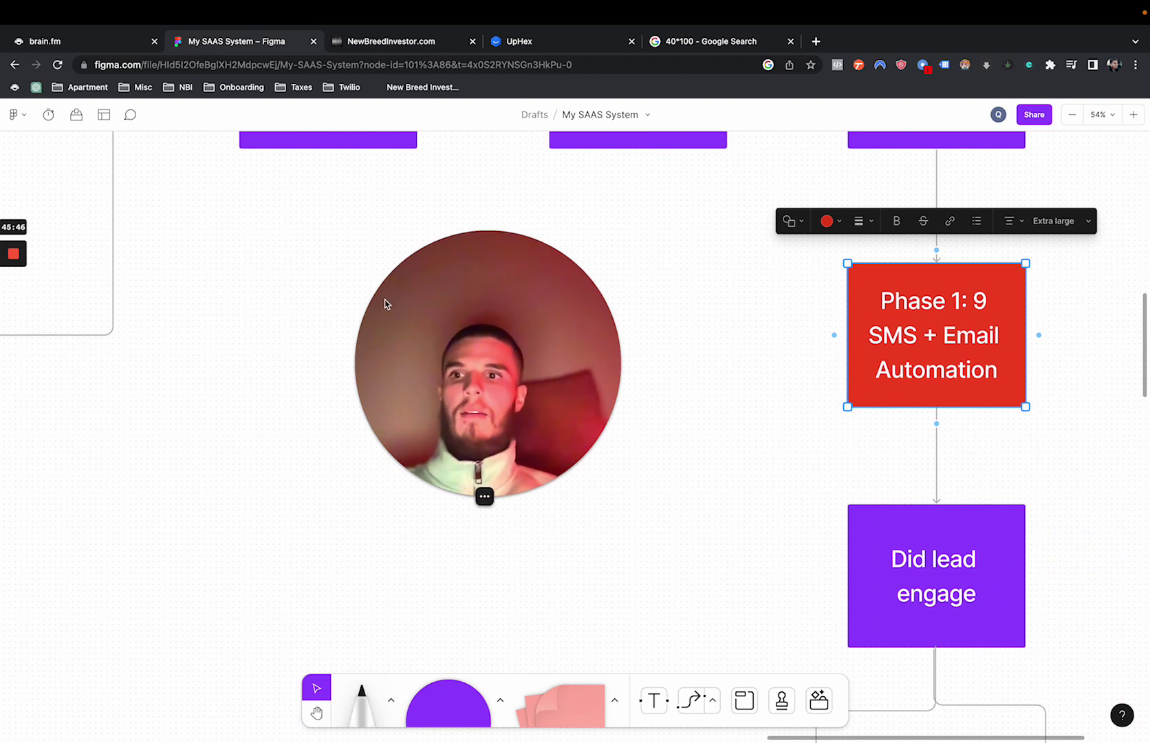
{"action": "key", "text": "ctrl+Tab"}
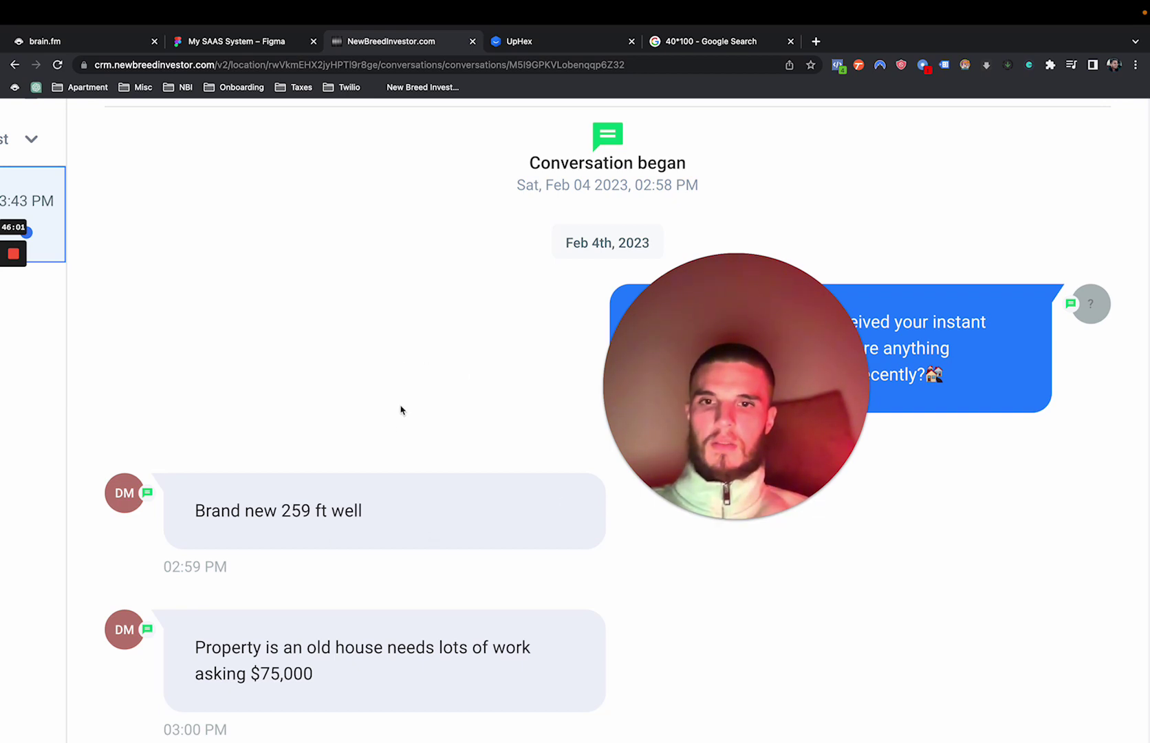
Step: Open other leads' threads until one shows a Feb 2nd, 2023 inbound call and callback requests
{"action": "mouse_move", "coordinate": [10, 275]}
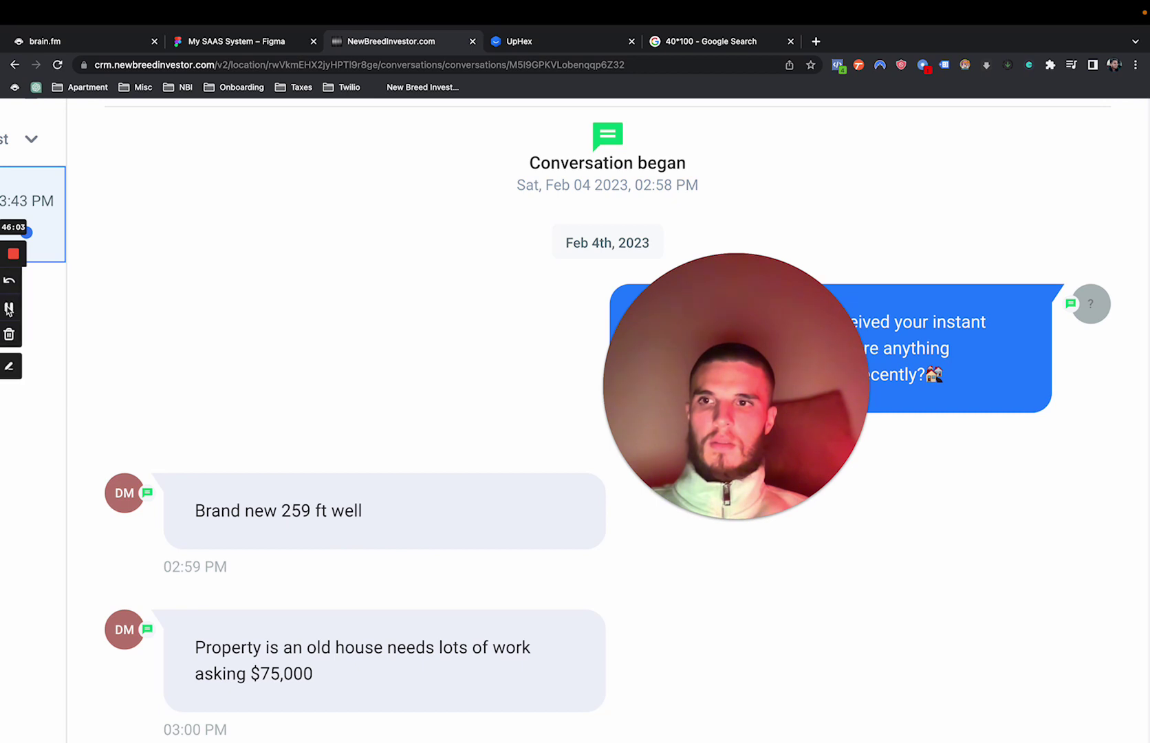
{"action": "left_click", "coordinate": [12, 309]}
{"action": "left_click", "coordinate": [11, 309]}
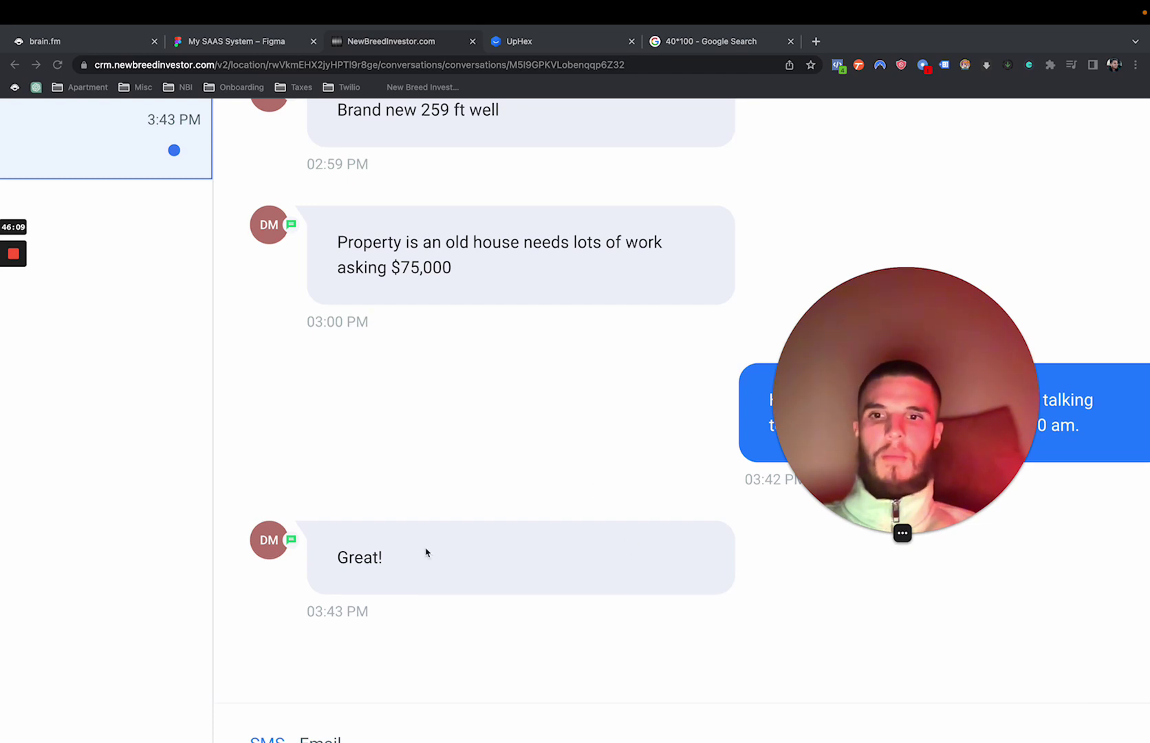
{"action": "left_click", "coordinate": [351, 559]}
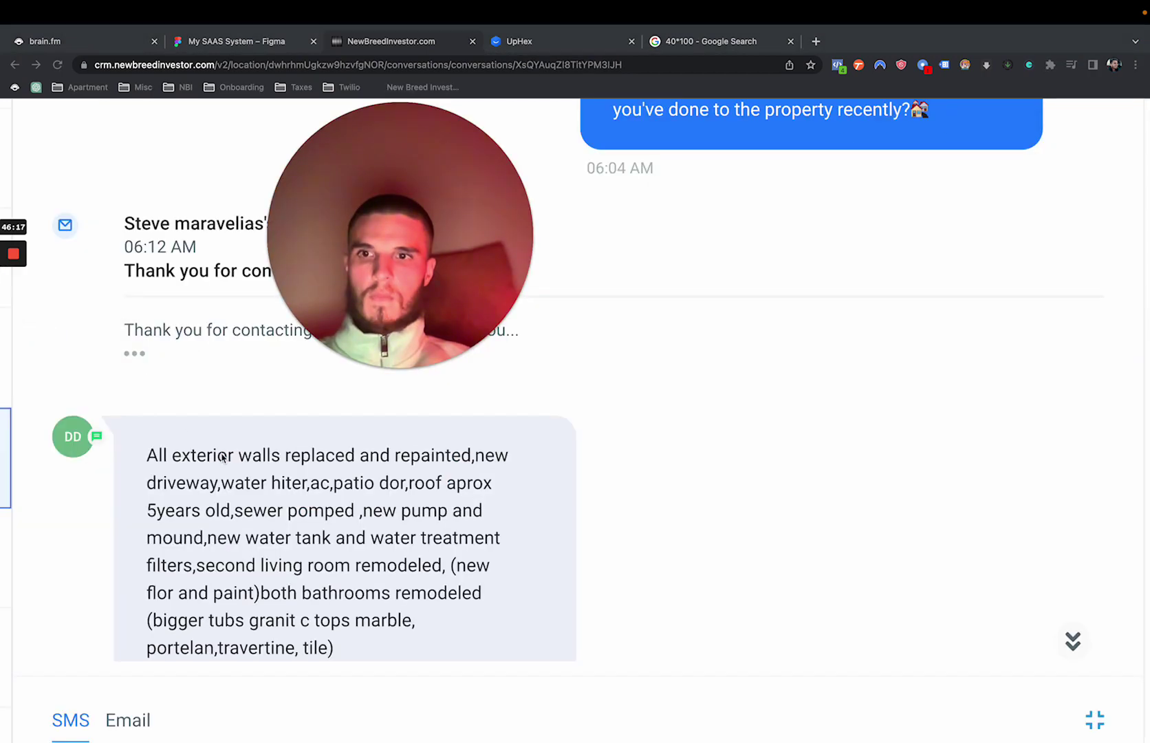
{"action": "left_click", "coordinate": [224, 458]}
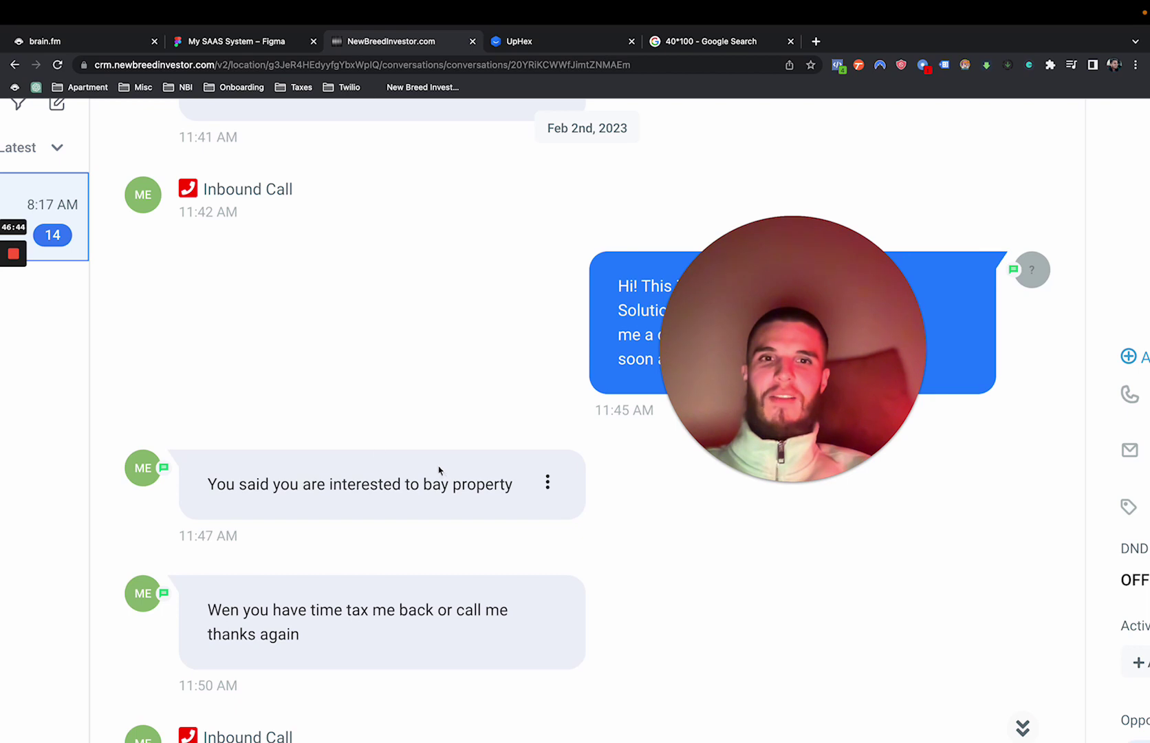
Step: Scroll through the next lead's messages and call recordings, then open the thread citing a 325000.00 offer
{"action": "left_click", "coordinate": [15, 307]}
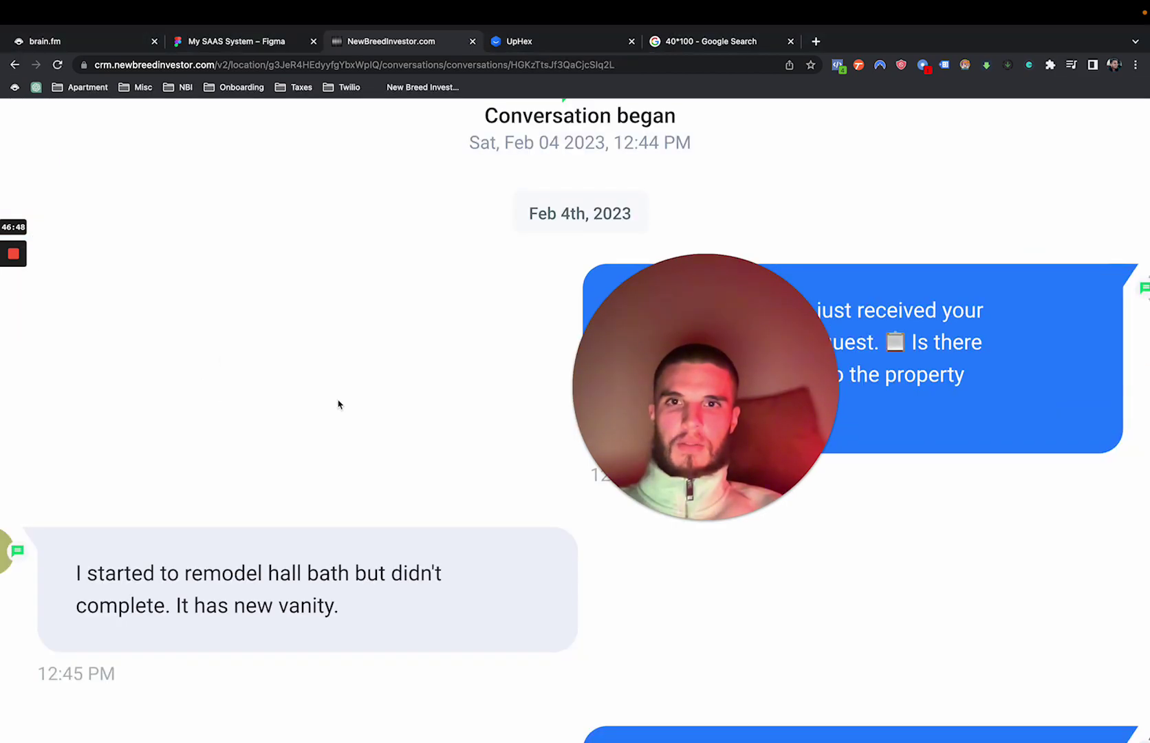
{"action": "scroll", "coordinate": [338, 404], "scroll_direction": "down", "scroll_amount": 1}
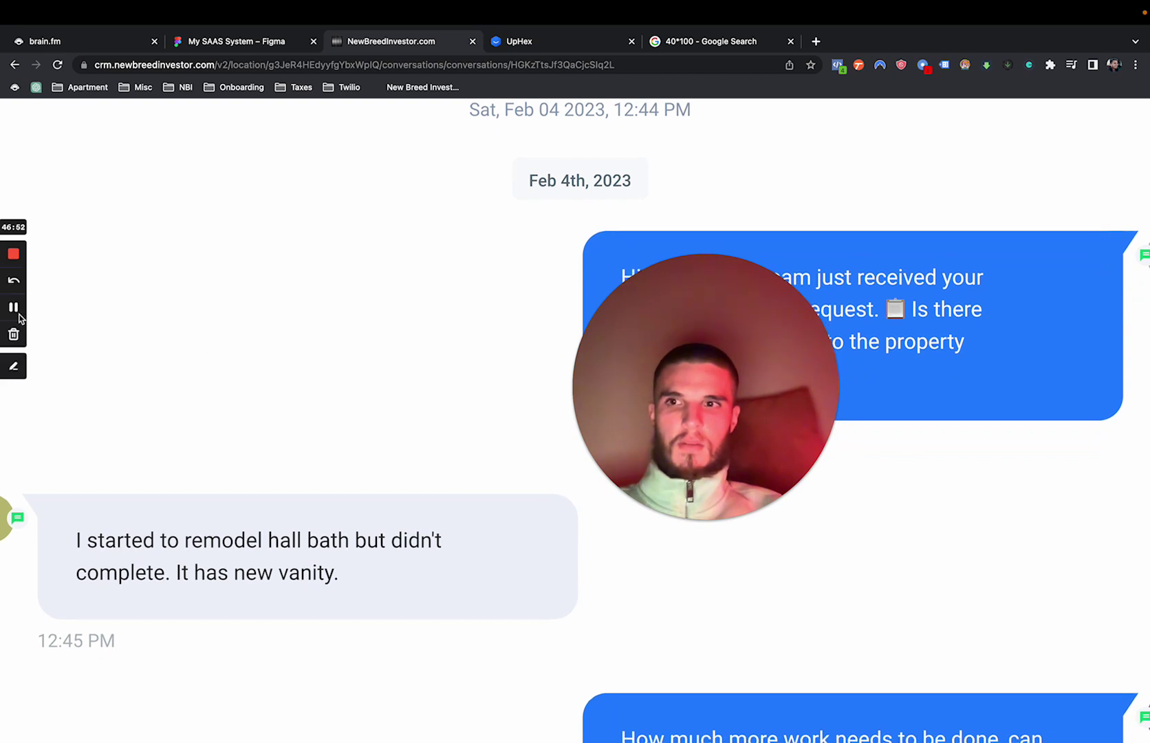
{"action": "scroll", "coordinate": [28, 323], "scroll_direction": "down", "scroll_amount": 4}
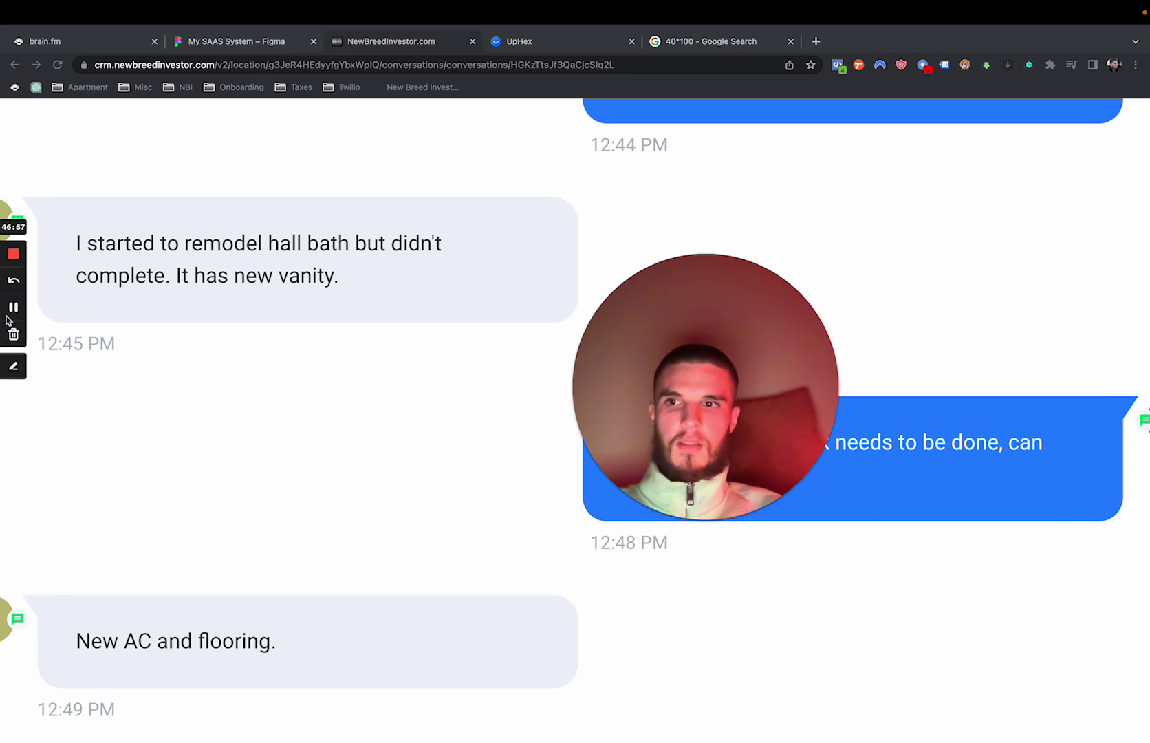
{"action": "scroll", "coordinate": [336, 511], "scroll_direction": "down", "scroll_amount": 1}
{"action": "scroll", "coordinate": [336, 512], "scroll_direction": "down", "scroll_amount": 6}
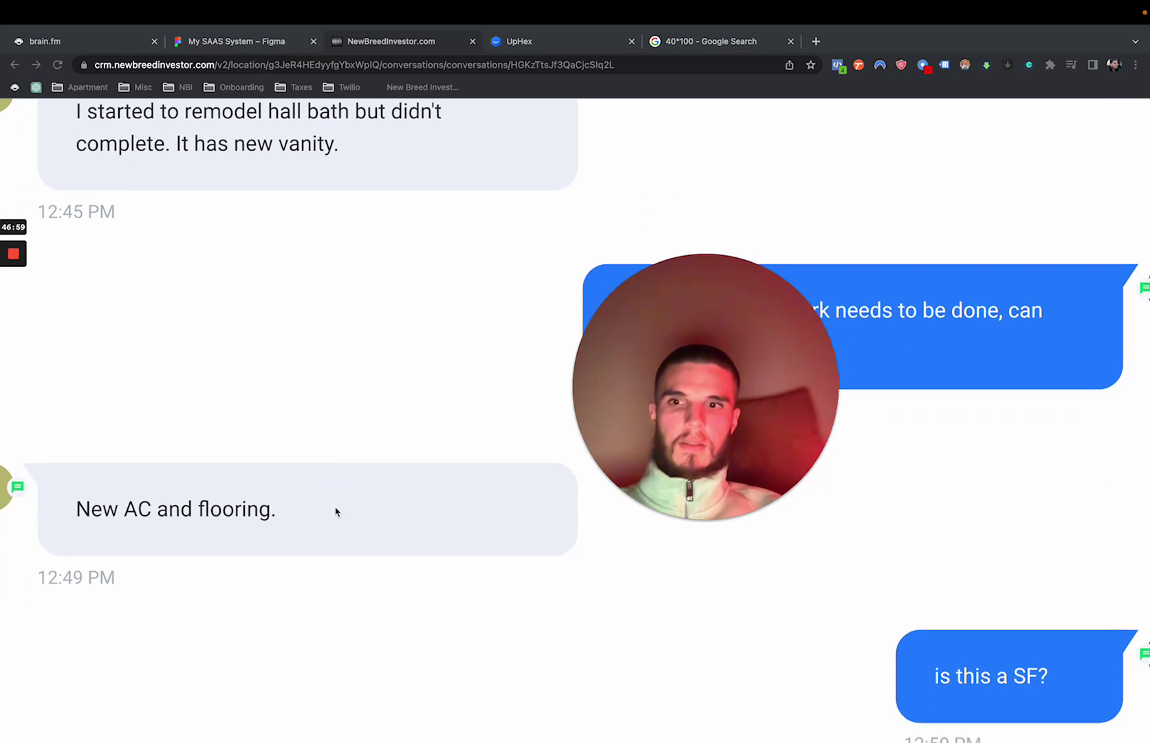
{"action": "scroll", "coordinate": [336, 512], "scroll_direction": "down", "scroll_amount": 9}
{"action": "scroll", "coordinate": [336, 512], "scroll_direction": "down", "scroll_amount": 3}
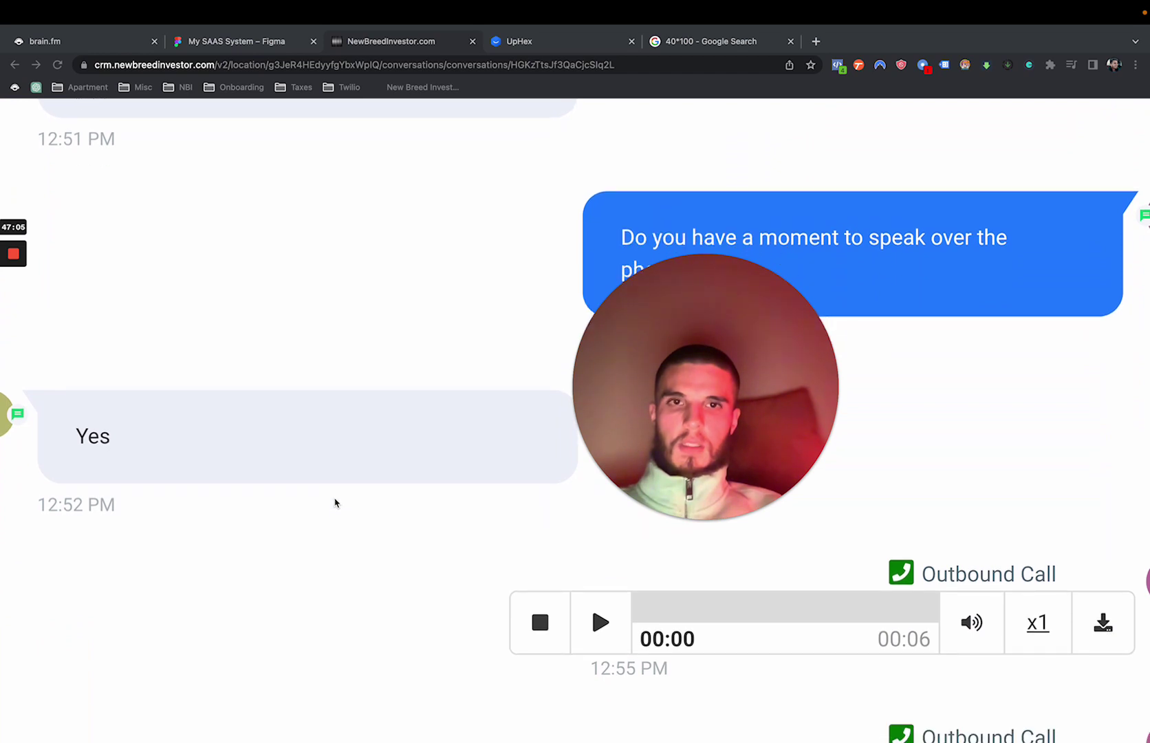
{"action": "scroll", "coordinate": [336, 503], "scroll_direction": "down", "scroll_amount": 1}
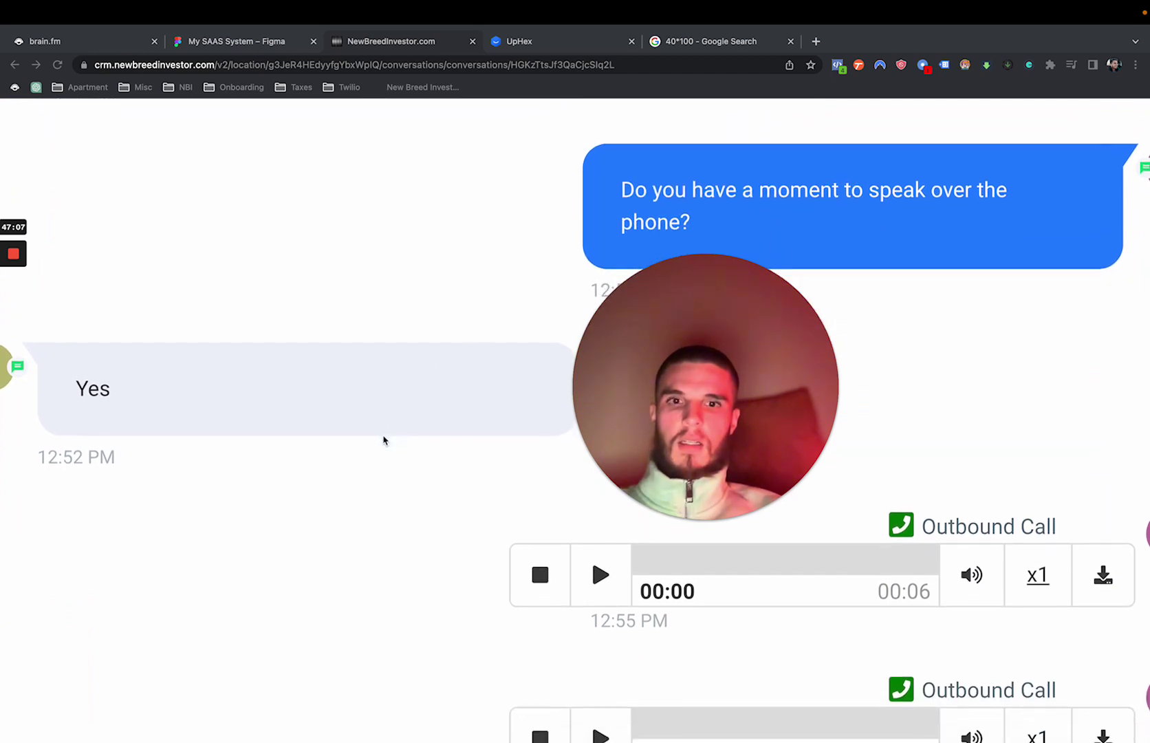
{"action": "scroll", "coordinate": [384, 440], "scroll_direction": "down", "scroll_amount": 3}
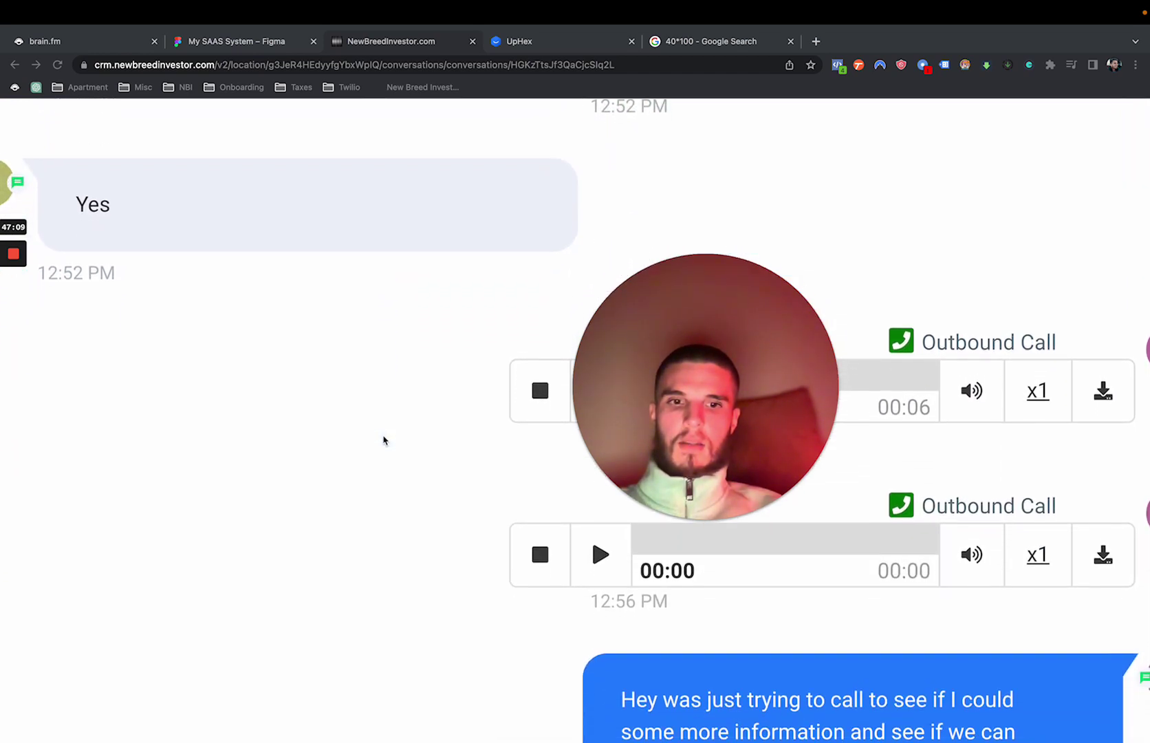
{"action": "scroll", "coordinate": [384, 441], "scroll_direction": "down", "scroll_amount": 3}
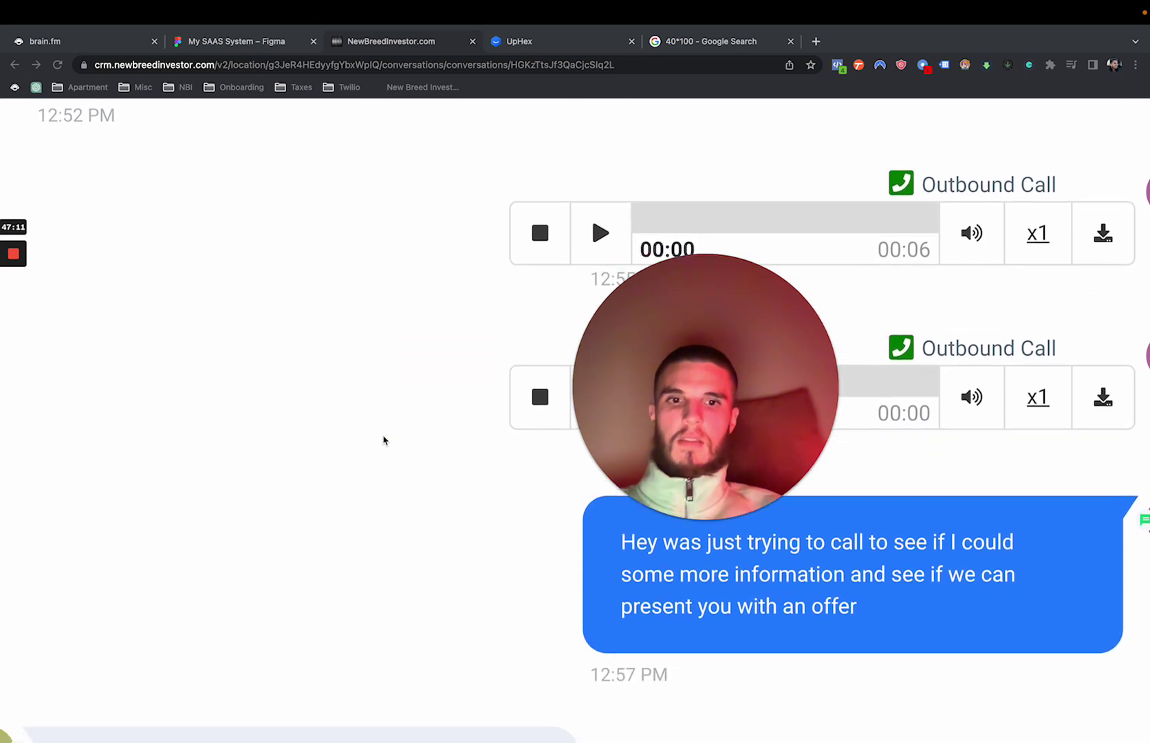
{"action": "scroll", "coordinate": [384, 440], "scroll_direction": "down", "scroll_amount": 2}
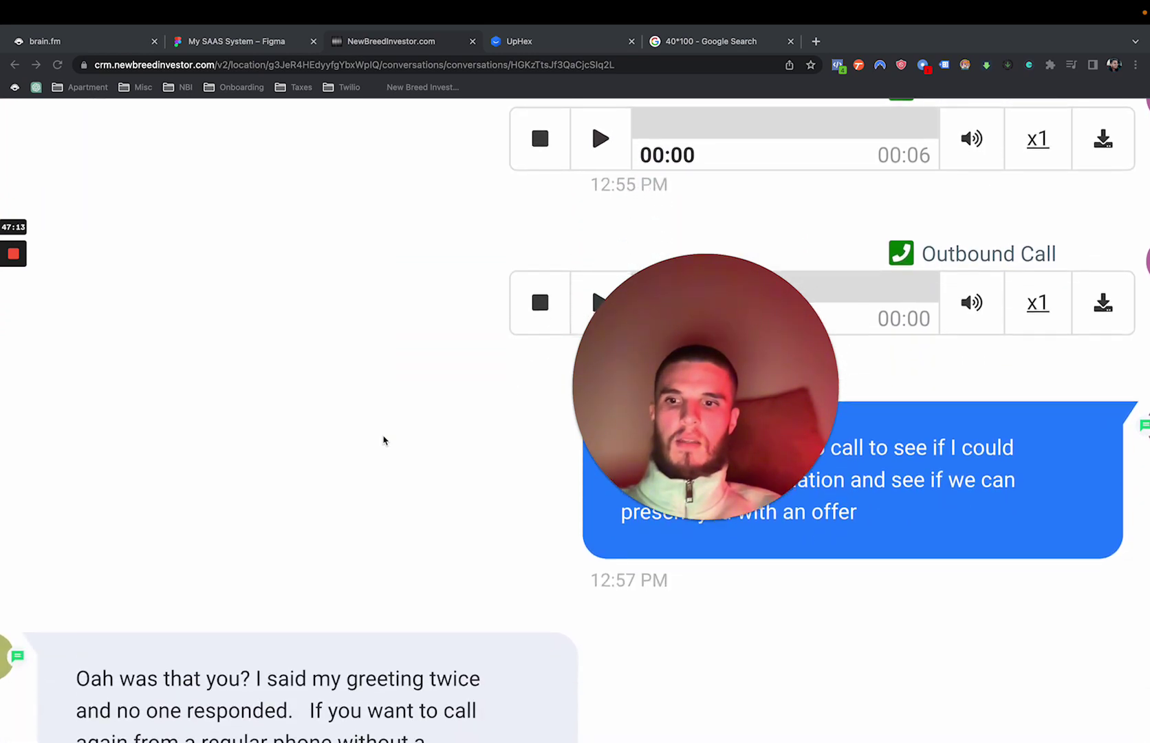
{"action": "scroll", "coordinate": [384, 440], "scroll_direction": "down", "scroll_amount": 1}
{"action": "scroll", "coordinate": [384, 440], "scroll_direction": "down", "scroll_amount": 1}
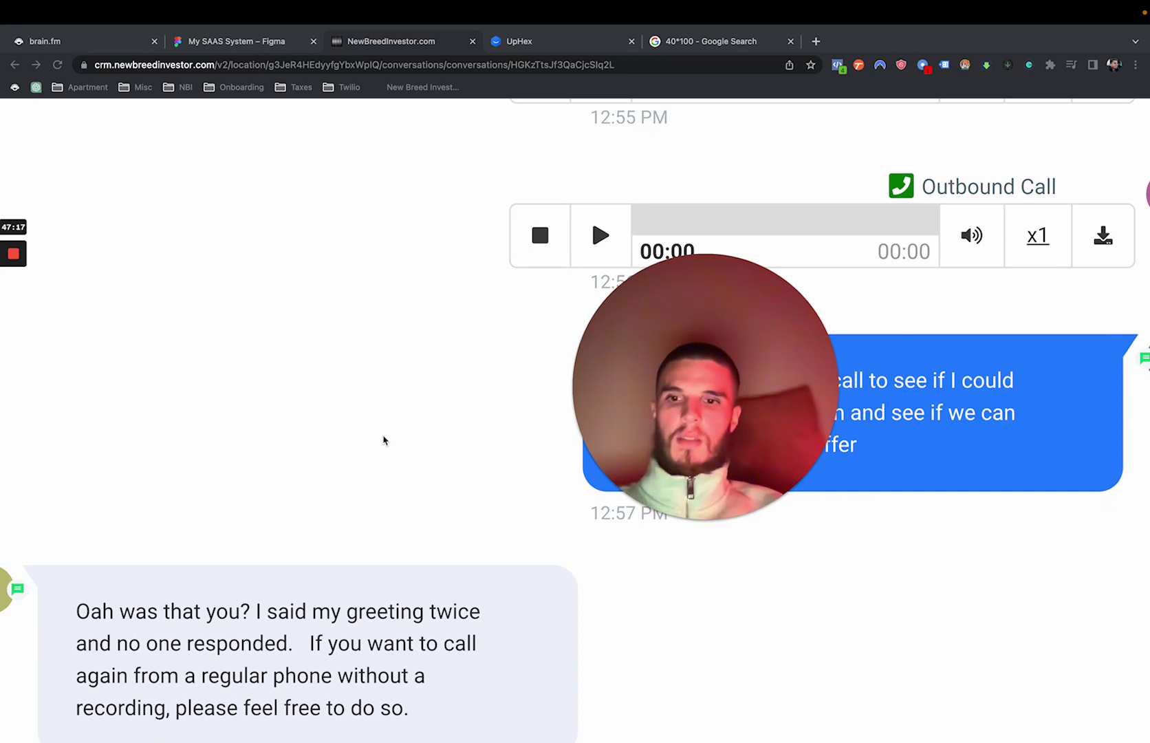
{"action": "scroll", "coordinate": [383, 440], "scroll_direction": "down", "scroll_amount": 3}
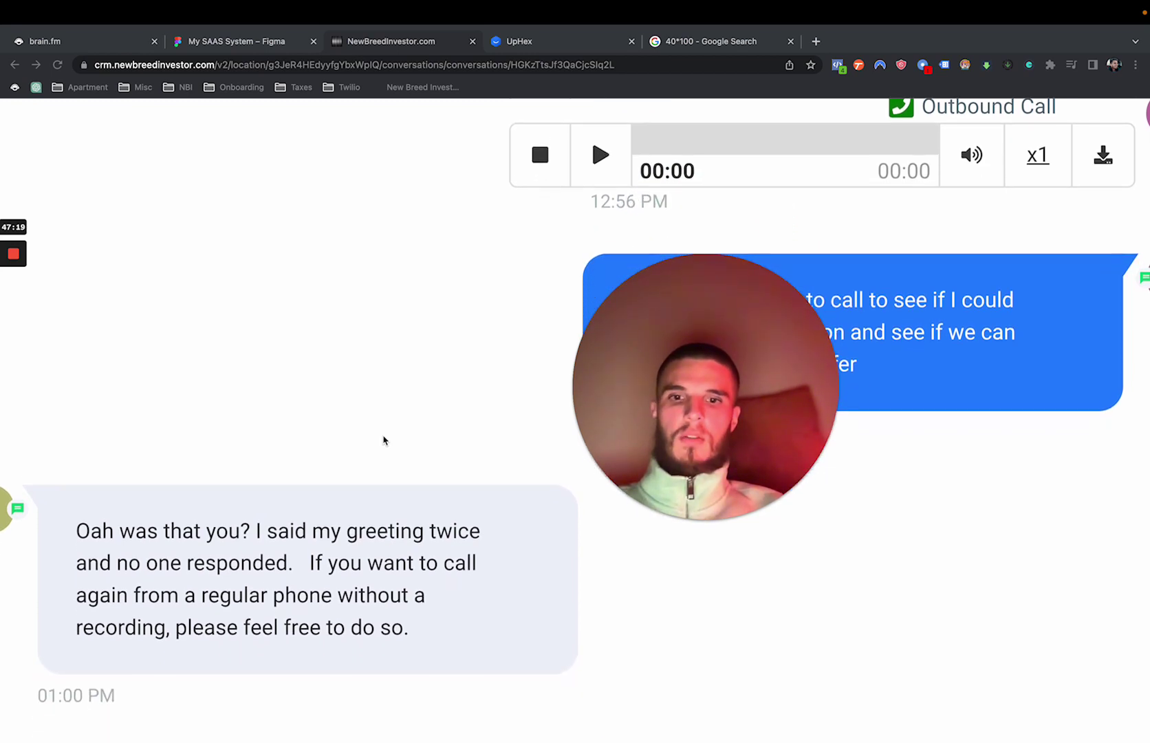
{"action": "scroll", "coordinate": [384, 441], "scroll_direction": "down", "scroll_amount": 1}
{"action": "left_click_drag", "start_coordinate": [727, 460], "coordinate": [888, 570]}
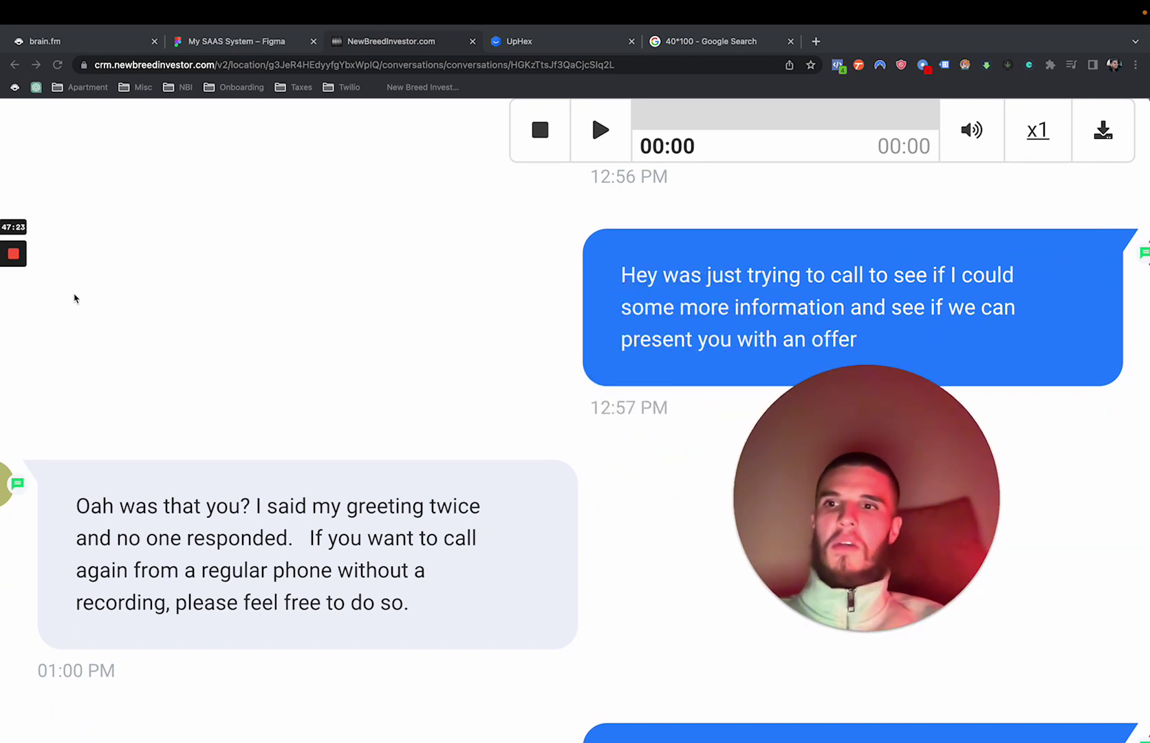
{"action": "scroll", "coordinate": [377, 497], "scroll_direction": "down", "scroll_amount": 5}
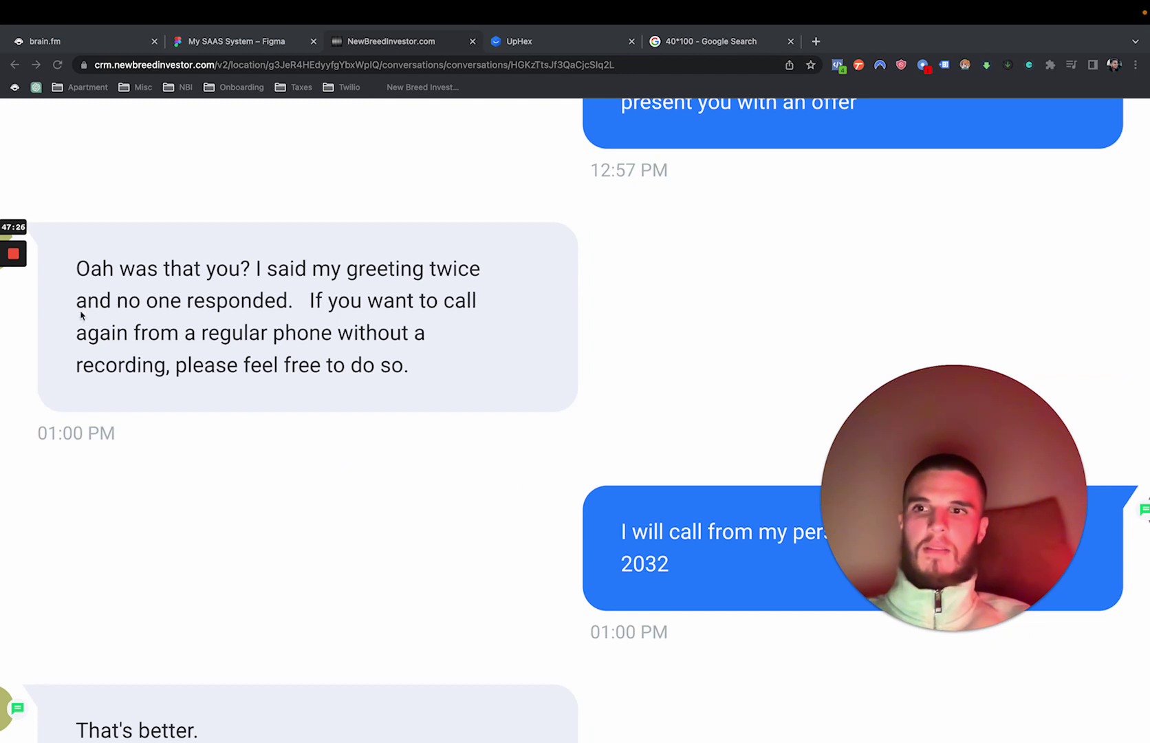
{"action": "left_click", "coordinate": [15, 308]}
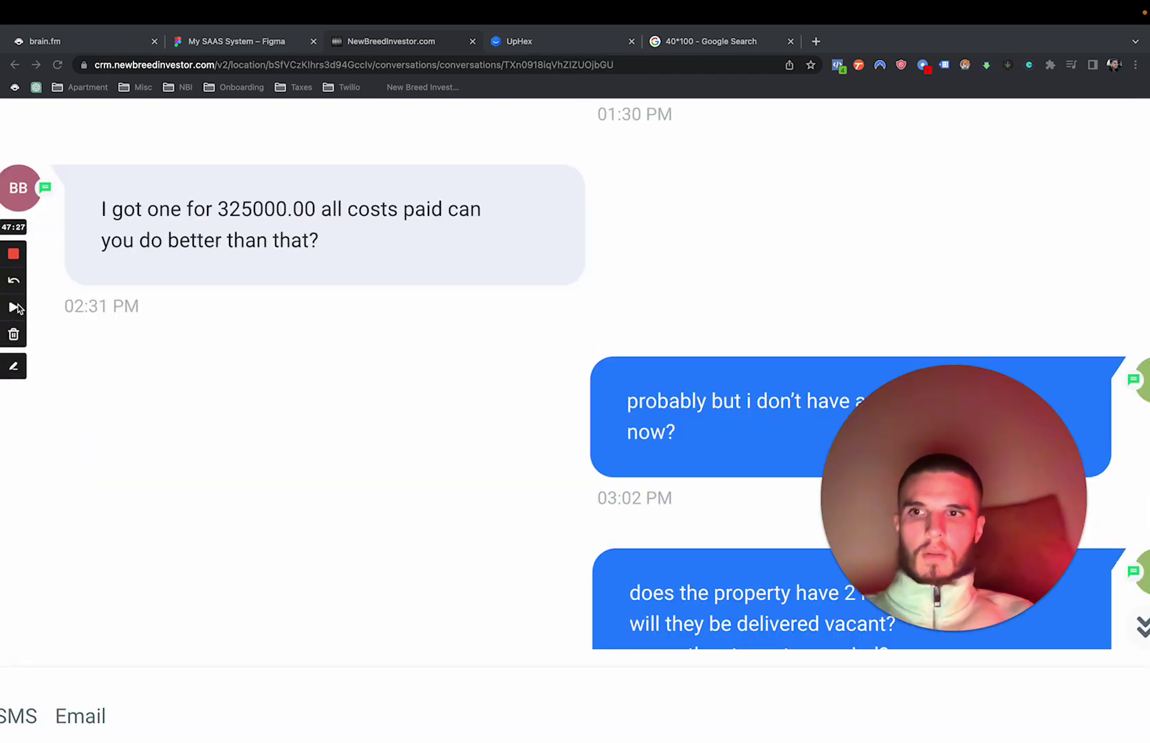
Step: Scroll down through the current lead's conversation thread
{"action": "left_click", "coordinate": [318, 479]}
{"action": "scroll", "coordinate": [318, 480], "scroll_direction": "down", "scroll_amount": 5}
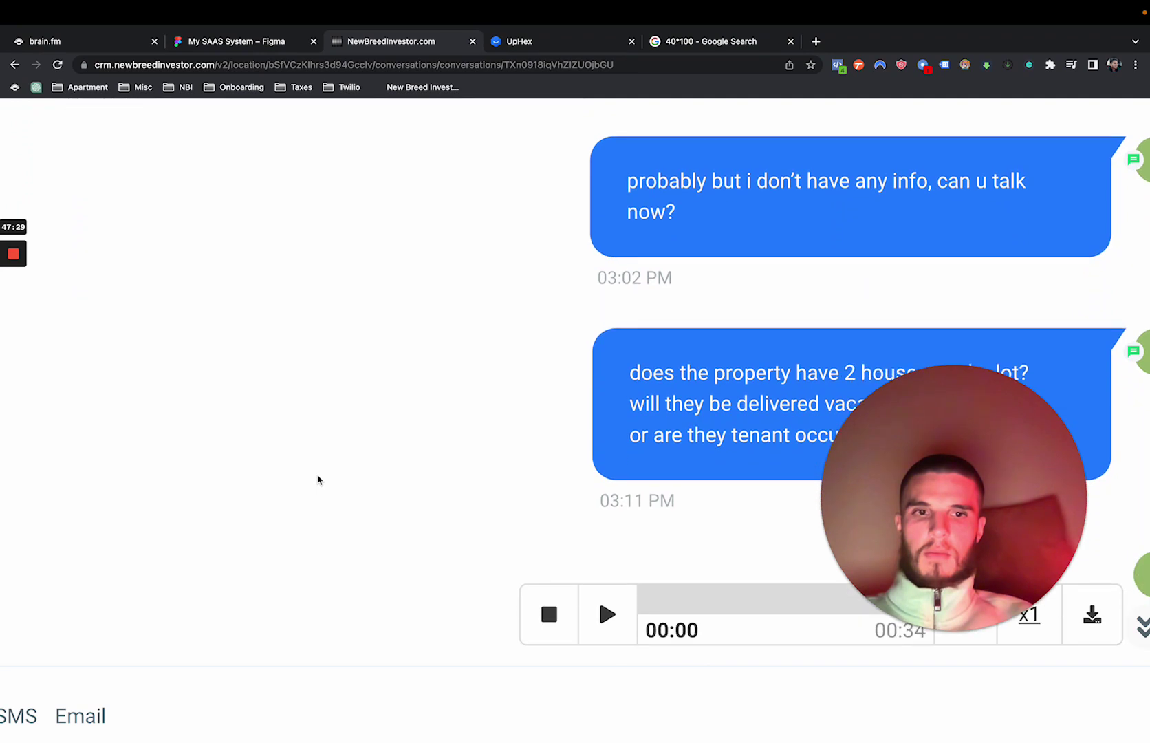
{"action": "scroll", "coordinate": [318, 479], "scroll_direction": "down", "scroll_amount": 3}
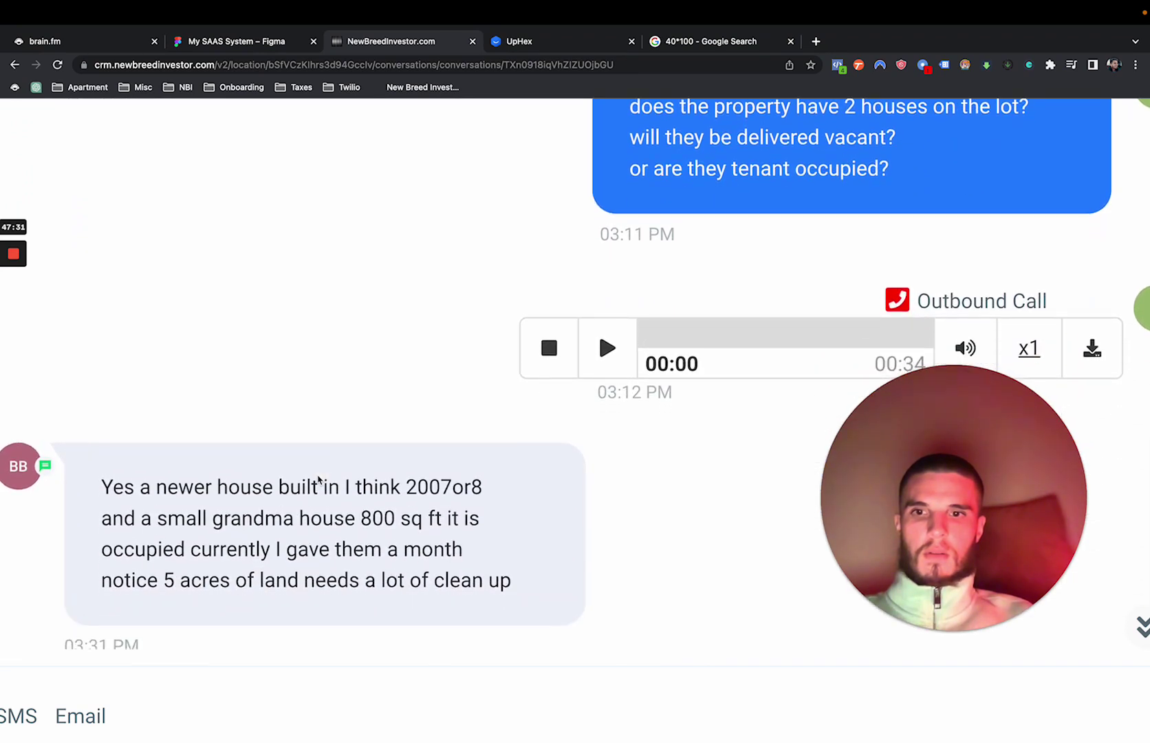
Step: Open the next lead conversations until one shows property photos and 'Worth 250k + ill sell 175k cash'
{"action": "left_click", "coordinate": [9, 306]}
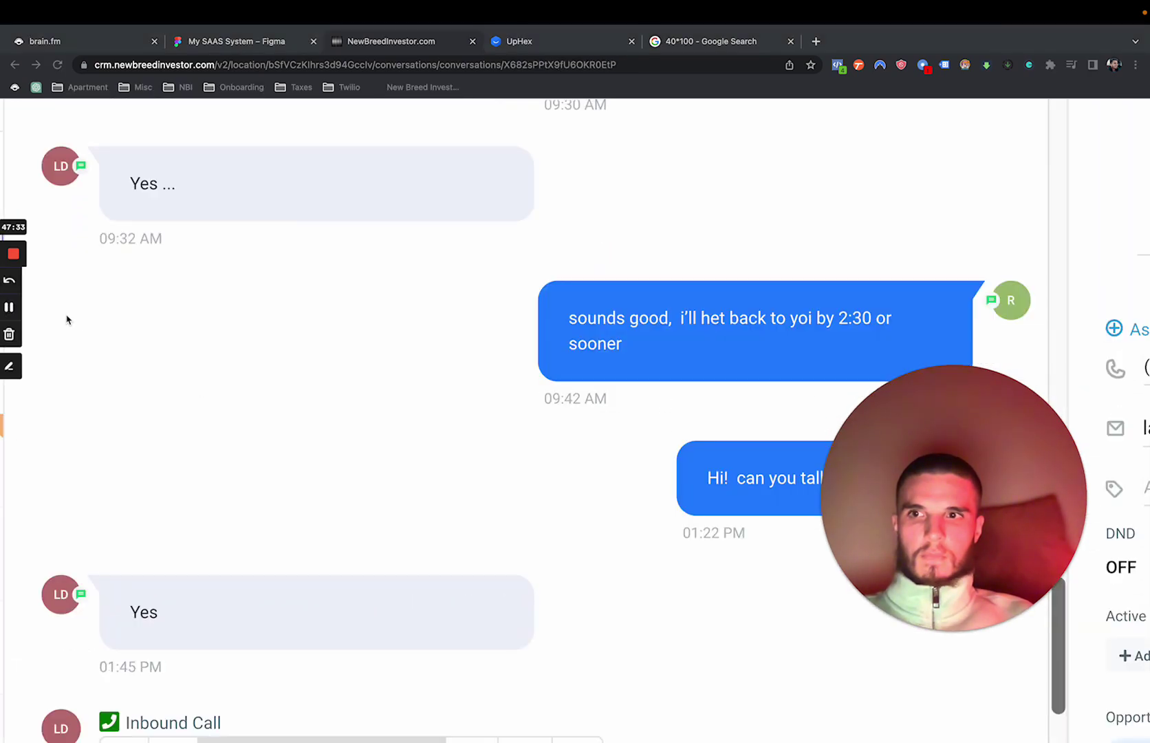
{"action": "left_click", "coordinate": [173, 347]}
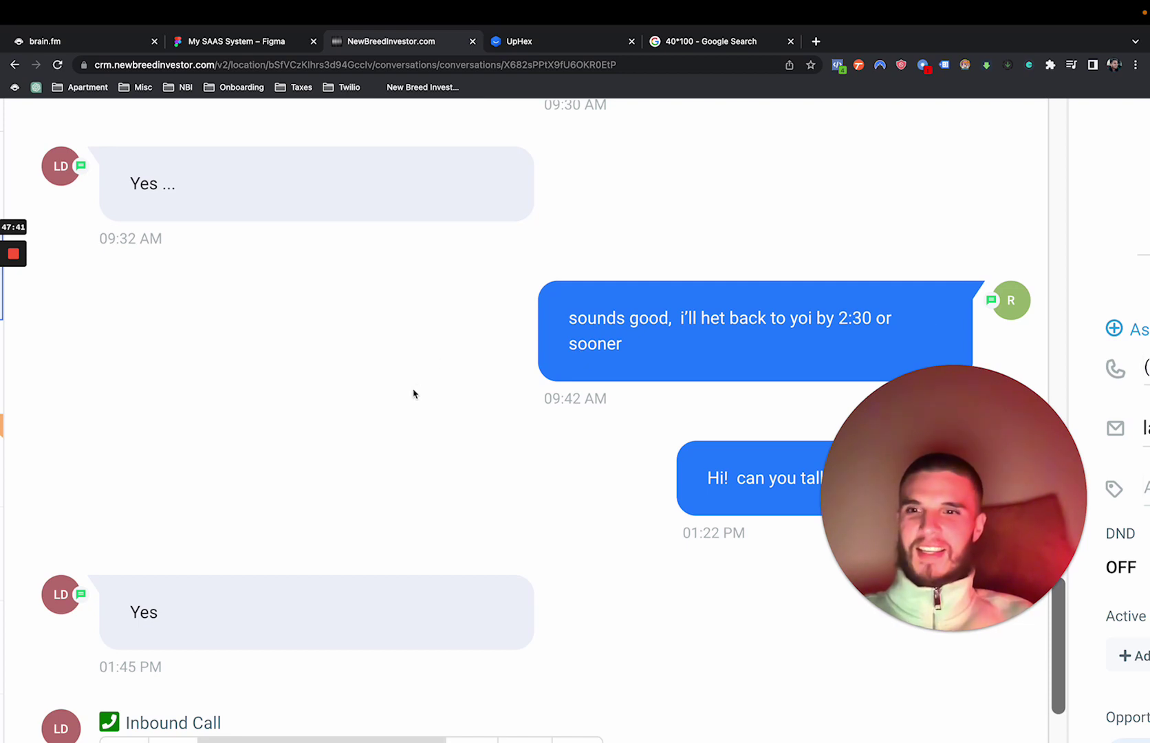
{"action": "scroll", "coordinate": [413, 393], "scroll_direction": "down", "scroll_amount": 2}
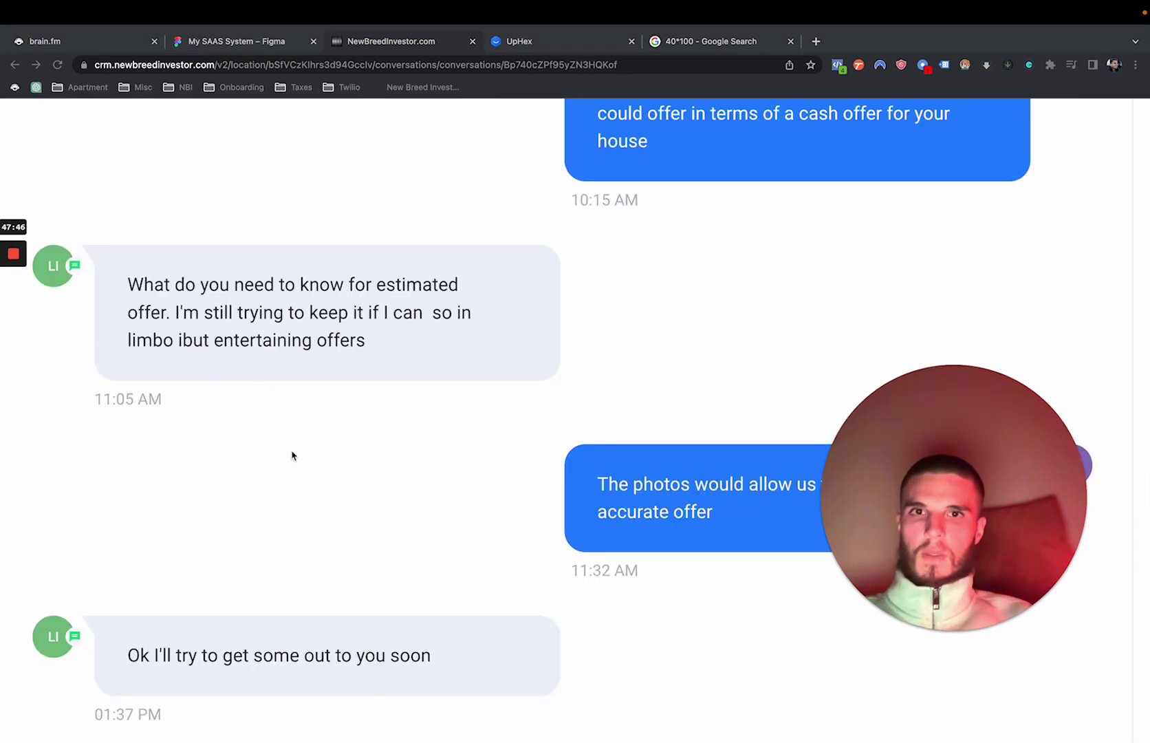
{"action": "left_click", "coordinate": [292, 462]}
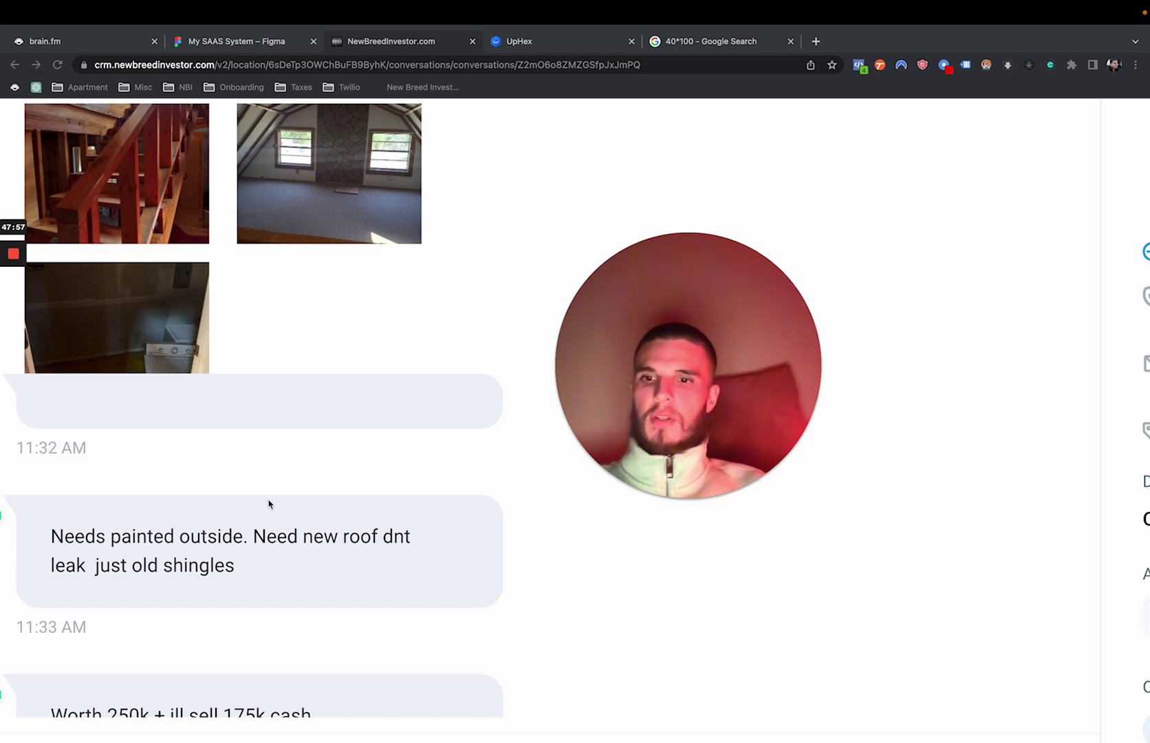
Step: Review the lead's property photos, then switch to the grow.newbreedinvestor.com sales page
{"action": "scroll", "coordinate": [269, 505], "scroll_direction": "down", "scroll_amount": 1}
{"action": "scroll", "coordinate": [268, 504], "scroll_direction": "up", "scroll_amount": 5}
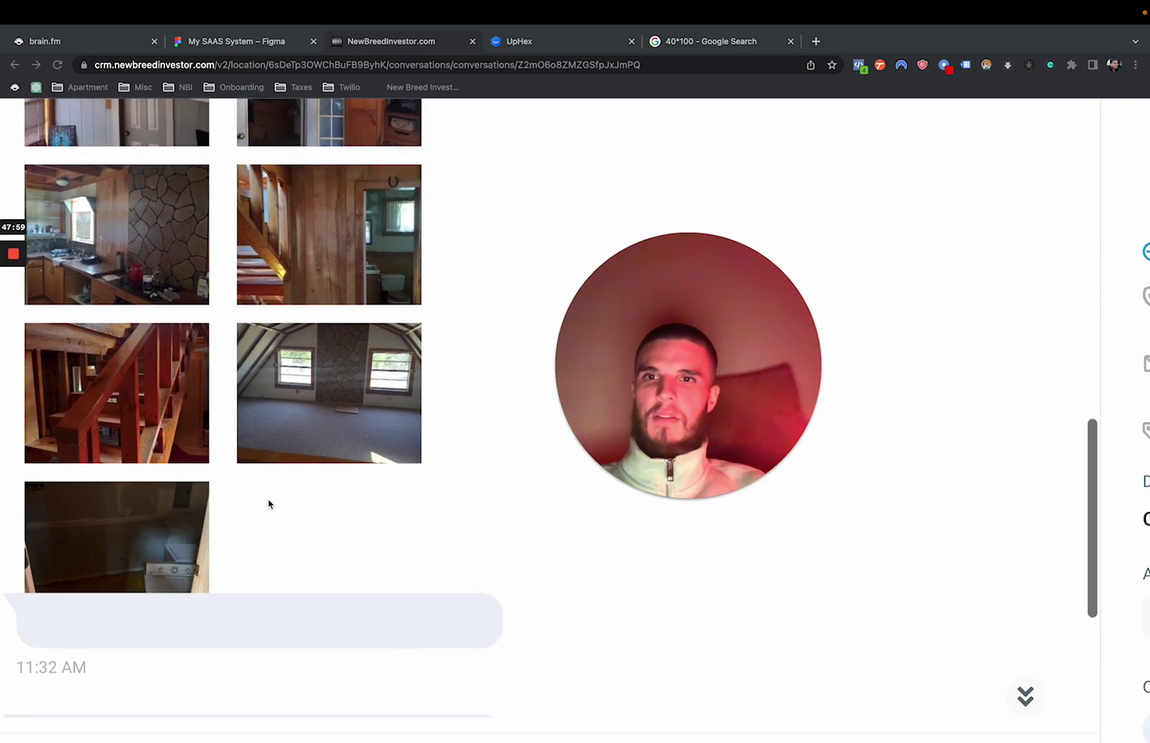
{"action": "scroll", "coordinate": [269, 504], "scroll_direction": "up", "scroll_amount": 5}
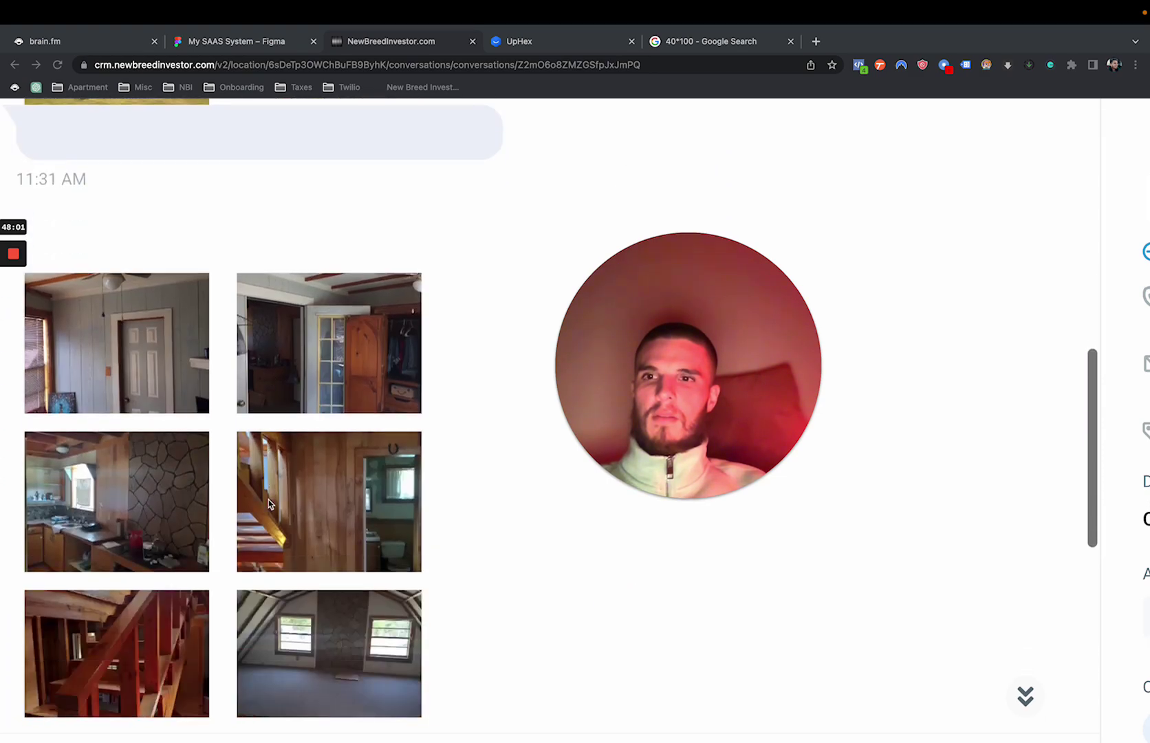
{"action": "scroll", "coordinate": [269, 499], "scroll_direction": "down", "scroll_amount": 2}
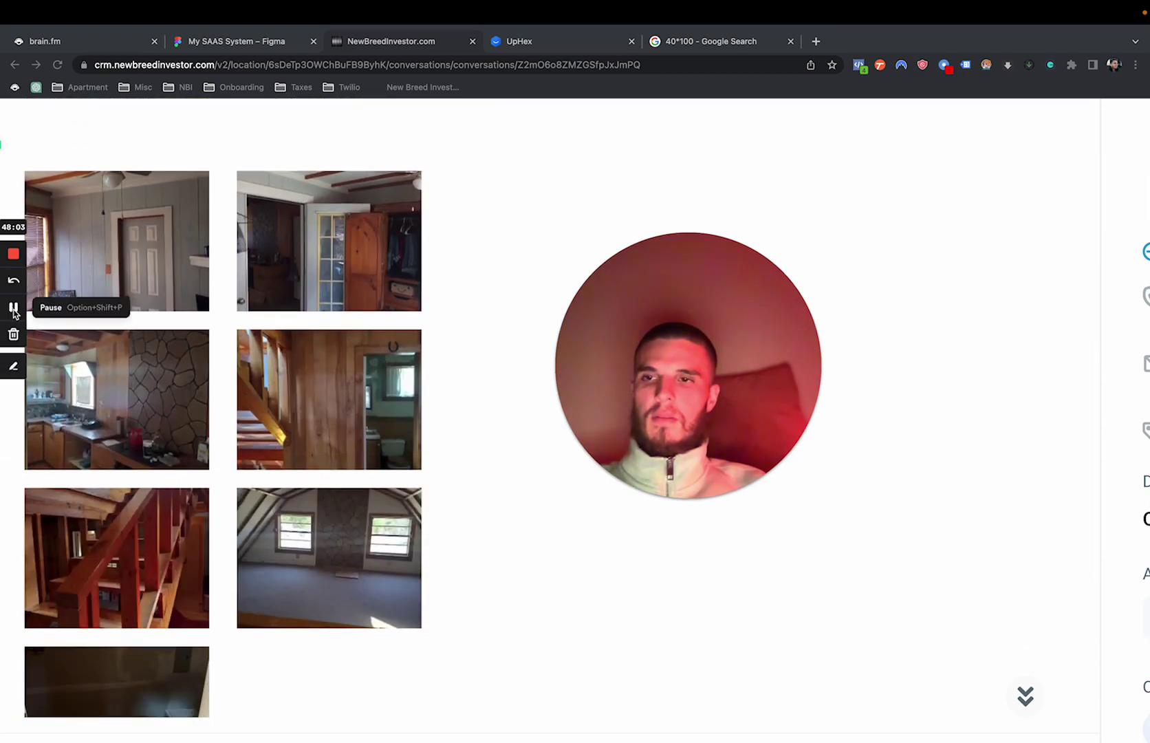
{"action": "left_click", "coordinate": [14, 313]}
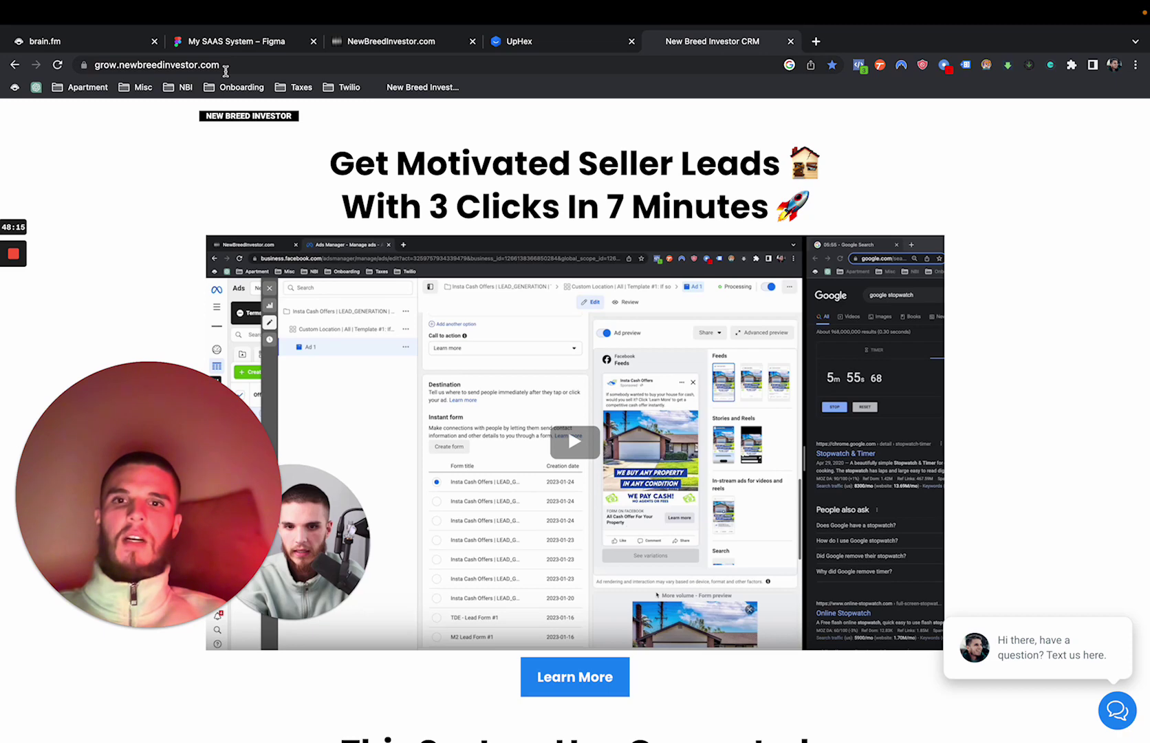
Step: Scroll past the deal results cards to 'Here's what you get' showing '35 Motivated Seller Ad Templates'
{"action": "scroll", "coordinate": [670, 389], "scroll_direction": "down", "scroll_amount": 1}
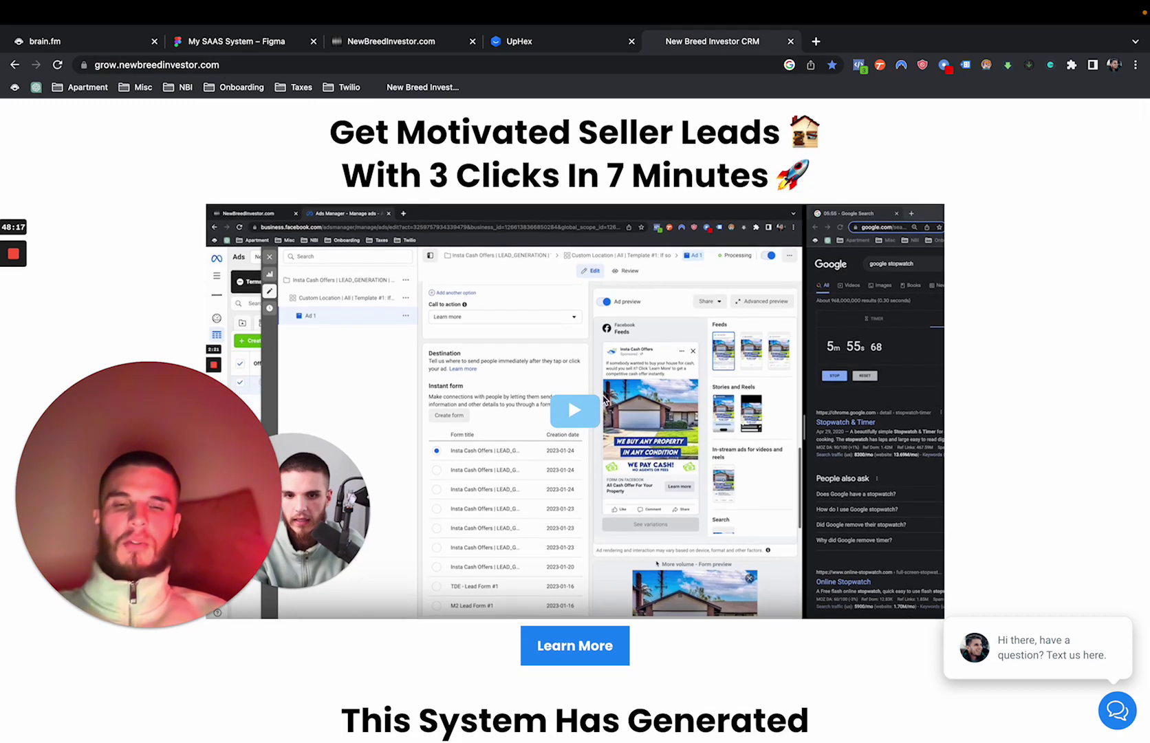
{"action": "scroll", "coordinate": [844, 423], "scroll_direction": "down", "scroll_amount": 13}
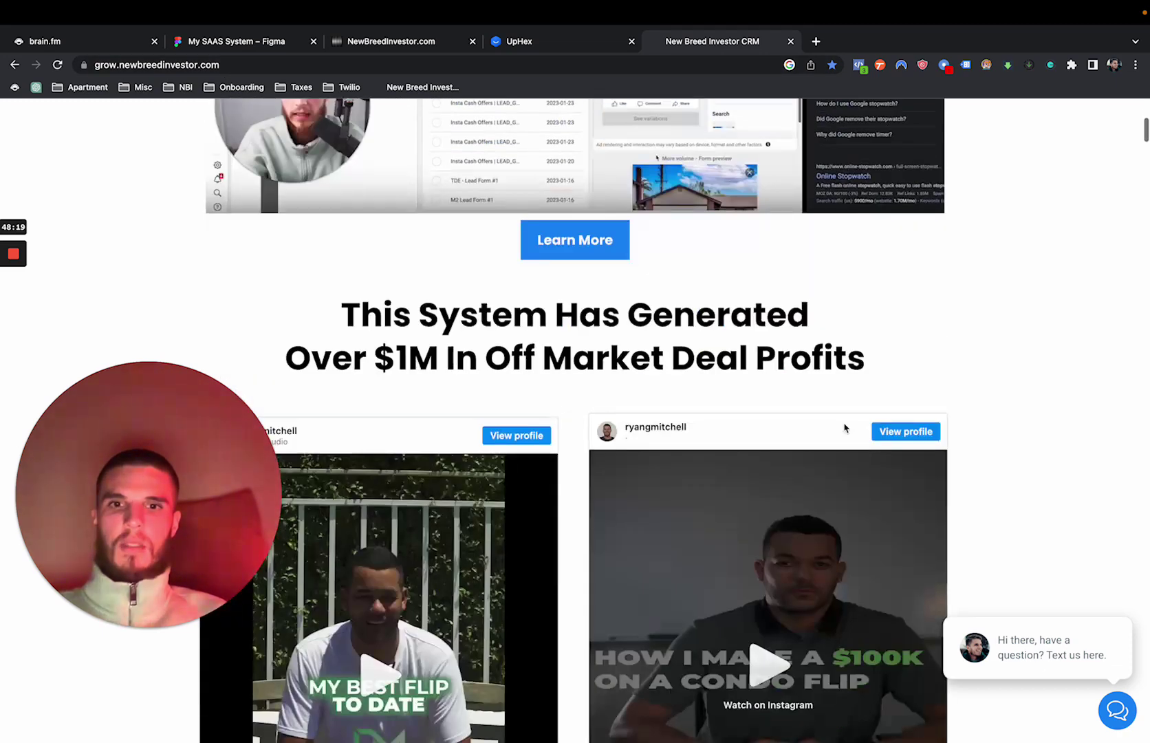
{"action": "scroll", "coordinate": [576, 290], "scroll_direction": "up", "scroll_amount": 5}
{"action": "scroll", "coordinate": [576, 290], "scroll_direction": "down", "scroll_amount": 15}
{"action": "scroll", "coordinate": [577, 290], "scroll_direction": "down", "scroll_amount": 15}
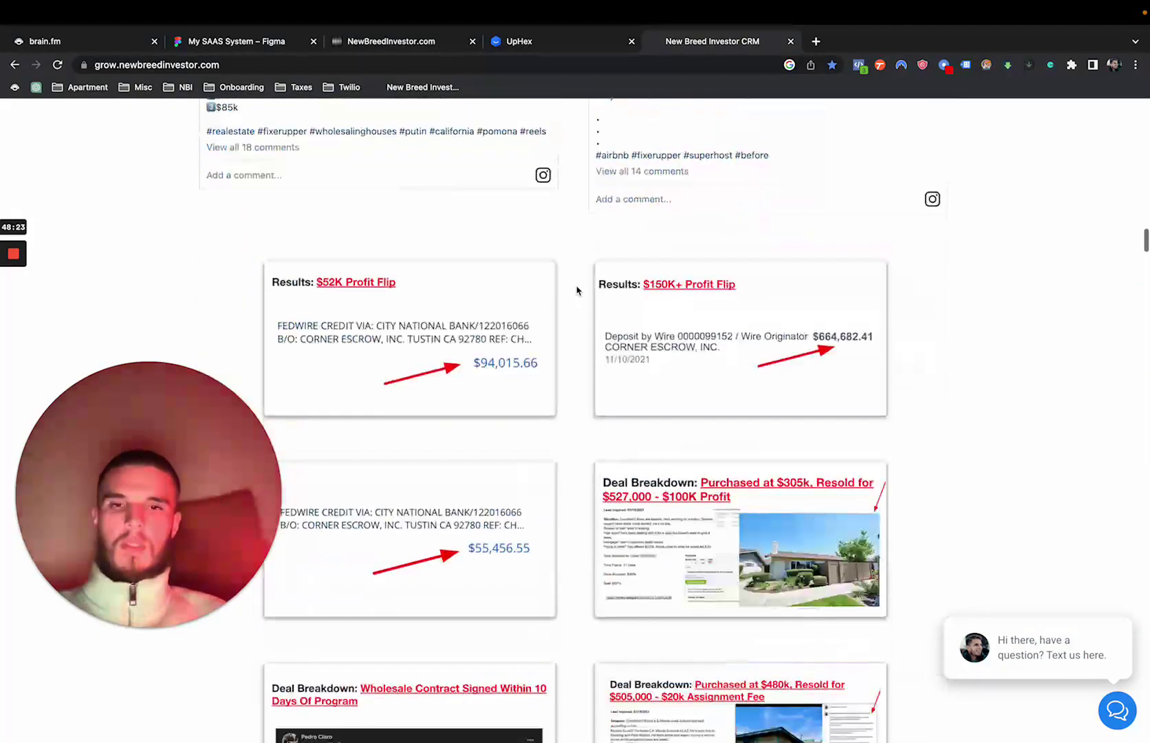
{"action": "scroll", "coordinate": [606, 372], "scroll_direction": "down", "scroll_amount": 3}
{"action": "scroll", "coordinate": [550, 542], "scroll_direction": "down", "scroll_amount": 4}
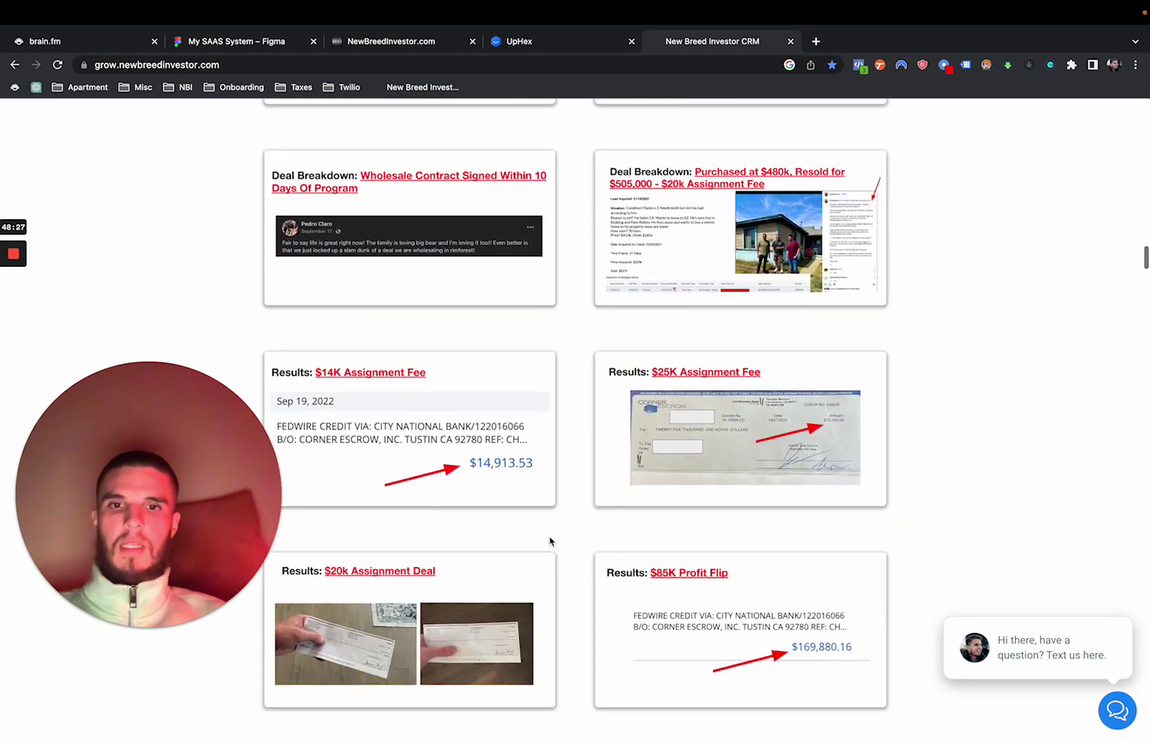
{"action": "scroll", "coordinate": [601, 393], "scroll_direction": "down", "scroll_amount": 15}
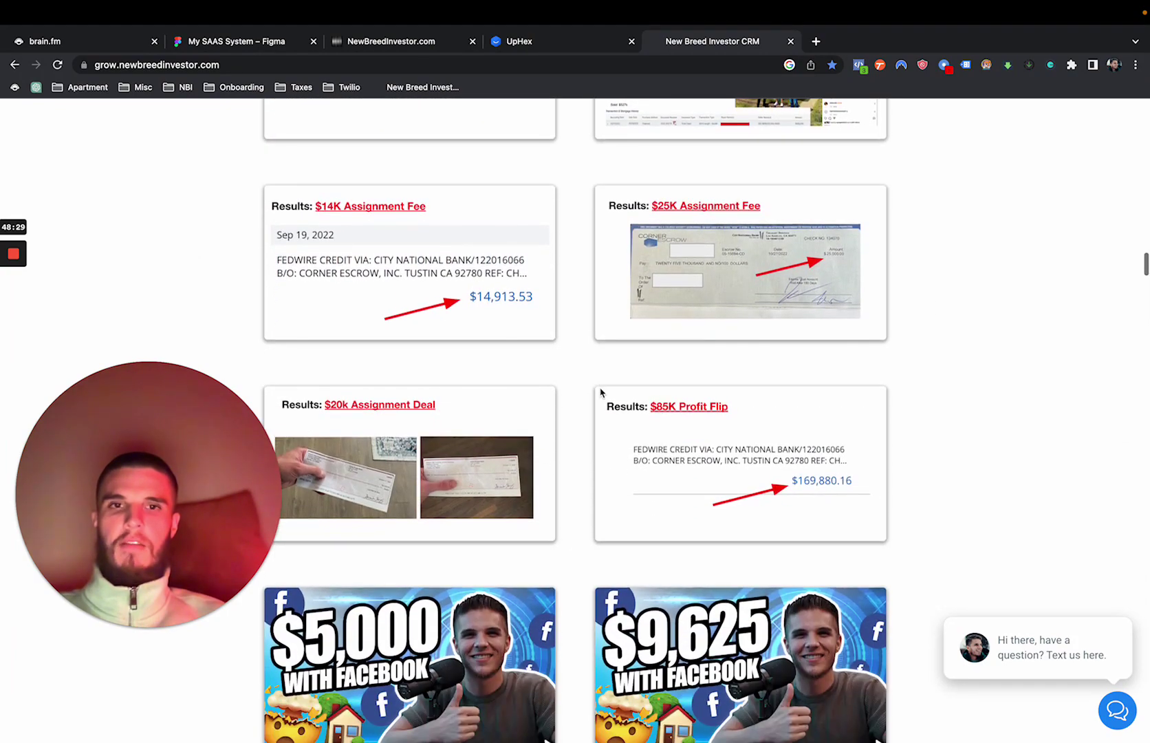
{"action": "scroll", "coordinate": [602, 393], "scroll_direction": "down", "scroll_amount": 15}
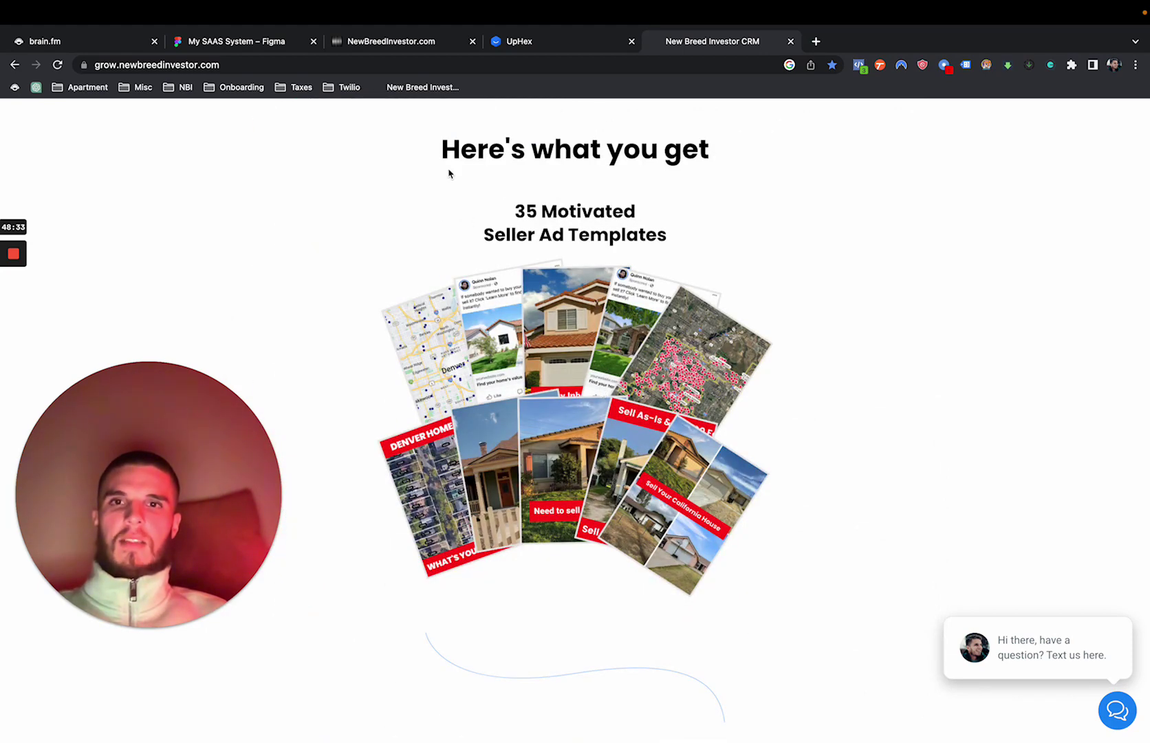
Step: Scroll through the feature list and highlight the $97 p/m monthly price
{"action": "left_click_drag", "start_coordinate": [441, 157], "coordinate": [706, 146]}
{"action": "scroll", "coordinate": [500, 313], "scroll_direction": "down", "scroll_amount": 4}
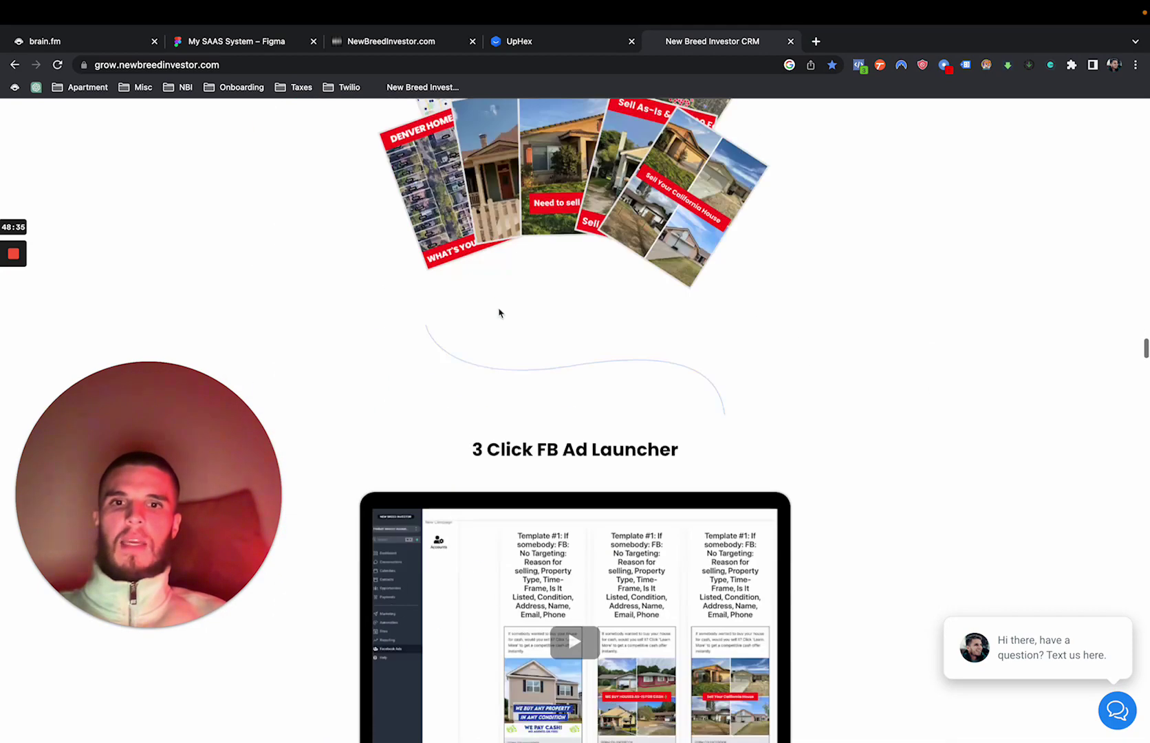
{"action": "scroll", "coordinate": [500, 313], "scroll_direction": "up", "scroll_amount": 4}
{"action": "scroll", "coordinate": [501, 313], "scroll_direction": "up", "scroll_amount": 1}
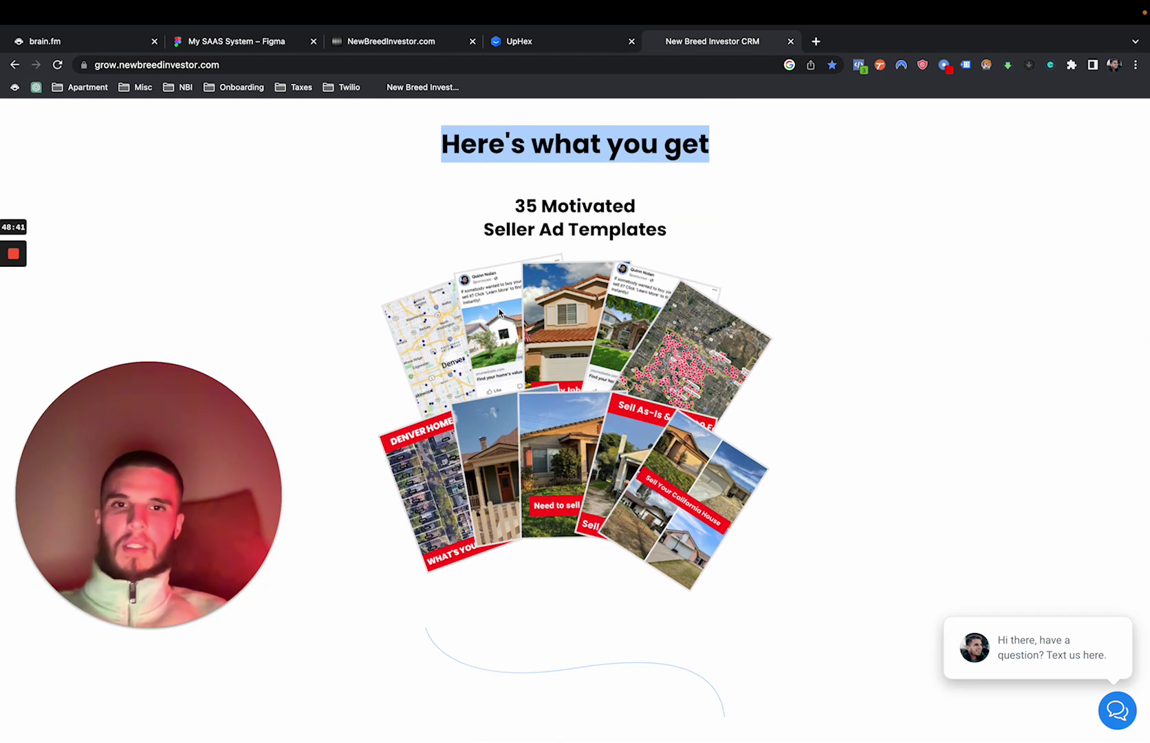
{"action": "scroll", "coordinate": [499, 313], "scroll_direction": "down", "scroll_amount": 10}
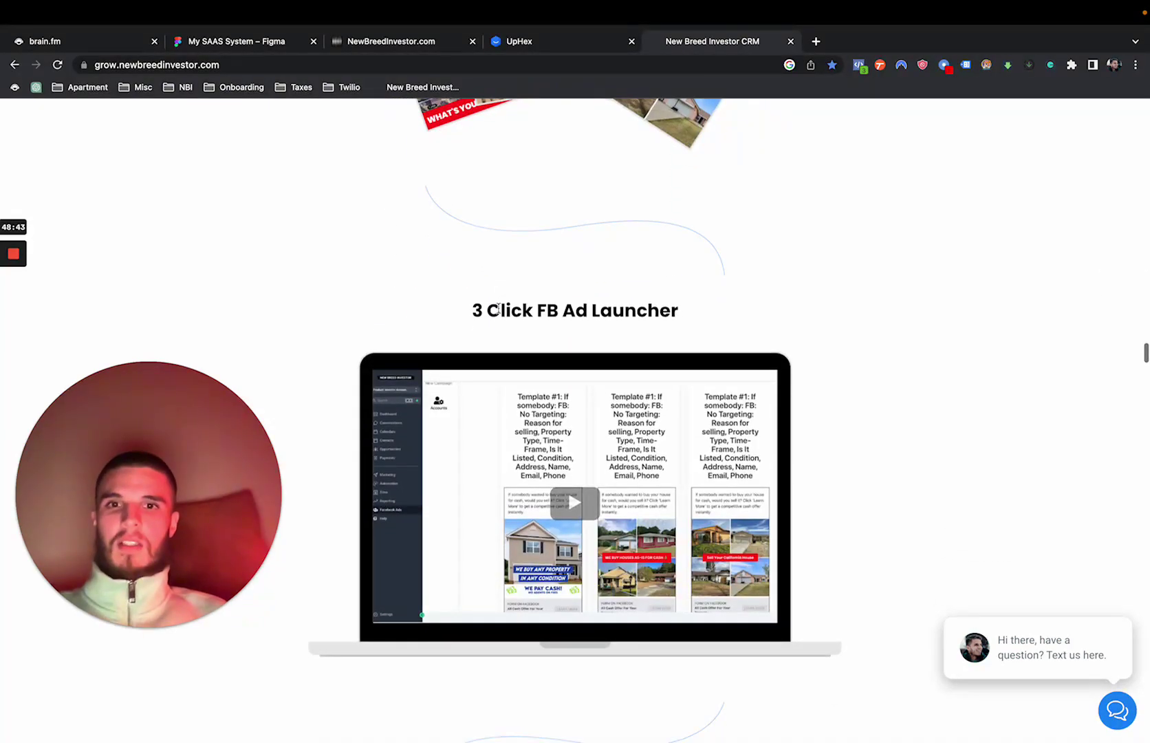
{"action": "scroll", "coordinate": [499, 313], "scroll_direction": "down", "scroll_amount": 20}
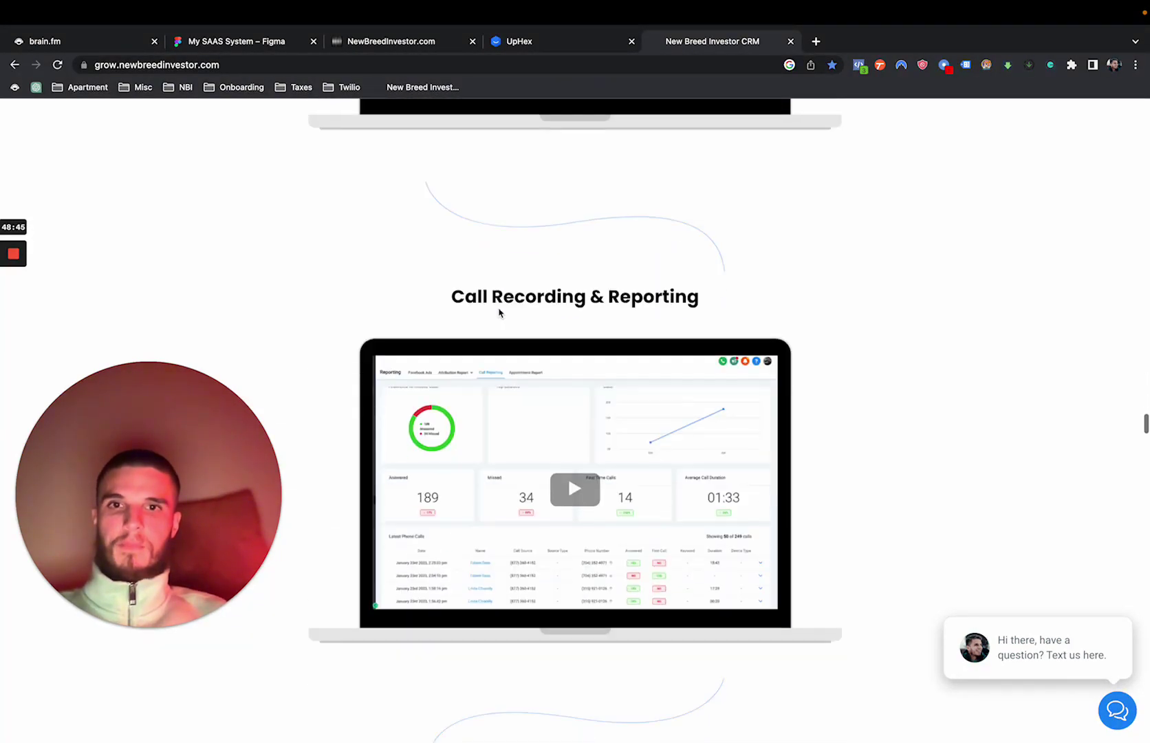
{"action": "scroll", "coordinate": [500, 313], "scroll_direction": "down", "scroll_amount": 20}
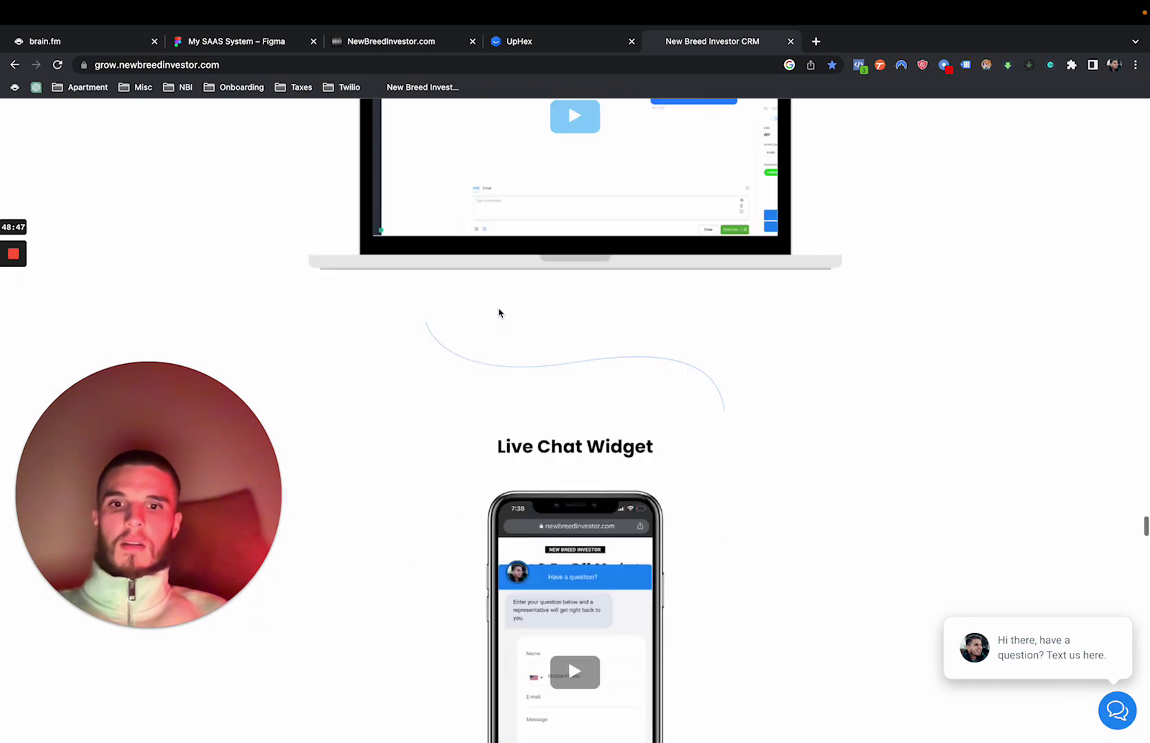
{"action": "scroll", "coordinate": [500, 313], "scroll_direction": "down", "scroll_amount": 20}
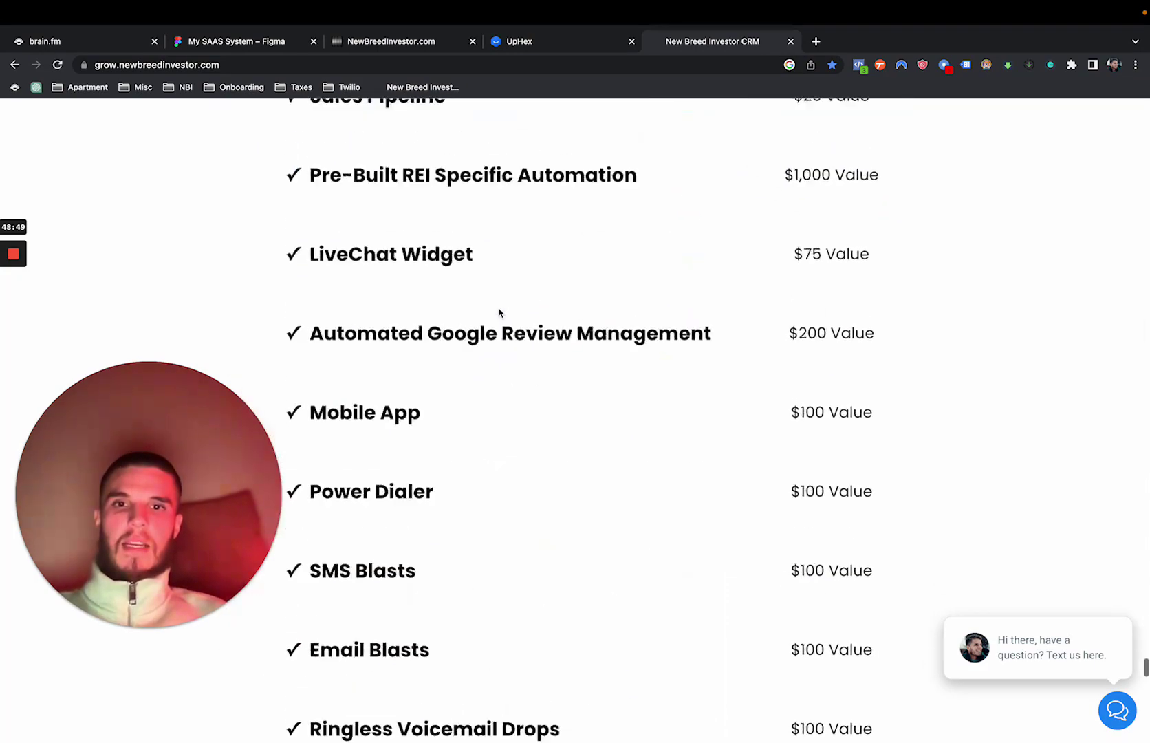
{"action": "scroll", "coordinate": [500, 313], "scroll_direction": "up", "scroll_amount": 3}
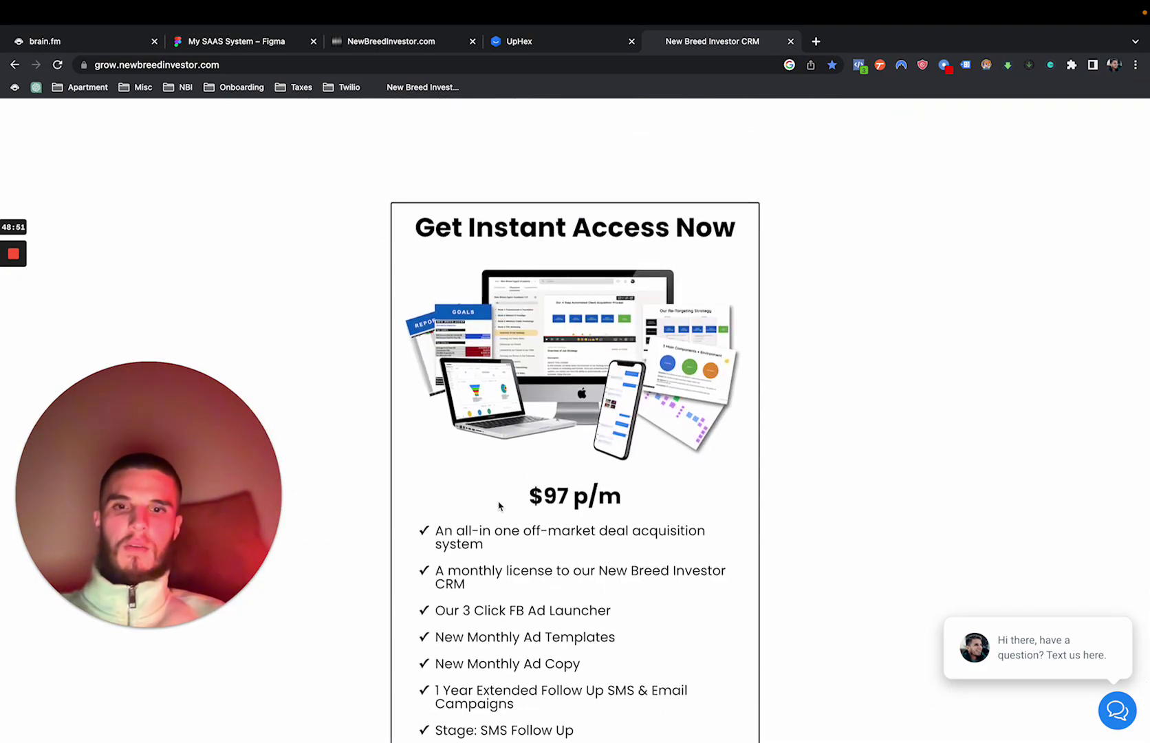
{"action": "left_click_drag", "start_coordinate": [499, 506], "coordinate": [679, 506]}
Step: Scroll back up the sales page and return to the 'My SAAS System' flowchart in Figma
{"action": "scroll", "coordinate": [678, 507], "scroll_direction": "down", "scroll_amount": 12}
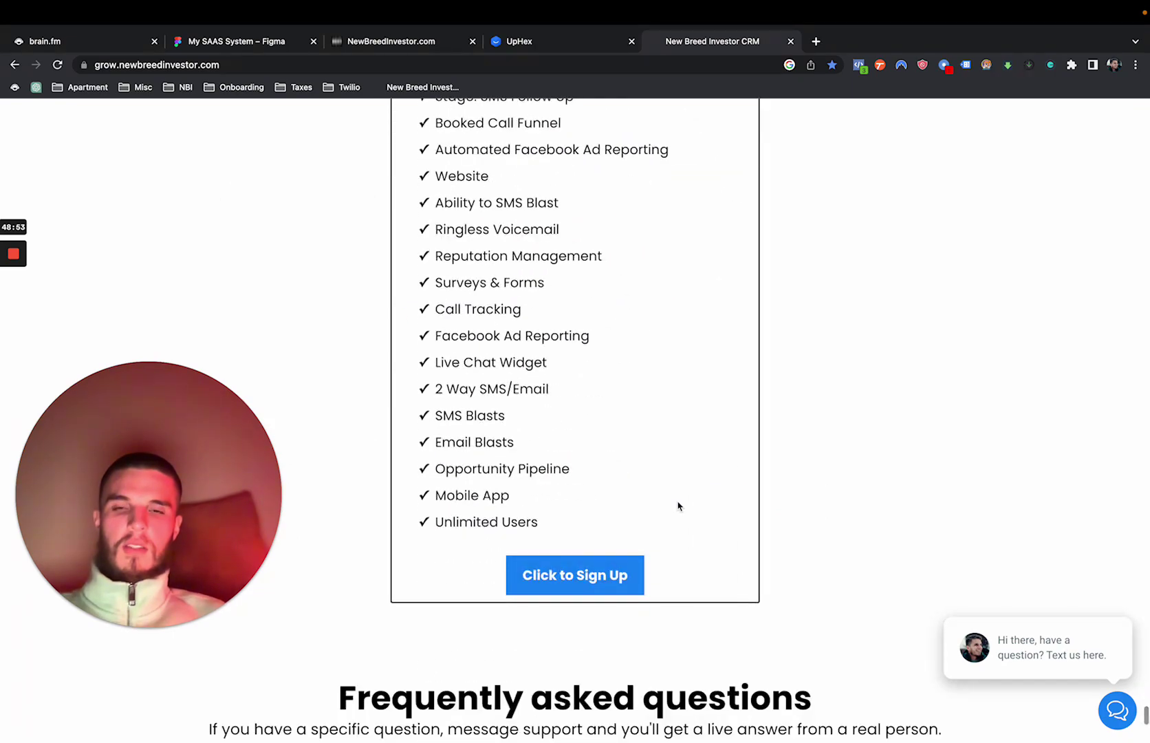
{"action": "scroll", "coordinate": [677, 506], "scroll_direction": "down", "scroll_amount": 8}
{"action": "scroll", "coordinate": [677, 507], "scroll_direction": "up", "scroll_amount": 20}
{"action": "scroll", "coordinate": [678, 506], "scroll_direction": "up", "scroll_amount": 20}
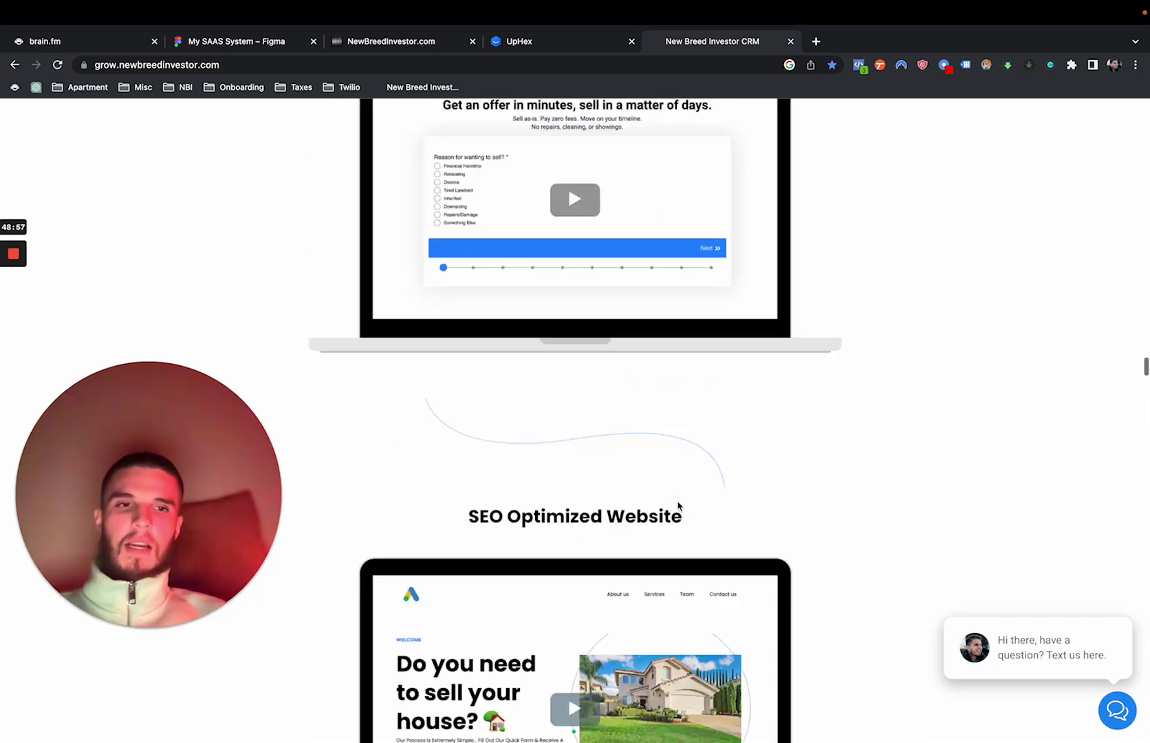
{"action": "scroll", "coordinate": [677, 506], "scroll_direction": "up", "scroll_amount": 15}
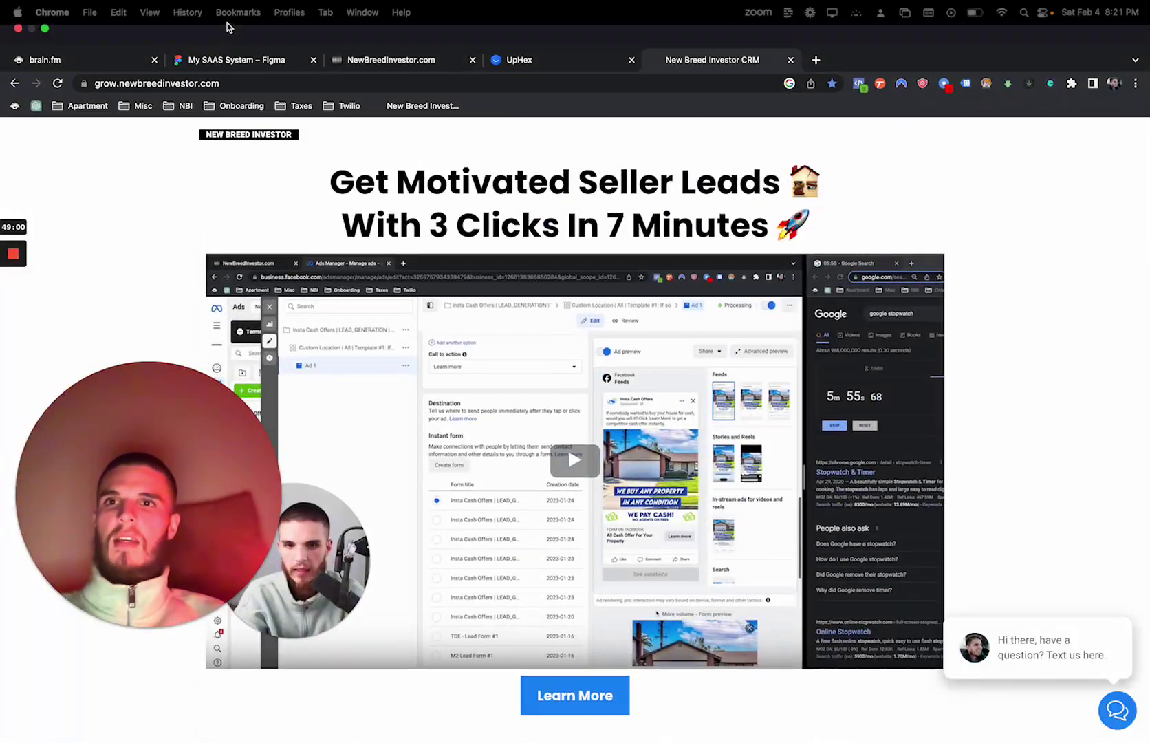
{"action": "left_click", "coordinate": [238, 62]}
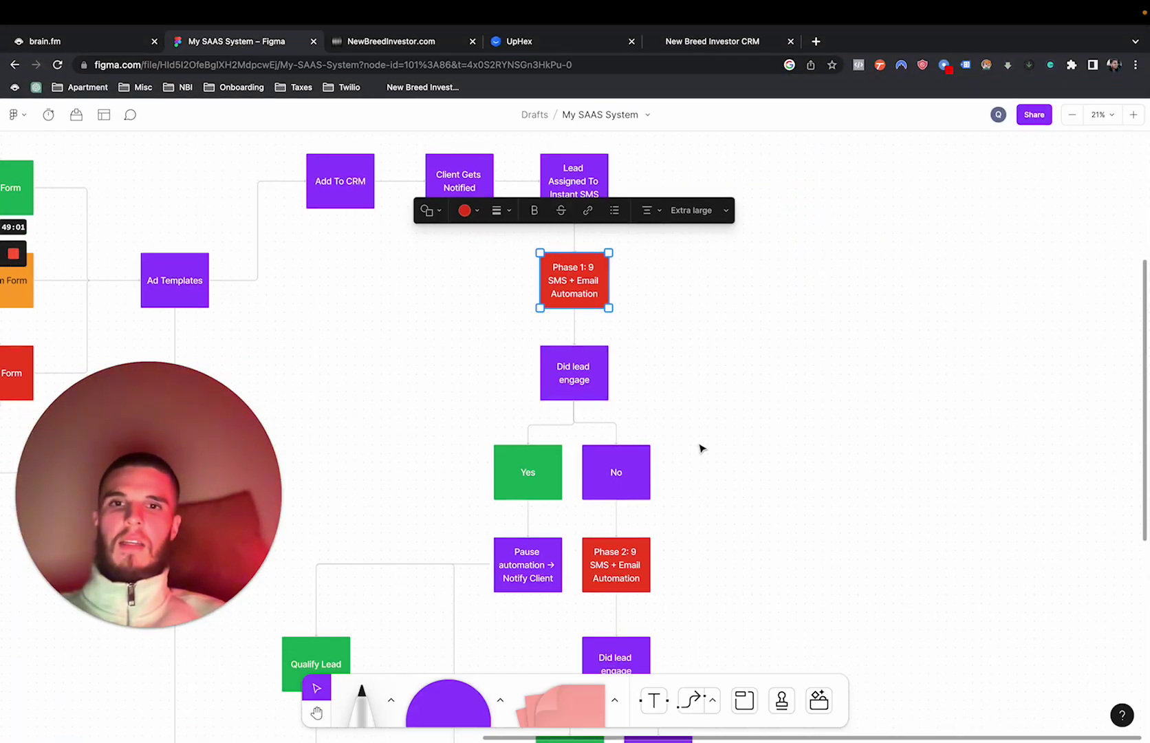